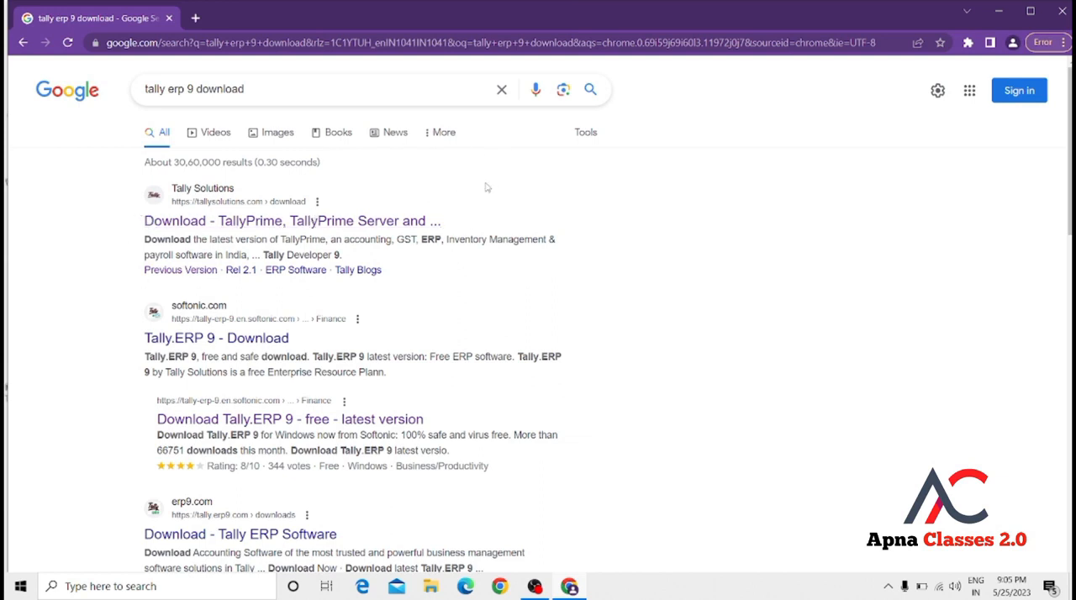
Open the Tally Solutions download page from the search results and go to its previous versions page.
left_click(366, 221)
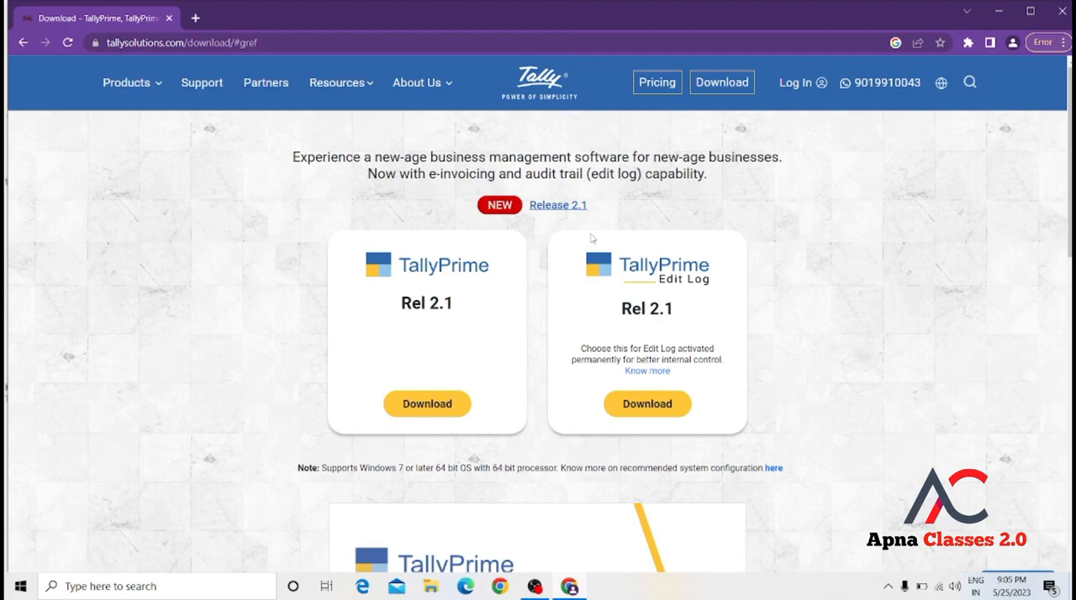
scroll(592, 239, "down", 8)
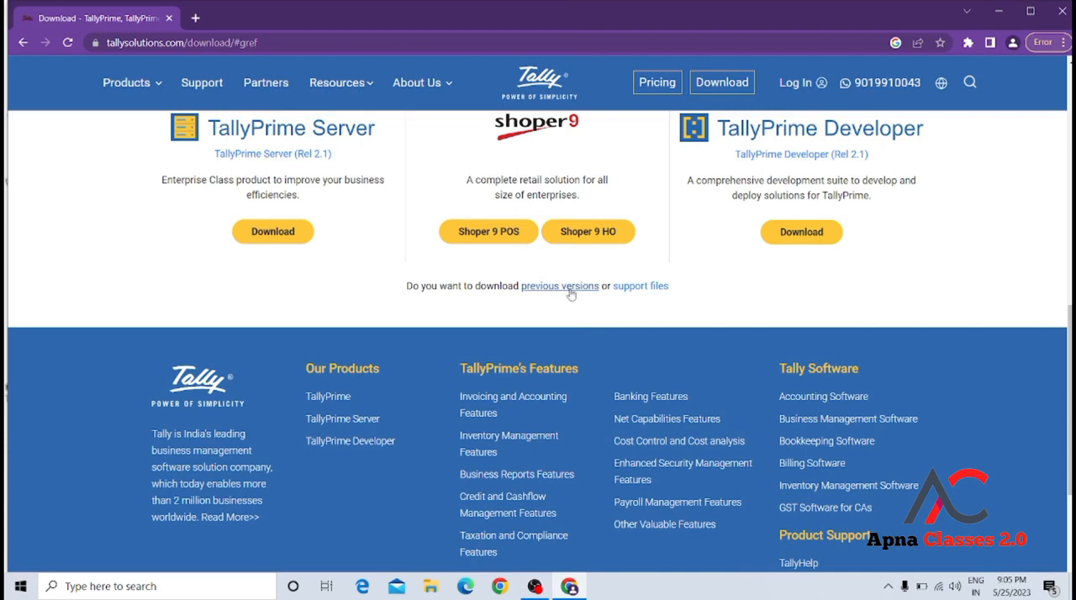
left_click(560, 286)
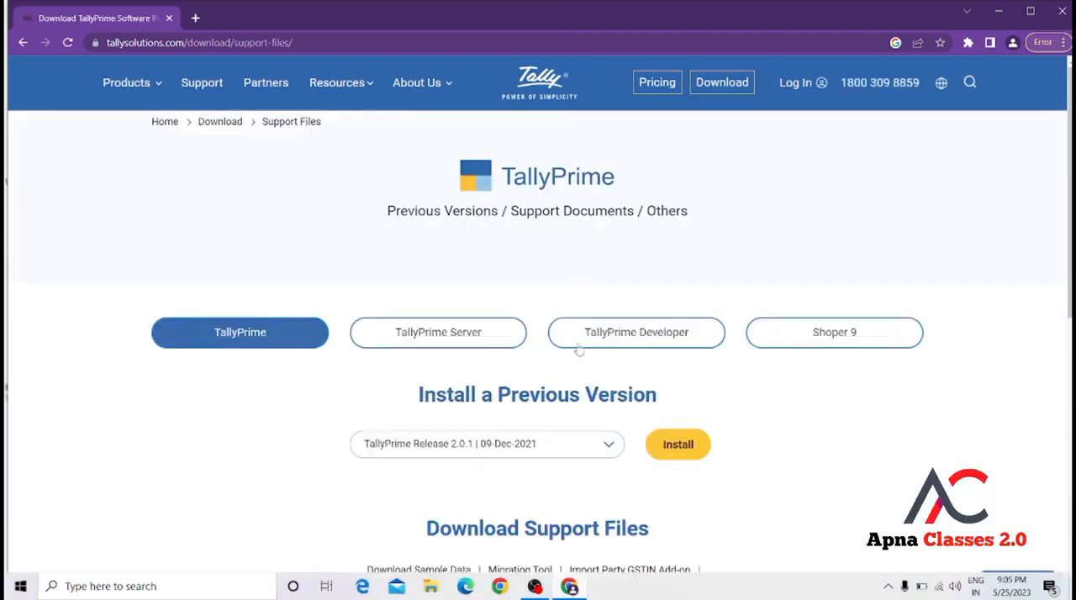
Choose Tally.ERP 9 Release 6.6.3 | 13-Jul-2020 as the previous version to install and download its installer.
left_click(599, 446)
scroll(597, 451, "down", 2)
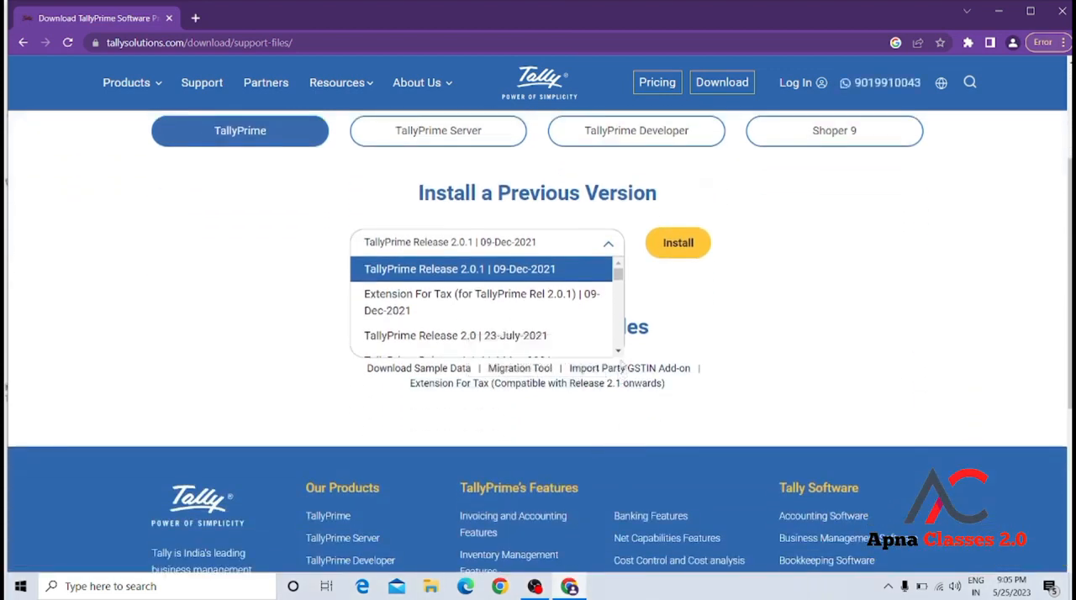
left_click(618, 352)
left_click(619, 353)
left_click(620, 354)
left_click(619, 353)
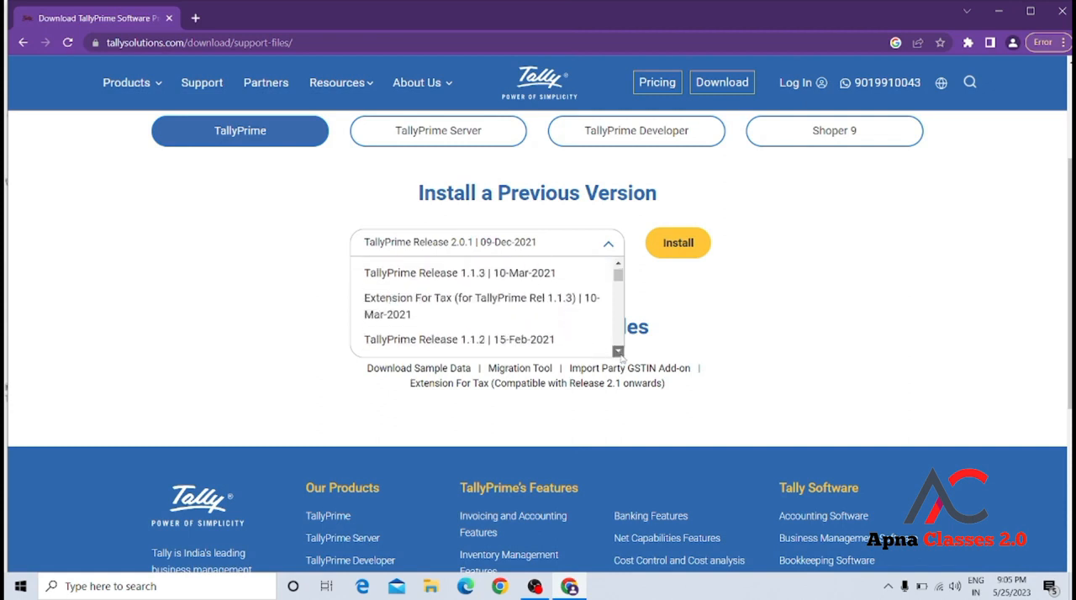
left_click(619, 353)
left_click(620, 353)
left_click(619, 353)
left_click(619, 353)
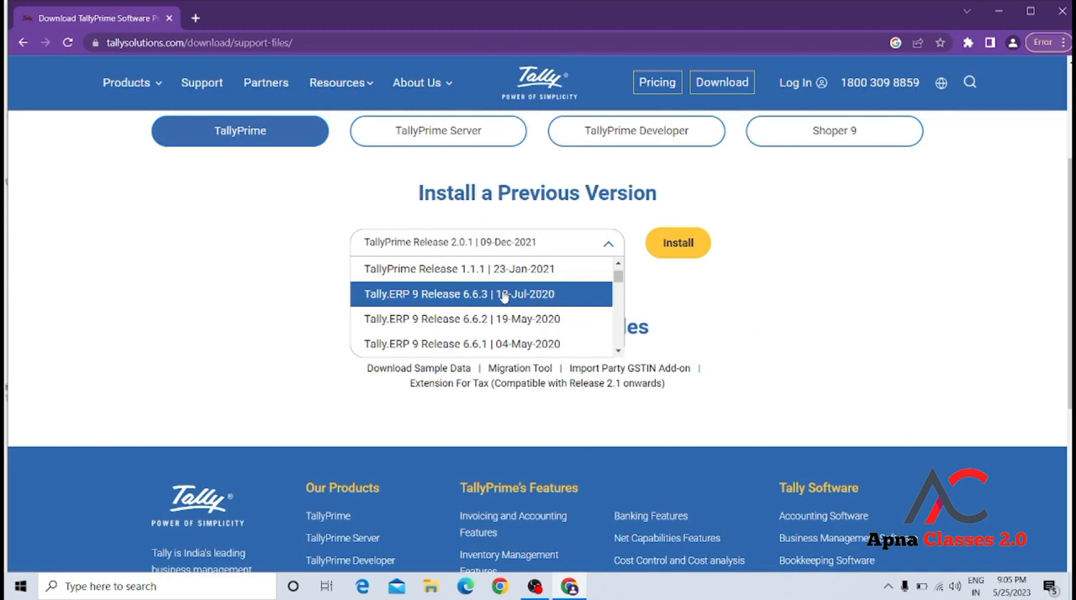
left_click(503, 295)
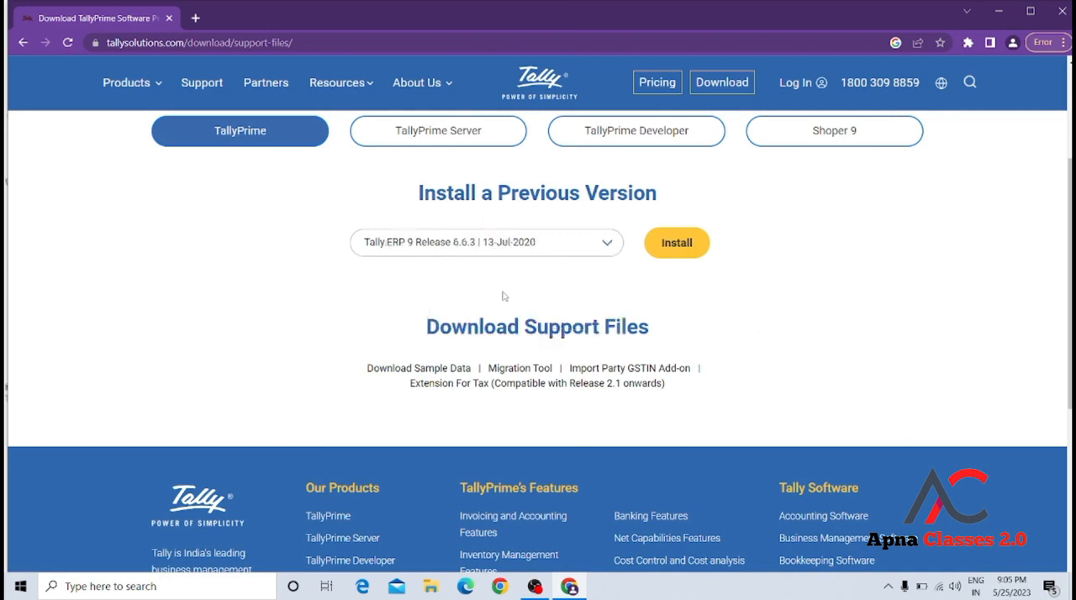
left_click(678, 245)
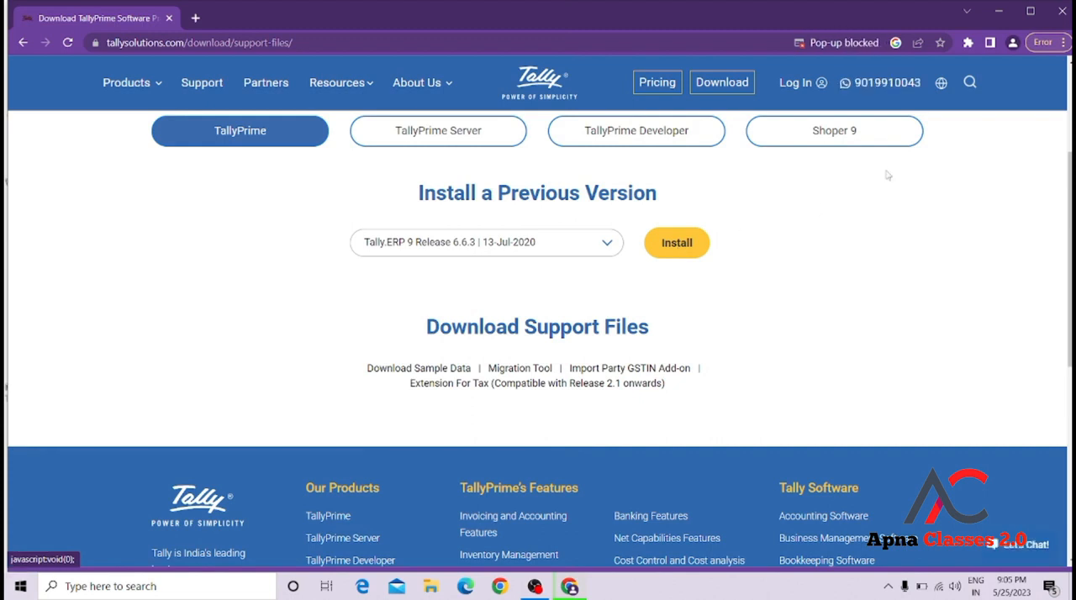
Open the browser's download list and show the downloaded setup (2).exe in its folder.
left_click(1064, 43)
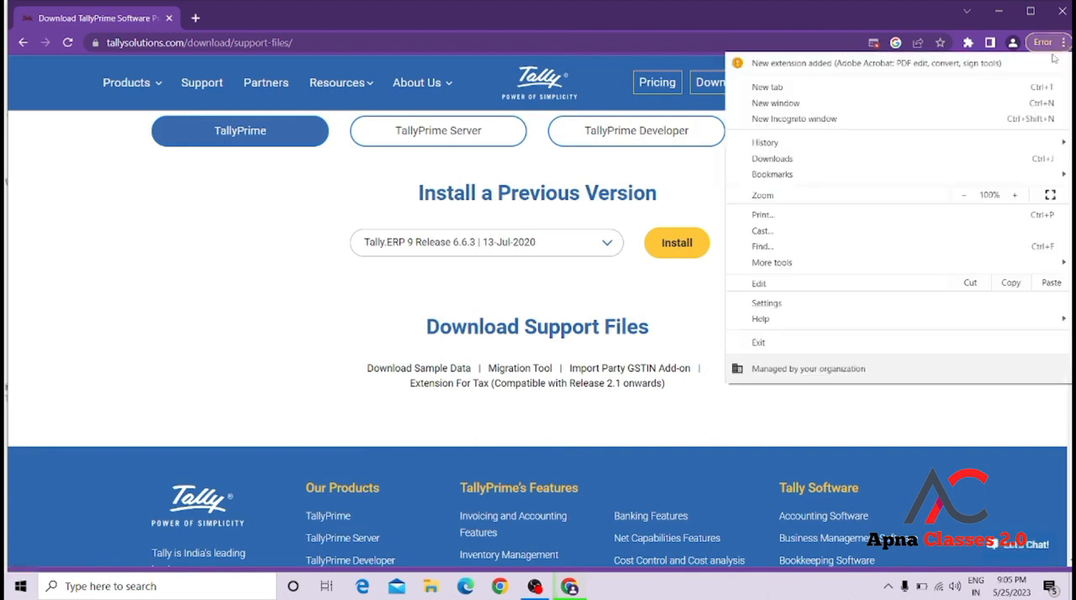
left_click(837, 158)
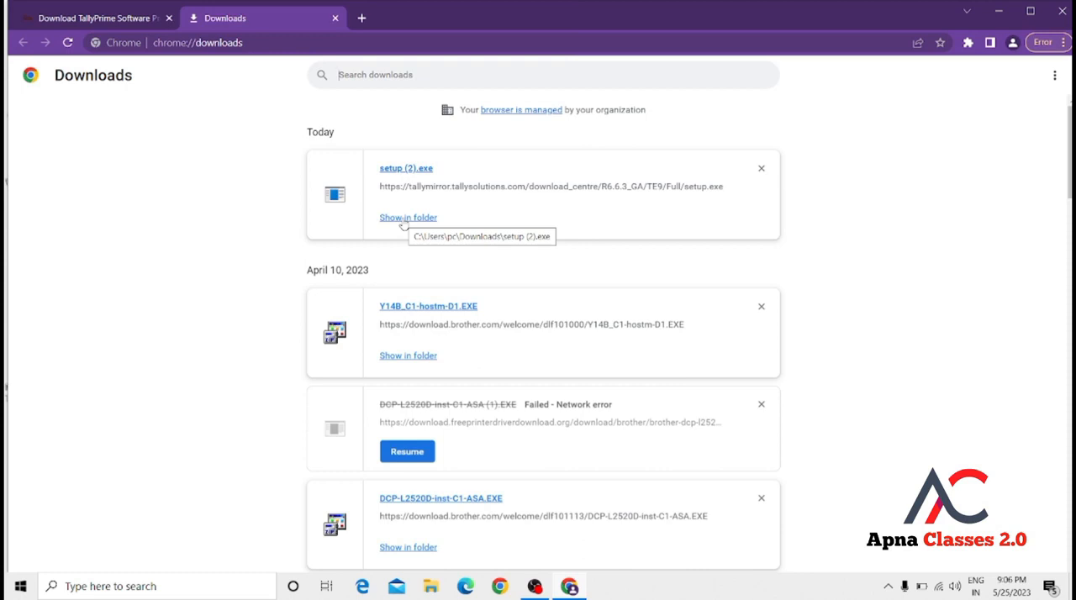
left_click(404, 219)
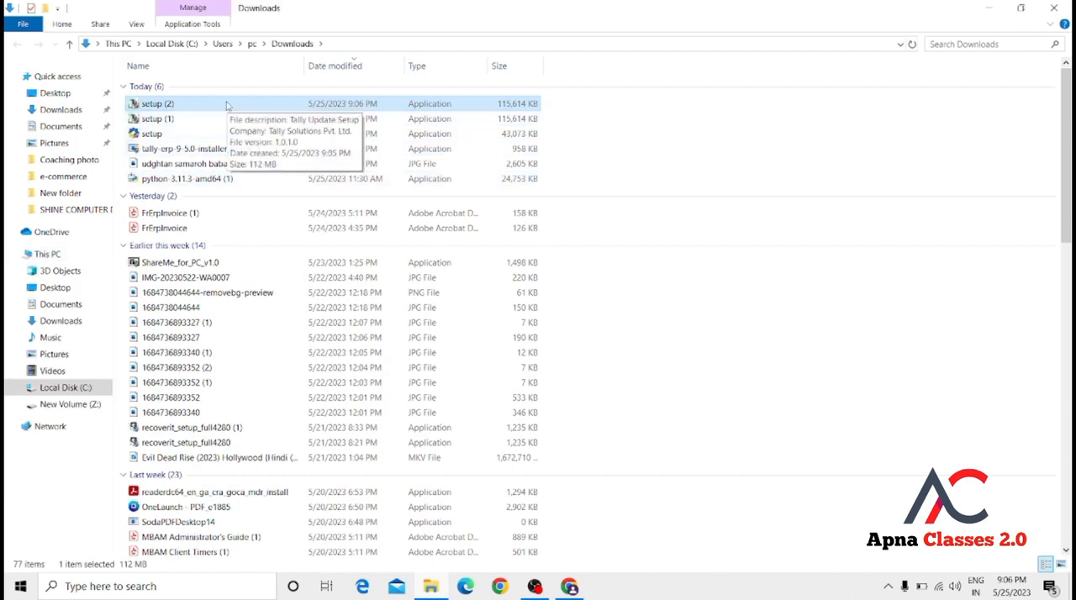
Run setup (2), allow it to make changes, and install Tally.ERP 9 in C:\Program Files\Tally\Tally.ERP9.
double_click(226, 104)
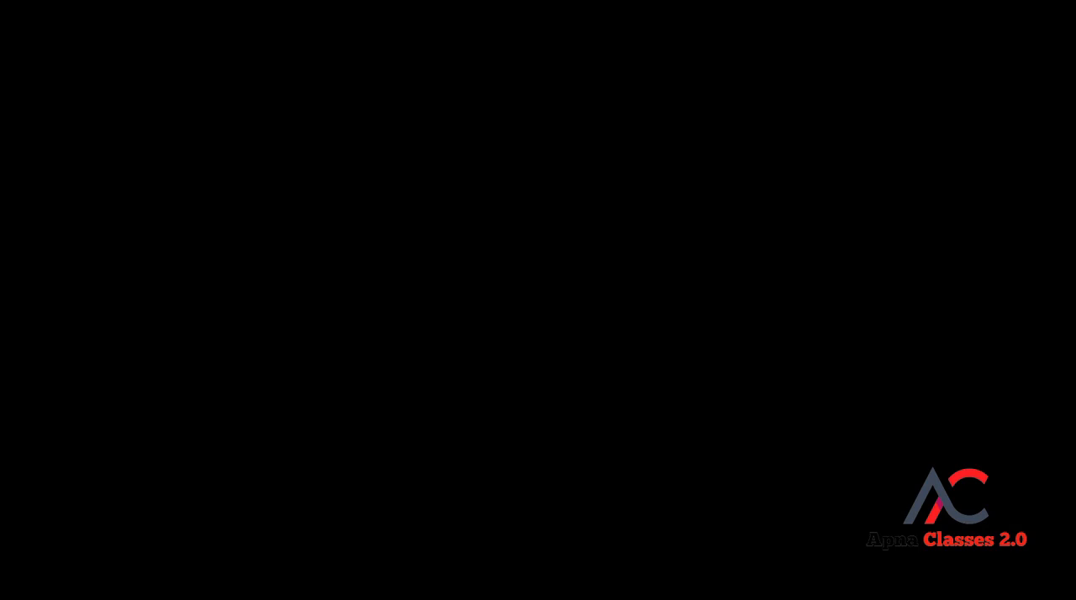
left_click(456, 391)
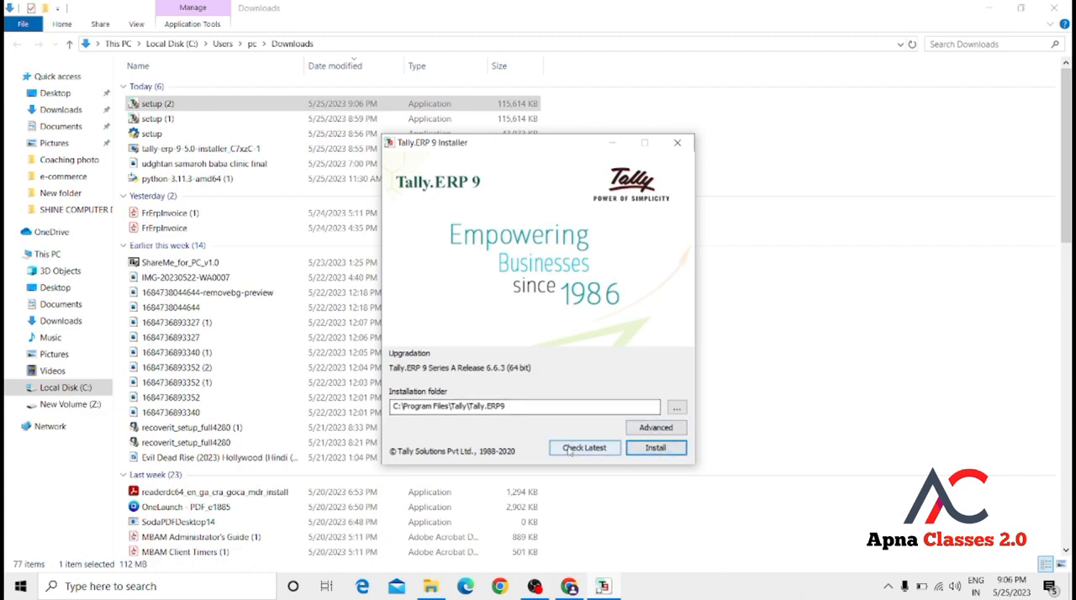
left_click(651, 452)
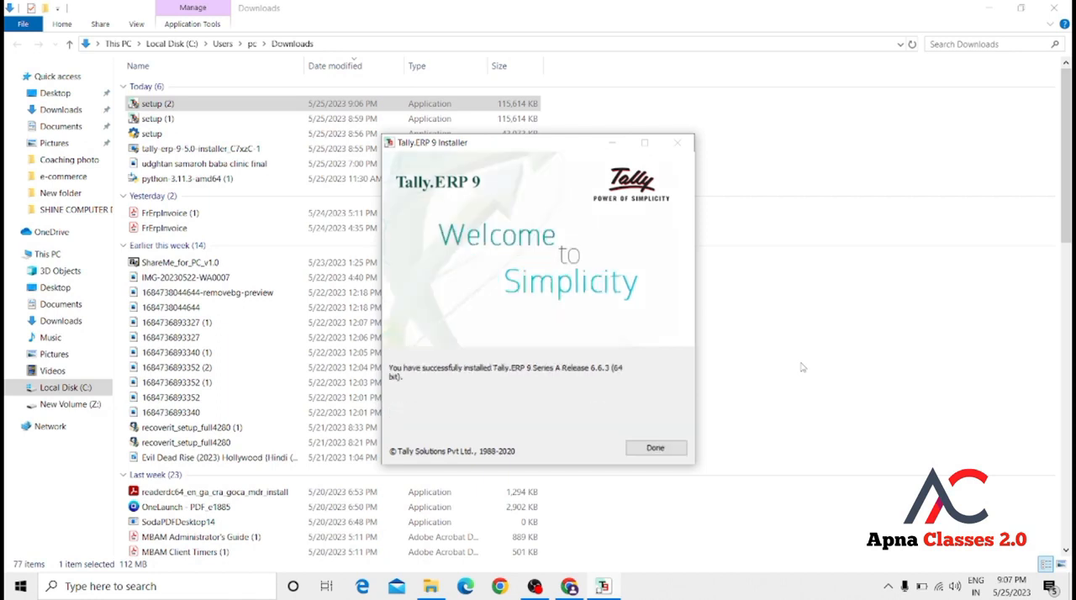
Finish the Tally.ERP 9 installer and switch to the Tally.ERP 9 program window.
left_click(656, 456)
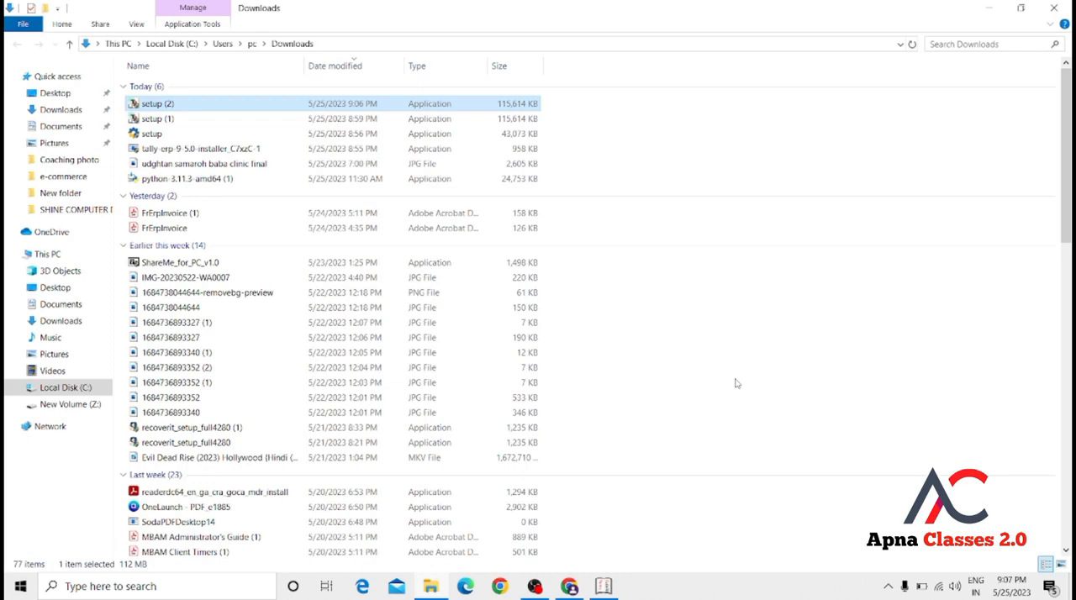
mouse_move(602, 589)
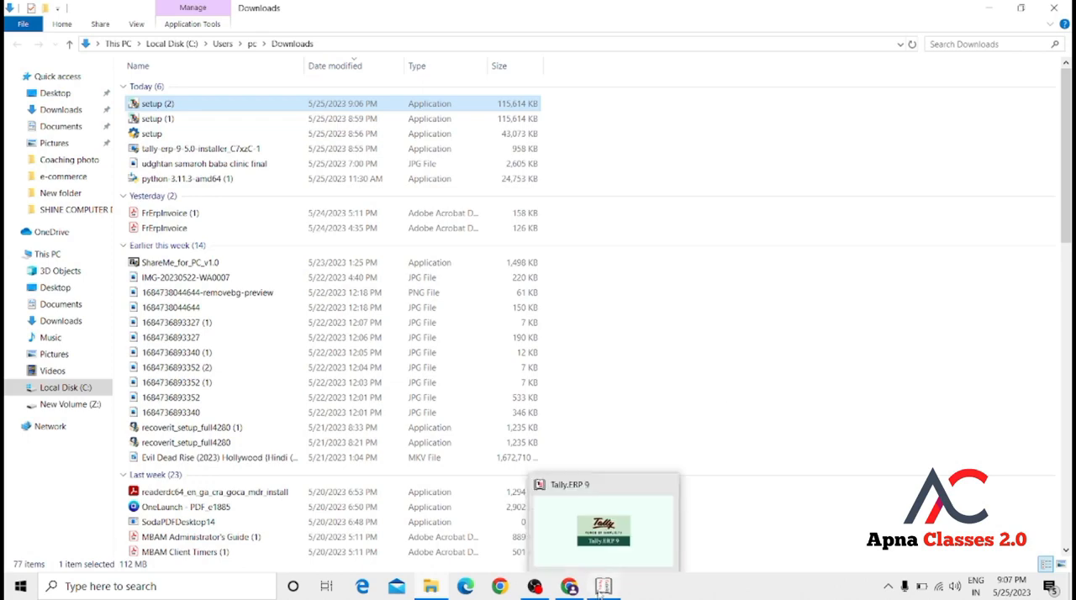
left_click(626, 541)
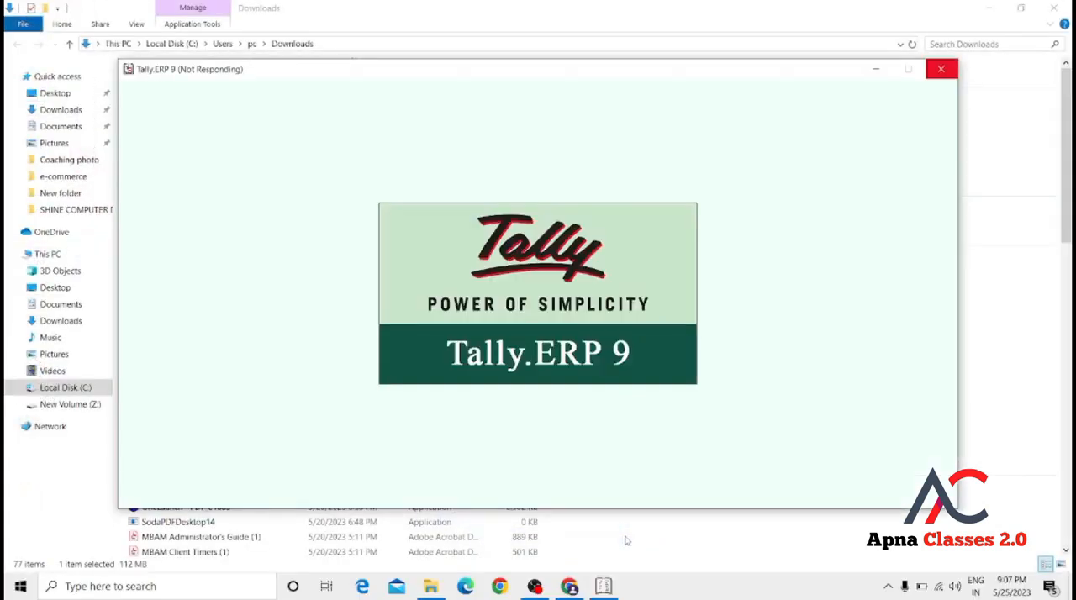
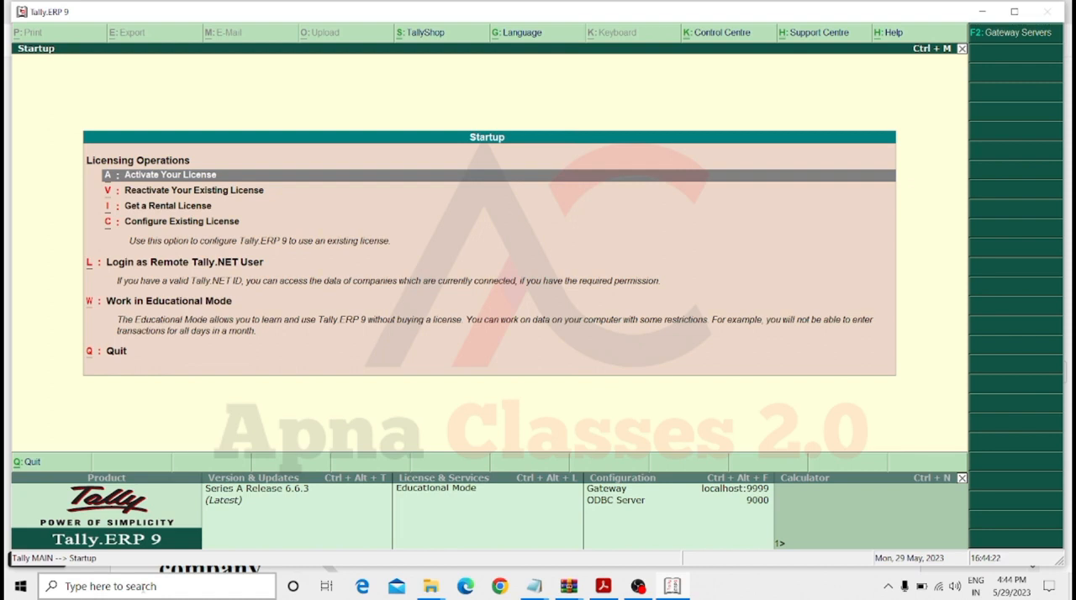
Choose to work in Educational Mode and dismiss the Enju & Company login without signing in.
key("Down")
key("Down")
key("Down")
key("Down")
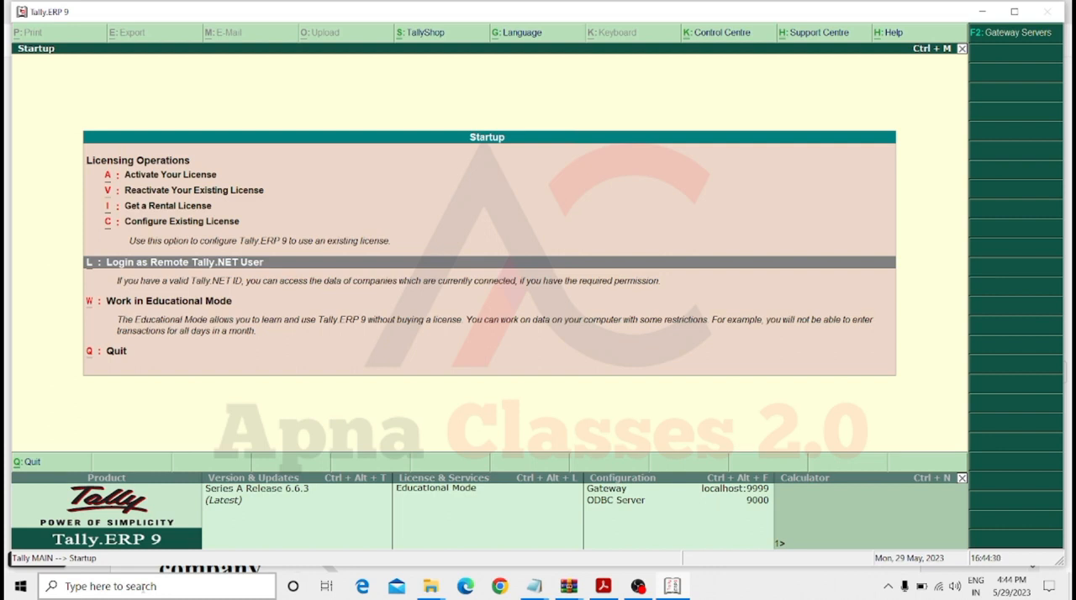
key("Down")
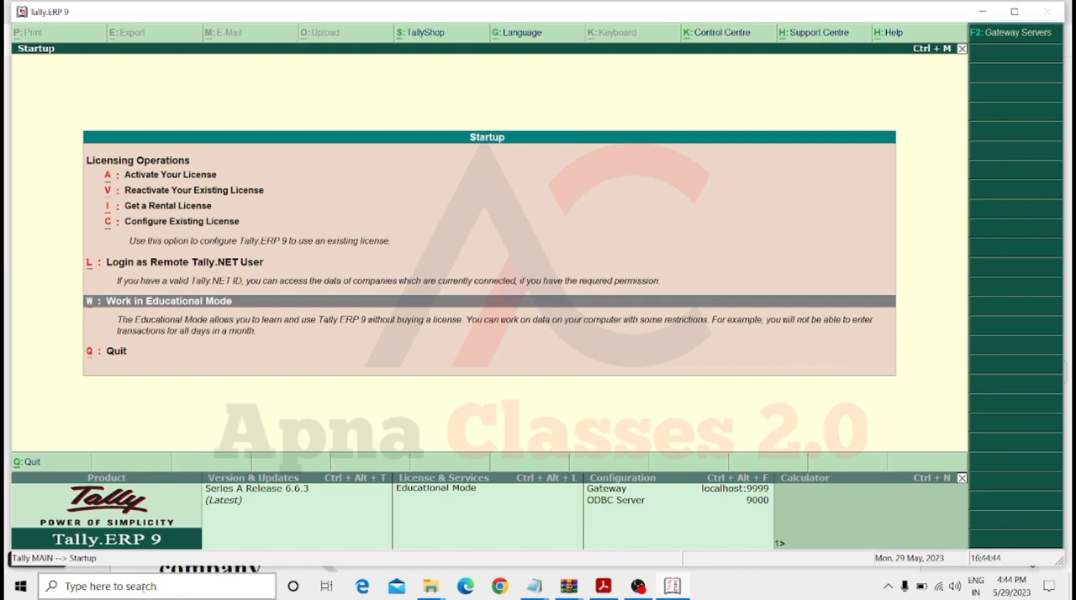
key("Return")
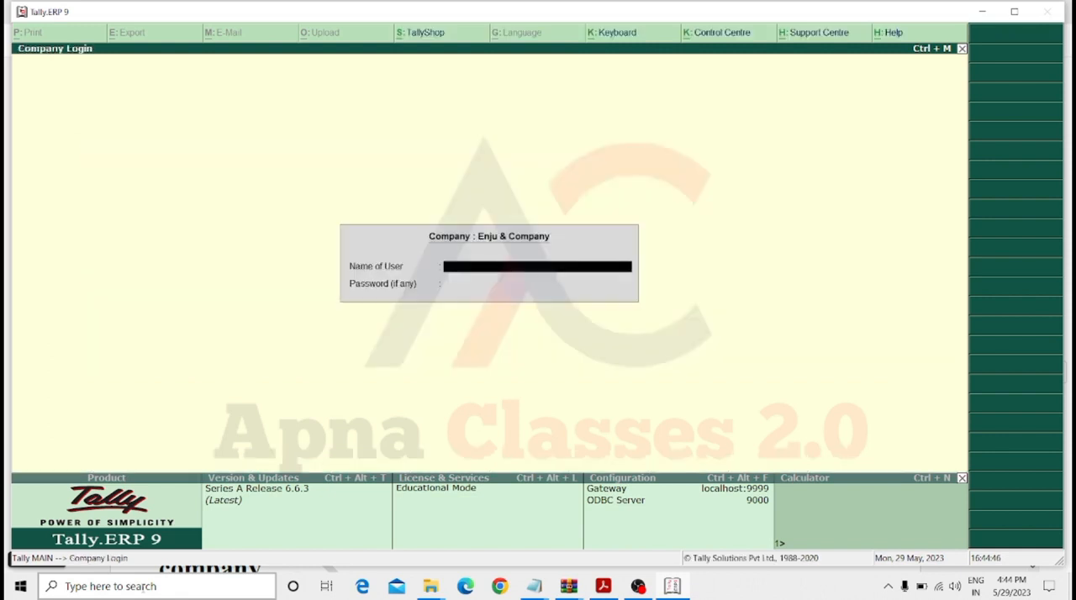
key("Escape")
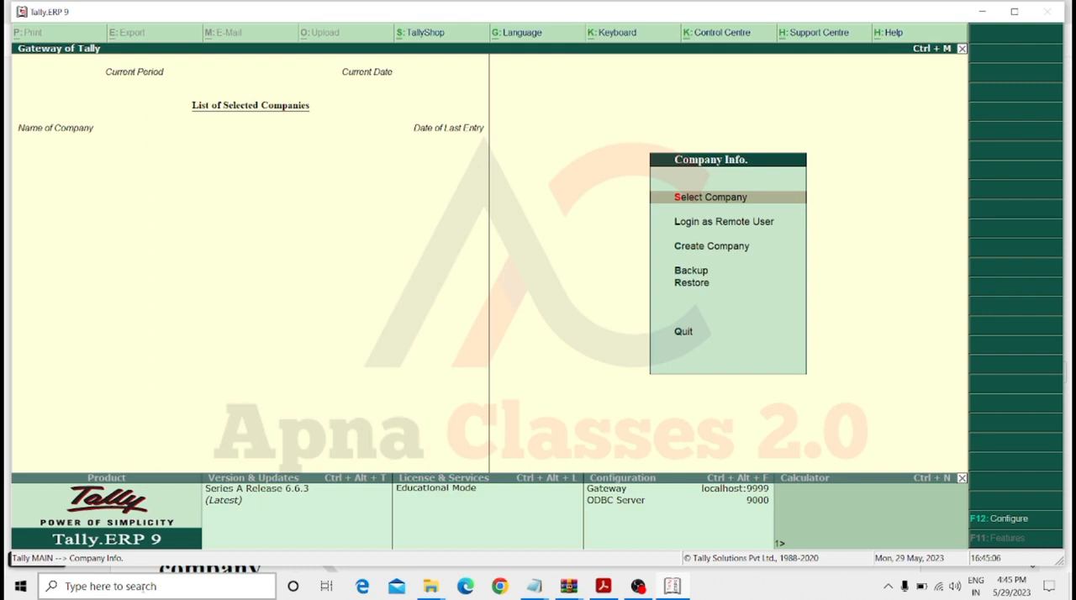
Start creating a new company and name it Mohan & Company.
key("Down")
key("Down")
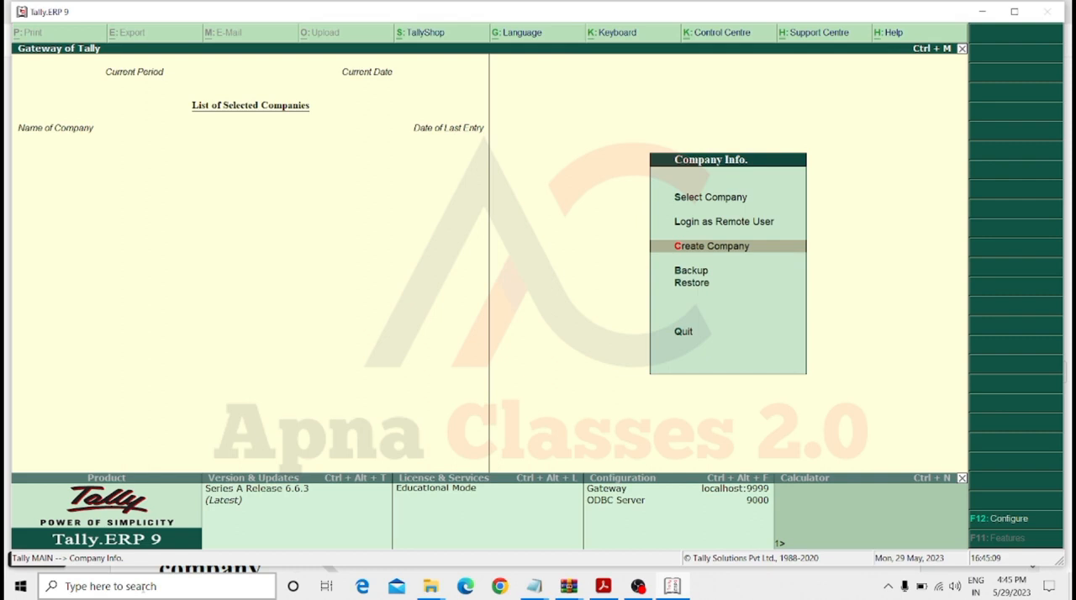
key("Return")
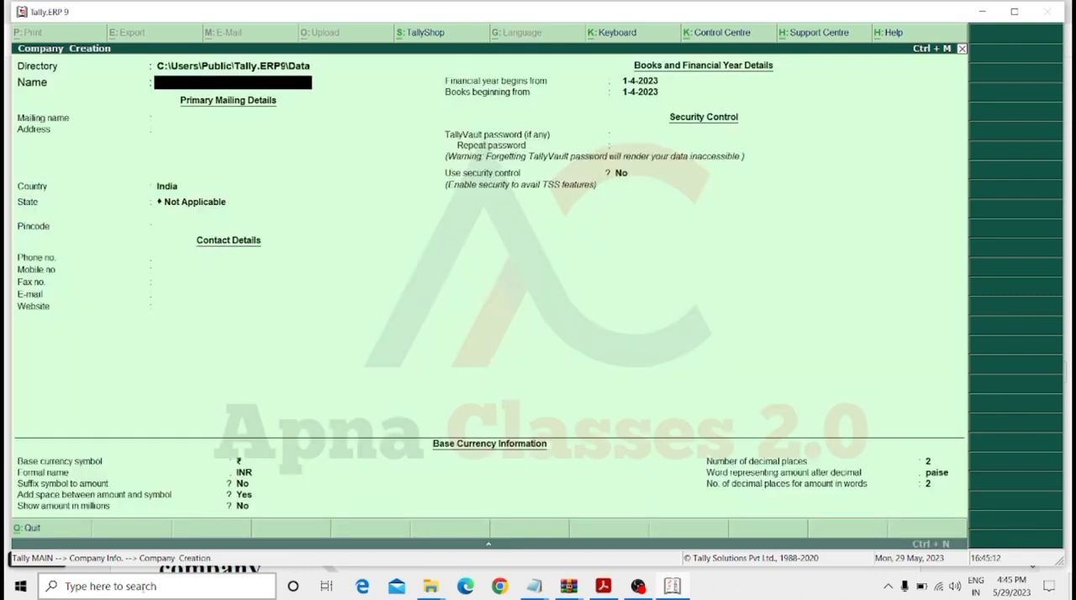
type("Mohan")
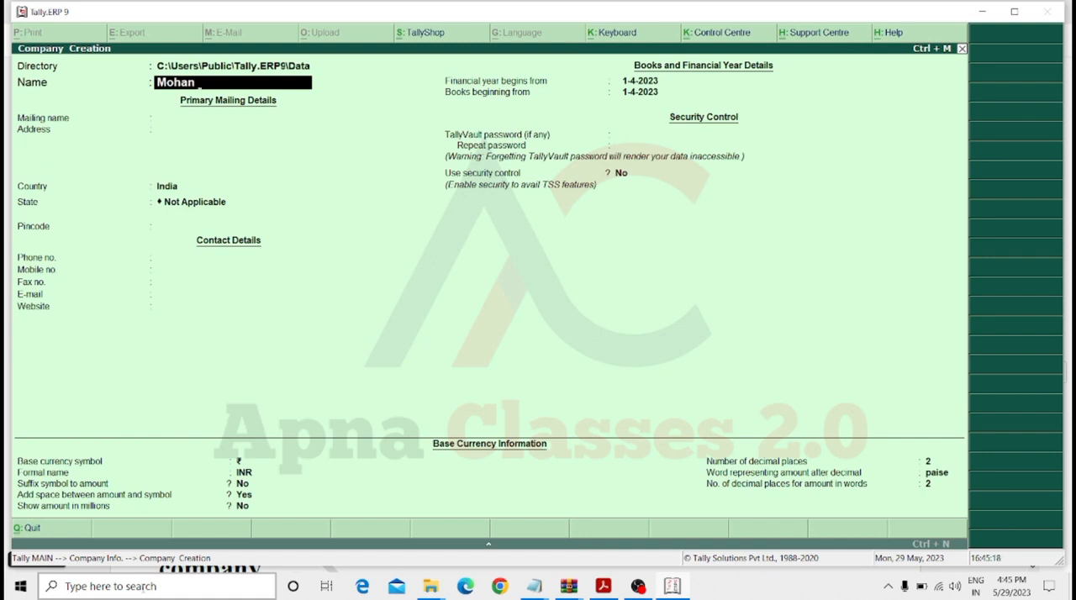
type("& Company")
key("Return")
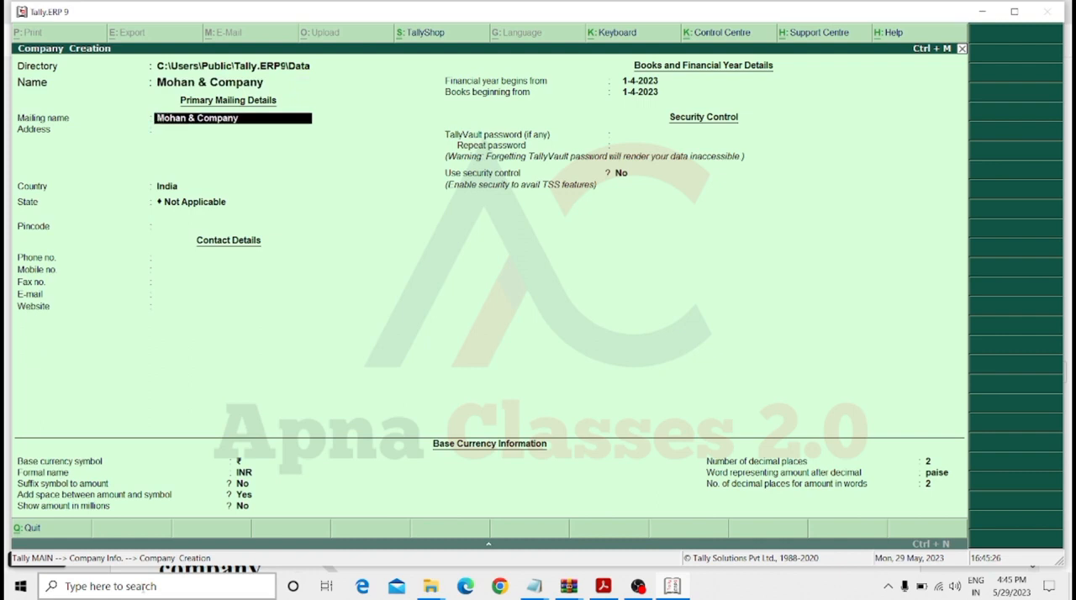
Set the mailing name and address to Ballia, with India as the country and Uttar Pradesh as the state.
key("BackSpace")
type("Balli")
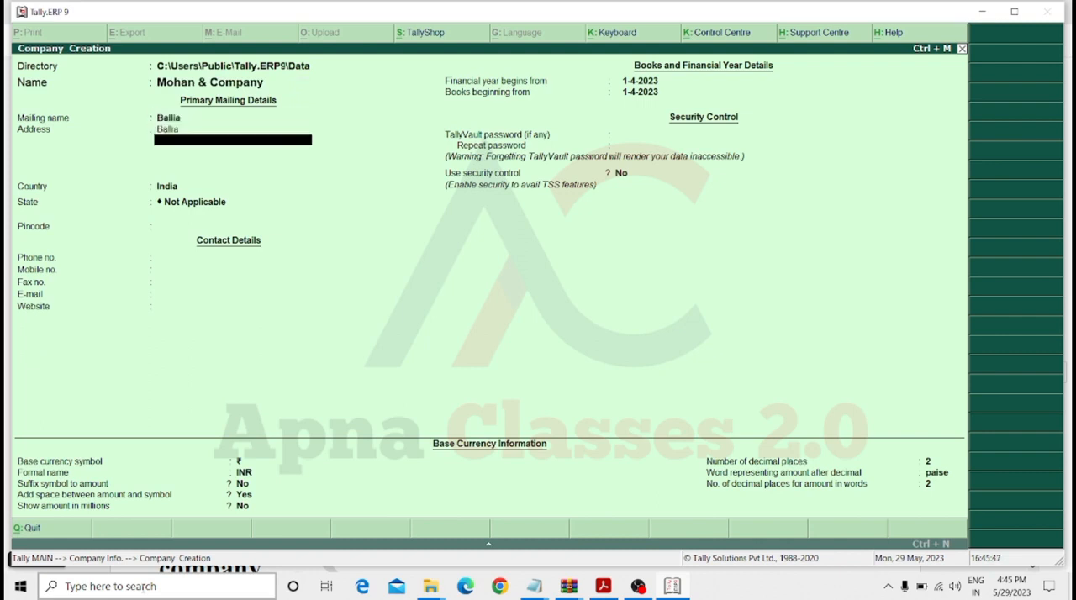
key("Return")
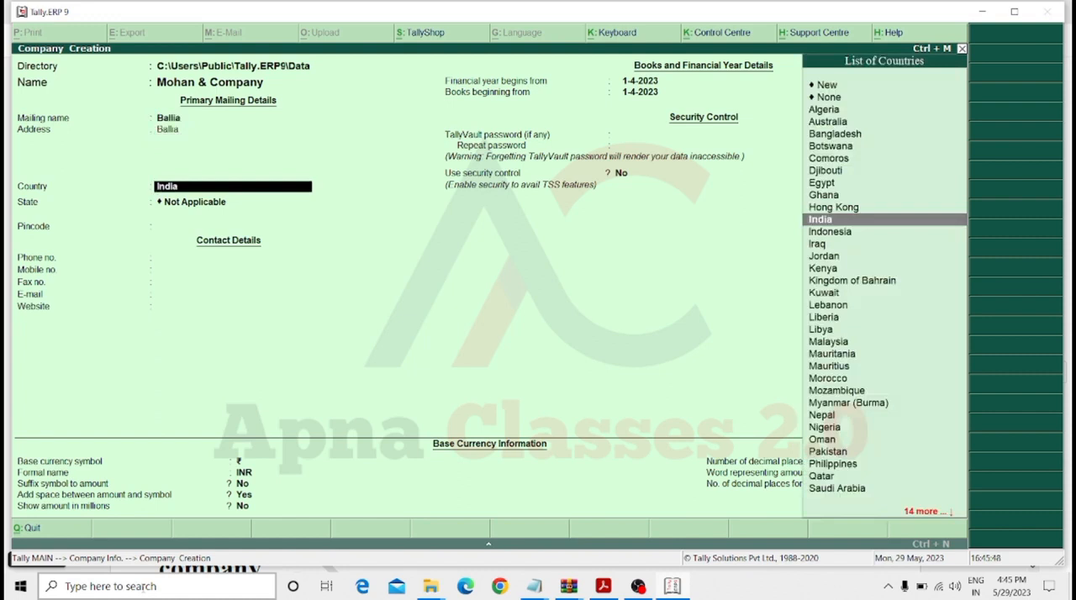
key("Return")
type("Utt")
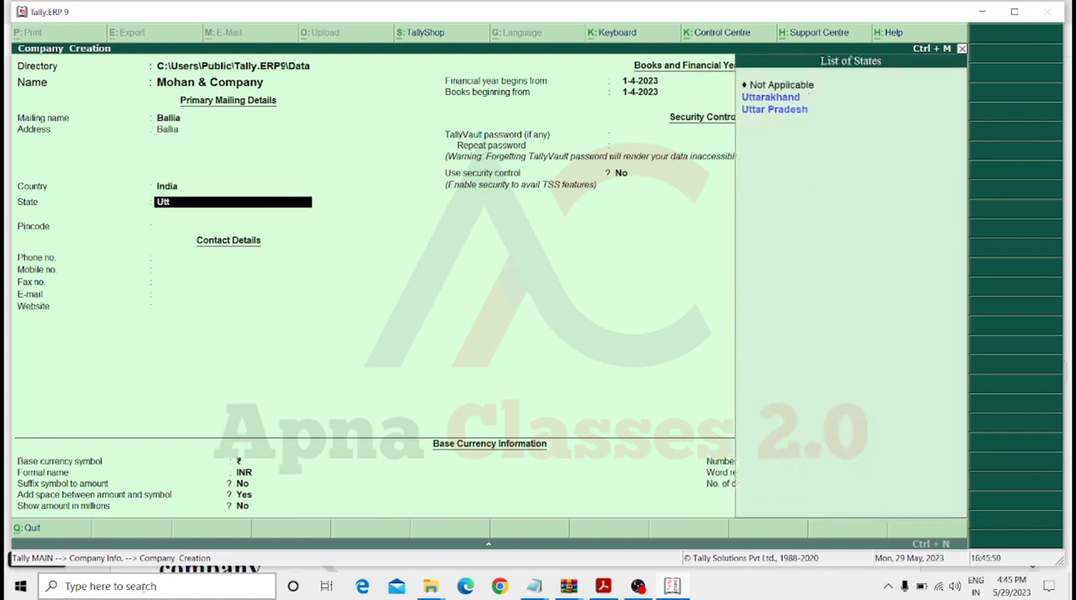
key("Down")
key("Return")
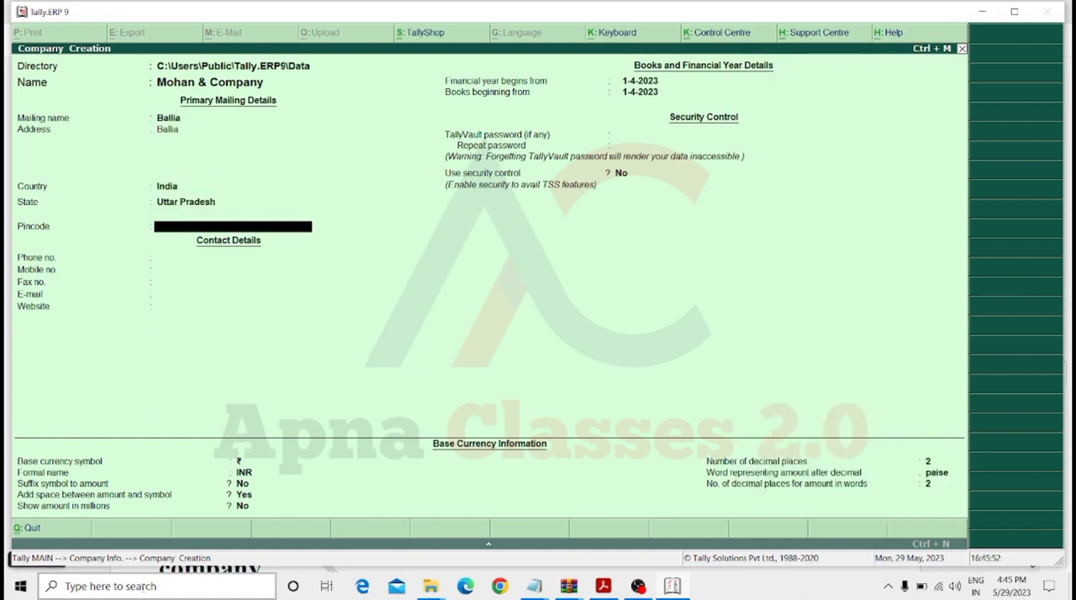
Leave the pincode and mobile number empty and enter the company's phone number.
key("Return")
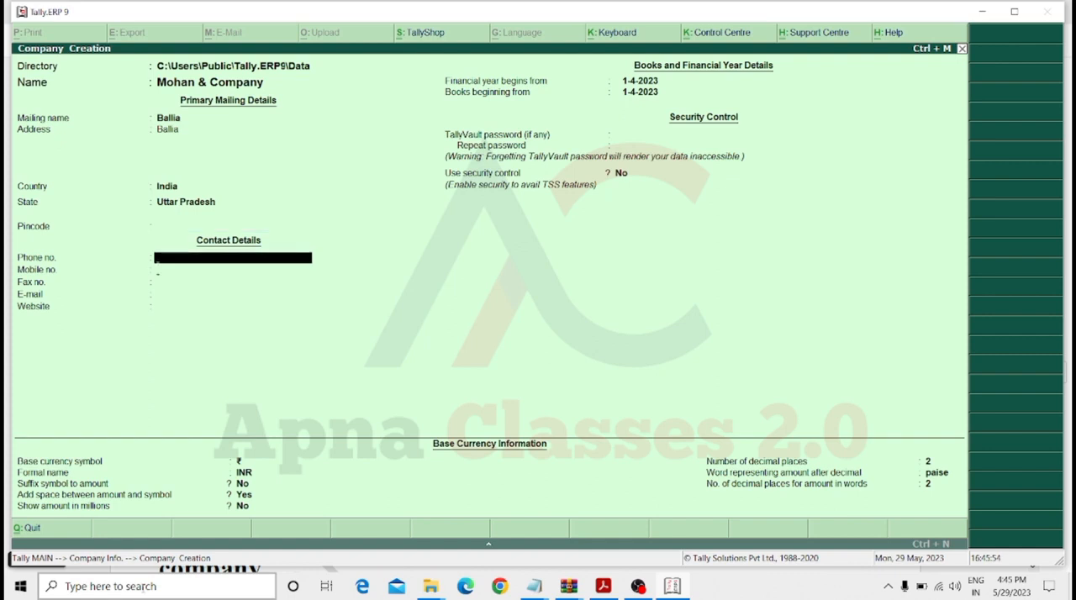
key("Return")
key("BackSpace")
type("277001")
key("Return")
Keep the remaining contact, financial year, security and currency defaults and accept the creation of Mohan & Company.
key("Return")
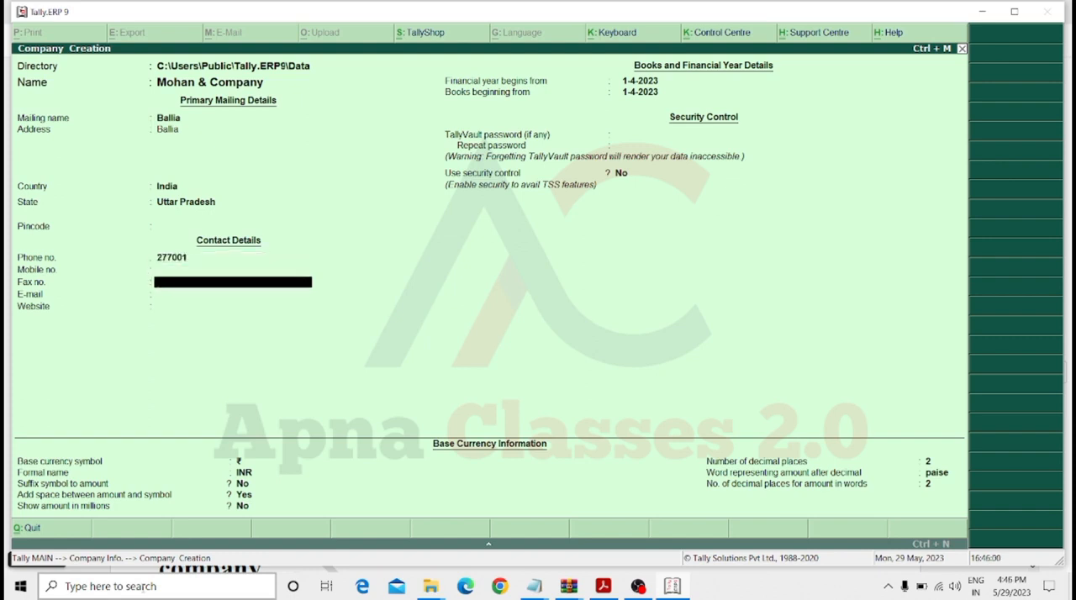
key("Return")
key("Return")
key("Return")
key("Return")
key("Return")
key("Return")
key("Return")
key("Return")
key("Return")
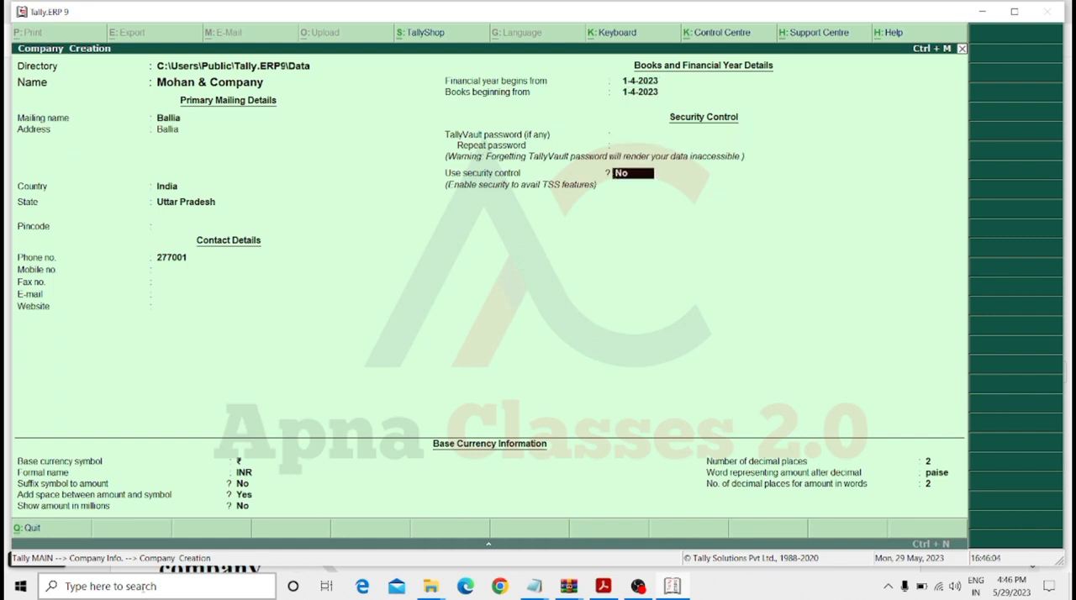
key("Return")
key("Return")
key("Return")
key("Return")
key("Return")
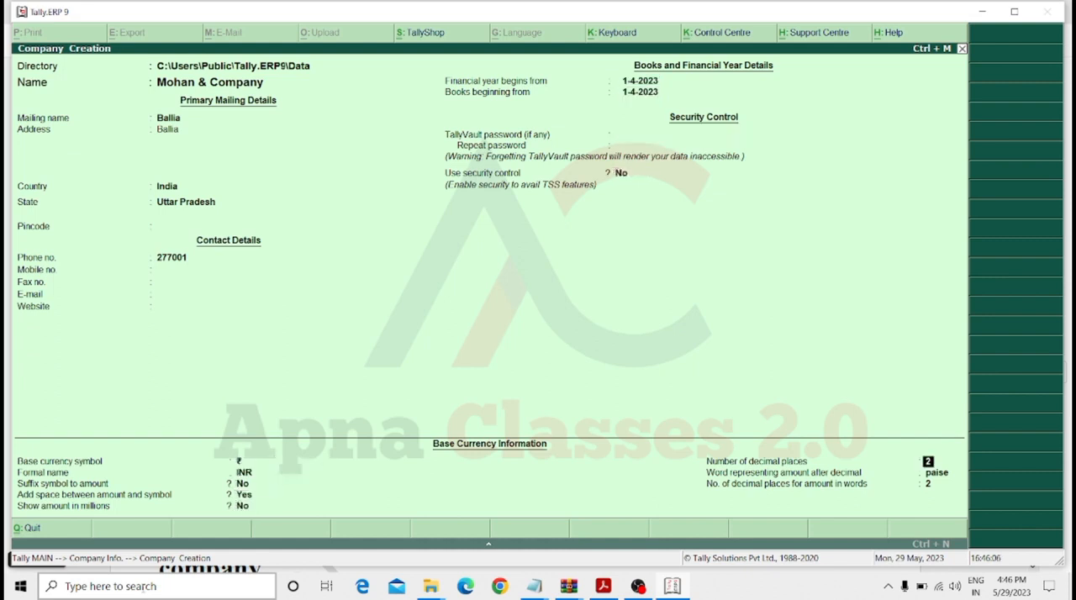
key("Return")
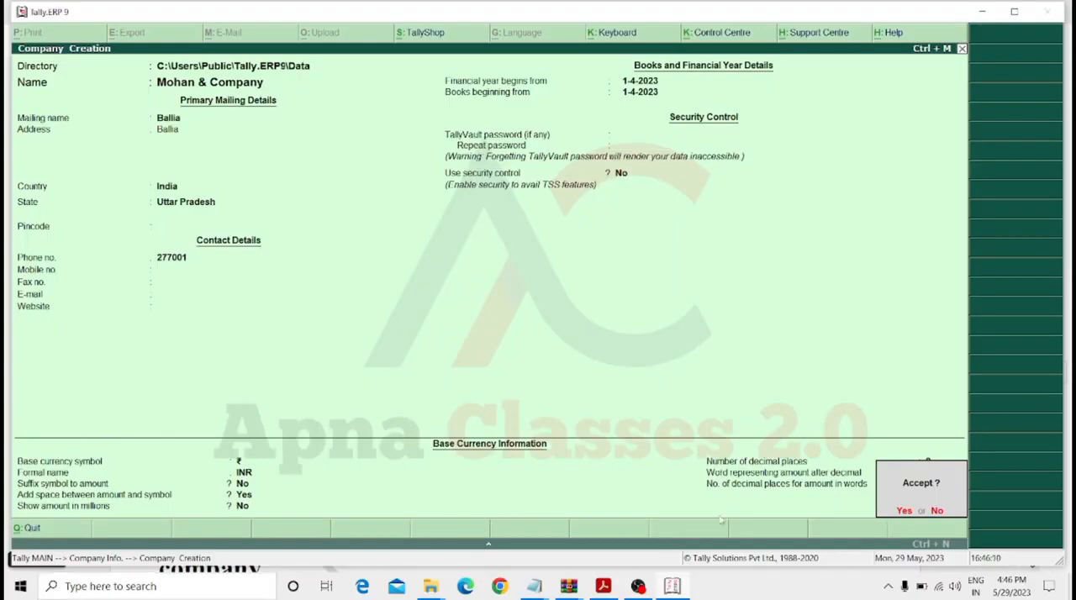
key("y")
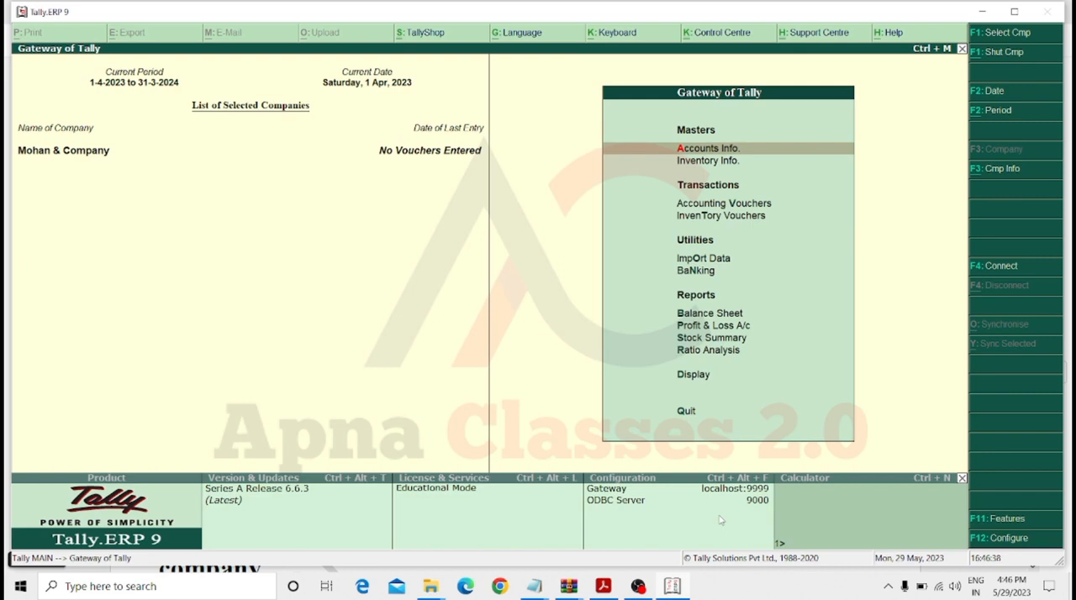
Open the company information options and shut Mohan & Company.
key("alt+F3")
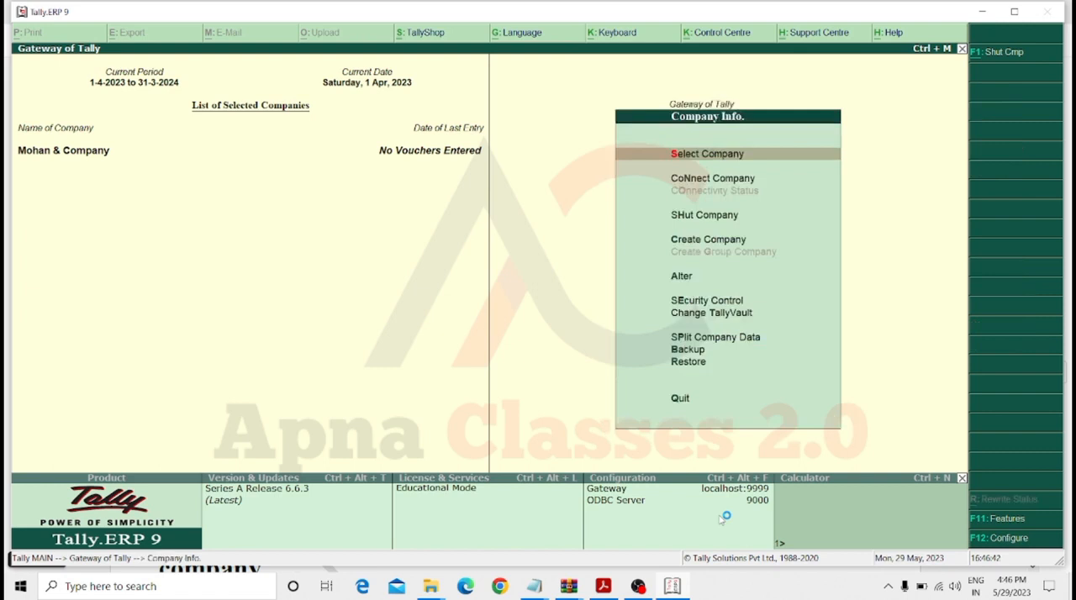
key("Down")
key("Down")
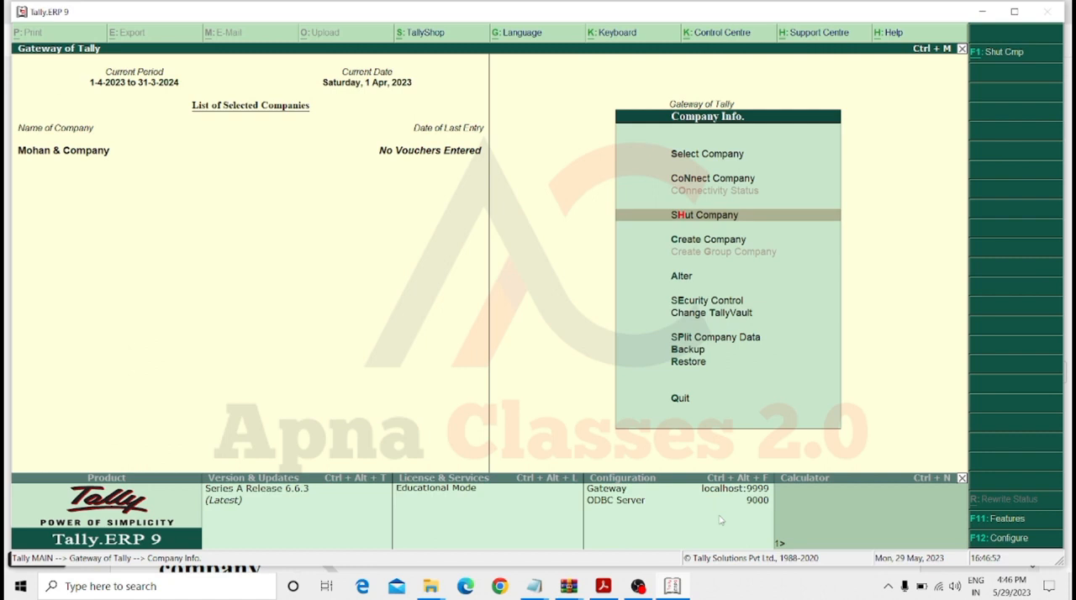
key("Return")
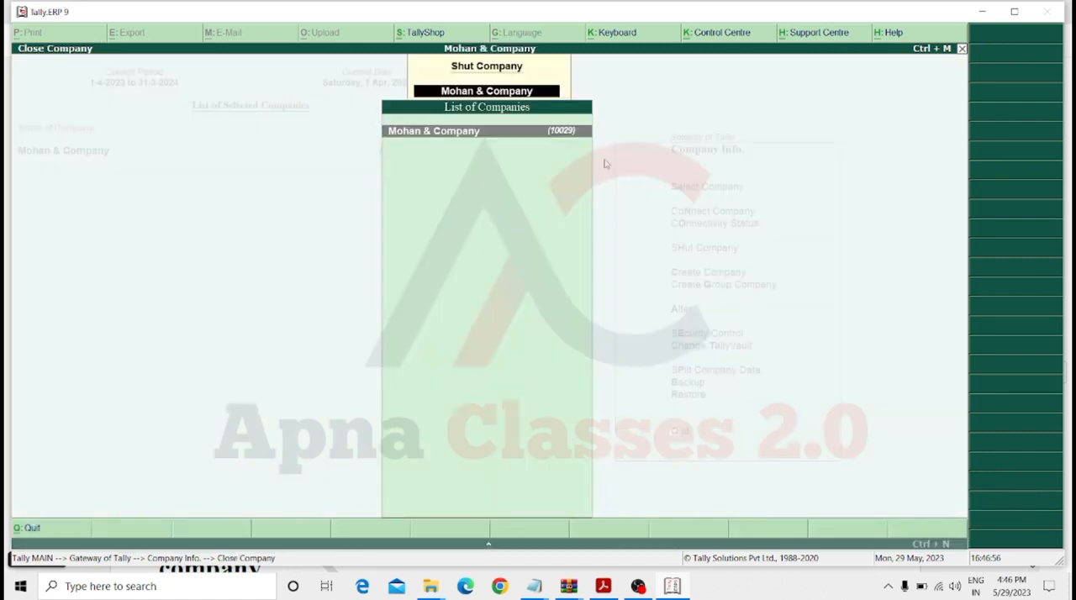
key("Return")
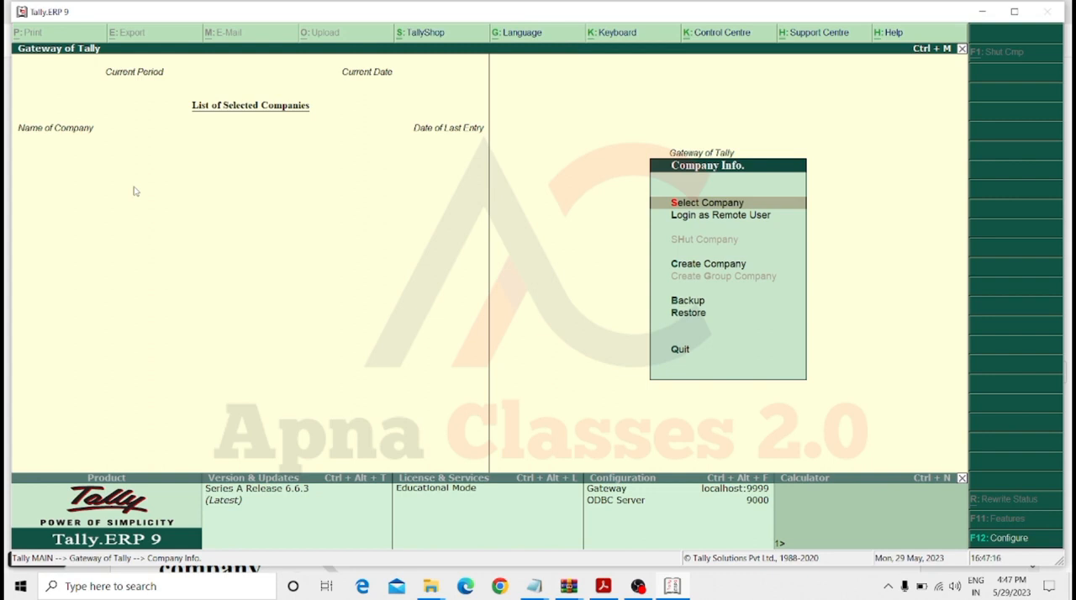
Select Mohan & Company from the list of companies to load it again.
key("Down")
key("Up")
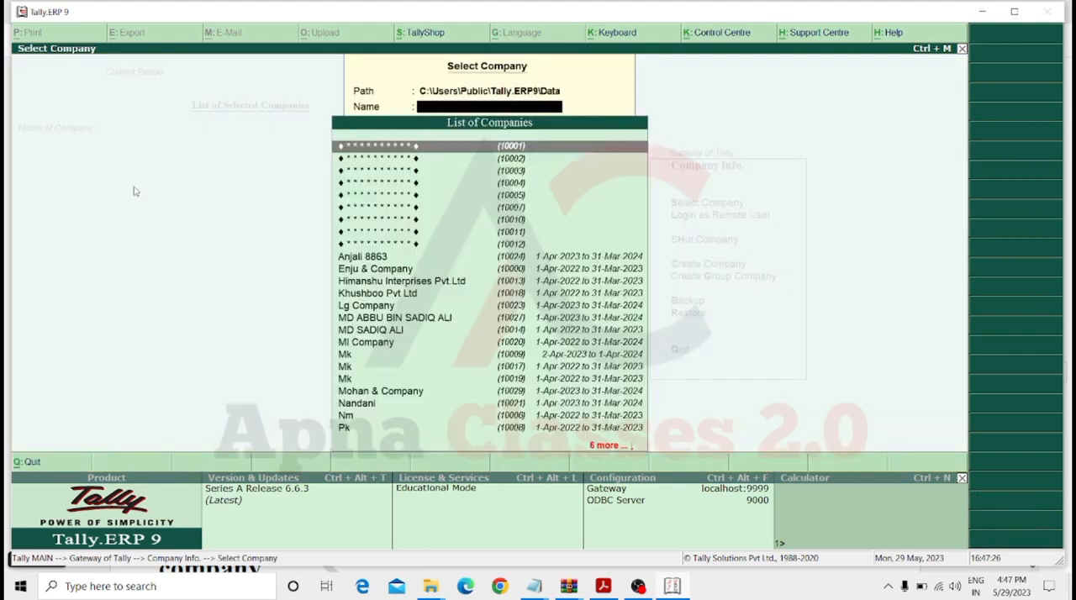
key("Down")
key("Down")
key("Down")
key("Down")
key("Down")
key("Down")
key("Down")
key("Down")
key("Down")
key("Down")
key("Down")
key("Down")
key("Down")
key("Down")
key("Down")
key("Down")
key("Down")
key("Down")
key("Down")
key("Down")
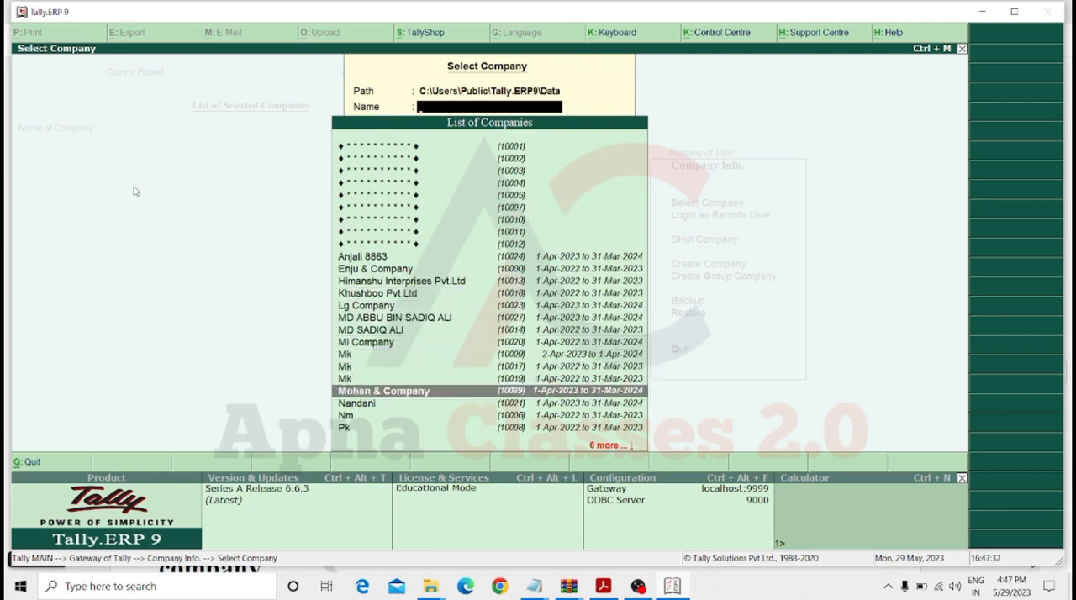
key("Return")
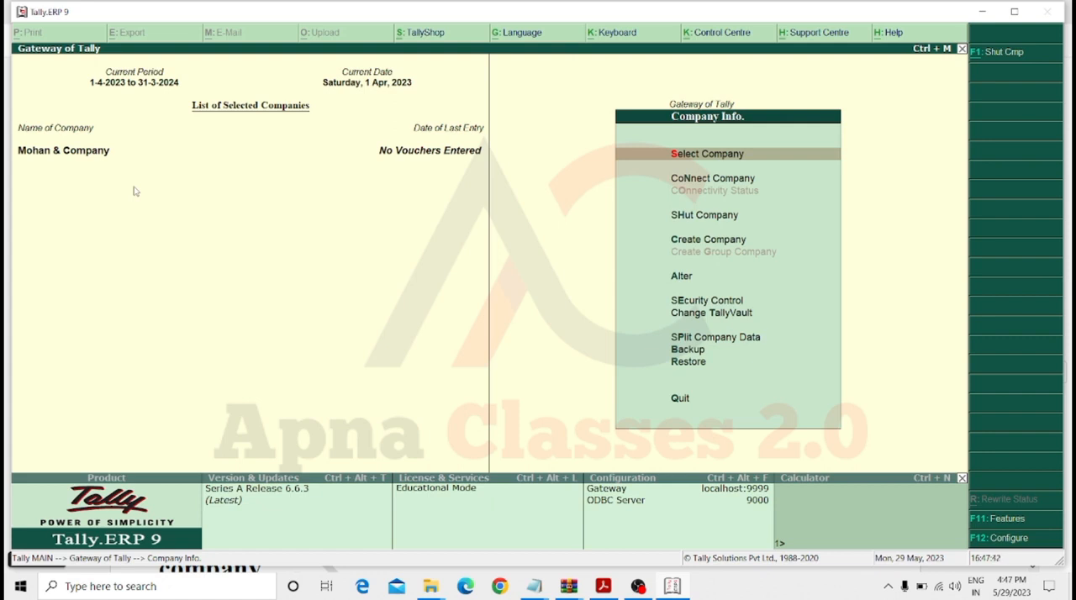
Open the details of Mohan & Company for alteration.
key("Down")
key("Down")
key("Down")
key("Down")
key("Down")
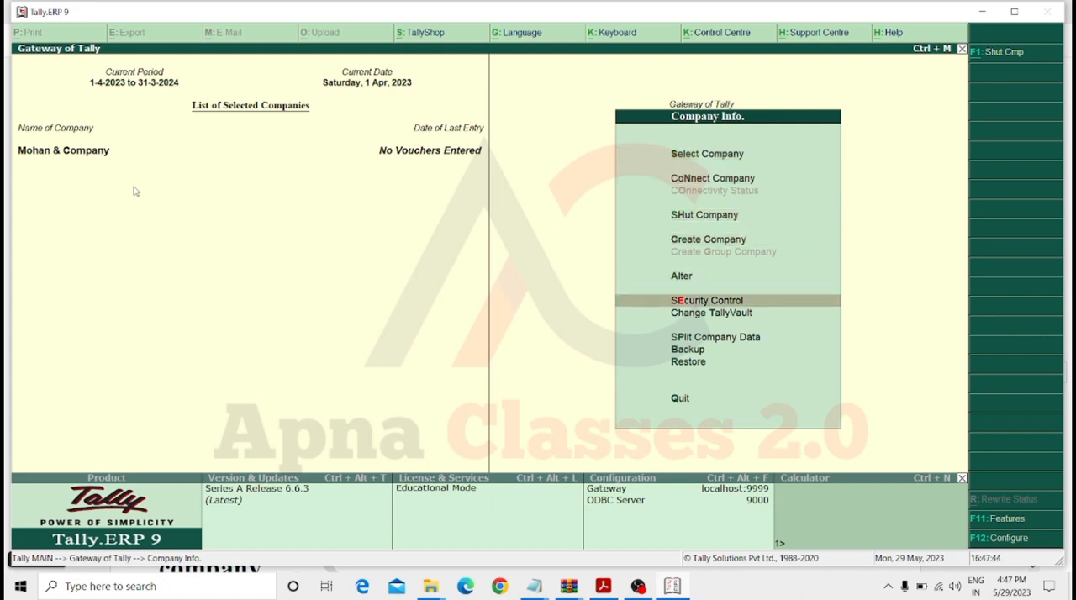
key("Up")
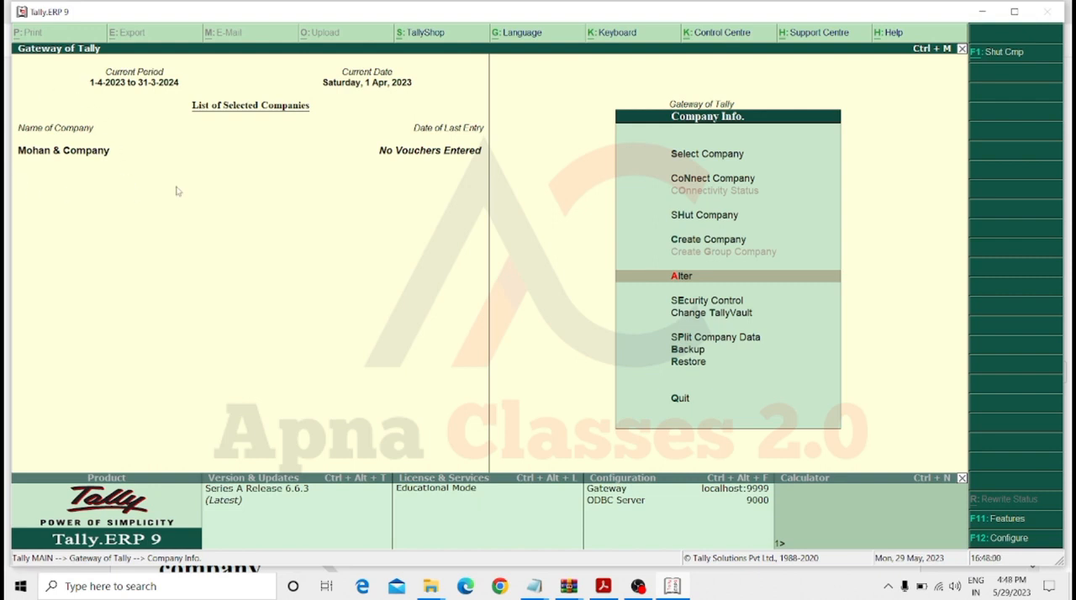
key("Return")
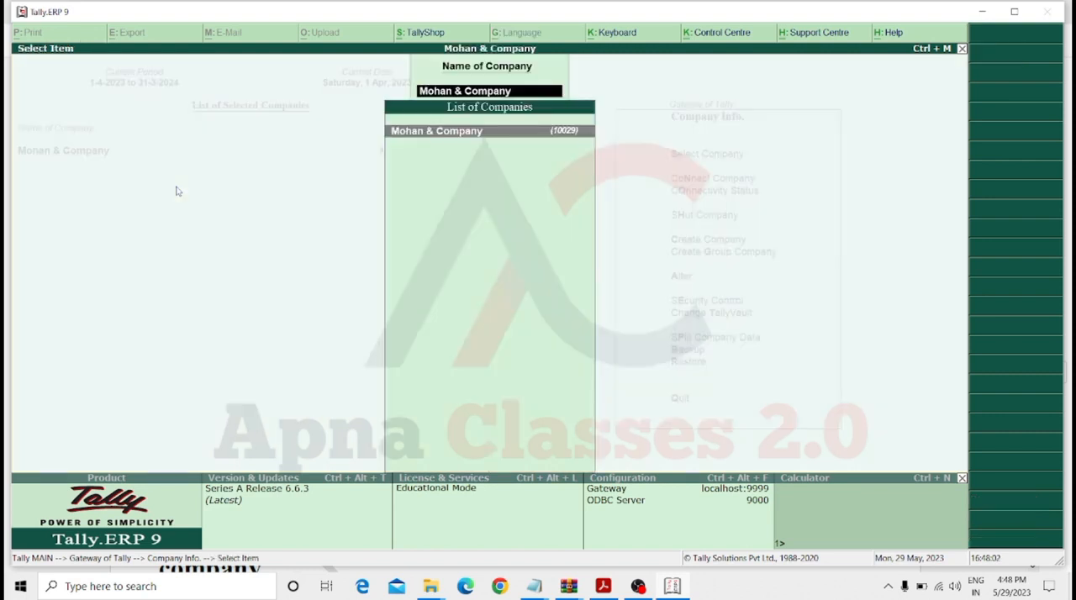
key("Return")
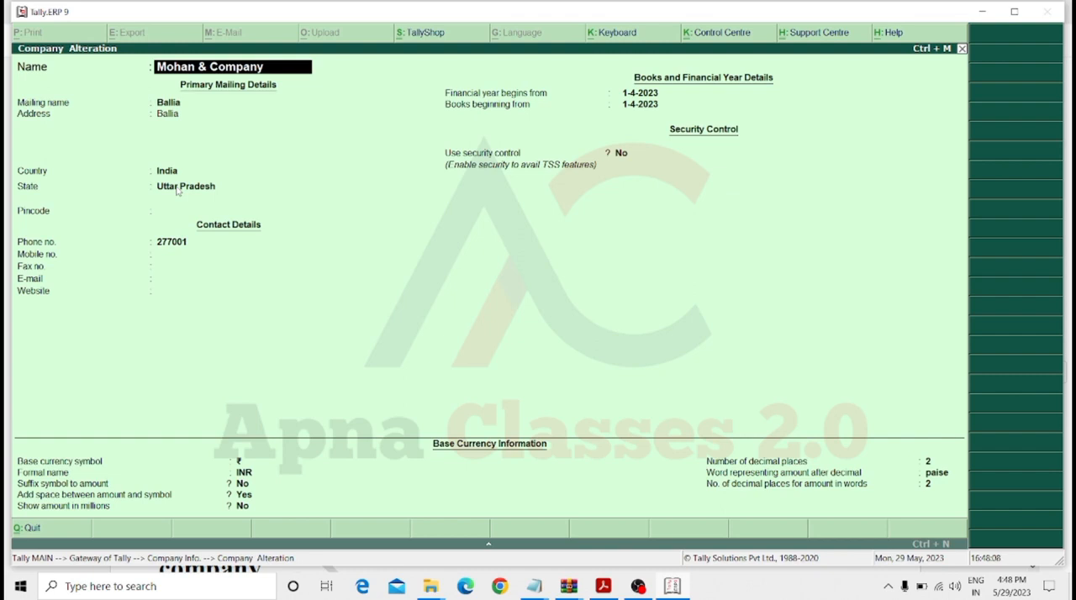
Rename the company as Sohan & Company.
type("So")
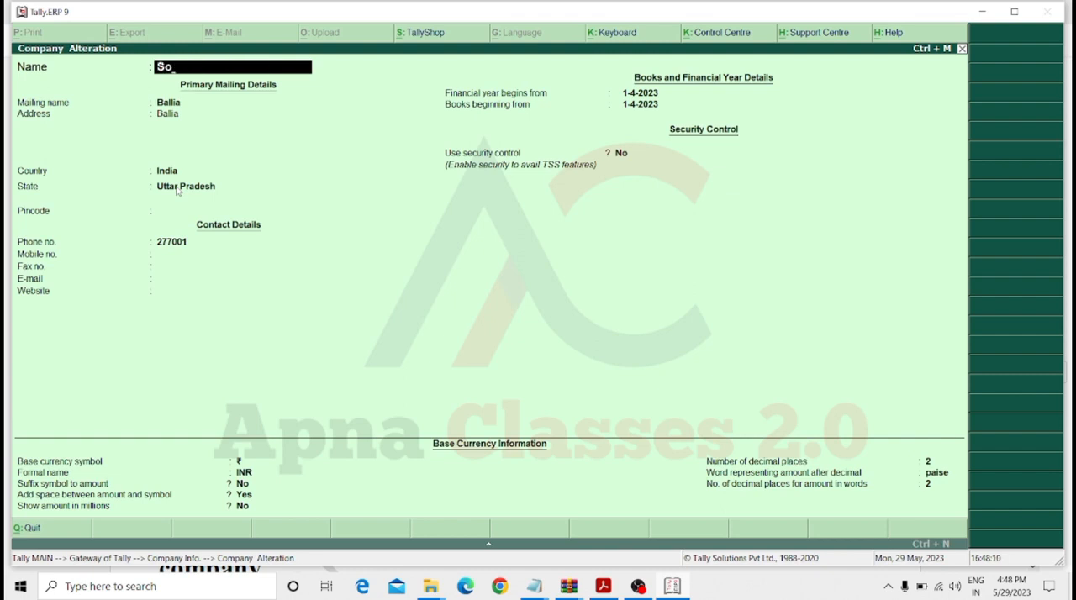
key("BackSpace")
type("ohan & Company")
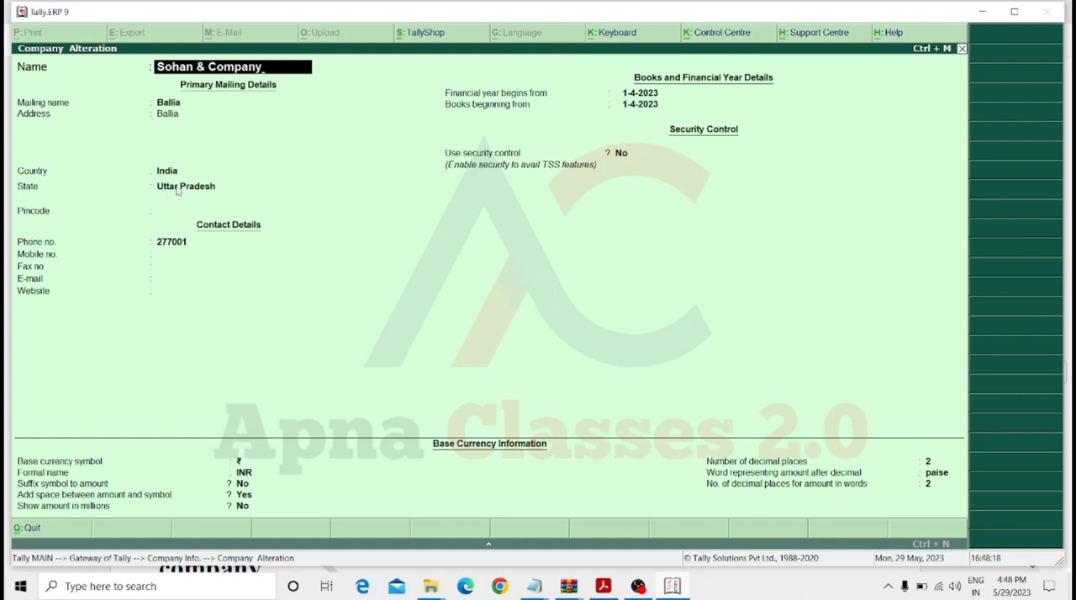
key("Return")
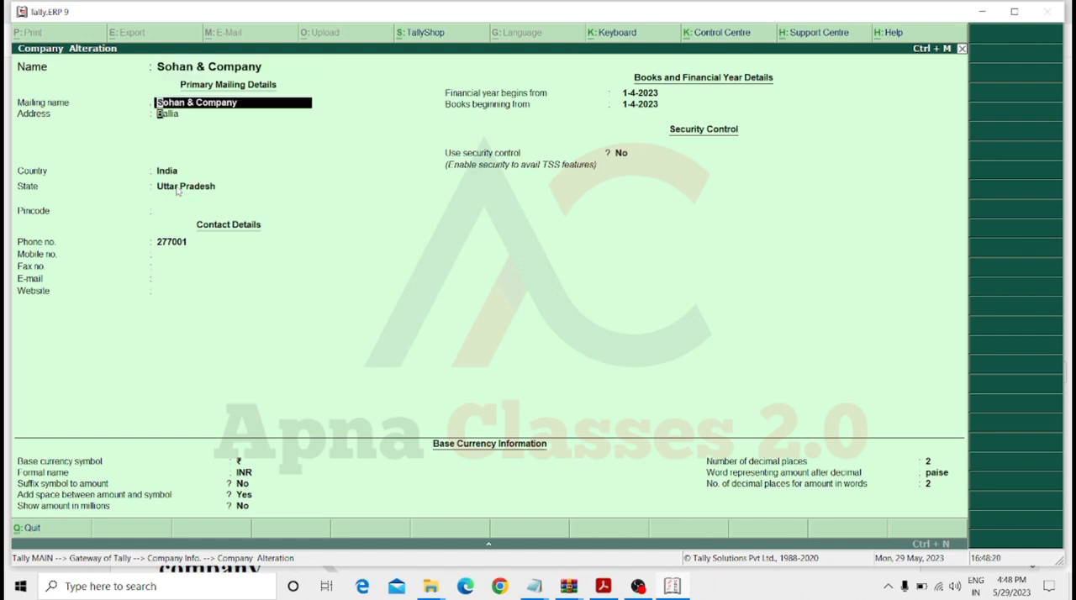
Keep the mailing name, address and country, and change the company's state to Uttarakhand.
key("Return")
key("Return")
key("Return")
key("Return")
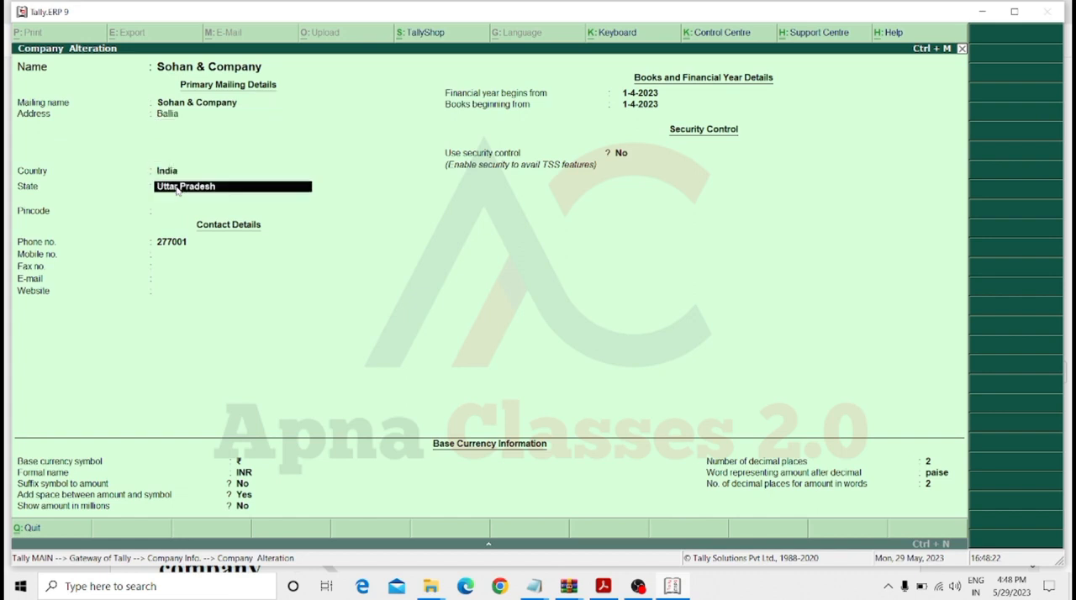
type("Utt")
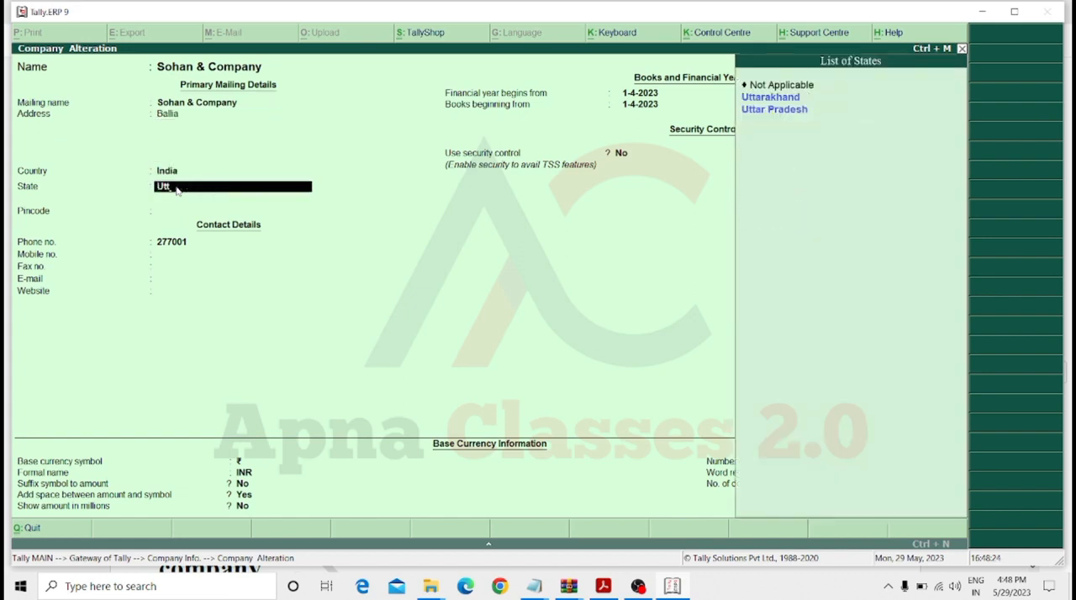
key("Return")
key("Return")
Keep the remaining contact, financial year, security and currency details, save the company alteration, and return to the Gateway of Tally.
key("Return")
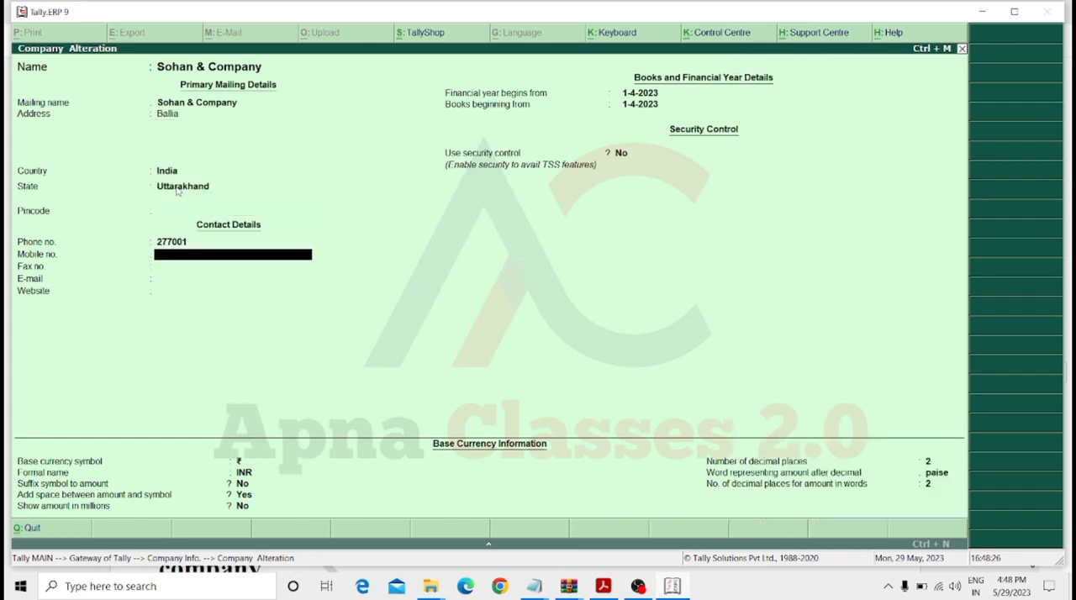
key("Return")
key("Return")
key("Return")
key("Return")
key("Return")
key("Return")
key("Return")
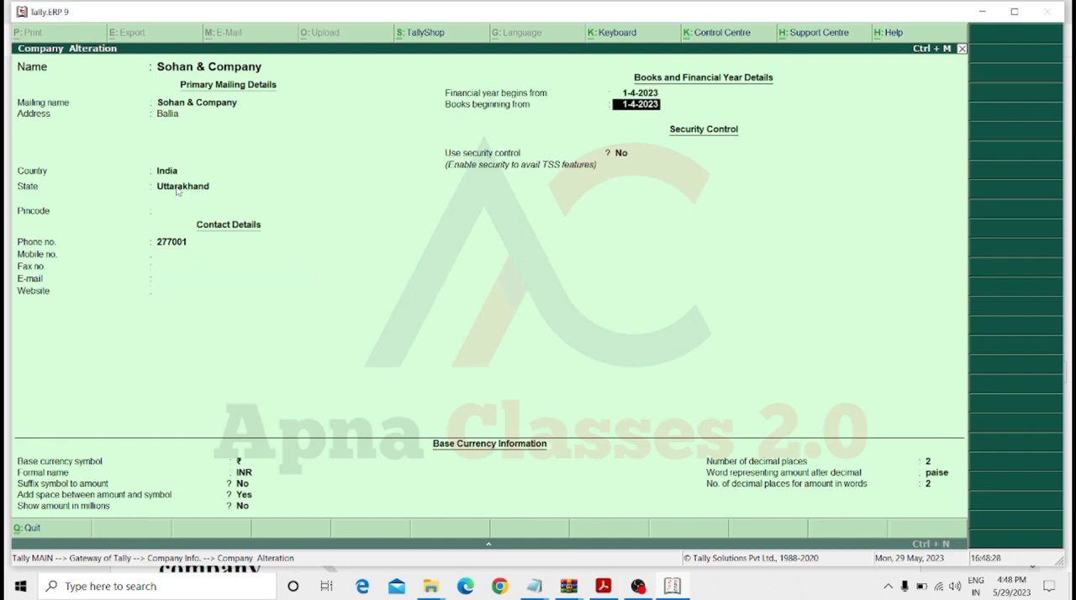
key("Return")
key("Return")
key("Return")
key("Return")
key("Return")
key("Return")
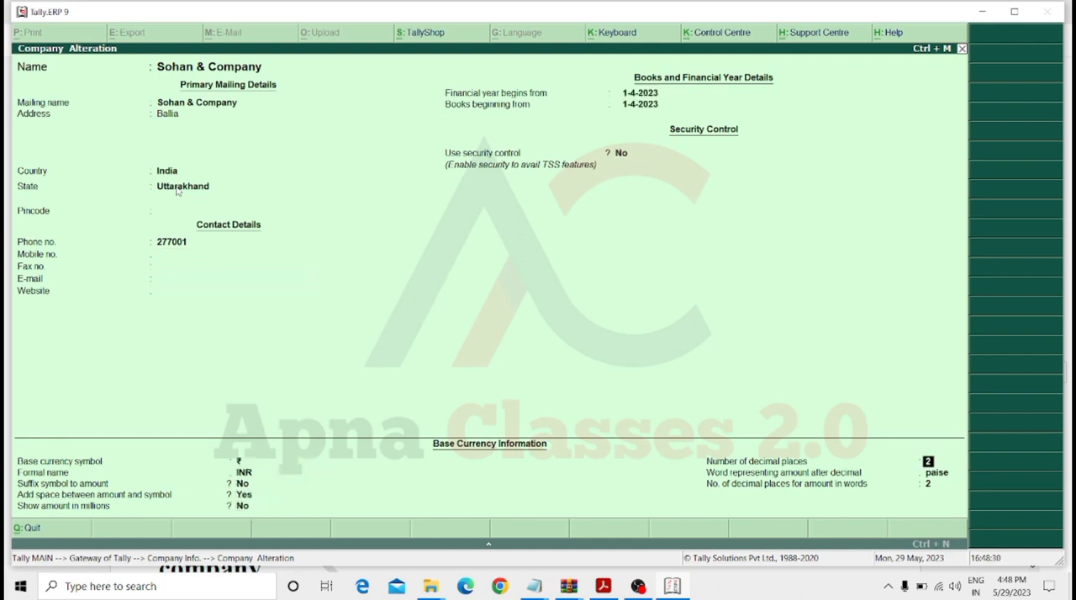
key("Return")
key("Return")
key("Return")
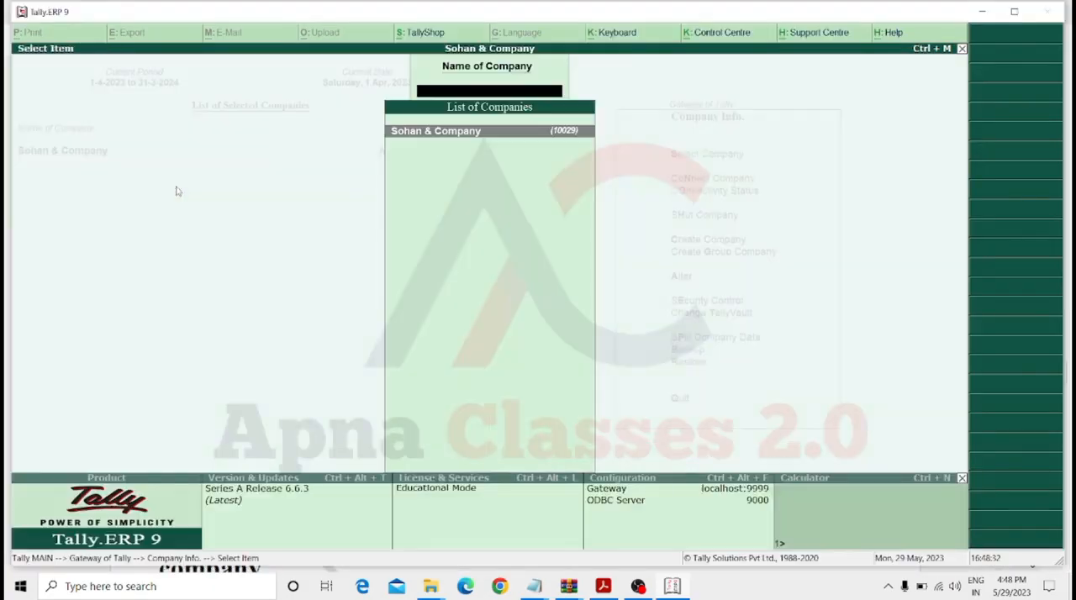
key("Escape")
key("Escape")
key("Escape")
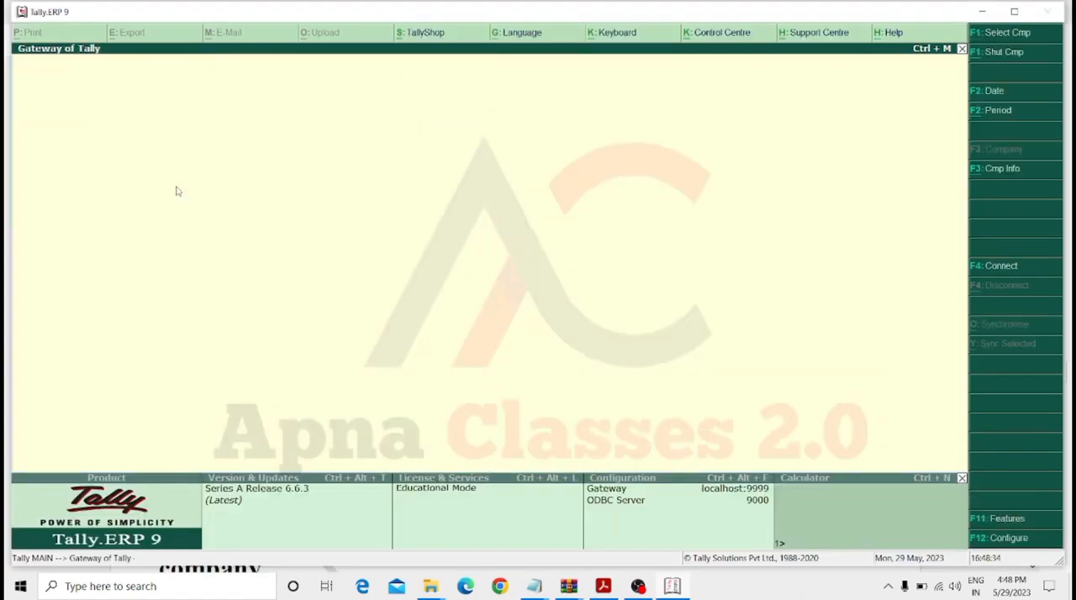
key("Escape")
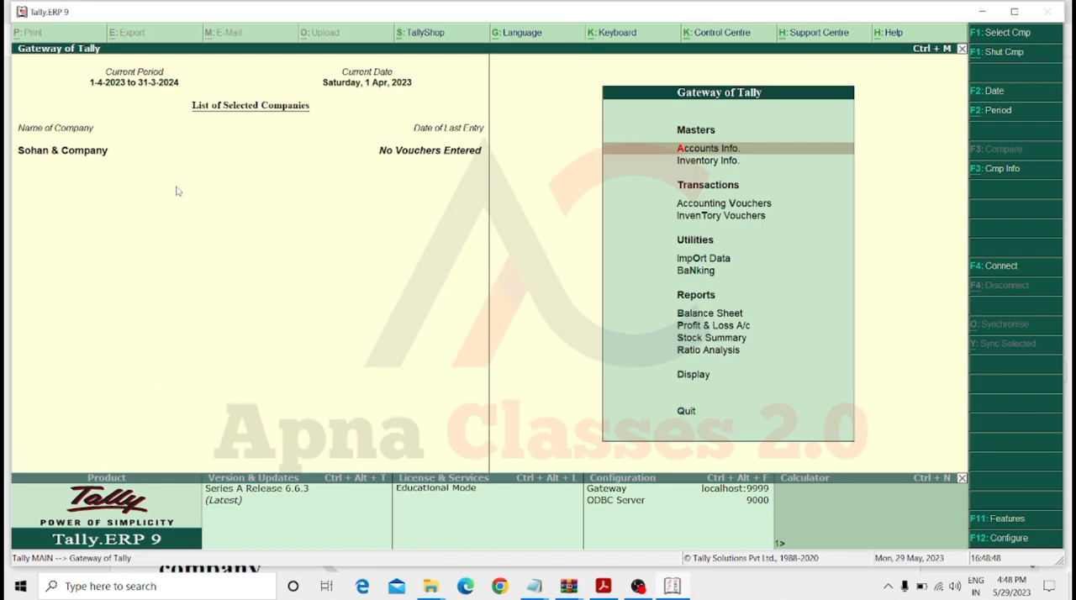
key("alt+F3")
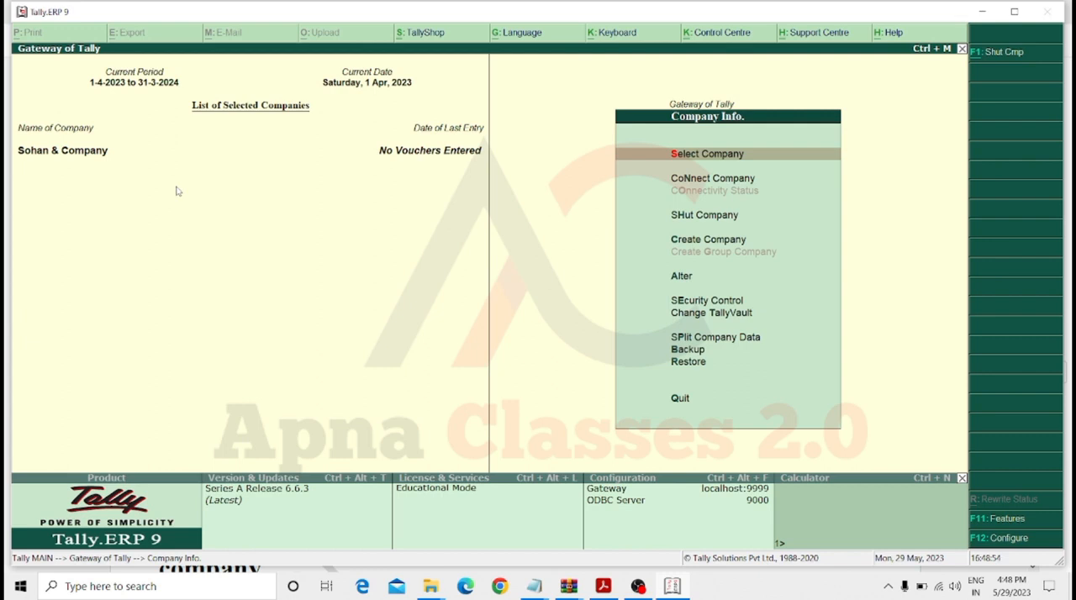
key("Down")
key("Down")
key("Down")
key("Down")
key("Return")
key("Return")
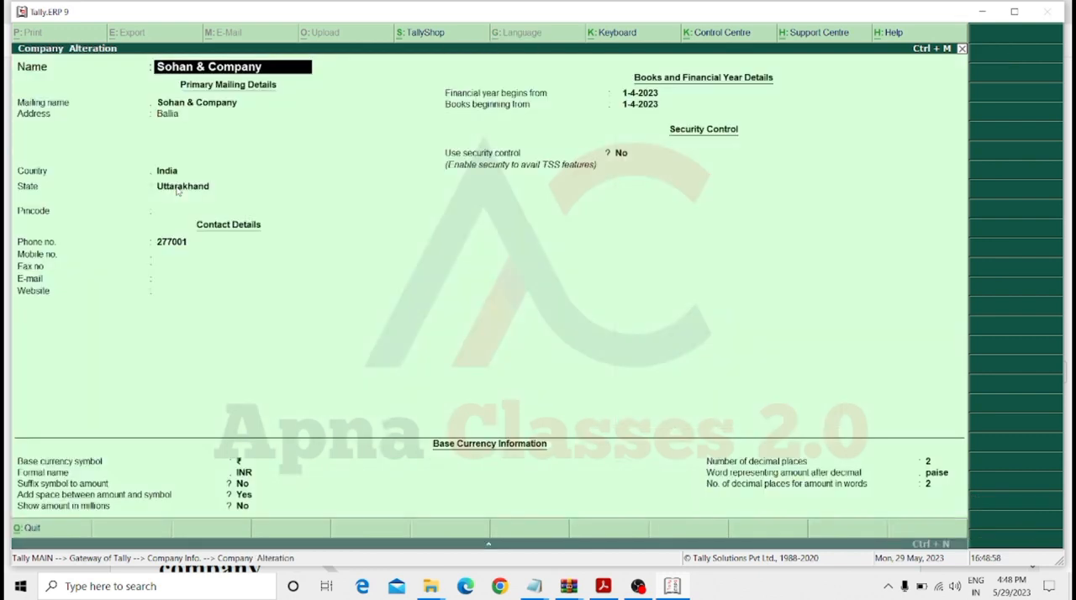
key("Escape")
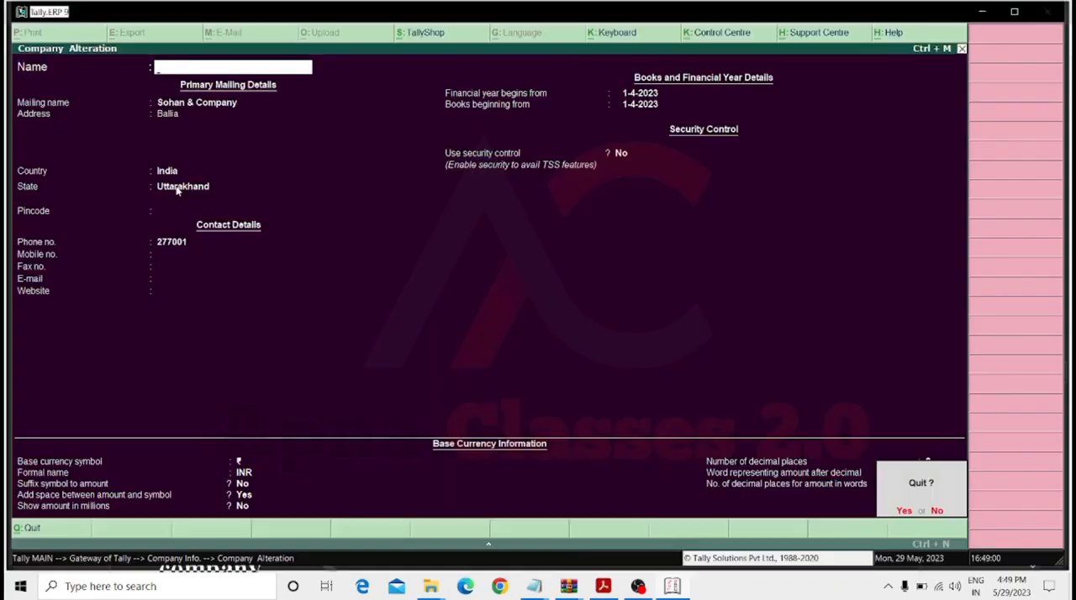
key("Return")
key("Escape")
key("Escape")
key("Escape")
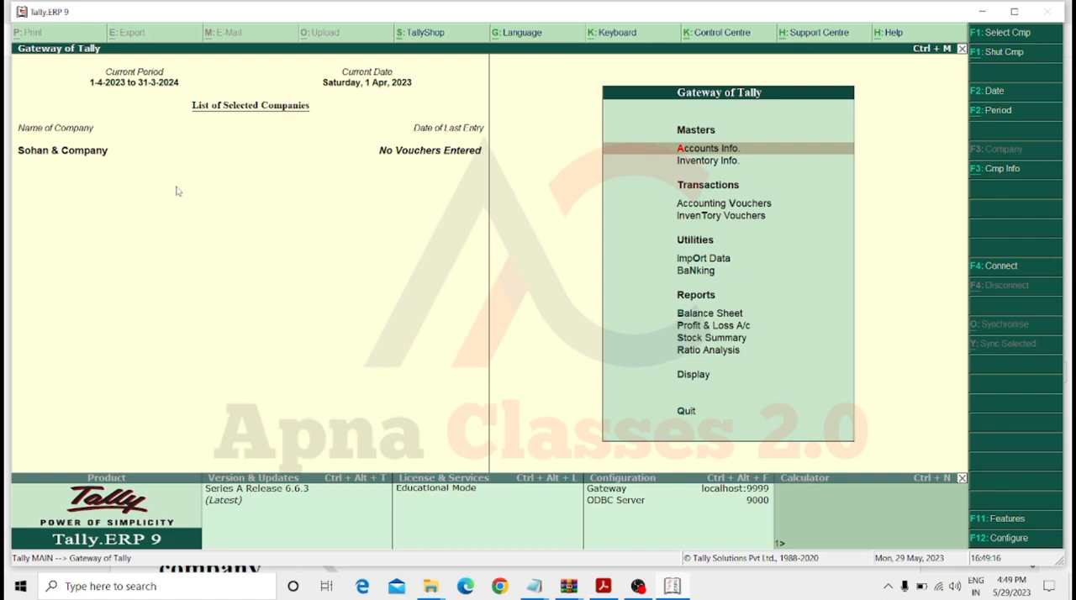
Open Sohan & Company for alteration and delete the company, confirming the deletion.
key("alt+F3")
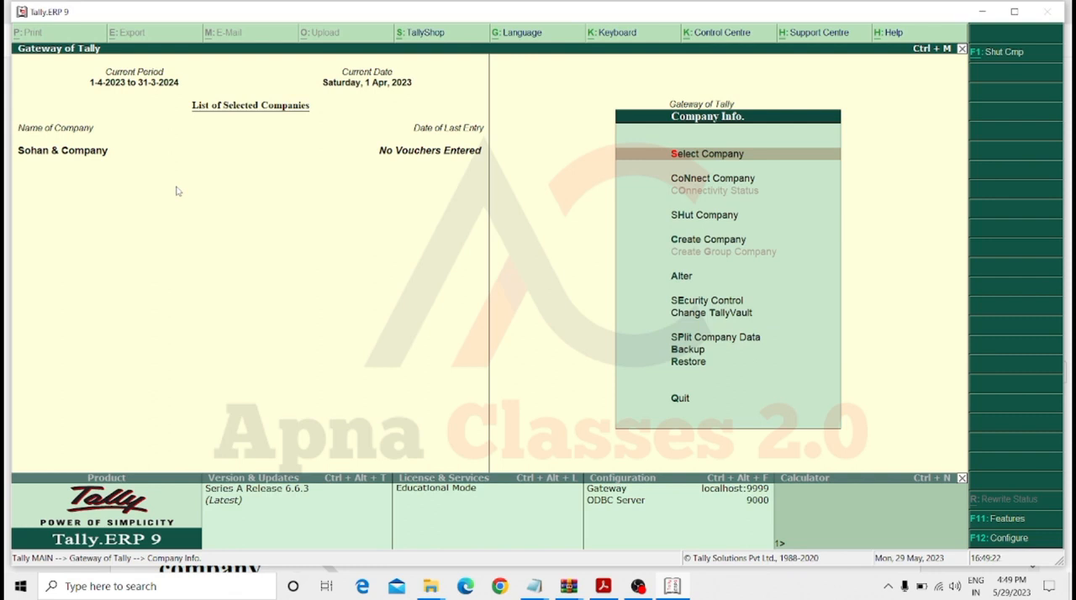
key("Down")
key("Down")
key("Down")
key("Down")
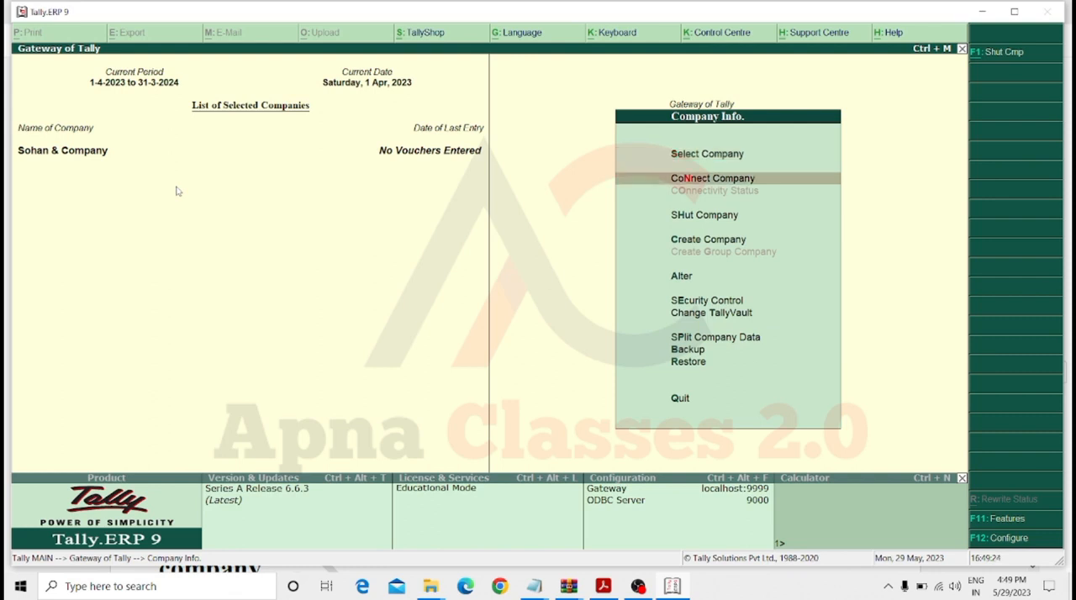
key("Return")
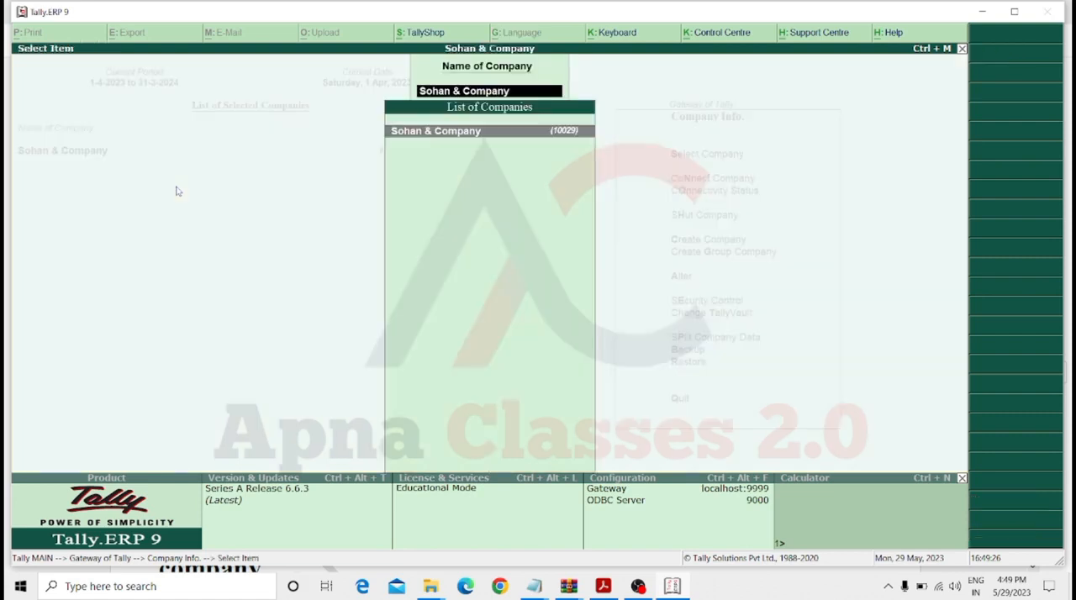
key("Return")
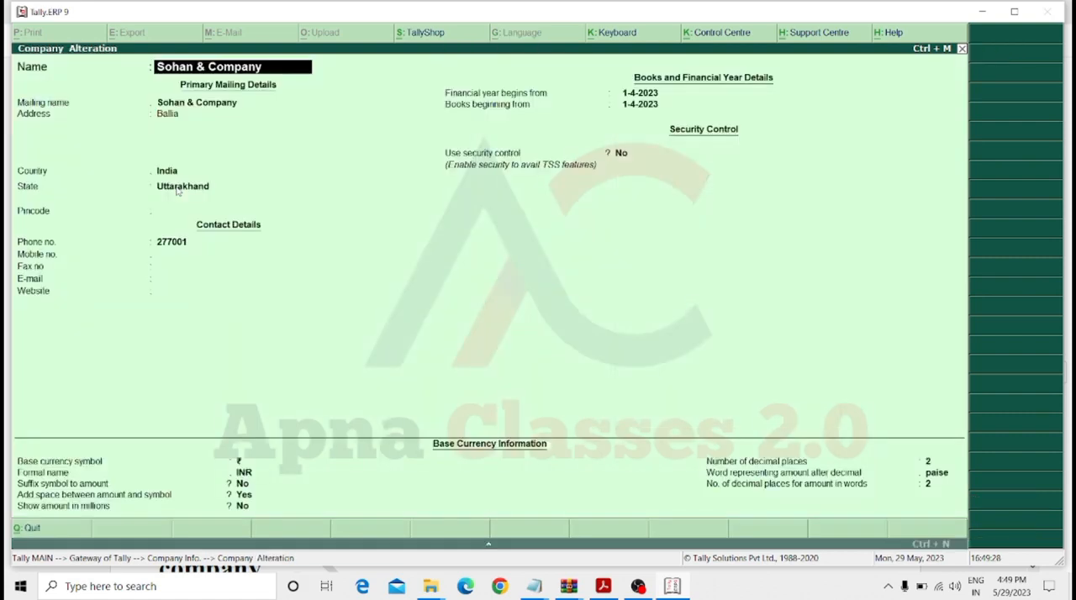
key("alt+d")
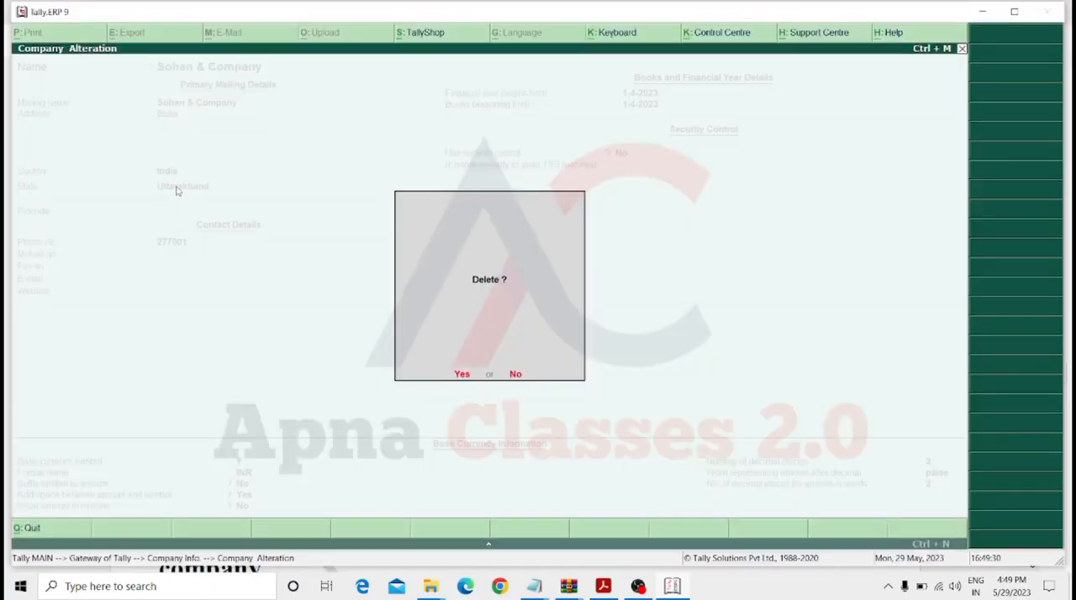
key("y")
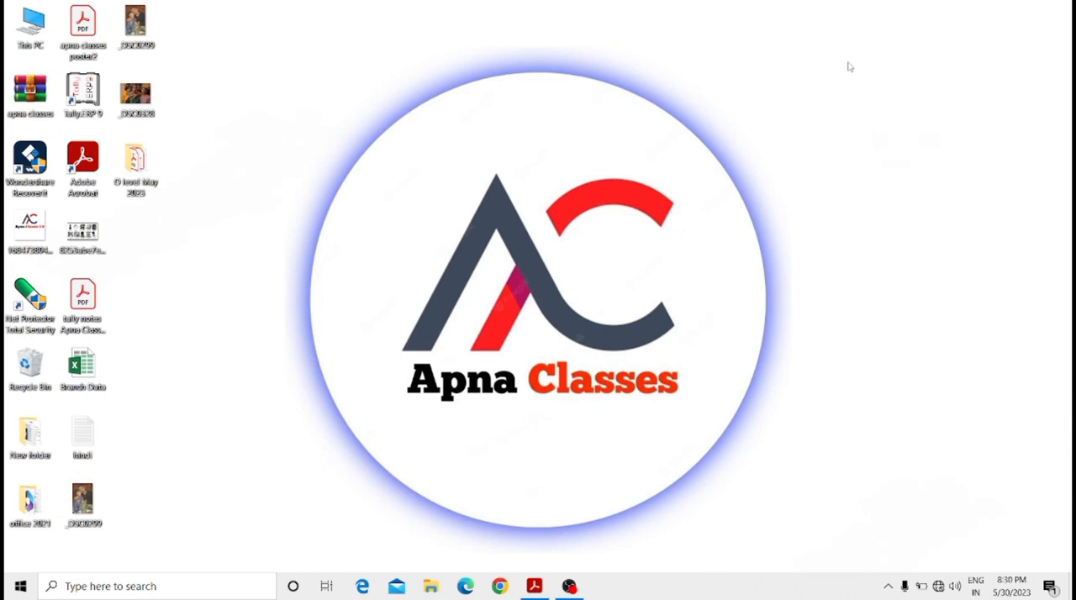
Switch to the tally notes PDF in Adobe Acrobat and examine the Ledger name and under group headings in the ledger creation section.
left_click(534, 588)
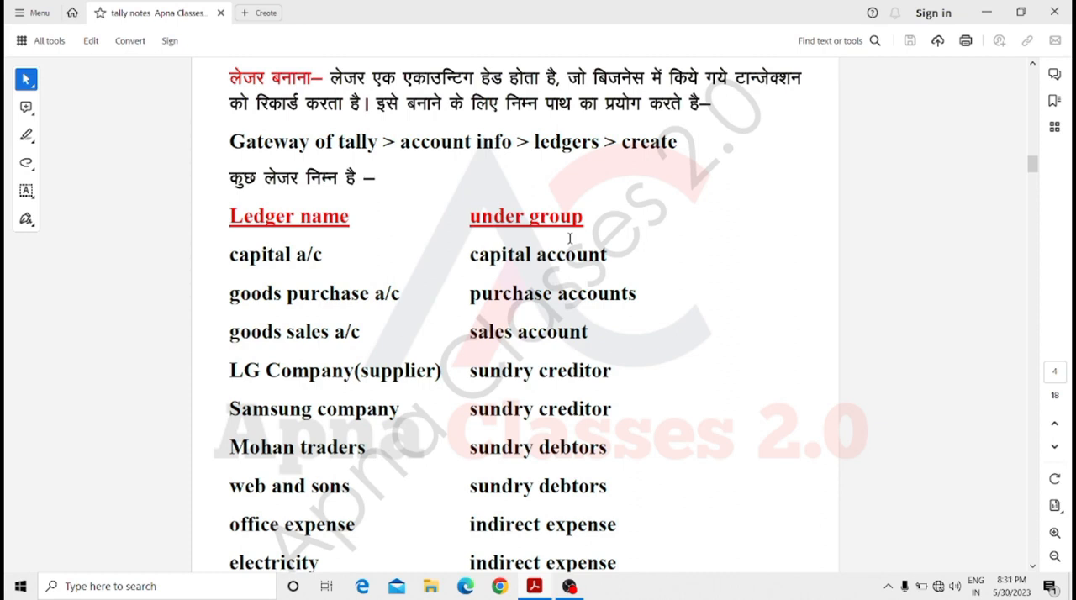
scroll(569, 239, "down", 1)
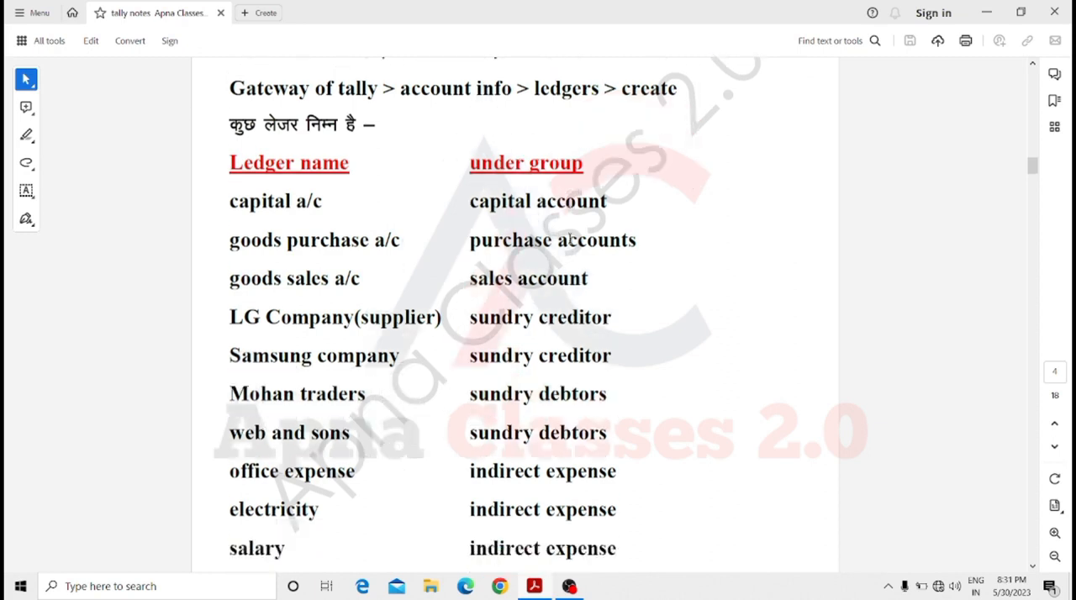
scroll(570, 218, "down", 1)
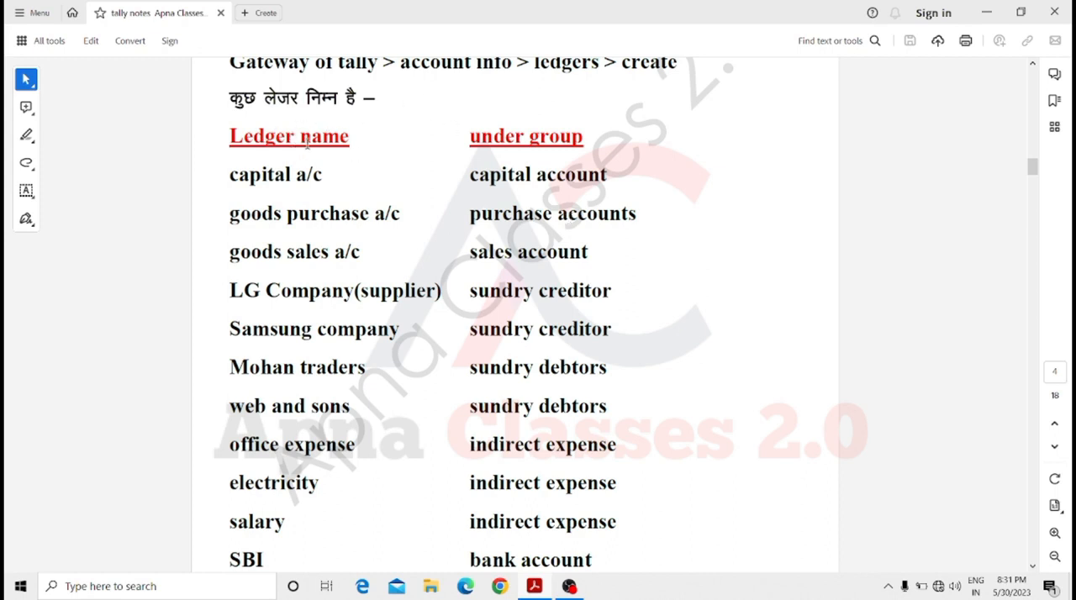
left_click_drag(266, 136, 221, 135)
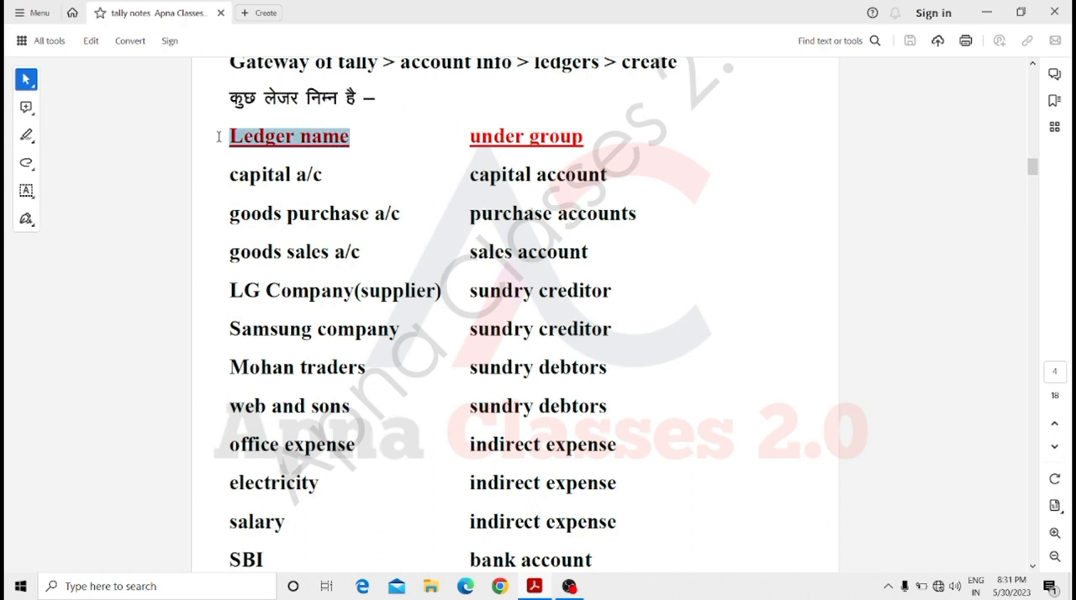
left_click_drag(462, 137, 591, 148)
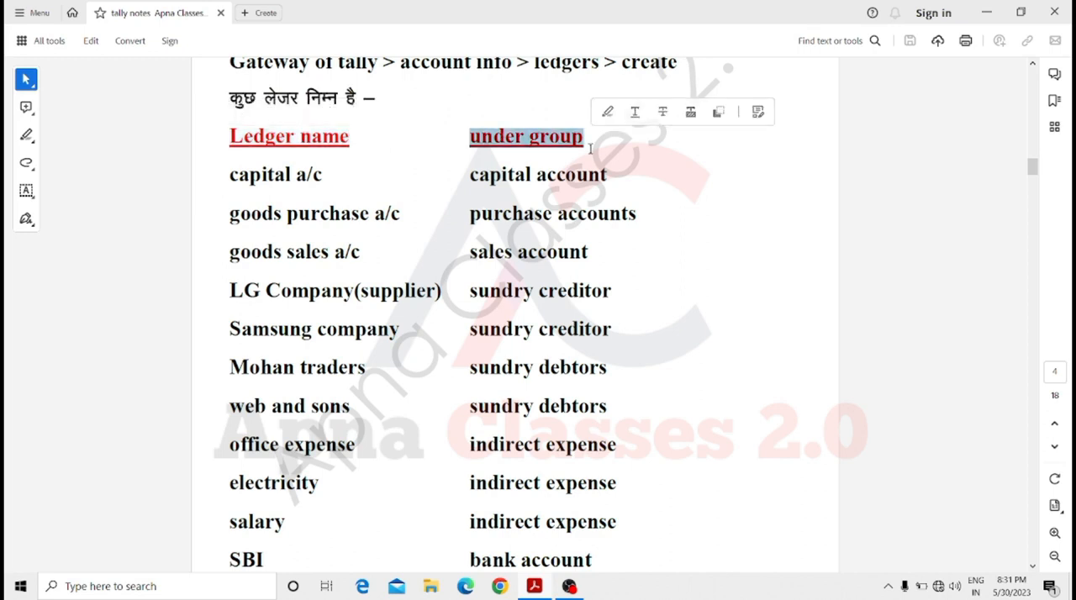
left_click(370, 169)
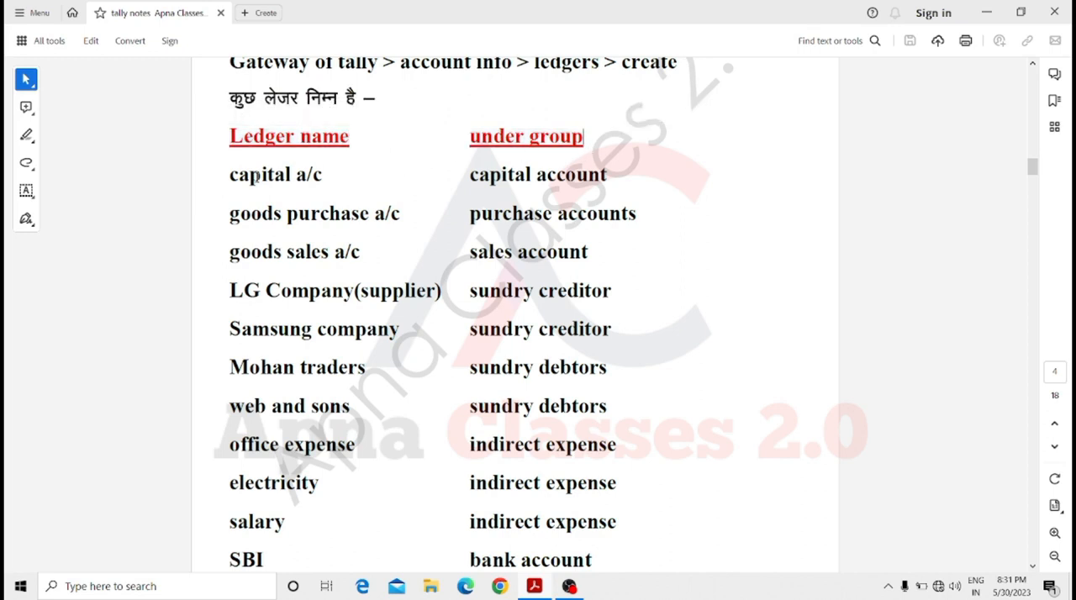
Read which group each listed ledger belongs under, from the capital, goods purchase and goods sales accounts down to the bank accounts.
left_click_drag(229, 175, 324, 186)
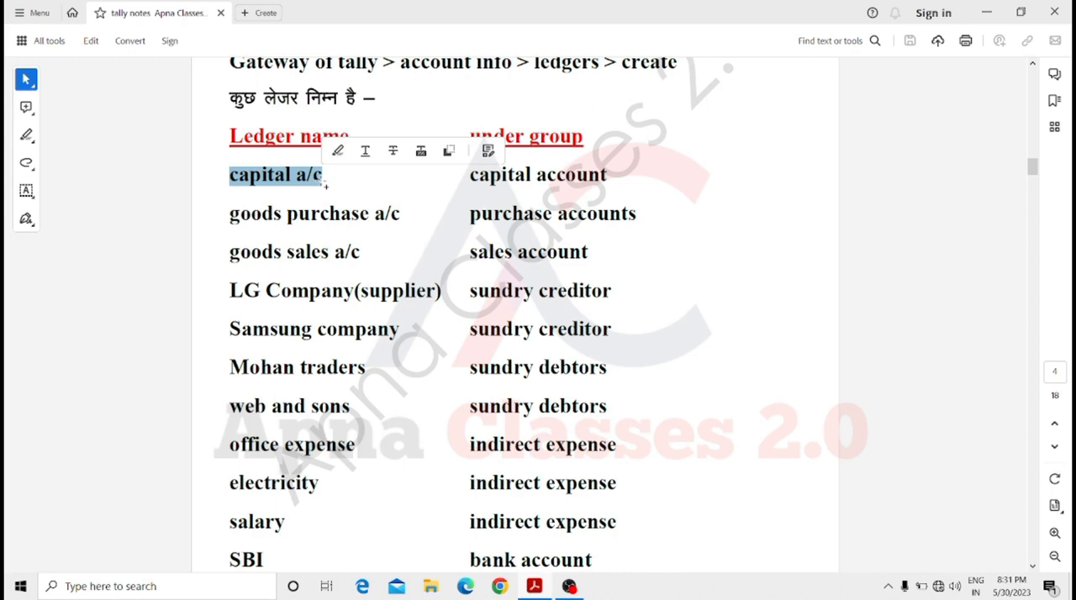
left_click(323, 180)
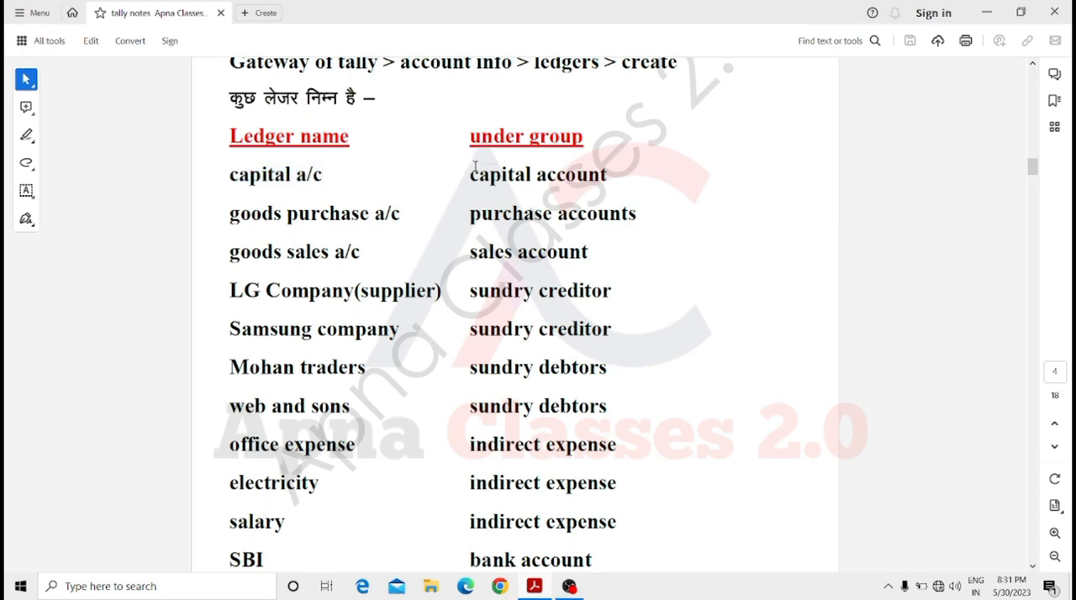
left_click_drag(471, 173, 612, 186)
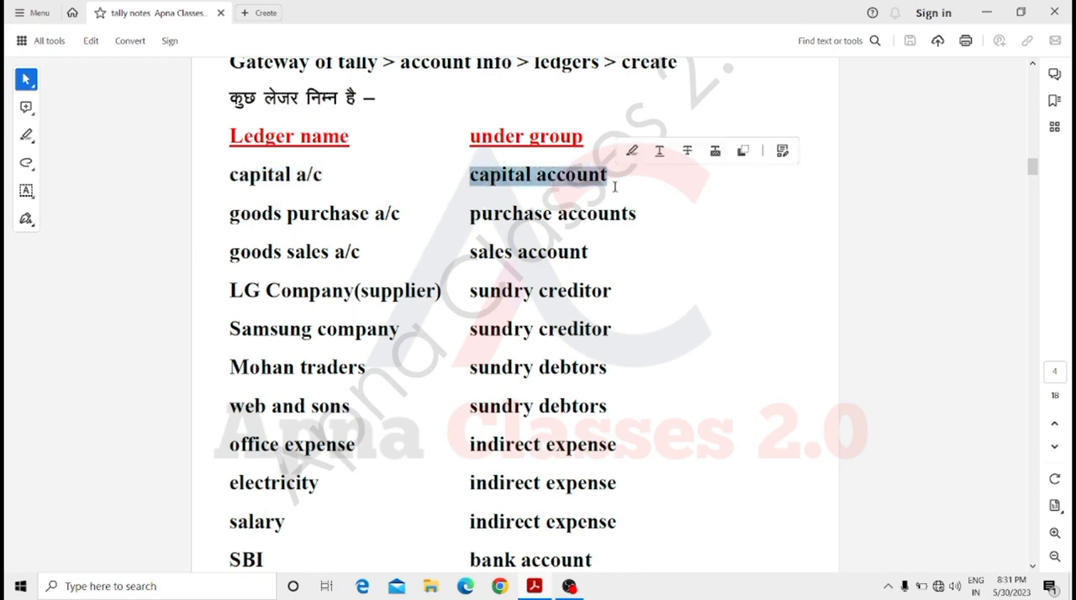
left_click(615, 186)
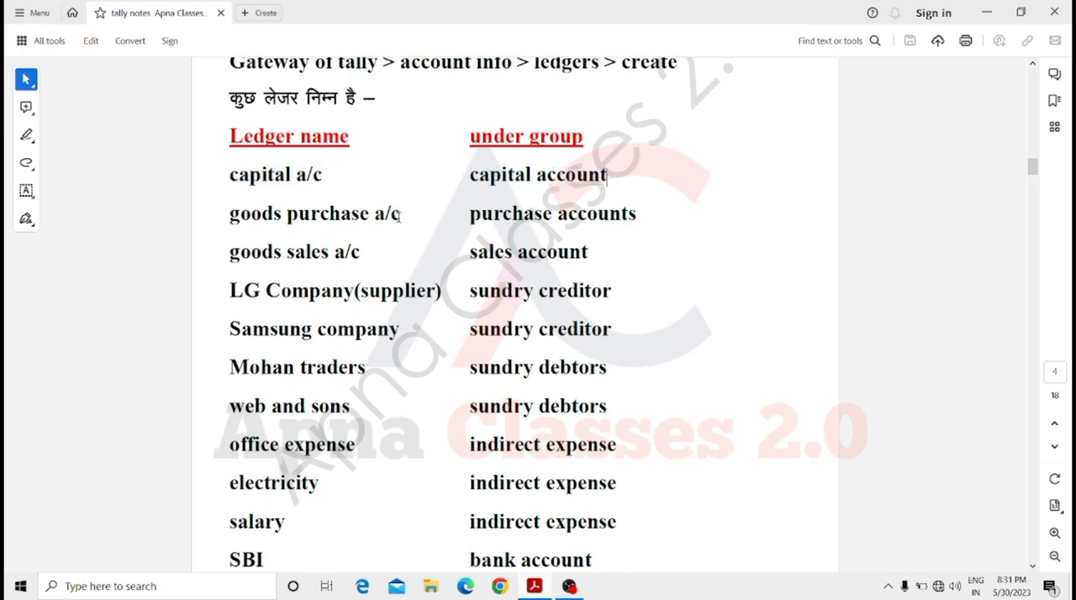
left_click_drag(400, 215, 236, 216)
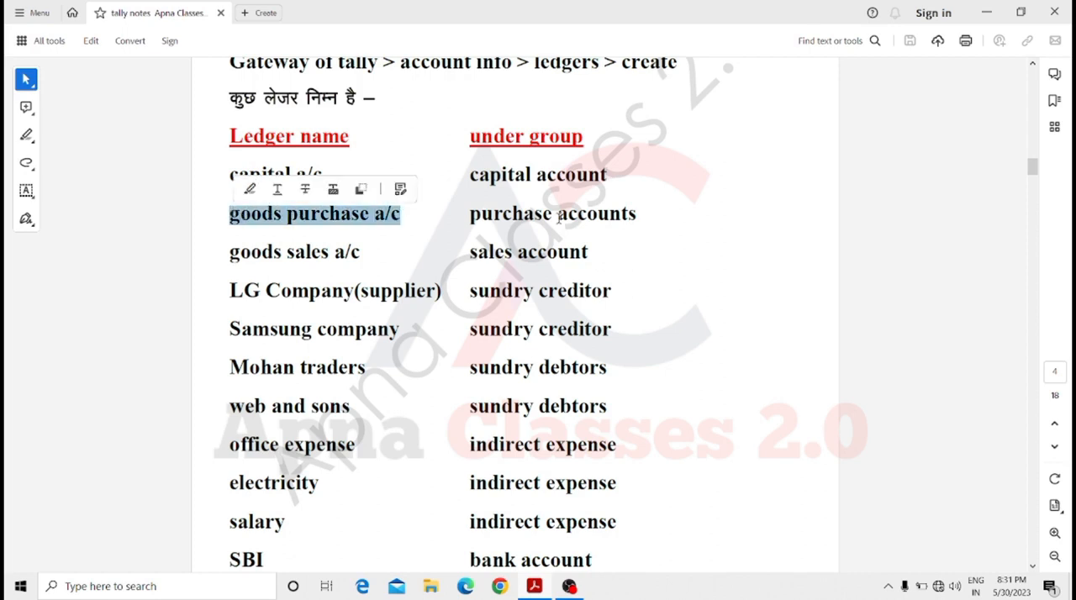
left_click_drag(641, 215, 470, 215)
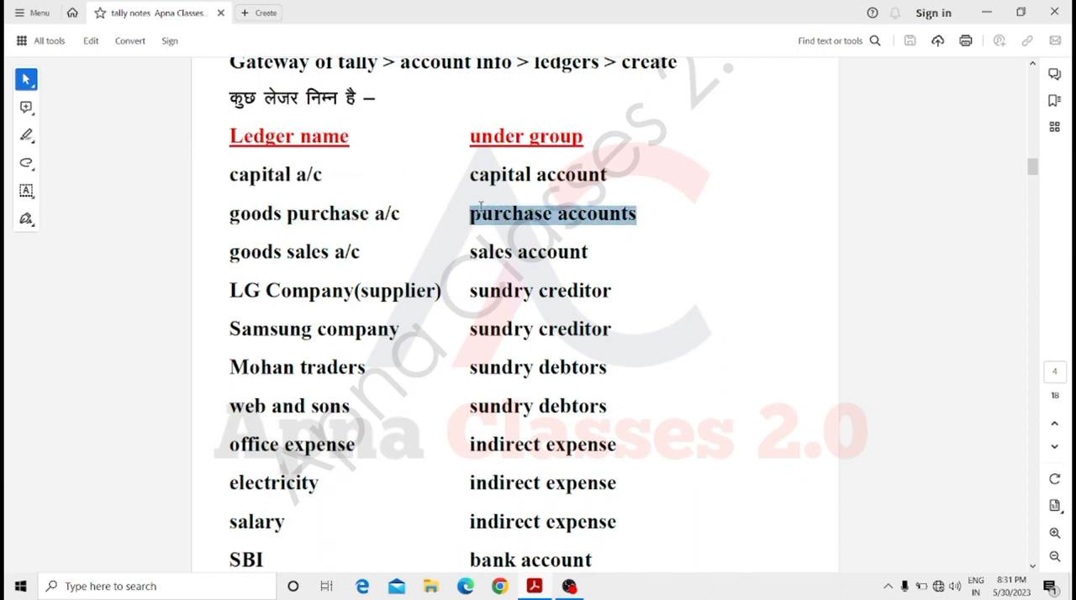
left_click_drag(365, 252, 232, 254)
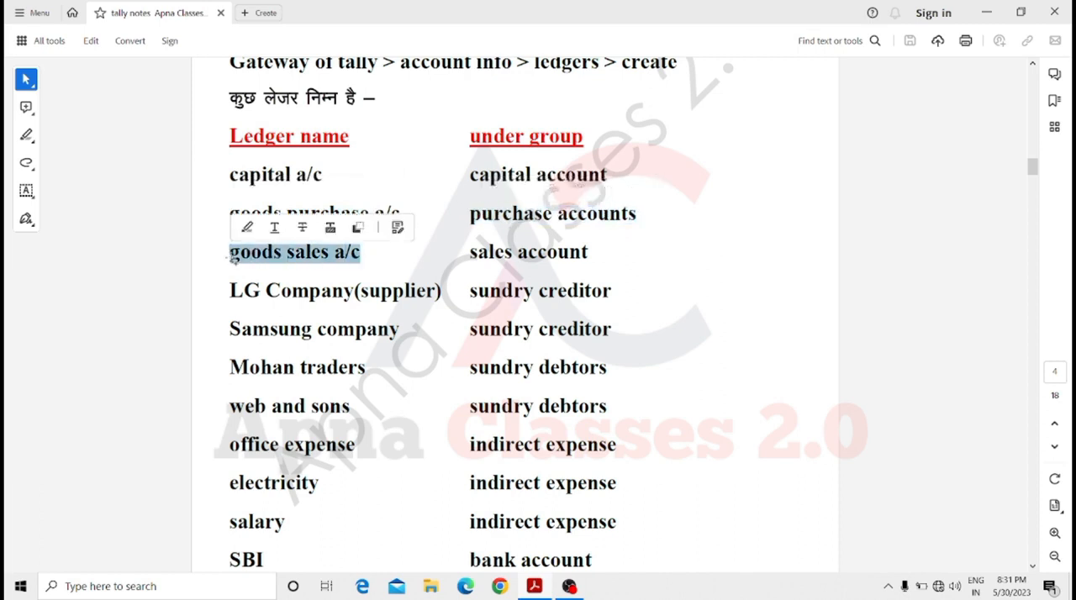
left_click(595, 254)
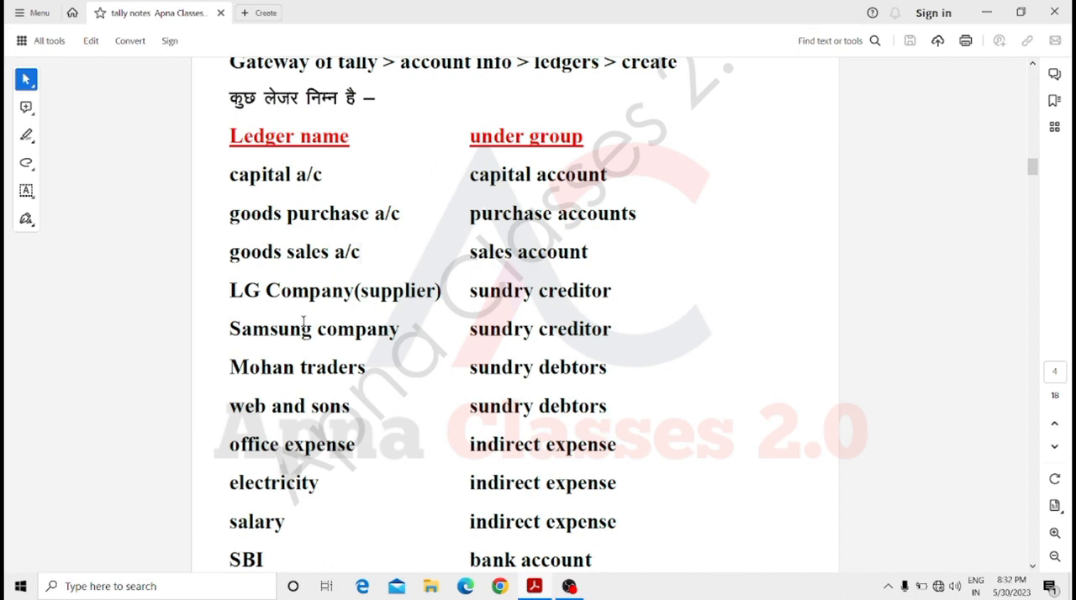
scroll(304, 324, "down", 5)
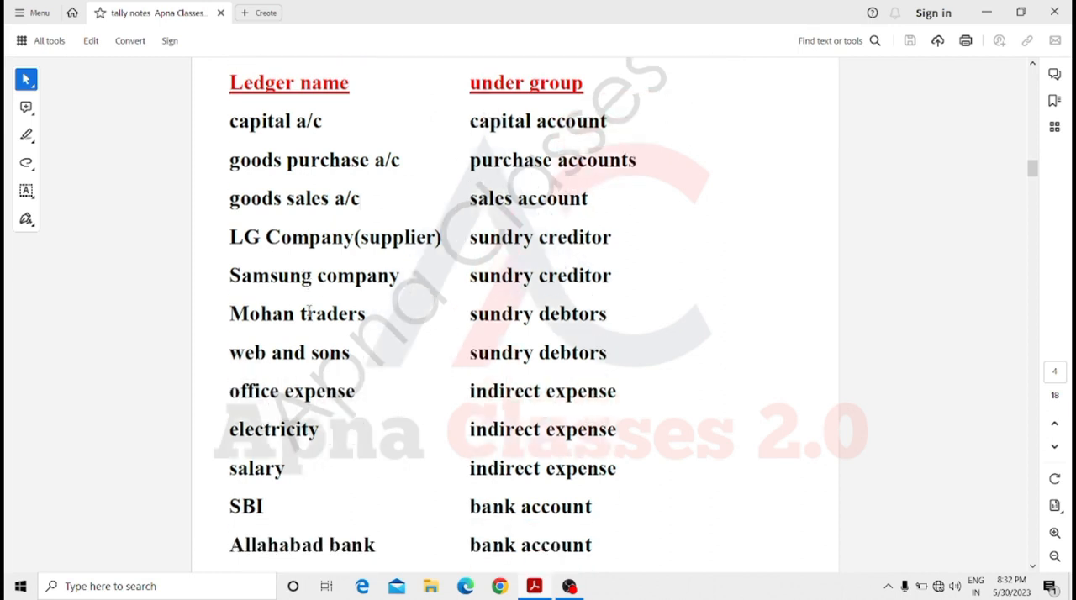
scroll(309, 316, "down", 1)
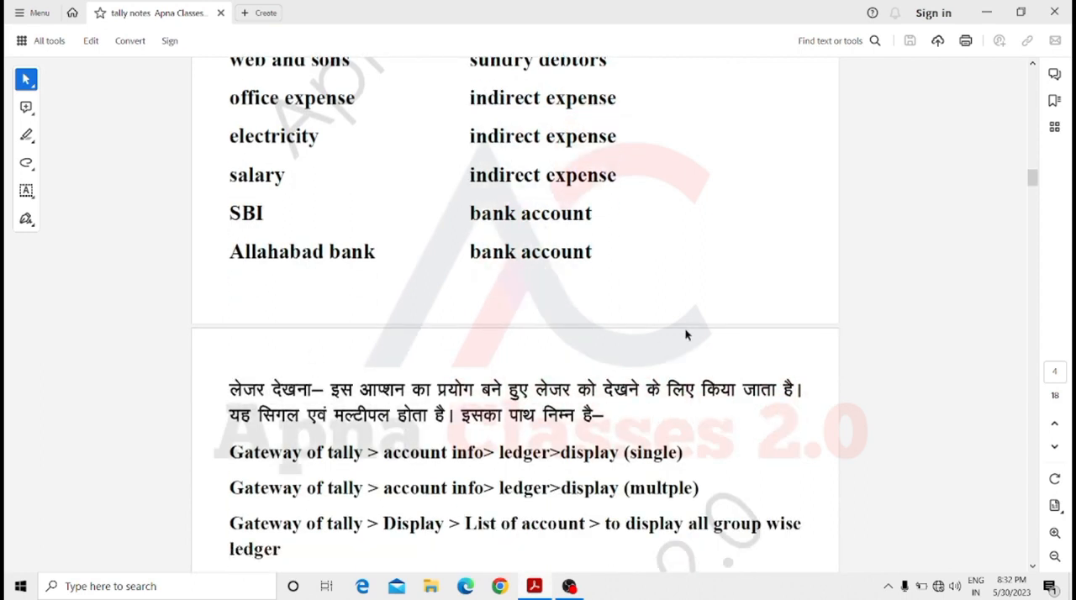
Find Tally.ERP 9 through the Windows search and launch it.
left_click(190, 595)
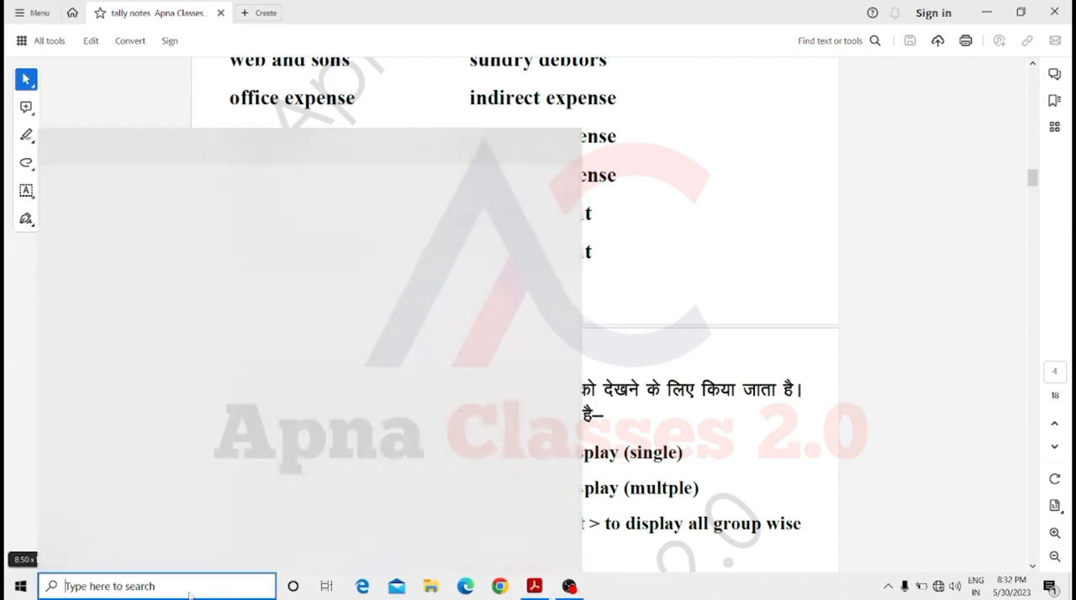
type("tal")
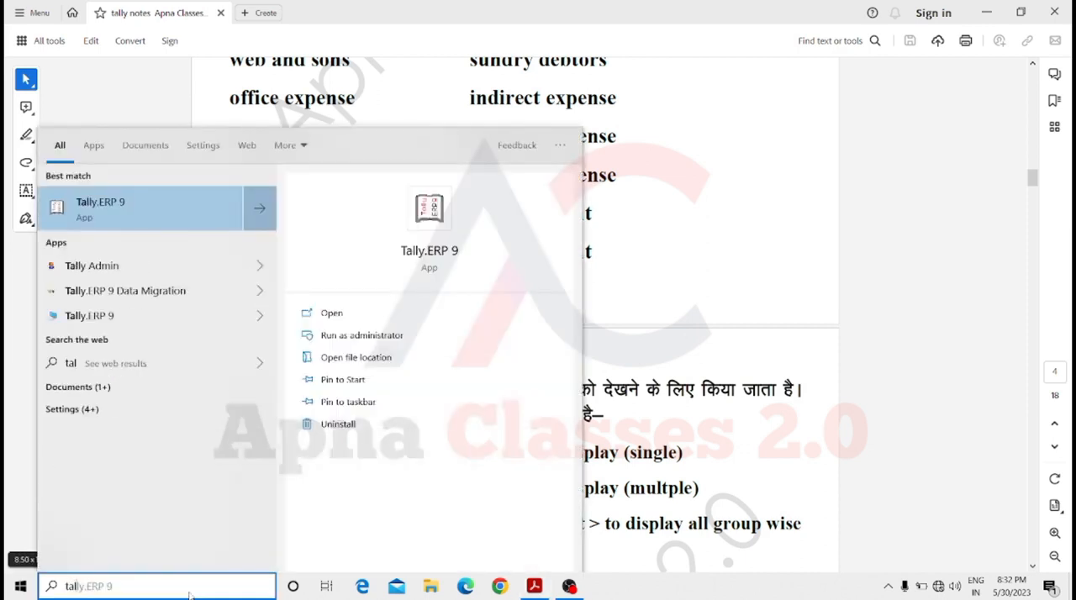
type("ly")
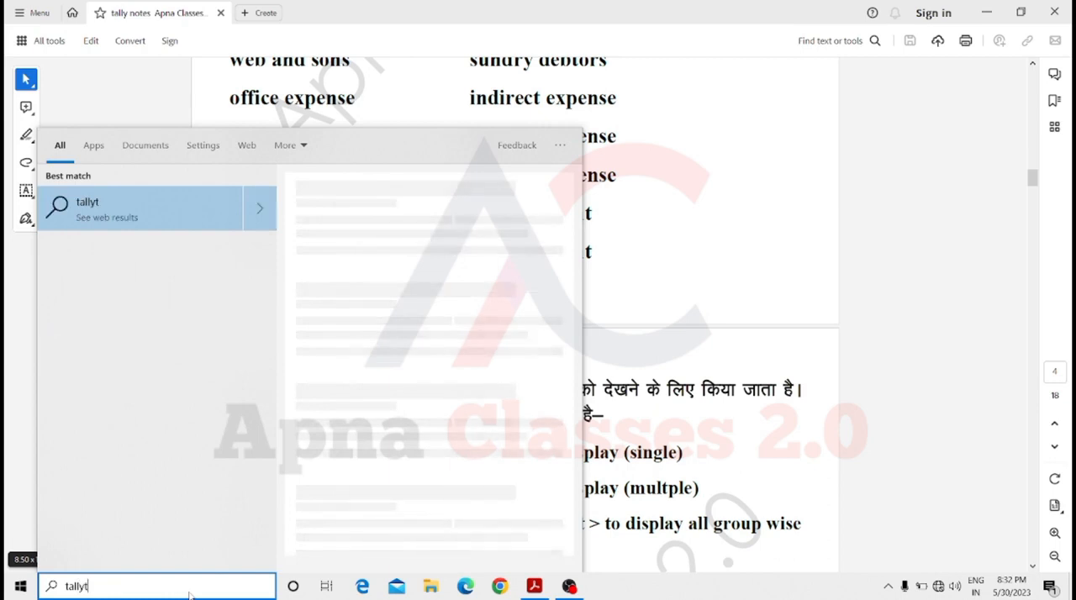
key("Return")
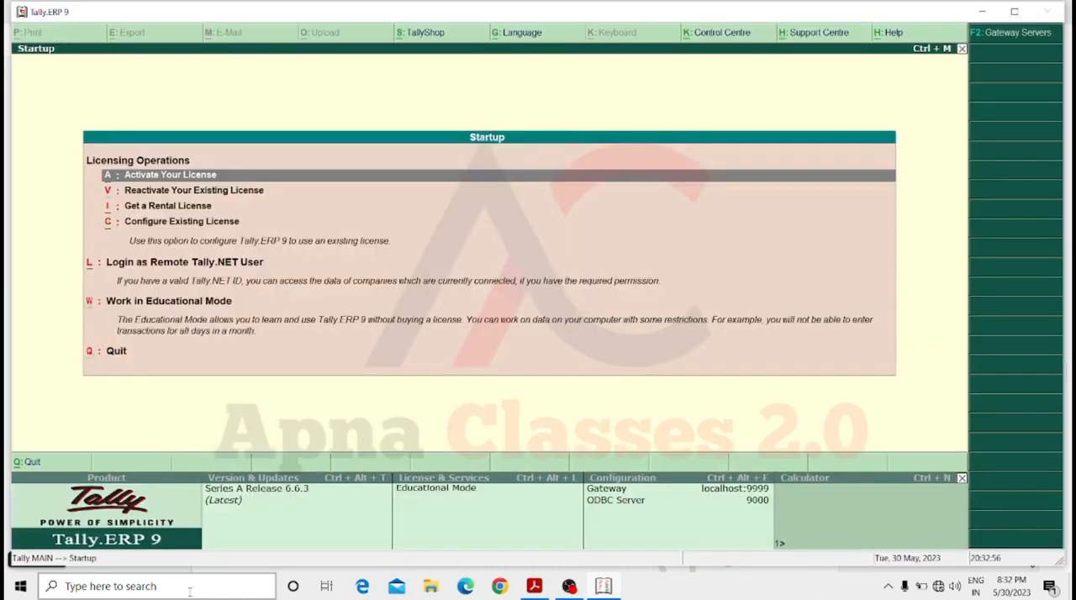
Start working in Educational Mode and skip the login for Enju & Company.
key("Down")
key("Down")
key("Down")
key("Down")
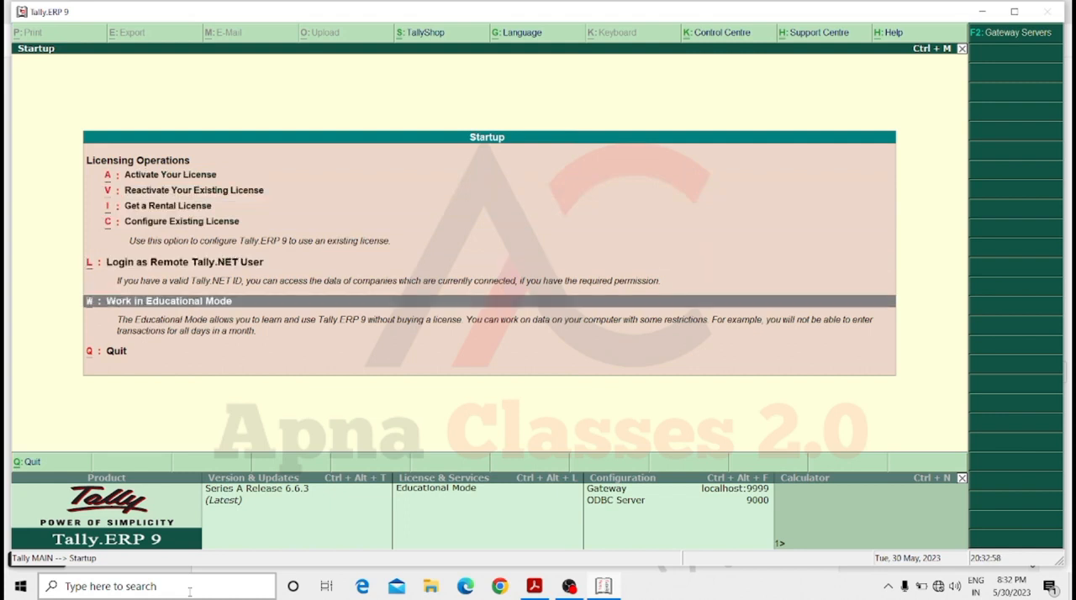
key("Return")
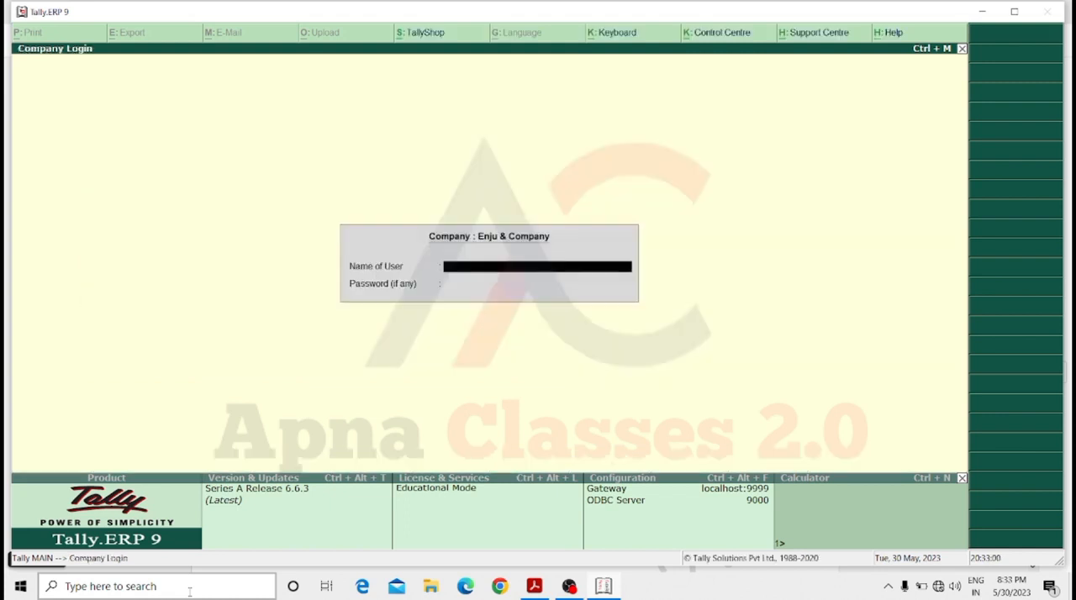
key("Escape")
View the list of existing companies available for selection and leave it without choosing one.
key("Down")
key("Down")
key("Down")
key("Up")
key("Up")
key("Up")
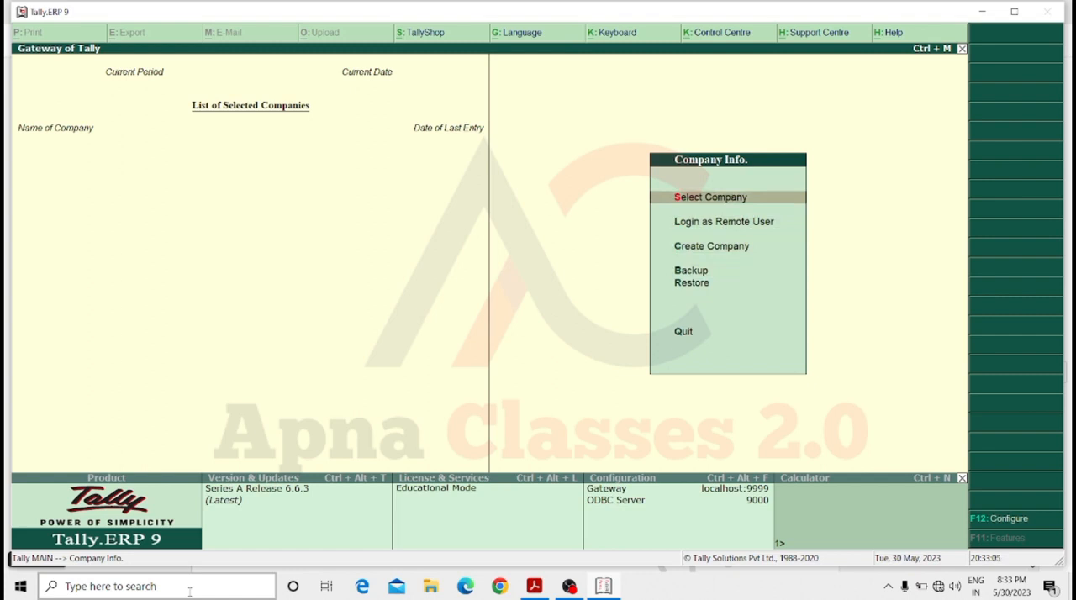
key("Return")
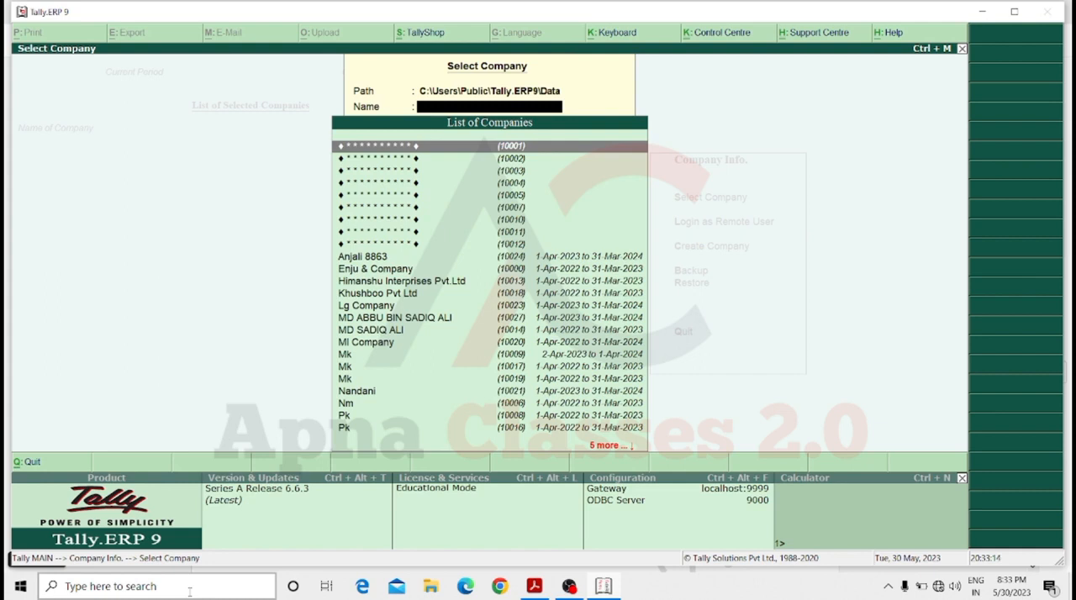
key("Escape")
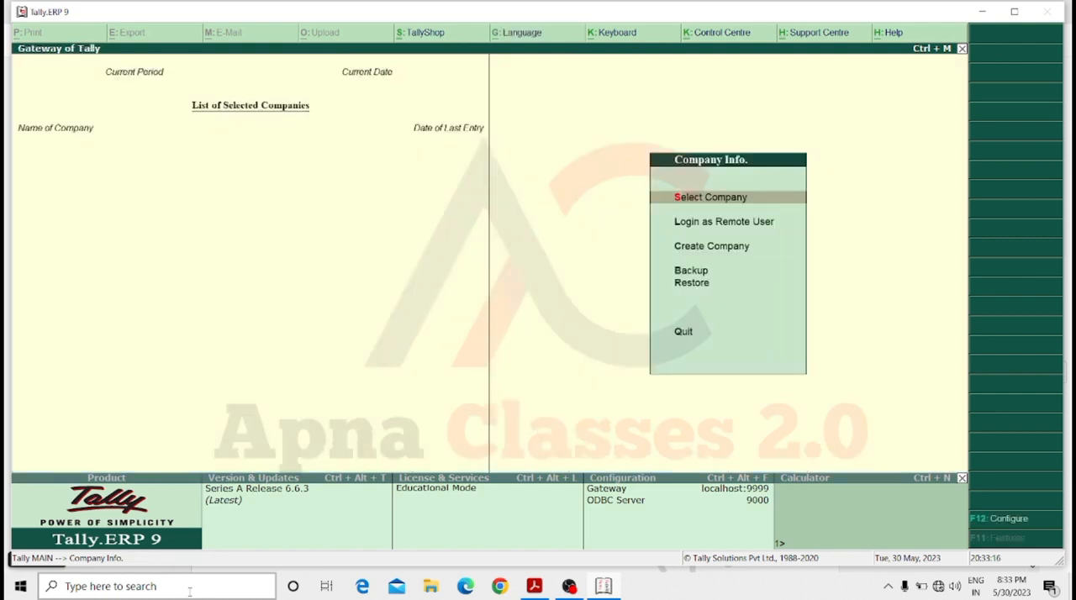
Create a company named Tally Online Classes, keeping the default mailing, financial year, security and currency details.
key("Down")
key("Down")
key("Down")
key("Up")
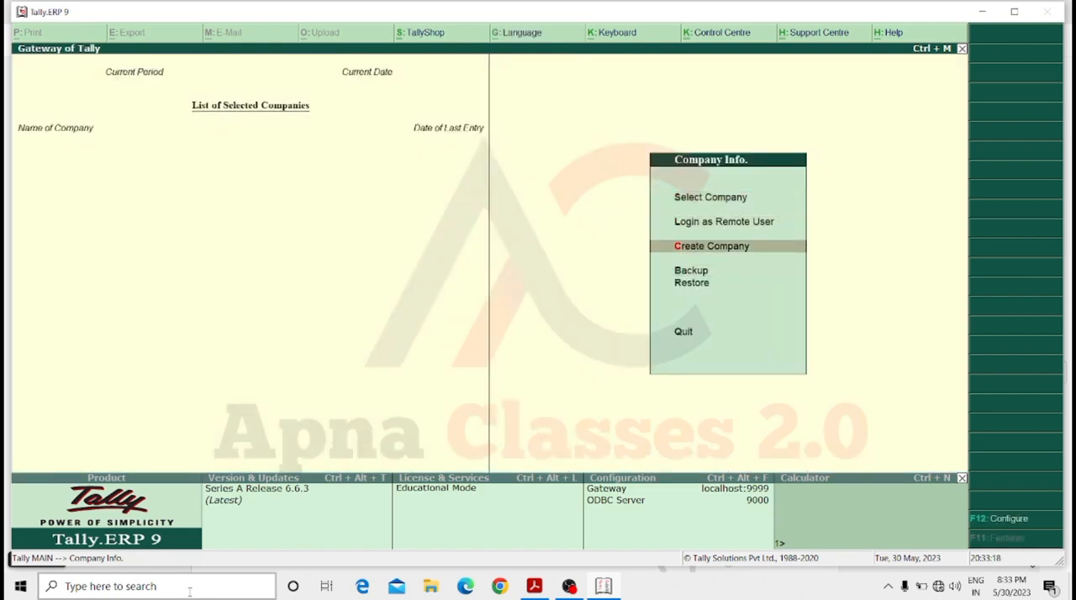
key("Return")
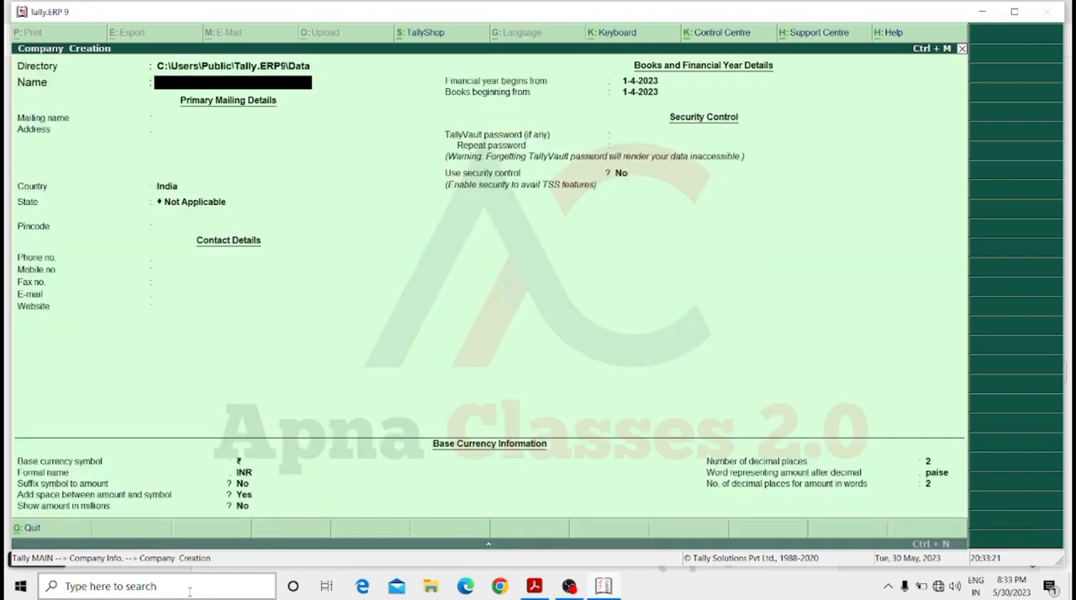
type("Tally Onlin")
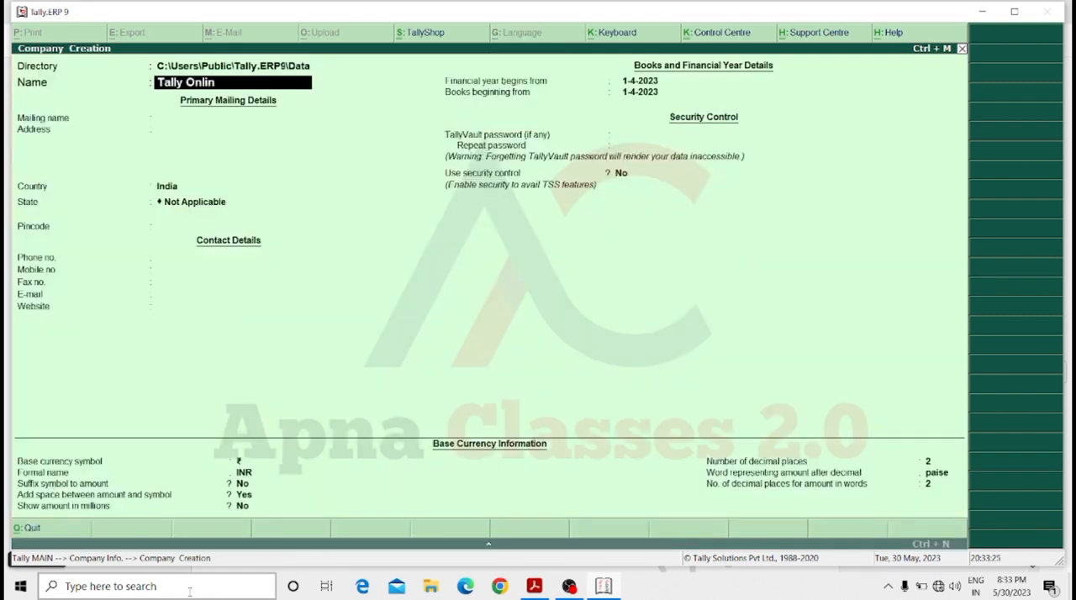
type("e Classes")
key("Return")
key("Return")
key("Return")
key("Return")
key("Return")
key("Return")
key("Return")
key("Return")
key("Return")
key("Return")
key("Return")
key("Return")
key("Return")
key("Return")
key("Return")
key("Return")
key("Return")
key("Return")
key("Return")
key("Return")
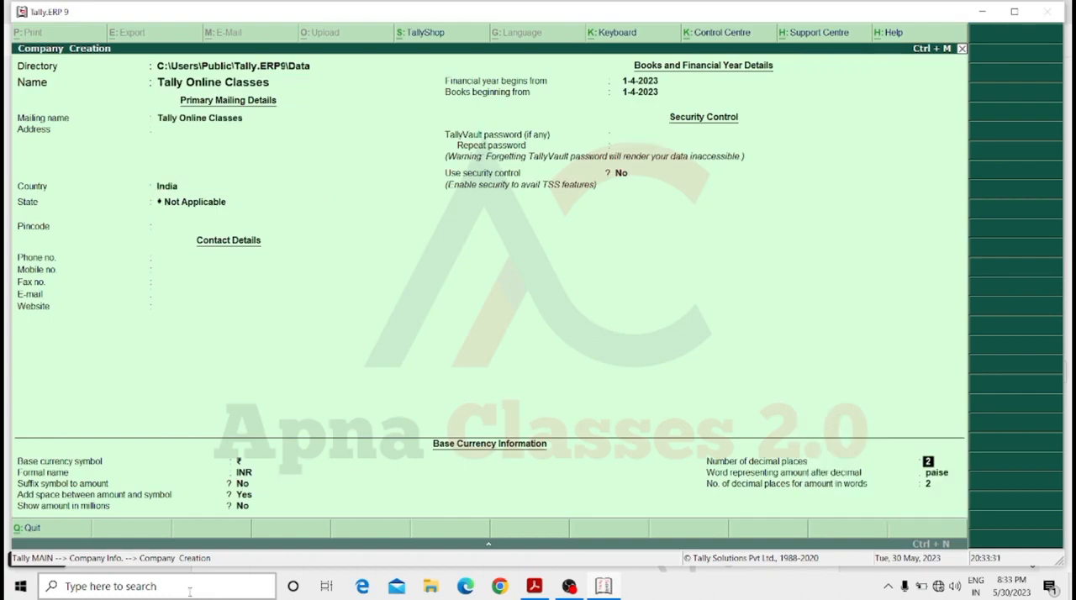
key("Return")
key("Return")
key("Return")
key("Return")
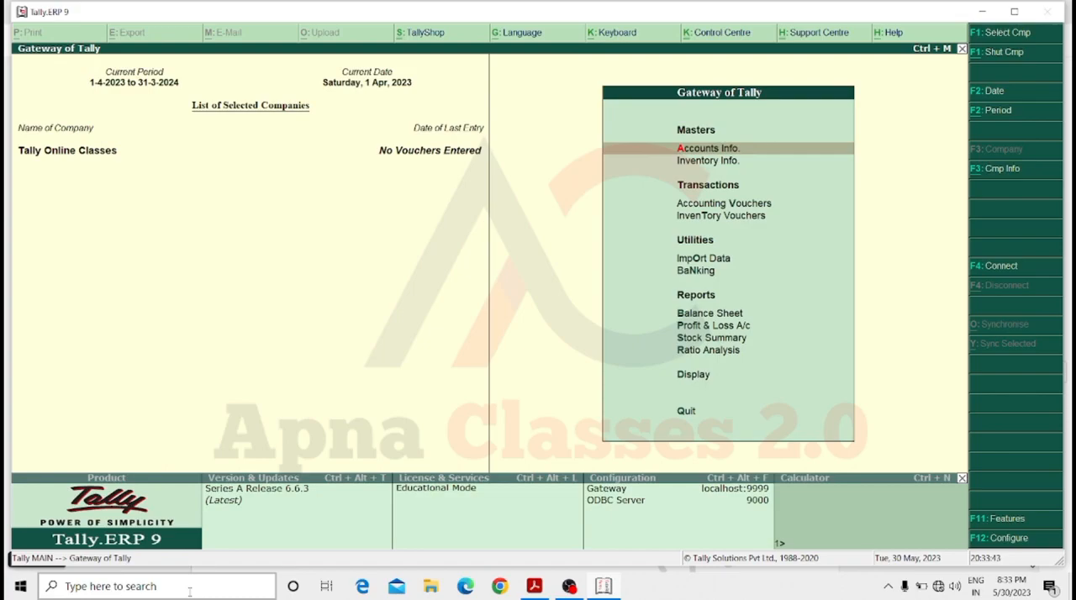
Open the creation form for a single ledger in the accounts information of Tally Online Classes.
key("Down")
key("Up")
key("Return")
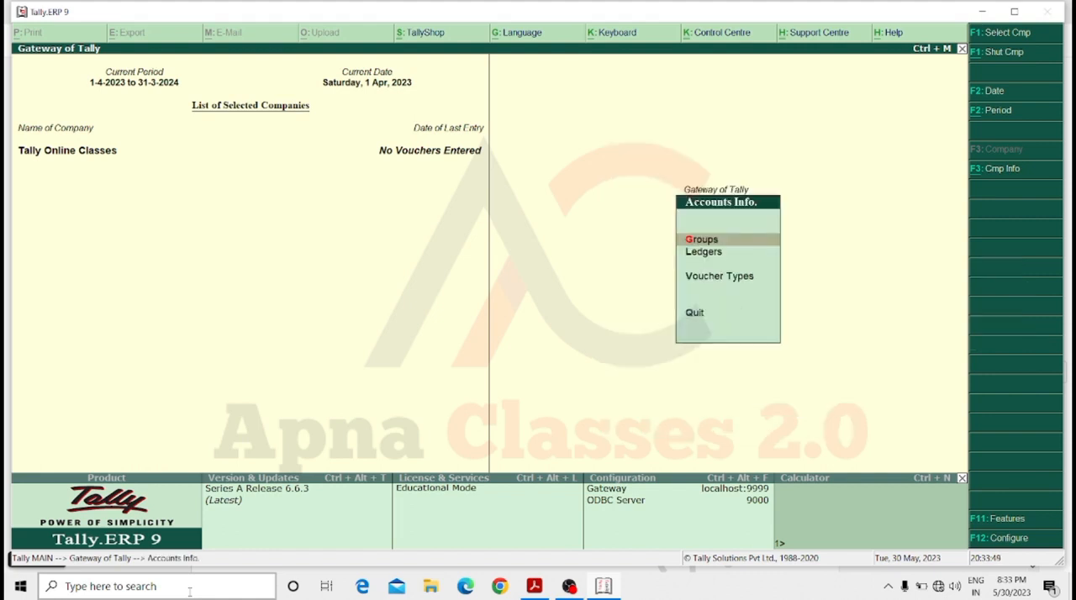
key("Down")
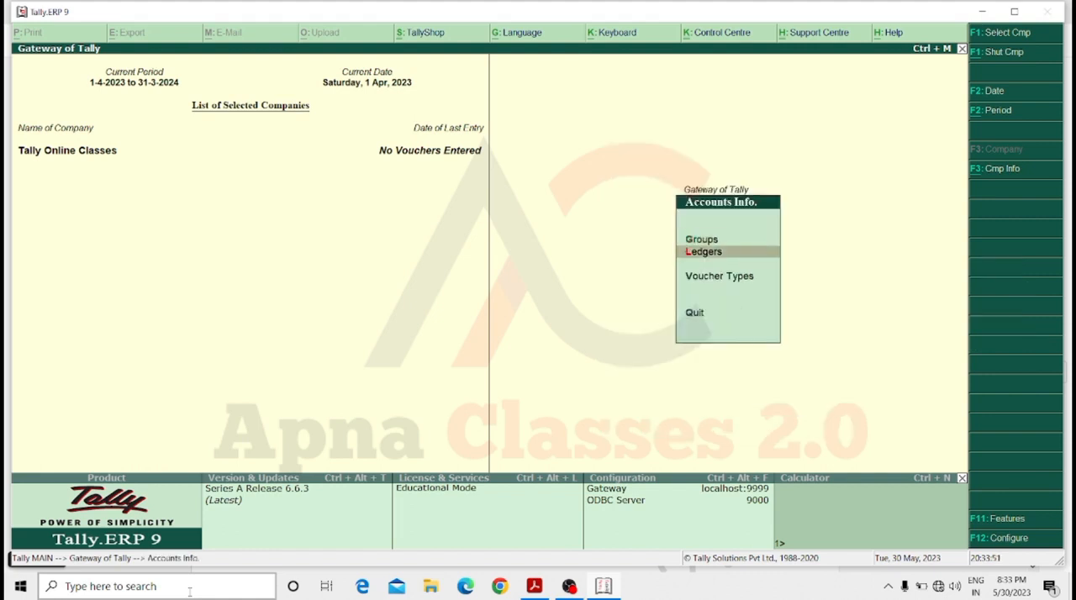
key("Return")
key("Down")
key("Up")
key("Down")
key("Down")
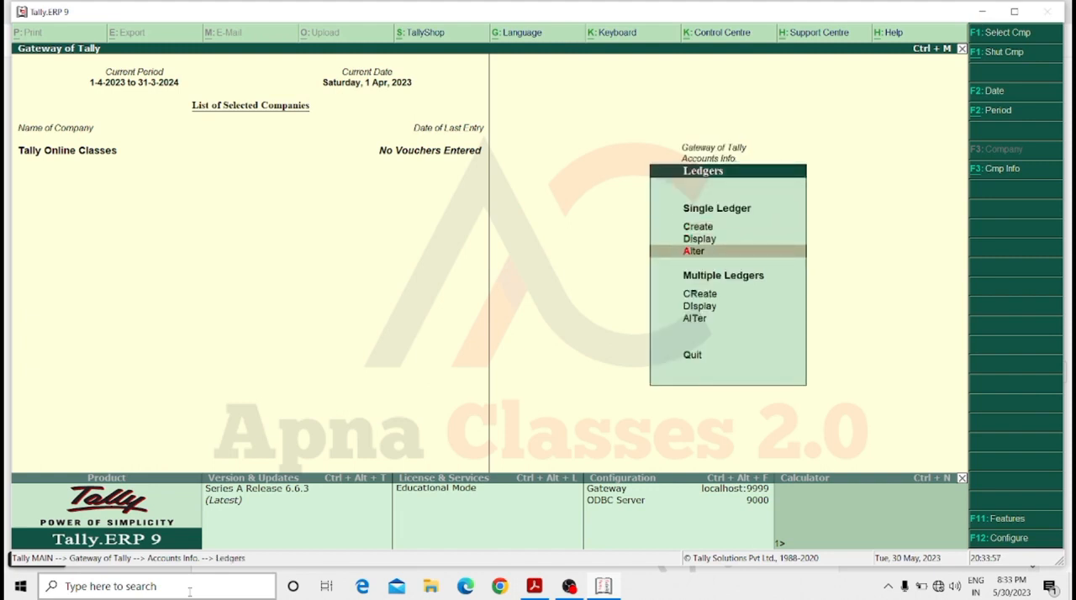
key("Up")
key("Up")
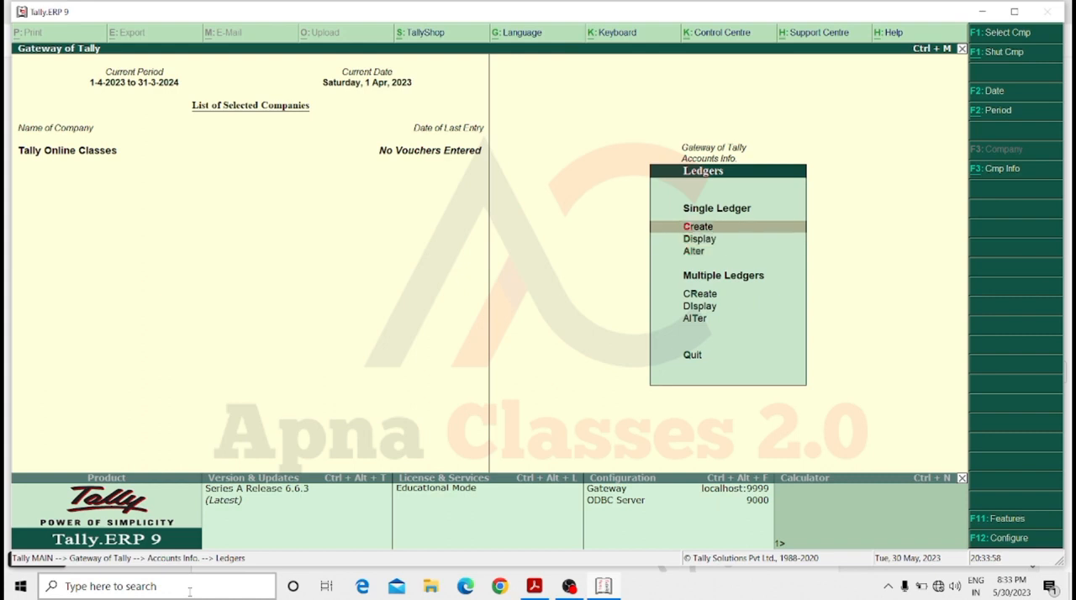
key("Return")
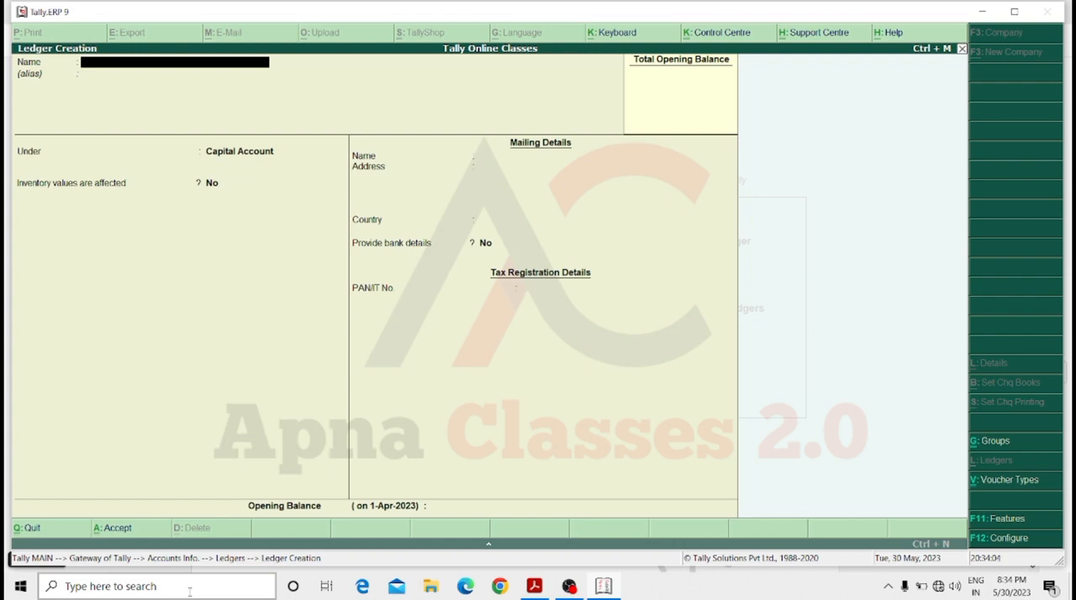
Create a ledger named Capital A/c under the Capital Account group, leaving its remaining details at their defaults.
type("Capital A/c")
key("Return")
key("Return")
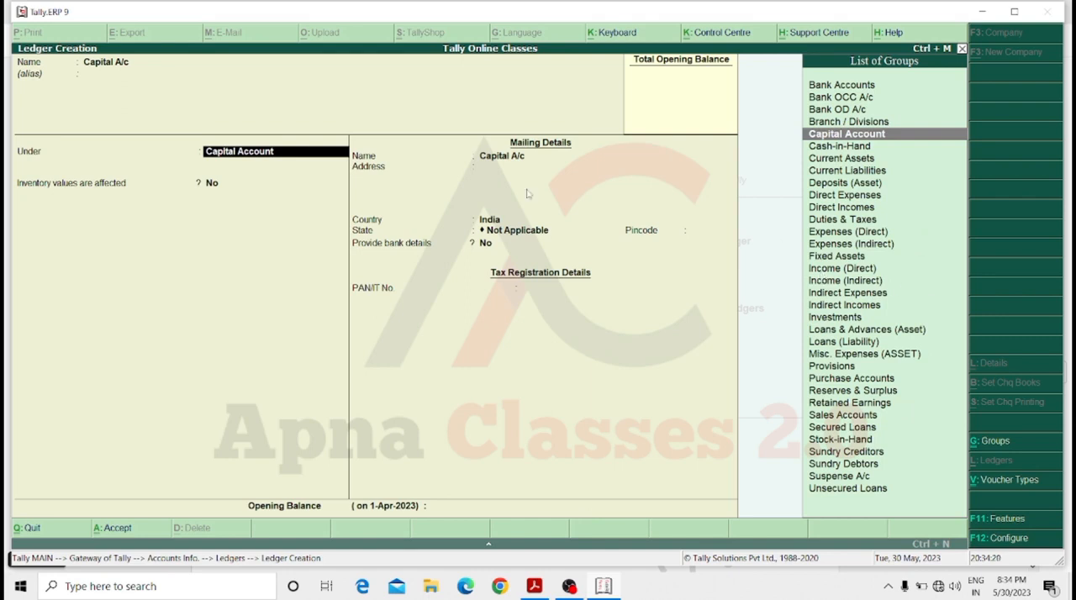
key("Return")
key("Return")
key("Return")
key("Return")
key("Return")
key("Return")
key("Return")
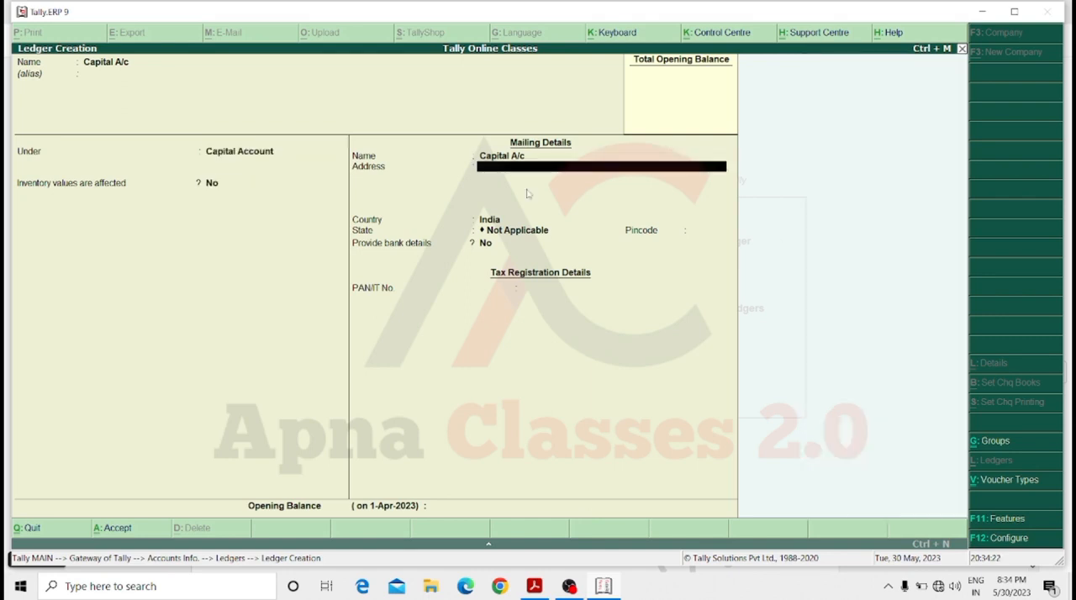
key("Return")
key("Return")
key("Return")
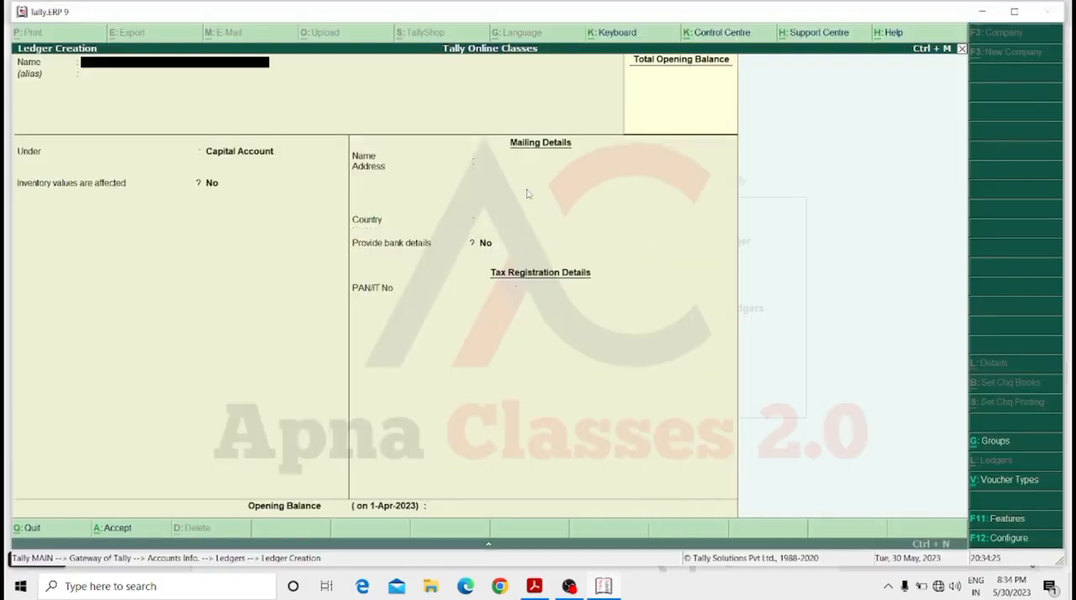
Create a ledger named Purchase A/c under the Purchase Accounts group and accept its default details.
type("Purchase a/c")
key("Return")
key("Return")
type("Pu")
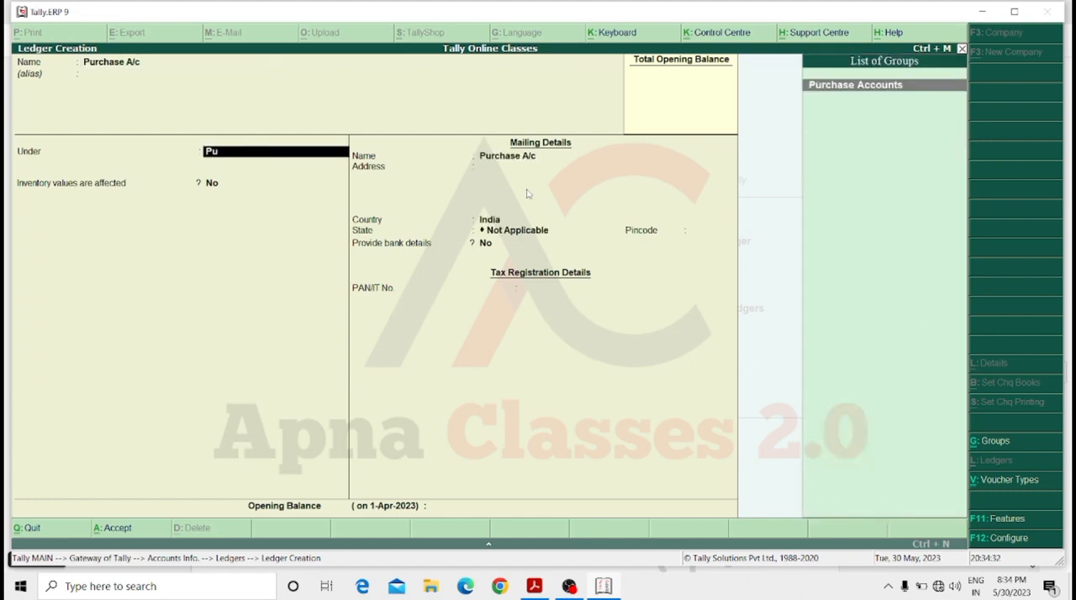
key("Return")
key("Return")
key("Return")
key("Return")
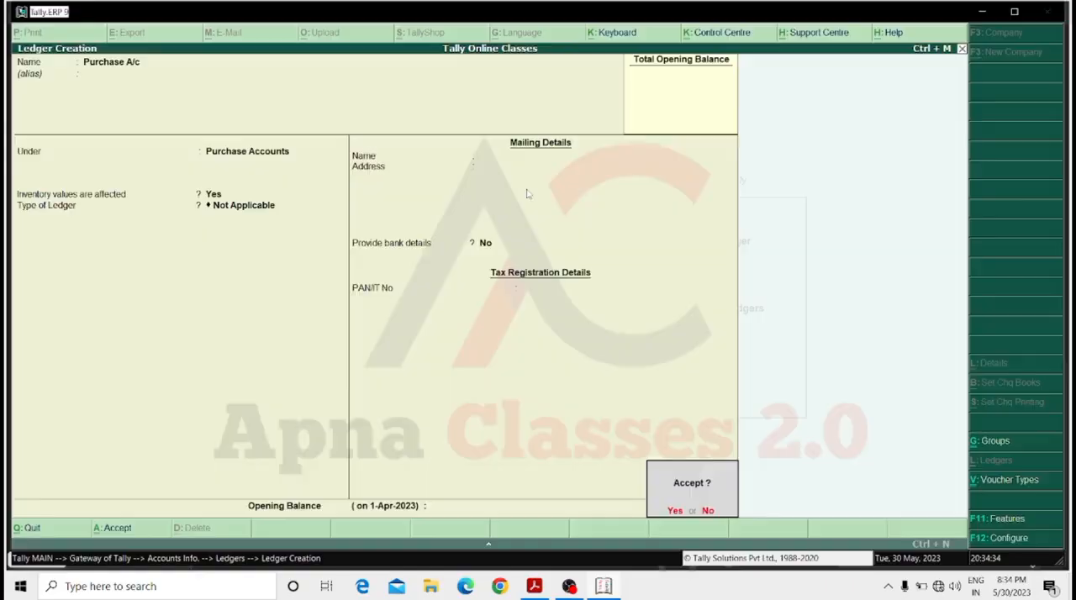
type("y")
type("Sale")
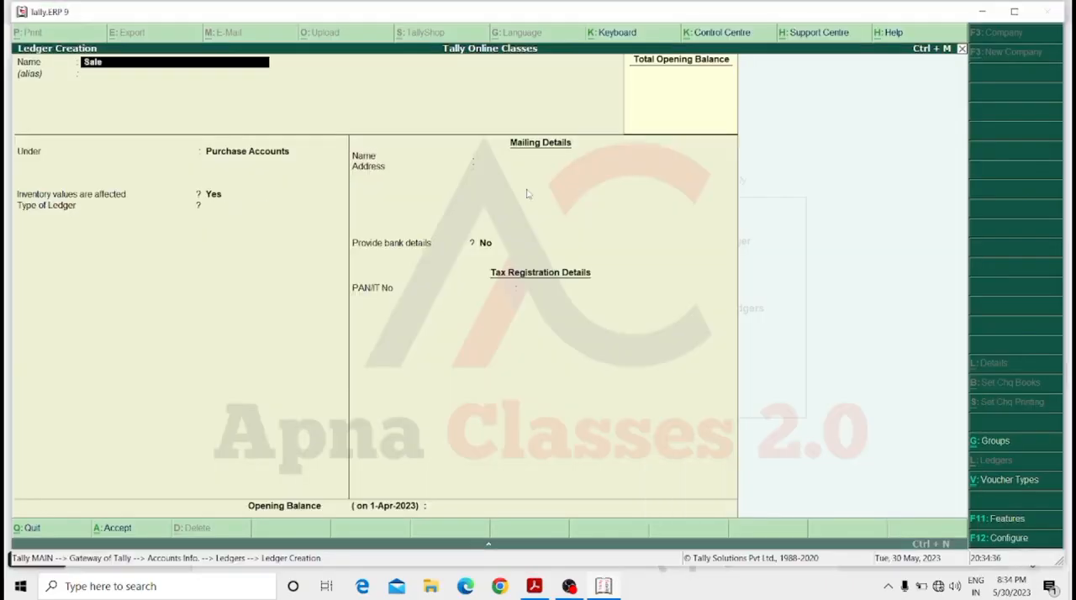
type(" A/c")
Create a ledger named Sale A/c under the Sales Accounts group and accept its default details.
key("Return")
type("Sal")
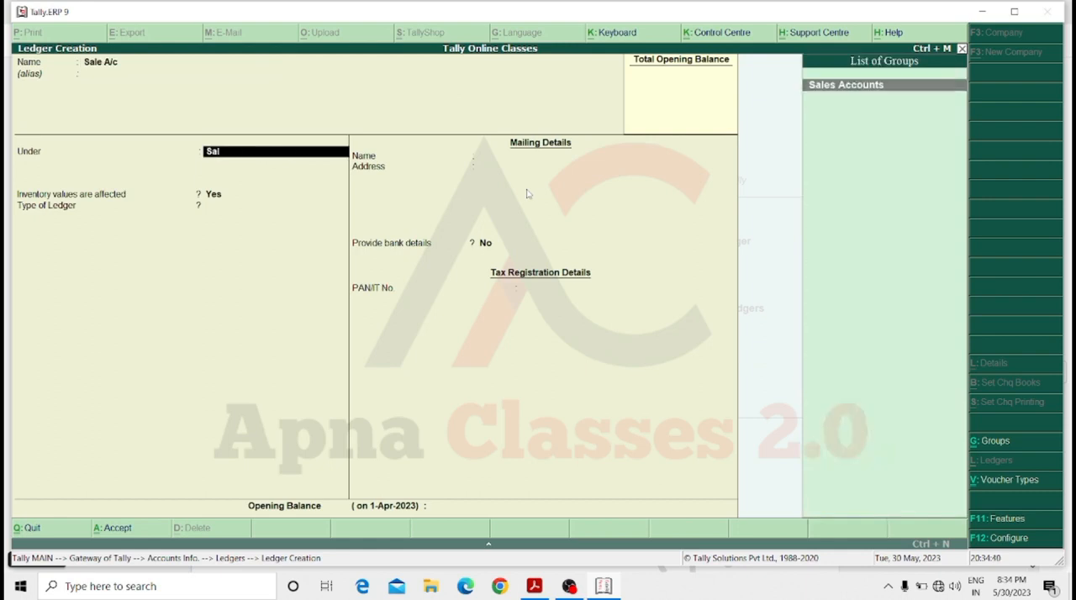
key("Return")
key("Return")
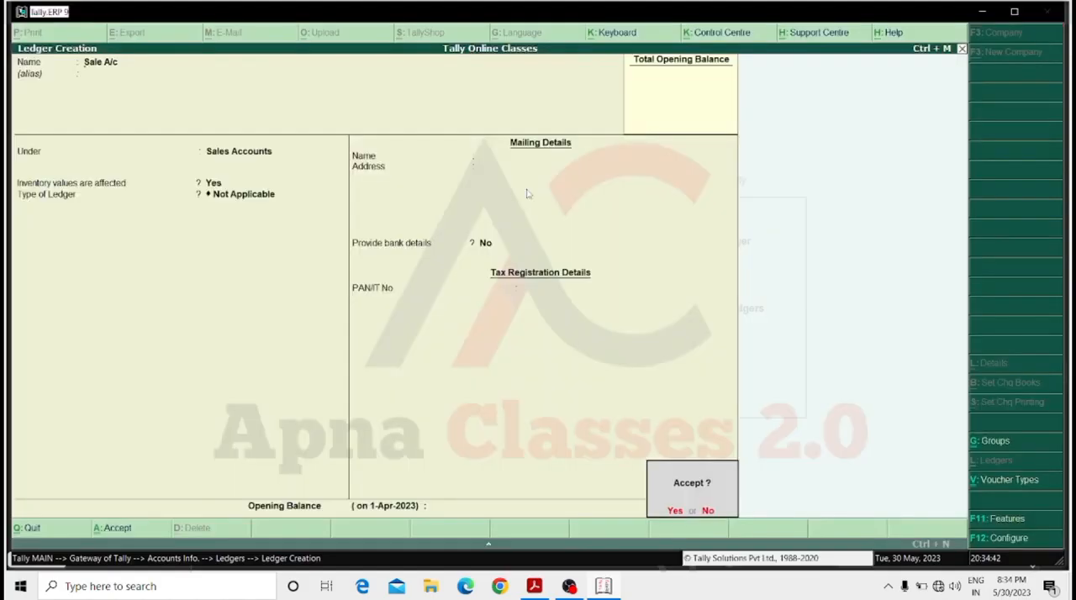
key("Return")
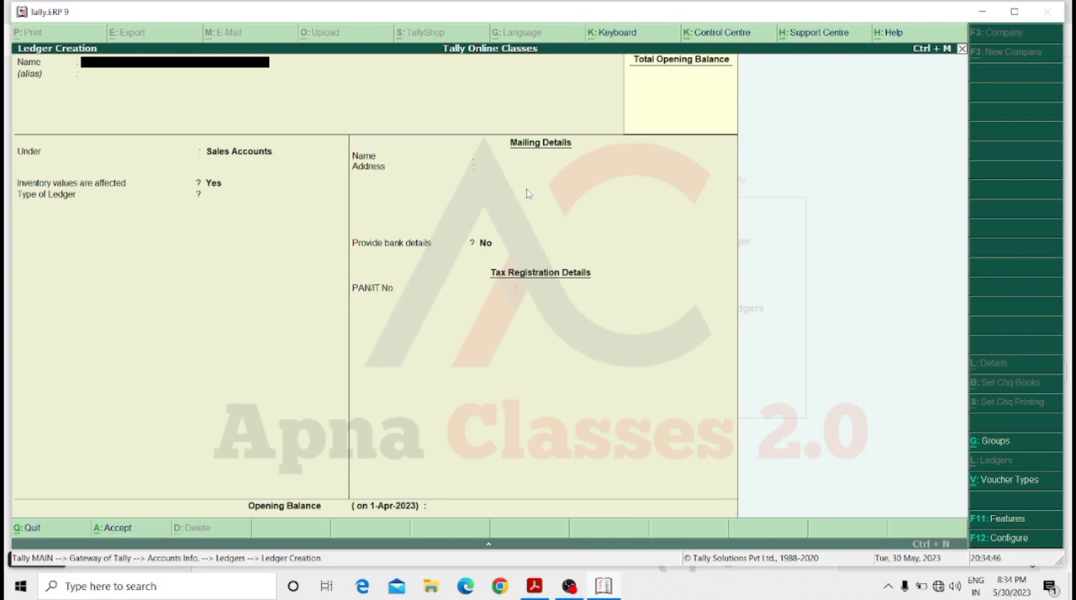
Create a ledger named Lg Compnay under the Sundry Creditors group, keeping the default balance and mailing details.
type("Lg Compnay")
key("Return")
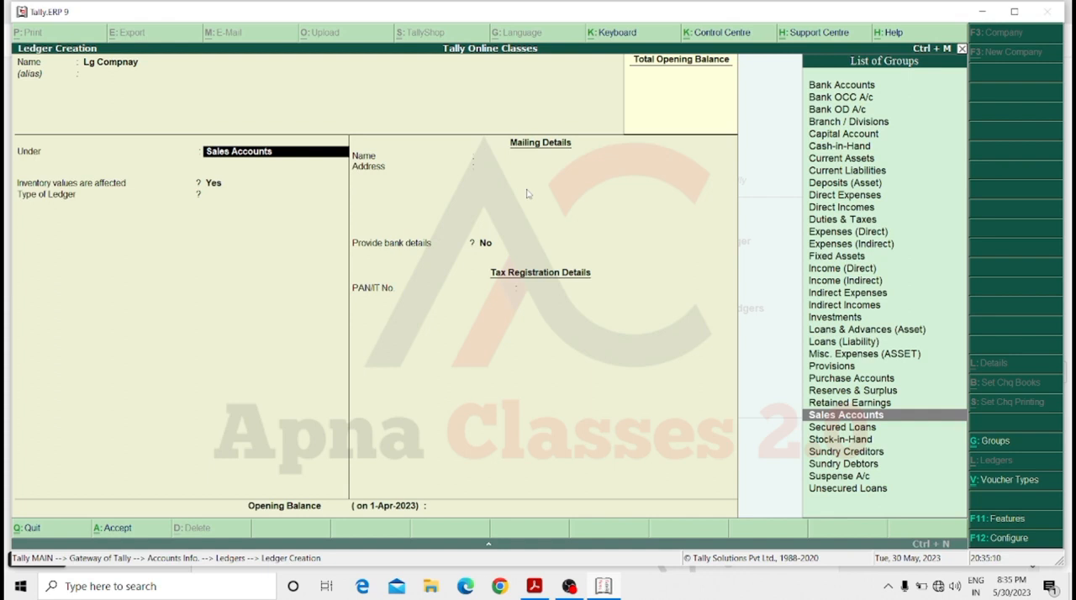
type("Sun")
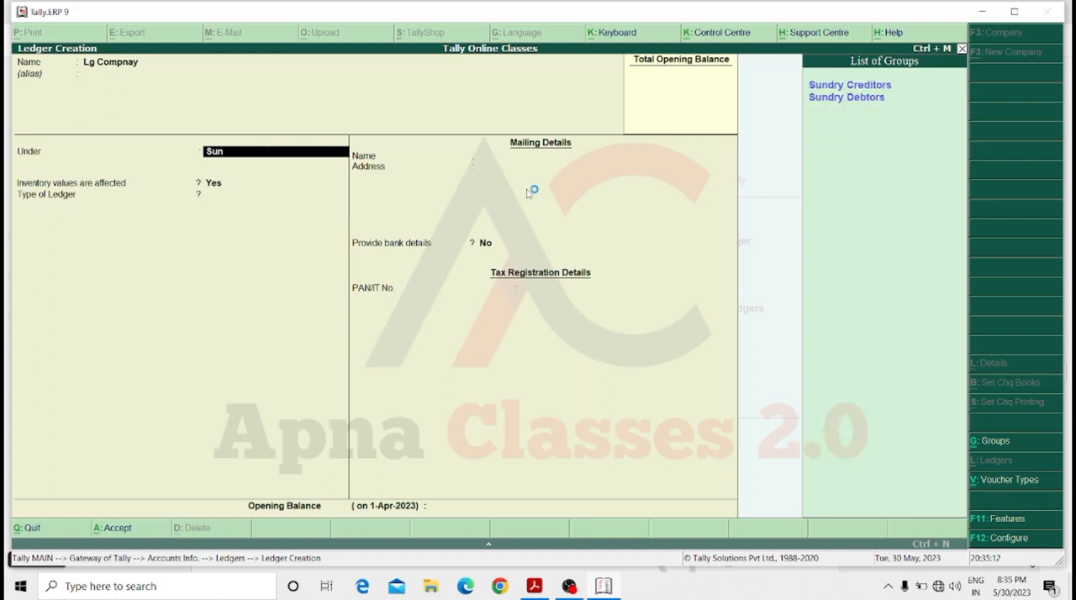
key("Down")
key("Up")
key("Return")
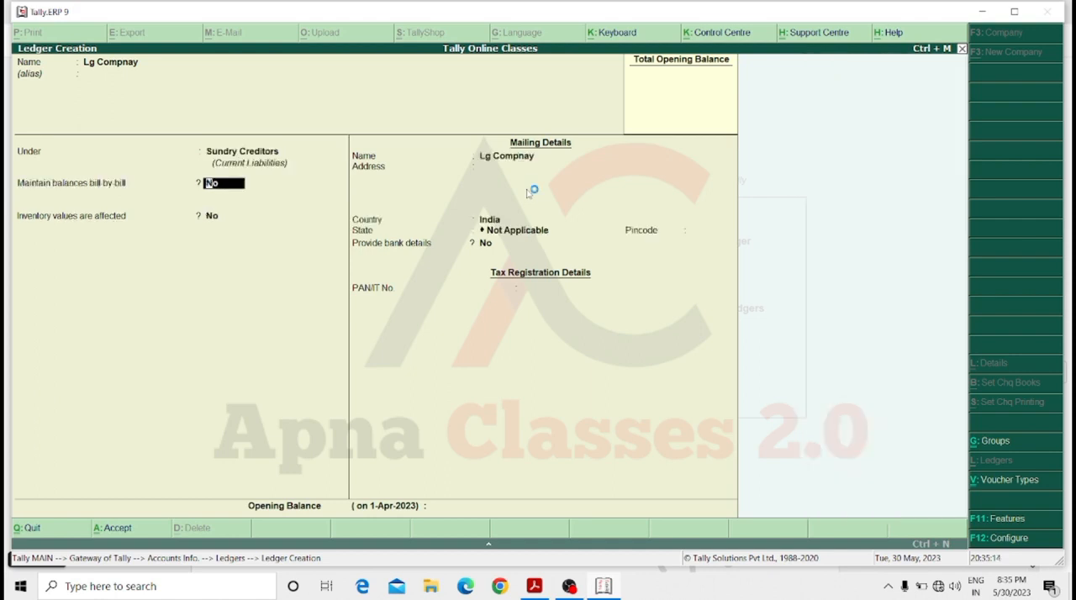
key("Return")
key("Return")
key("Return")
key("Return")
key("Return")
key("Return")
key("Return")
key("Return")
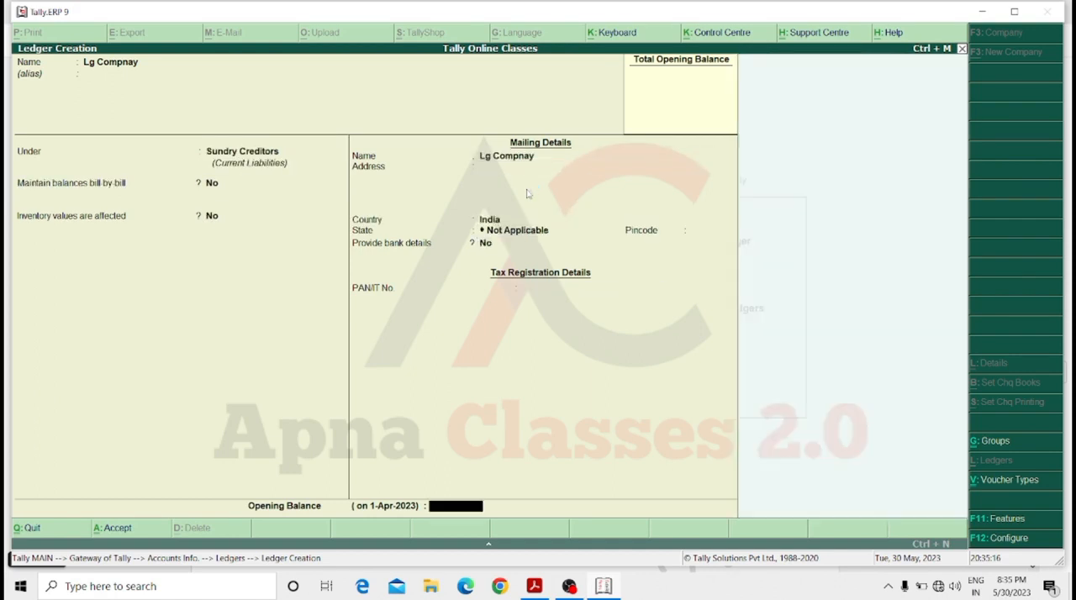
Create a ledger with the customer's name under the Sundry Debtors group, keeping the default balance and mailing details.
key("Return")
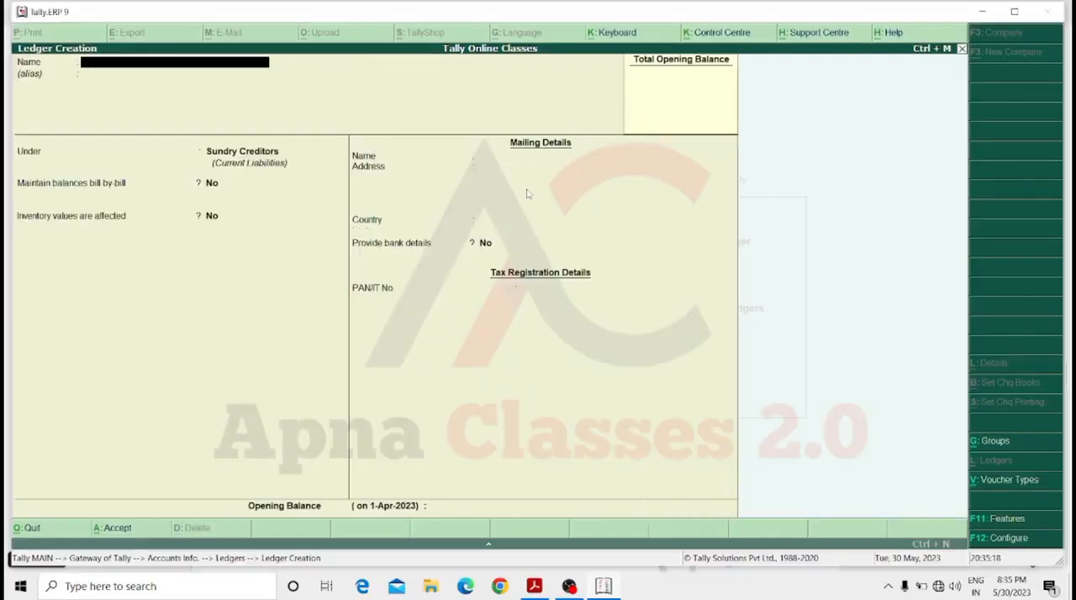
type("Mohan customer")
key("Return")
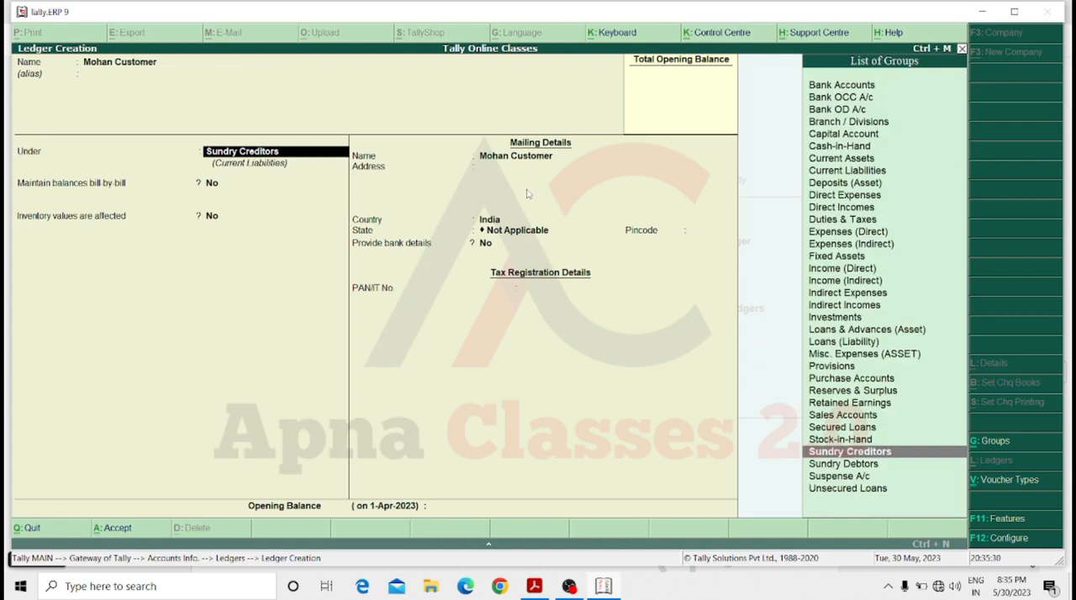
key("Down")
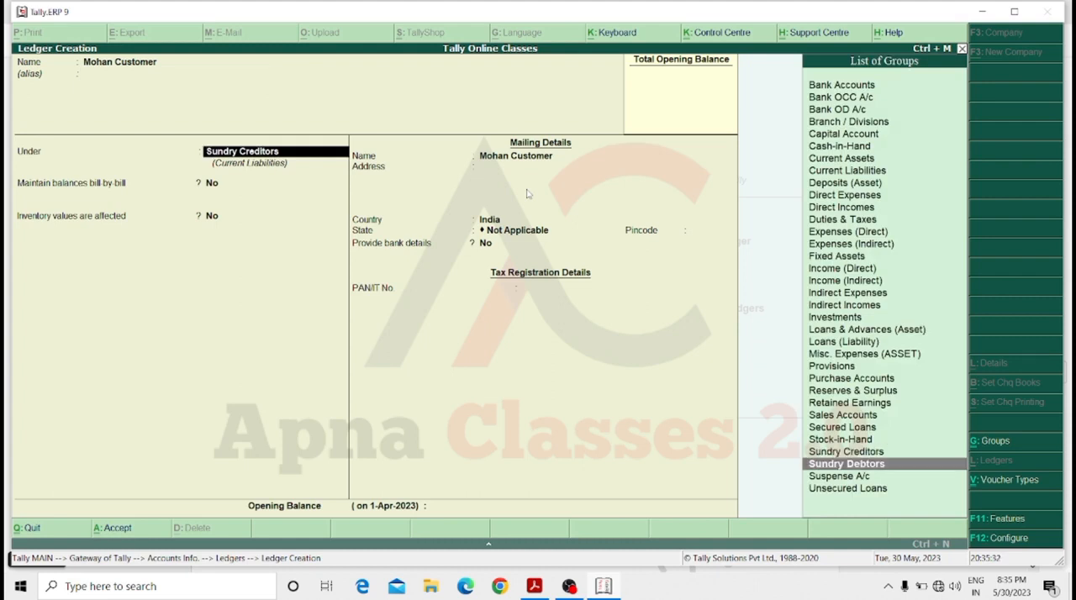
key("Return")
key("Return")
key("Return")
key("Return")
key("Return")
key("Return")
key("Return")
key("Return")
key("Return")
key("Return")
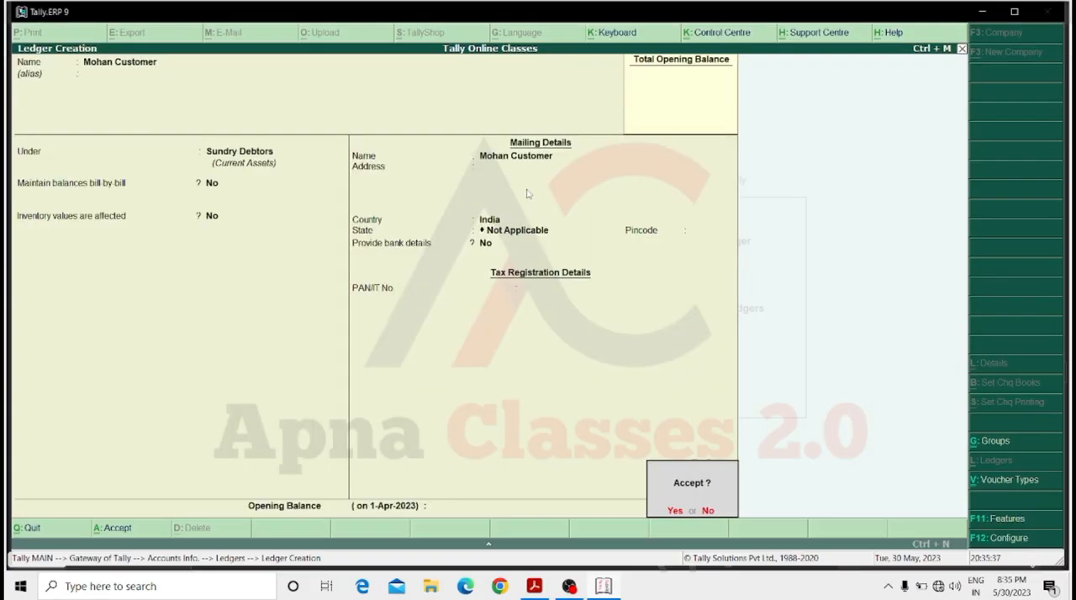
key("Return")
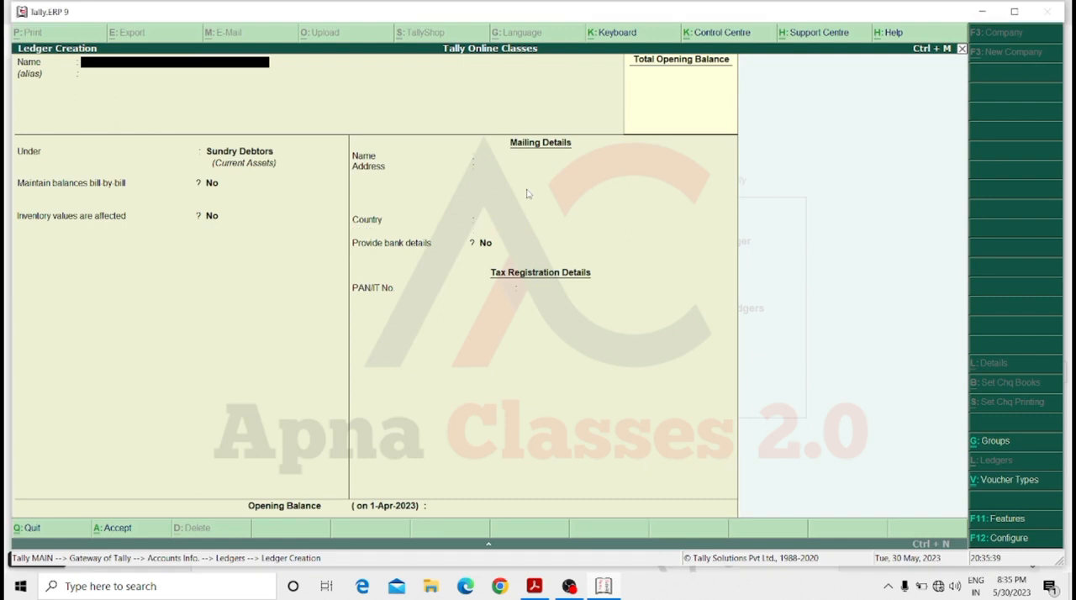
Create a ledger named Salary under the Indirect Expenses group and accept its default details.
type("Salary")
key("Return")
key("Return")
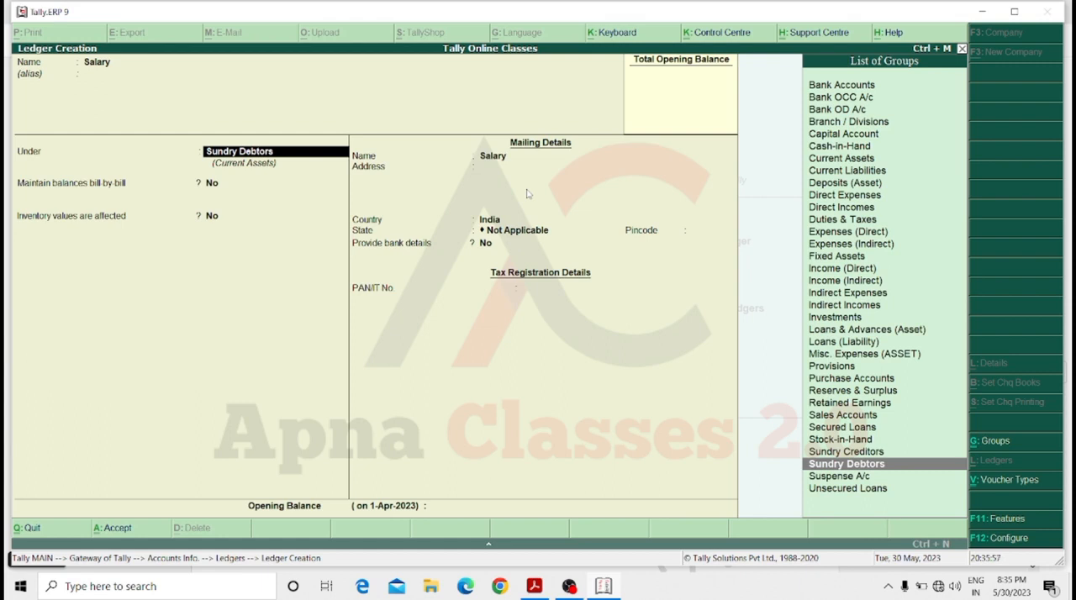
type("In")
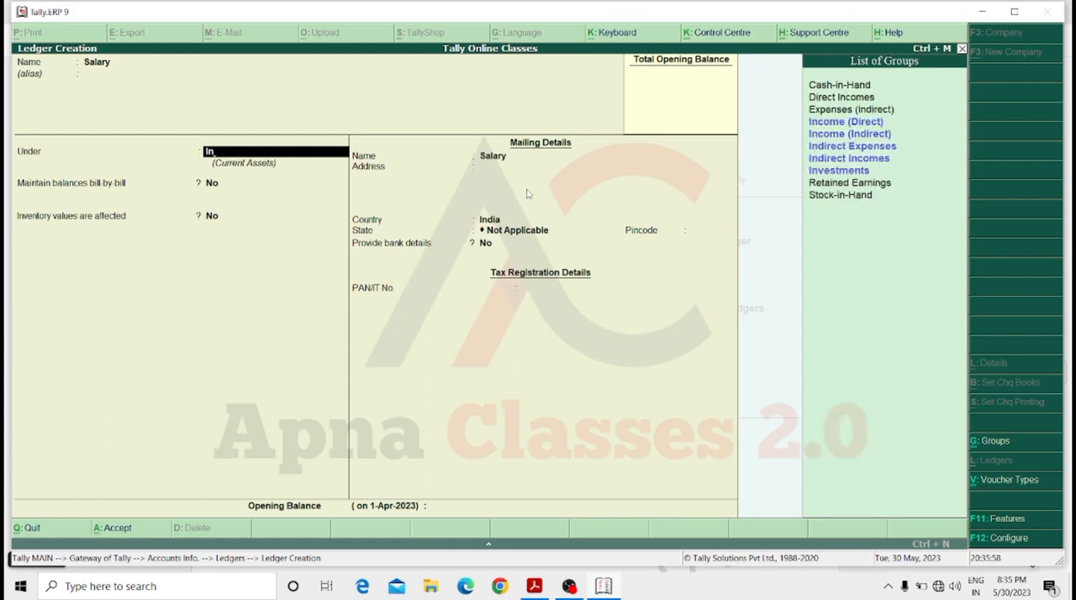
key("Down")
key("Down")
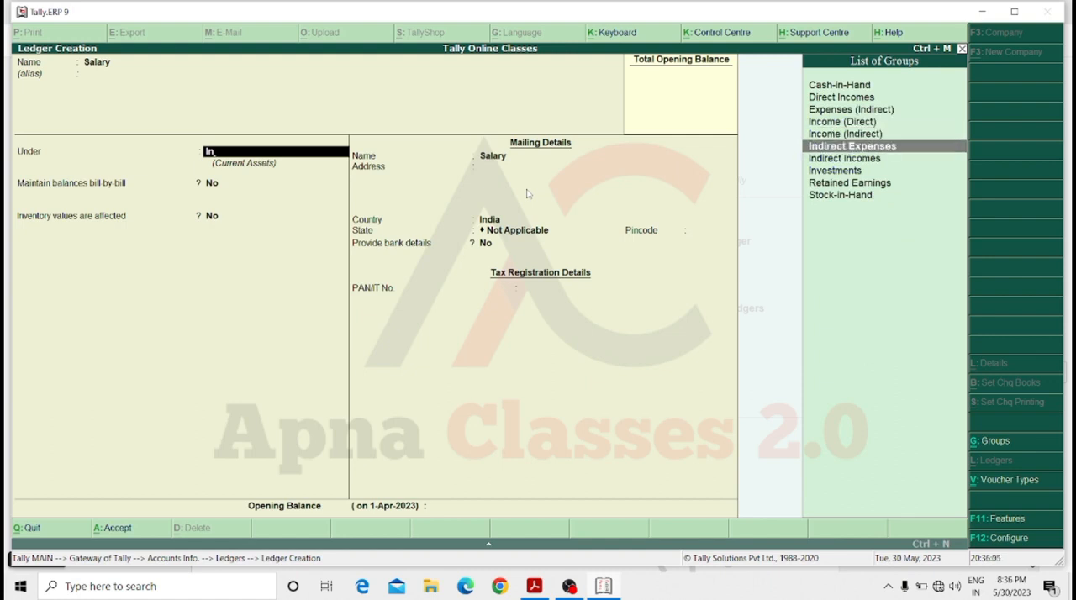
key("Return")
key("Return")
key("Return")
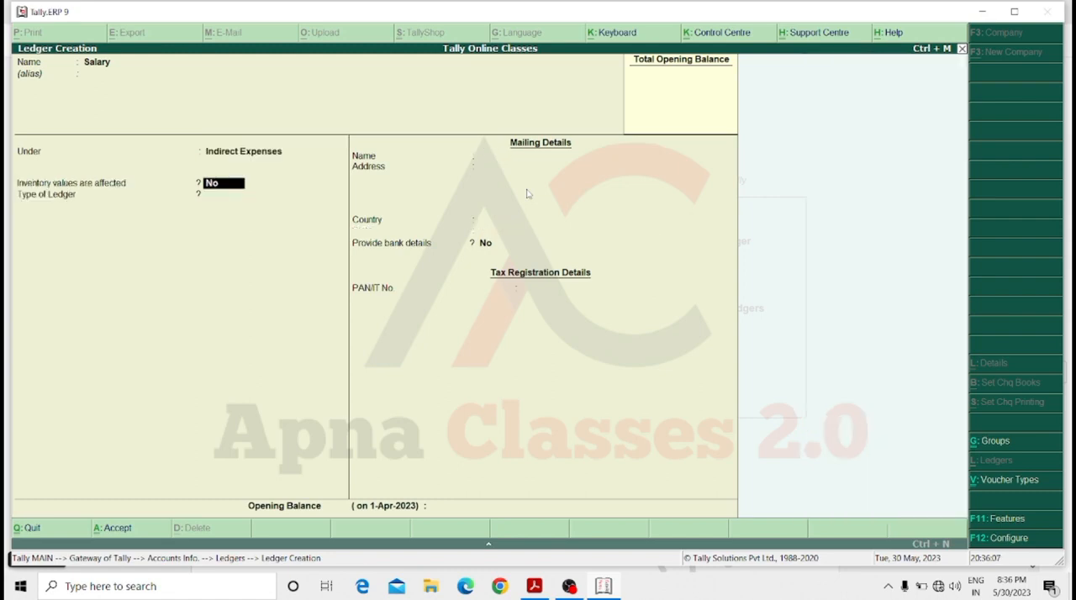
key("Return")
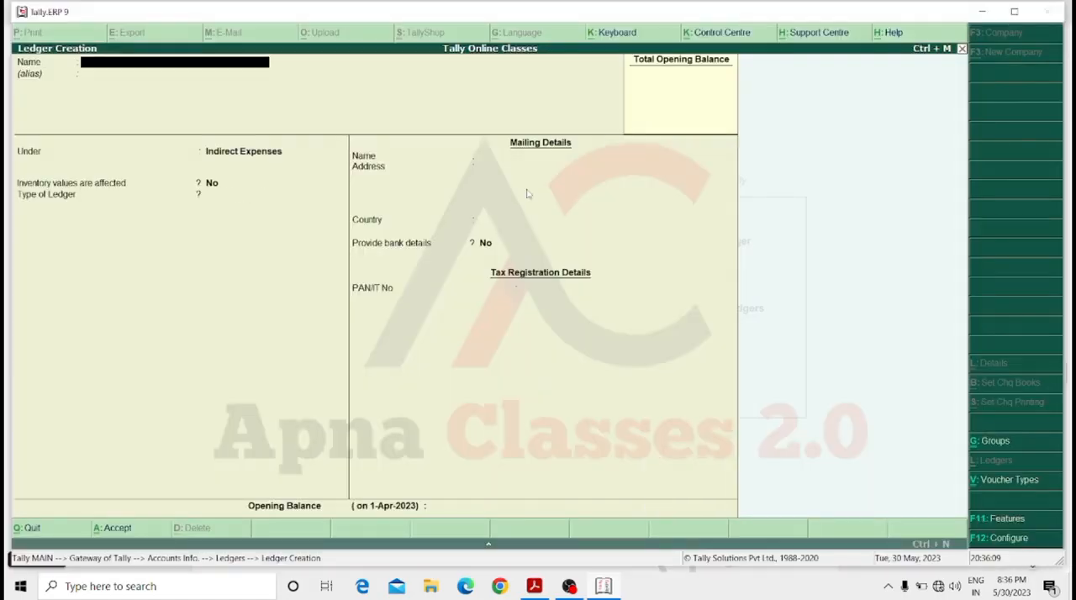
Create a ledger named Rent, keeping the Indirect Expenses group and the default details.
type("Rent")
key("Return")
key("Return")
key("Return")
key("Return")
key("Return")
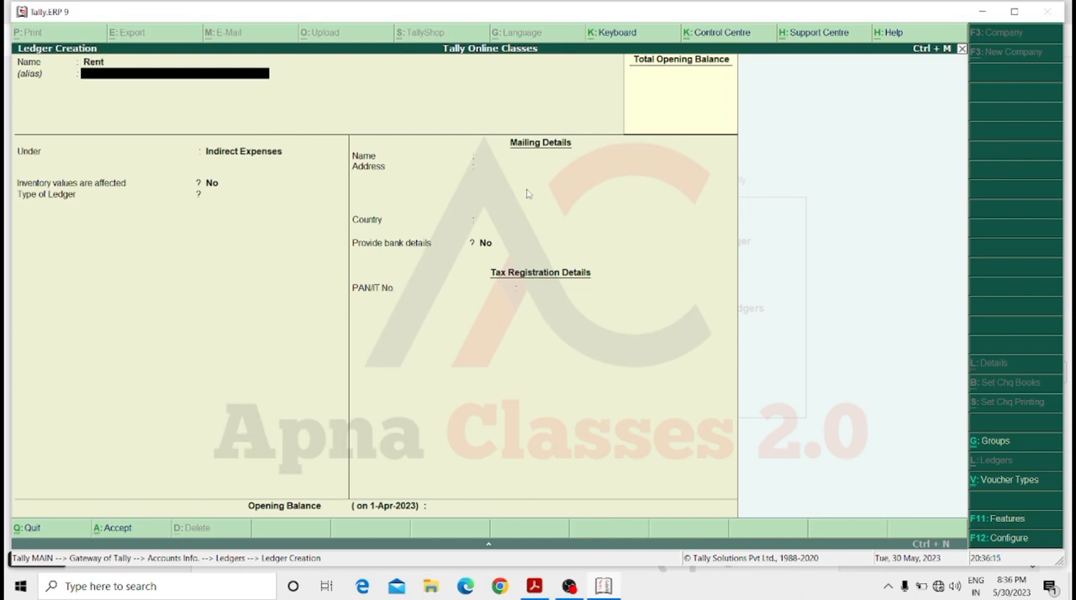
key("Return")
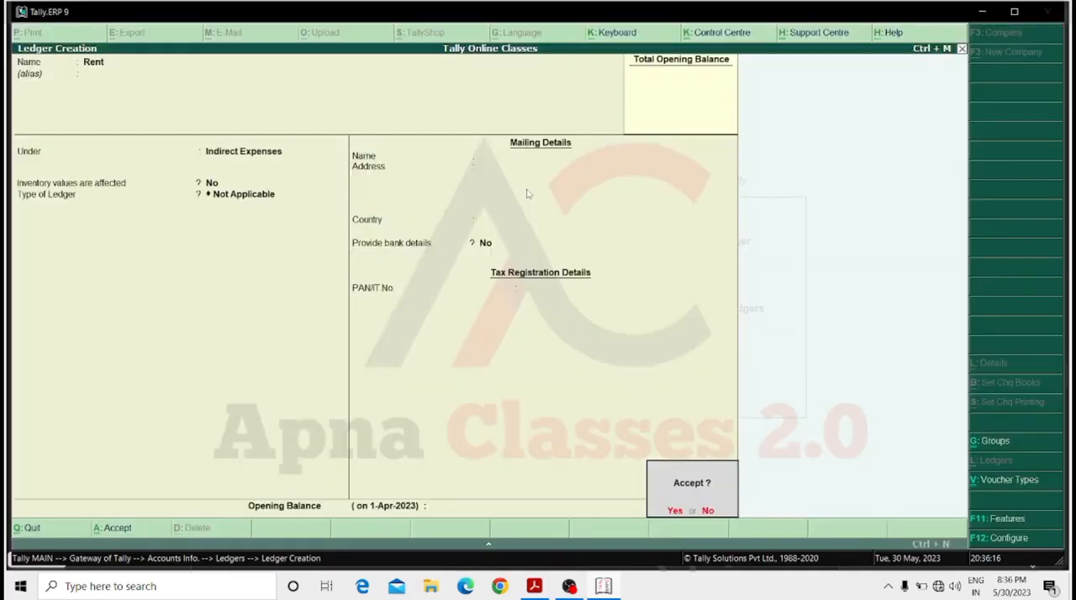
key("Return")
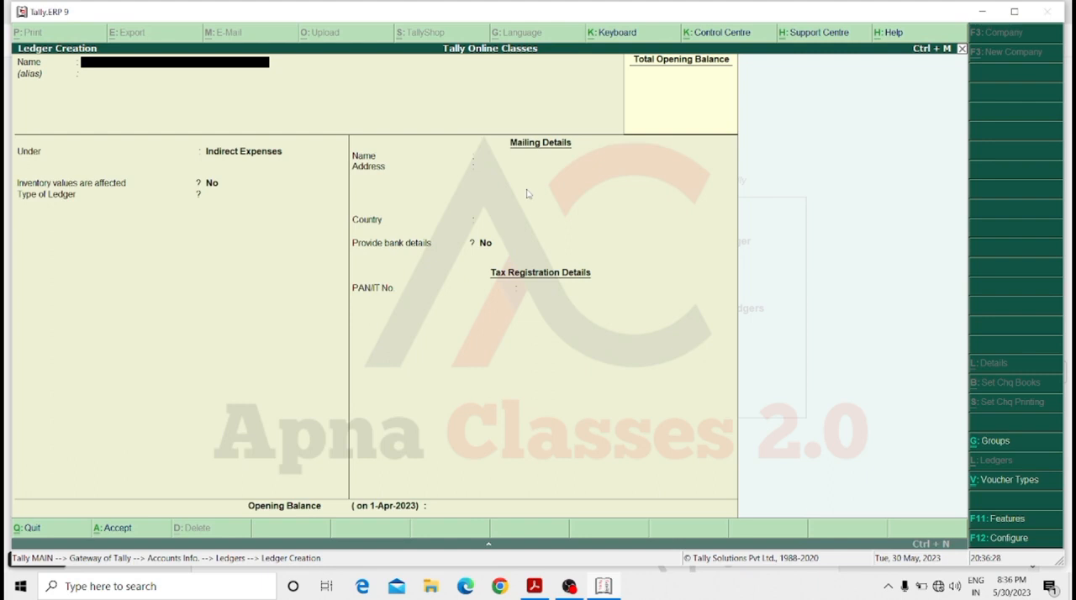
Create a ledger named Fab under the Indirect Expenses group and accept its default details.
type("Fab")
key("Return")
key("Return")
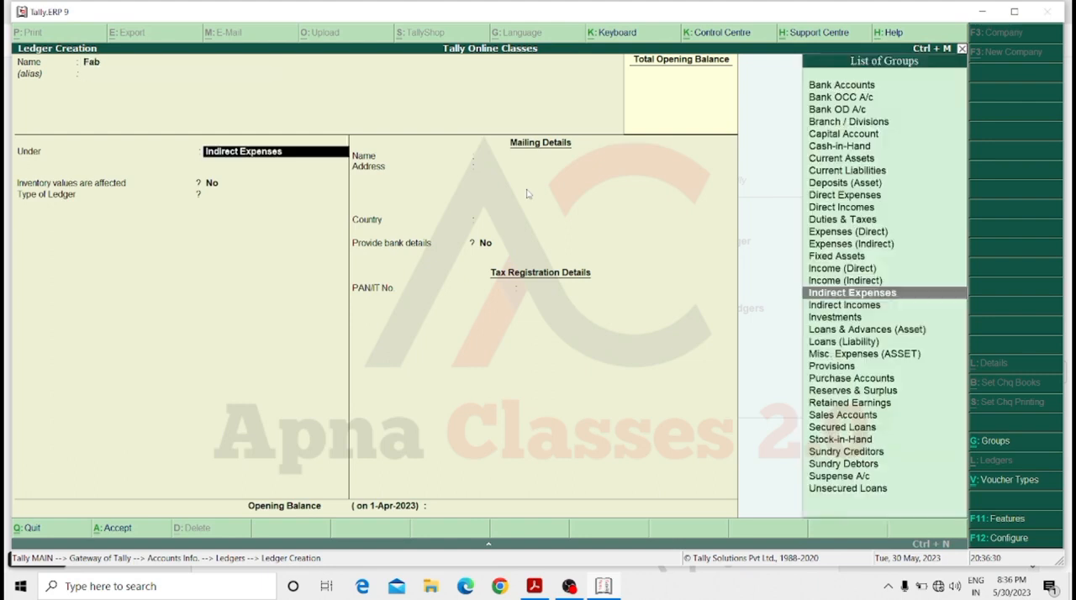
type("In")
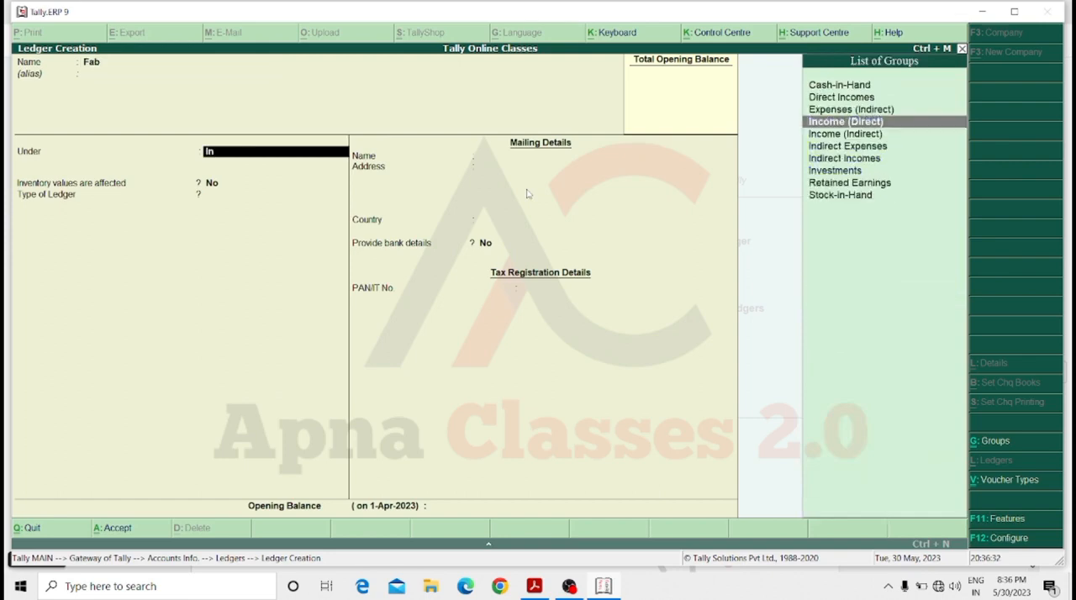
key("Return")
key("Return")
key("Return")
key("Return")
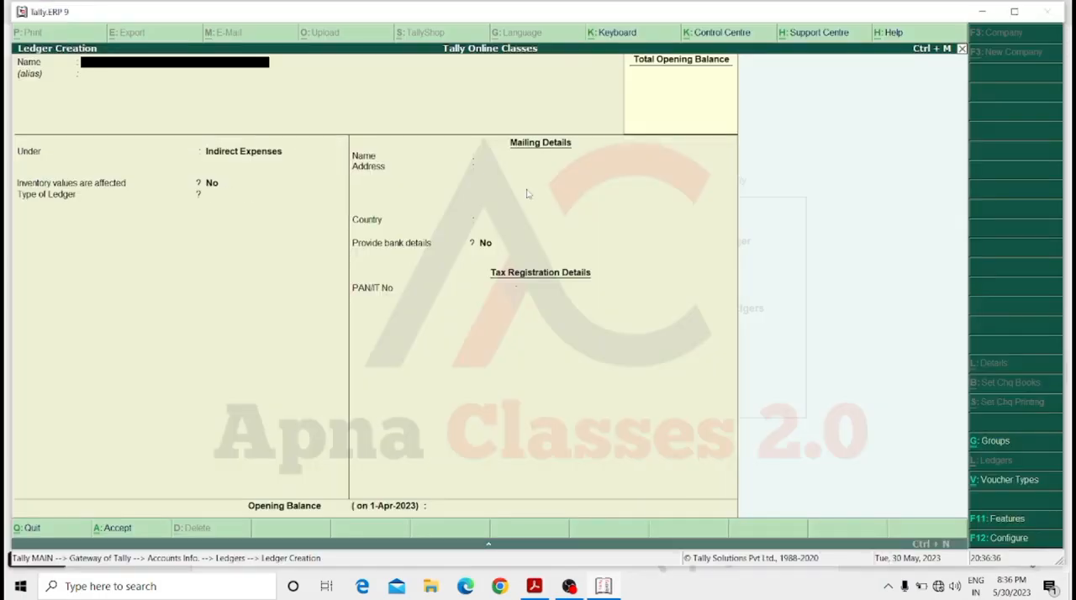
Name the new ledger Sbi Bank and place it under the Bank Accounts group.
type("Sbi Bank")
key("Return")
type("Bank")
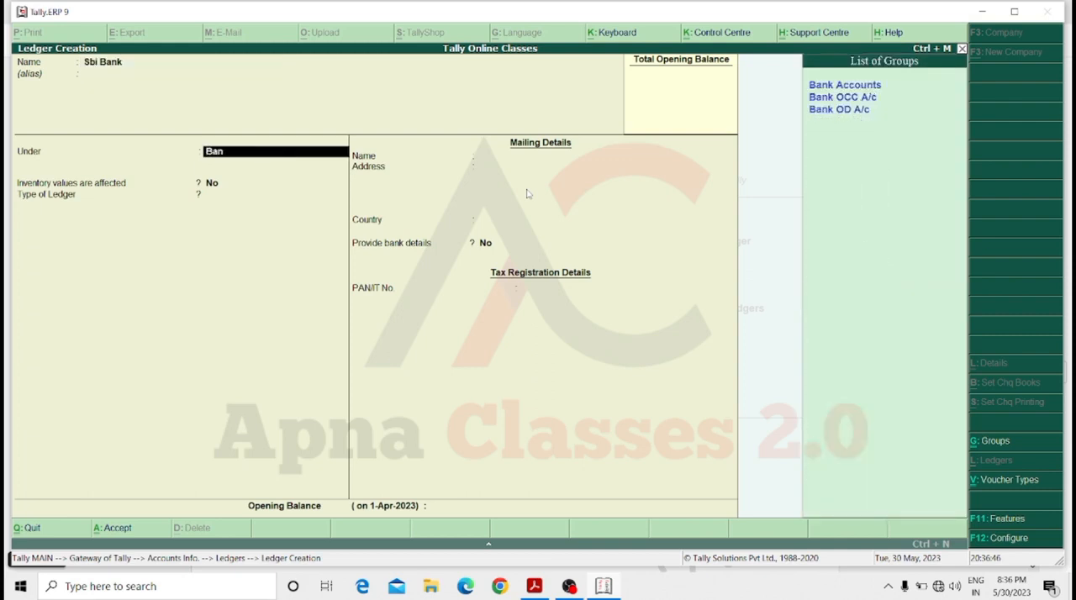
key("Return")
key("Return")
key("Return")
key("Return")
key("Return")
key("Return")
key("Return")
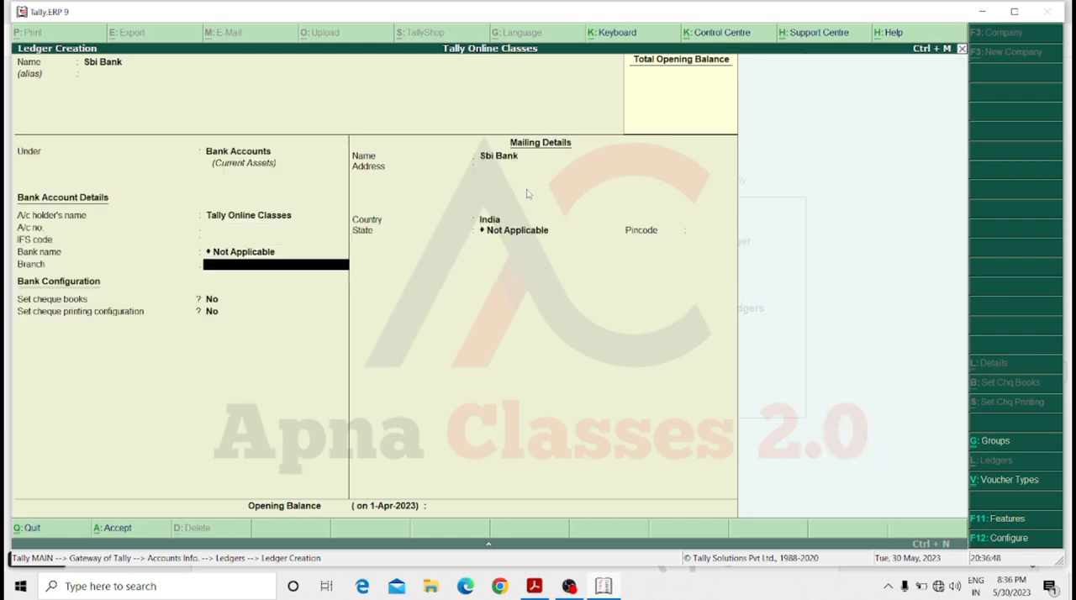
Keep the default bank account, configuration and mailing details of the Sbi Bank ledger and save it.
key("Return")
key("Return")
key("Return")
key("Return")
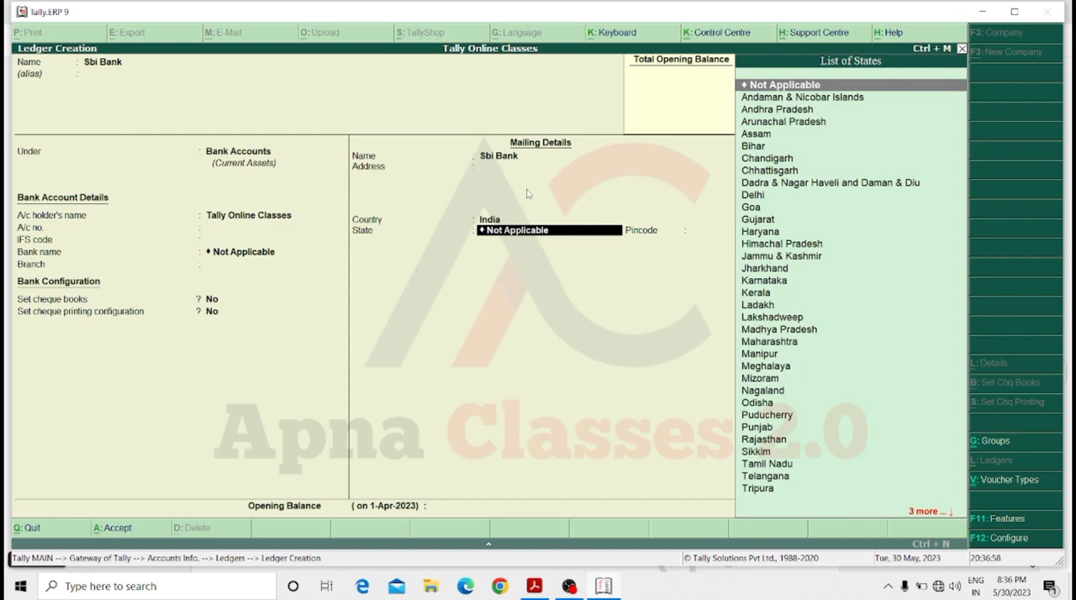
key("Return")
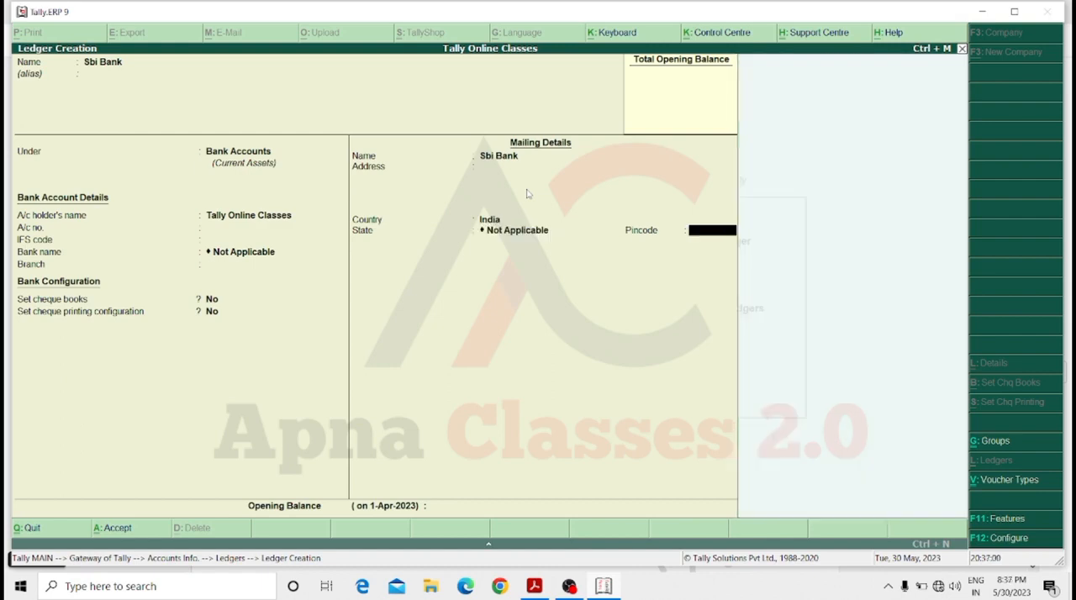
key("Return")
key("Return")
key("Return")
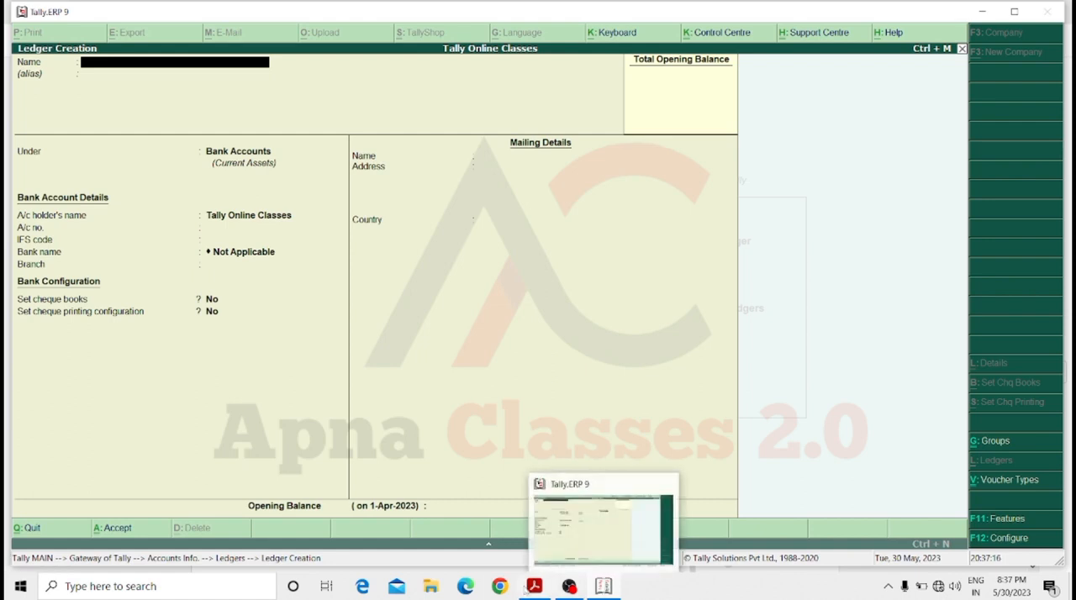
Switch to the tally notes PDF in Acrobat and review the table of ledger names and their groups, selecting its rows.
left_click(535, 587)
scroll(584, 370, "up", 6)
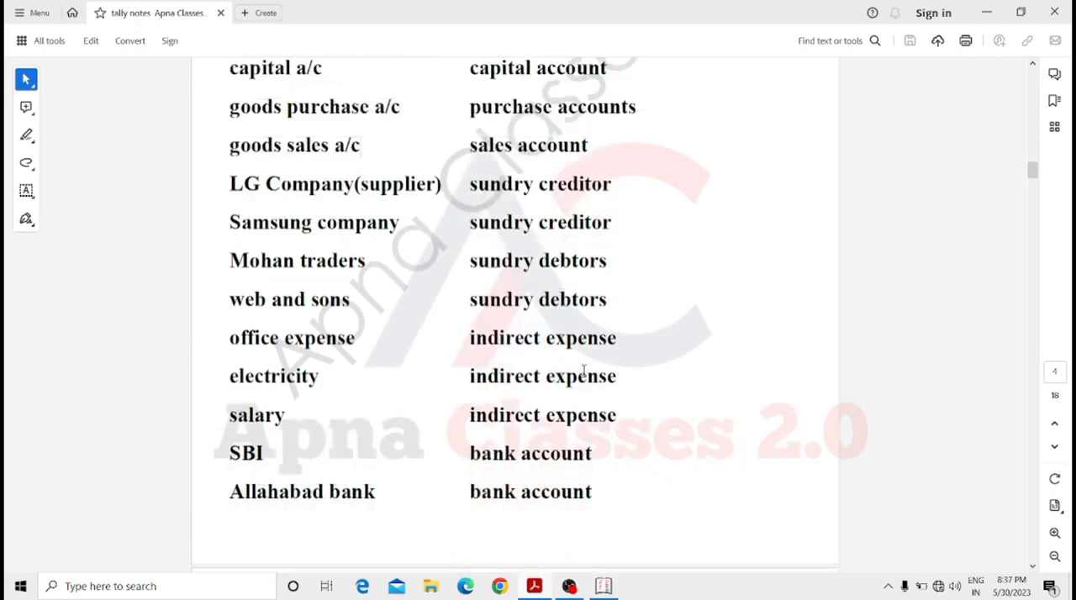
scroll(584, 370, "up", 1)
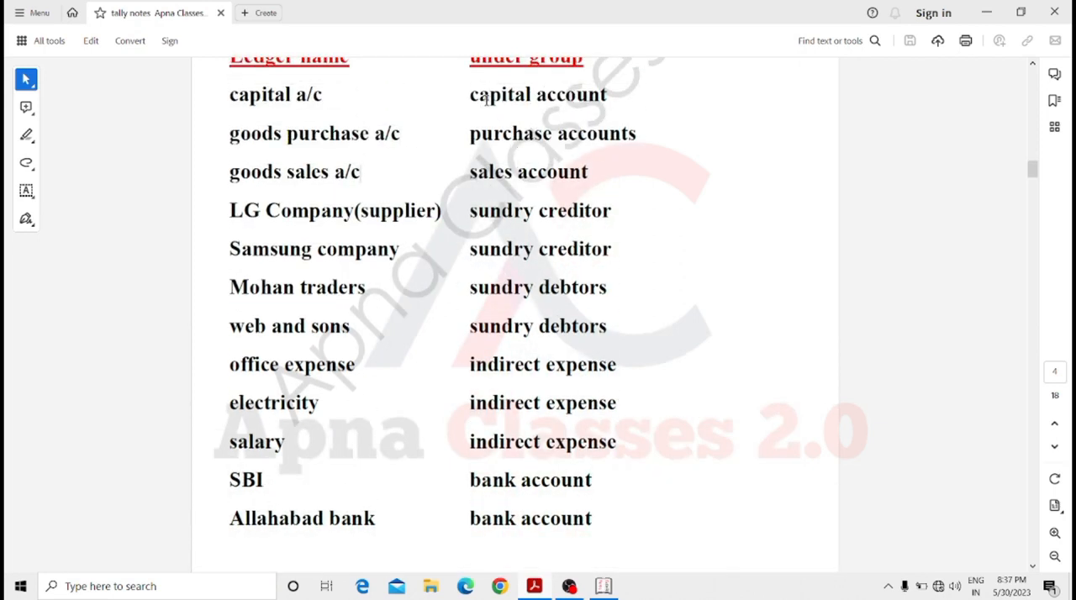
left_click_drag(479, 96, 586, 526)
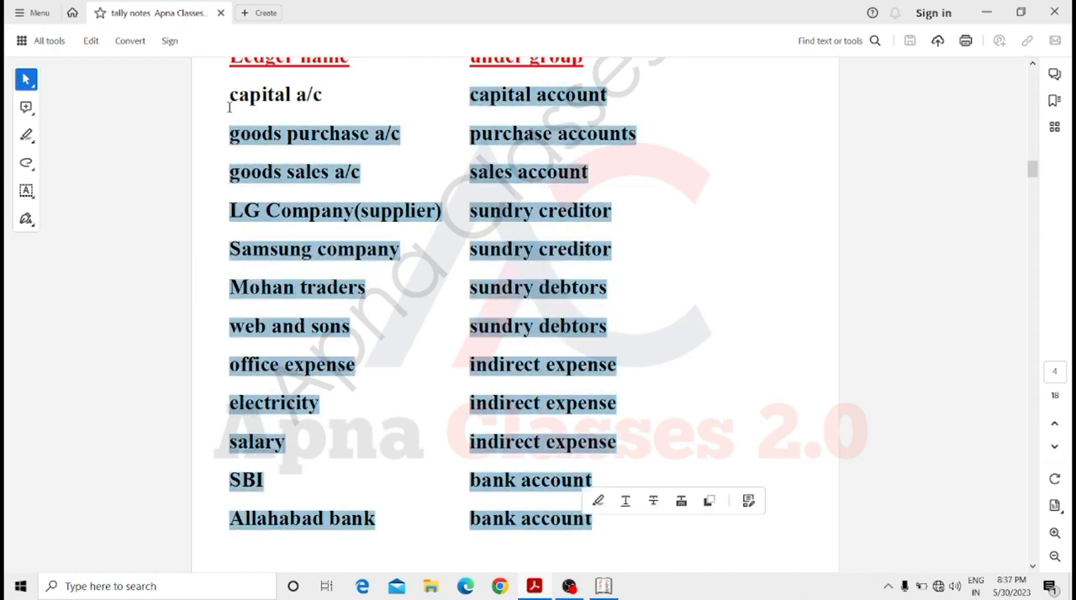
left_click_drag(230, 98, 579, 523)
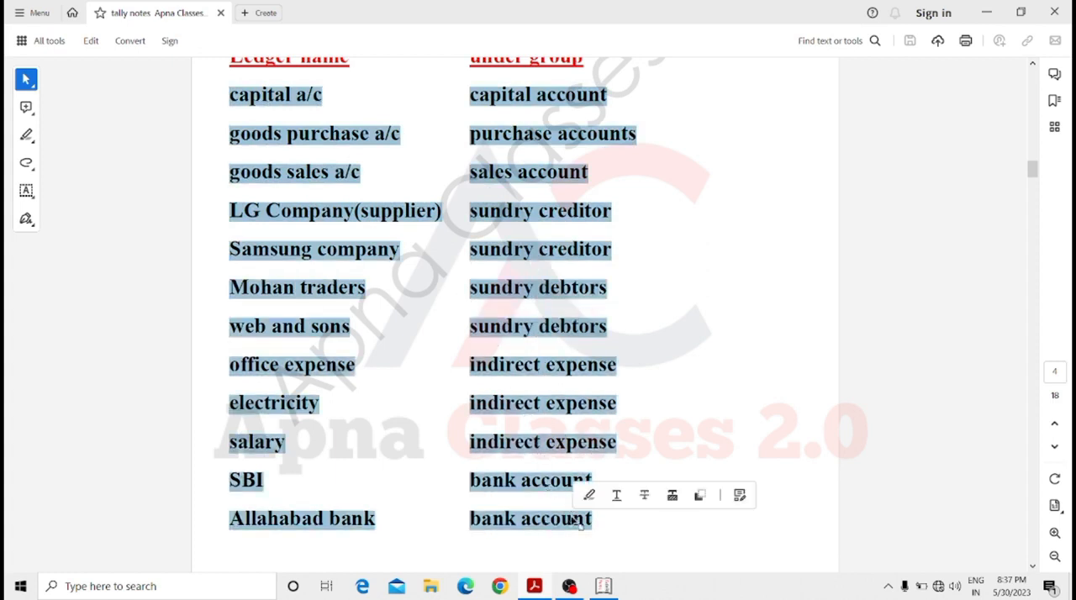
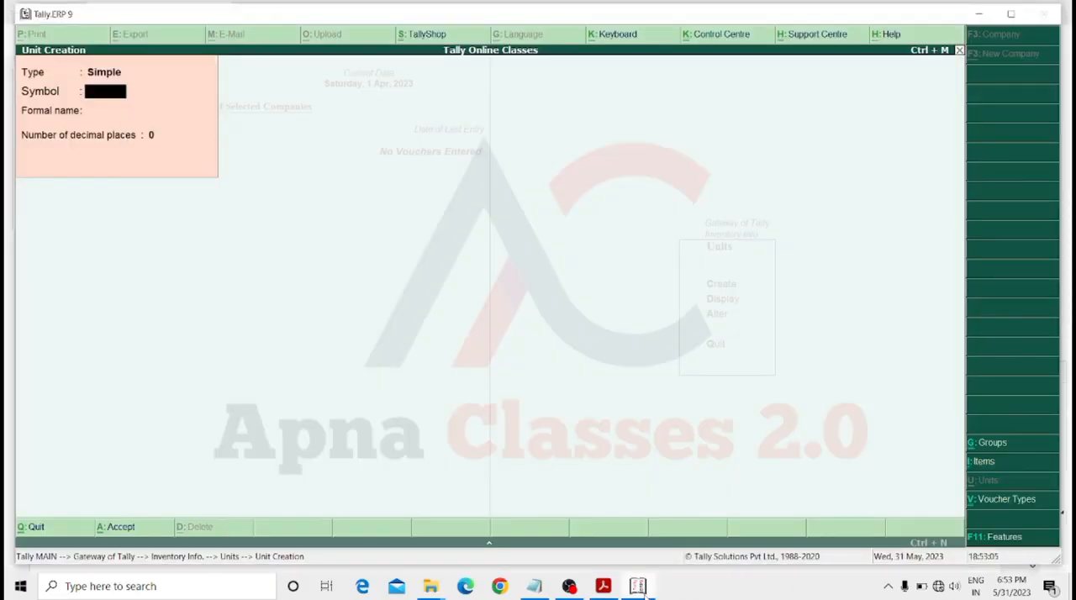
Create a simple unit with the symbol box, no formal name and 0 decimal places, and leave unit creation.
type("box")
key("Return")
key("Return")
key("Return")
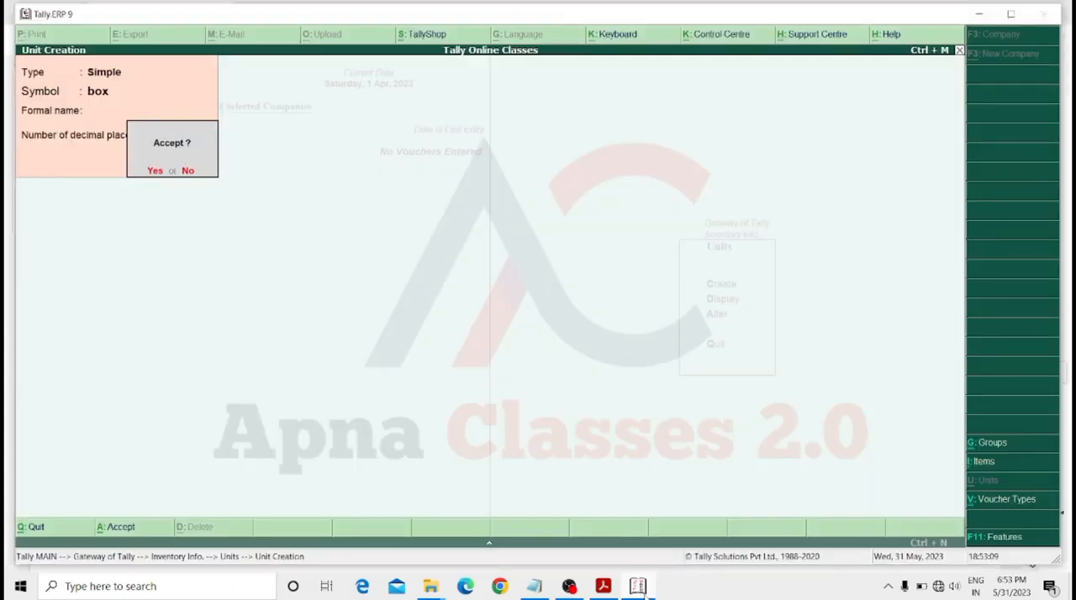
key("Return")
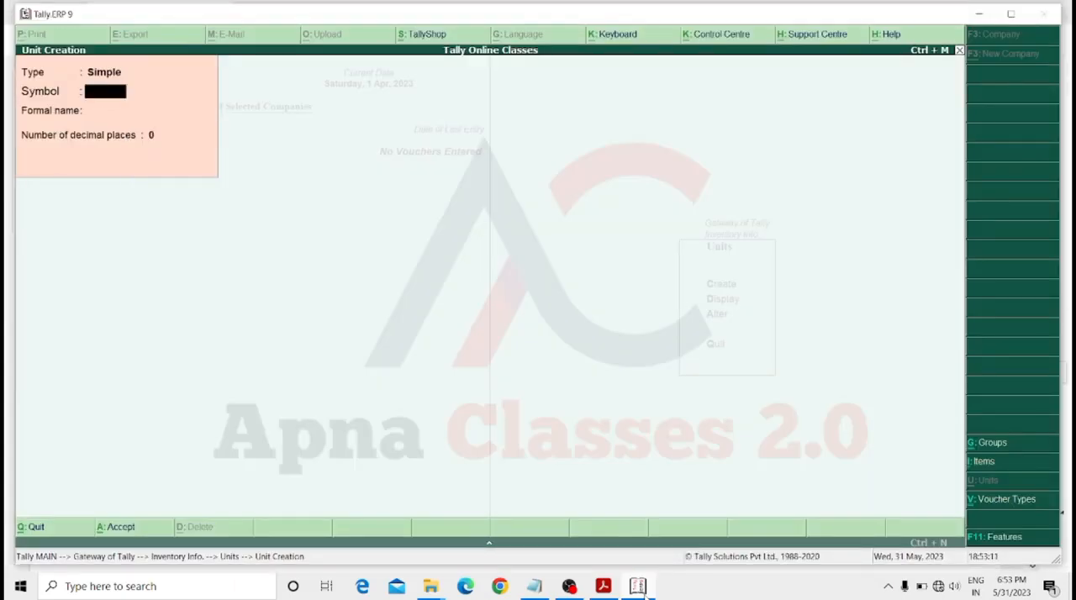
key("Escape")
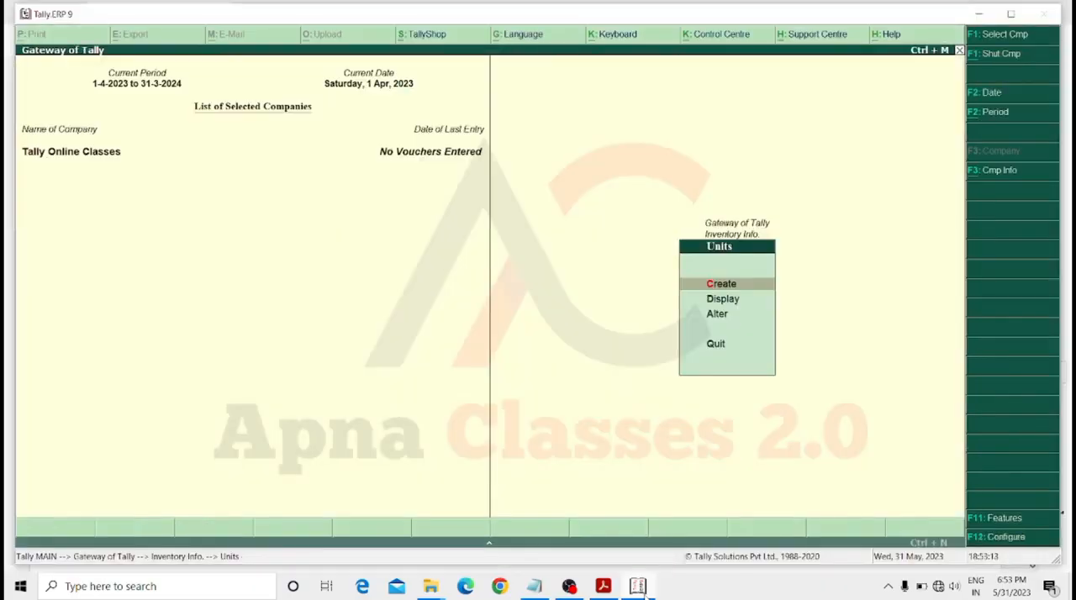
Display the list of existing units of measure and close it.
key("Down")
key("Return")
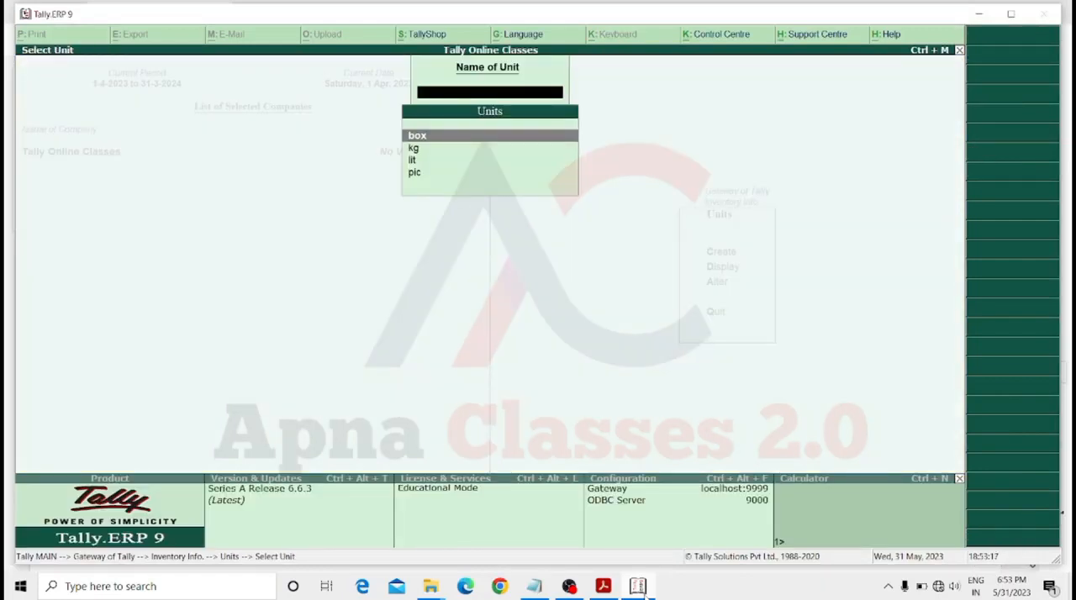
key("Escape")
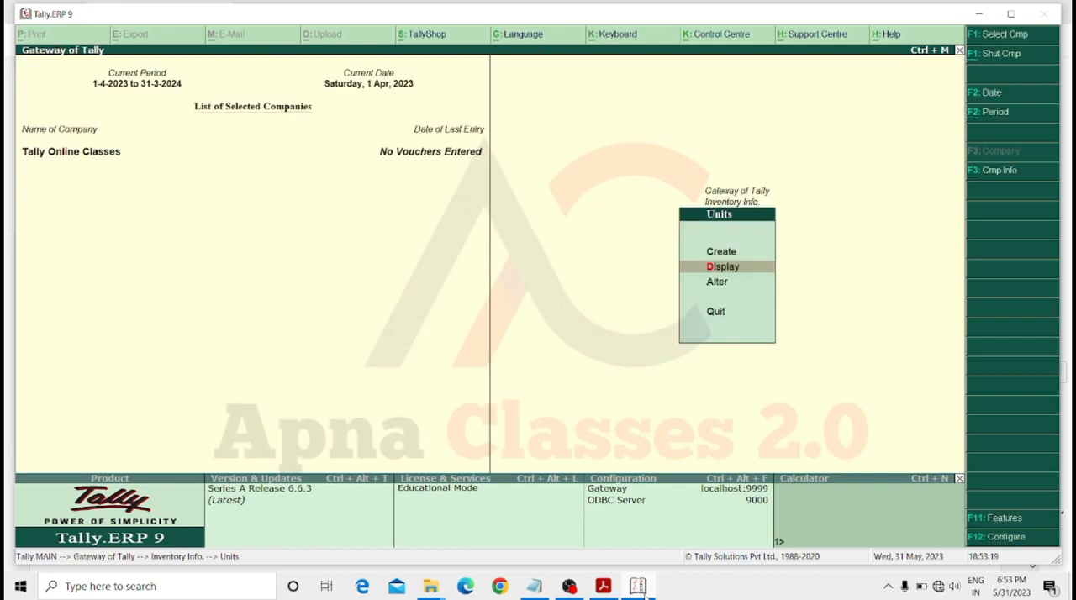
Alter the box unit's symbol to boxs, save it and return to the Gateway of Tally.
key("Down")
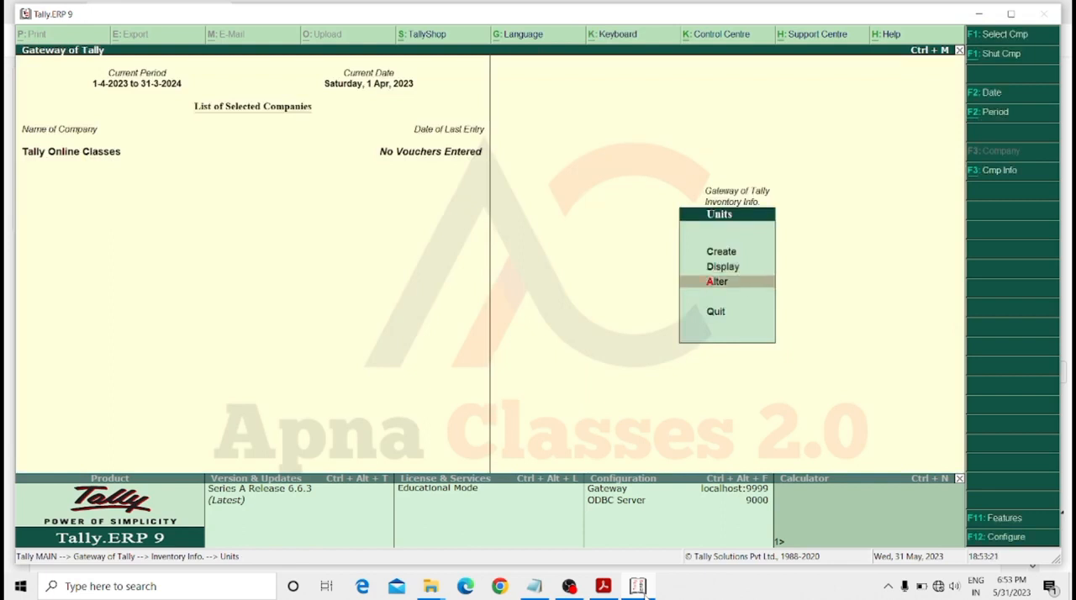
key("Return")
key("Down")
key("Up")
key("Return")
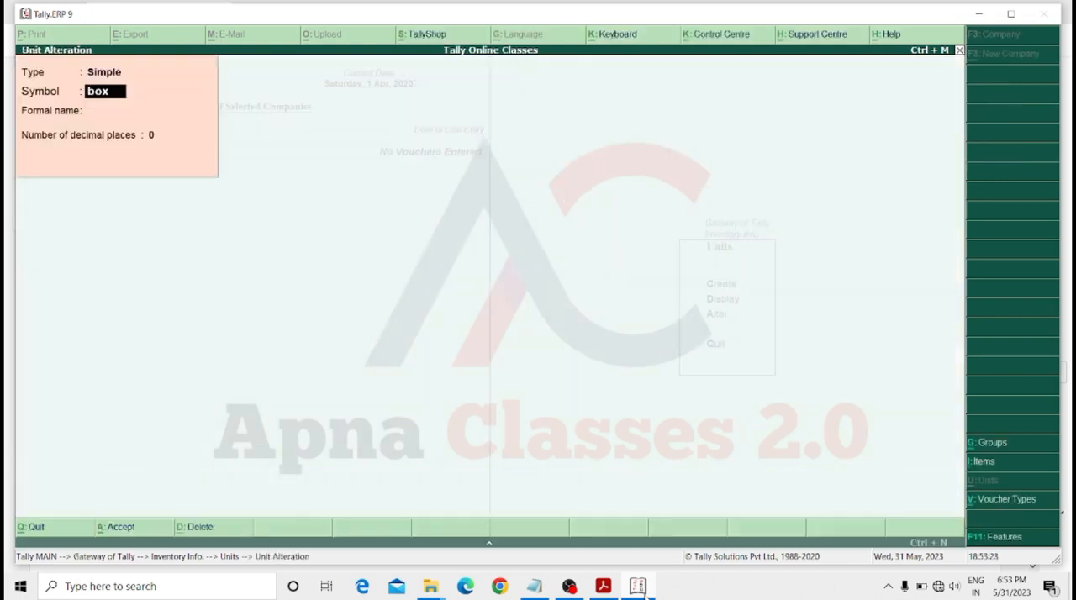
type("boxs")
key("Return")
key("Return")
key("Return")
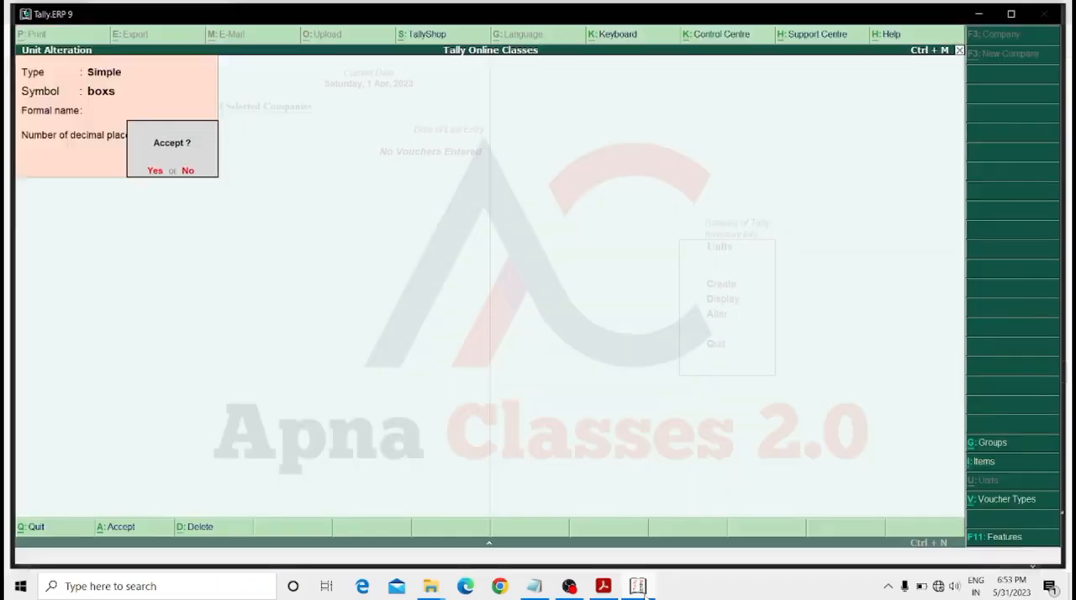
key("Return")
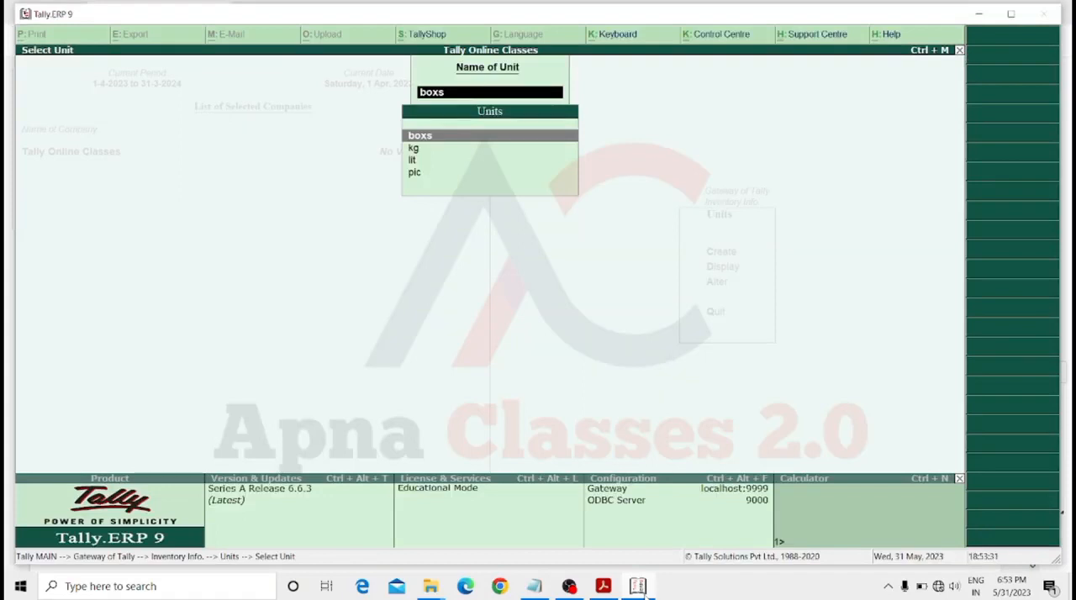
key("Escape")
key("Escape")
key("Escape")
key("Escape")
key("Up")
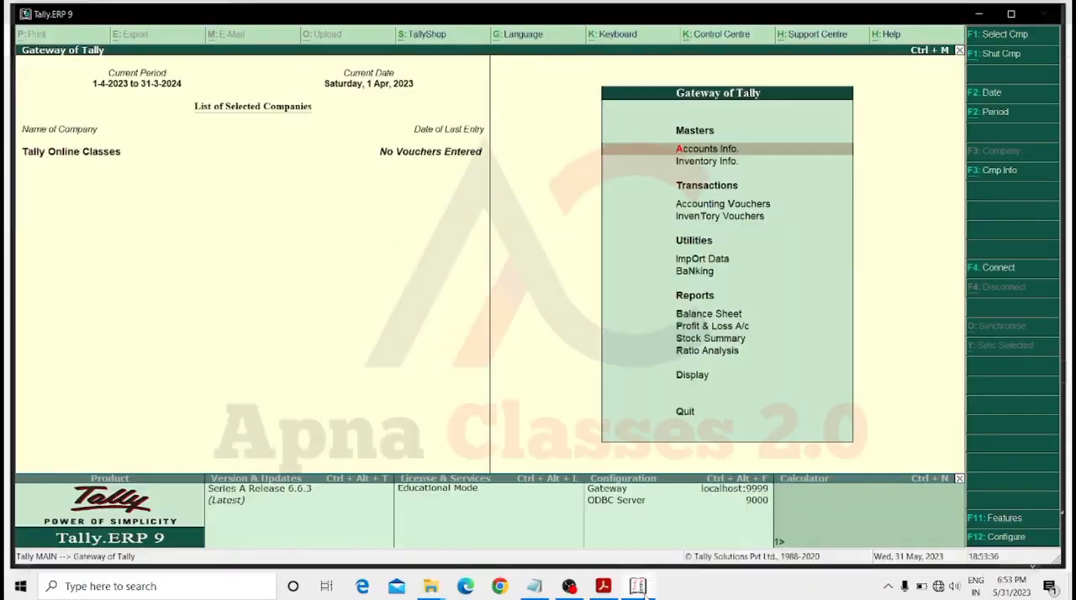
Switch to the tally notes PDF in Acrobat and review the unit of measure and stock category instructions.
left_click(606, 588)
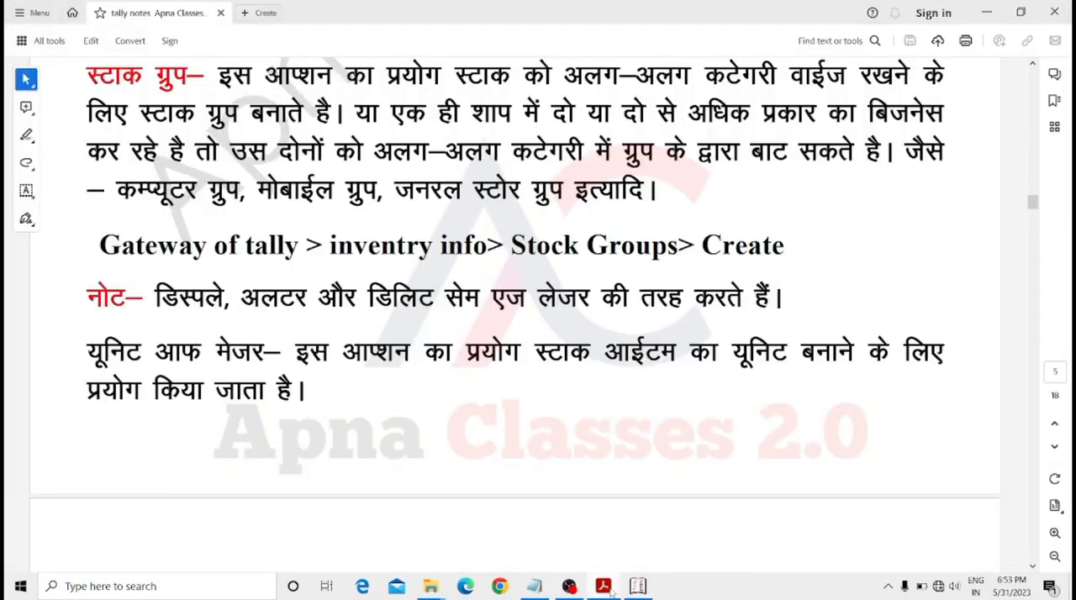
scroll(600, 431, "down", 3)
scroll(600, 430, "down", 3)
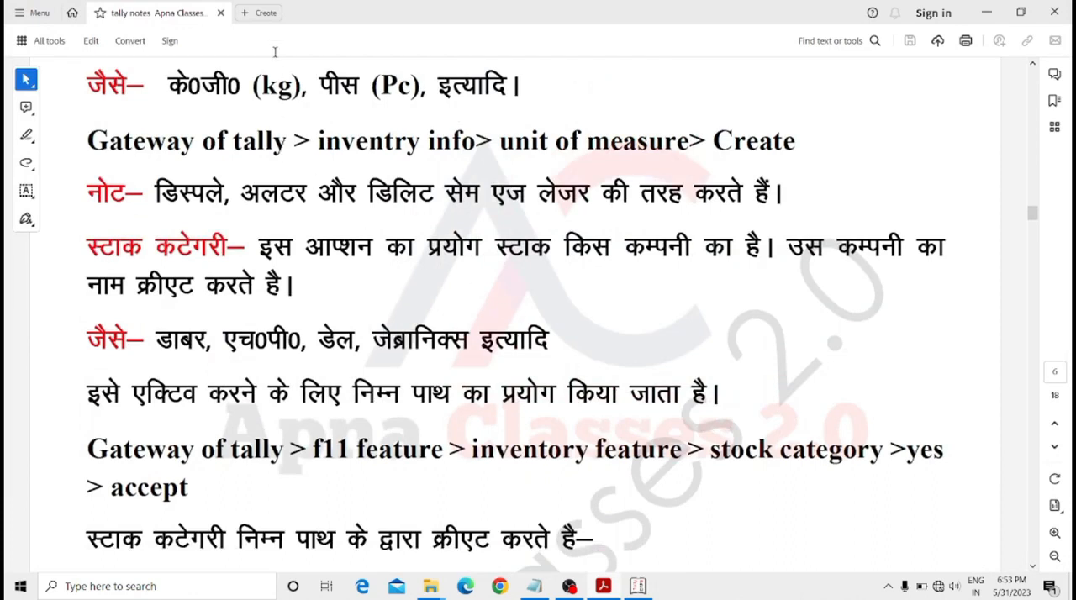
scroll(511, 174, "down", 2)
scroll(511, 174, "down", 2)
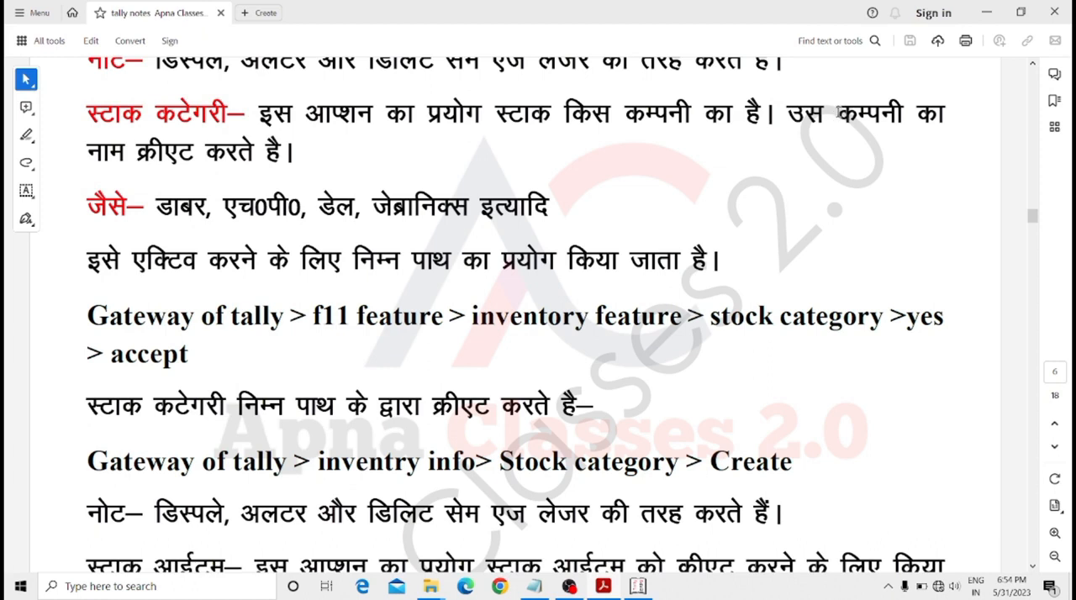
left_click_drag(839, 105, 905, 107)
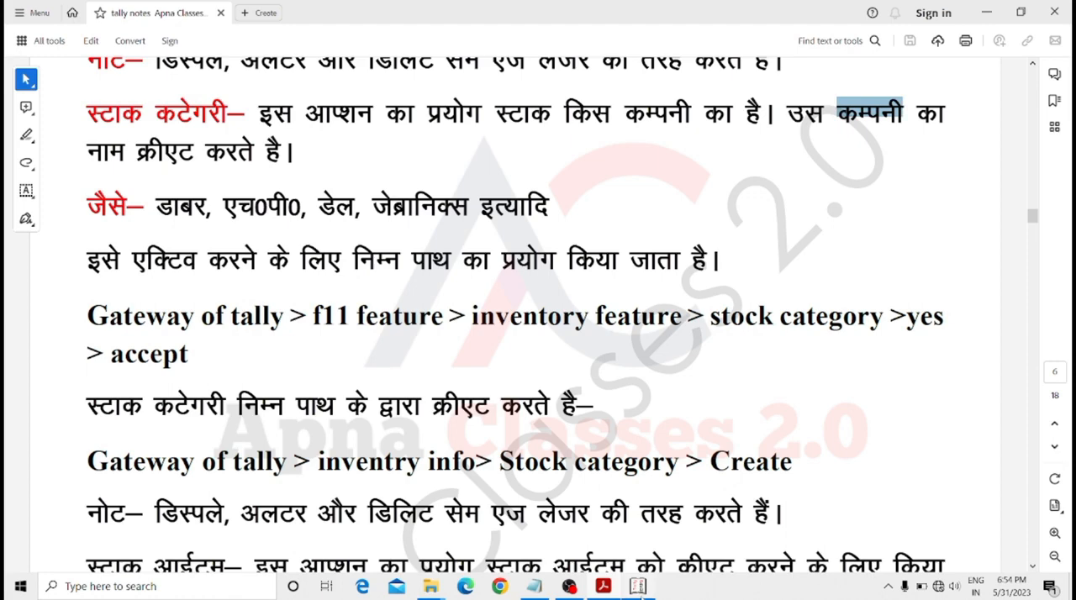
Switch back to Tally.ERP 9 and remain at the Gateway of Tally, declining to quit.
left_click(638, 587)
key("Escape")
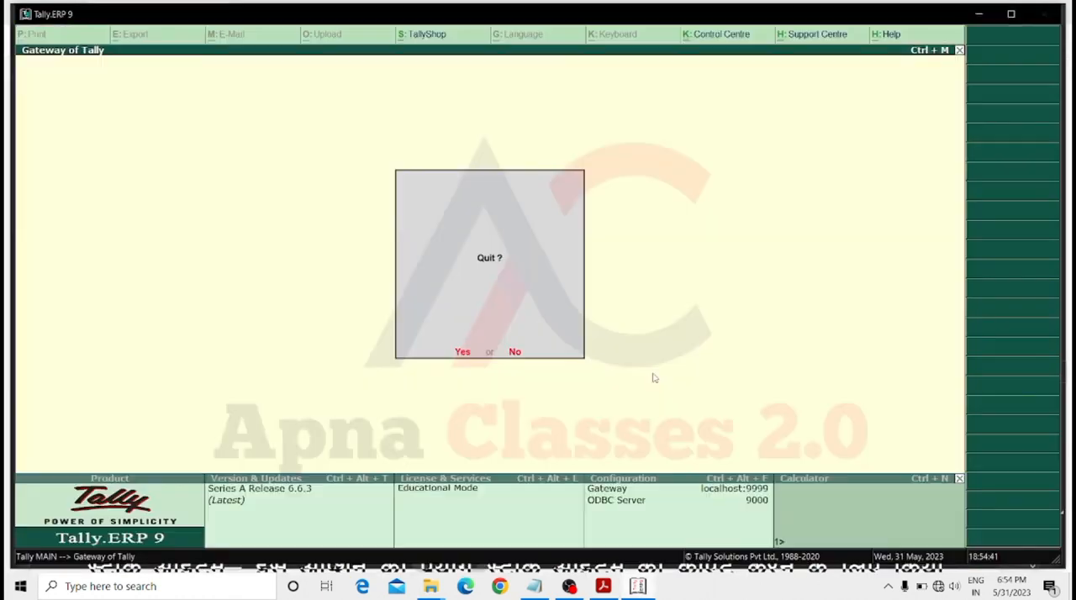
key("Escape")
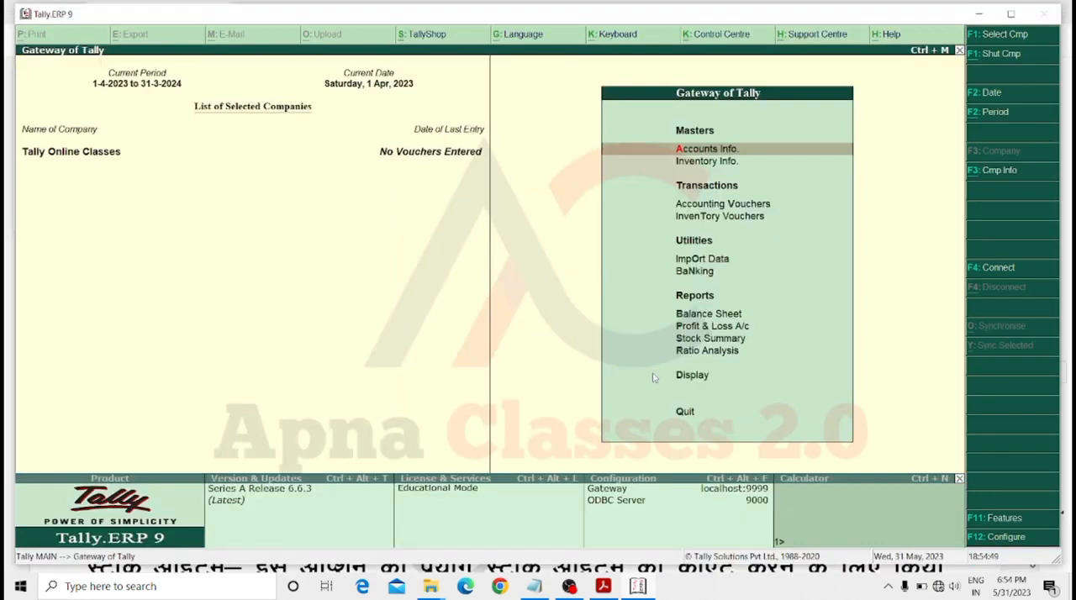
key("F11")
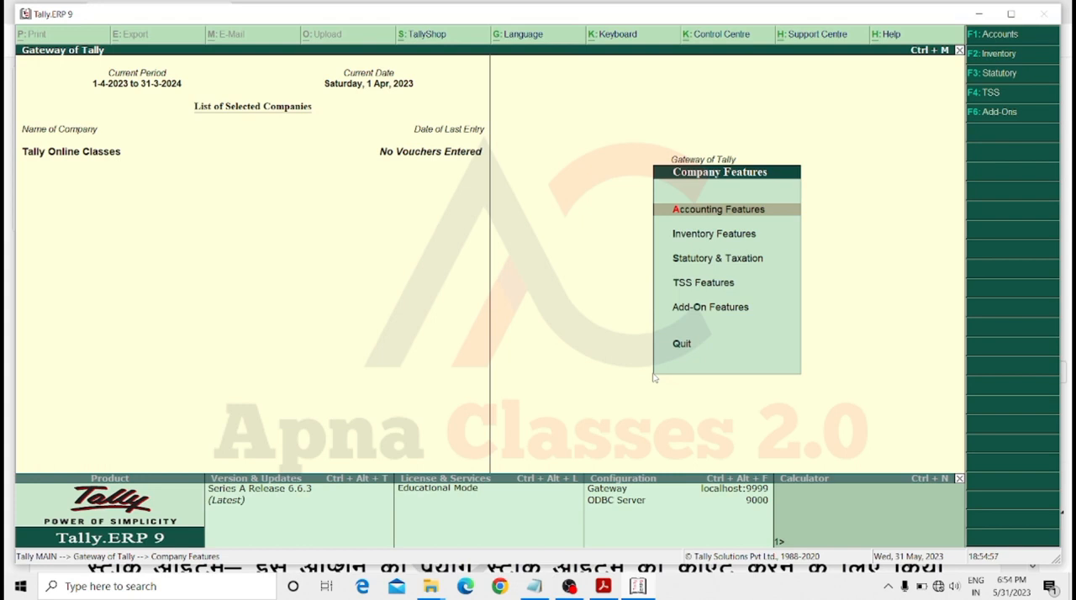
key("Down")
key("Up")
key("Escape")
key("Escape")
key("Escape")
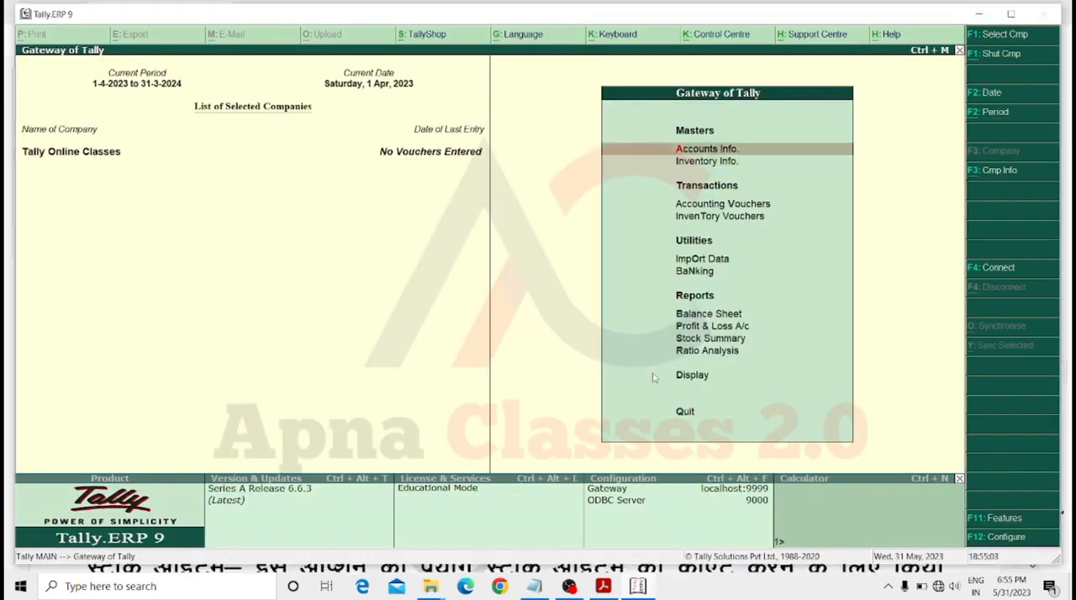
key("Return")
key("Escape")
key("Down")
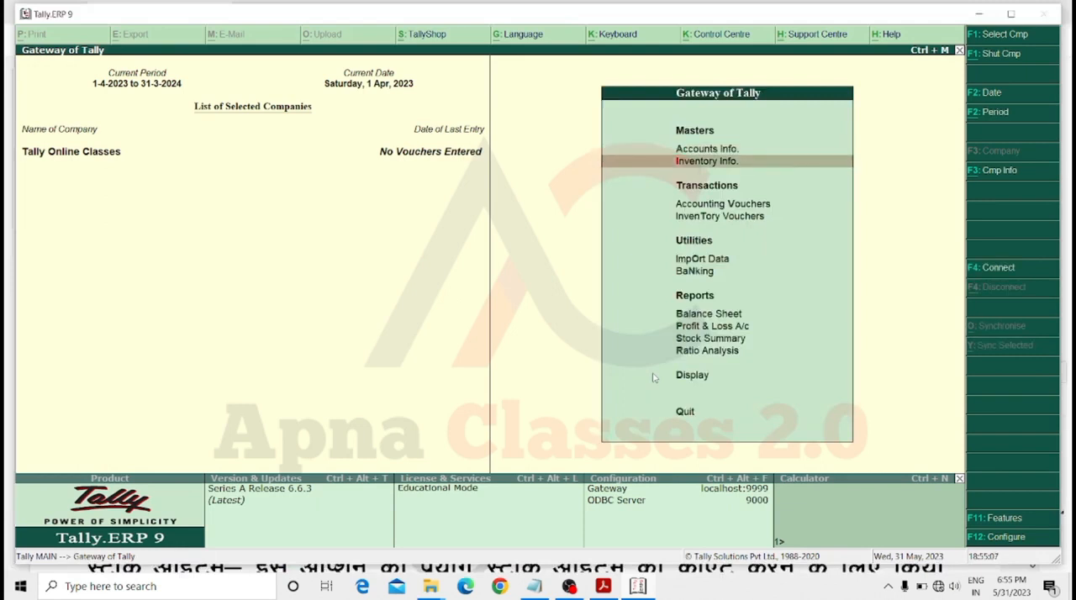
Set Maintain stock categories to Yes in the company's Inventory Features and save the settings.
key("F11")
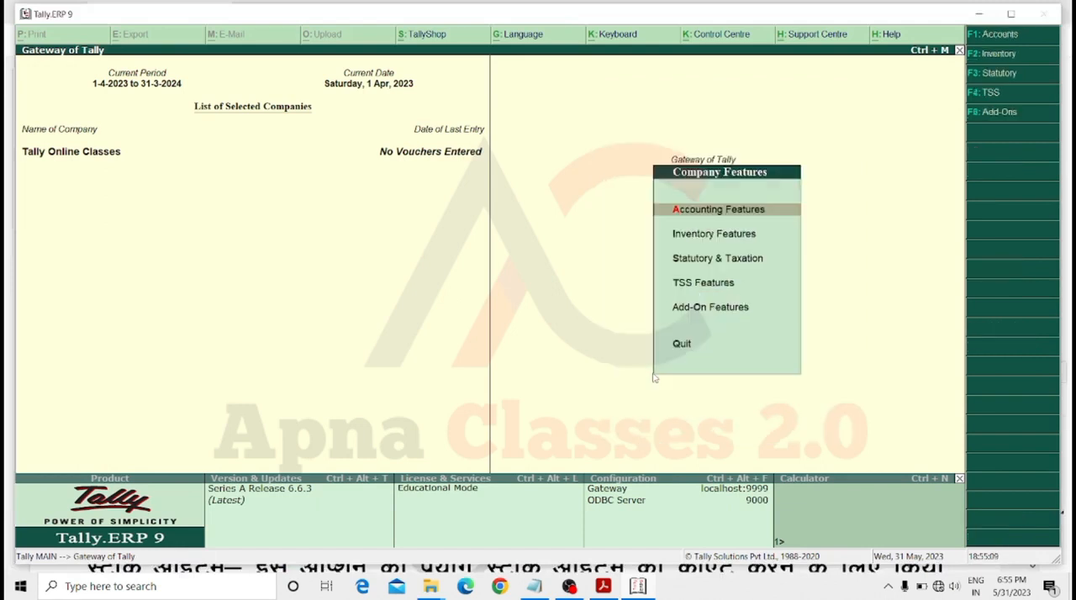
key("Down")
key("Return")
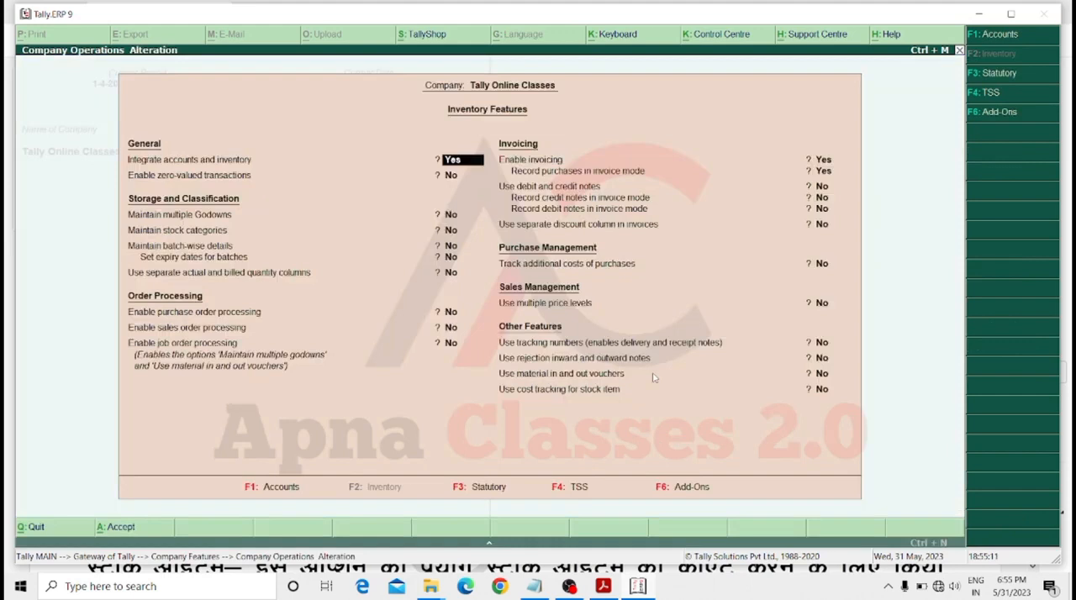
key("Return")
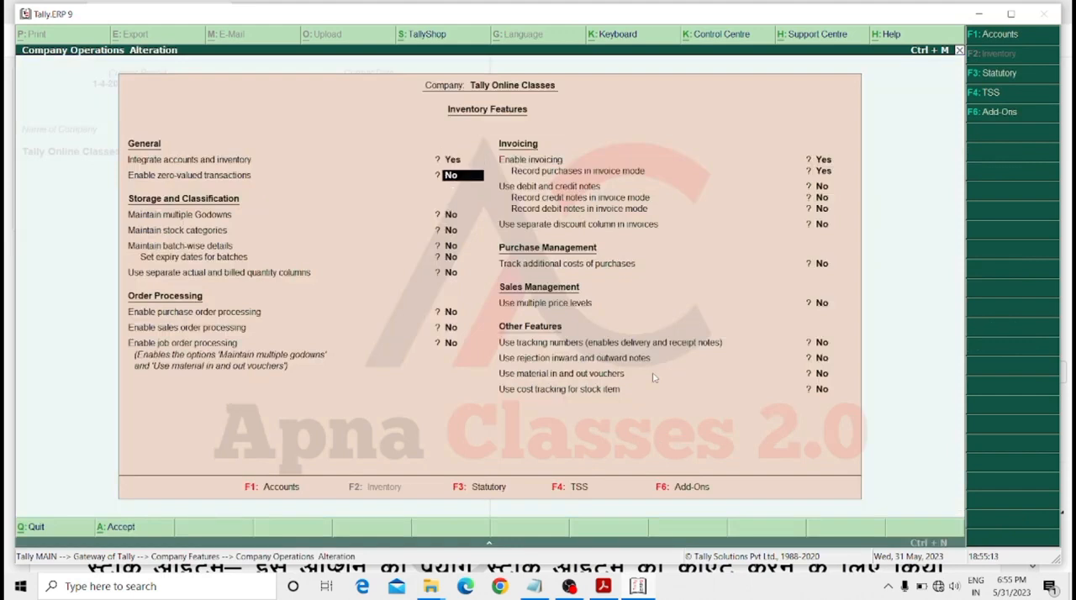
key("Return")
key("Return")
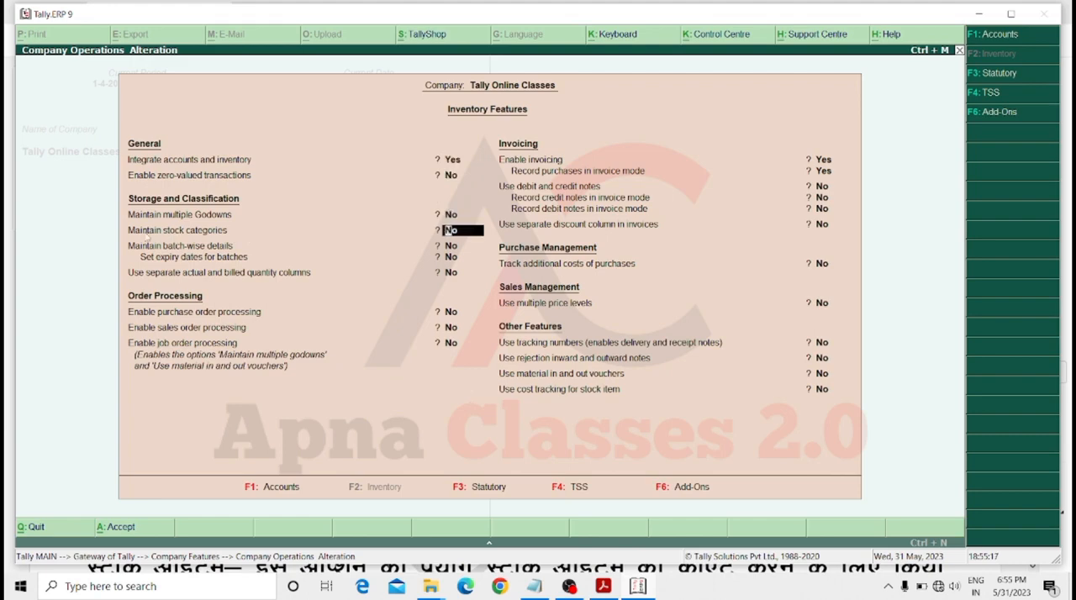
key("Return")
key("Return")
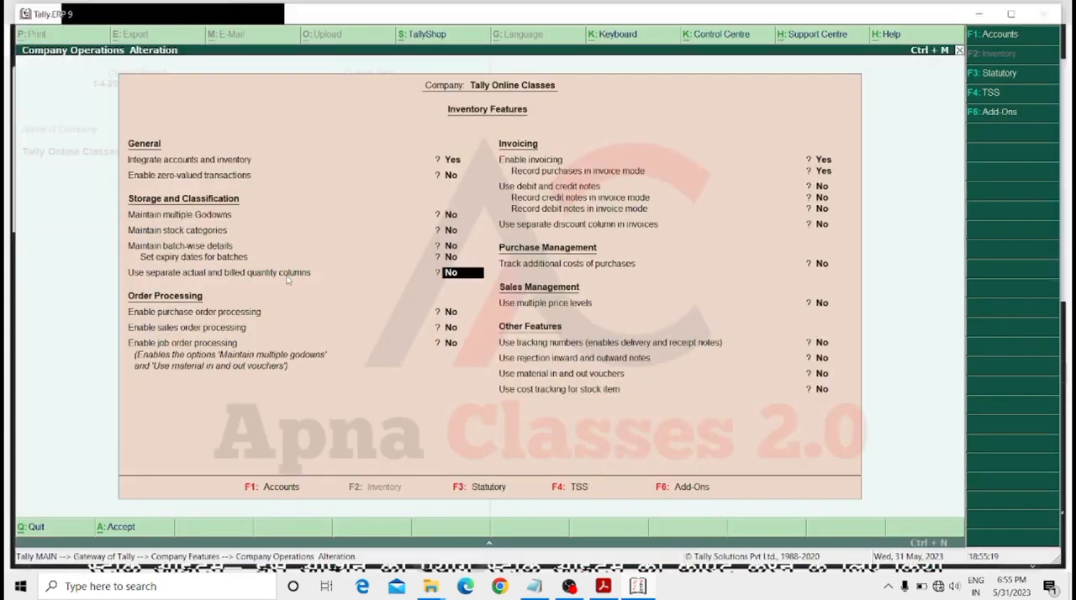
key("Up")
key("Up")
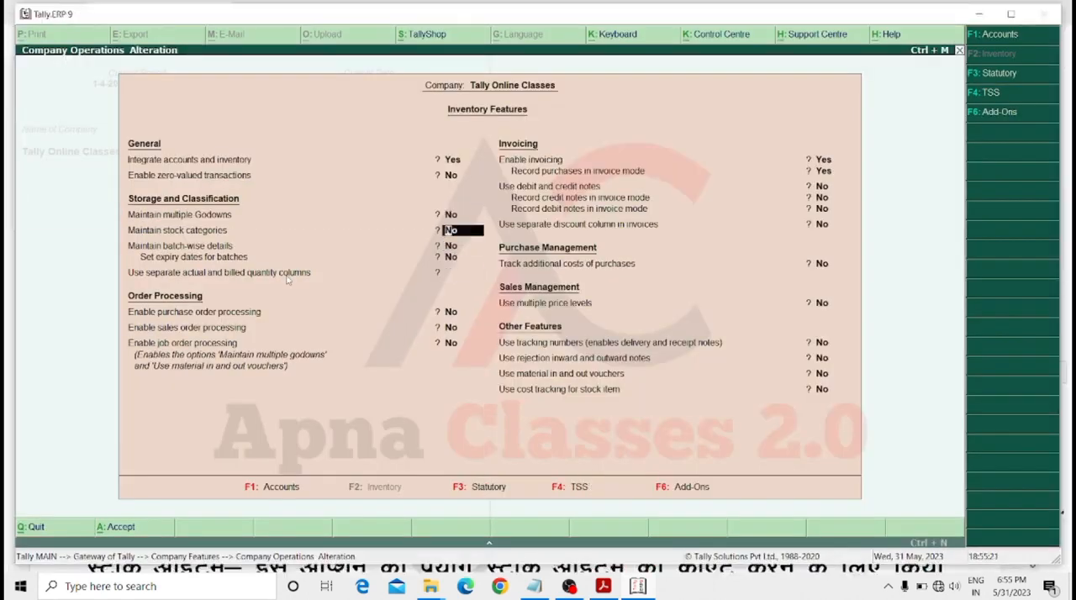
key("y")
key("Return")
key("Return")
key("Return")
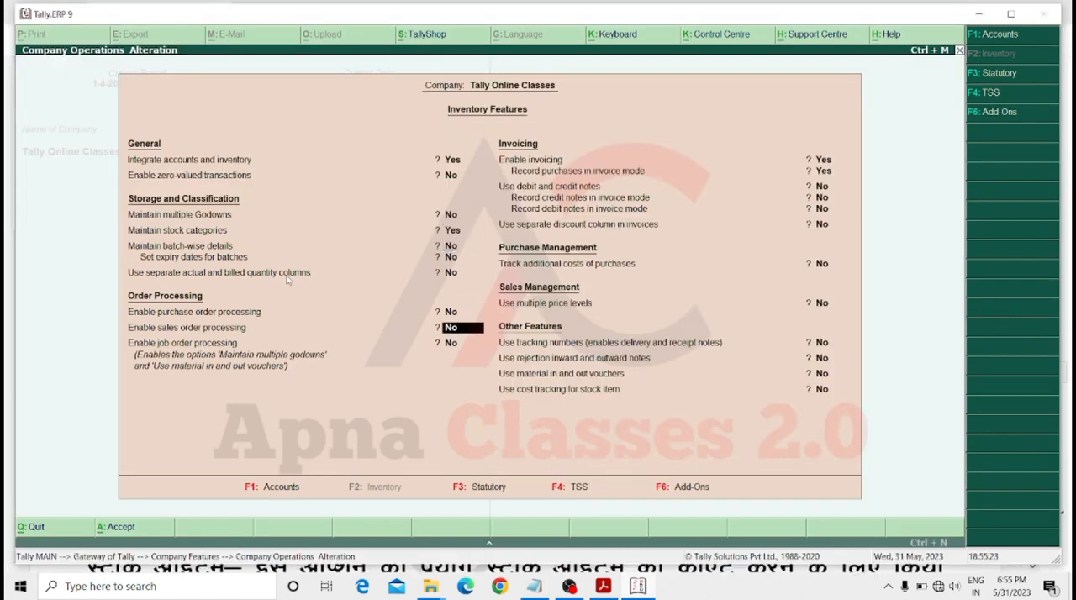
key("ctrl+a")
key("Escape")
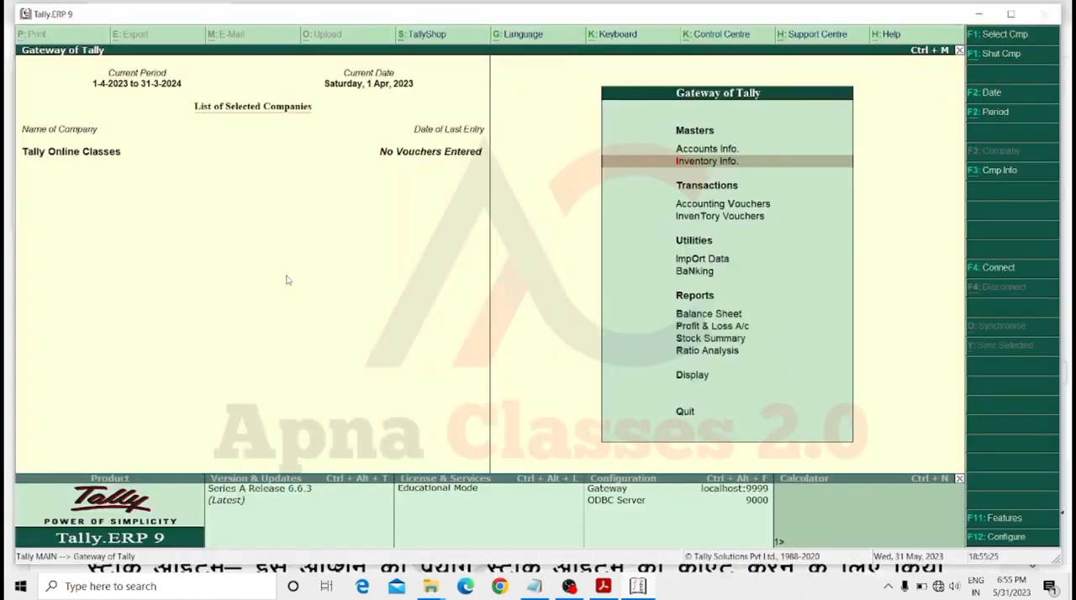
Start creating single stock categories in the inventory masters and save one named Dell under Primary.
key("Return")
key("Down")
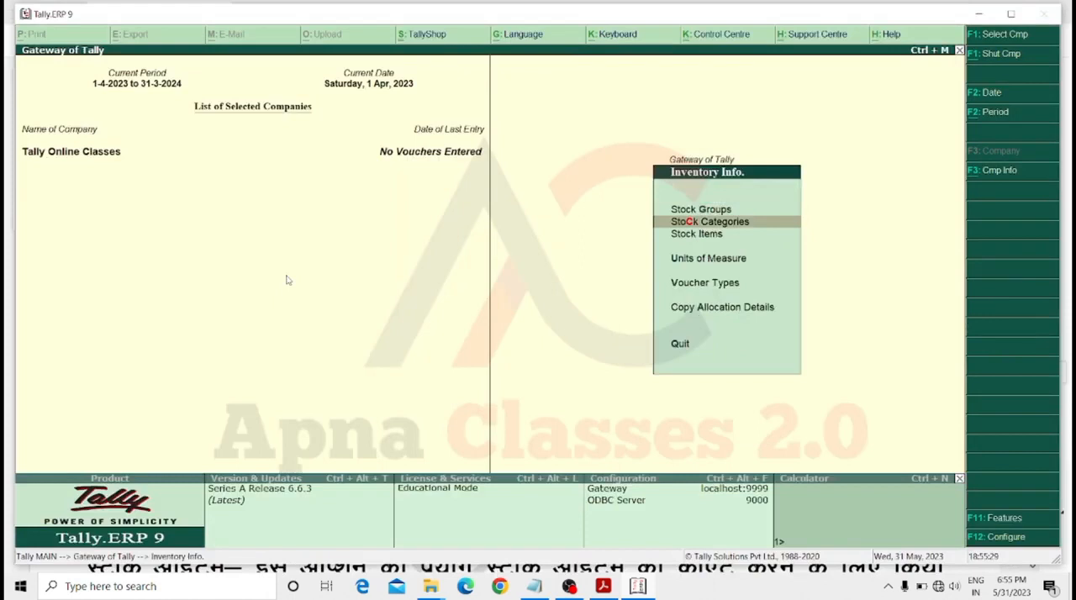
key("Return")
Create the stock categories Hp and Mi under Primary.
key("Return")
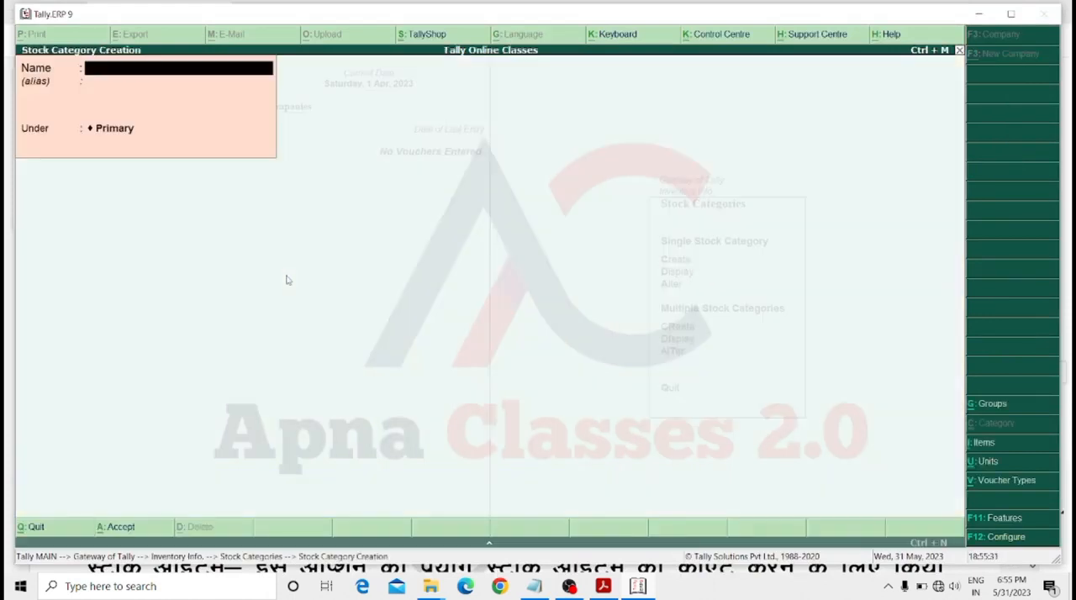
type("Dell")
key("ctrl+a")
type("Hp")
key("ctrl+a")
type("Mi")
Create the stock categories Redmi and Realme under Primary.
key("Return")
key("Return")
key("Return")
key("Return")
type("Redmi")
key("Return")
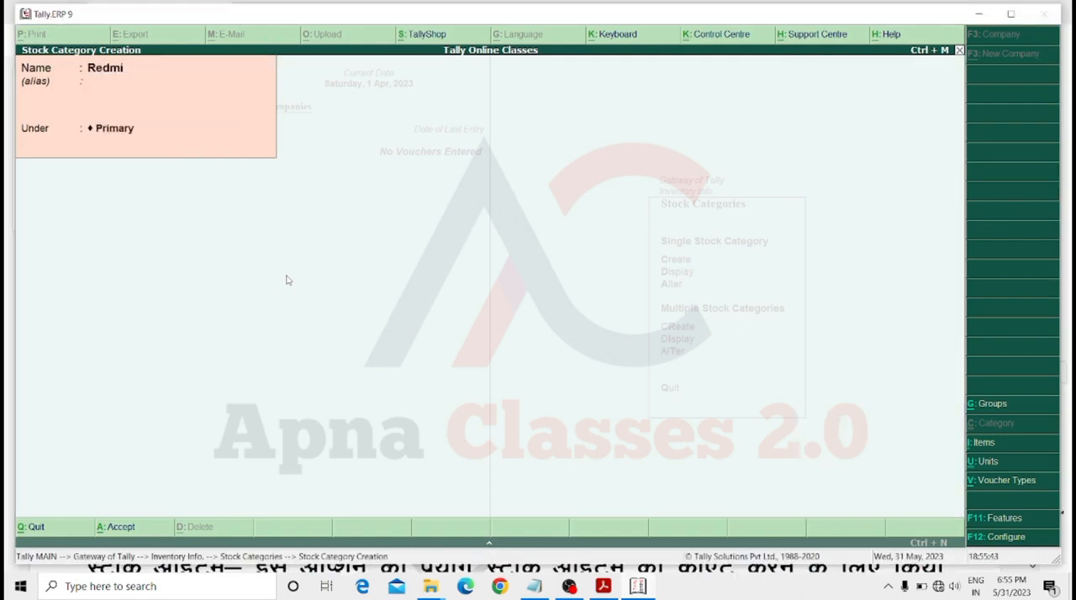
key("Return")
key("Return")
type("Rea")
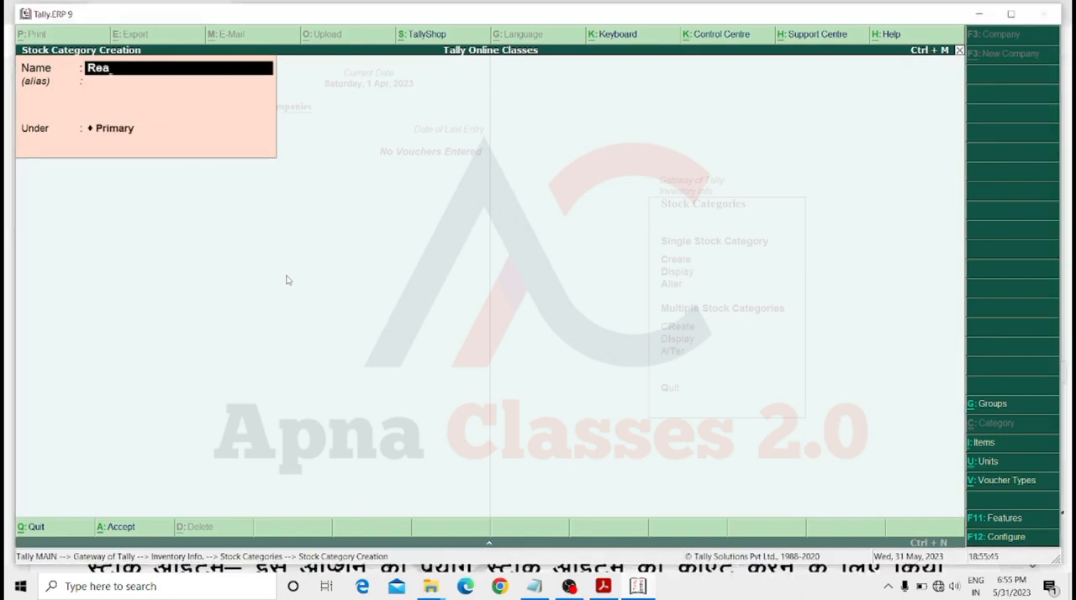
type("lme")
key("Return")
key("Return")
key("Return")
key("Return")
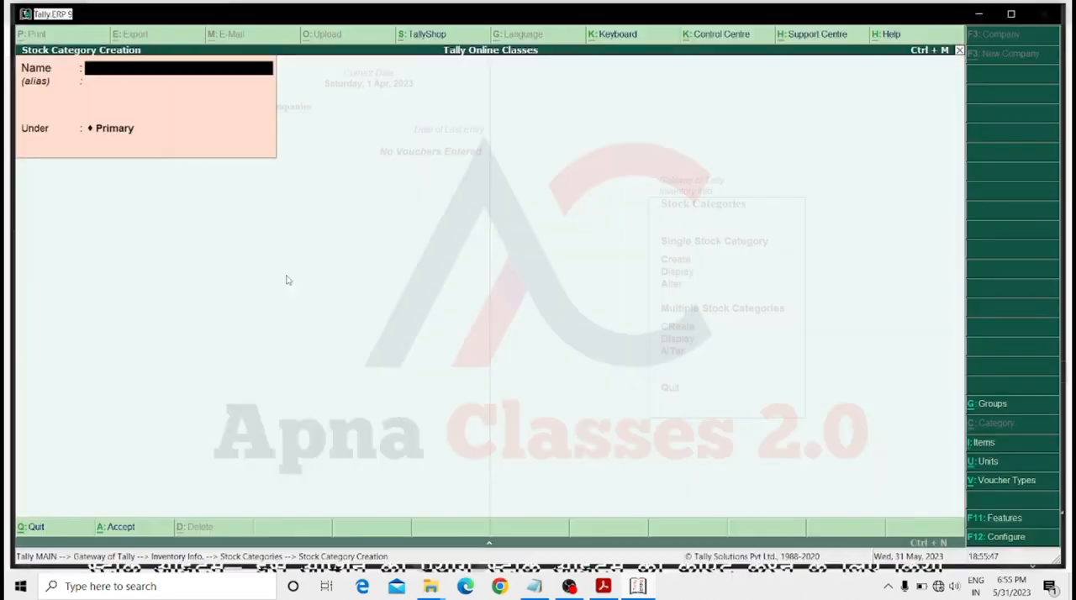
Create the stock category Vivo under Primary, quit category creation and return to the Gateway of Tally.
type("Viv")
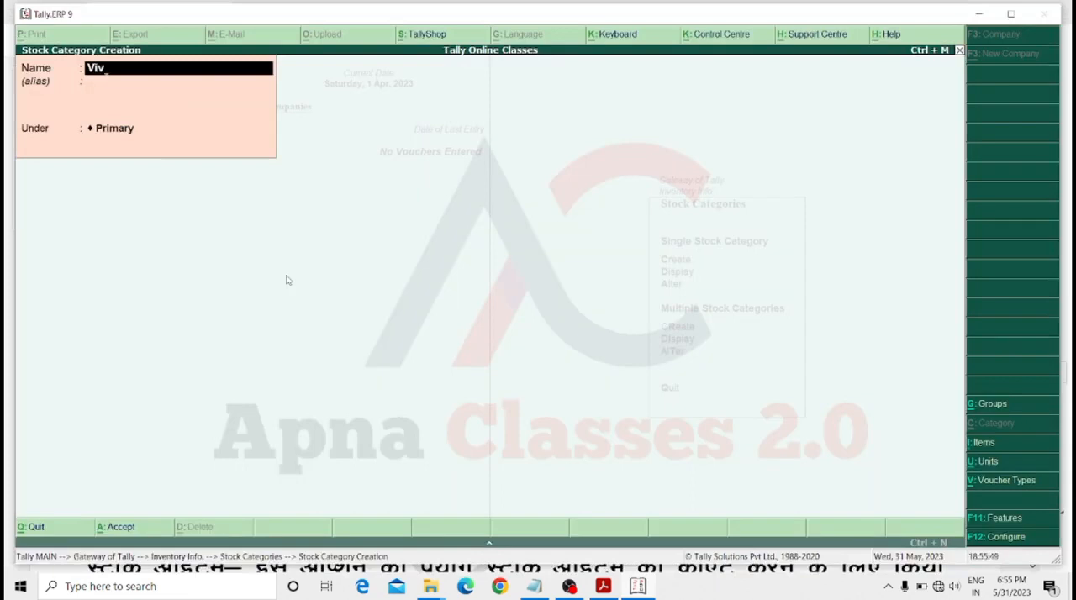
type("o")
key("Return")
key("Return")
key("Return")
key("Return")
key("Escape")
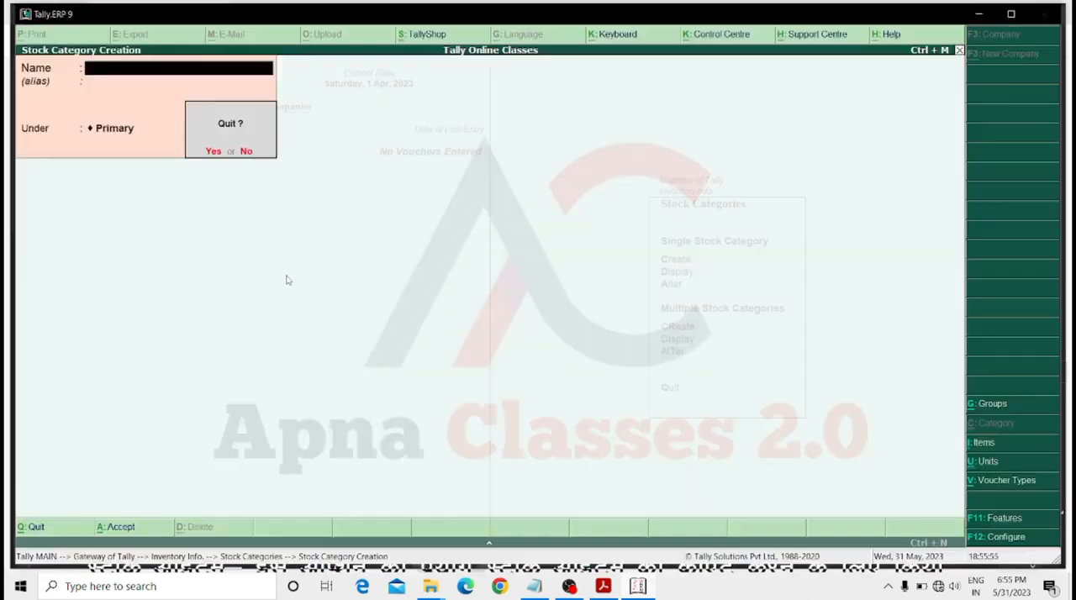
key("Return")
key("Escape")
key("Escape")
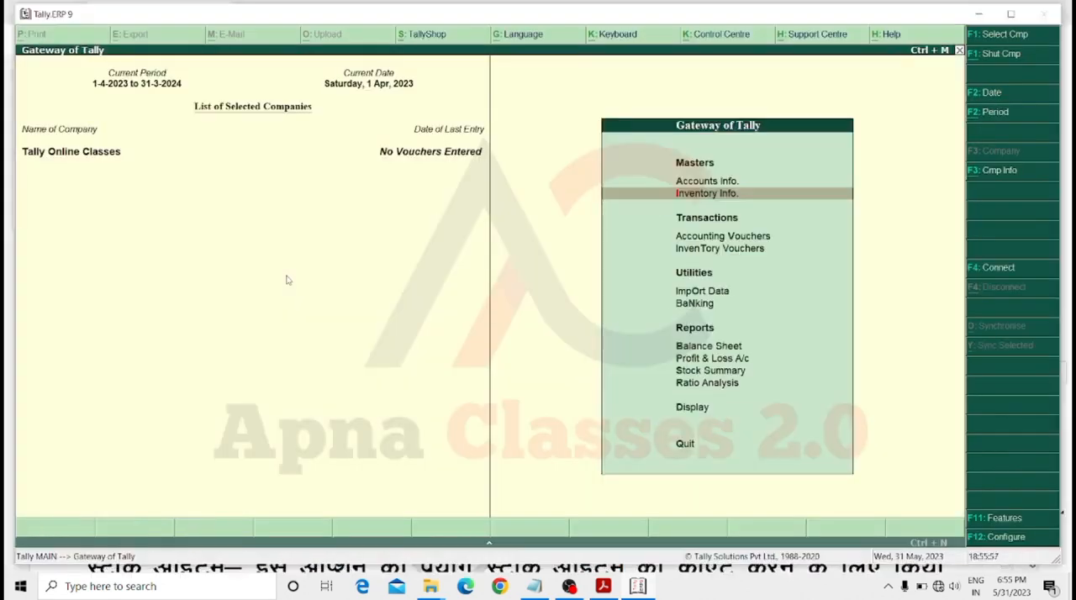
Start creating a single stock item in the inventory masters and name it Keyboard, leaving the alias blank.
key("Return")
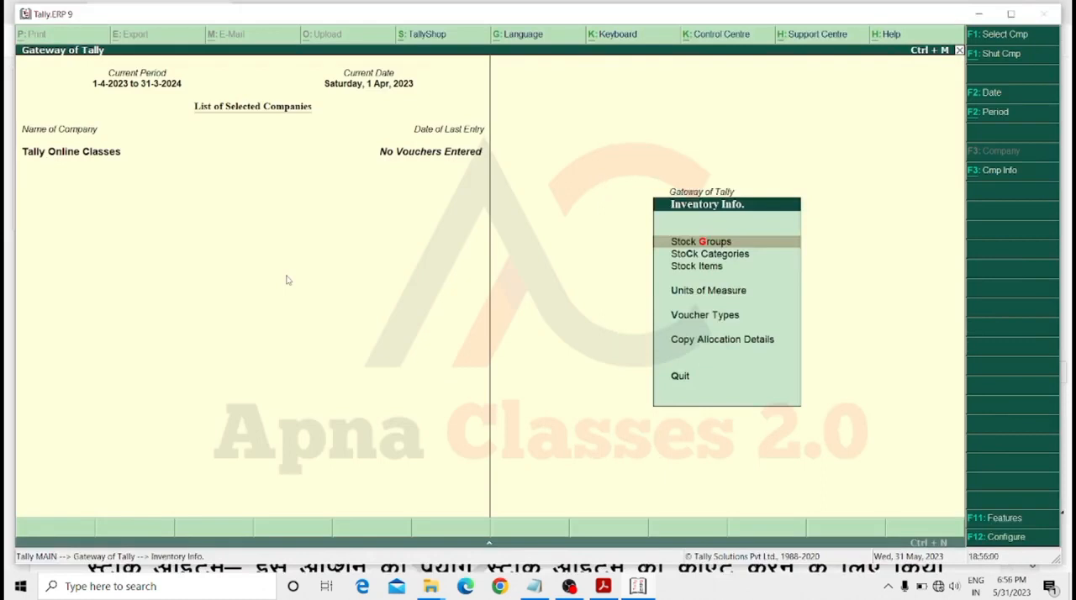
key("Down")
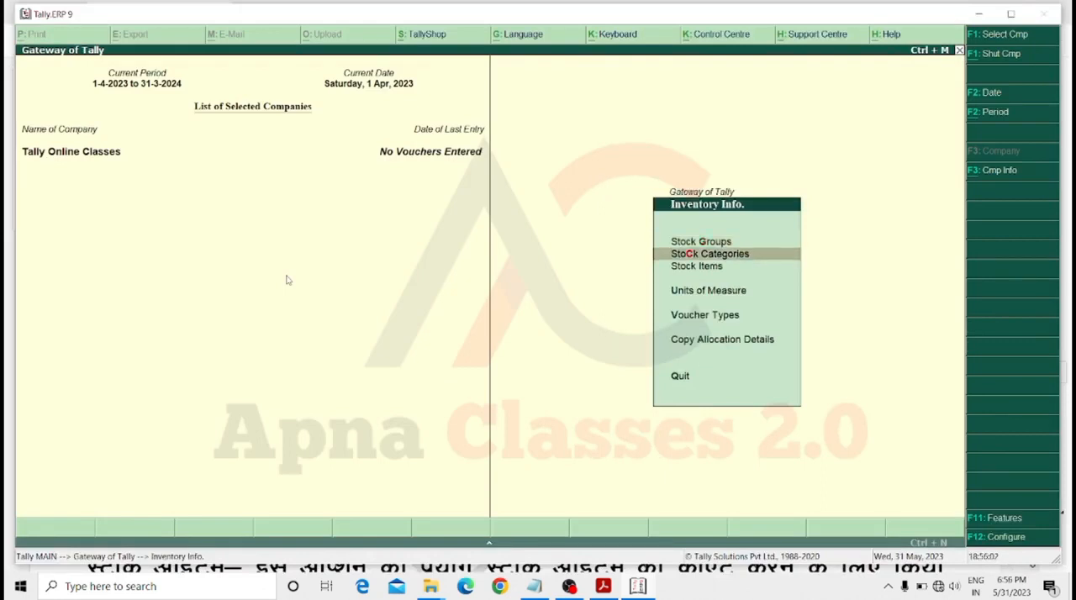
key("Down")
key("Down")
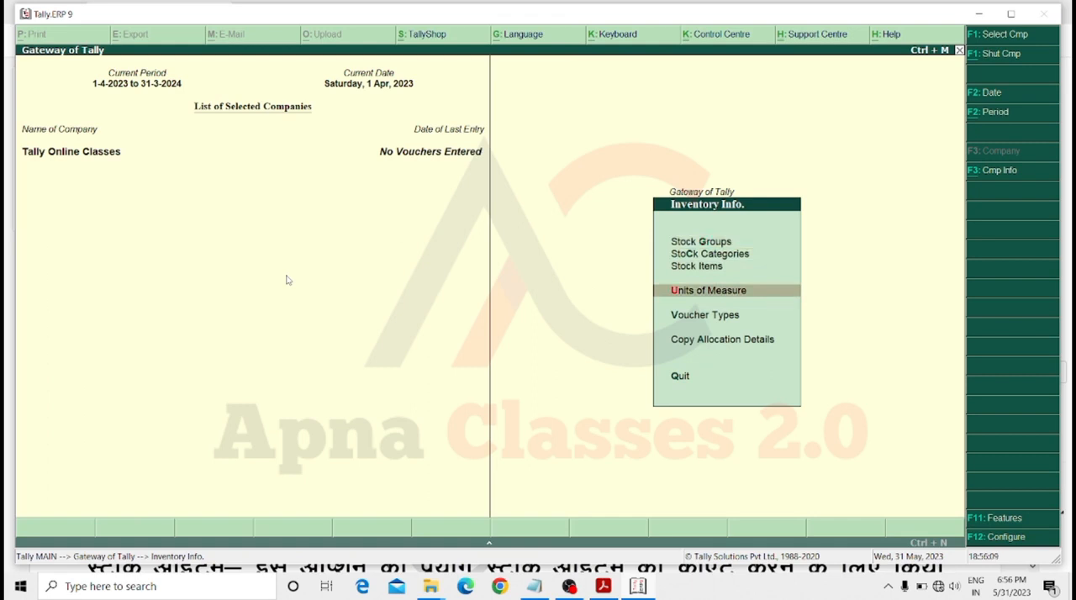
key("Up")
key("Up")
key("Down")
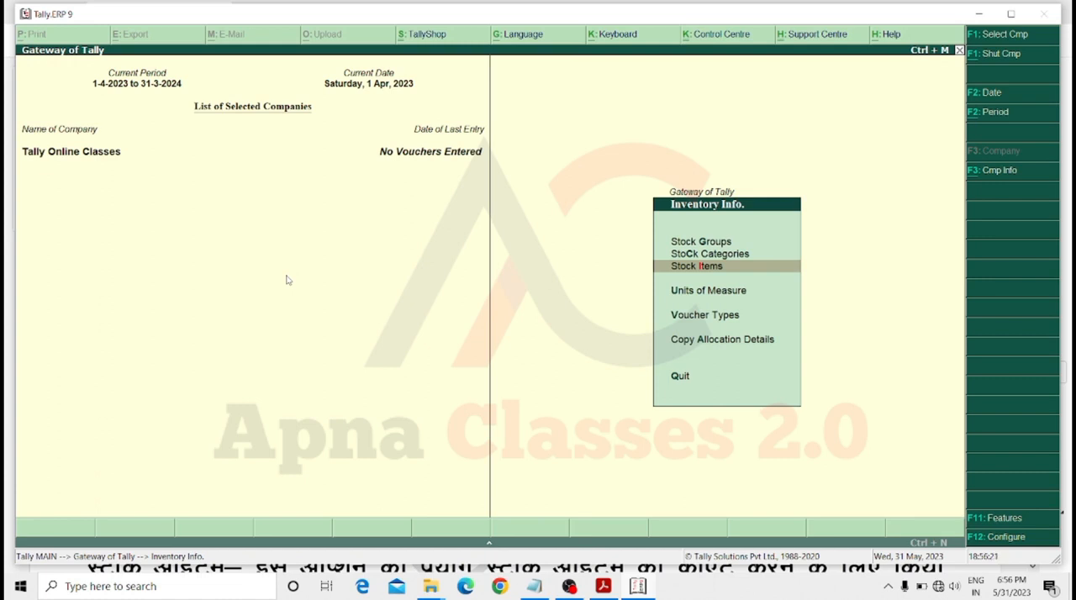
key("Return")
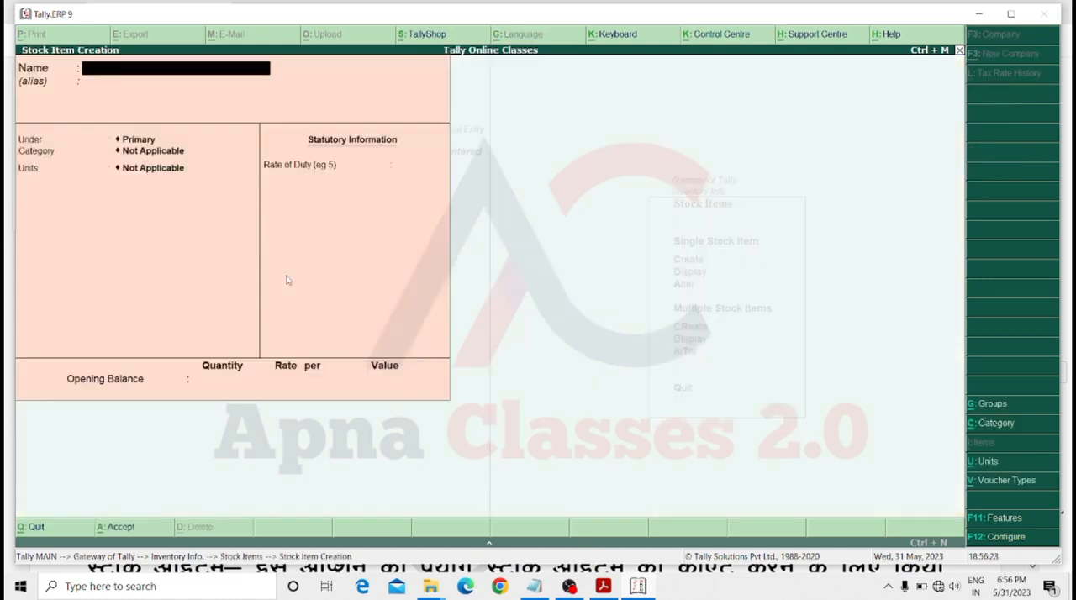
type("Keyboard")
key("Return")
key("Return")
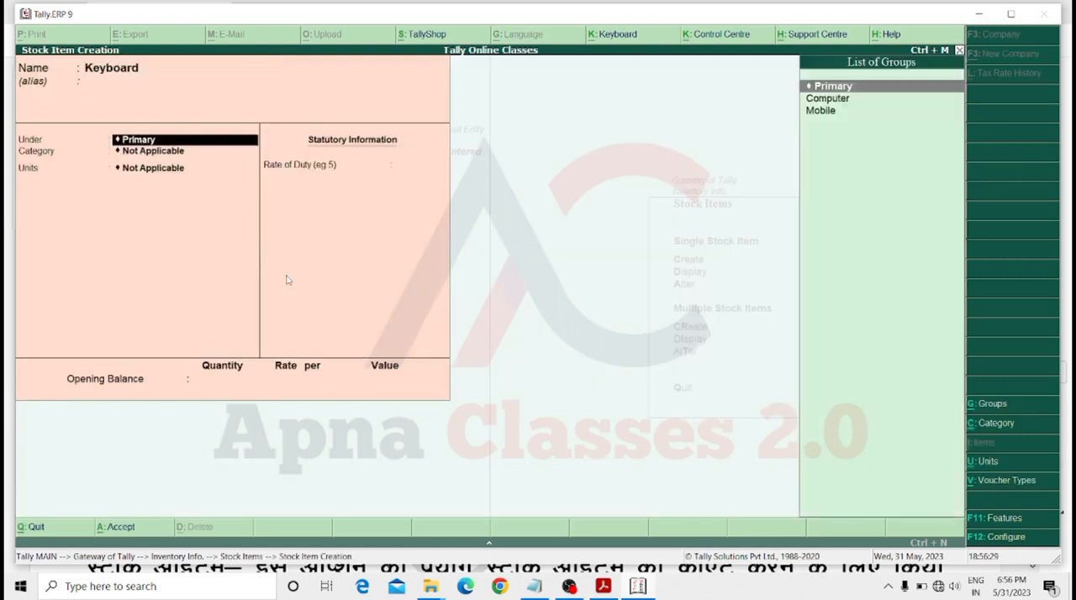
Place the Keyboard item under the Computer group with category Dell and unit pic, and save it.
key("Down")
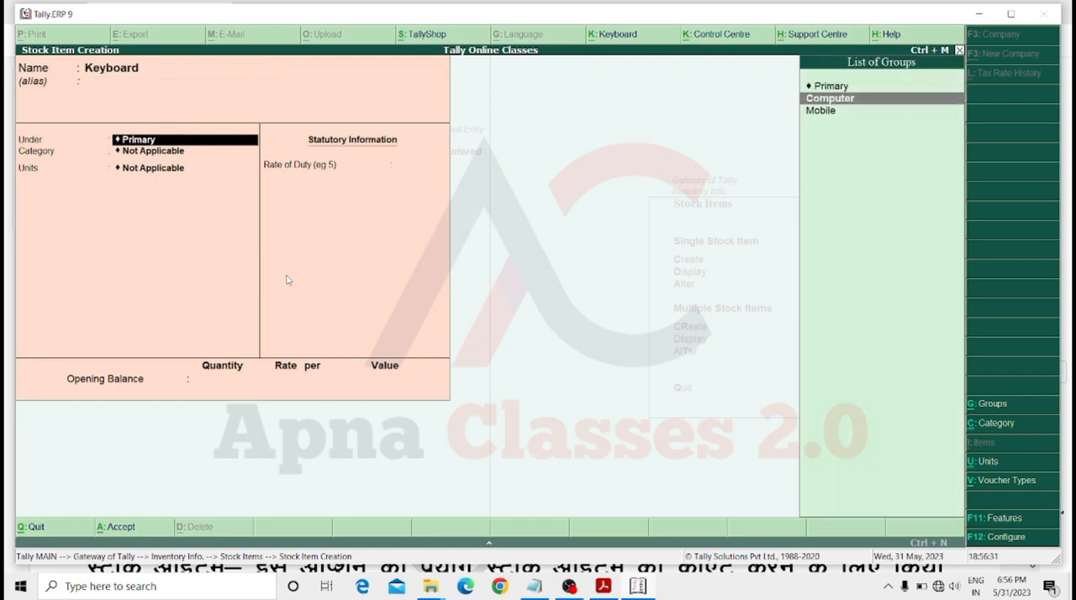
key("Return")
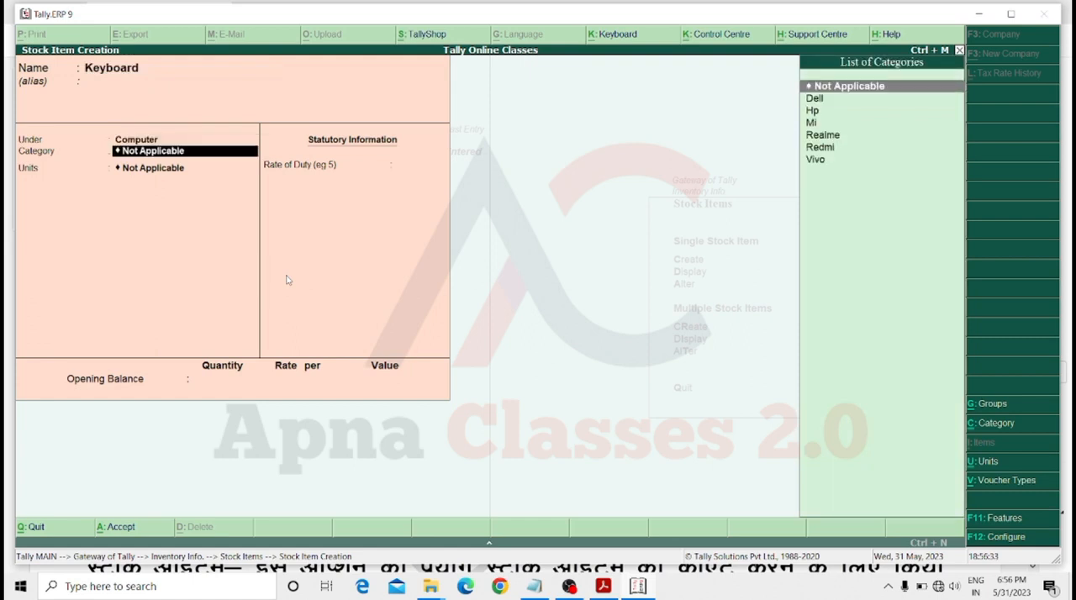
key("Down")
key("Return")
key("Down")
key("Down")
key("Down")
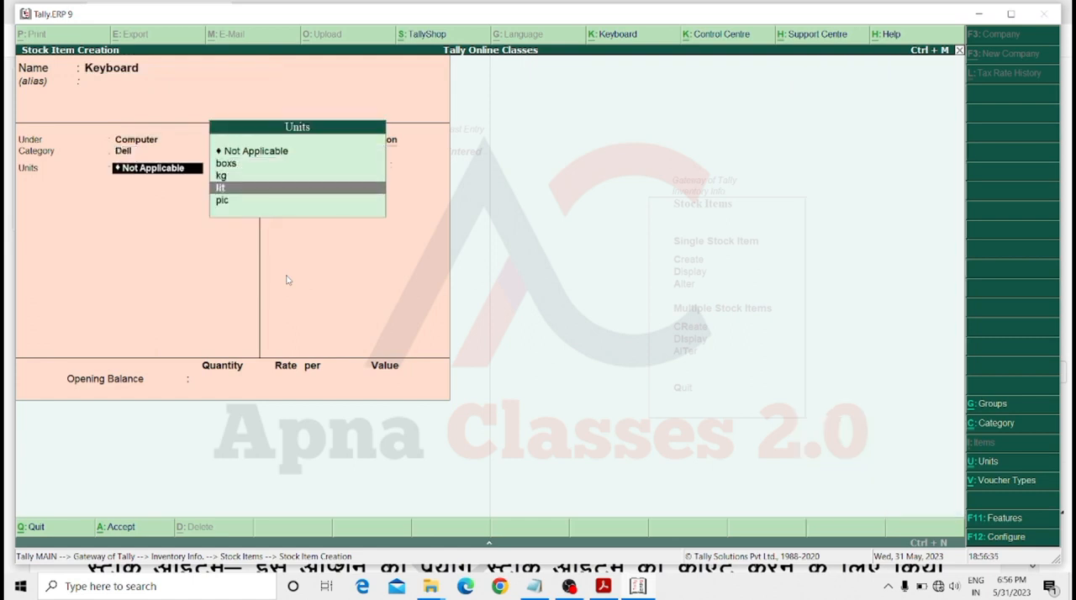
key("Down")
key("Return")
key("Return")
key("Return")
key("Return")
key("Return")
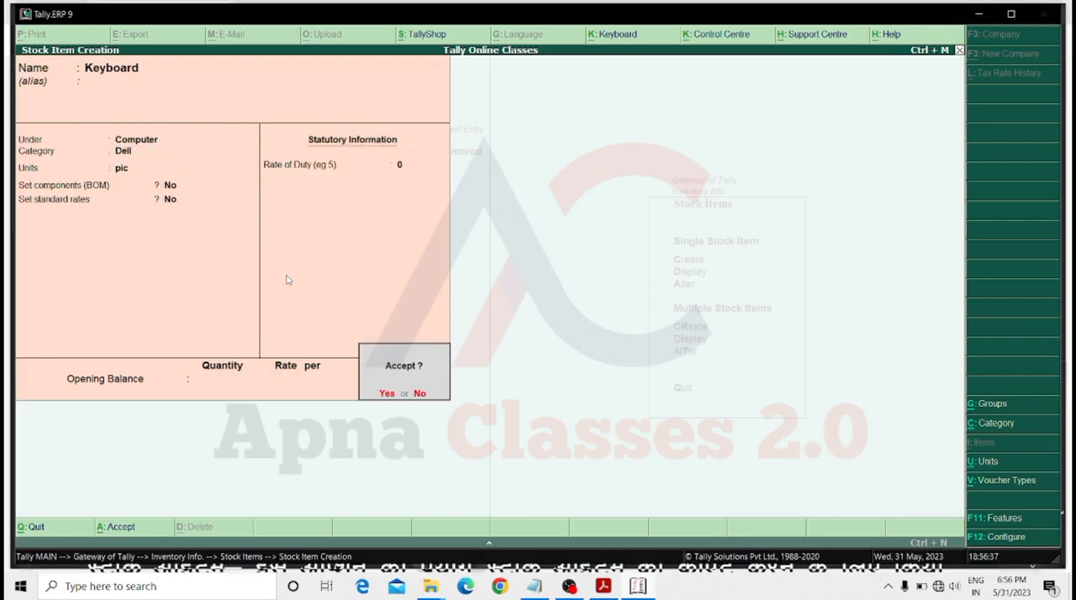
Create the stock item Mouse under Computer with category Hp and unit pic.
key("Return")
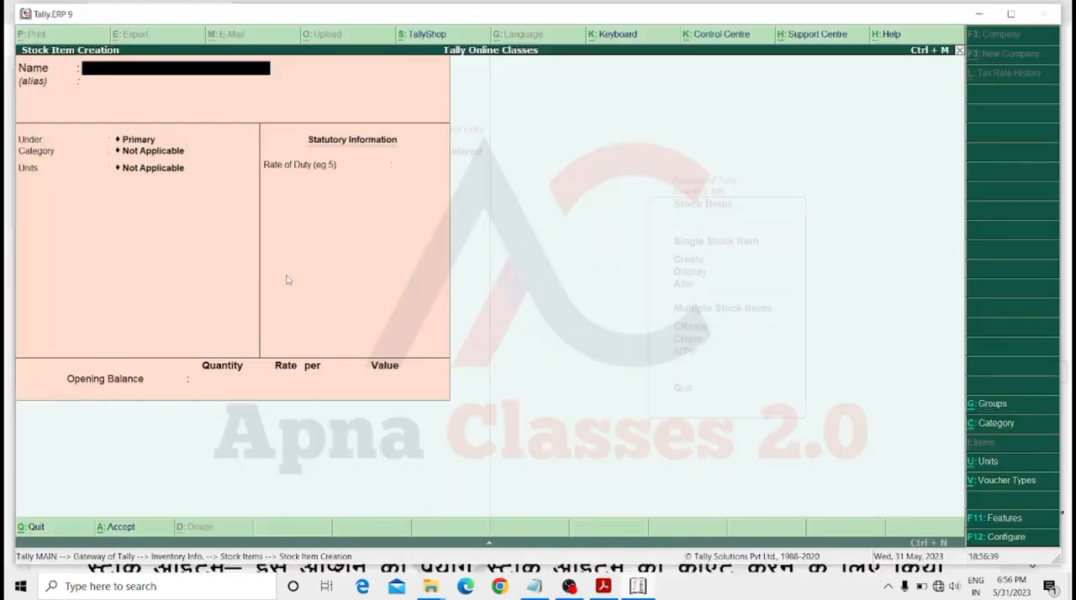
type("Mouse")
key("Return")
key("Return")
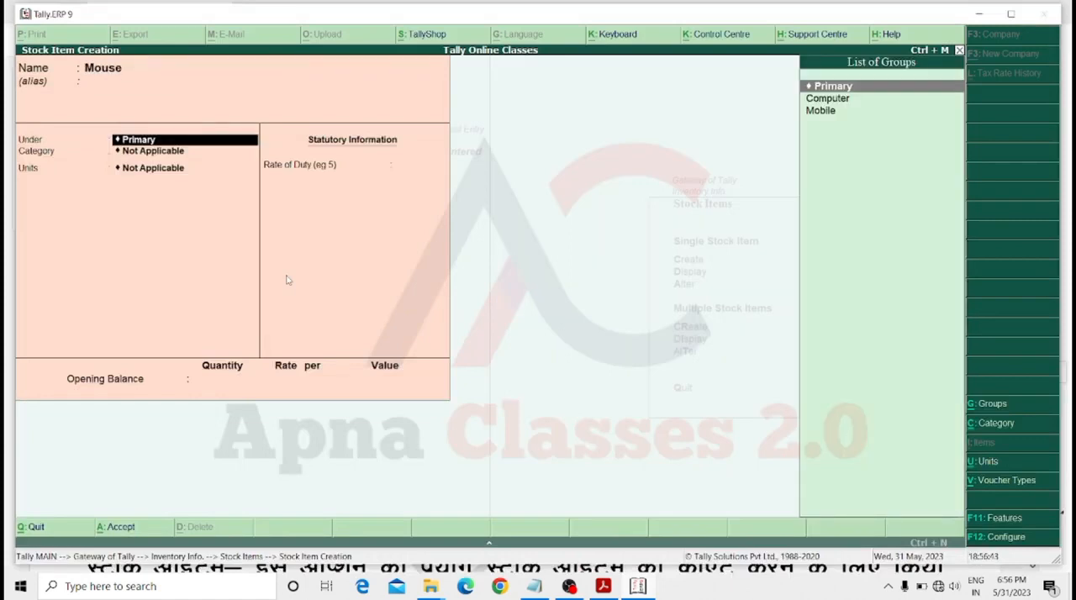
key("Down")
key("Return")
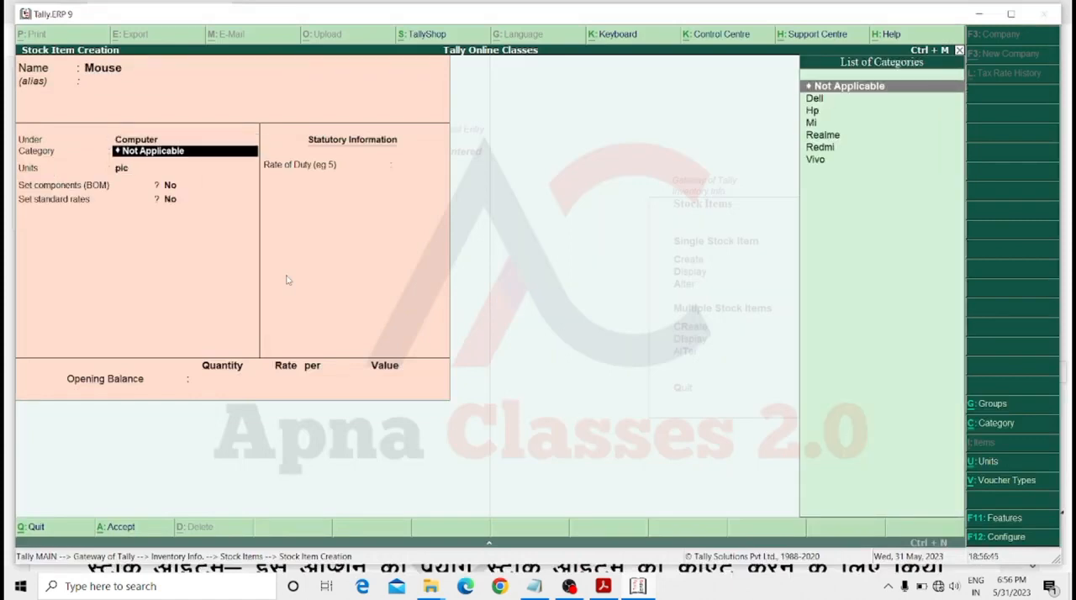
key("Down")
key("Down")
key("Return")
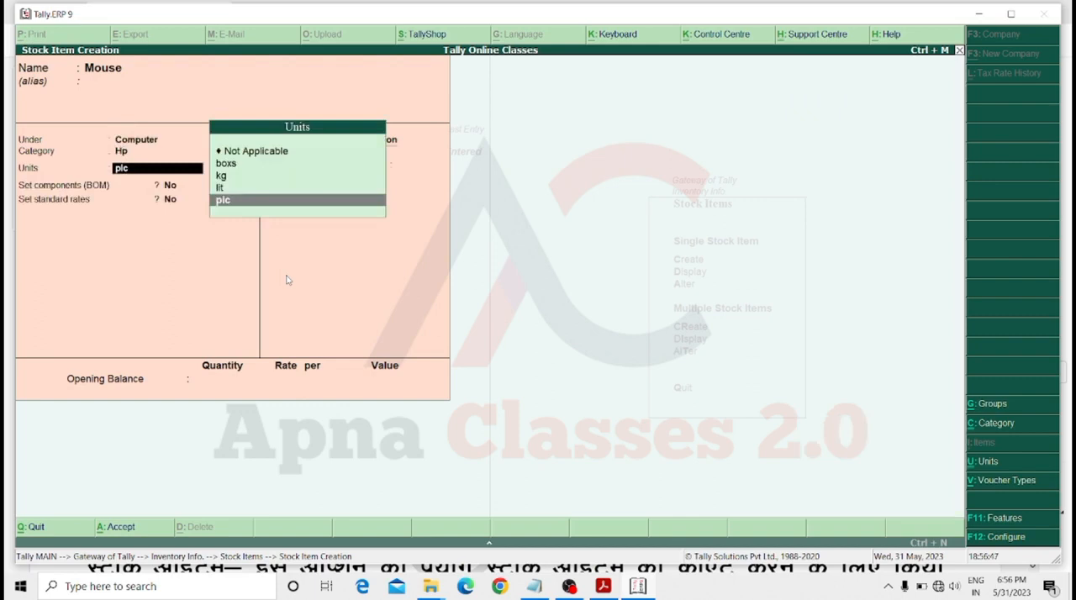
key("Return")
key("Return")
key("Return")
key("Return")
key("Return")
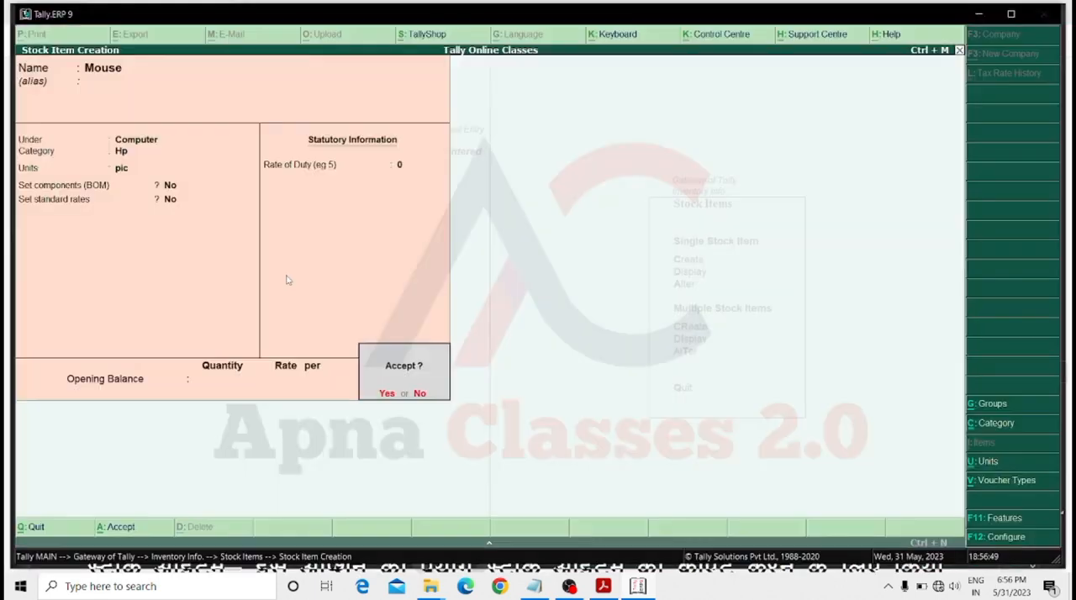
key("Return")
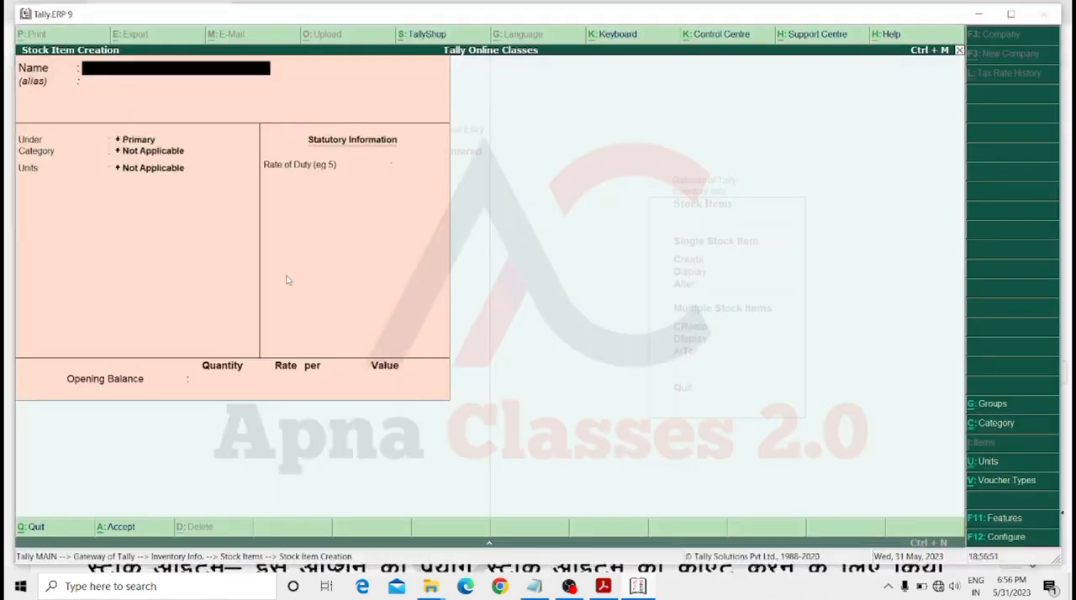
Name the new stock item Redmi 10 and place it under the Mobile group.
type("Redmi 10")
key("Return")
key("Return")
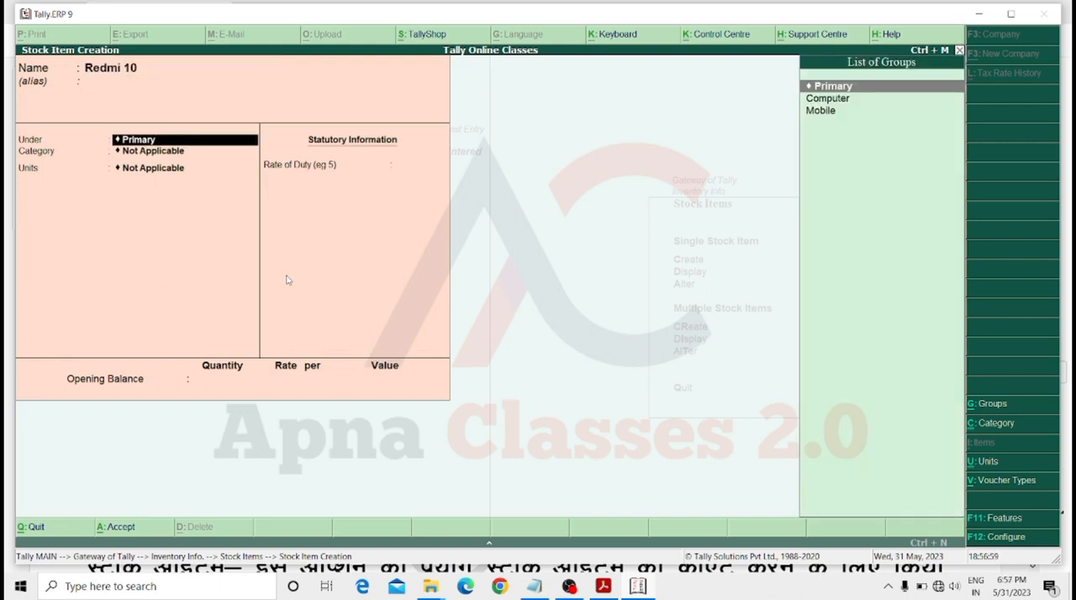
key("Down")
key("Down")
key("Return")
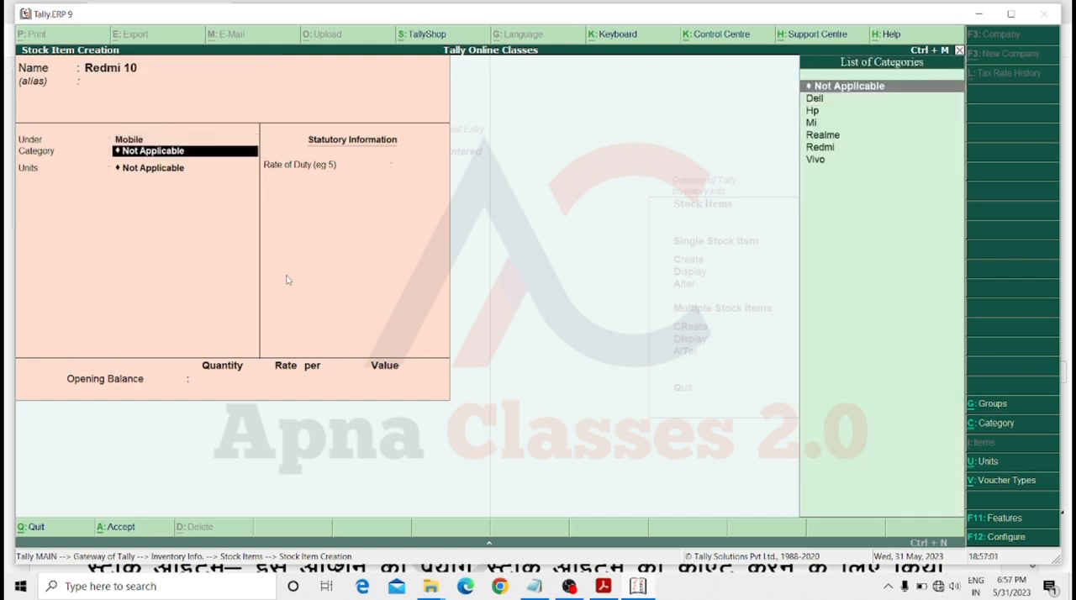
Assign the Redmi 10 item the category Redmi and unit pic, and save it.
key("Down")
key("Down")
key("Down")
key("Down")
key("Down")
key("Return")
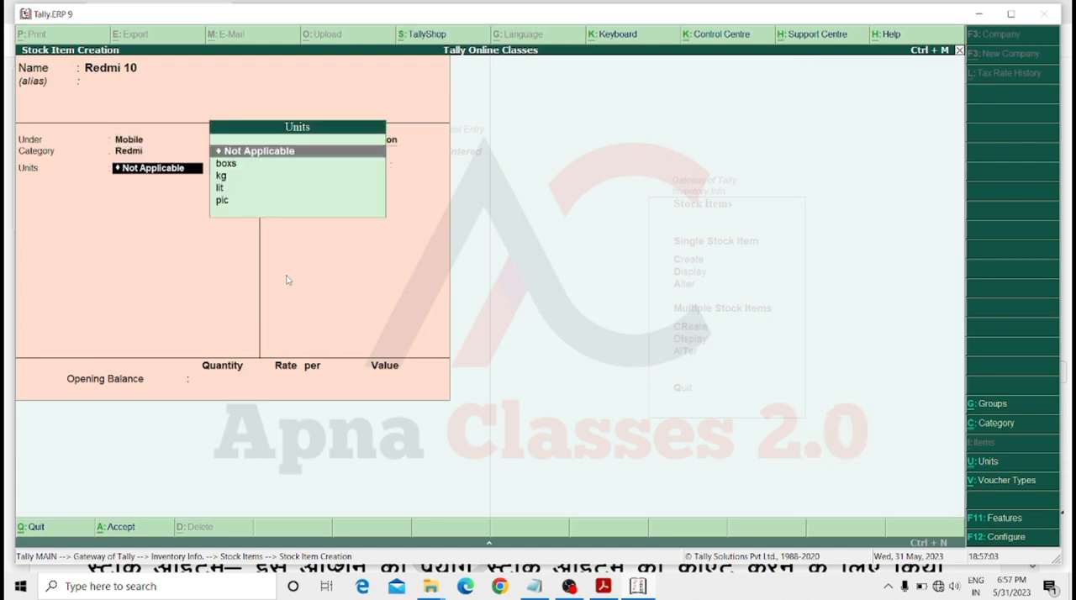
key("Down")
key("Down")
key("Down")
key("Up")
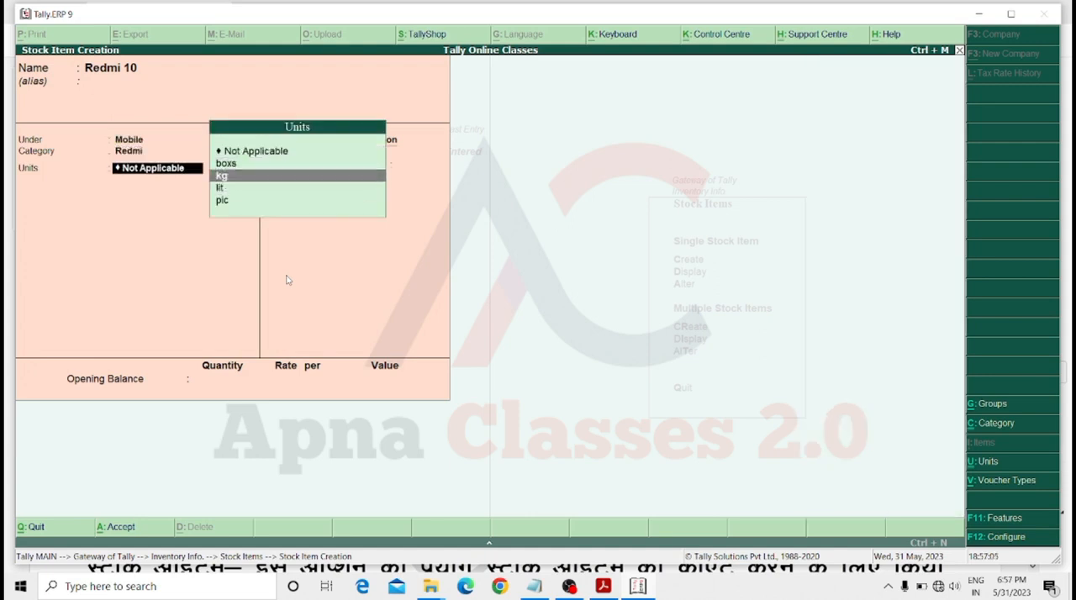
key("Down")
key("Down")
key("Return")
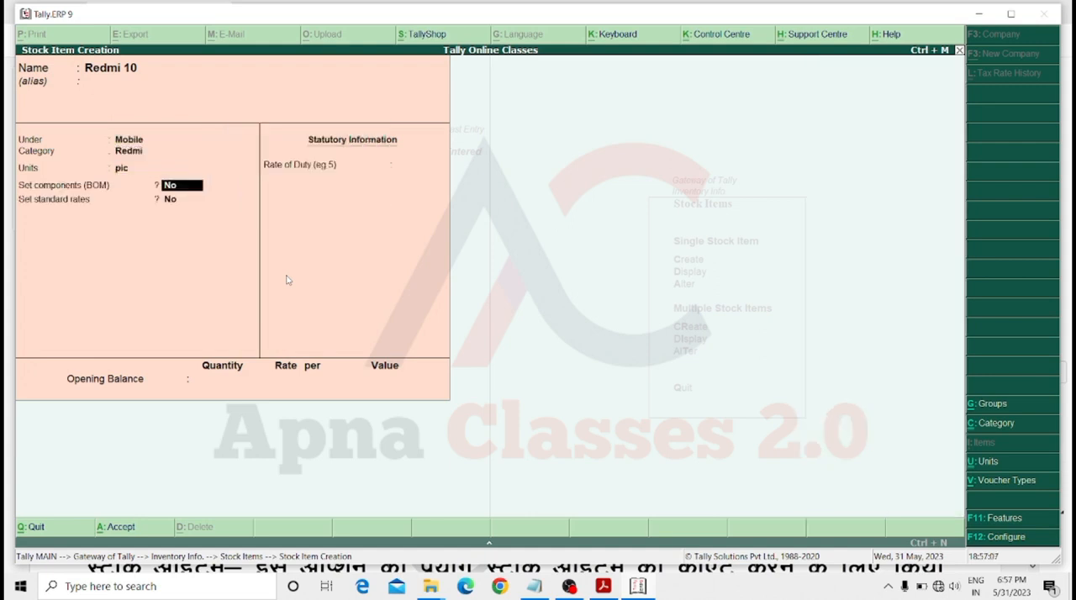
key("Return")
key("Return")
key("Return")
key("Return")
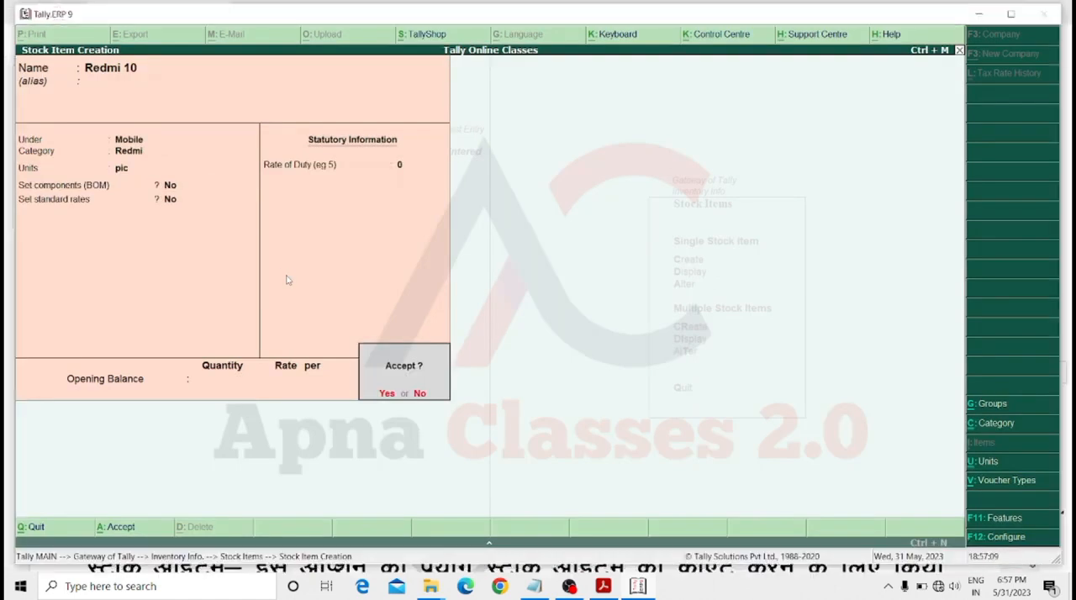
key("Return")
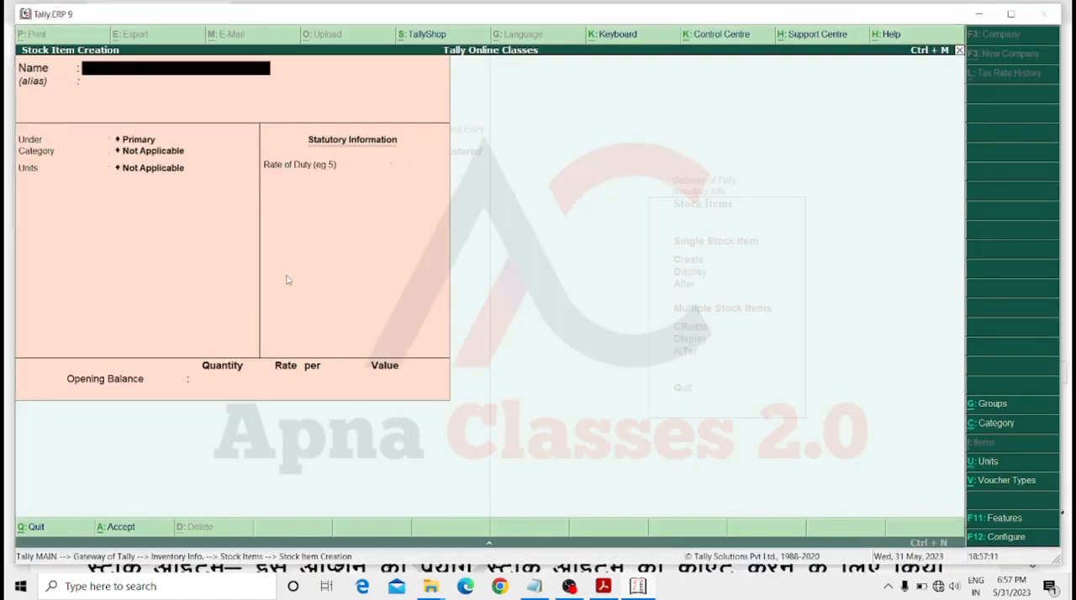
Name the new stock item Mobile Cover and place it under the Mobile group.
type("Mobile cover")
key("Return")
key("Return")
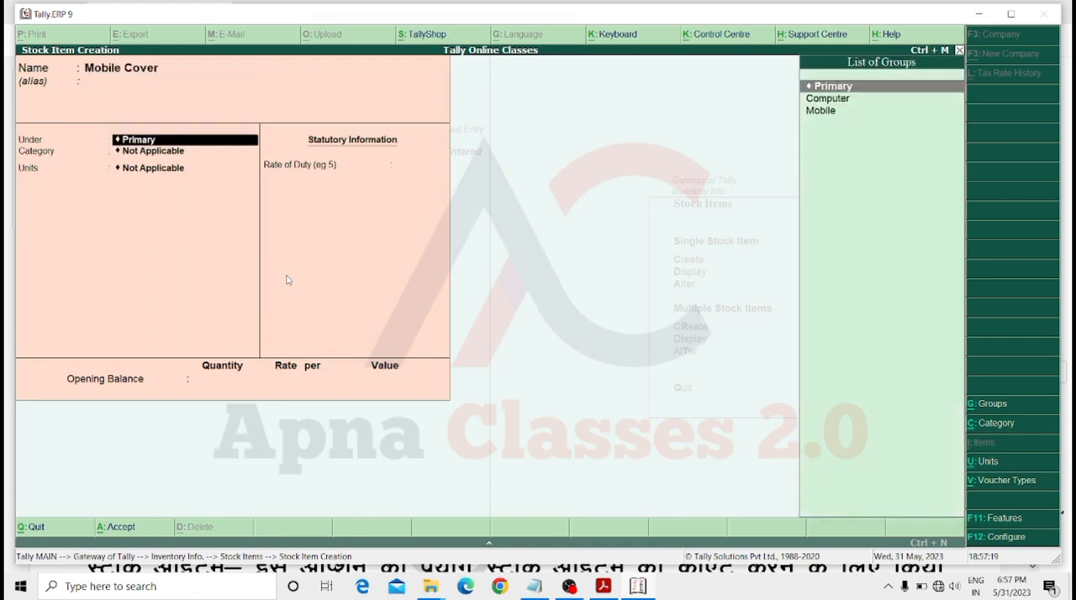
key("Down")
key("Down")
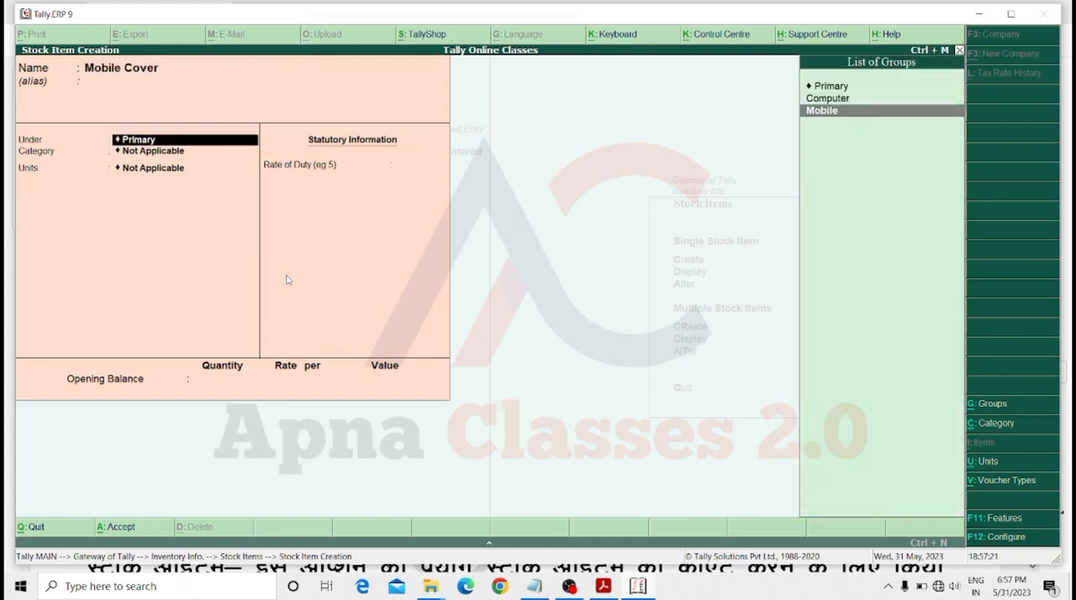
key("Return")
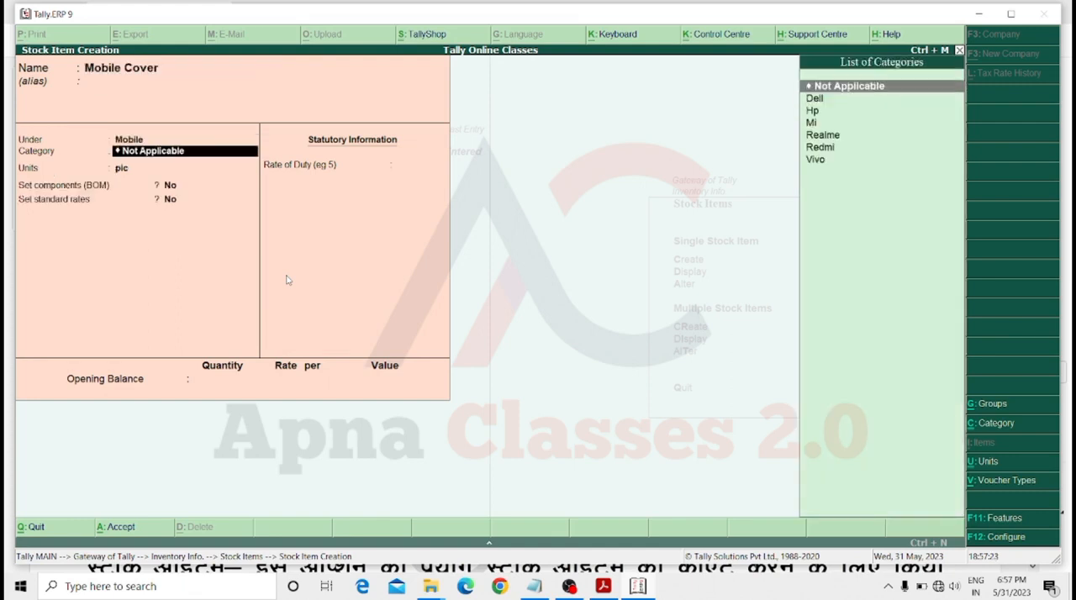
Assign the Mobile Cover item the category Vivo and unit pic, and save it.
key("Down")
key("Down")
key("Down")
key("Down")
key("Up")
key("Up")
key("Down")
key("Down")
key("Down")
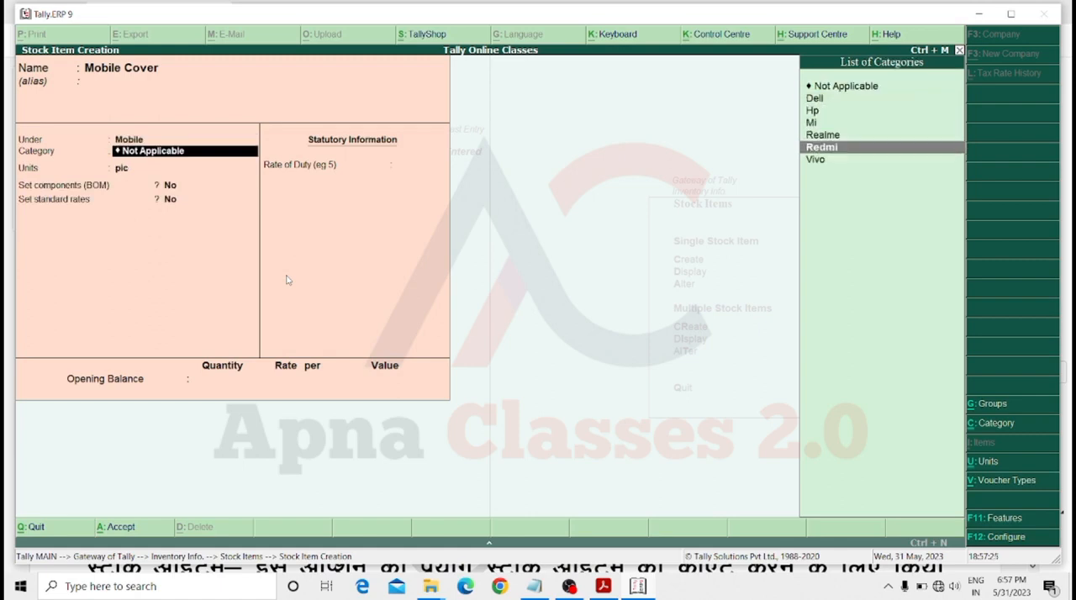
key("Down")
key("Return")
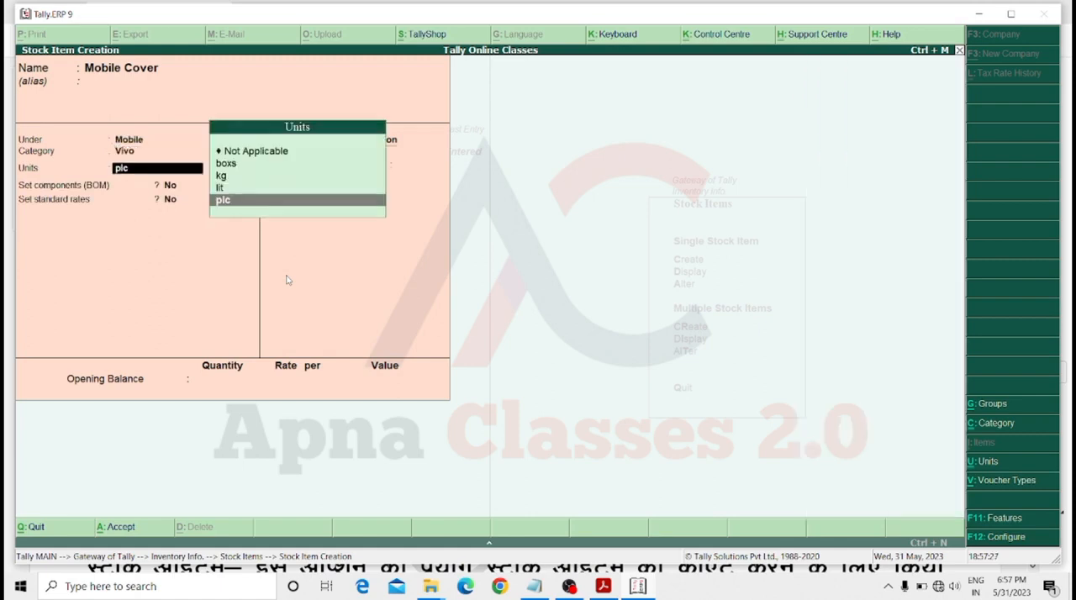
key("Return")
key("Return")
key("Return")
key("Return")
key("Return")
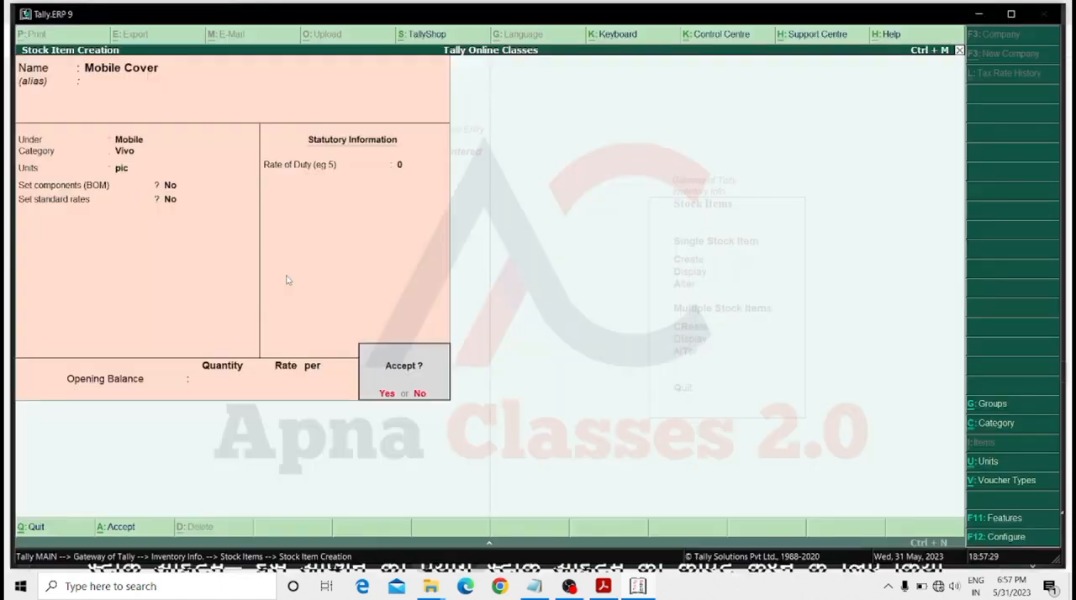
key("Return")
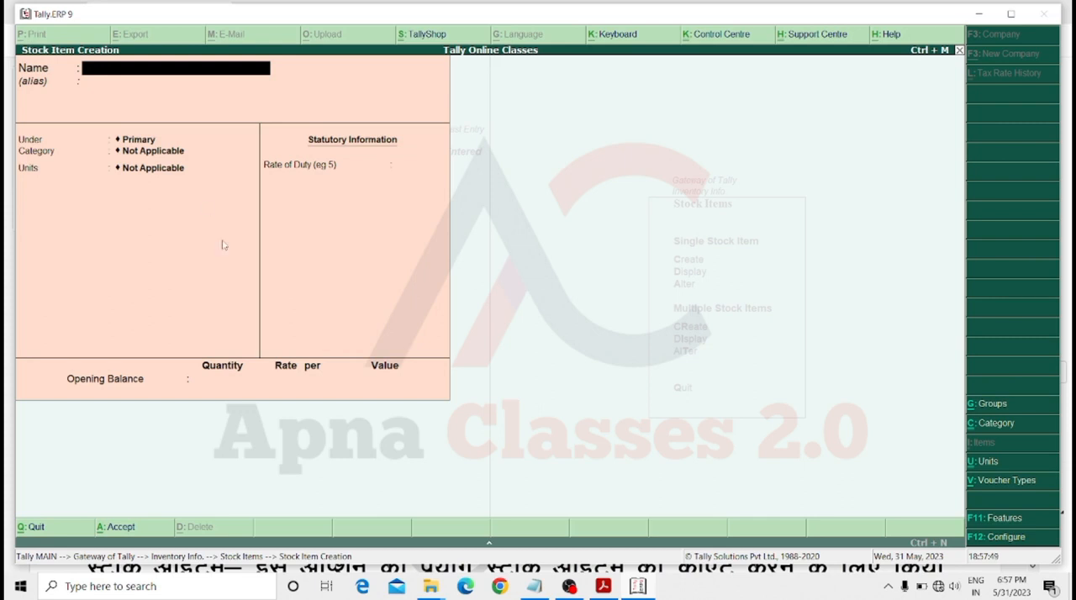
Quit stock item creation back to the Gateway of Tally and reopen single stock item creation.
key("Escape")
key("Return")
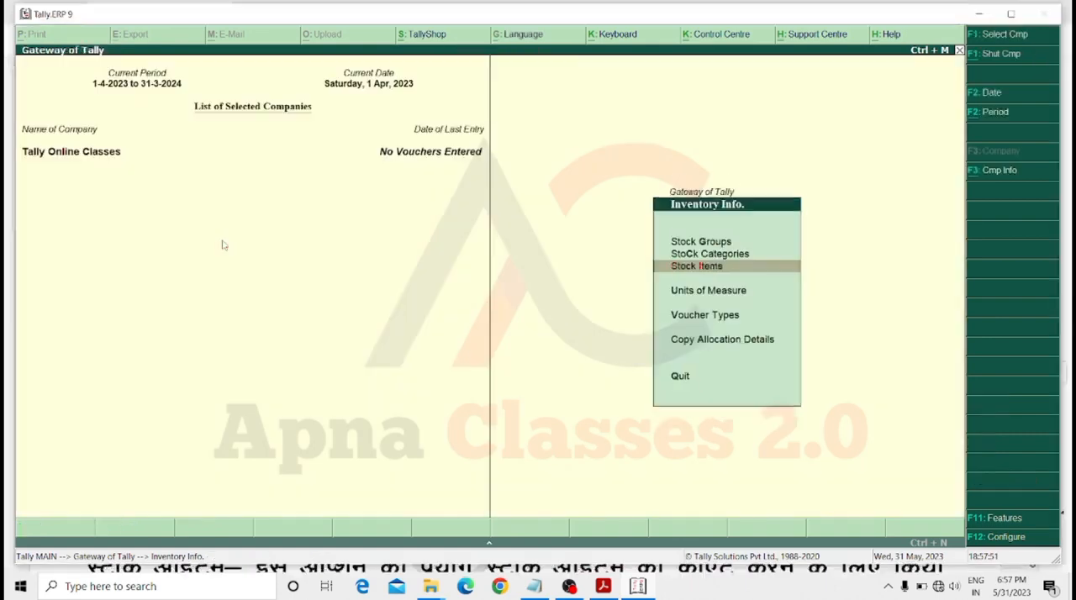
key("Escape")
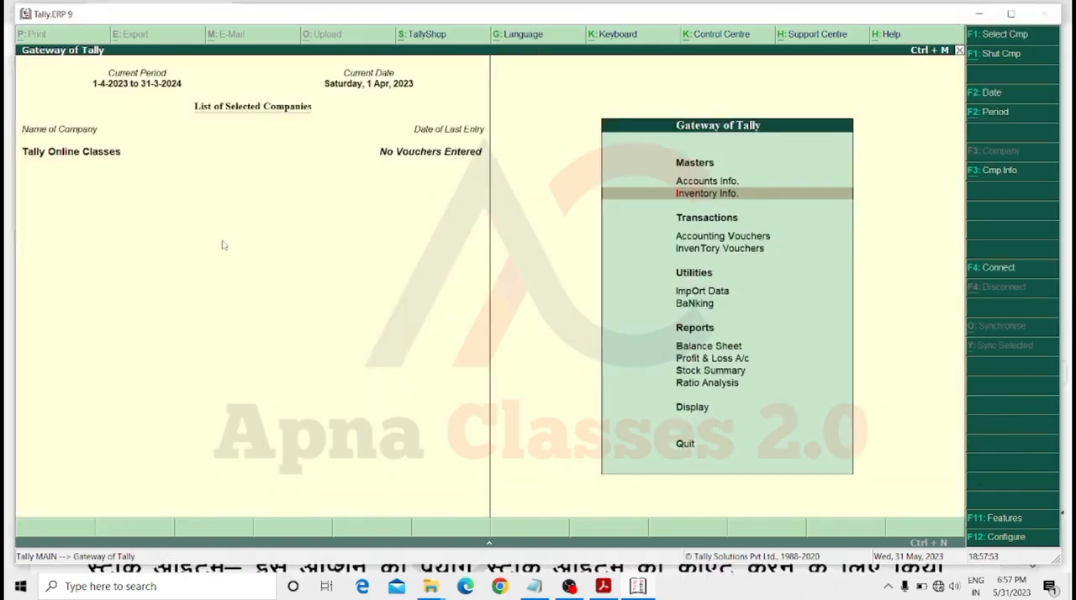
key("Return")
key("Down")
key("Down")
key("Return")
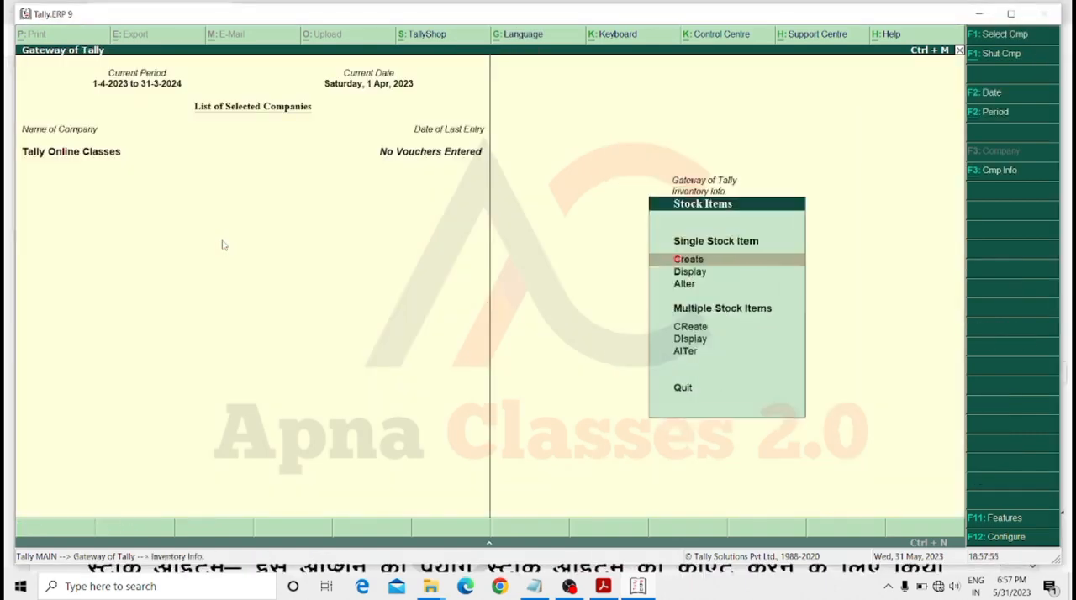
key("Return")
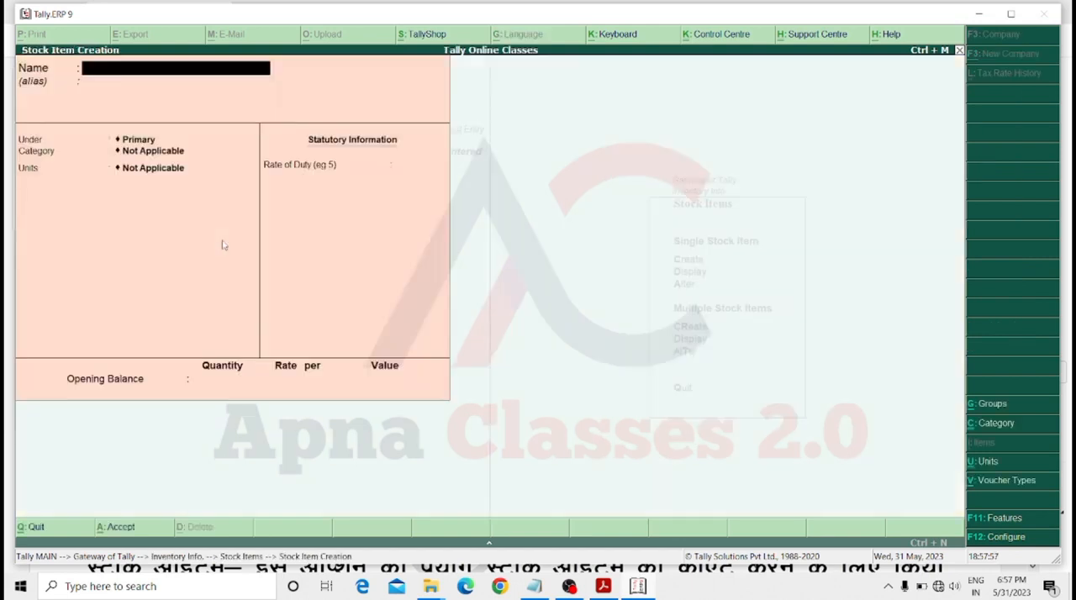
Name the new stock item Monitor and place it under the Computer group.
type("Monitor")
key("Return")
key("Down")
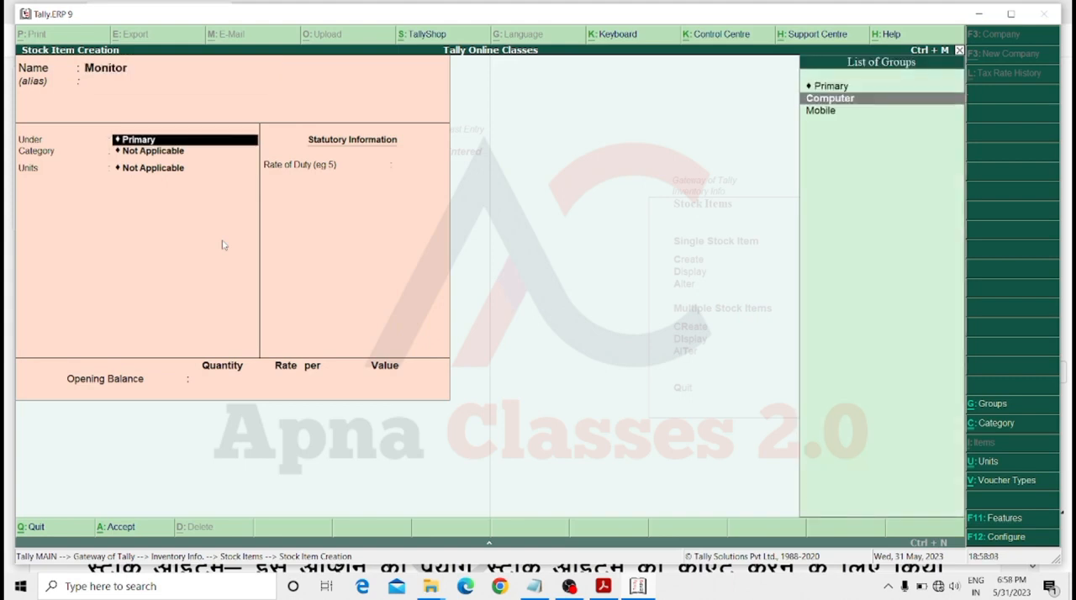
key("Return")
Assign the Monitor item the category Dell and unit pic, and save it.
key("Down")
key("Down")
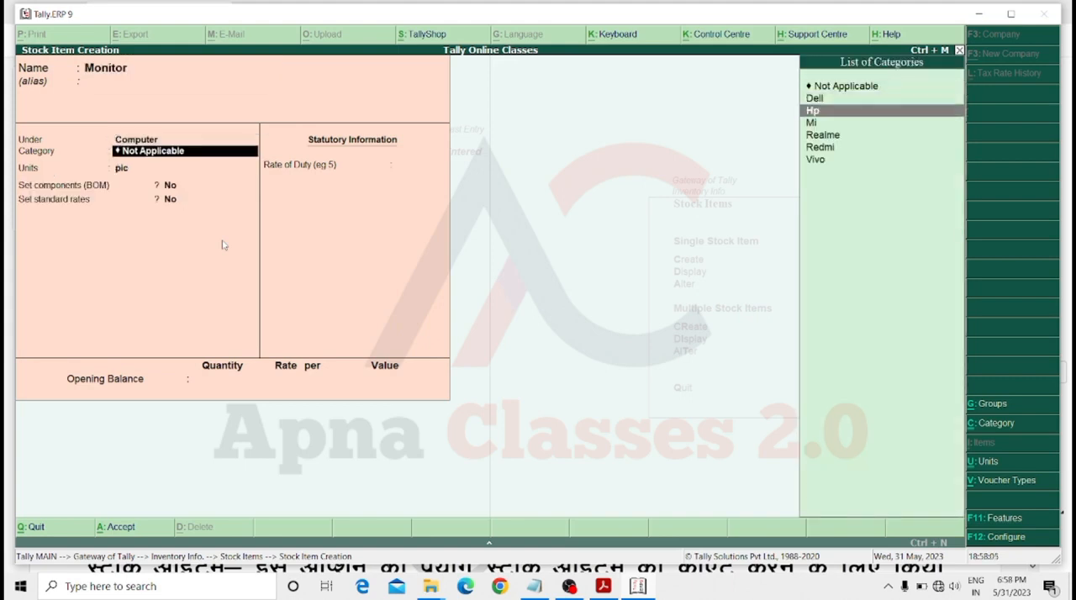
key("Down")
key("Up")
key("Up")
key("Return")
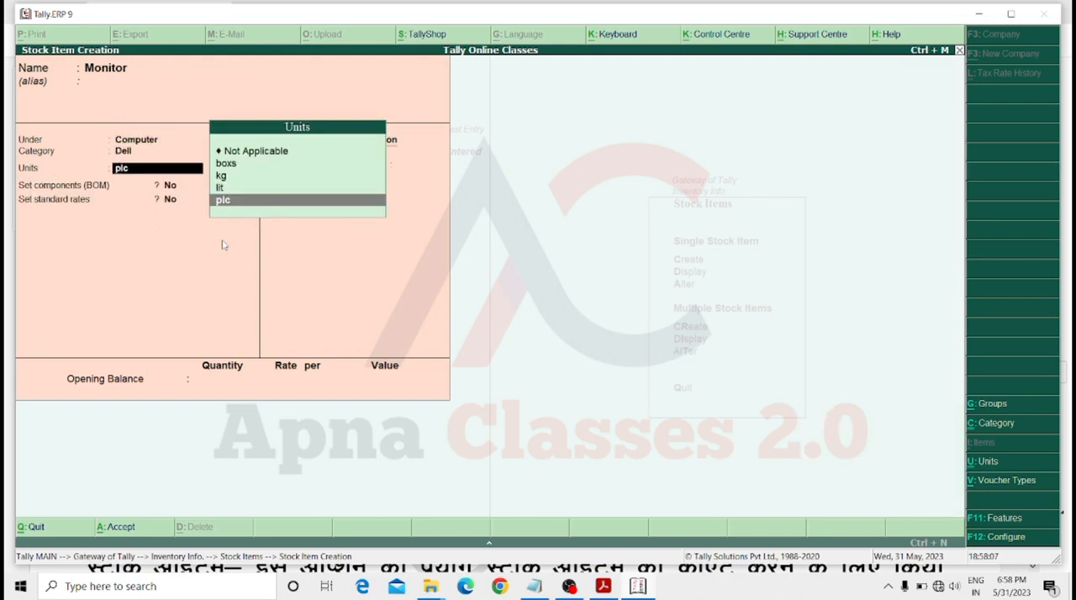
key("Return")
key("Return")
key("Return")
key("Return")
key("ctrl+a")
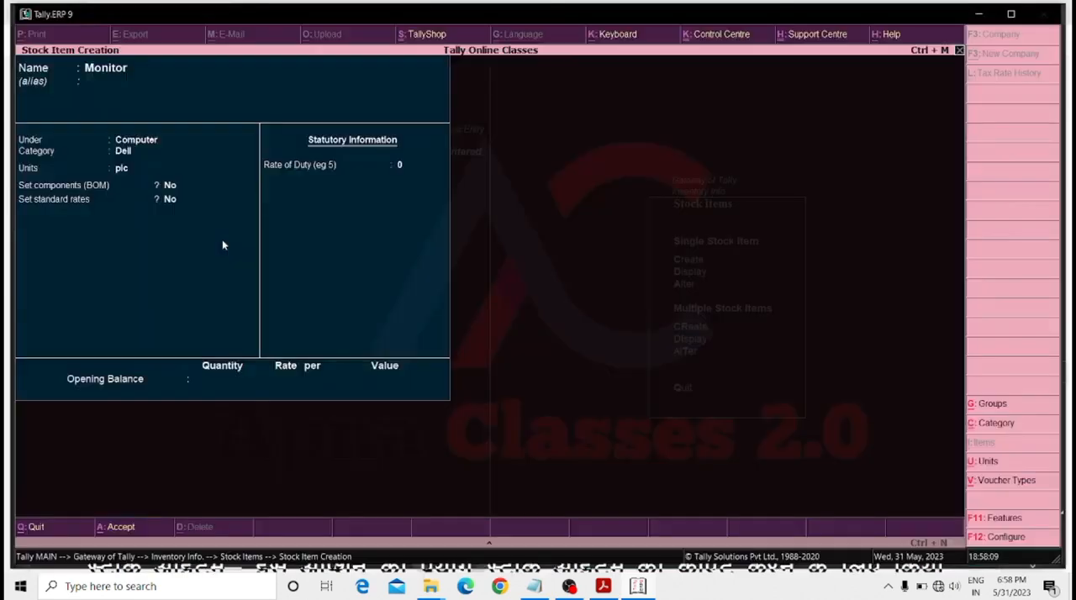
key("Return")
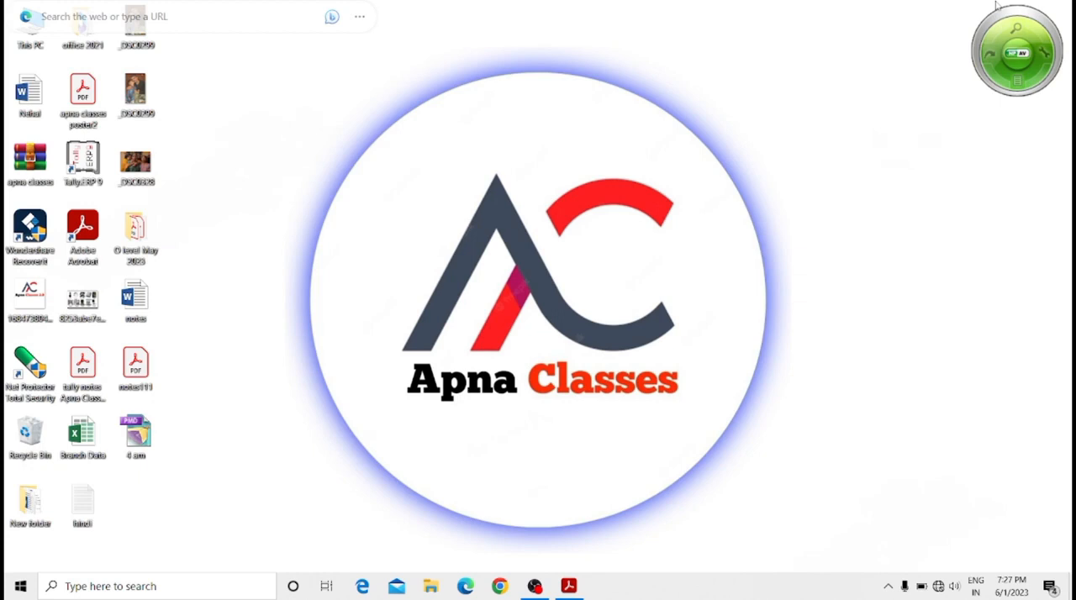
Switch to Adobe Acrobat and view the voucher types section of the tally notes.
left_click(569, 586)
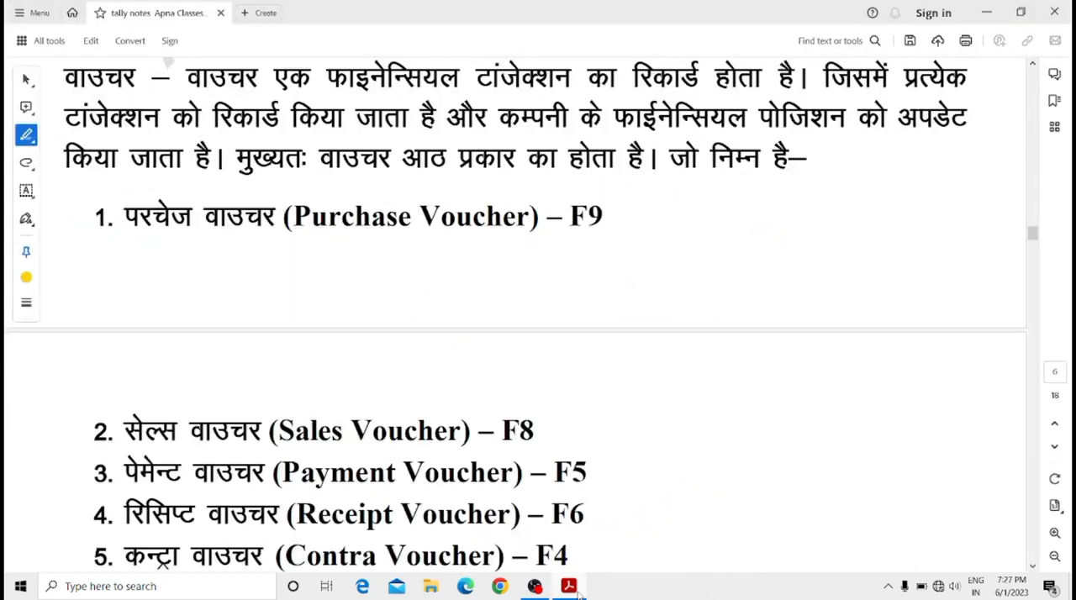
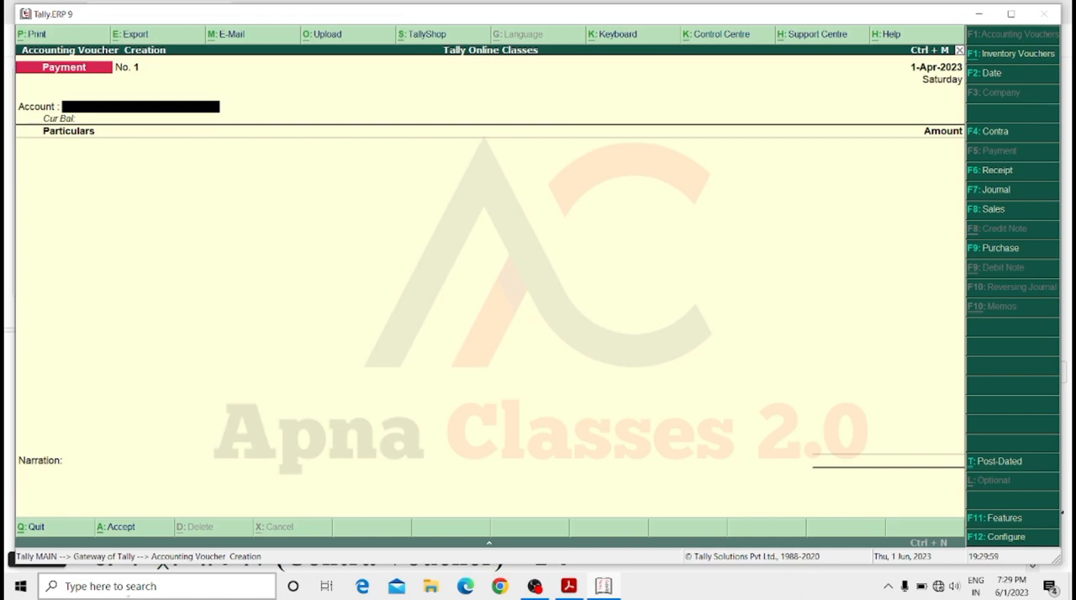
Start a purchase voucher with Lg Compnay as the party, default supplier details and Purchase A/c as the purchase ledger.
key("F9")
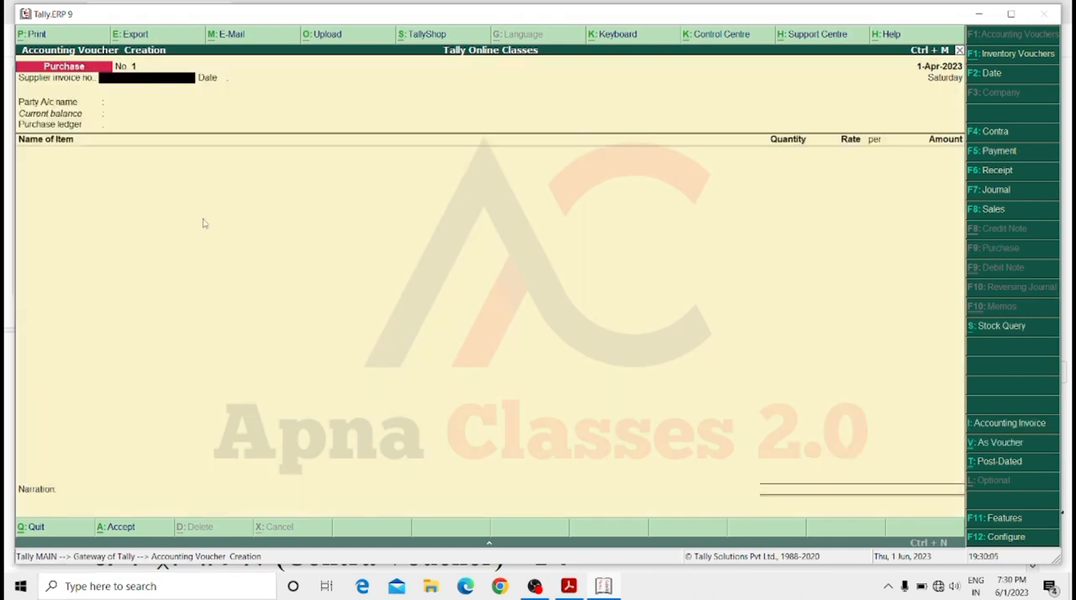
key("Return")
key("Return")
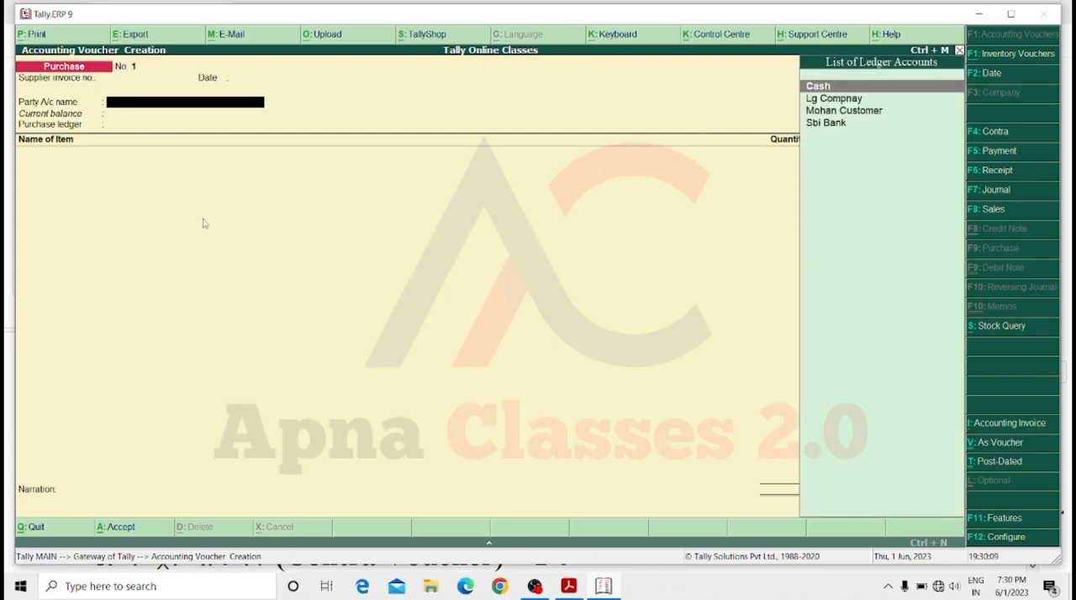
key("Down")
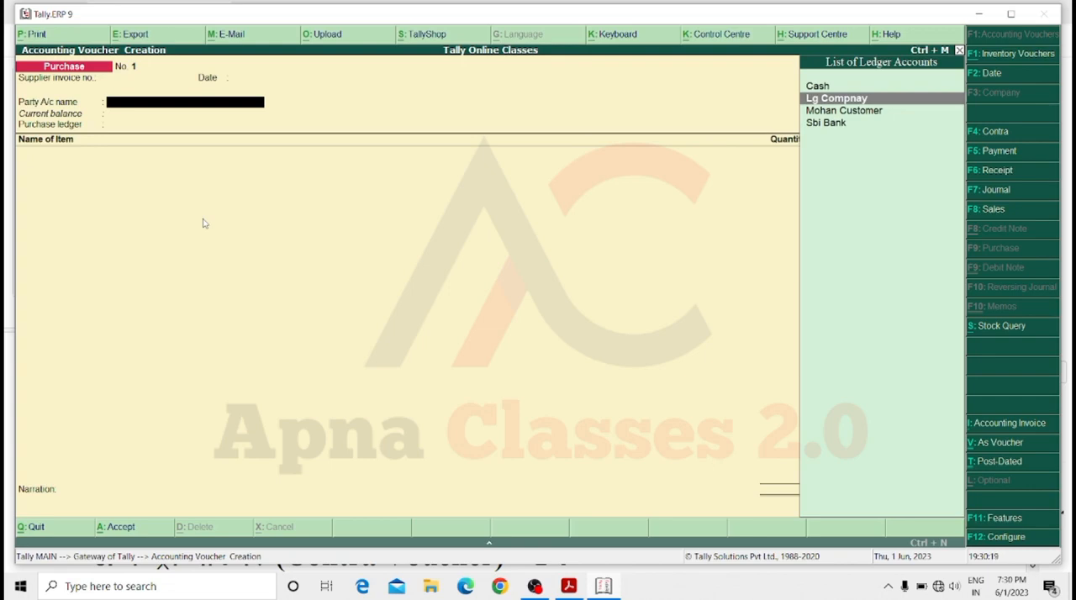
key("Return")
key("Return")
key("Return")
key("Return")
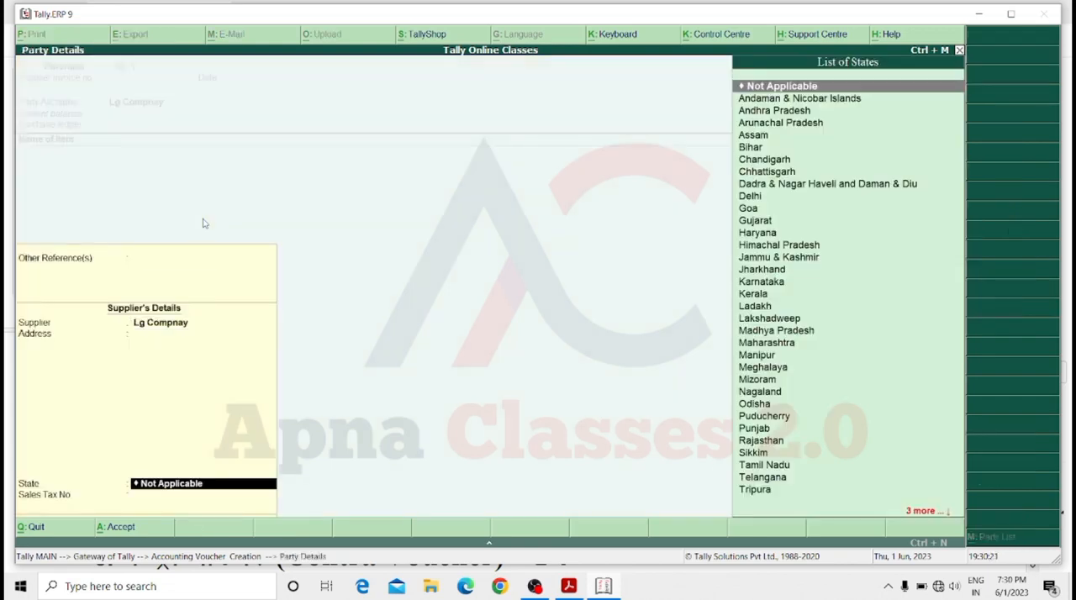
key("Return")
key("Return")
key("BackSpace")
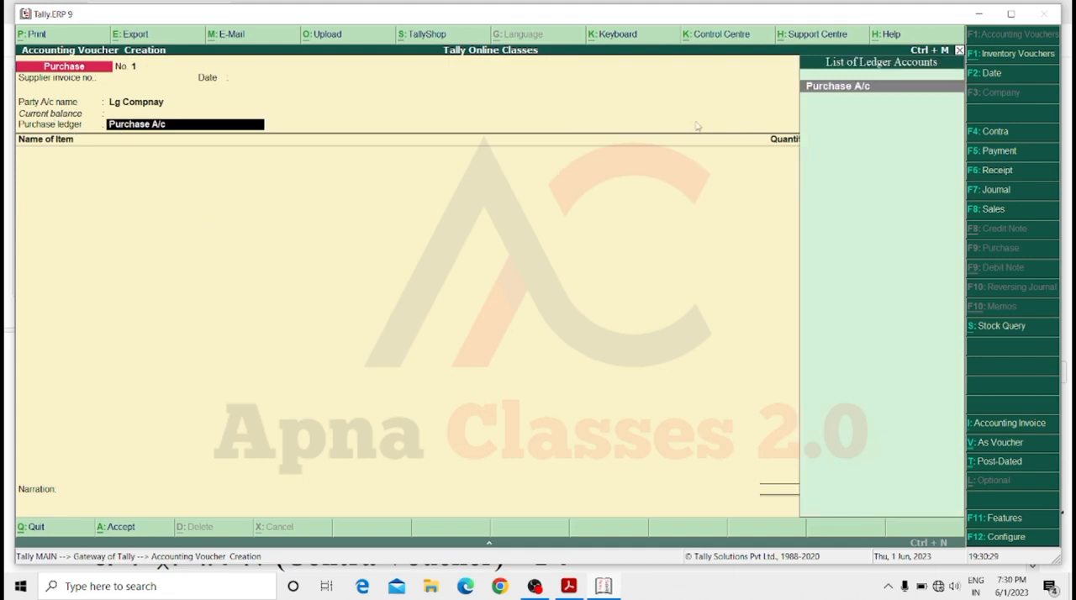
key("Return")
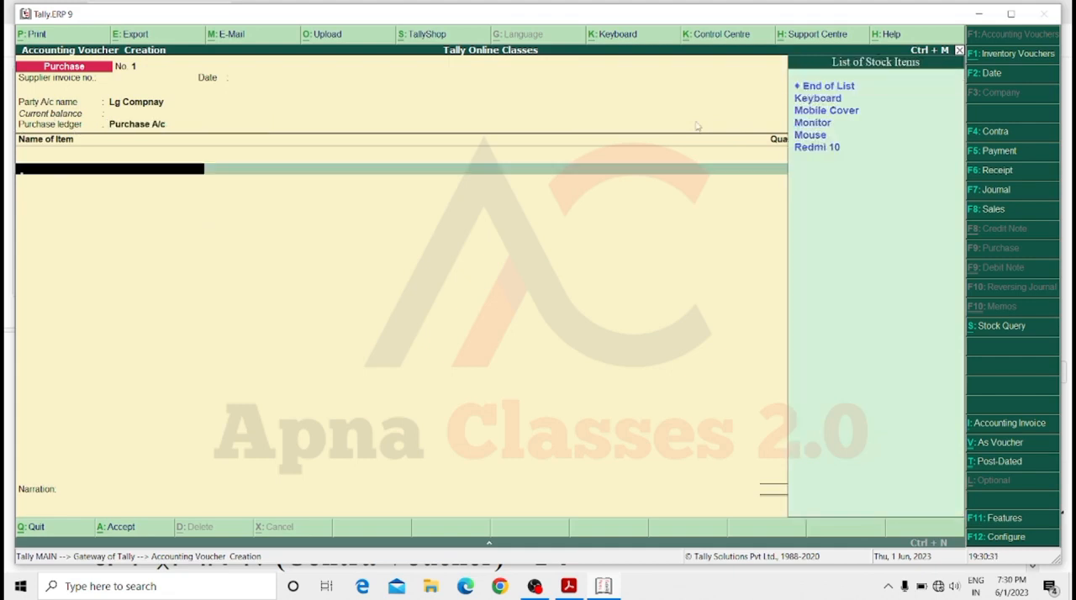
Add the Keyboard item to the purchase voucher with quantity 500 pic at a rate of 250 per pic.
key("Down")
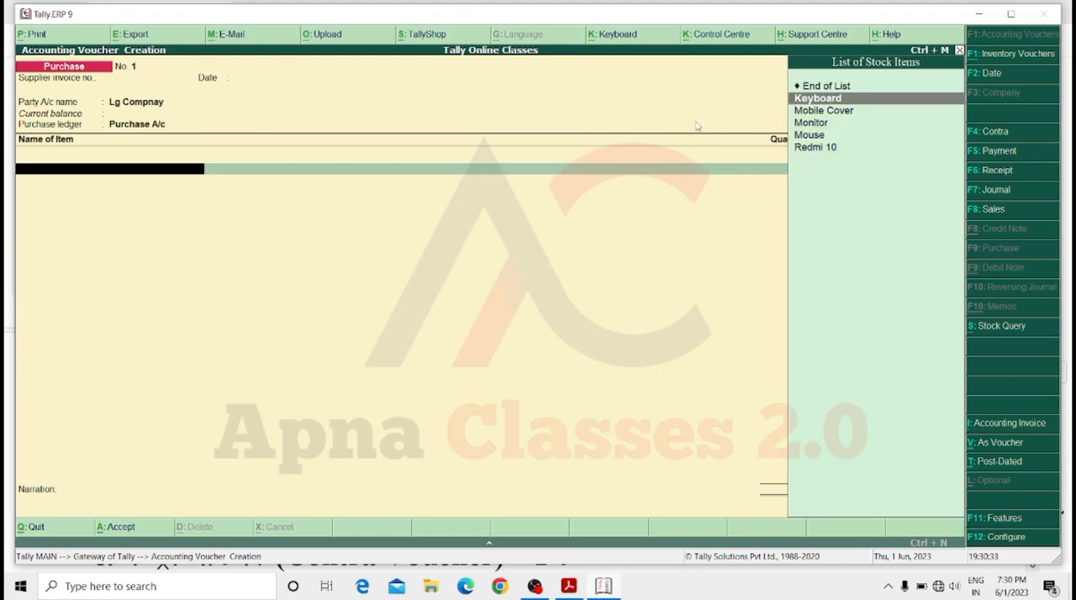
key("Return")
type("500")
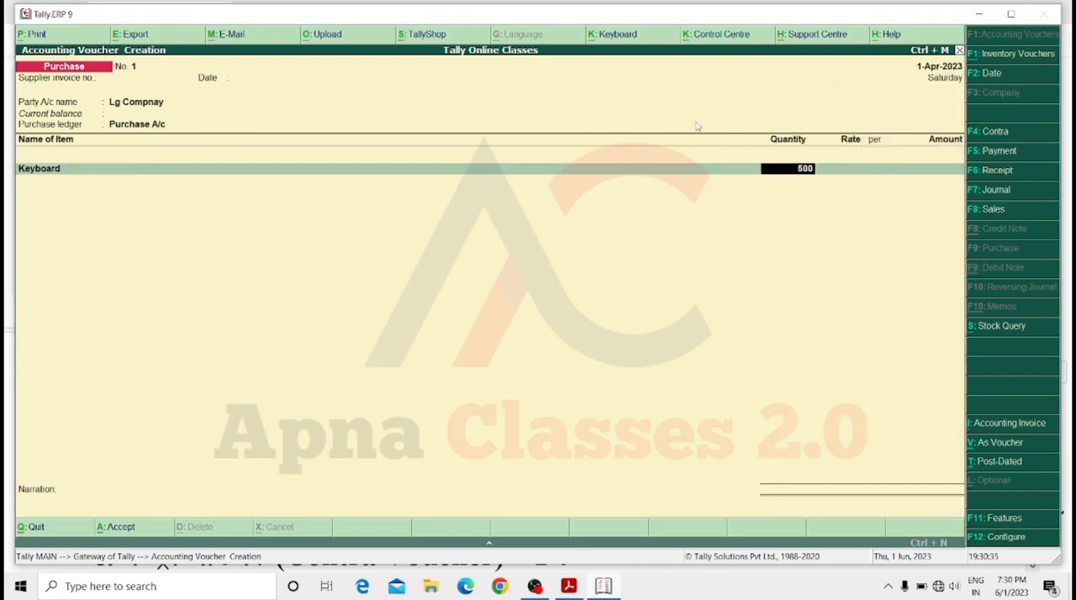
key("Return")
type("250")
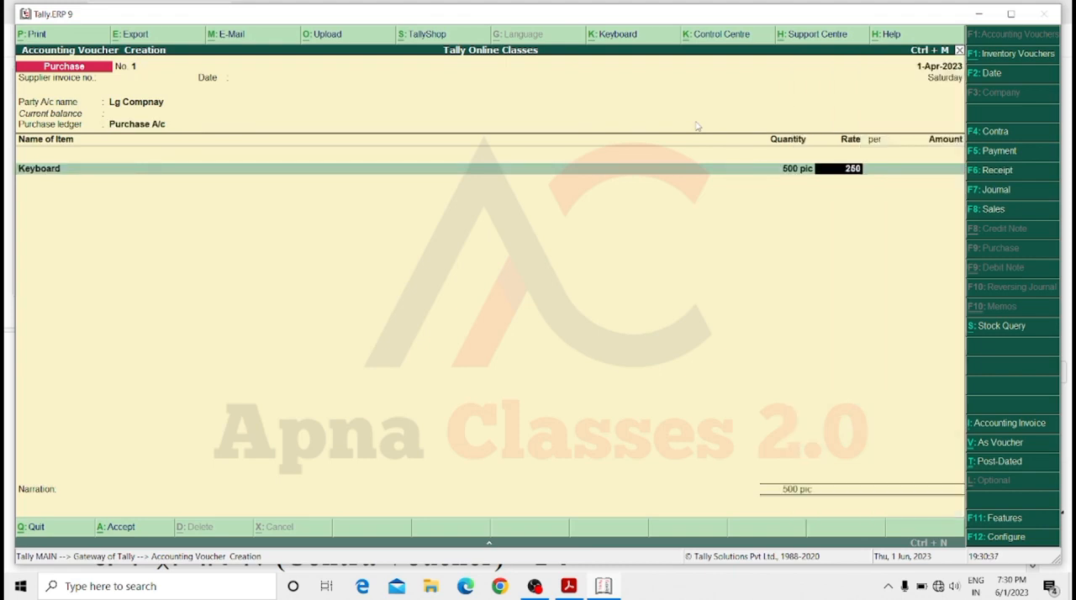
key("Return")
Add the Mobile Cover item with quantity 500 pic at a rate of 75 per pic.
key("Return")
key("Return")
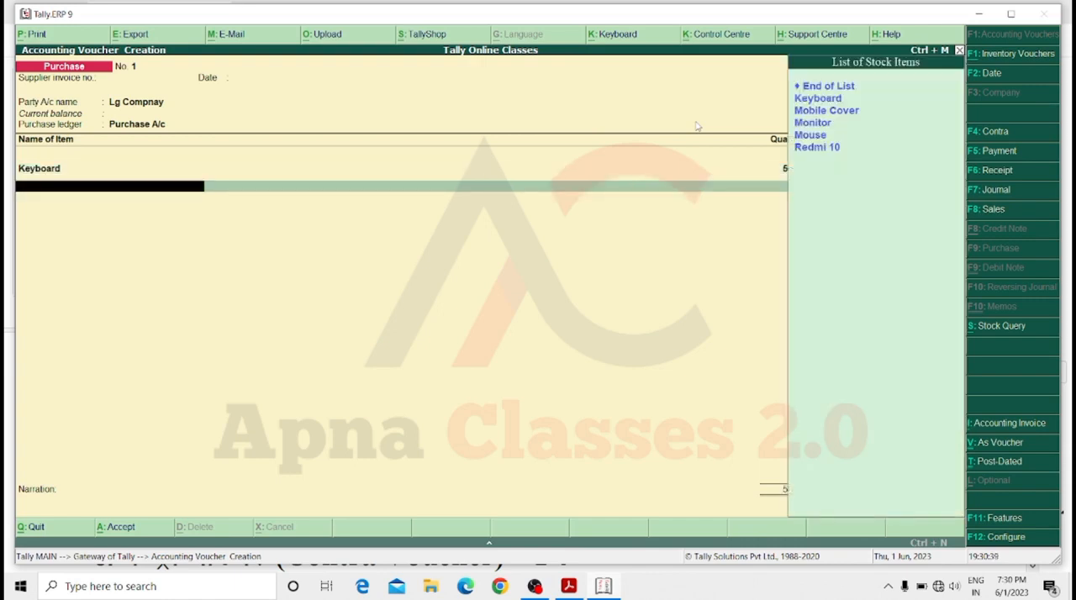
key("Down")
key("Down")
key("Return")
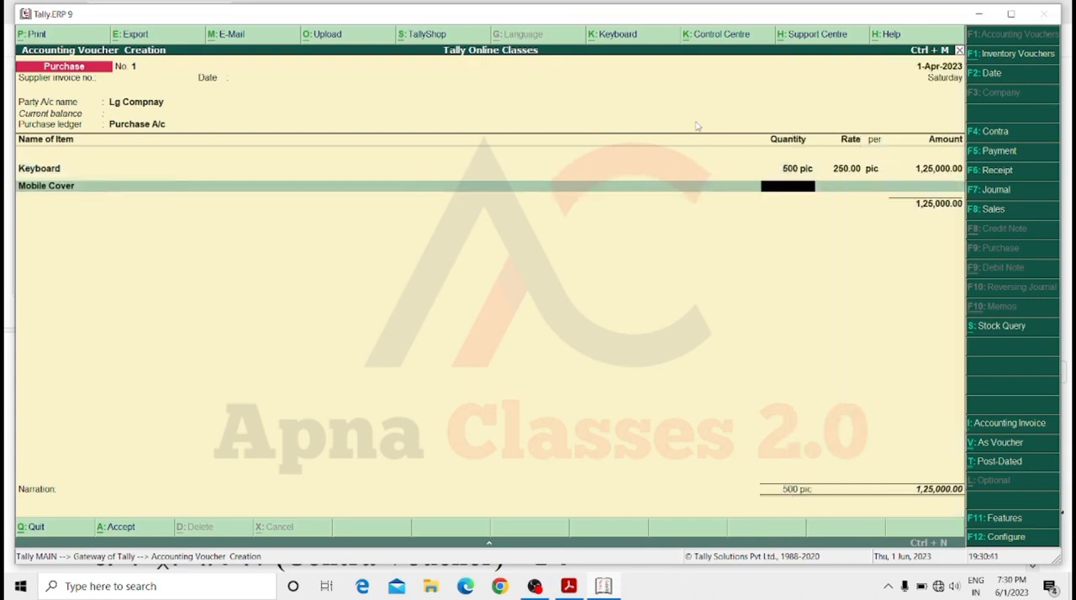
type("500")
key("Return")
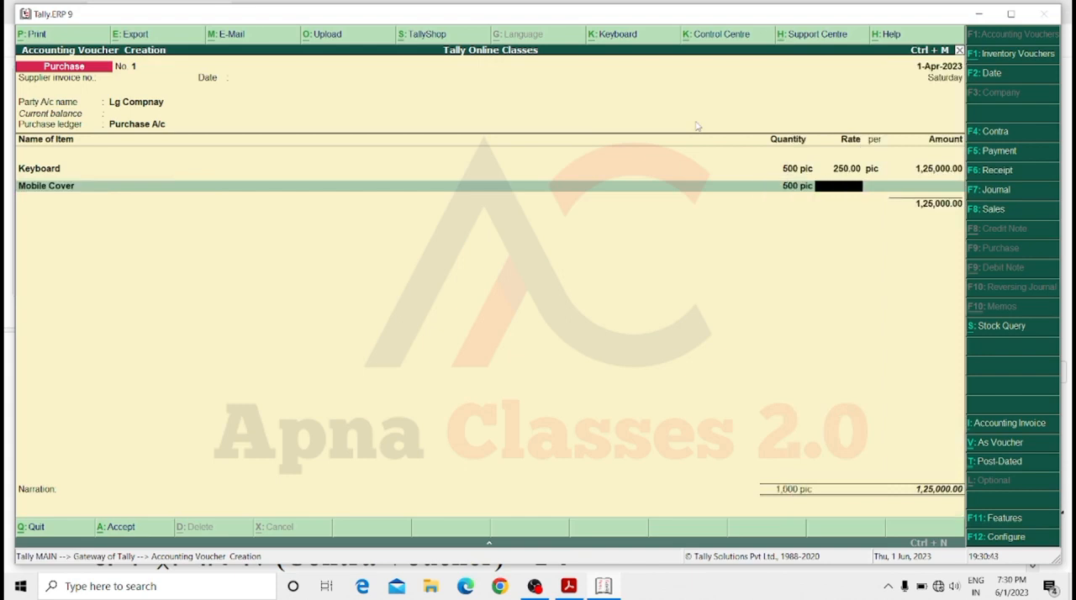
type("75")
key("Return")
key("Return")
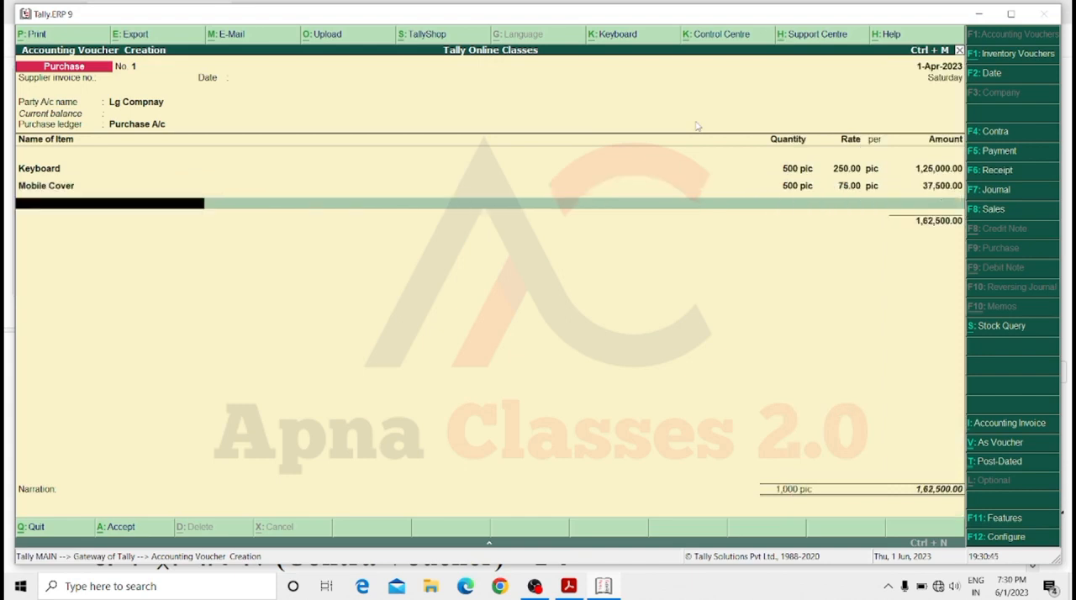
Add the Mouse item with quantity 500 pic at a rate of 125 per pic.
key("Up")
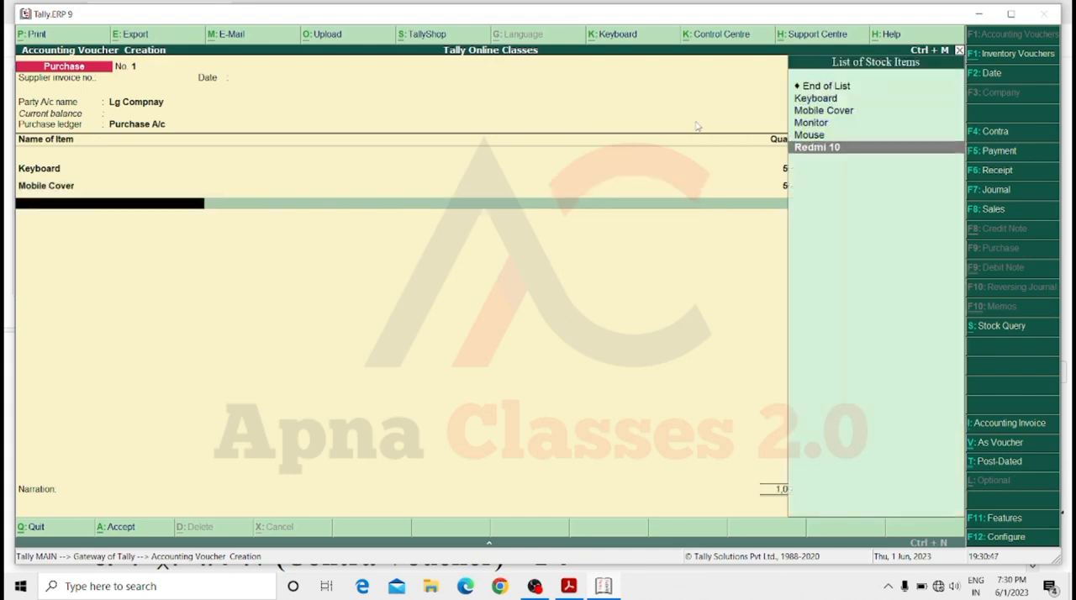
key("Up")
key("Return")
type("500")
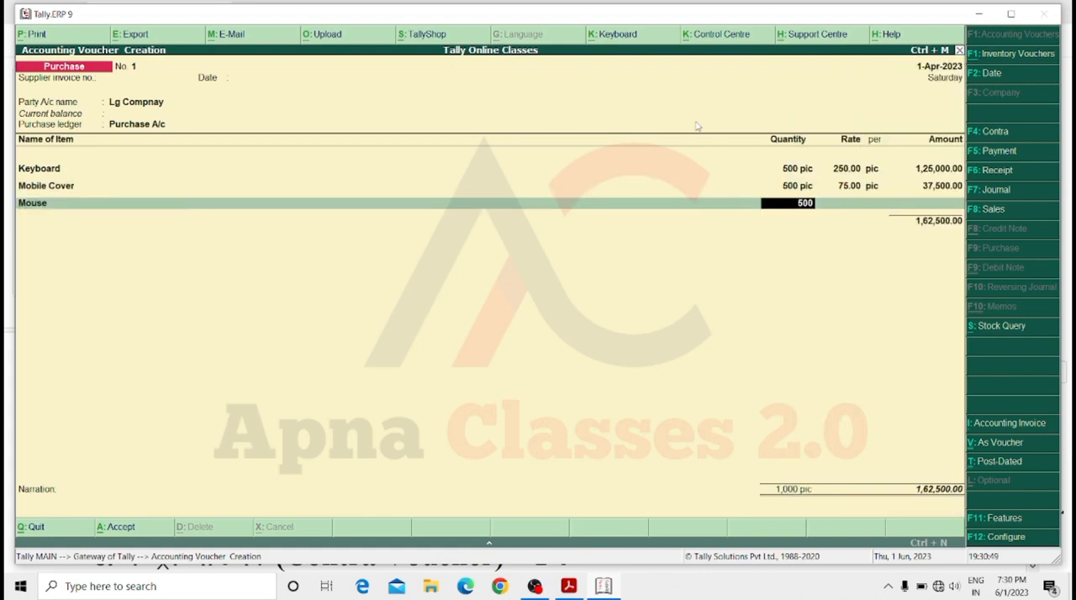
key("Return")
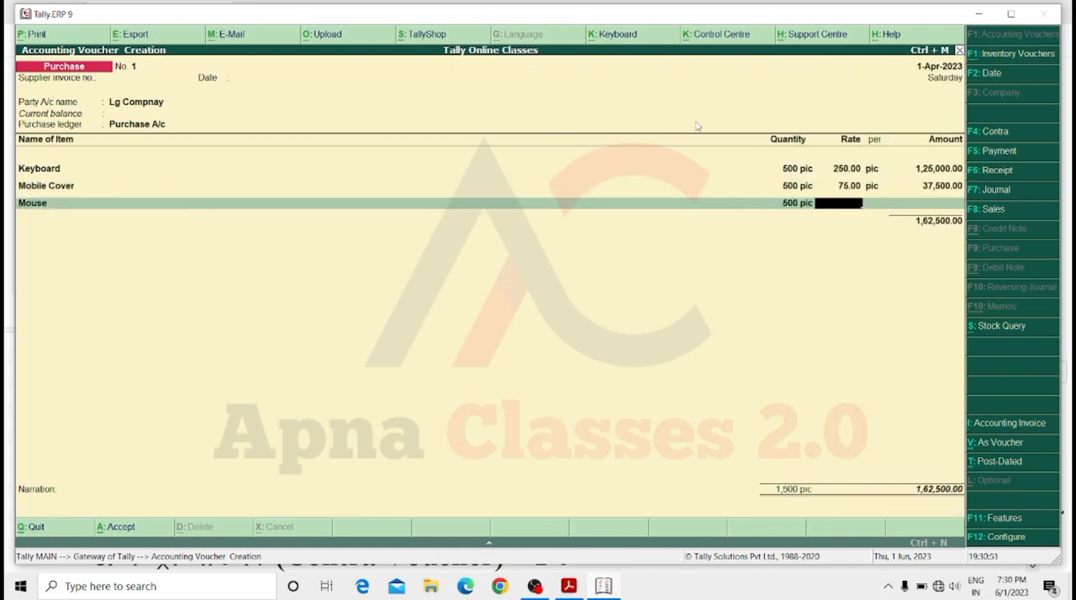
type("125")
key("Return")
key("Return")
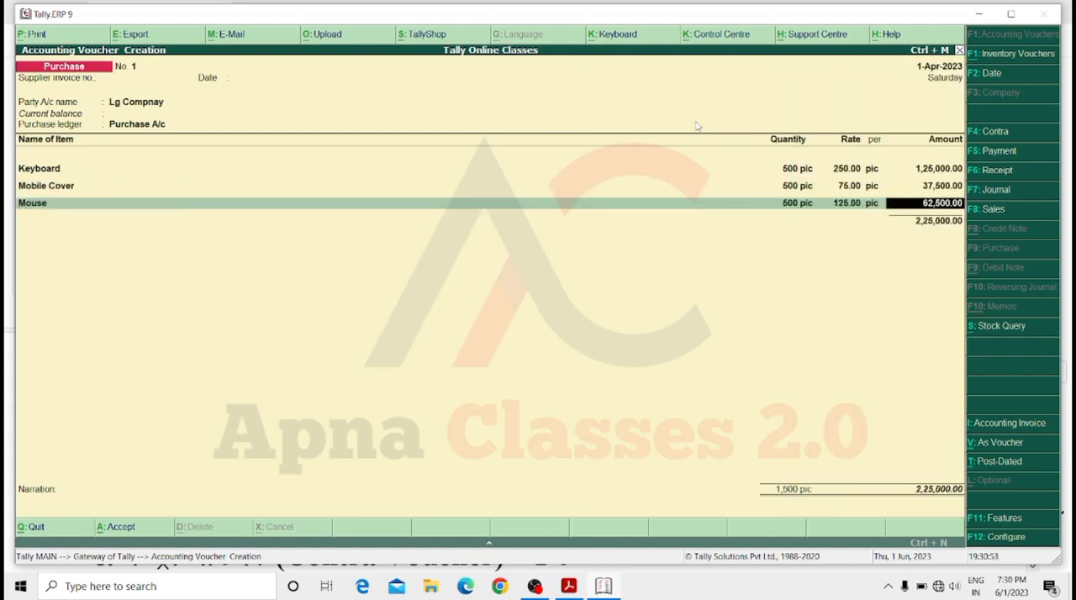
key("Return")
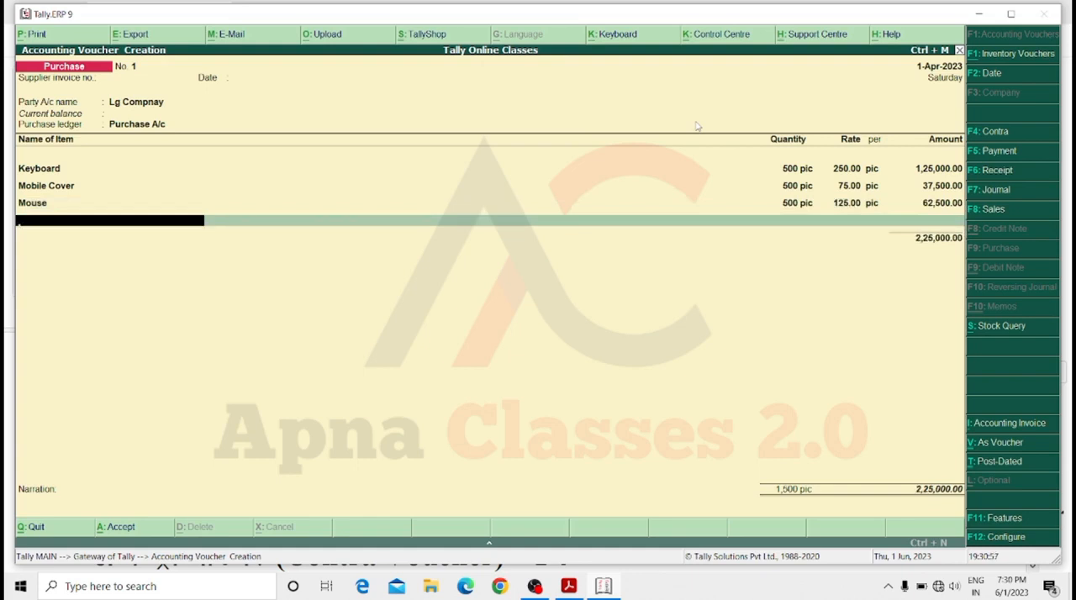
End the item list, enter the narration "goods purchase by lg company" and save the purchase voucher.
key("Return")
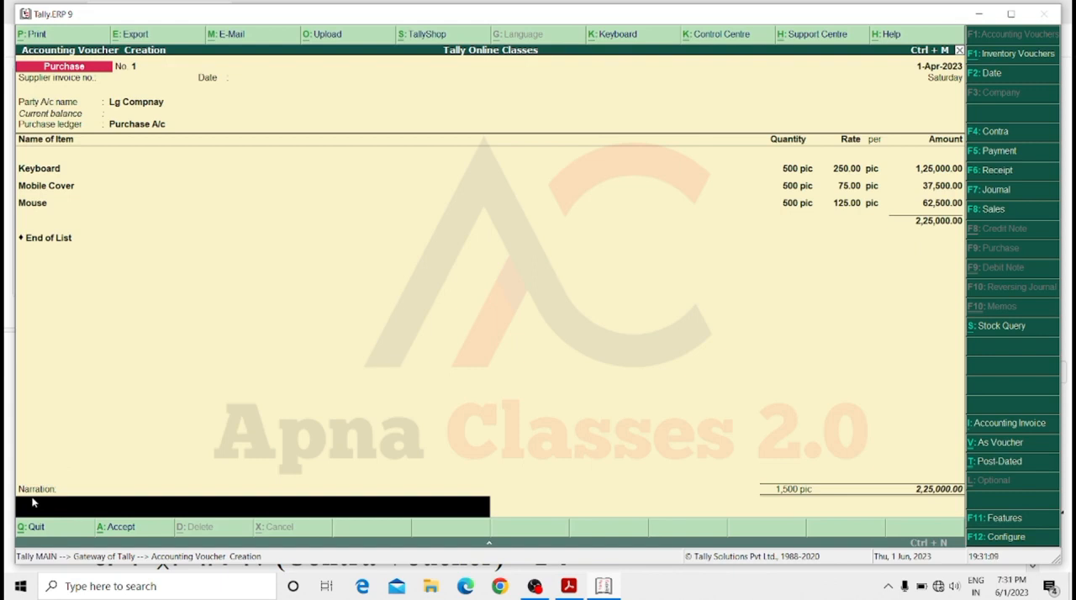
type("goods purchase by lg company")
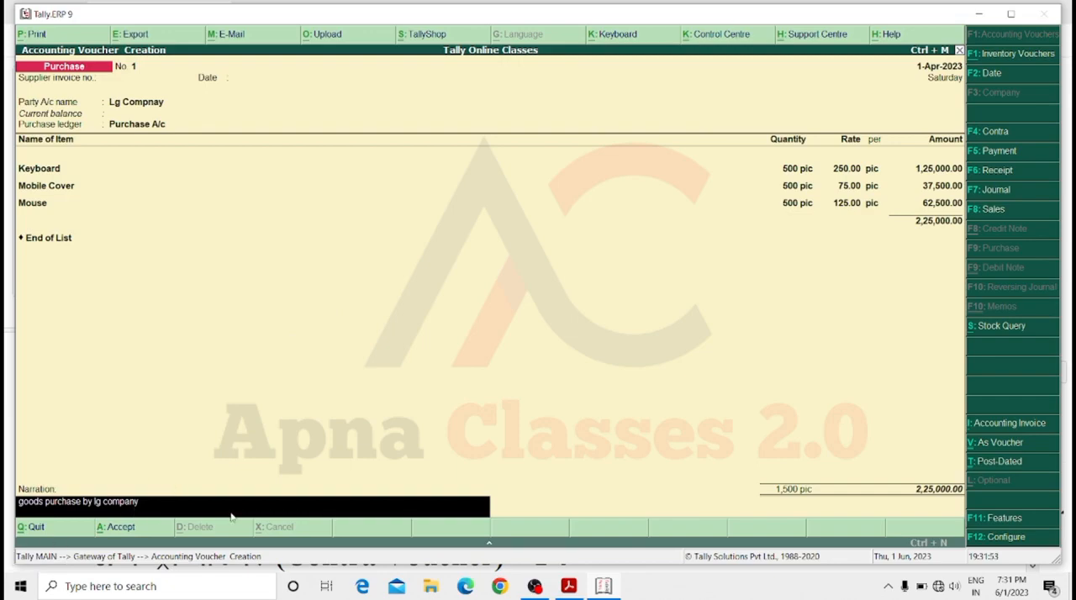
key("Return")
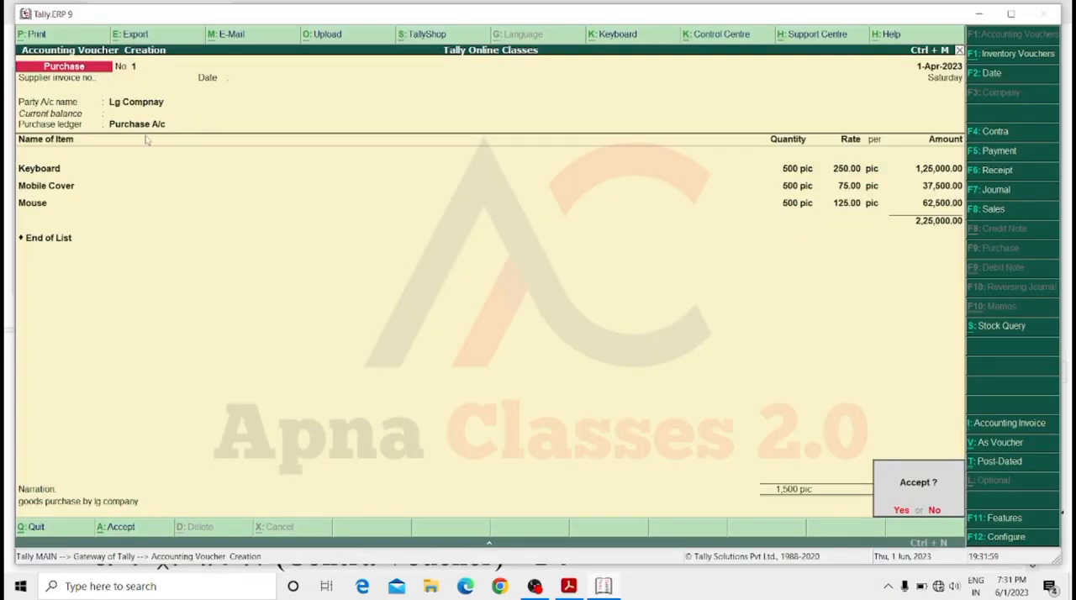
key("y")
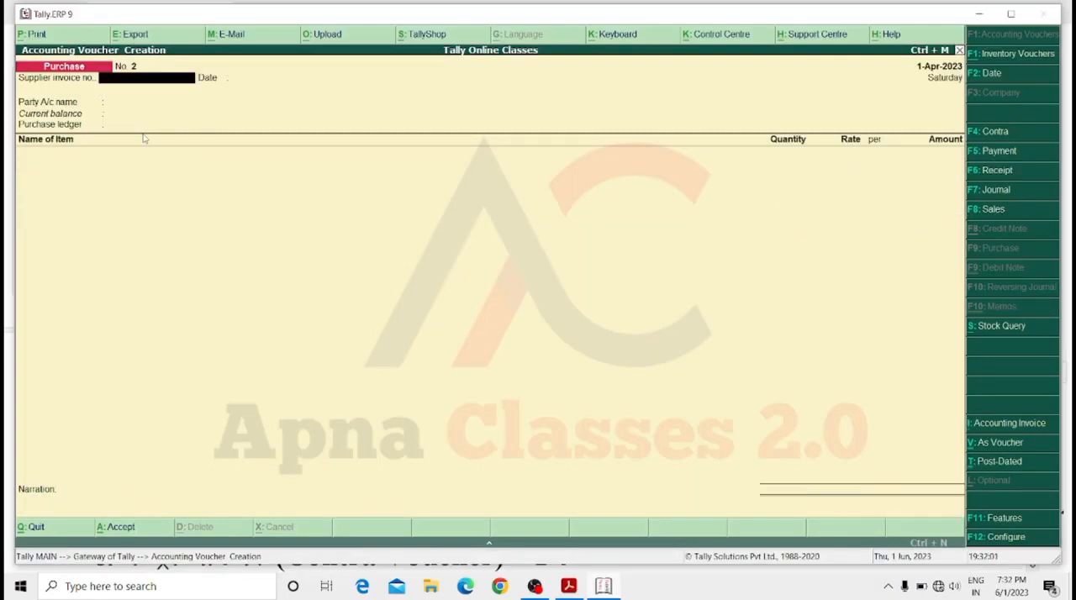
Set Cash as the party account and Purchase A/c as the purchase ledger in the second purchase voucher.
key("Return")
key("Return")
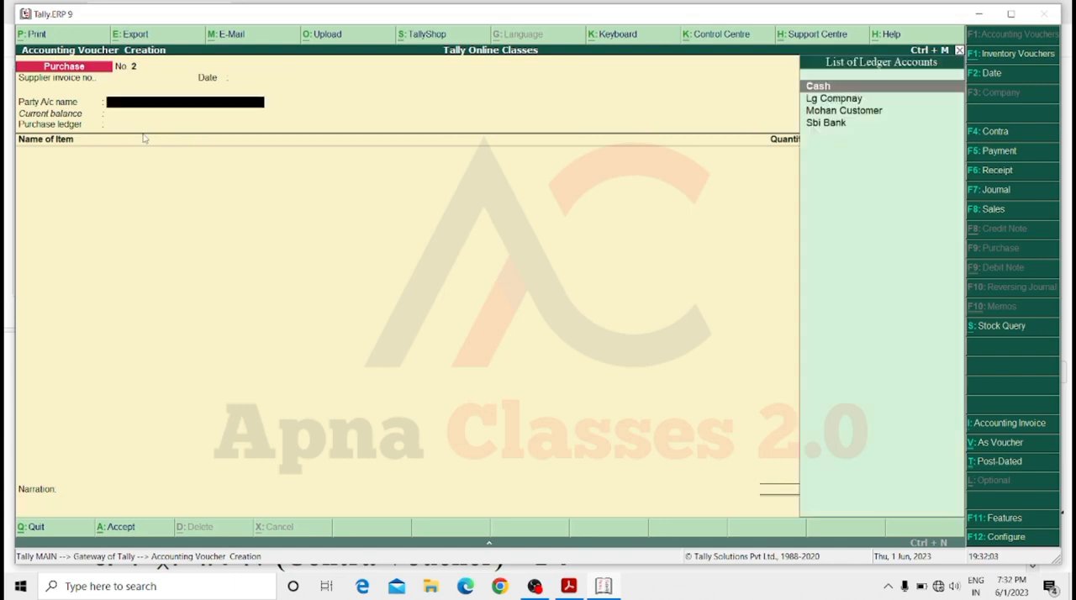
key("Down")
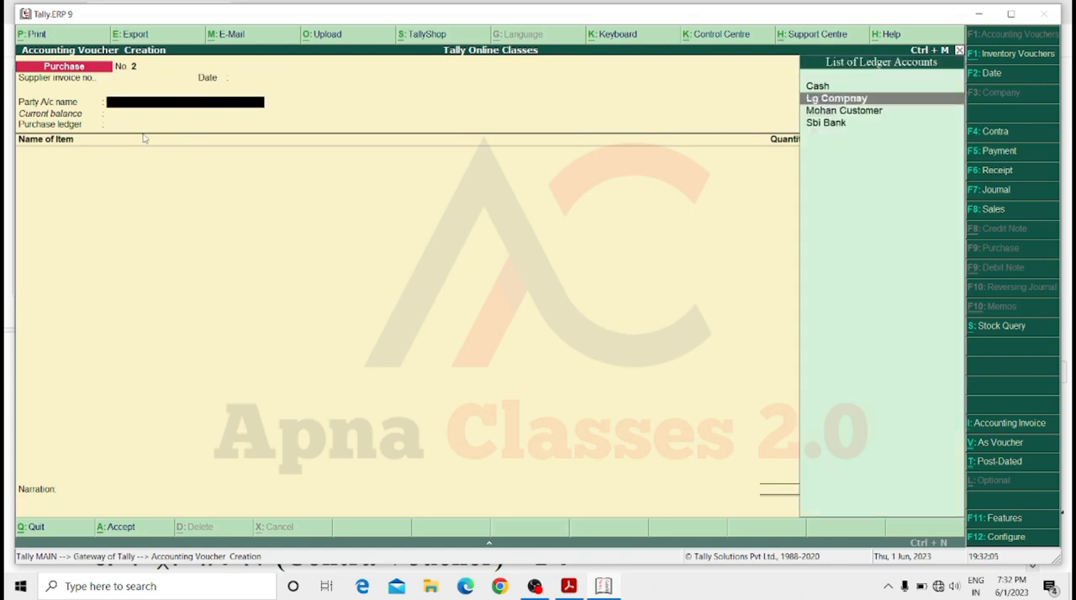
key("Up")
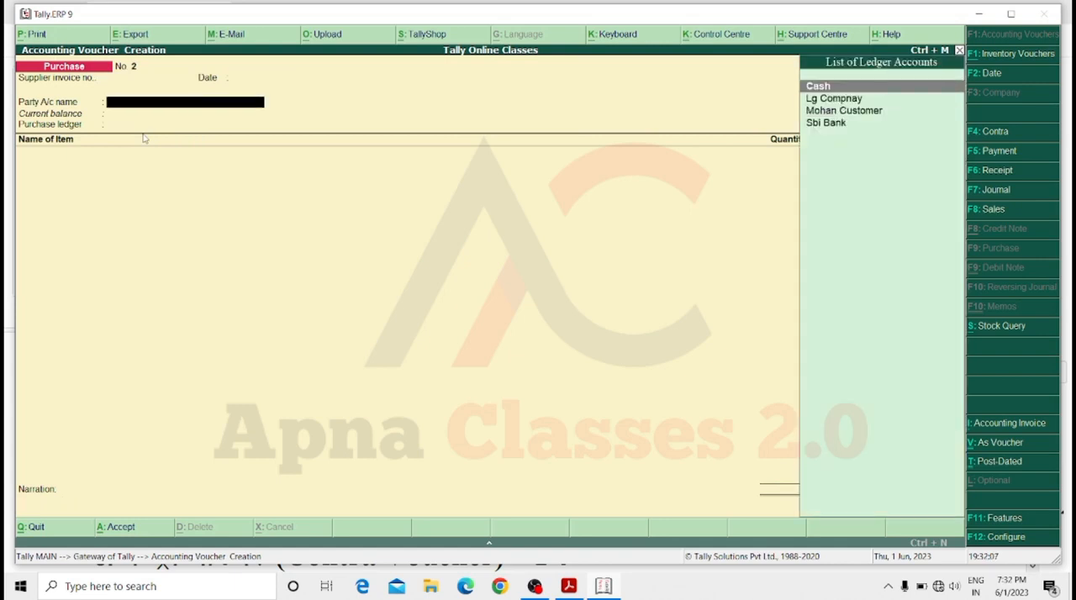
key("Return")
key("Return")
key("Return")
key("Return")
key("Return")
key("Return")
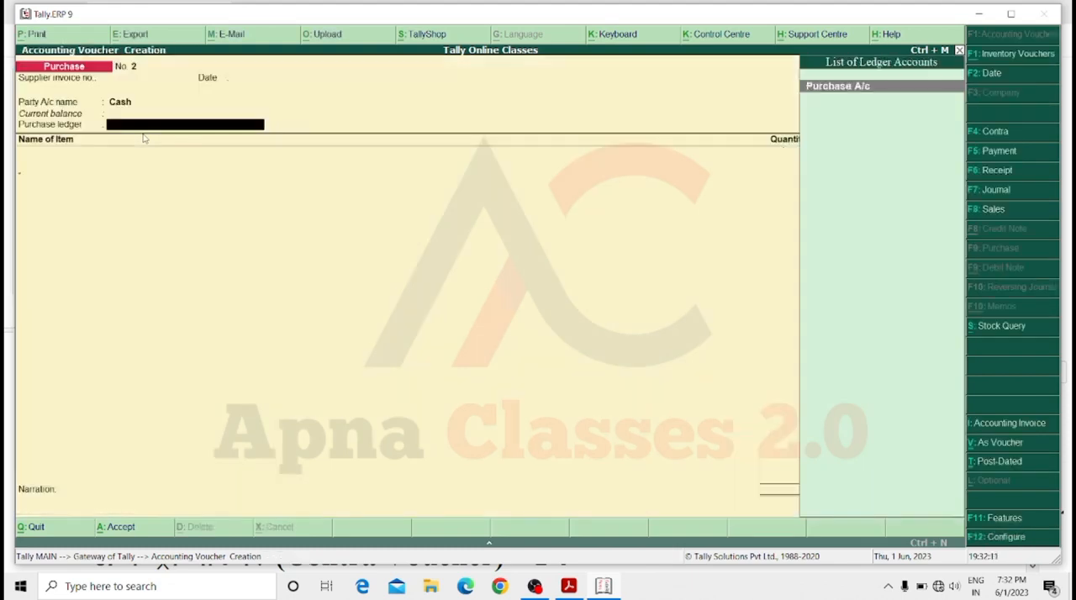
key("Return")
Add 500 pic of Keyboard to the cash purchase, accepting the prefilled rate of 250.
key("Down")
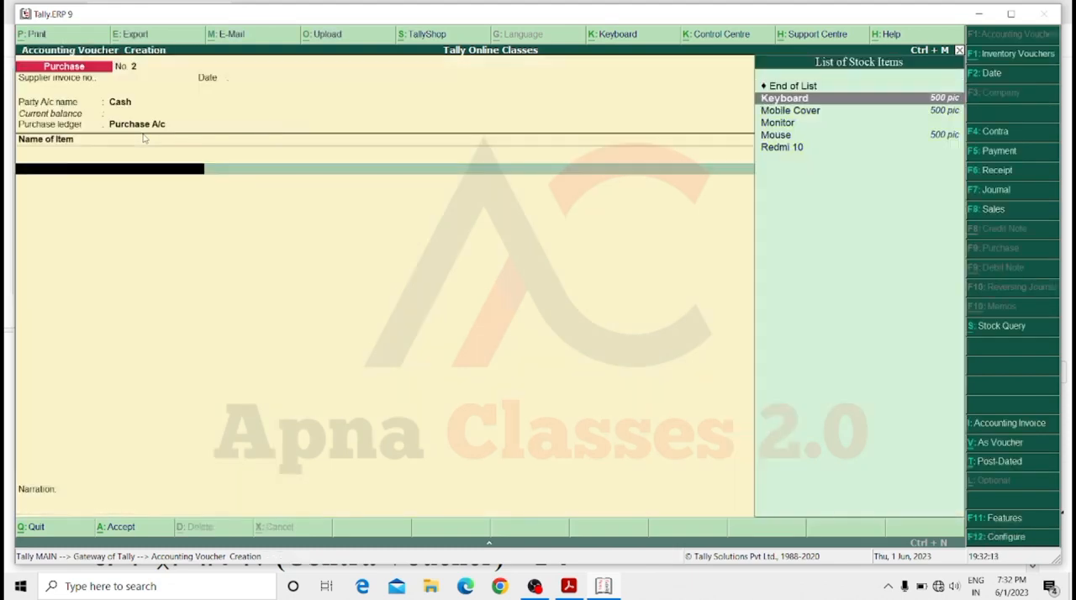
key("Return")
type("500")
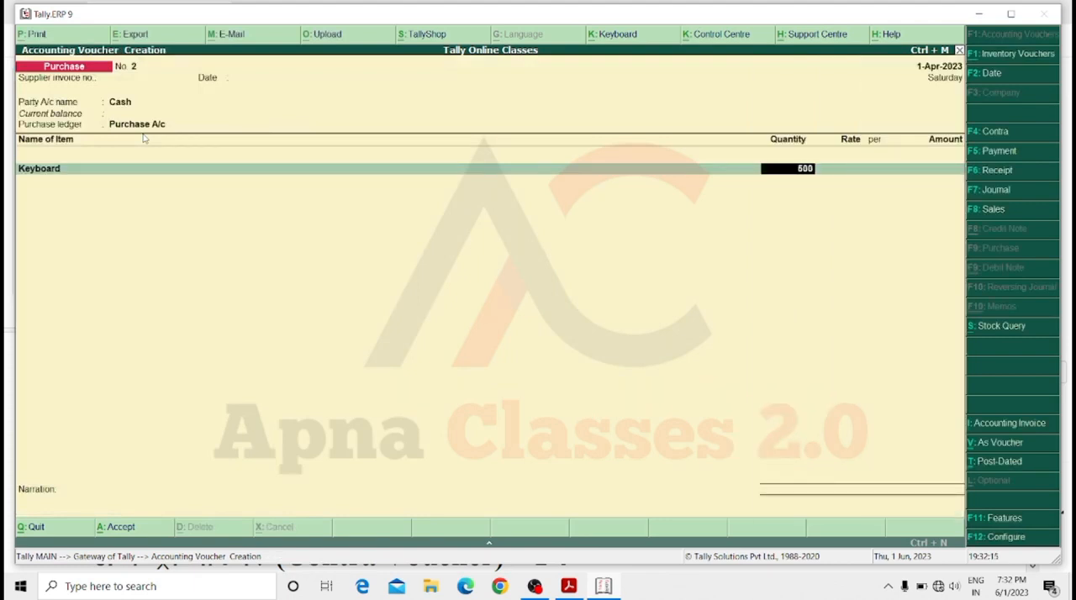
key("Return")
key("Return")
key("Return")
key("Return")
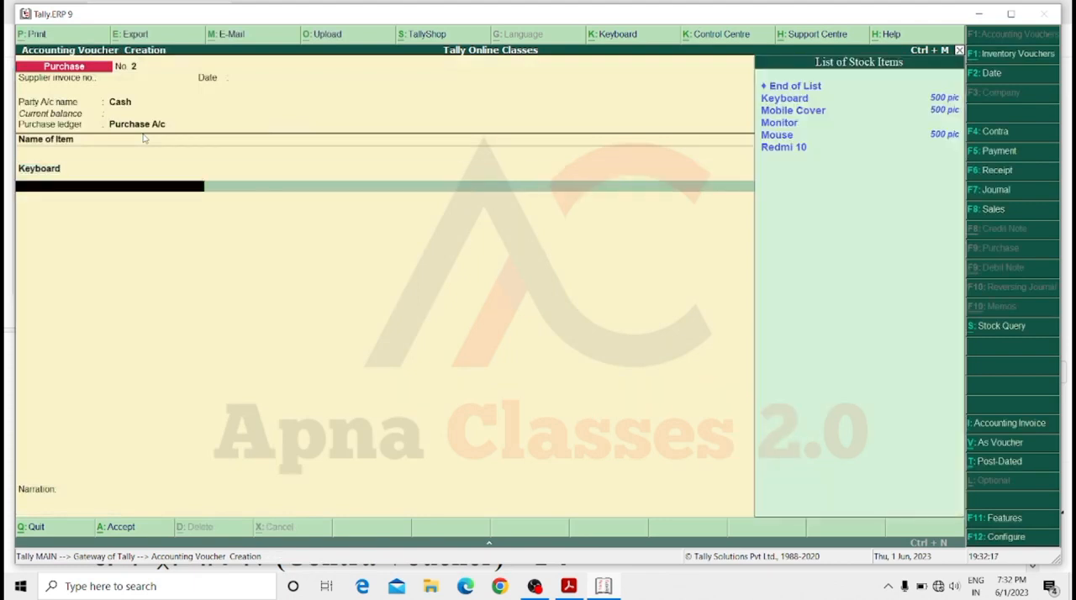
Add 500 pic of Mobile Cover to the cash purchase, accepting the prefilled rate of 75.
key("Down")
key("Down")
key("Return")
type("5")
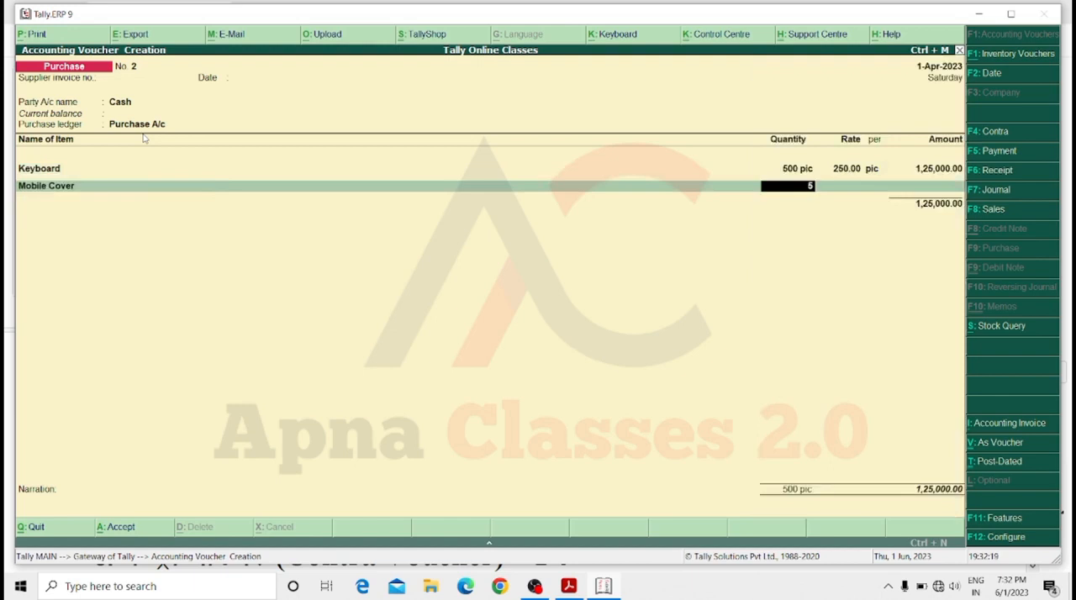
type("00")
key("Return")
key("Return")
key("Return")
key("Return")
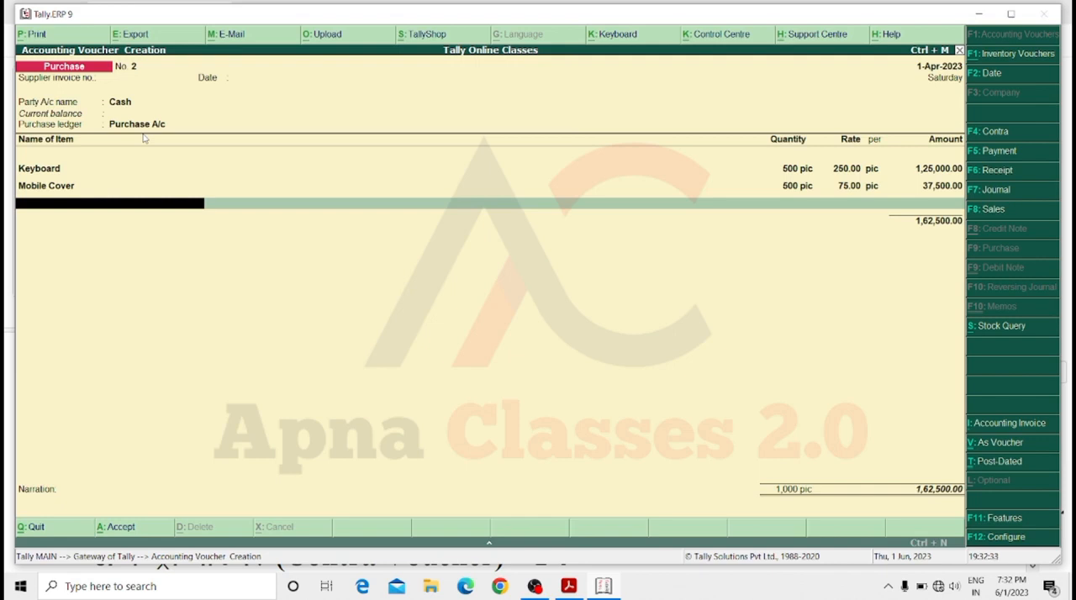
Add 500 pic of Mouse at the prefilled rate of 125 and end the cash purchase's item list.
key("space")
key("Down")
key("Down")
key("Down")
key("Down")
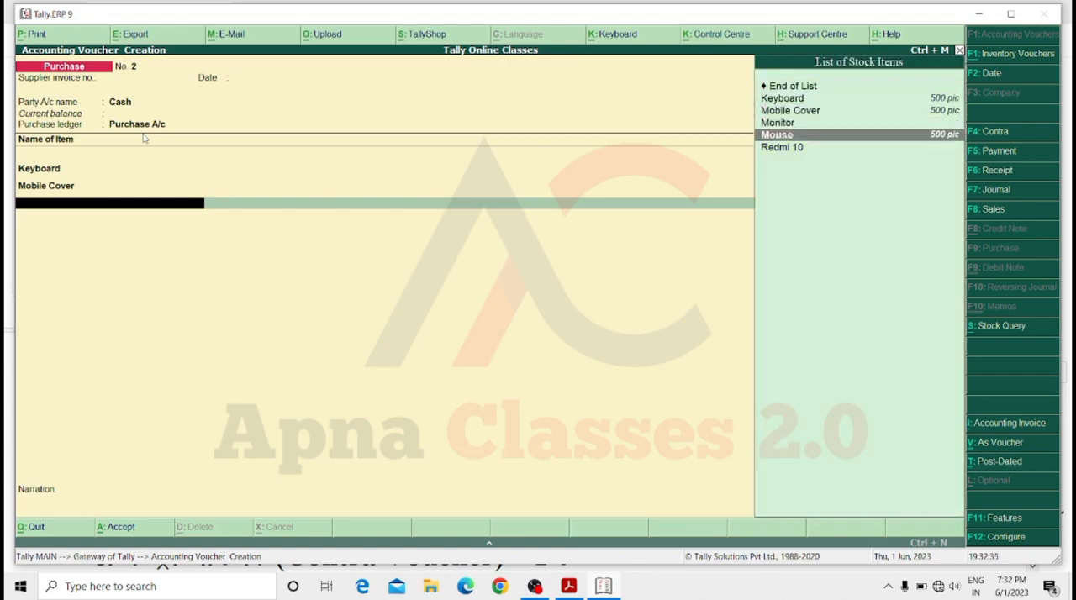
key("Return")
type("500")
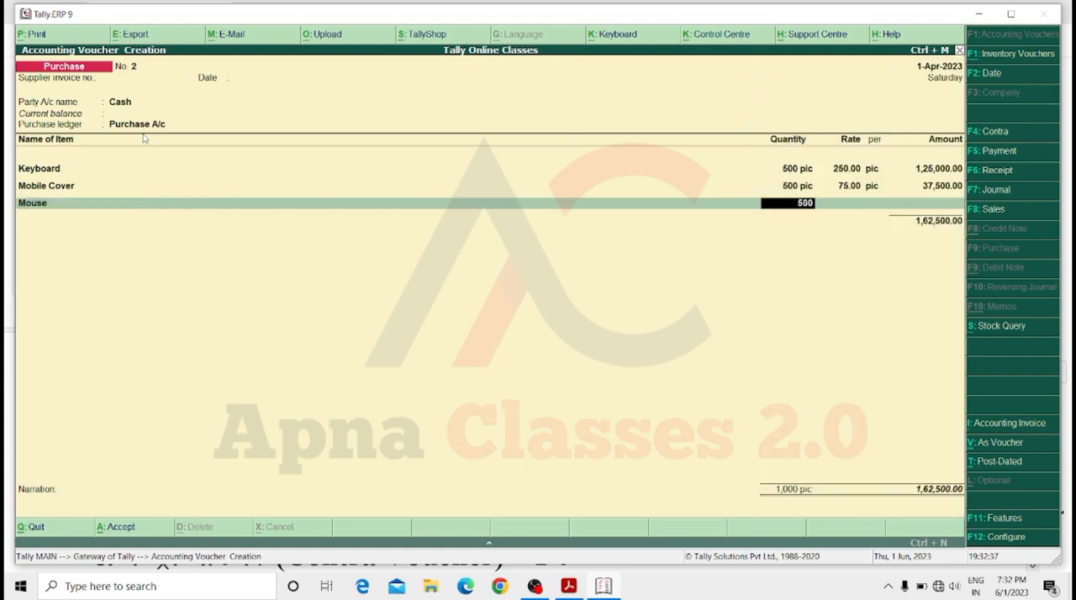
key("Return")
key("Return")
key("Return")
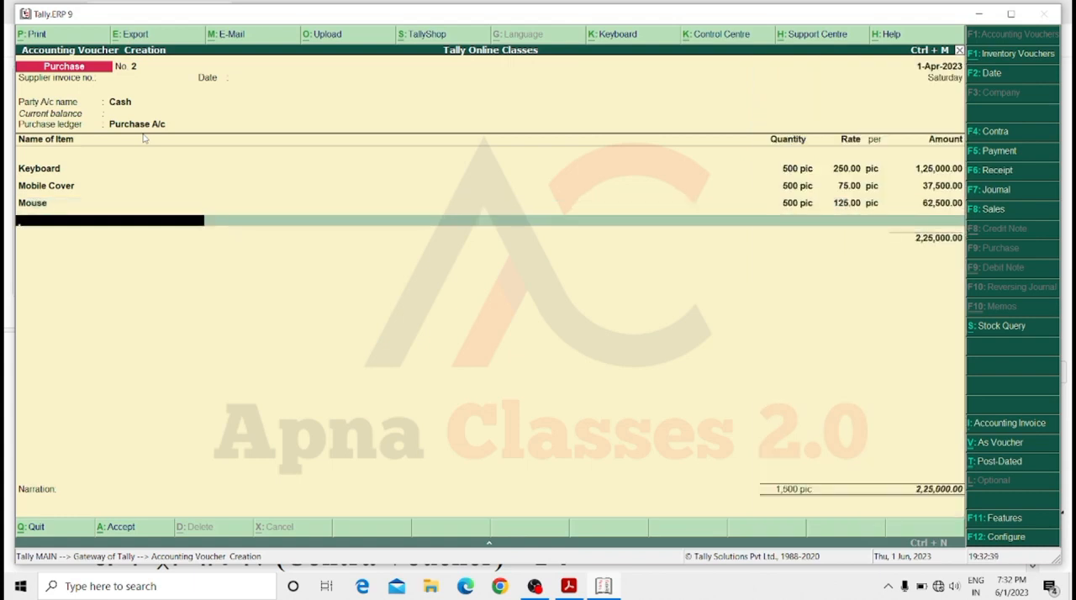
key("Return")
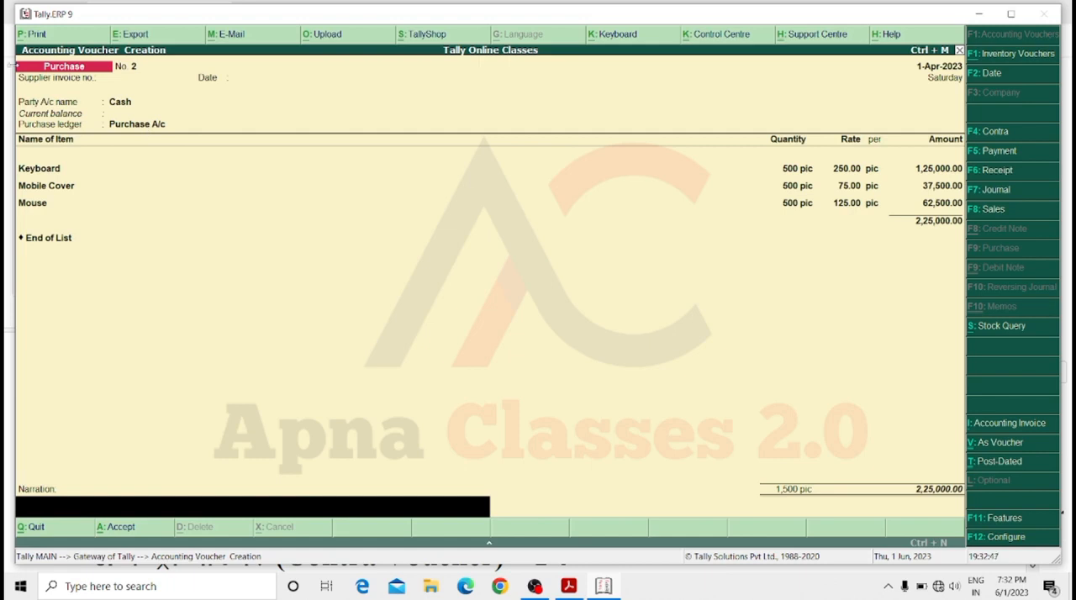
Enter the narration "goods purchase by mi company" and save the cash purchase voucher.
type("goods purchase b")
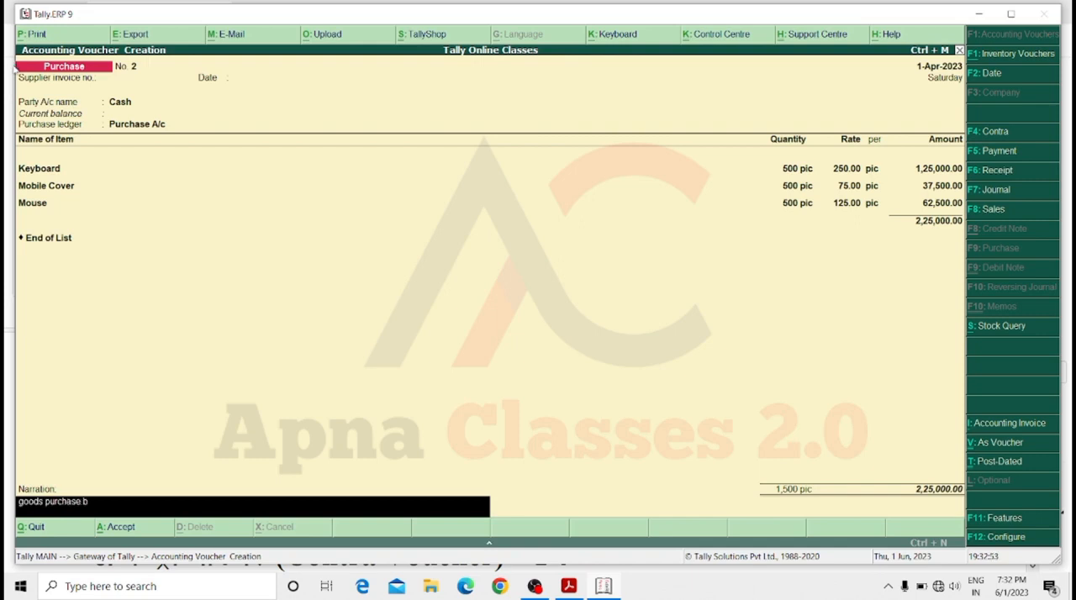
type("y mi company")
key("Return")
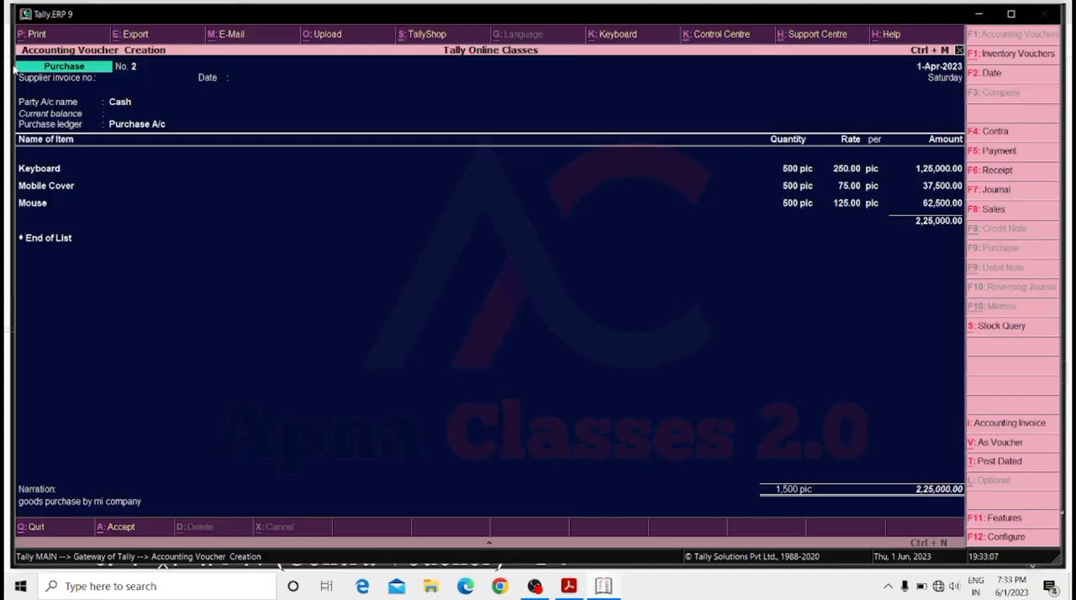
key("Return")
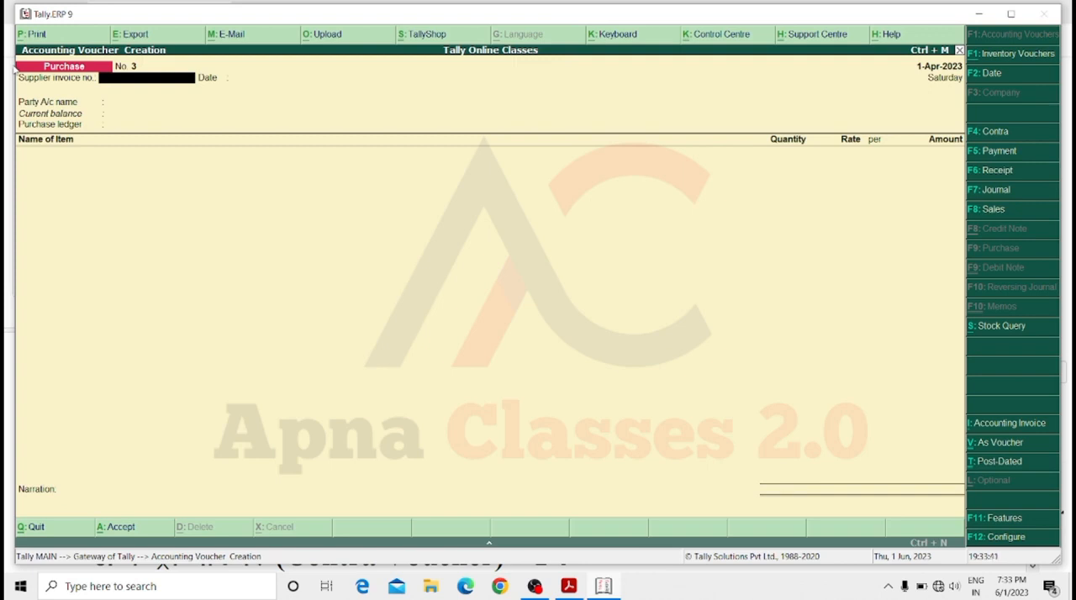
Start a sales voucher with the customer's ledger as the party account and Sale A/c as the sales ledger, leaving the party details blank.
key("F8")
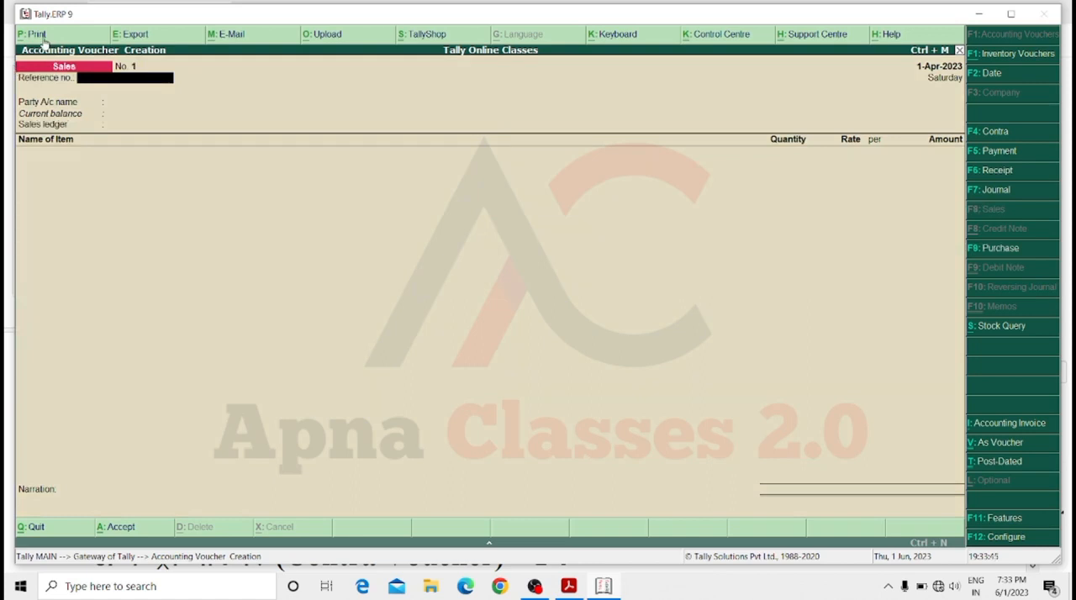
key("Return")
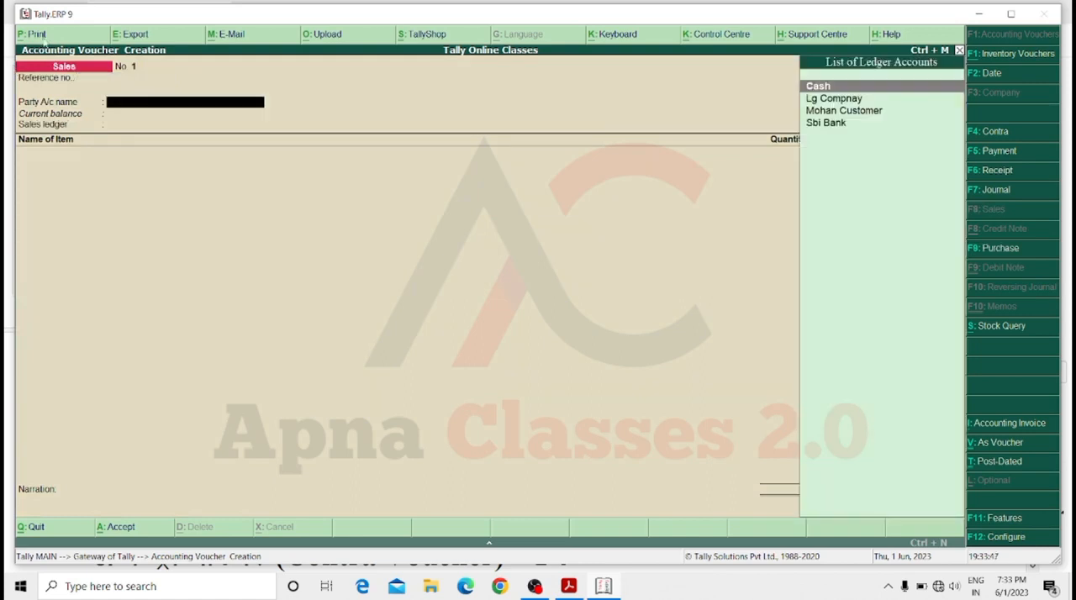
key("Down")
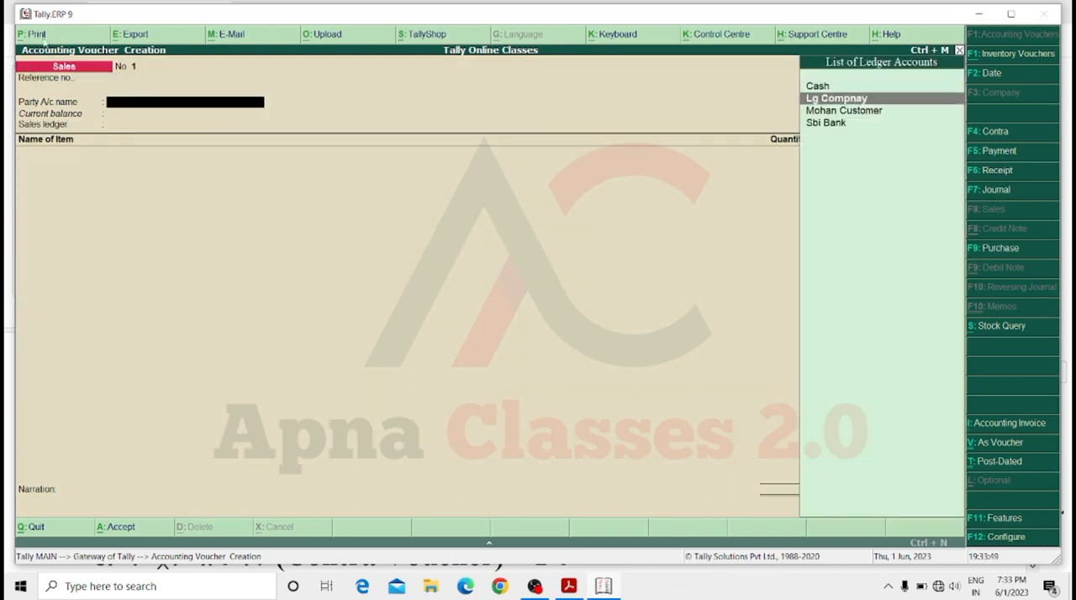
key("Down")
key("Return")
key("Return")
key("Return")
key("Return")
key("Return")
key("Return")
key("Return")
key("Return")
key("Return")
key("Return")
key("Return")
key("Return")
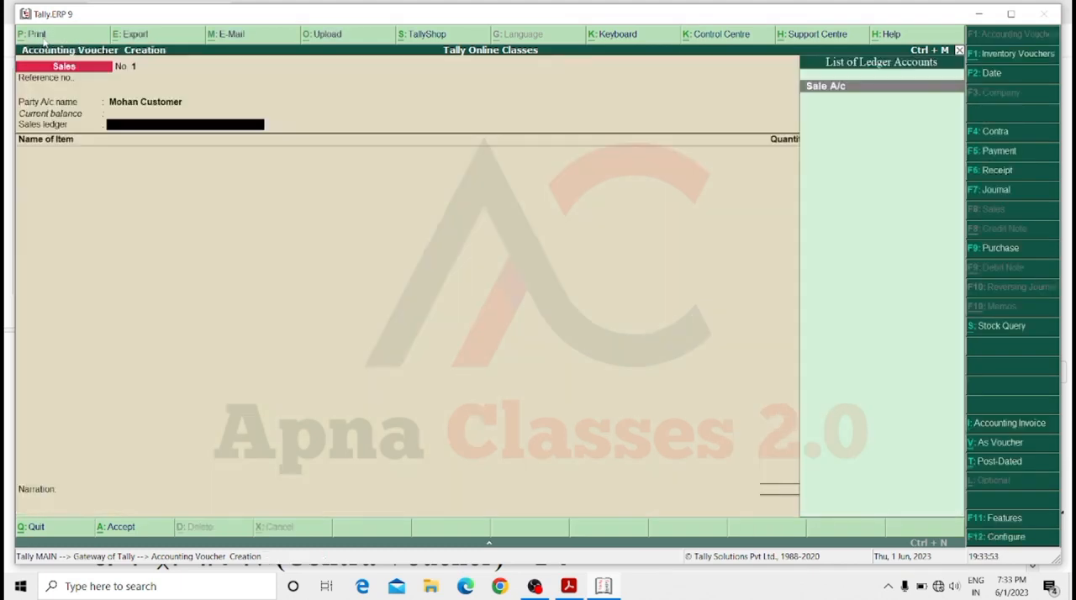
key("Return")
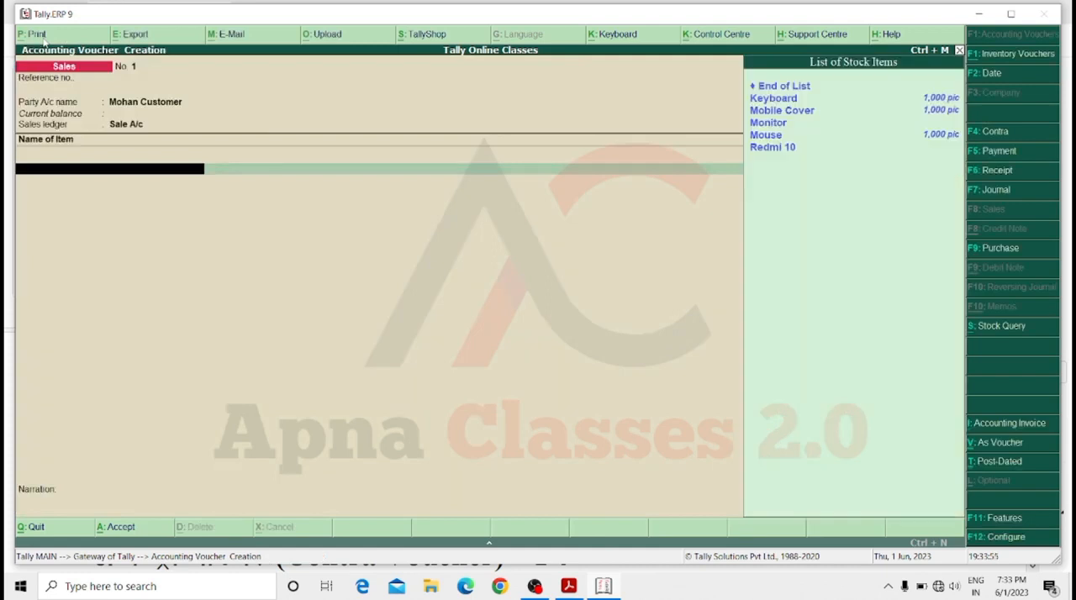
Add 5 pic of Keyboard at a rate of 500 to the credit sale.
key("Down")
key("Return")
type("5")
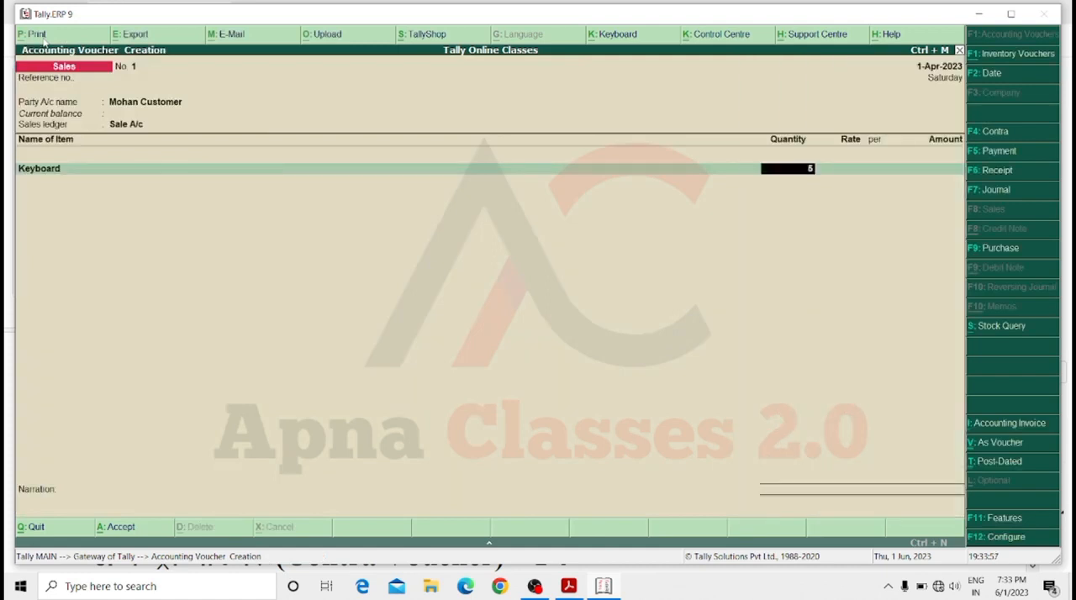
key("Return")
type("2")
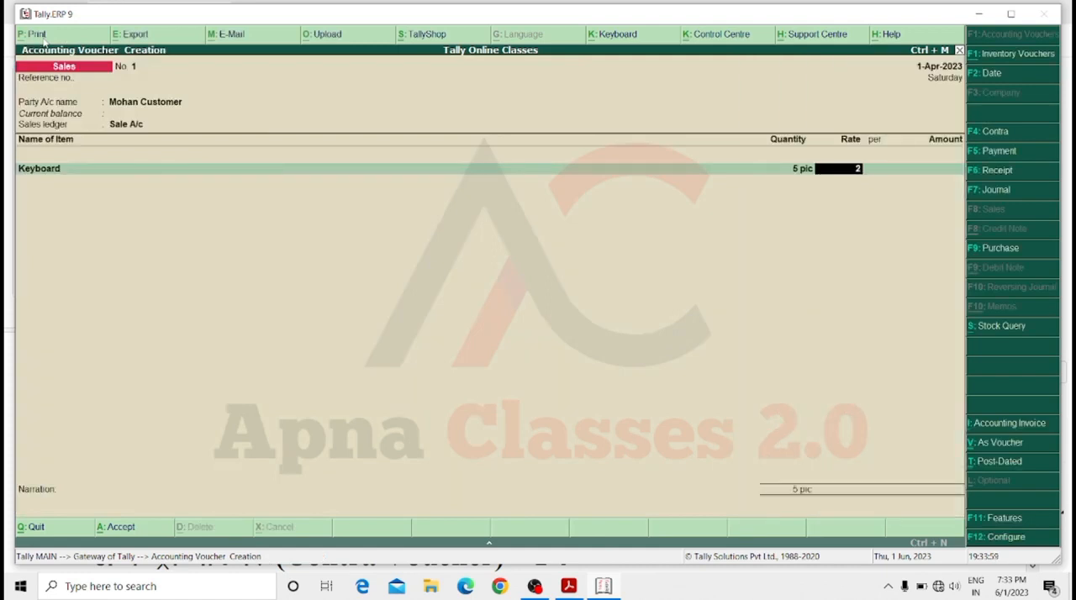
key("BackSpace")
type("500")
key("Return")
key("Return")
key("Return")
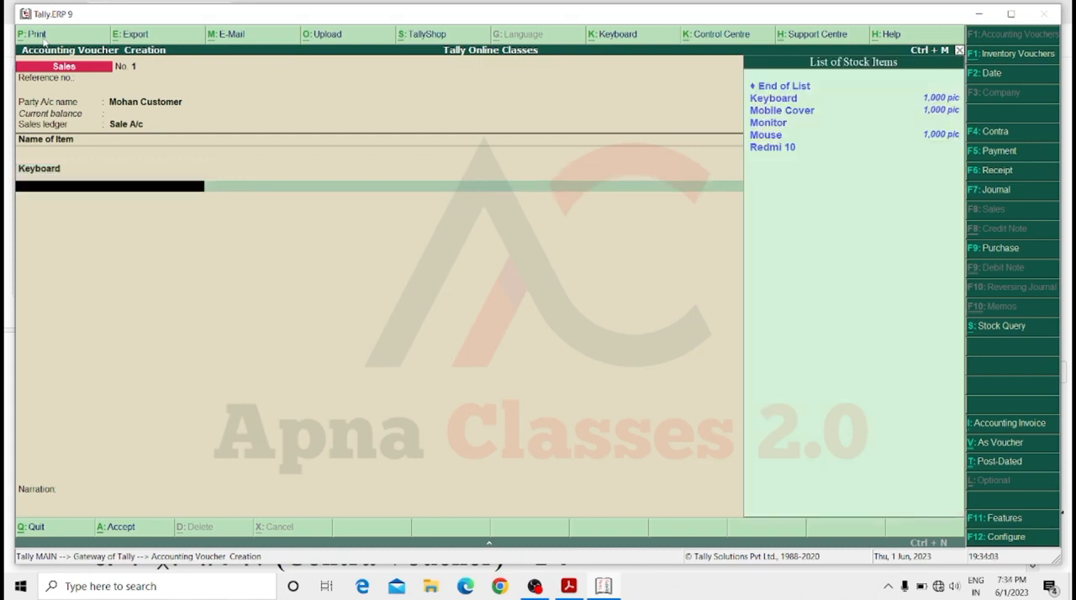
Add 5 pic of Mobile Cover at a rate of 250 to the credit sale.
key("Down")
key("Down")
key("Return")
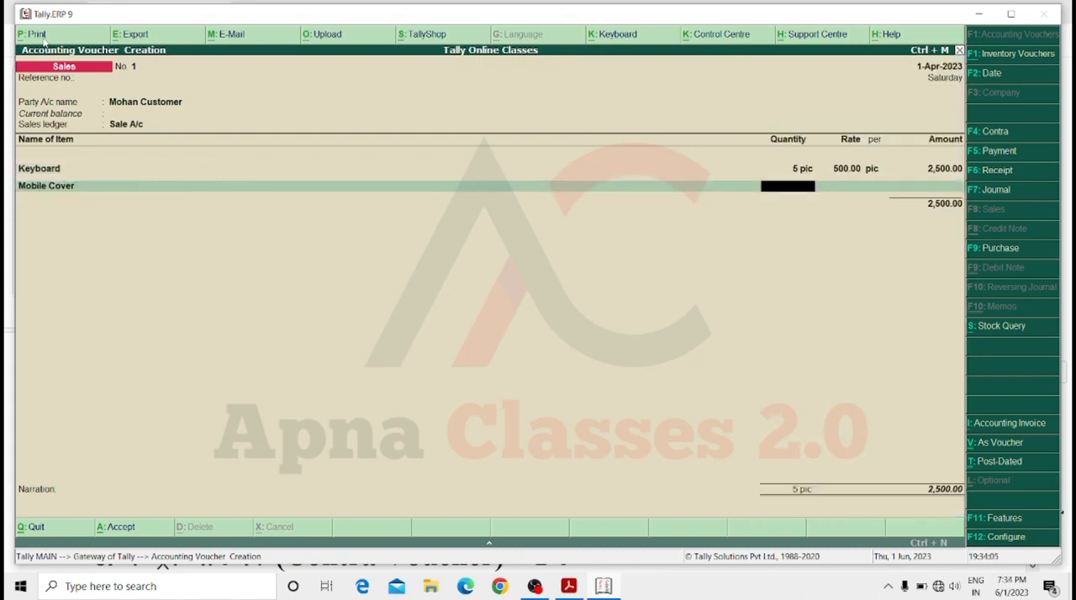
type("5")
key("Return")
type("250")
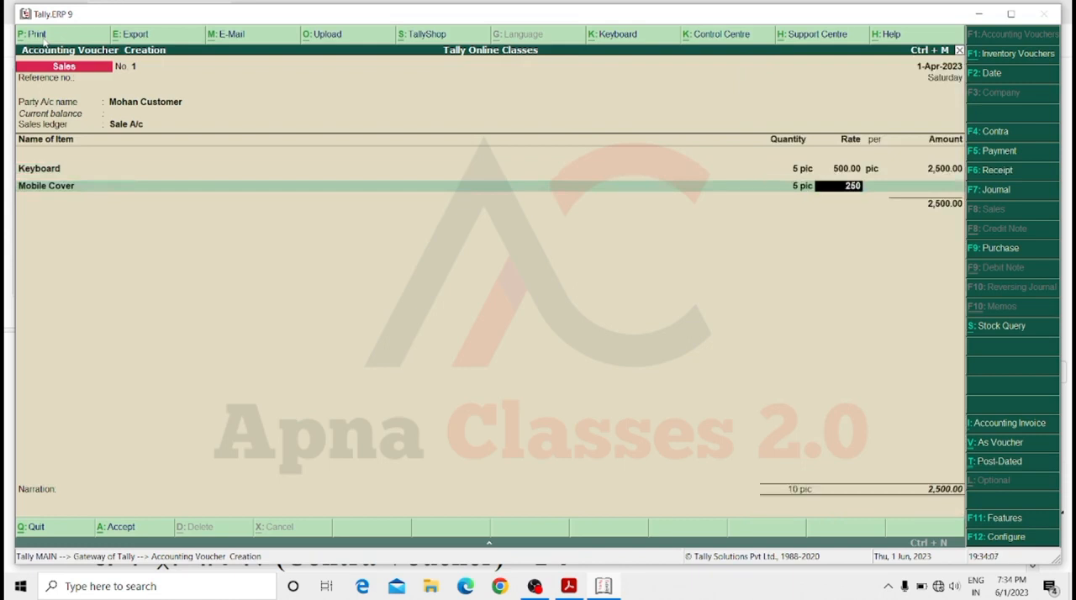
key("Return")
key("Return")
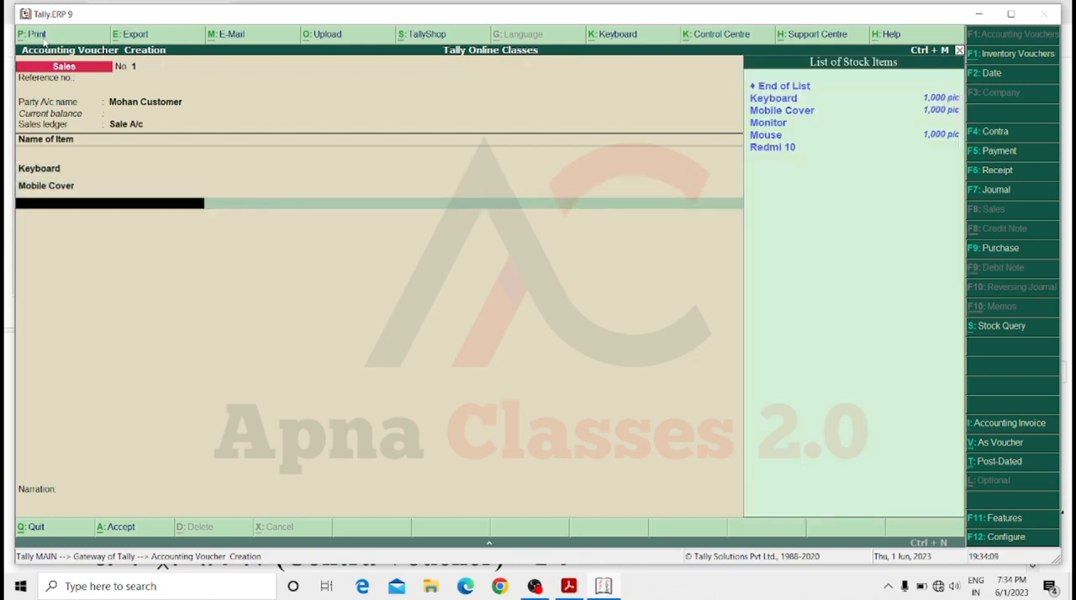
Add 5 pic of Mouse at a rate of 300 and end the credit sale's item list.
key("Down")
key("Down")
key("Down")
key("Down")
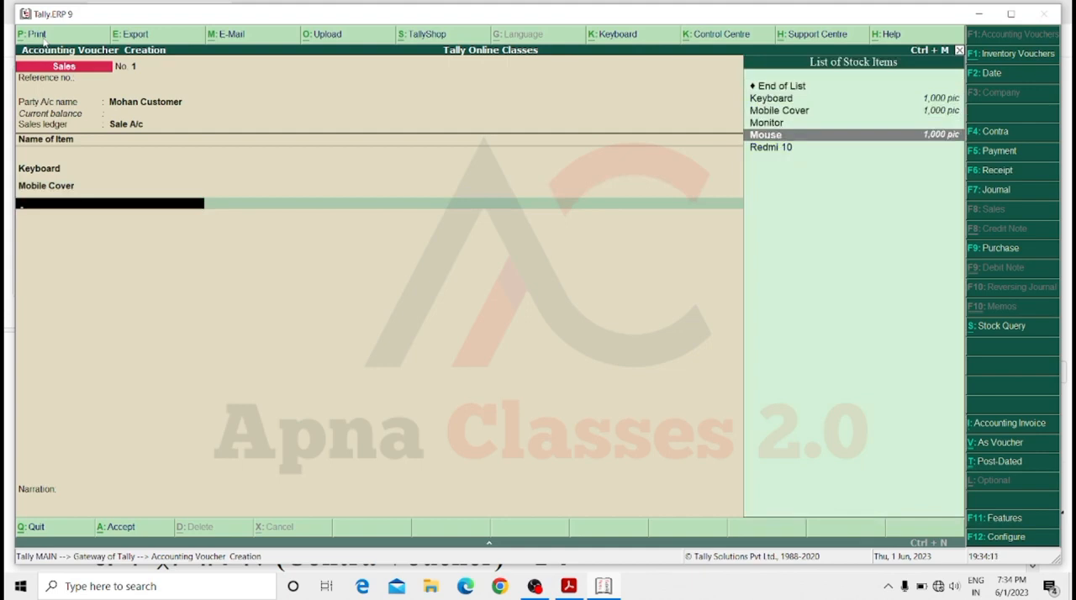
key("Return")
type("5")
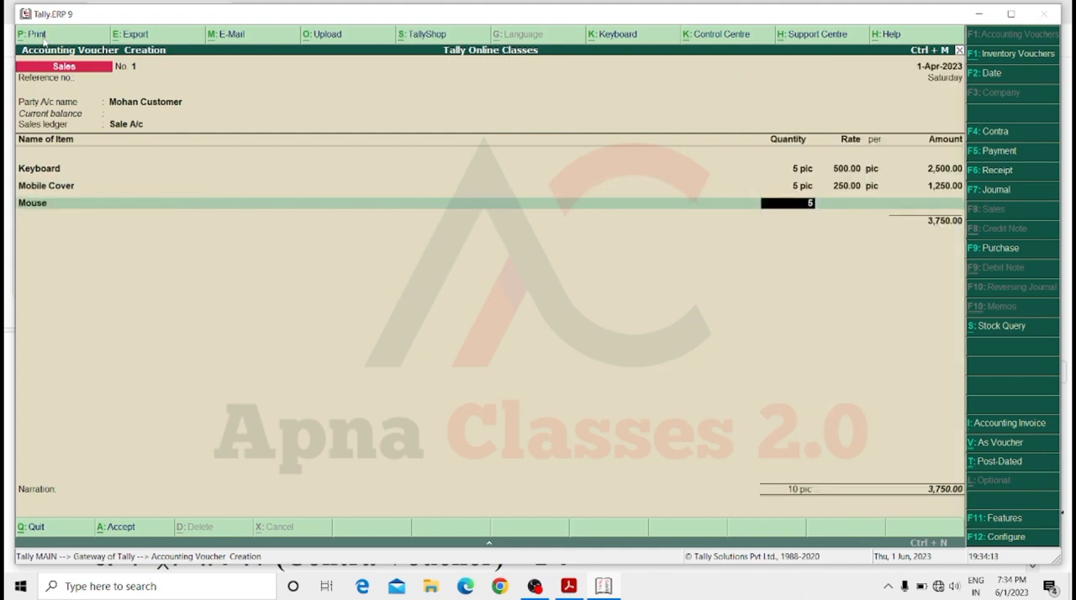
key("Return")
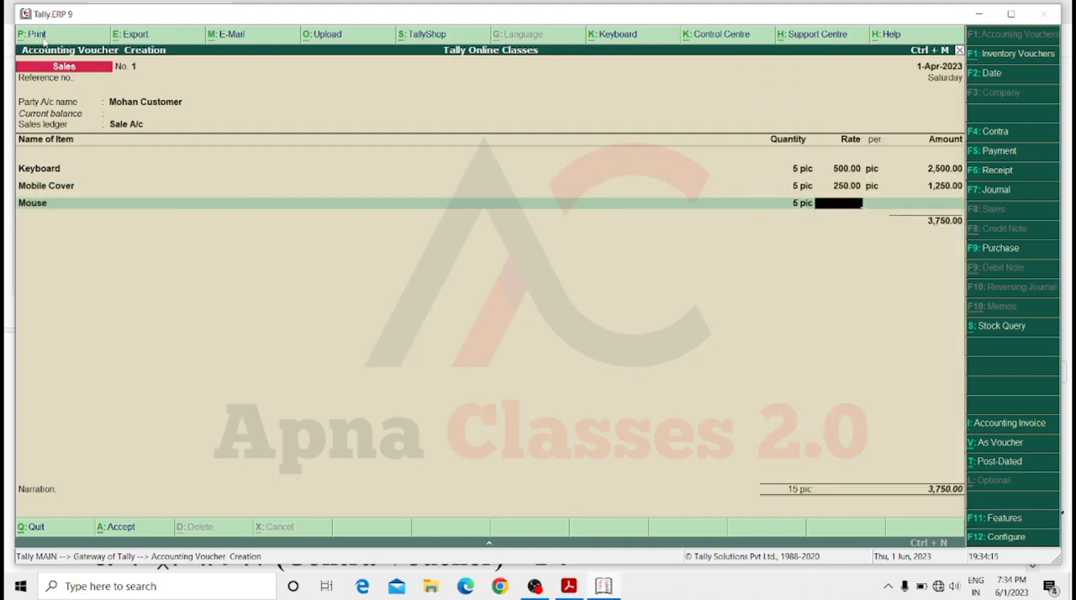
type("300")
key("Return")
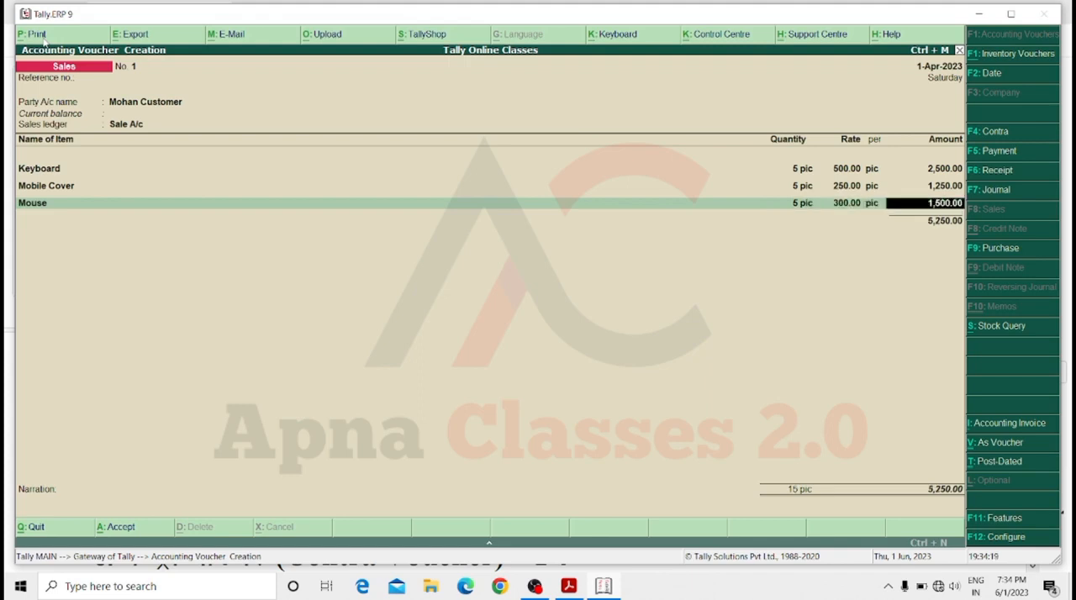
key("Return")
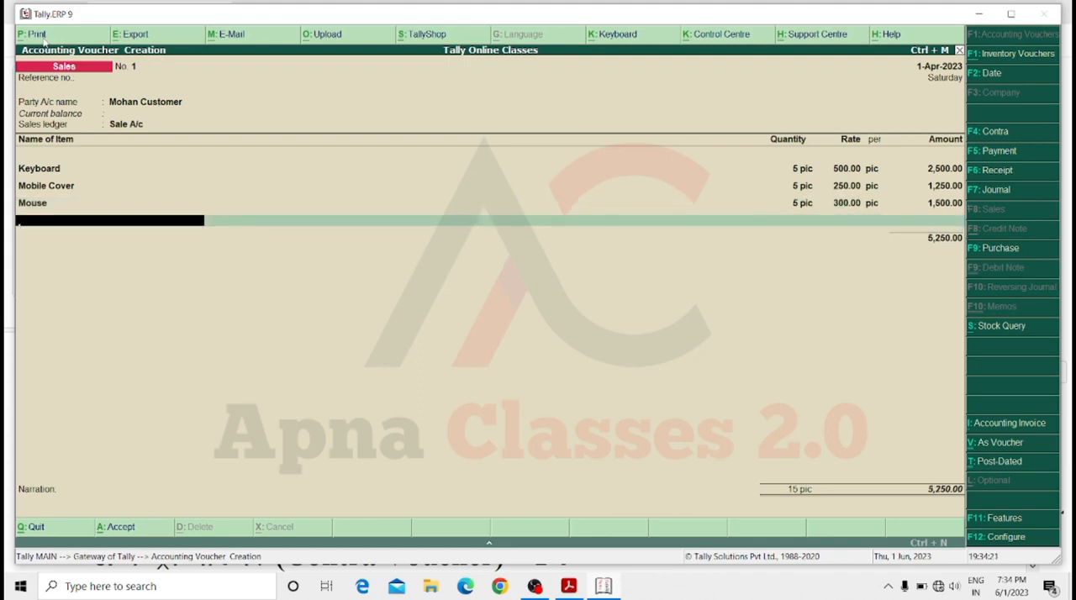
key("Return")
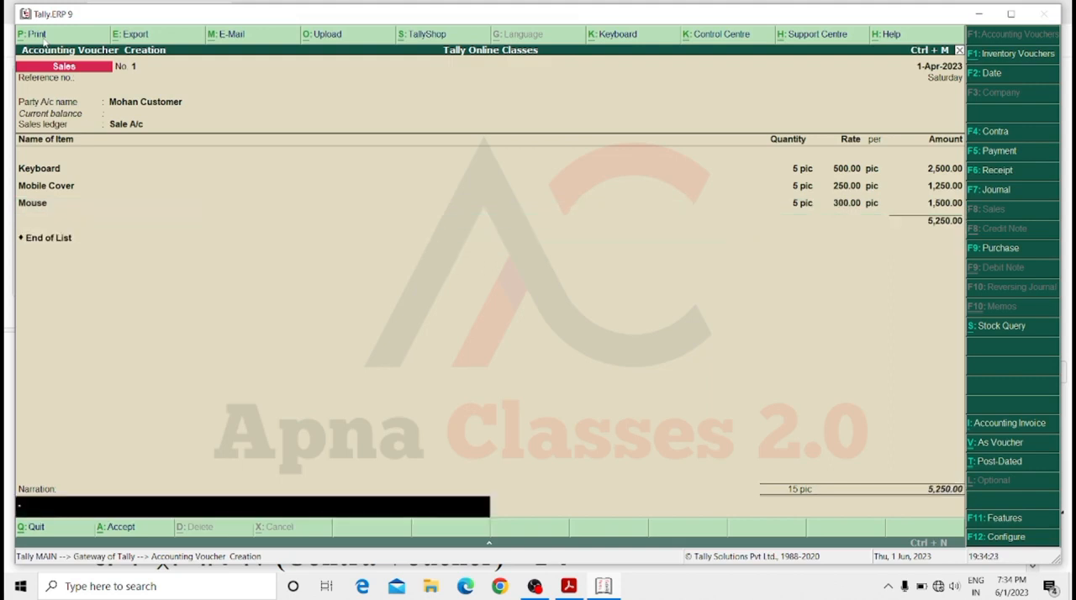
Enter a narration starting "goods sale by" with the customer's name, and save the credit sale voucher.
type("goods sale by mohan custpmer")
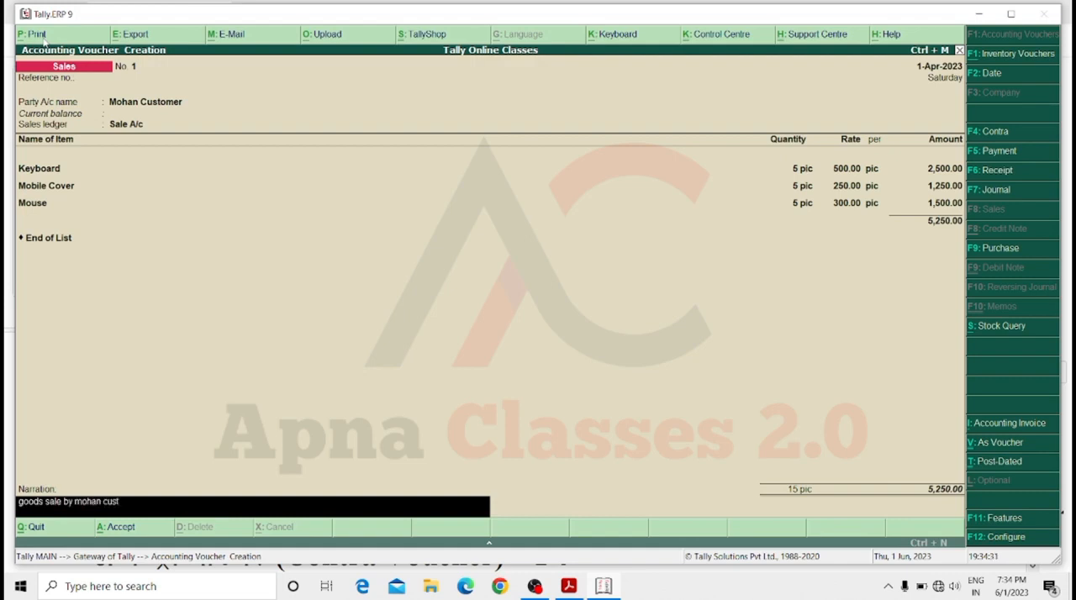
key("BackSpace")
key("BackSpace")
key("BackSpace")
key("BackSpace")
key("BackSpace")
key("BackSpace")
type("stoke")
key("Return")
key("Return")
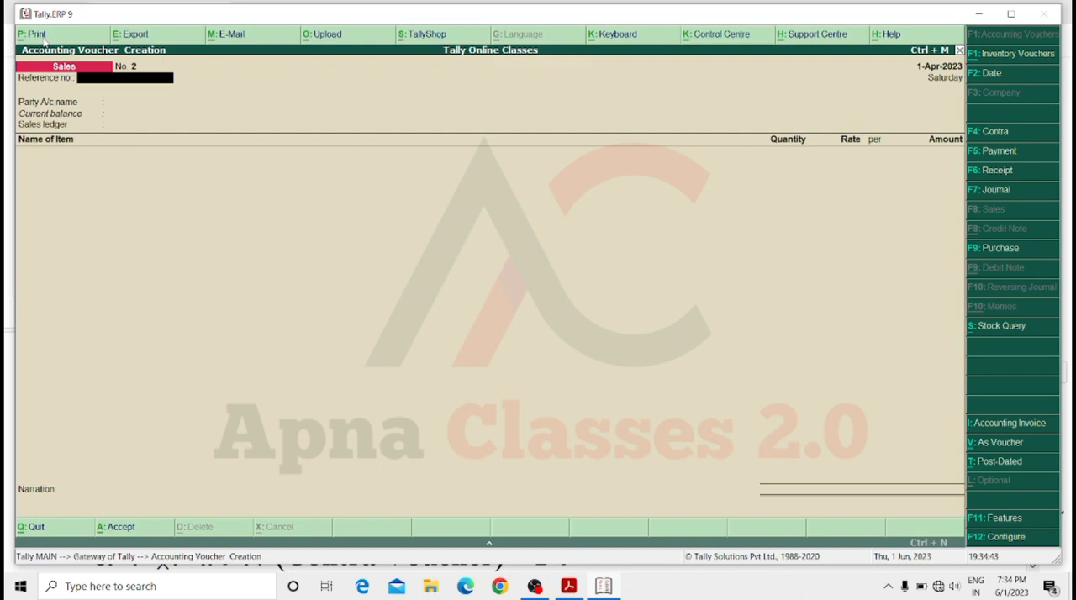
Set Cash as the party account and Sale A/c as the sales ledger in the second sales voucher.
key("Return")
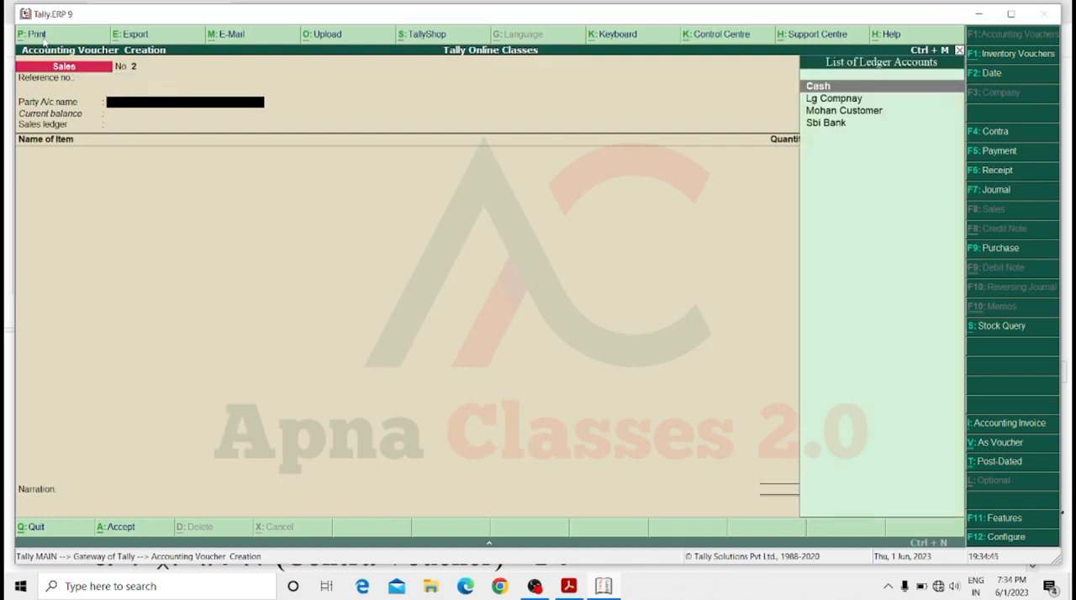
key("Return")
key("Return")
key("Return")
key("Return")
key("Return")
key("Return")
key("Return")
key("Return")
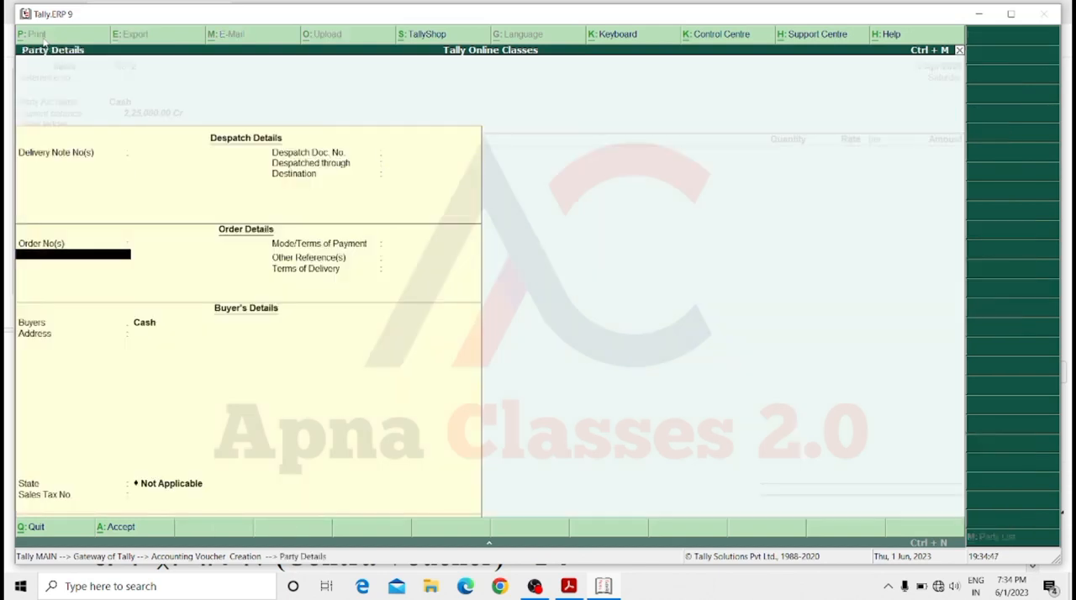
key("Return")
key("Return")
key("Return")
key("Return")
key("Return")
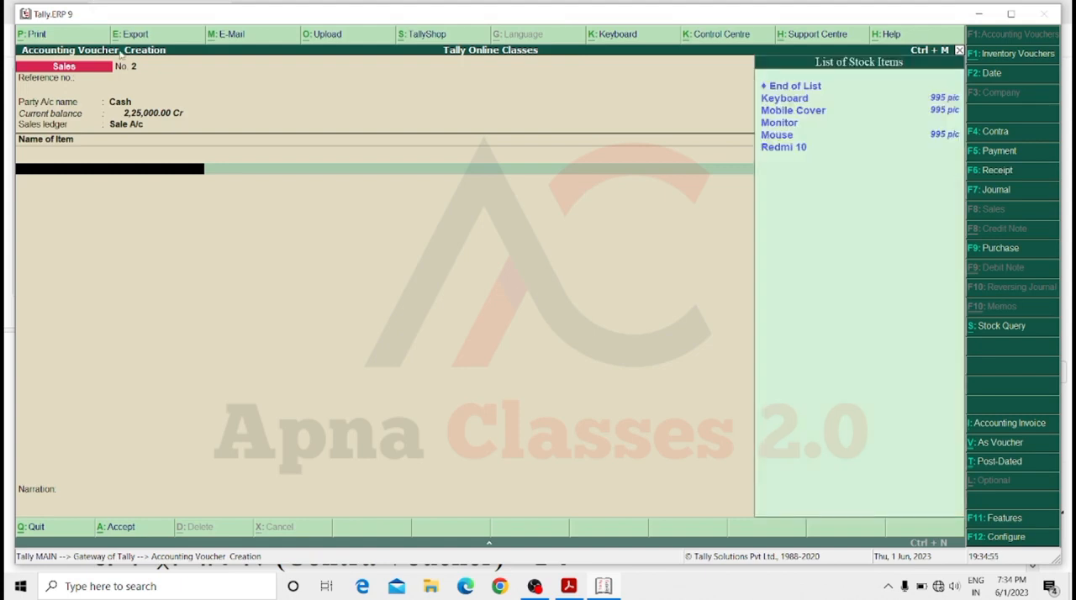
Add 50 pic of Keyboard to the cash sale, accepting the prefilled rate of 500.
key("Down")
key("Return")
type("50")
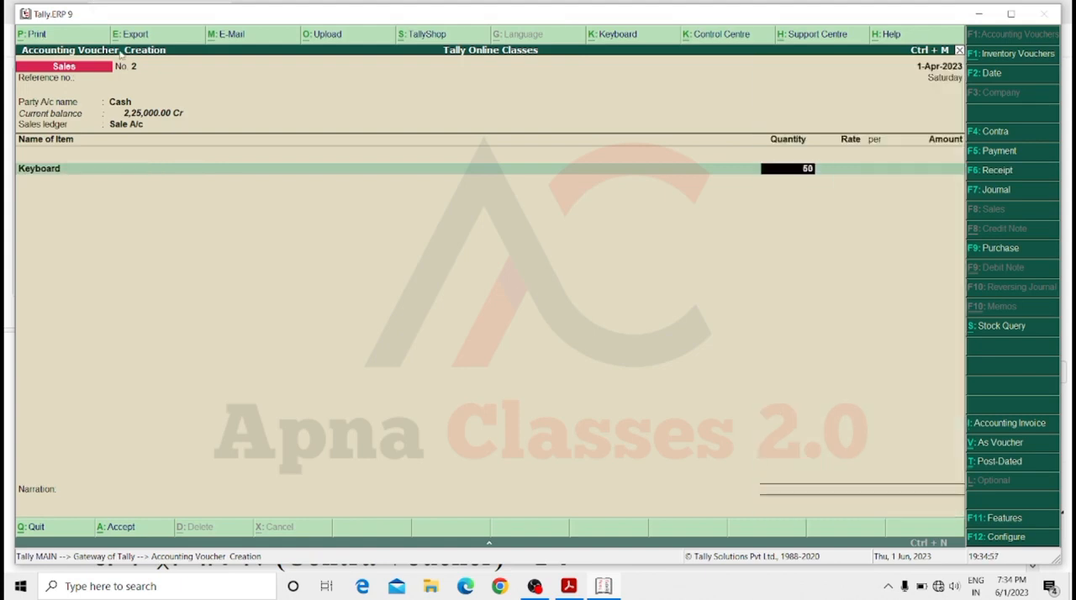
key("Return")
key("Return")
key("Return")
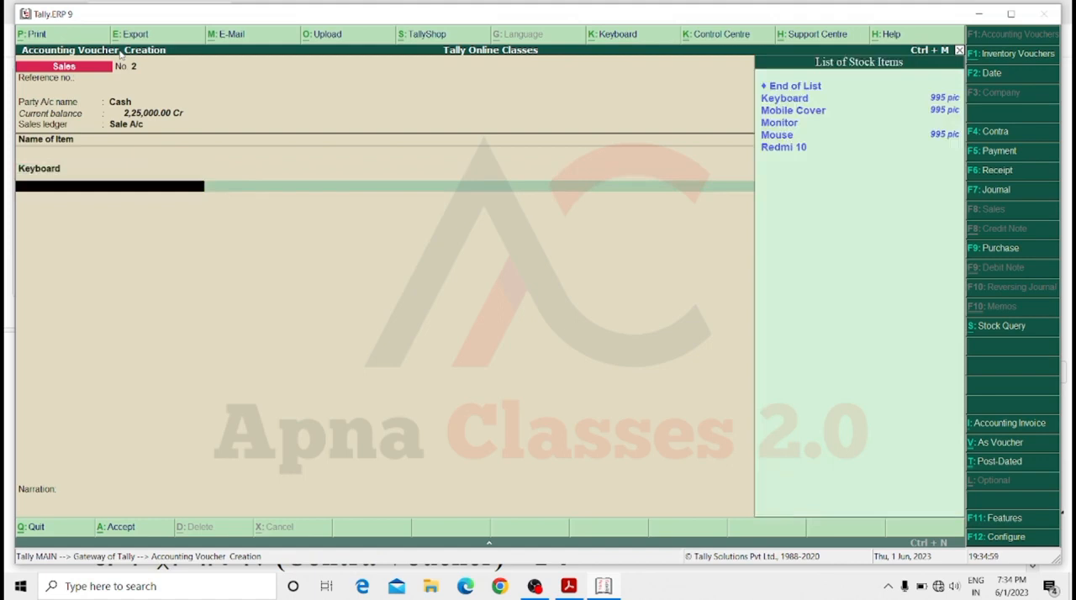
Add 50 pic of Mobile Cover to the cash sale, accepting the prefilled rate of 250.
key("Down")
key("Down")
key("Return")
type("50")
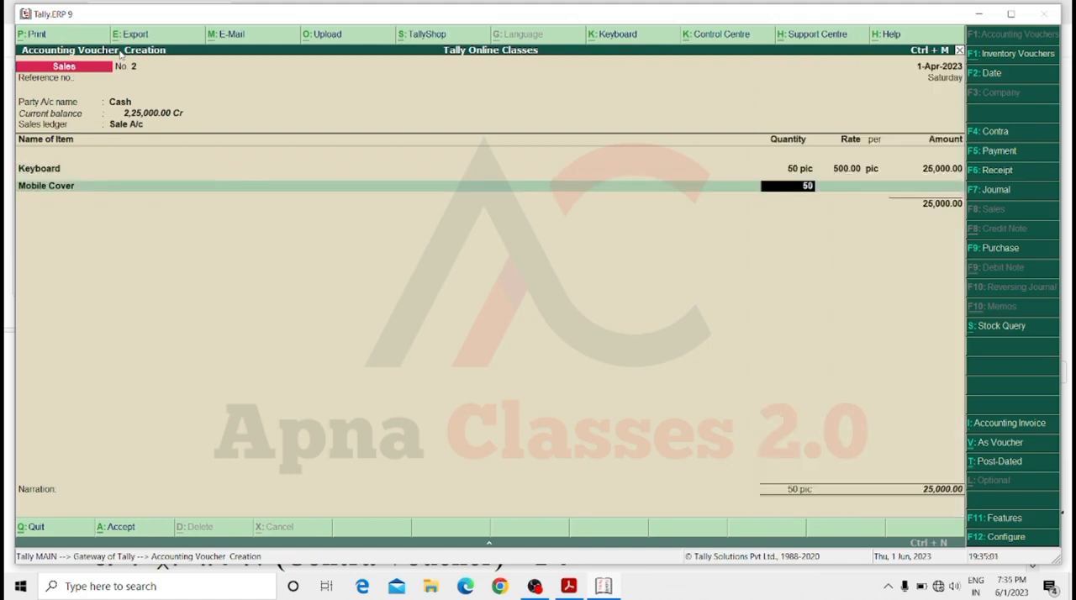
key("Return")
key("Return")
Add 50 pic of Mouse at the prefilled rate of 300 and end the cash sale's item list.
key("Return")
key("Return")
key("Down")
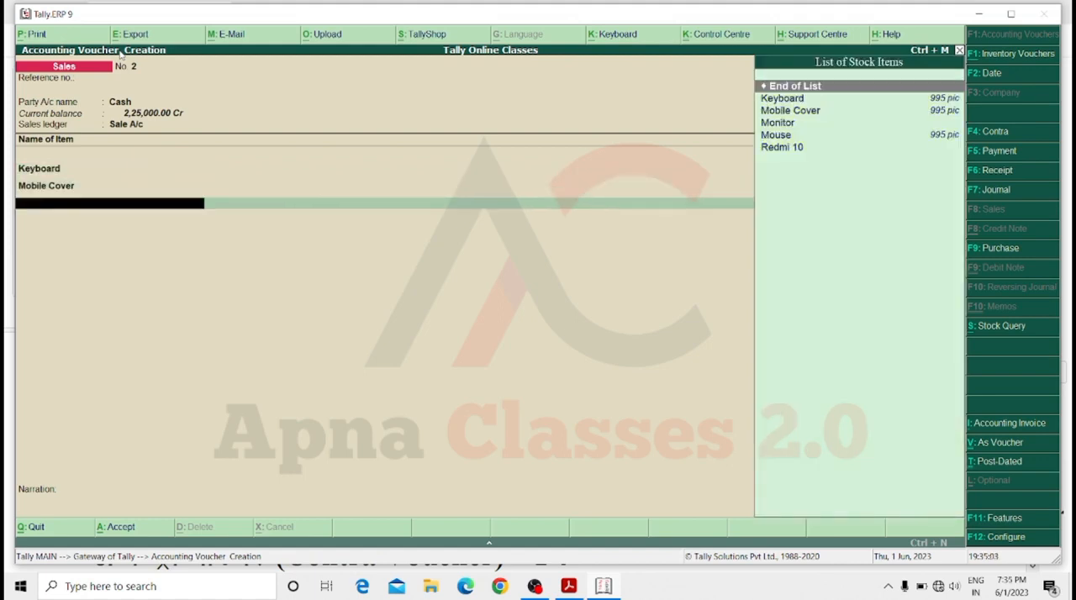
key("Down")
key("Down")
key("Down")
key("Down")
key("Up")
key("Return")
type("50")
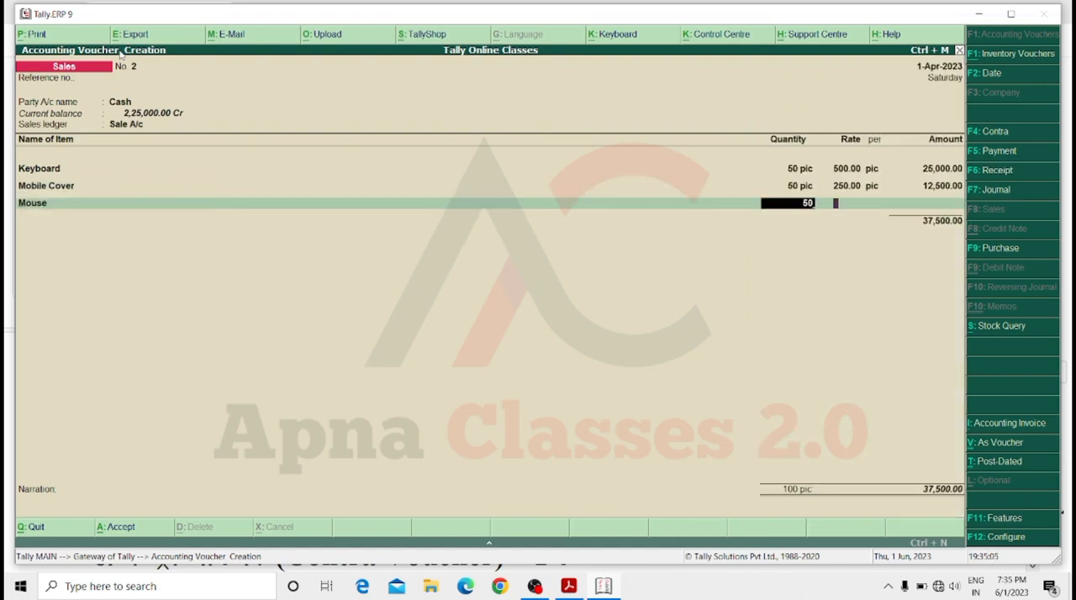
key("Return")
key("Return")
key("Return")
key("Return")
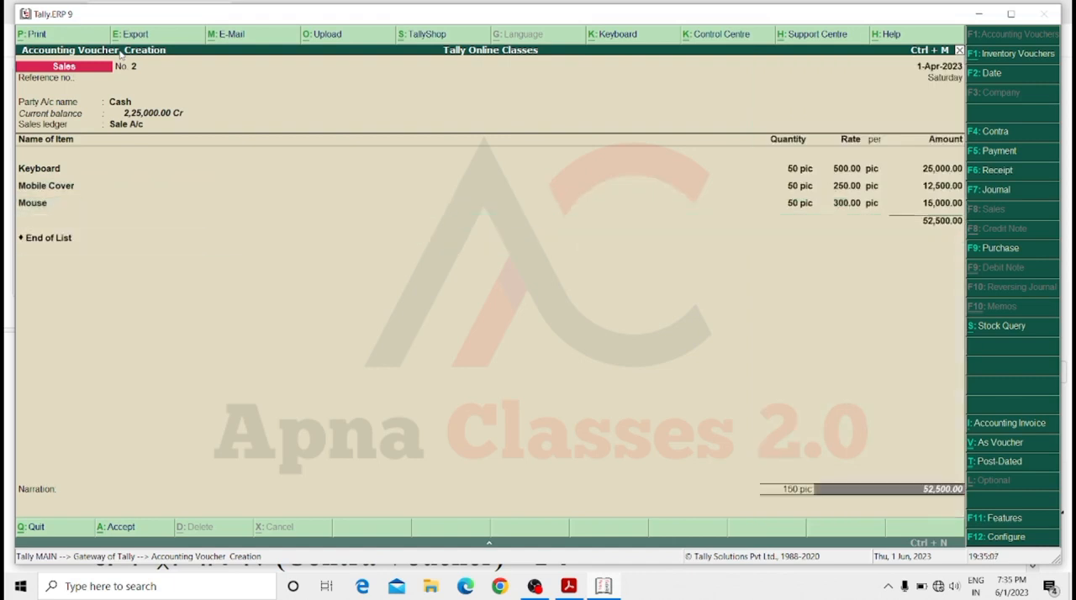
key("Return")
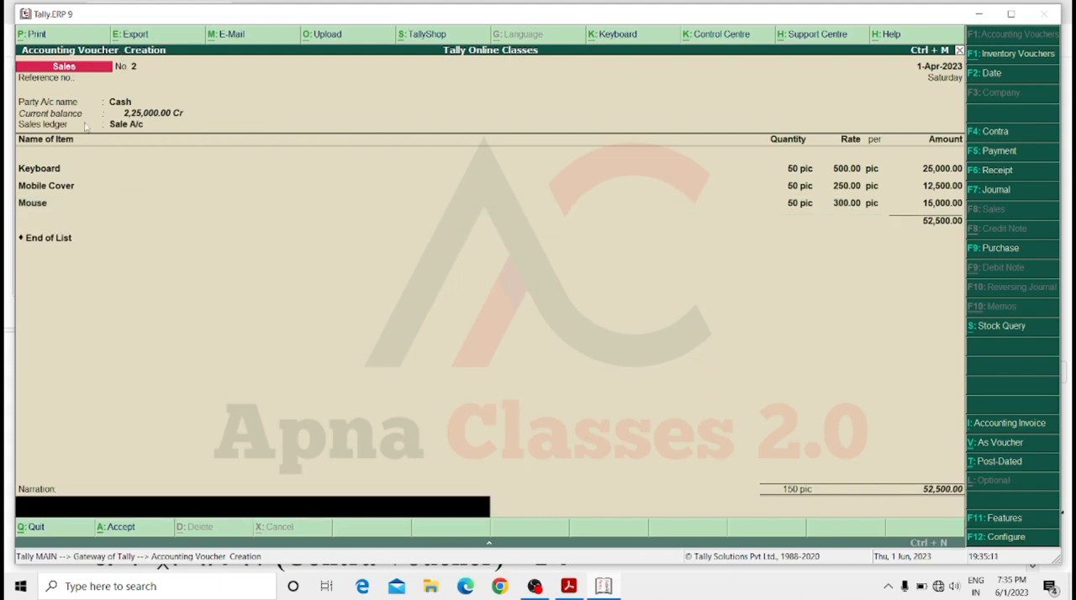
Enter a narration starting "goods sale my" with the customer's name, and save the cash sale voucher.
type("goods sale my enb")
key("BackSpace")
type("jamam custoner")
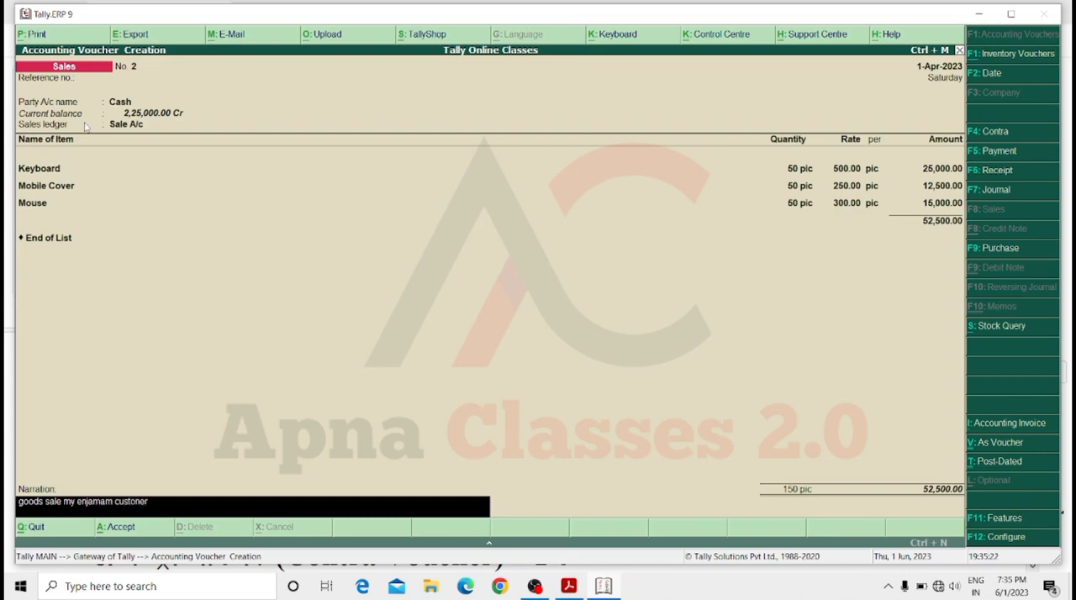
key("Return")
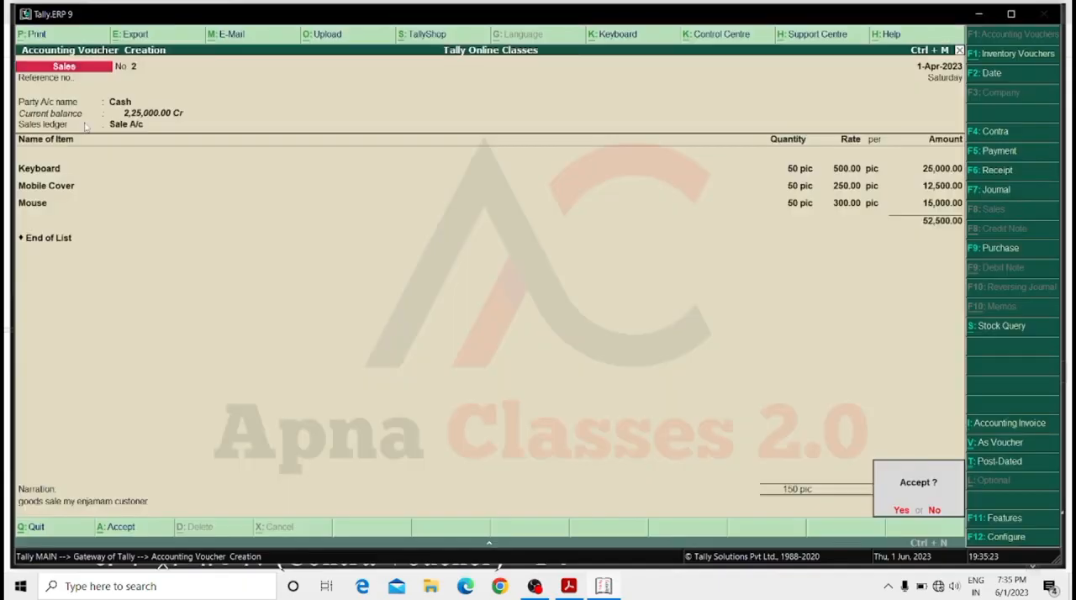
key("Return")
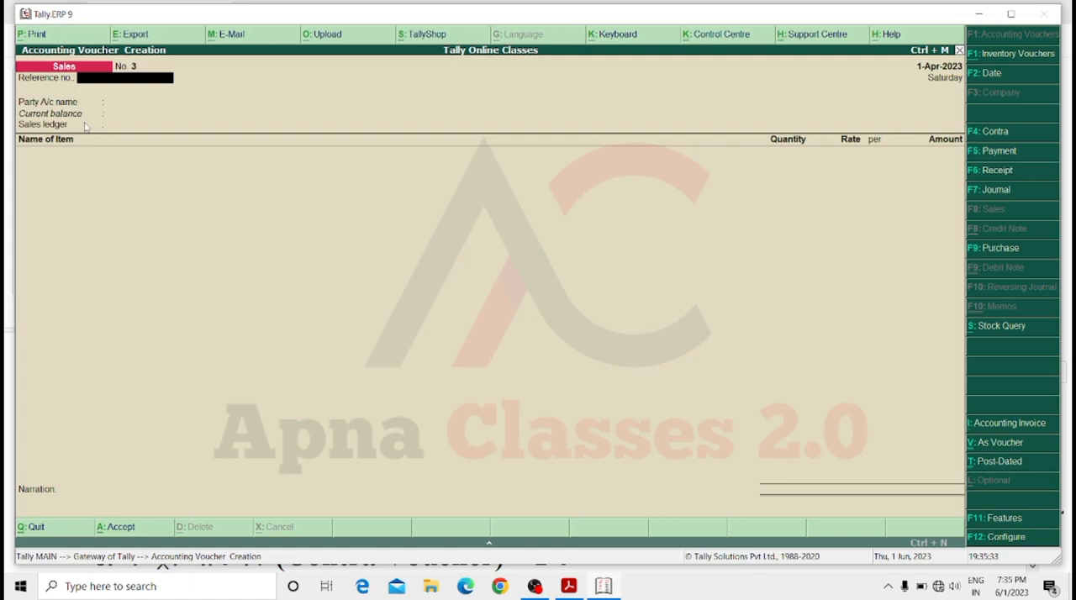
Leave the blank sales voucher and display the Day Book for 1-Apr-2023.
key("Escape")
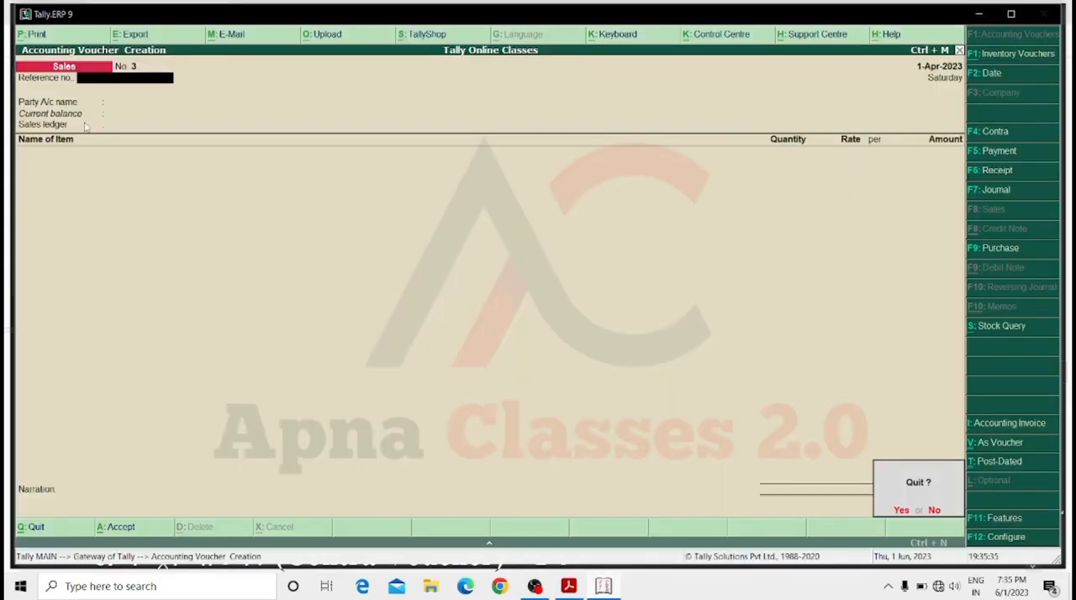
key("y")
key("Escape")
key("n")
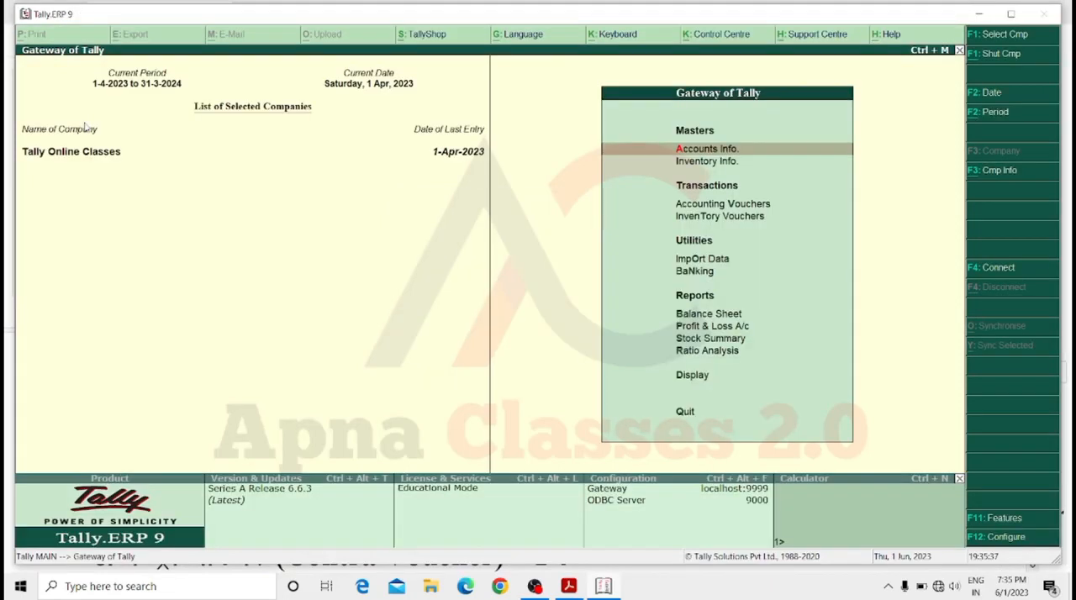
key("d")
key("Return")
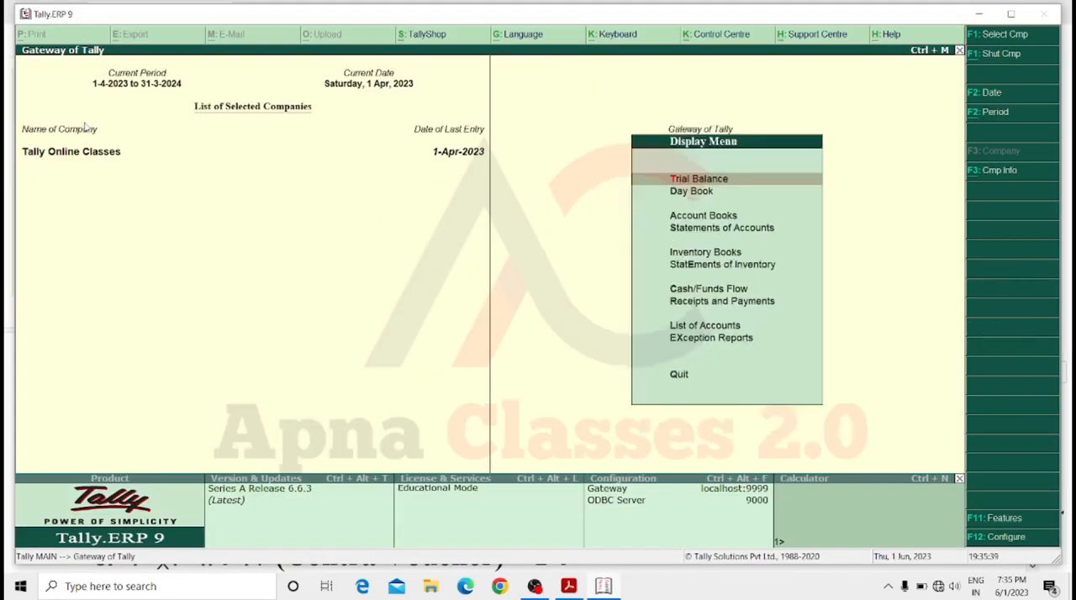
key("d")
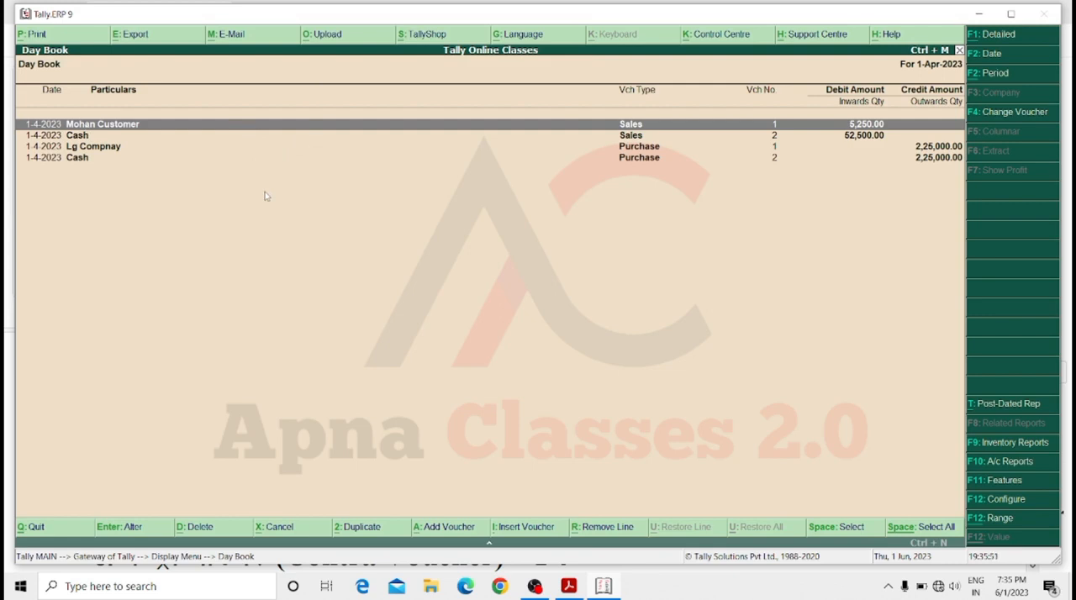
Return to the Gateway of Tally, reopen the Day Book and go through its sales and purchase entries.
key("Escape")
key("Escape")
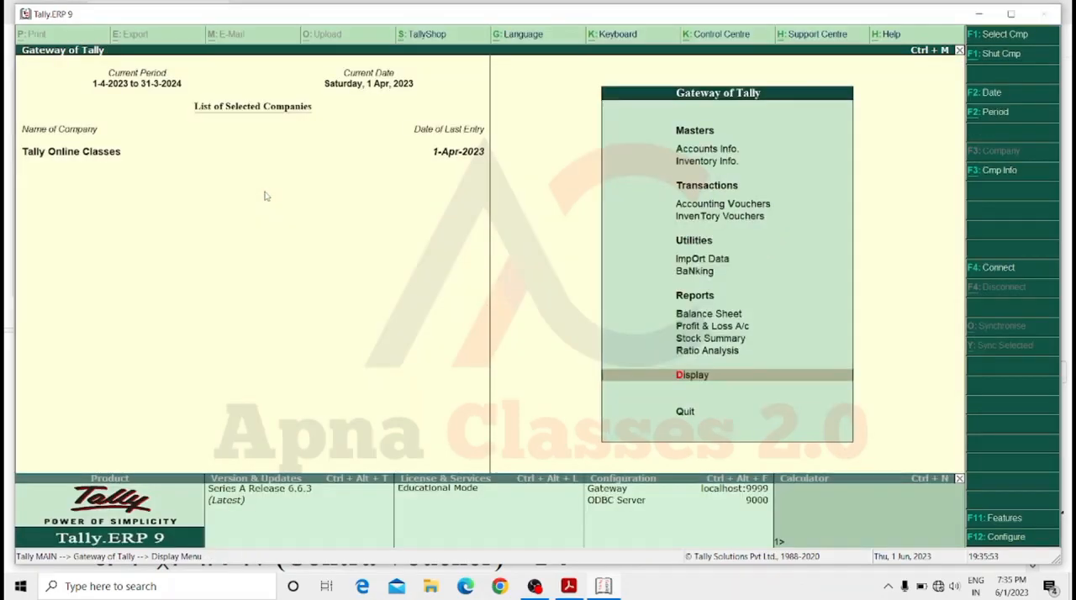
key("Escape")
key("Escape")
key("Up")
key("Up")
key("Return")
key("Down")
key("Return")
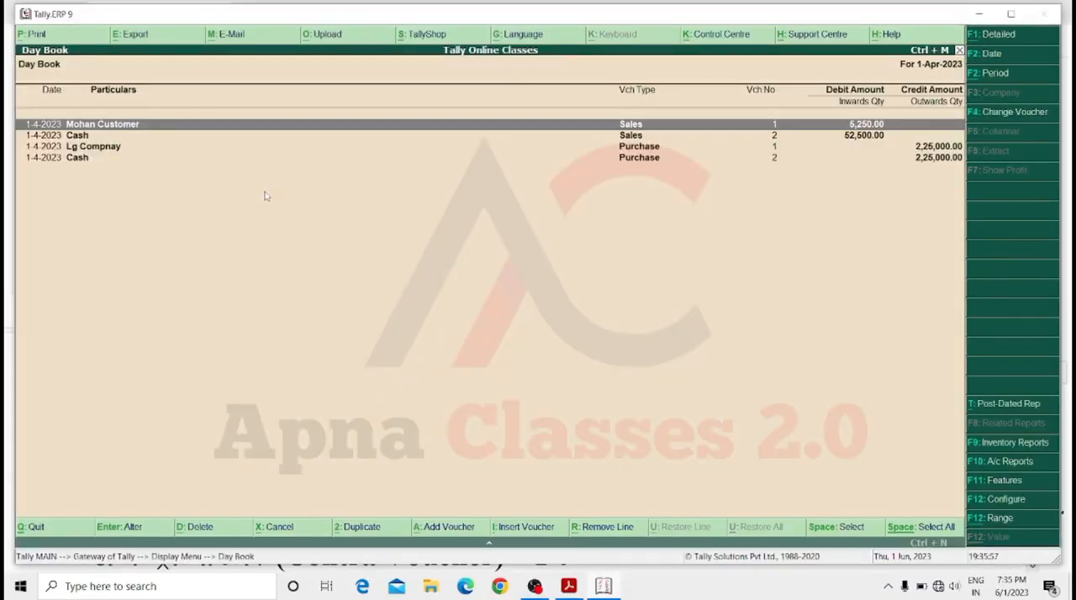
key("Down")
key("Down")
key("Up")
key("Return")
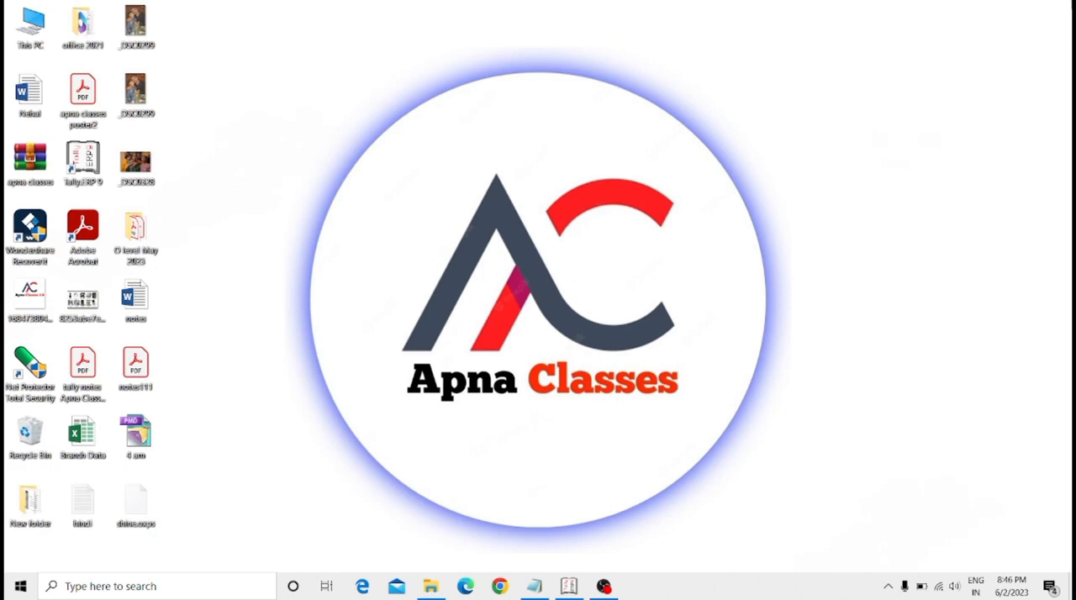
Switch to Tally.ERP 9 and open the form for creating a single ledger.
left_click(560, 591)
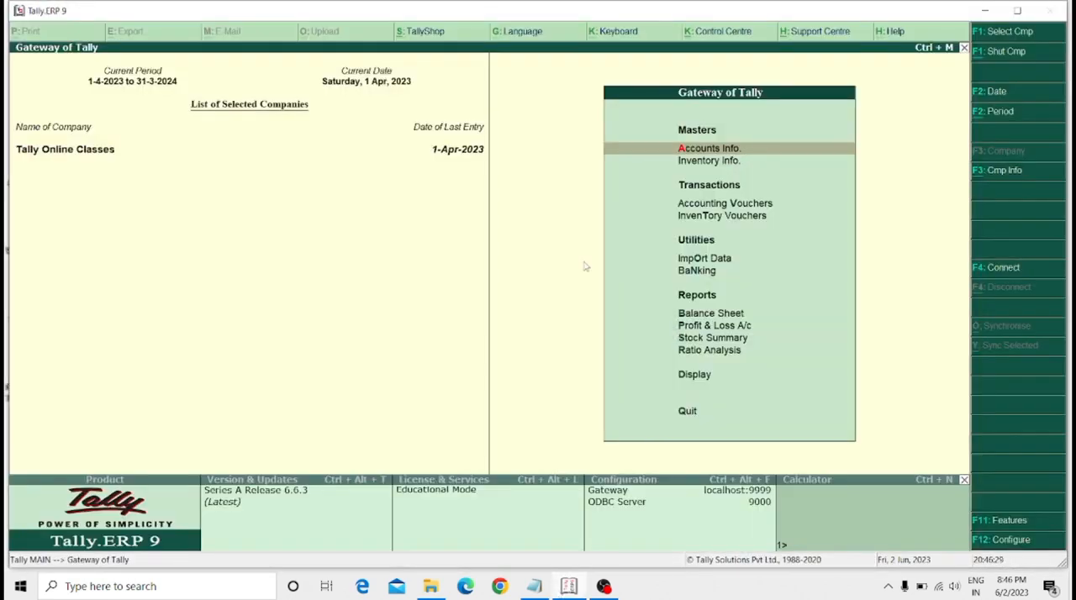
key("Escape")
key("Escape")
key("Down")
key("Up")
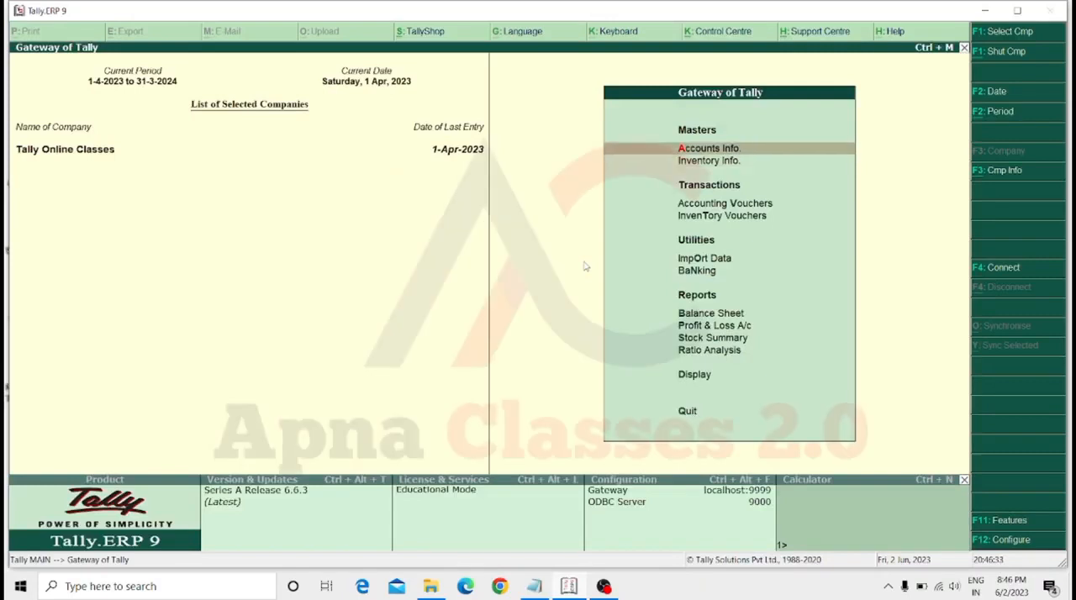
key("Return")
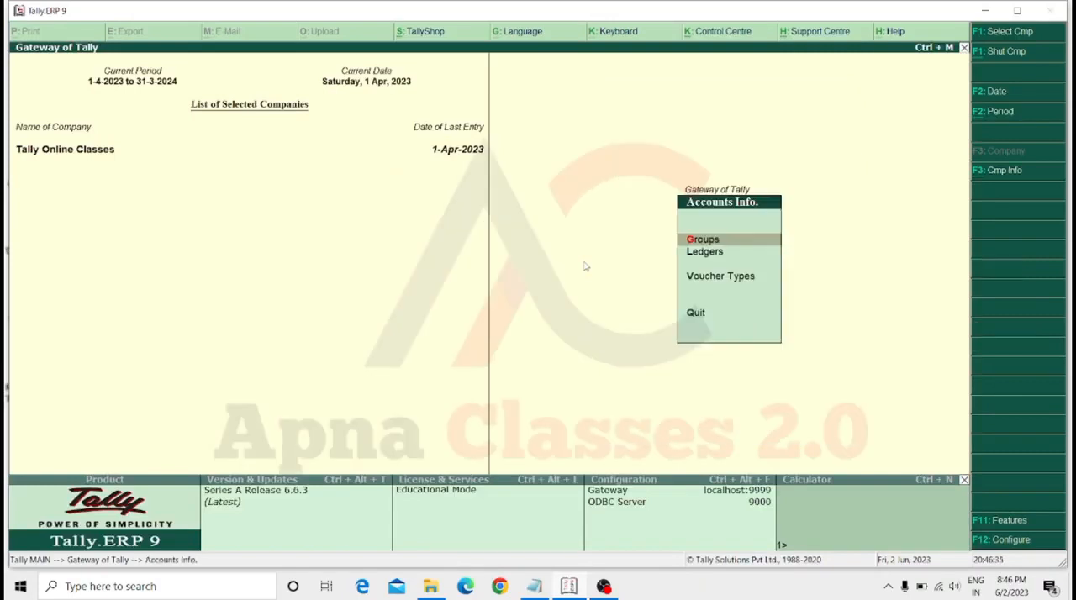
key("Down")
key("Return")
Name the new ledger Vivo Company and leave its alias empty.
key("Return")
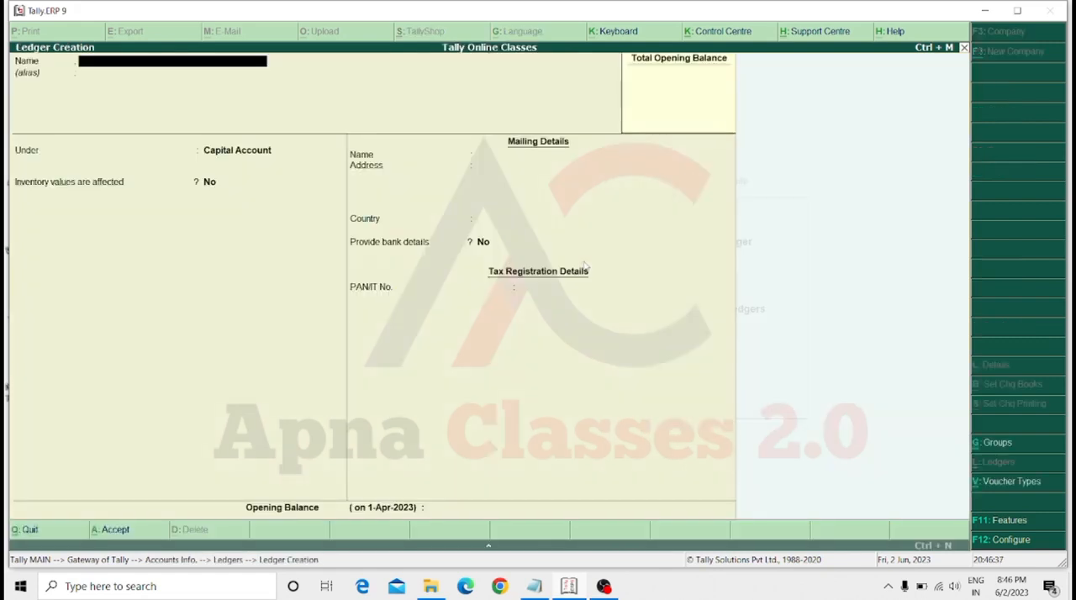
type("Vivo")
type(" c")
type("ompnay")
key("BackSpace")
key("BackSpace")
key("BackSpace")
type("any")
key("Return")
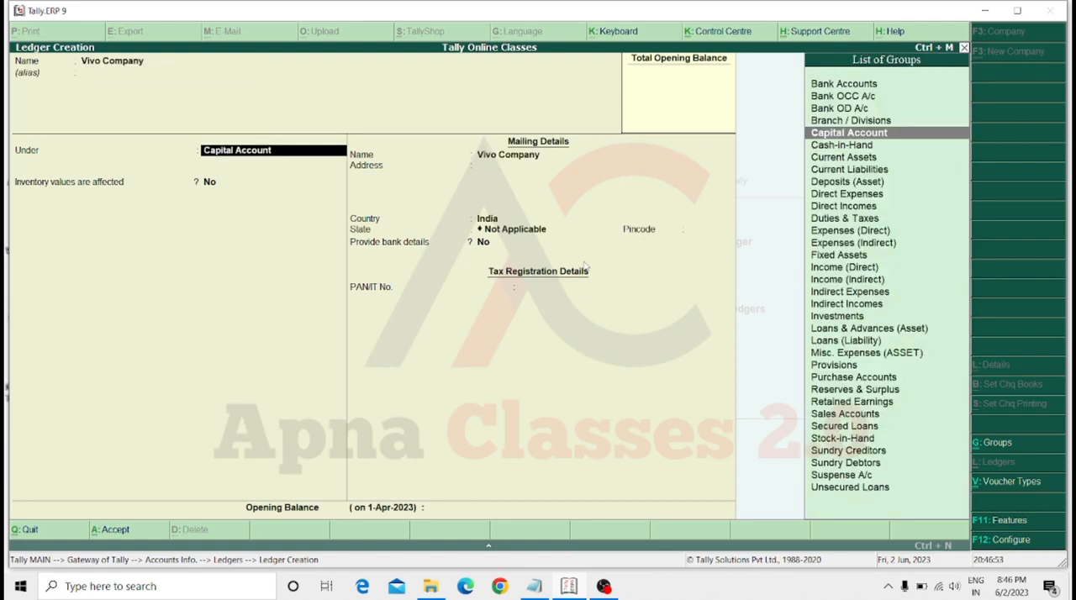
Place the Vivo Company ledger under Sundry Creditors, save it and return to the Gateway of Tally.
key("BackSpace")
type("Sun")
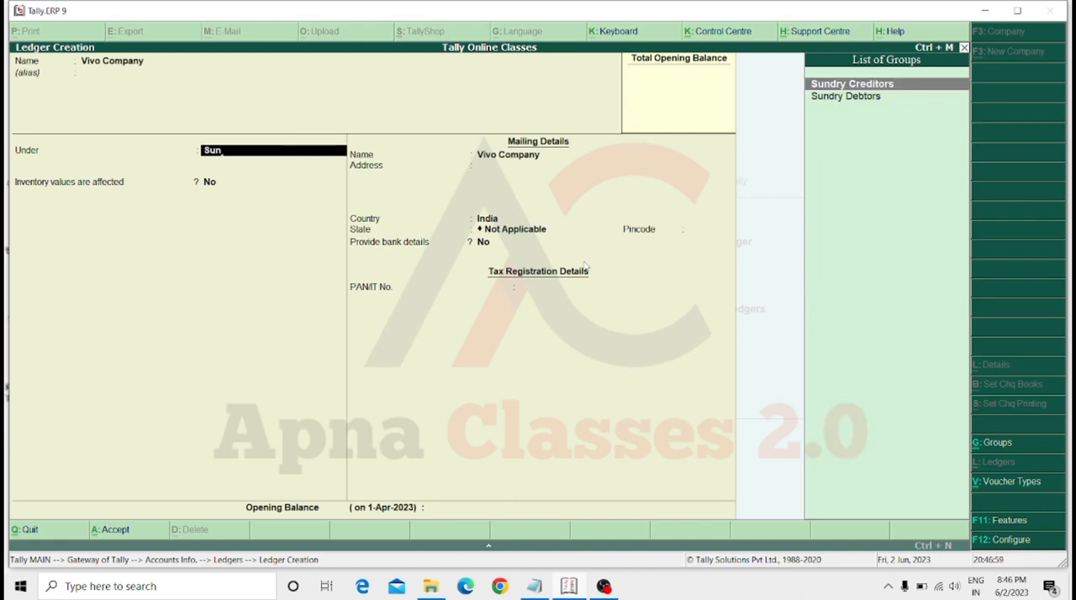
key("Return")
key("Return")
key("Return")
key("Return")
key("Return")
key("Return")
key("Return")
key("Return")
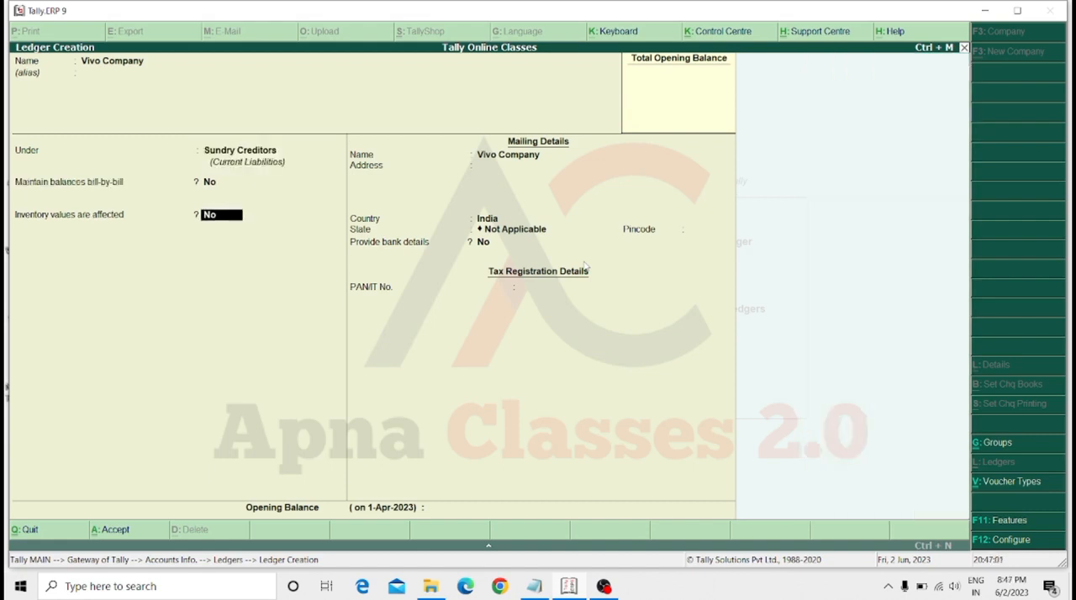
key("Return")
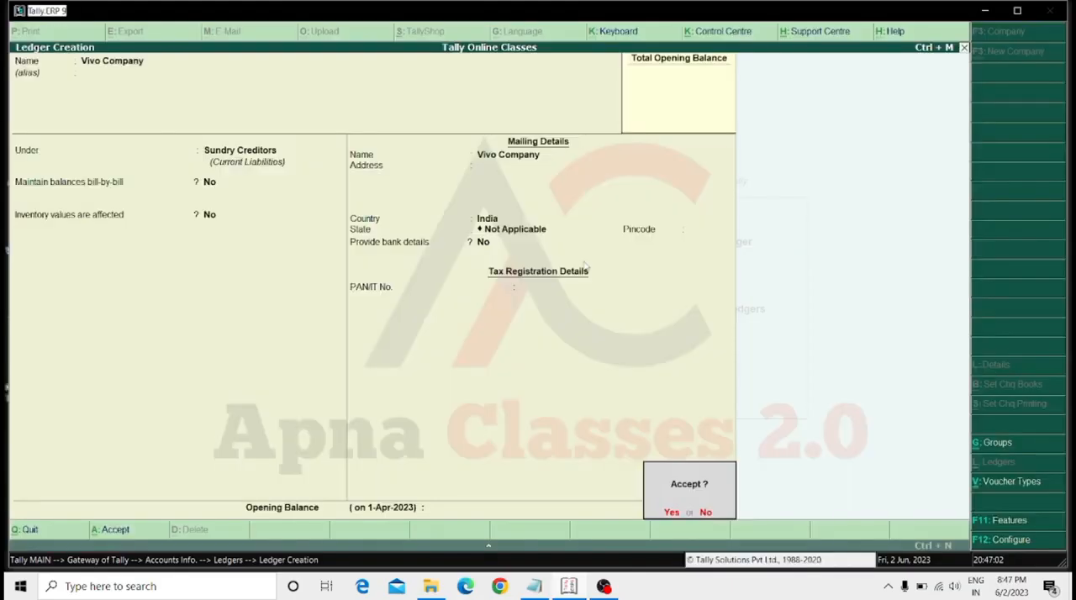
key("Return")
key("Escape")
key("Escape")
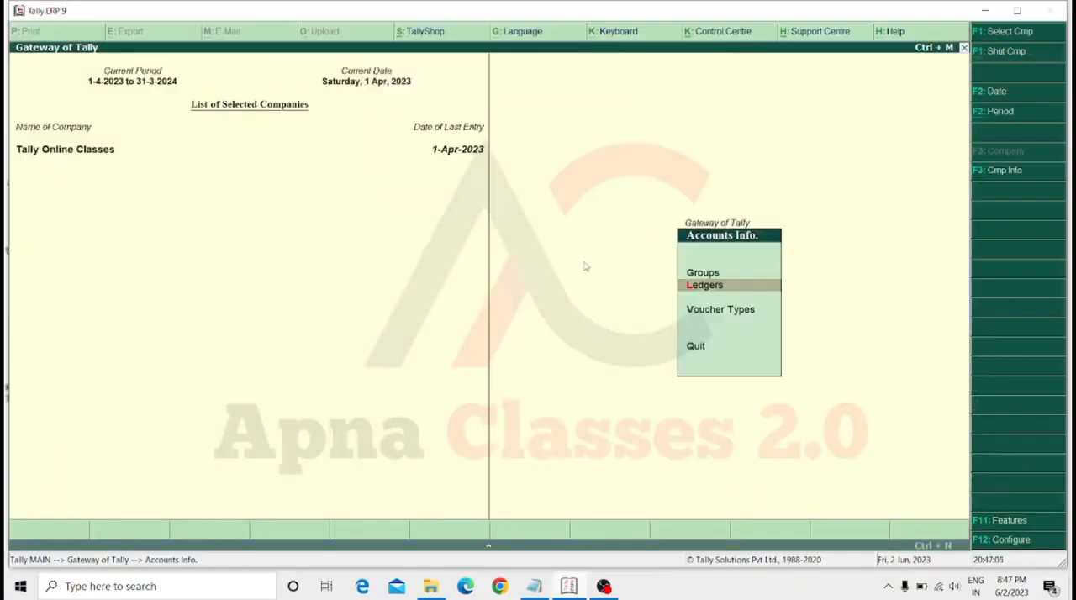
key("Escape")
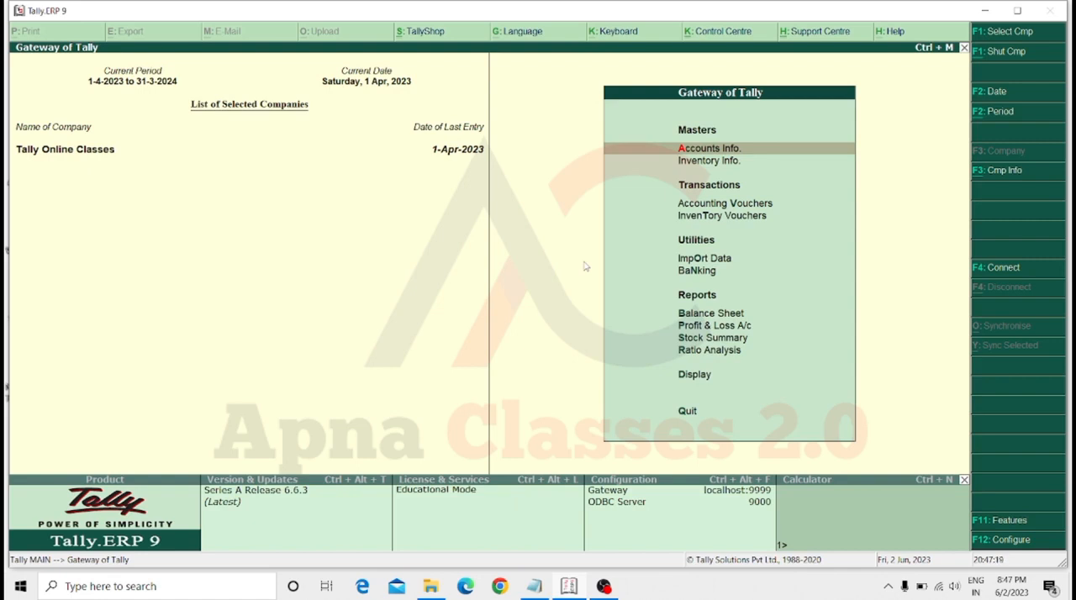
Start a new purchase voucher and leave its supplier invoice number and date empty.
key("Down")
key("Down")
key("Down")
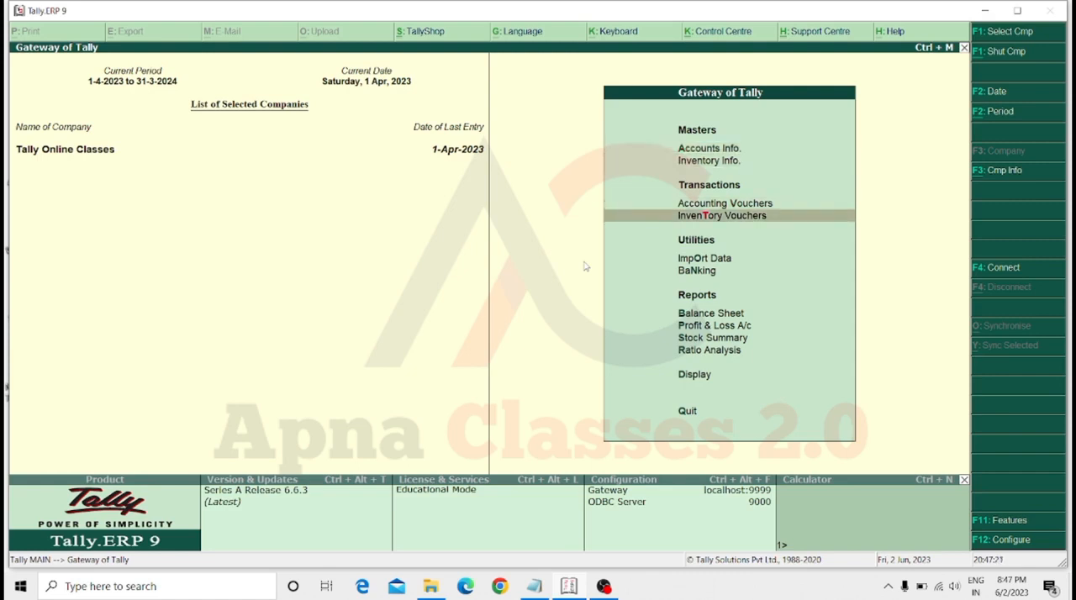
key("Up")
key("Return")
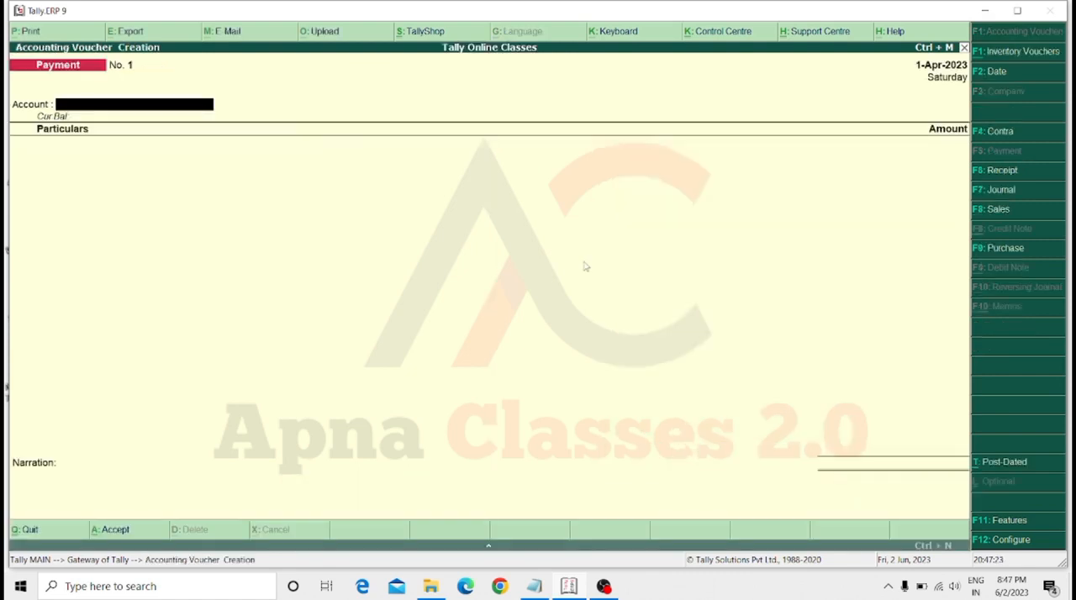
key("F9")
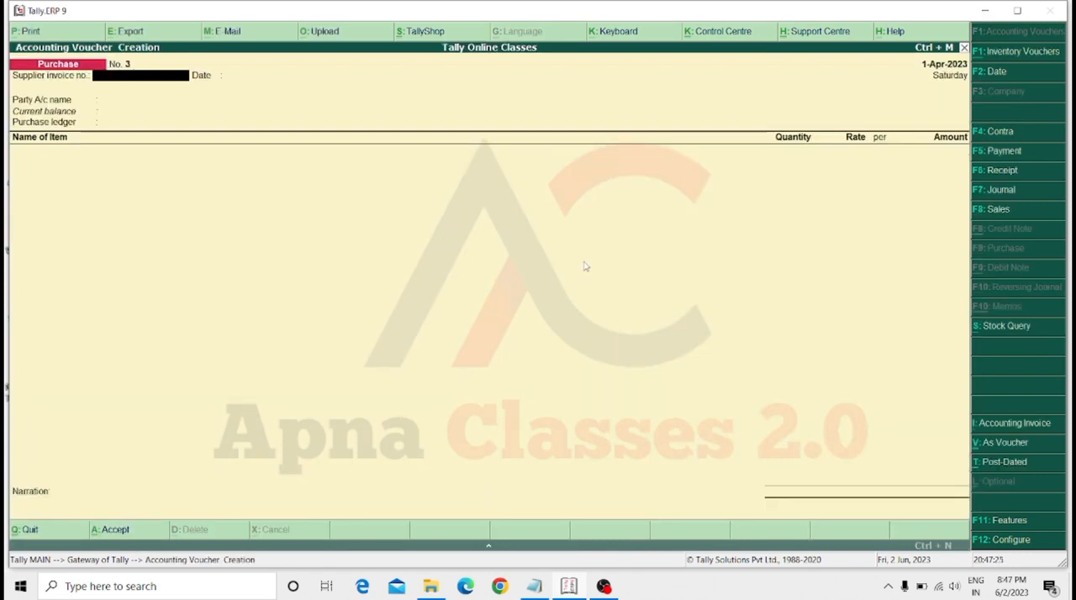
key("Return")
key("Return")
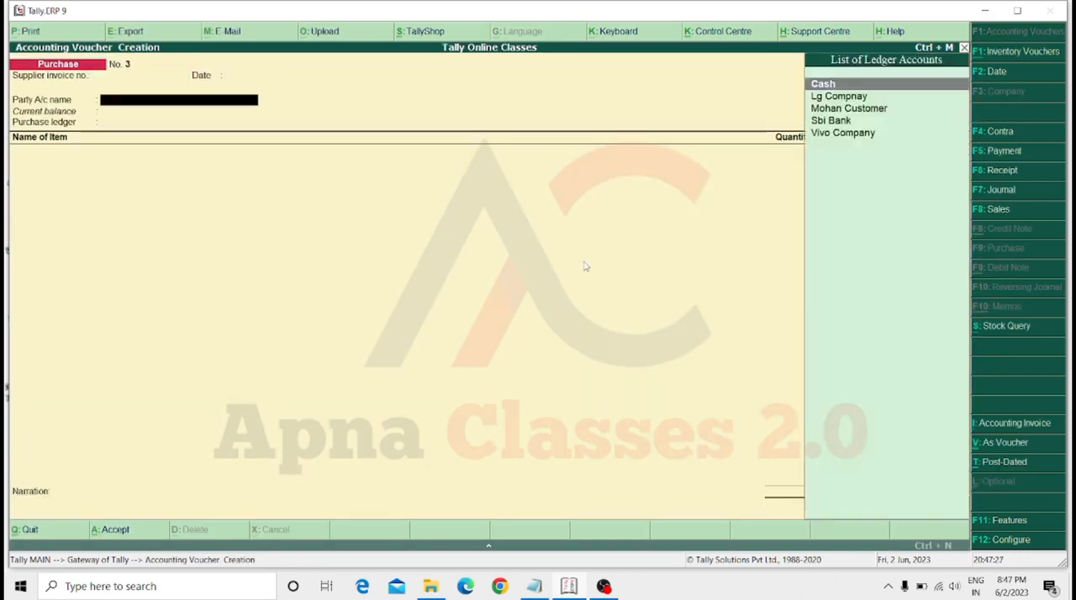
Set Vivo Company as the purchase's party, keep its default supplier details and use Purchase A/c as the purchase ledger.
key("Down")
key("Down")
key("Down")
key("Down")
key("Return")
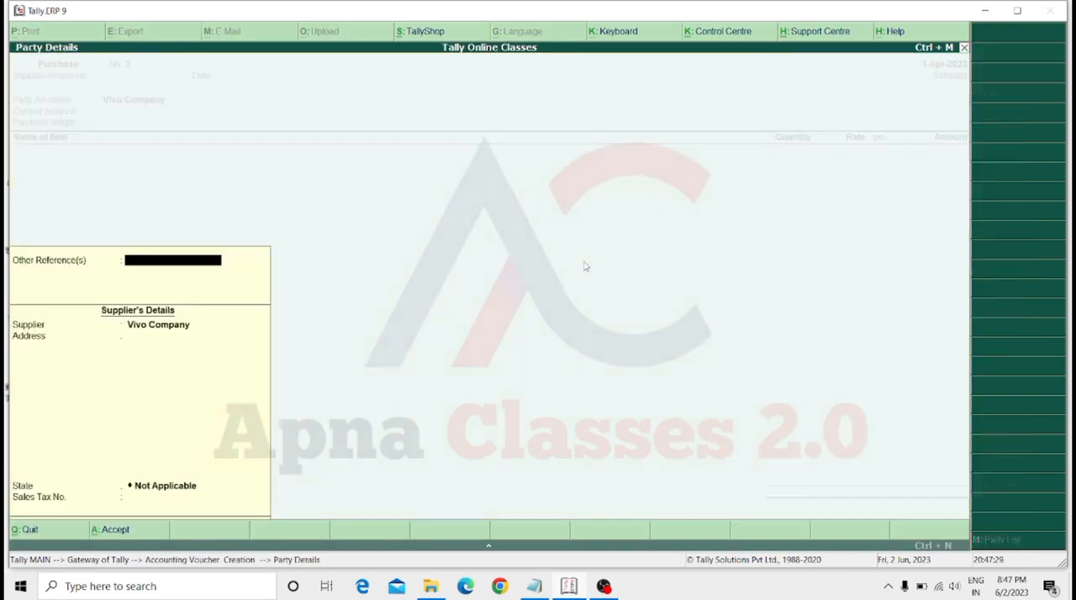
key("Return")
key("Return")
key("Return")
key("Return")
key("Return")
key("Return")
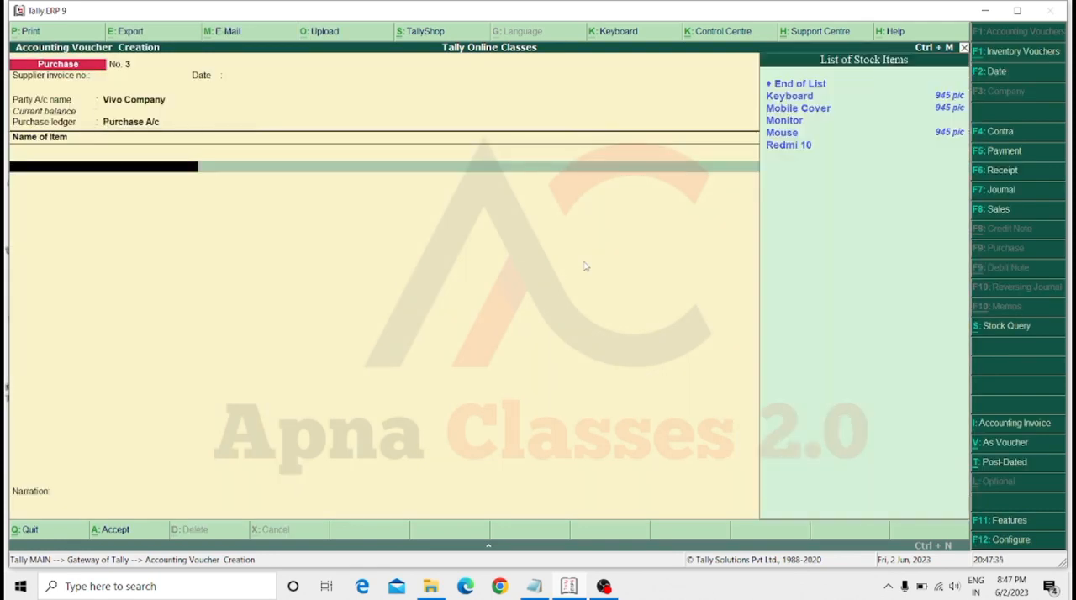
Add 50 pic of Keyboard to the purchase, accepting the prefilled rate of 250.
key("Down")
key("Return")
type("50")
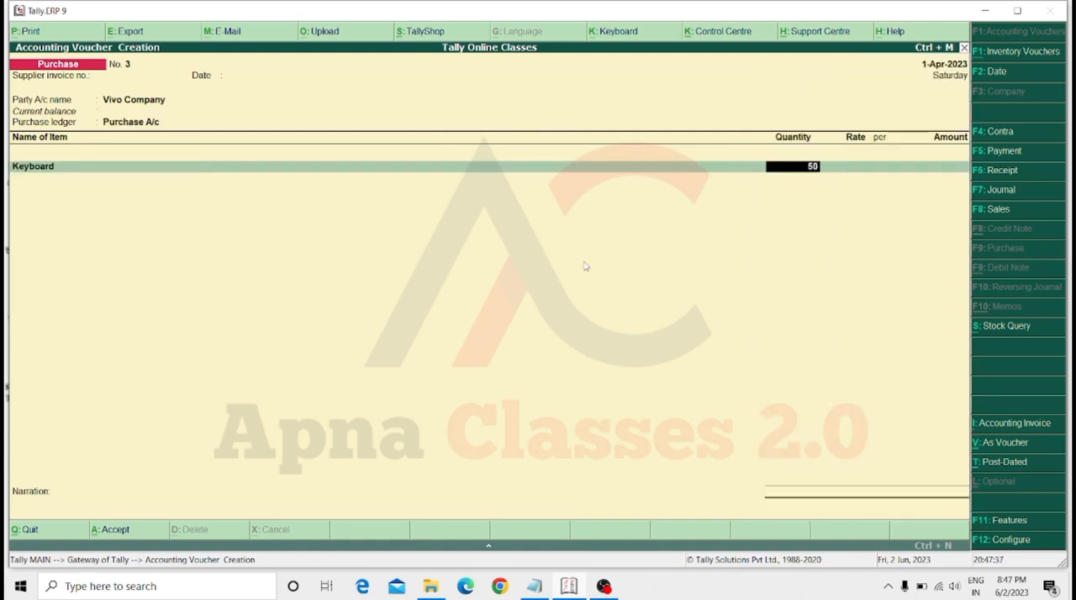
key("Return")
Add 50 pic of Monitor to the purchase at a rate of 250 per pic.
key("Return")
key("Return")
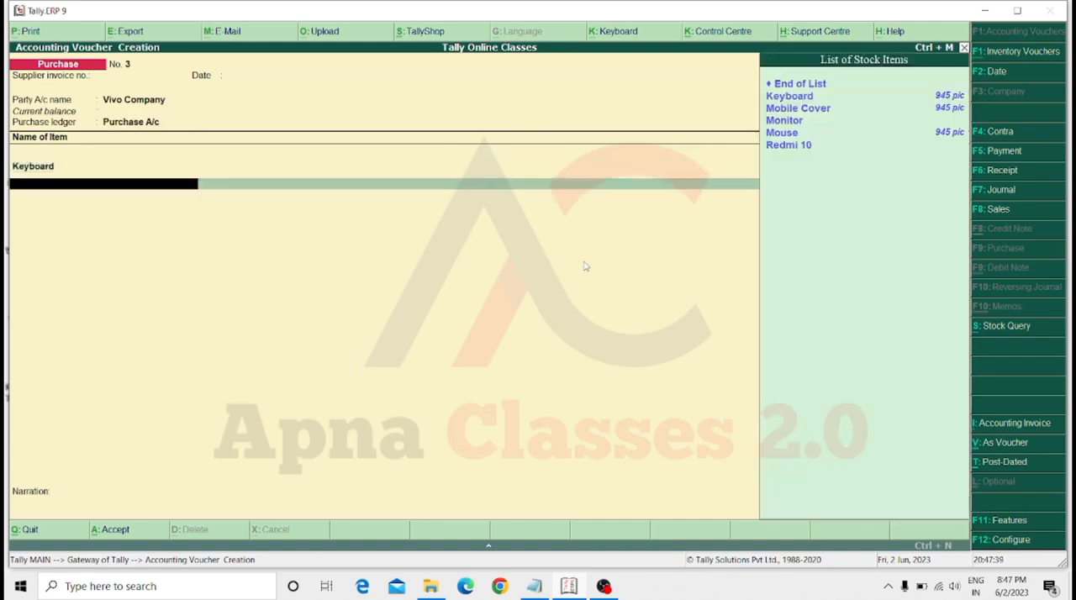
key("Down")
key("Down")
key("Down")
key("Return")
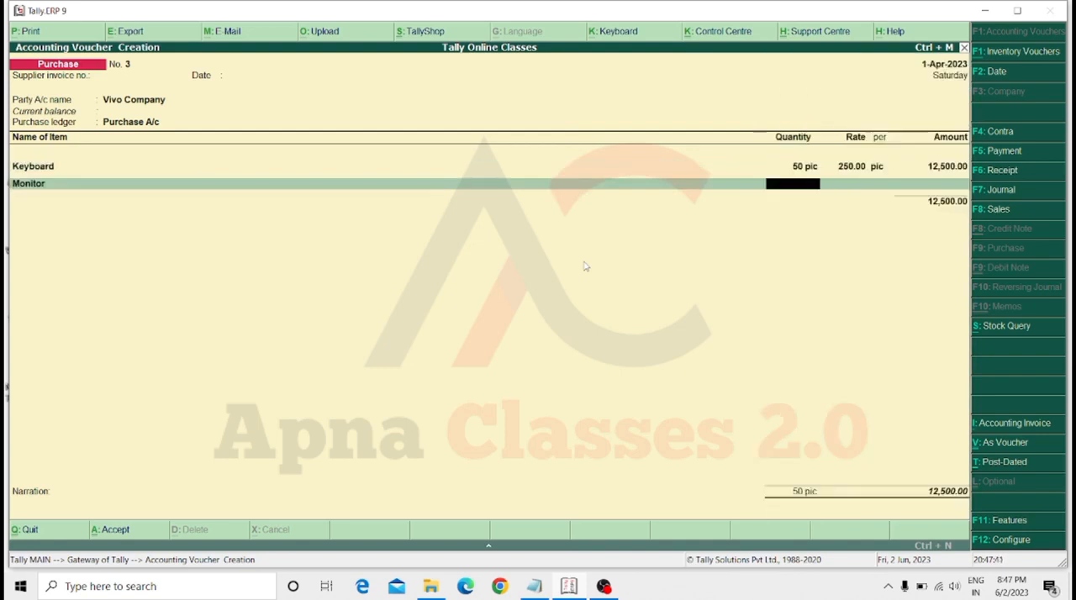
type("50")
key("Return")
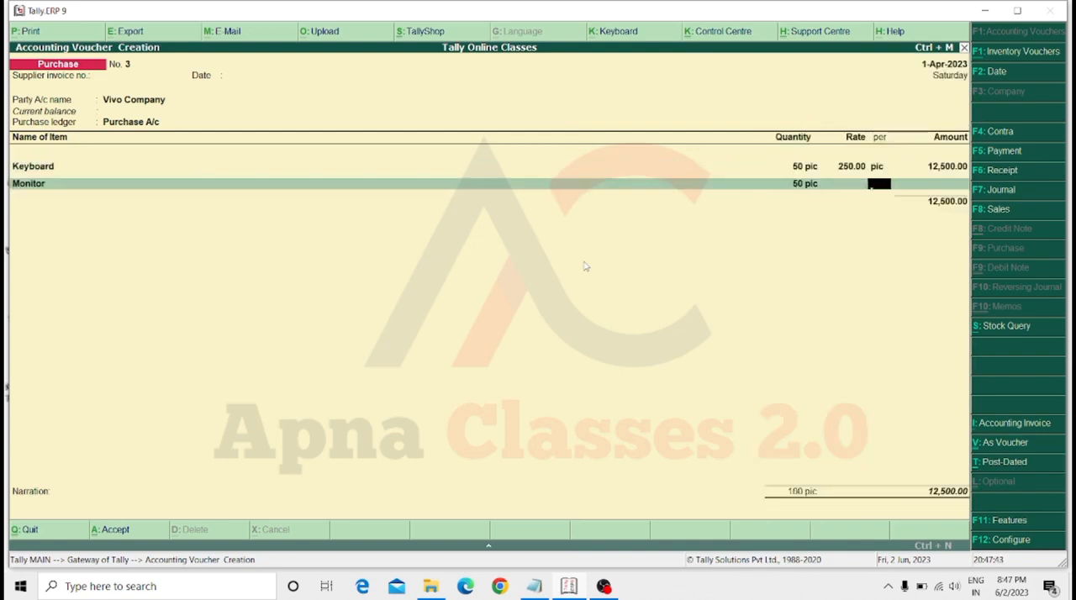
key("BackSpace")
type("250")
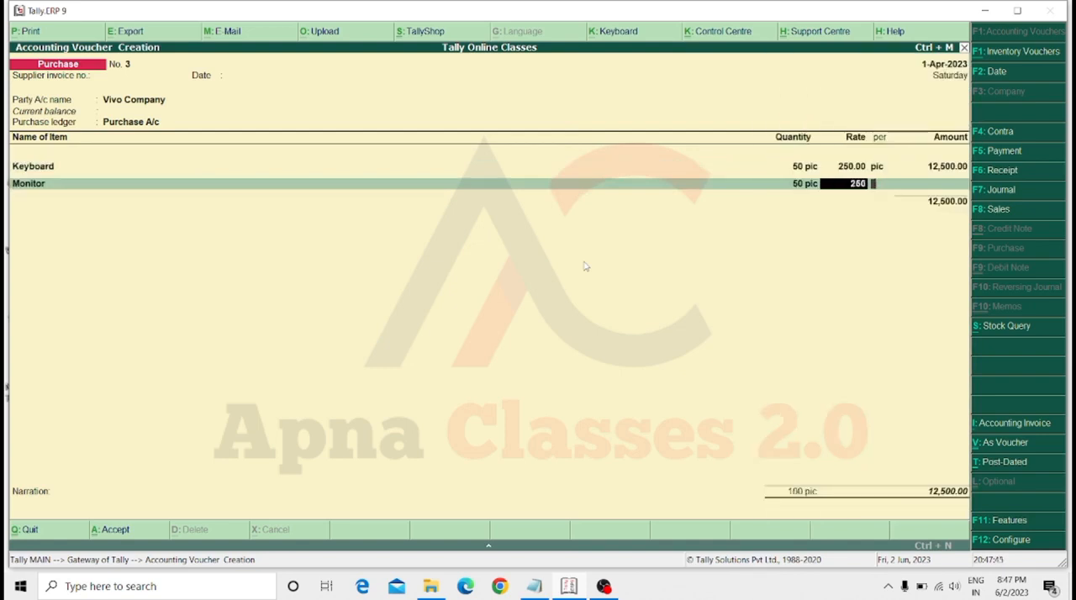
key("Return")
key("Return")
Add 50 pic of Redmi 10 to the purchase at a rate of 15000 per pic.
key("Return")
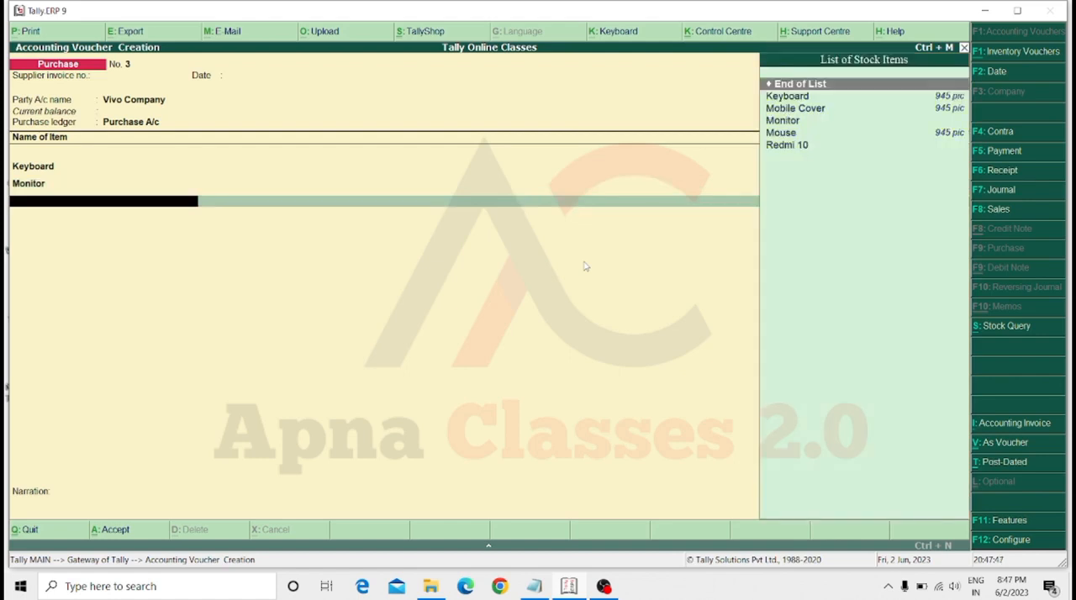
key("Down")
key("Down")
key("Down")
key("Down")
key("Down")
key("Return")
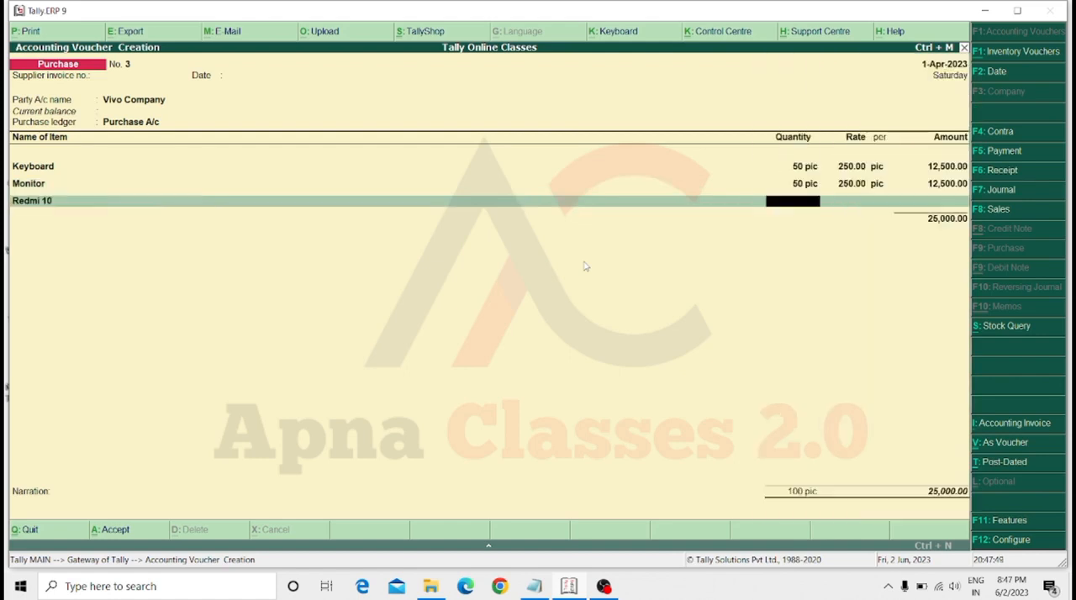
type("50")
key("Return")
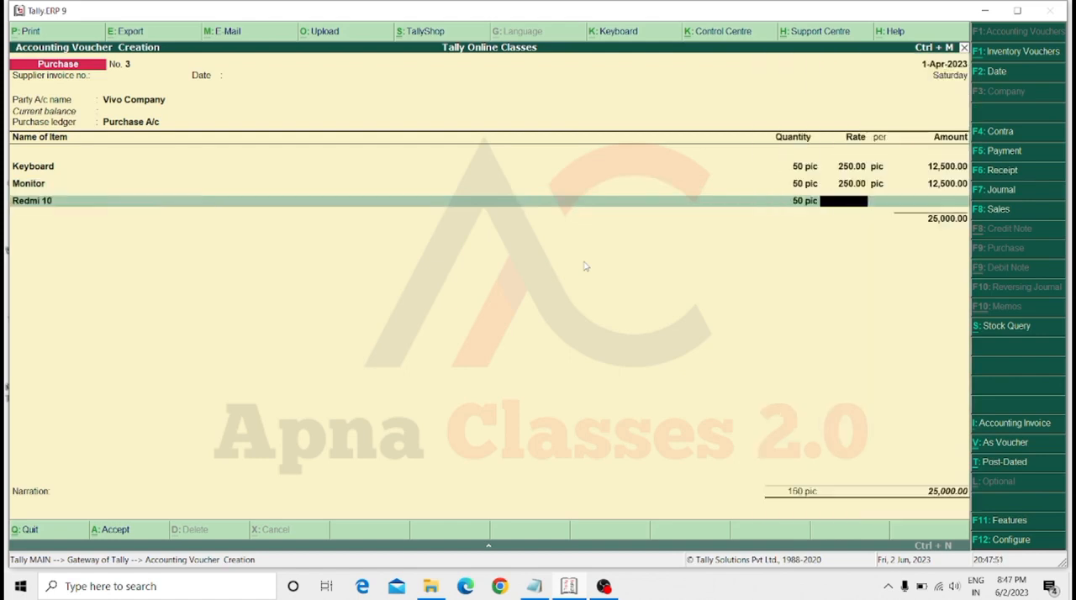
type("15000")
key("Return")
key("Return")
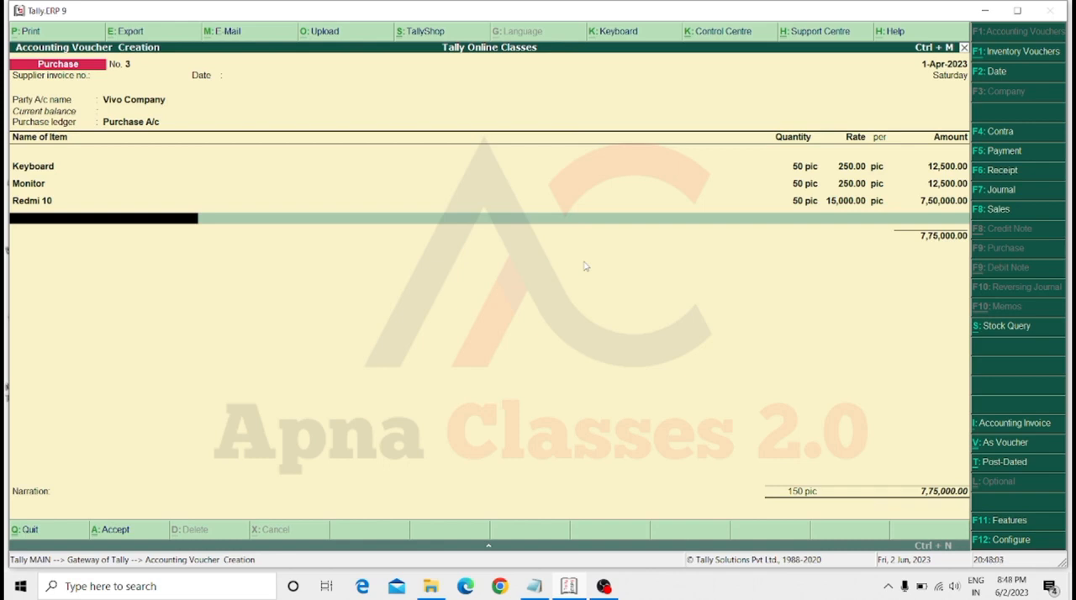
End the purchase's item list, save the voucher without a narration and return to the Gateway of Tally.
key("Return")
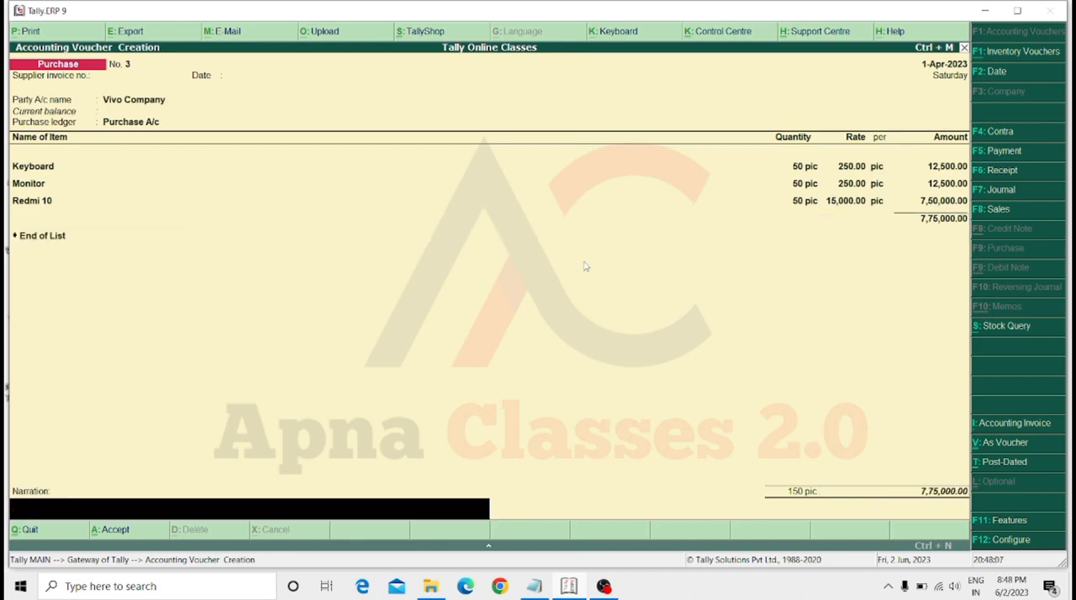
key("Return")
key("Return")
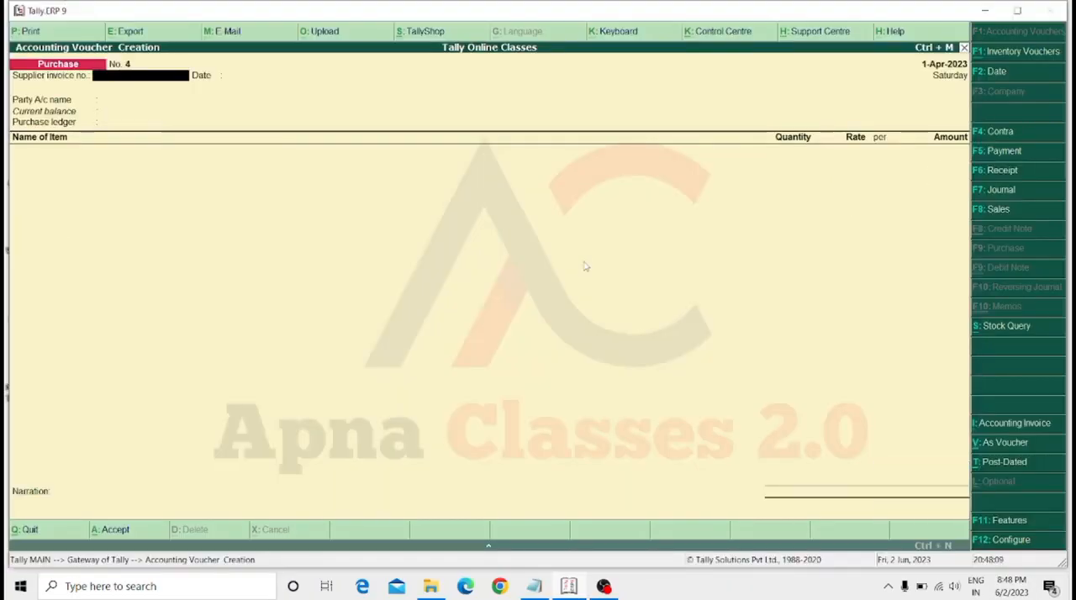
key("Escape")
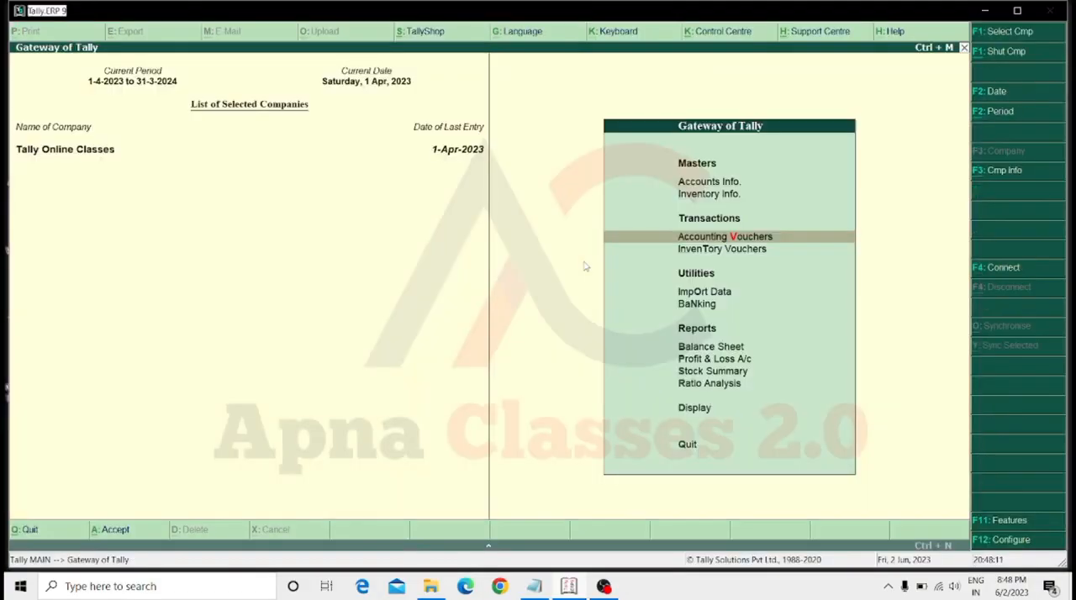
Open the Day Book report from the Gateway of Tally's display reports.
key("Escape")
key("Escape")
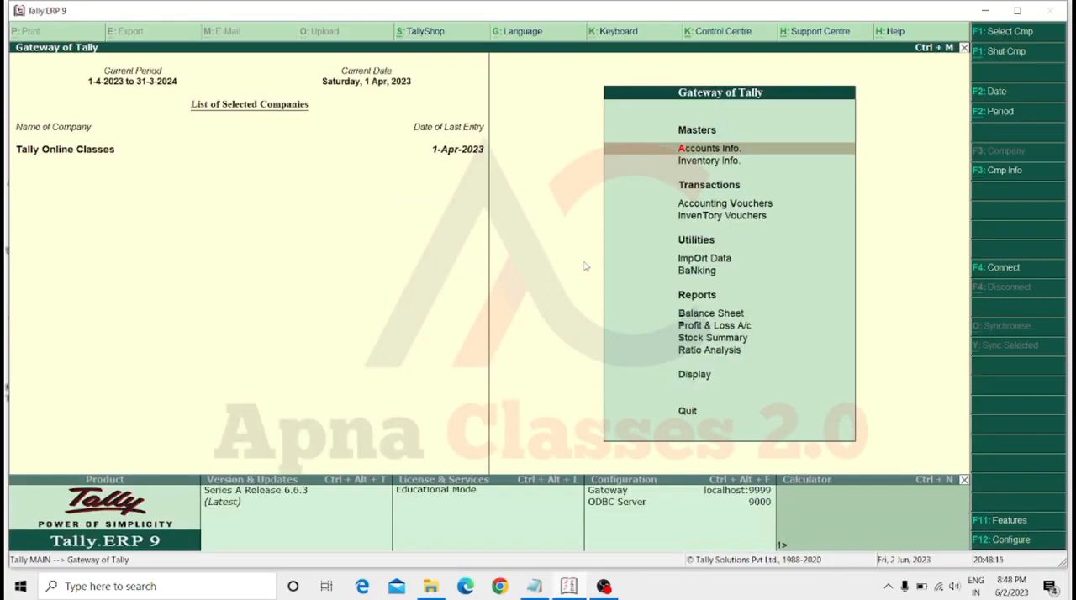
key("Up")
key("Up")
key("Down")
key("Return")
key("Down")
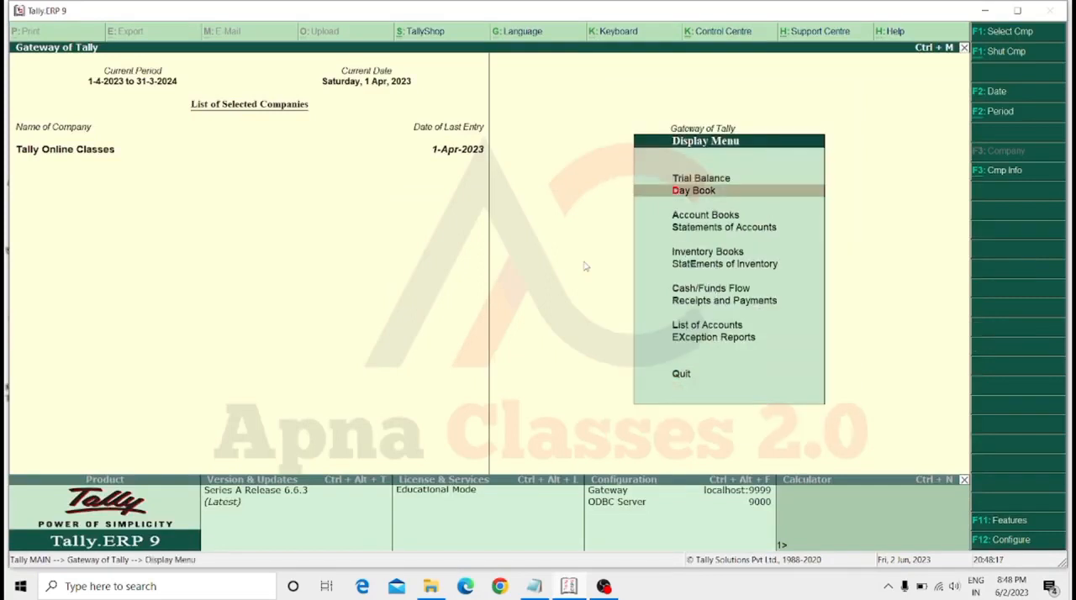
key("Return")
Review the Vivo Company purchase voucher in the Day Book and return to the Gateway of Tally.
key("Down")
key("Down")
key("Down")
key("Down")
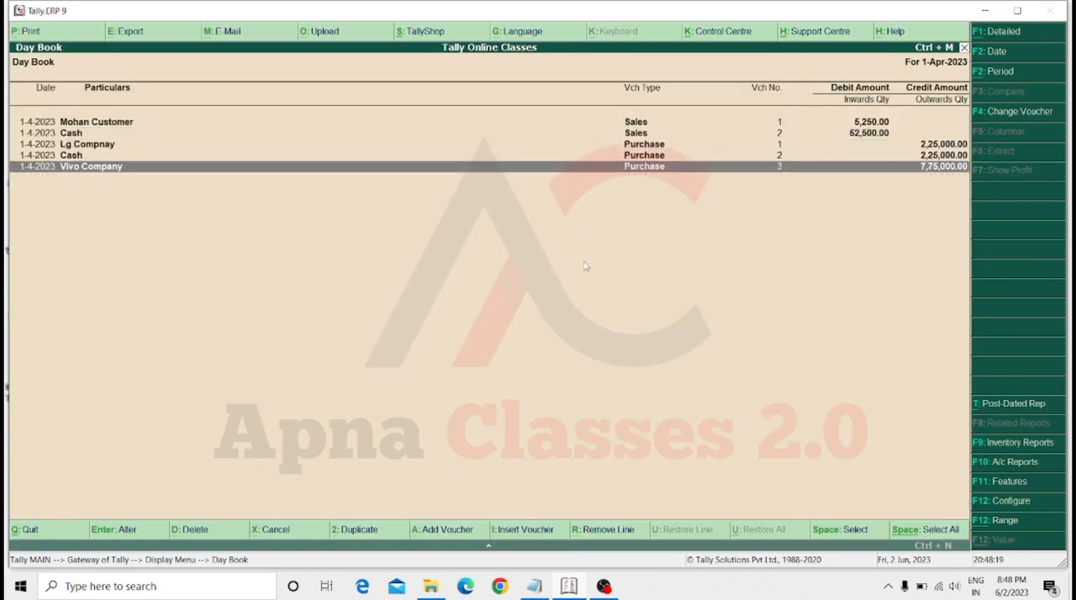
key("Return")
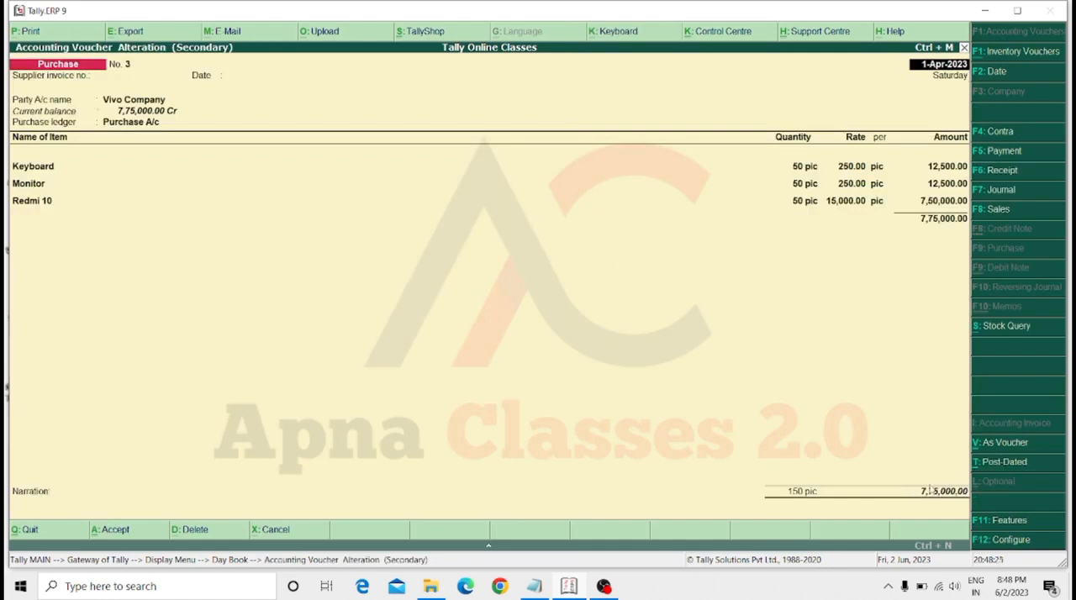
key("Escape")
key("Escape")
key("Escape")
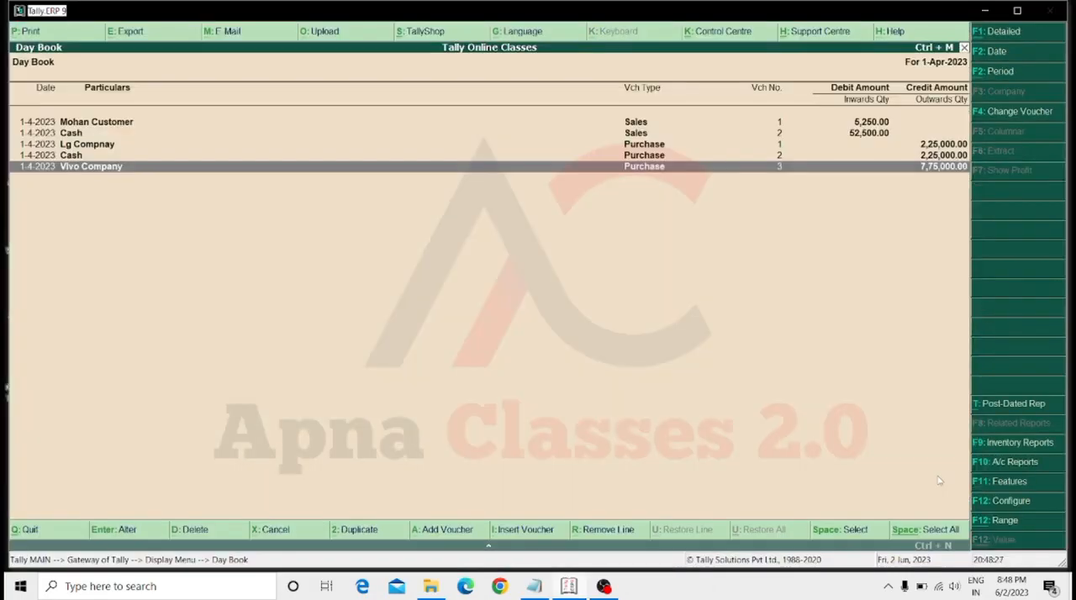
key("Escape")
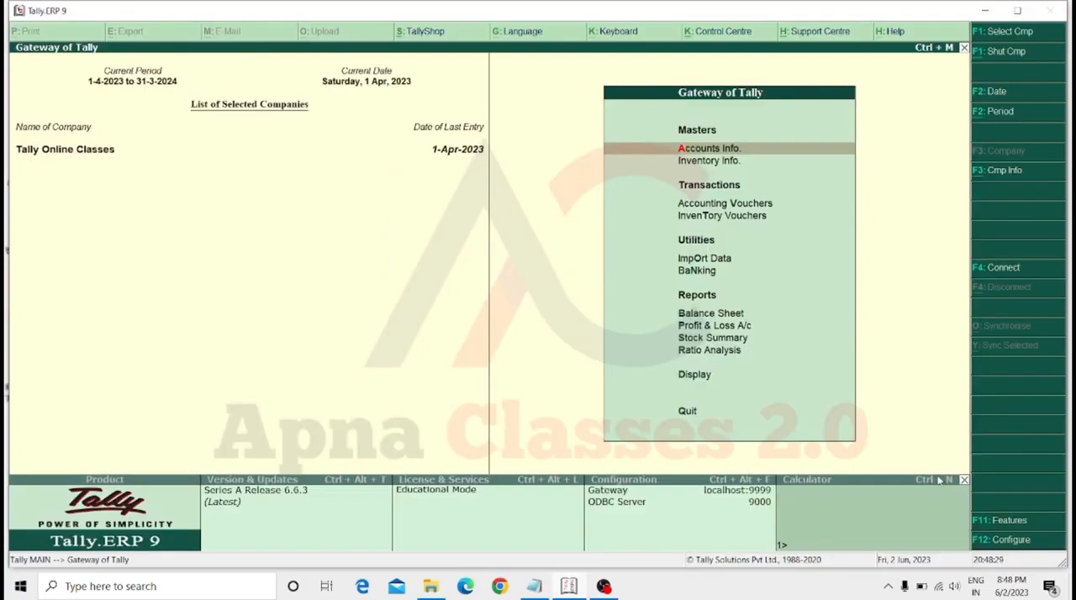
Start a payment voucher with Cash as the paying account.
key("Down")
key("Down")
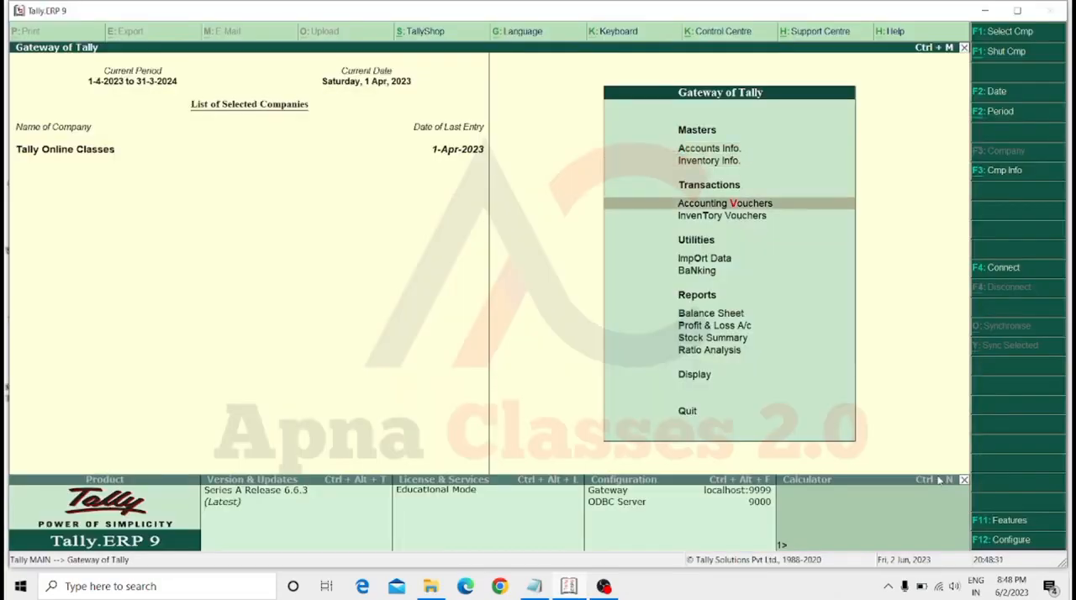
key("Return")
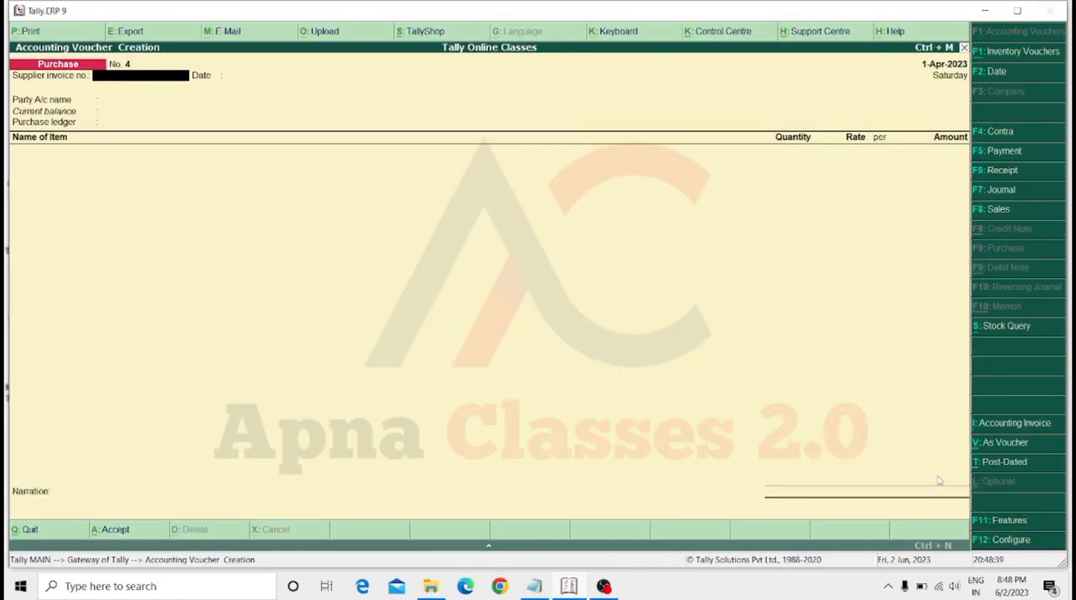
key("F5")
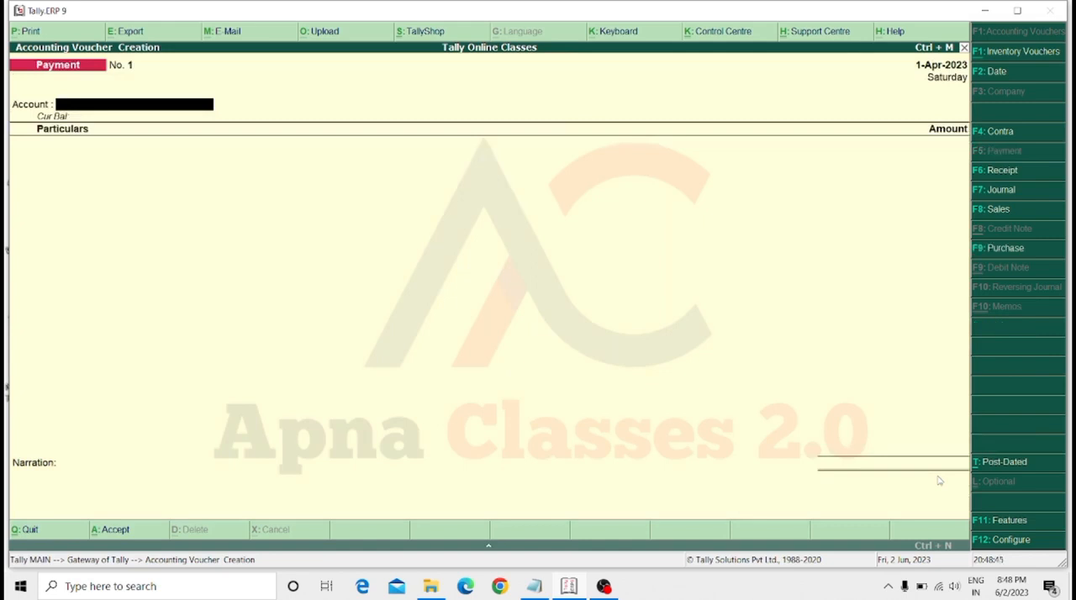
key("space")
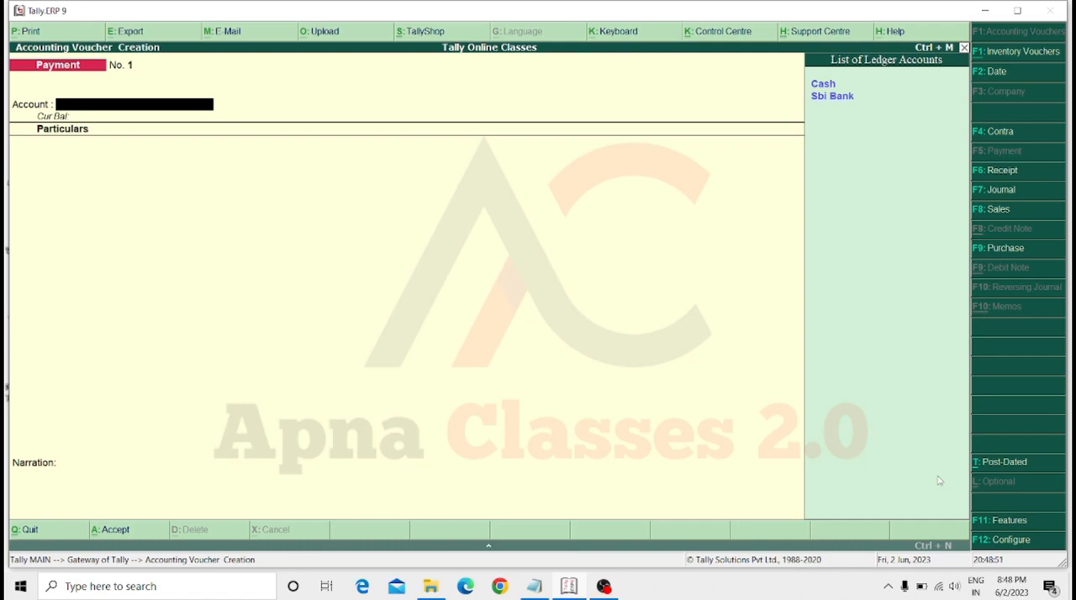
key("Down")
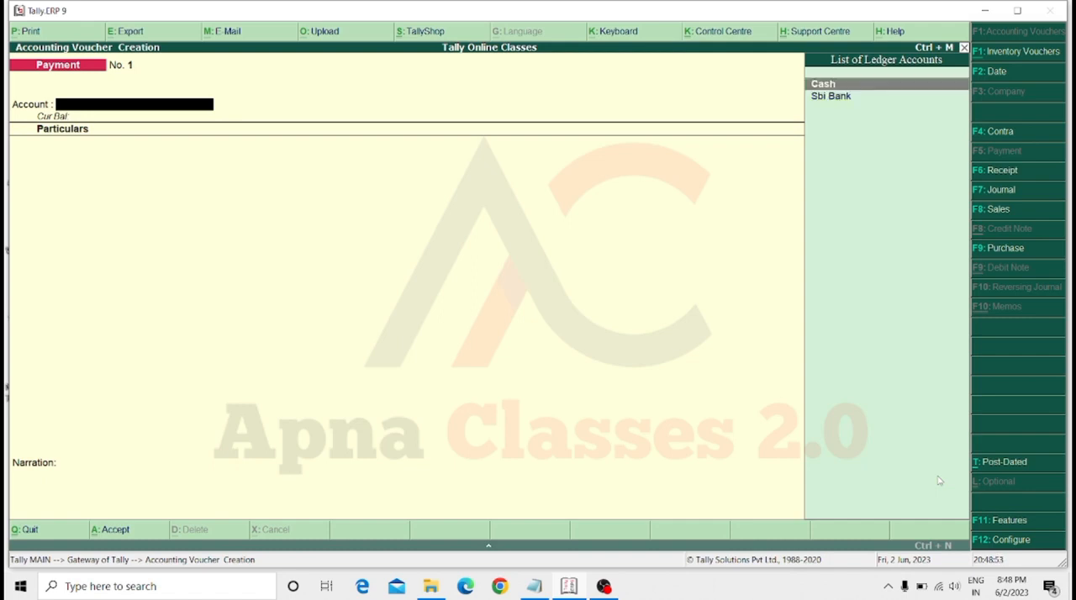
key("Return")
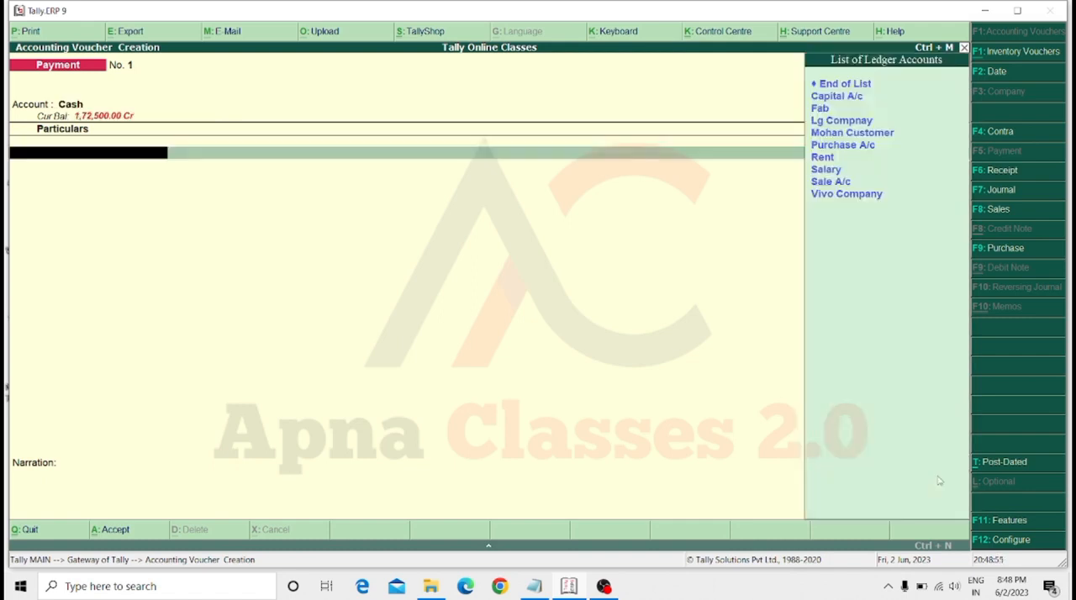
Enter a payment of 500000 to Vivo Company and save the voucher without a narration.
key("Down")
key("Down")
key("Down")
key("Down")
key("Down")
key("Down")
key("Down")
key("Down")
key("Down")
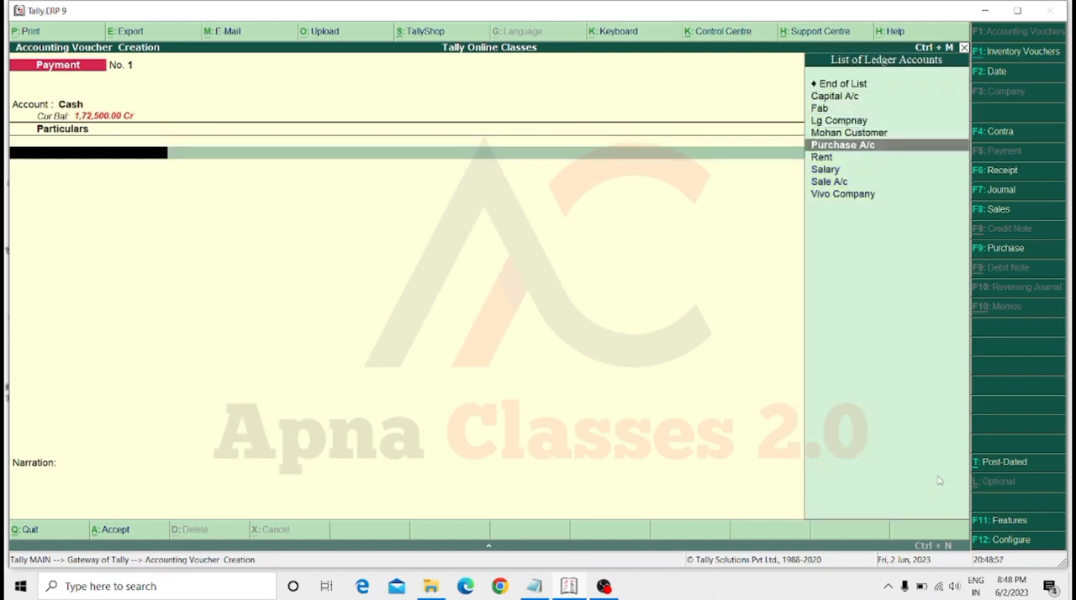
key("Down")
key("Return")
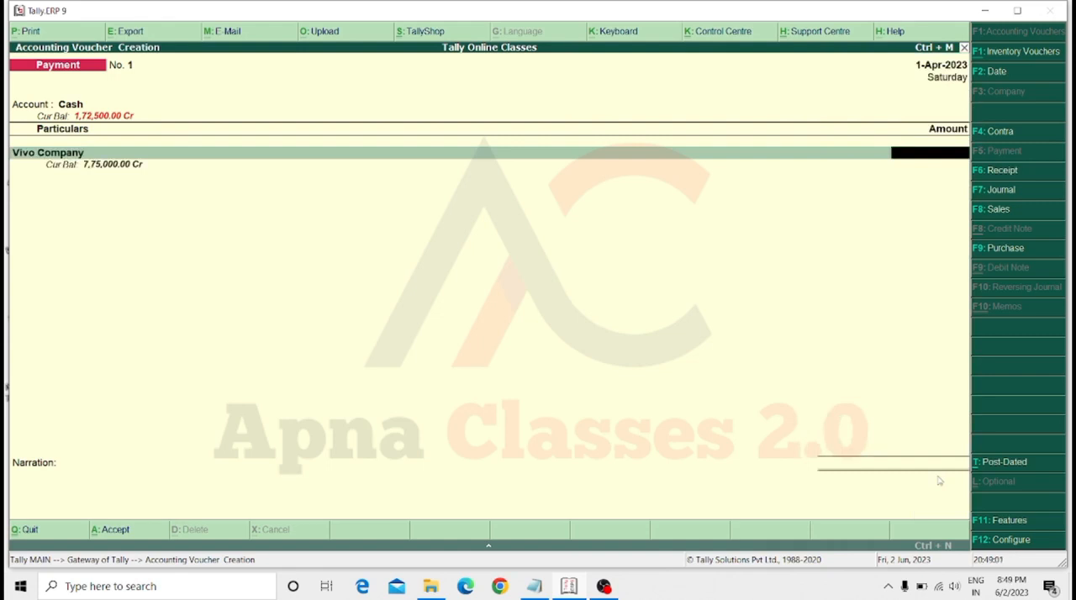
type("500000")
key("Return")
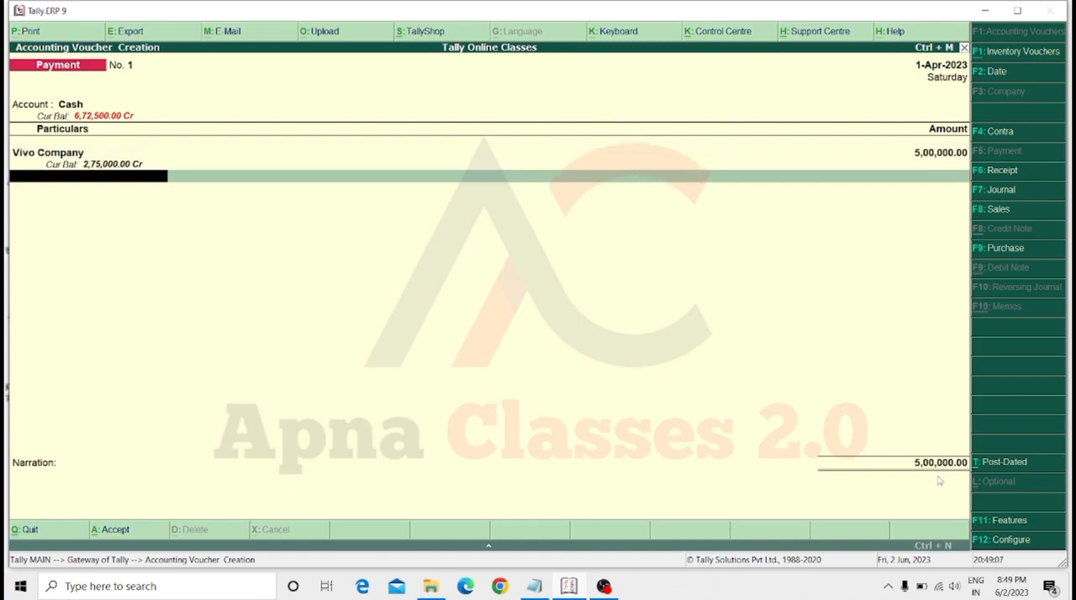
key("Return")
key("Return")
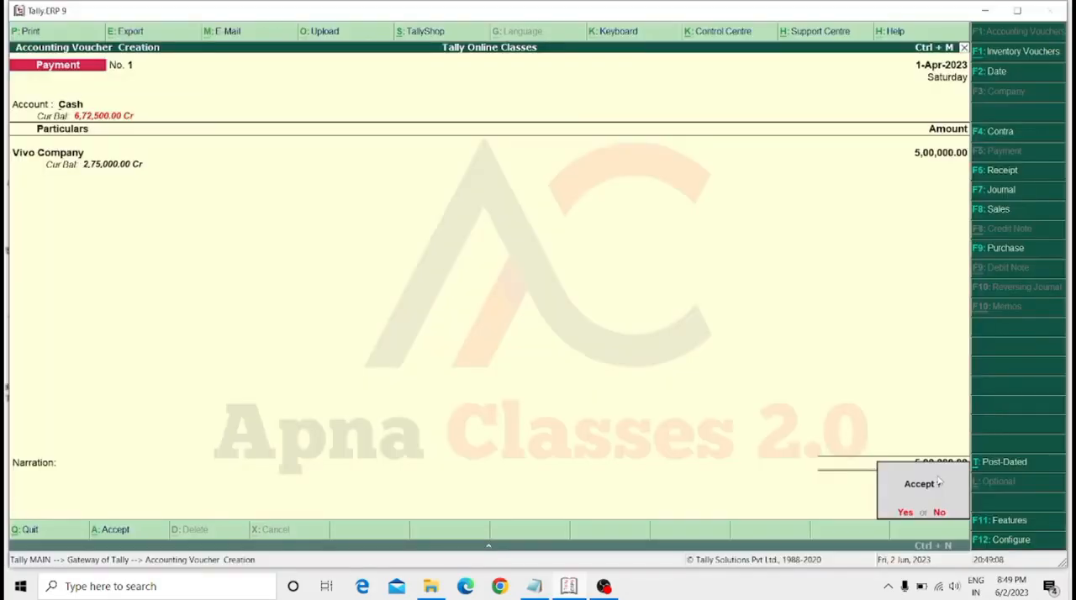
key("Return")
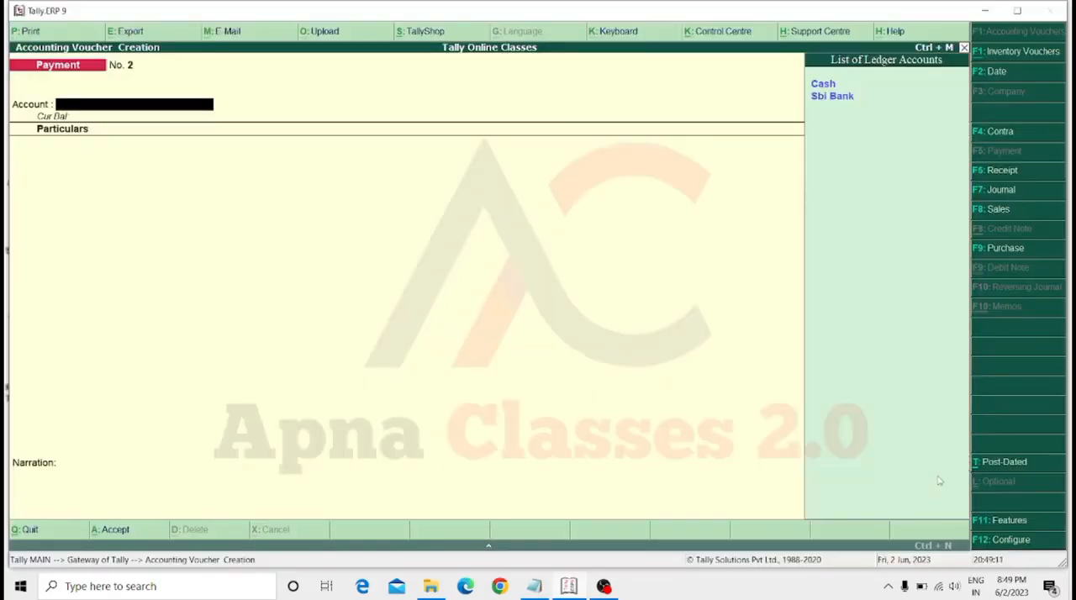
Set up the next payment voucher with Cash as the account and Vivo Company as the payee ledger.
key("Return")
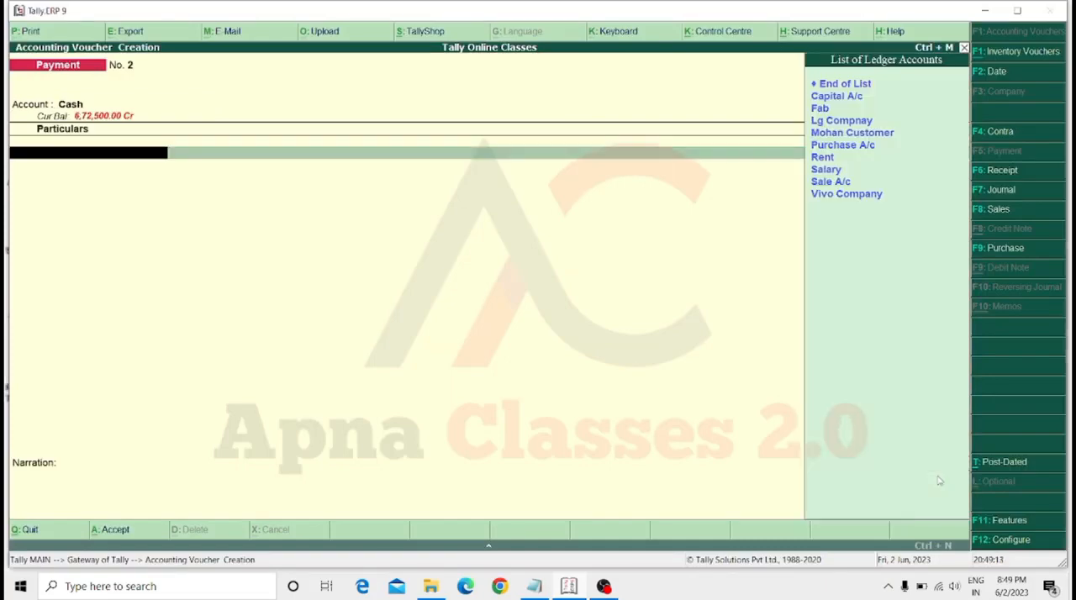
key("Down")
key("Return")
key("Down")
key("Down")
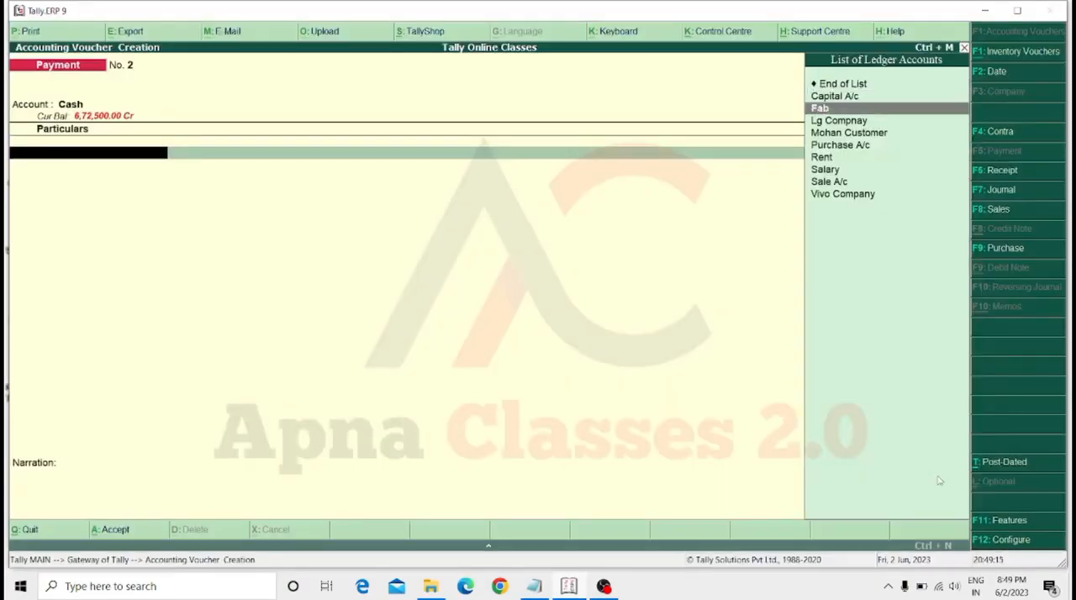
key("Down")
key("Down")
key("Down")
key("Down")
key("Down")
key("Down")
key("Down")
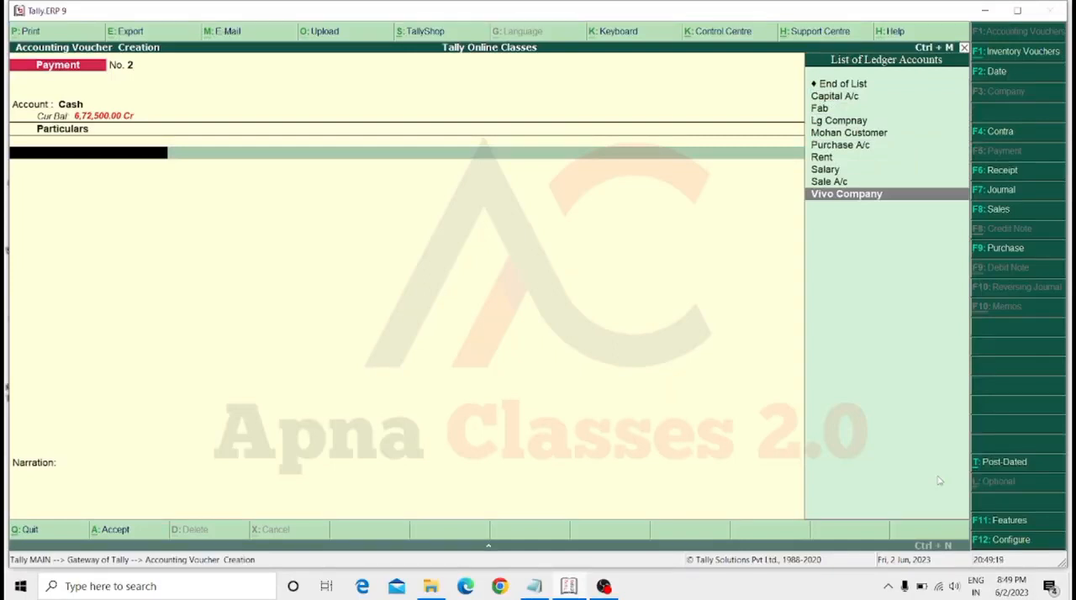
key("Return")
Set the Vivo Company payment amount to 20,00,000 and save the voucher without a narration.
type("500")
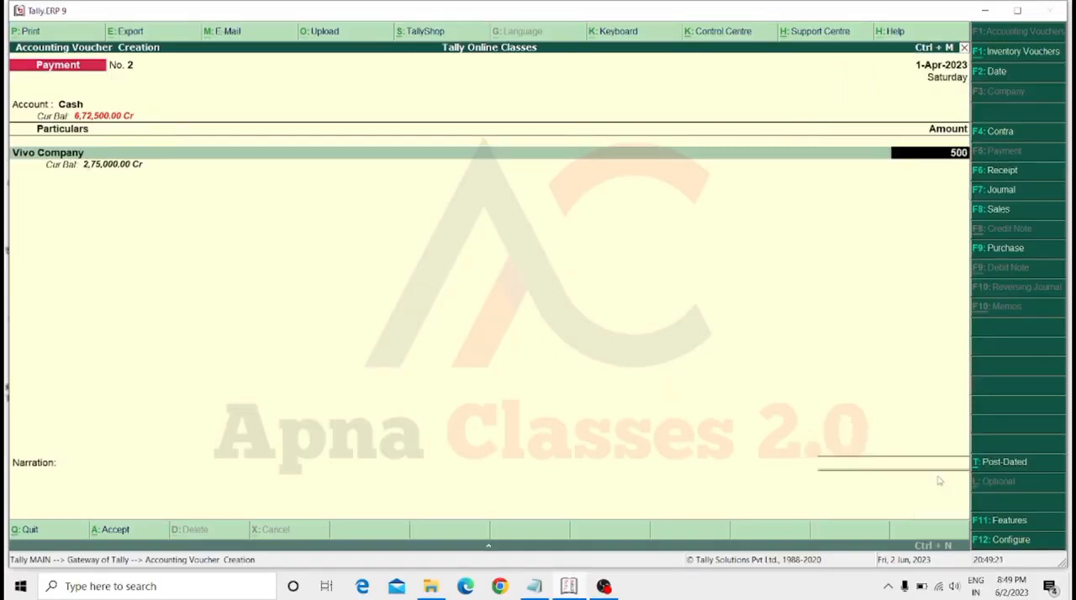
type("00")
key("BackSpace")
key("BackSpace")
key("BackSpace")
key("BackSpace")
key("BackSpace")
type("20,00,000.0")
key("Return")
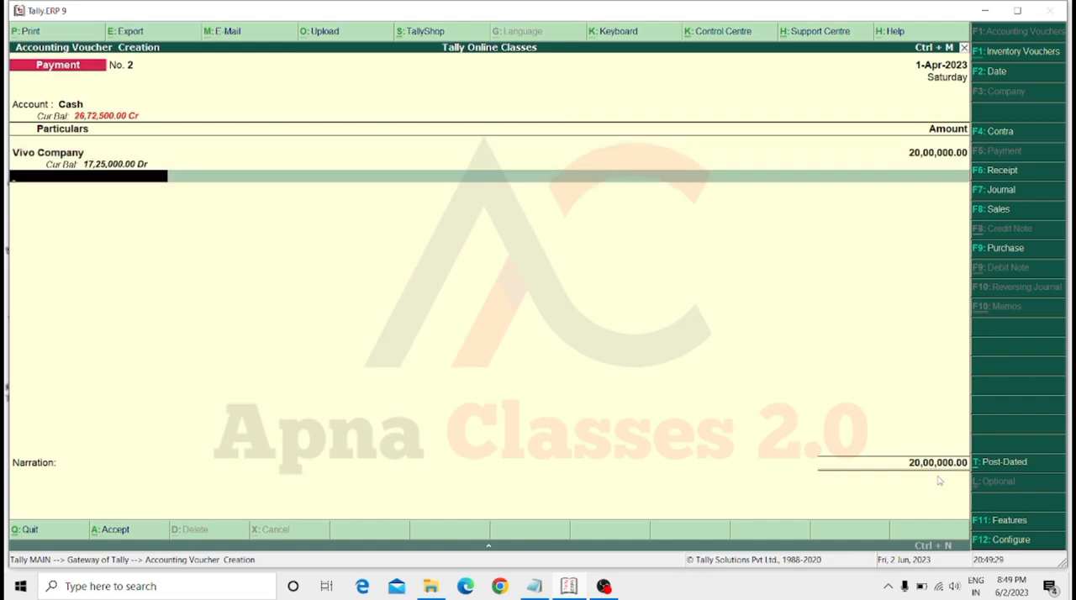
key("Return")
key("Return")
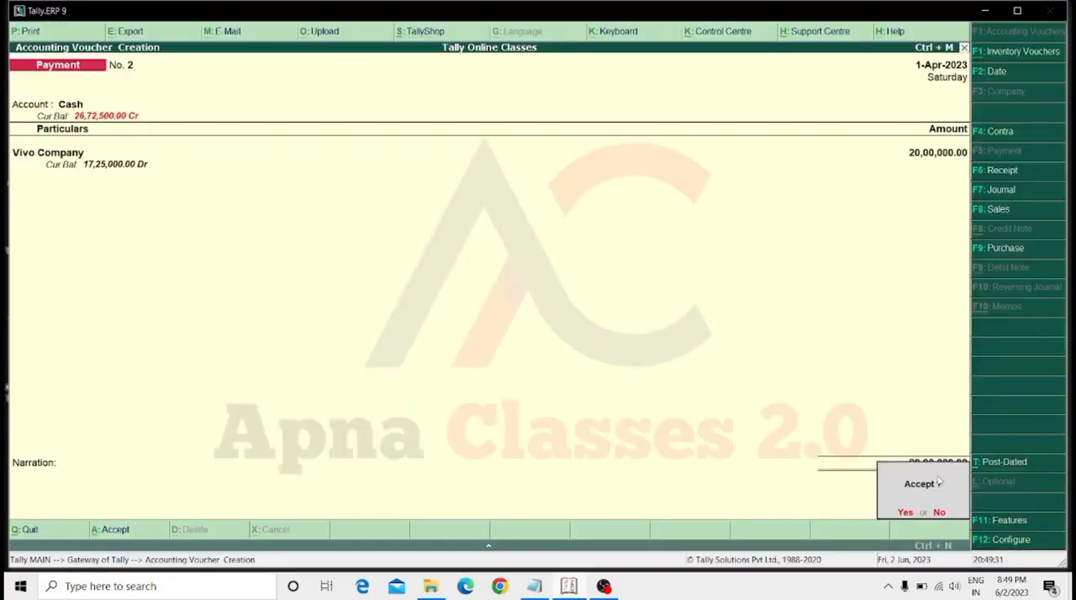
key("Return")
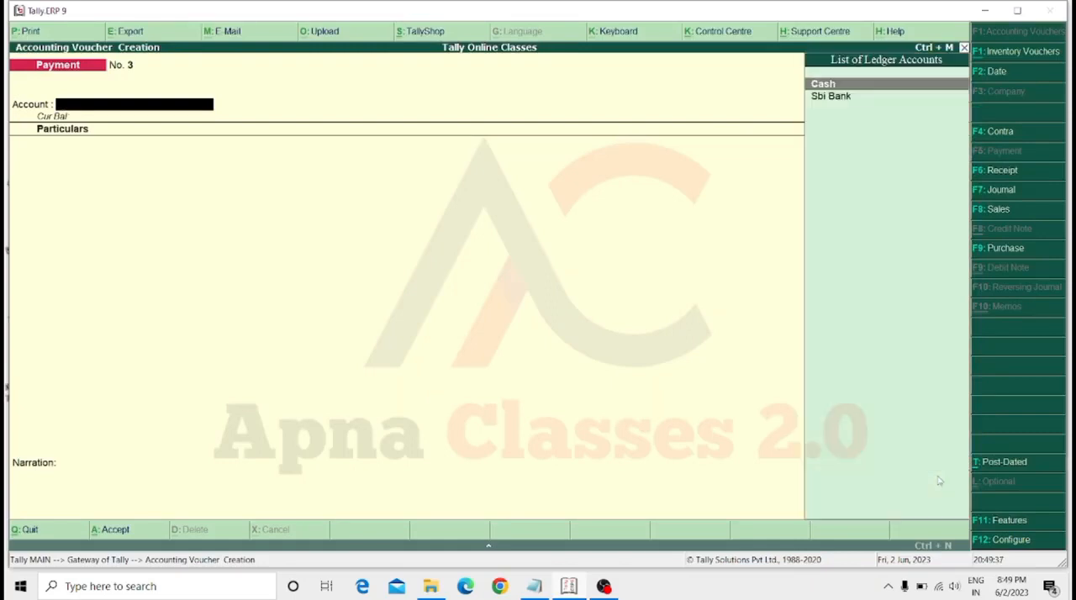
Set up another payment voucher with Sbi Bank as the account and Vivo Company as the payee ledger.
key("Return")
key("Down")
key("Down")
key("Down")
key("Down")
key("Down")
key("Down")
key("Down")
key("Down")
key("Down")
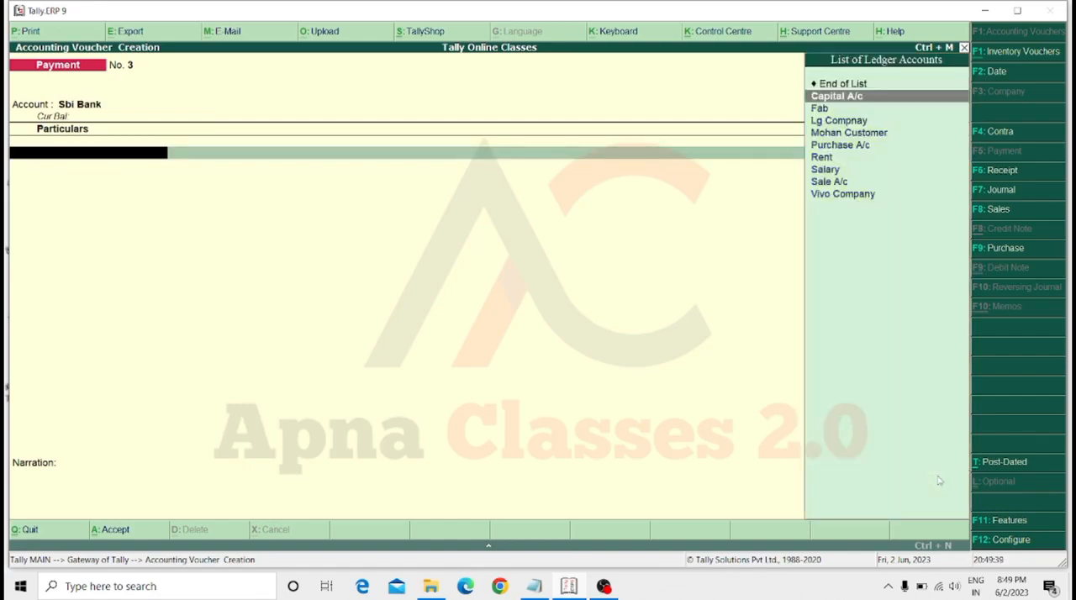
key("Return")
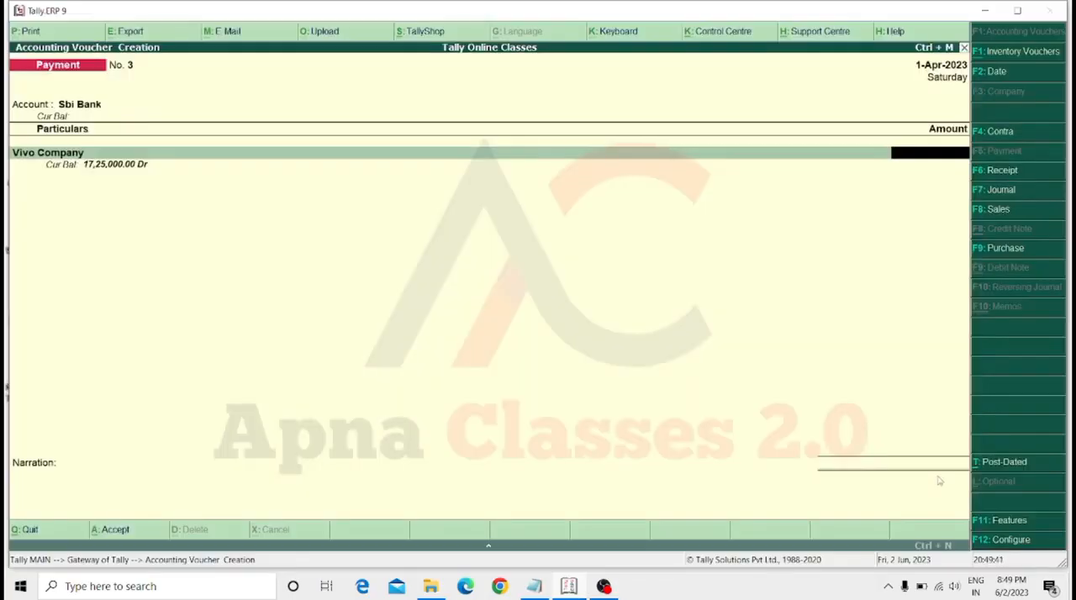
Enter 5000 as the bank payment amount and save the voucher without a narration.
type("5000")
key("Return")
key("Return")
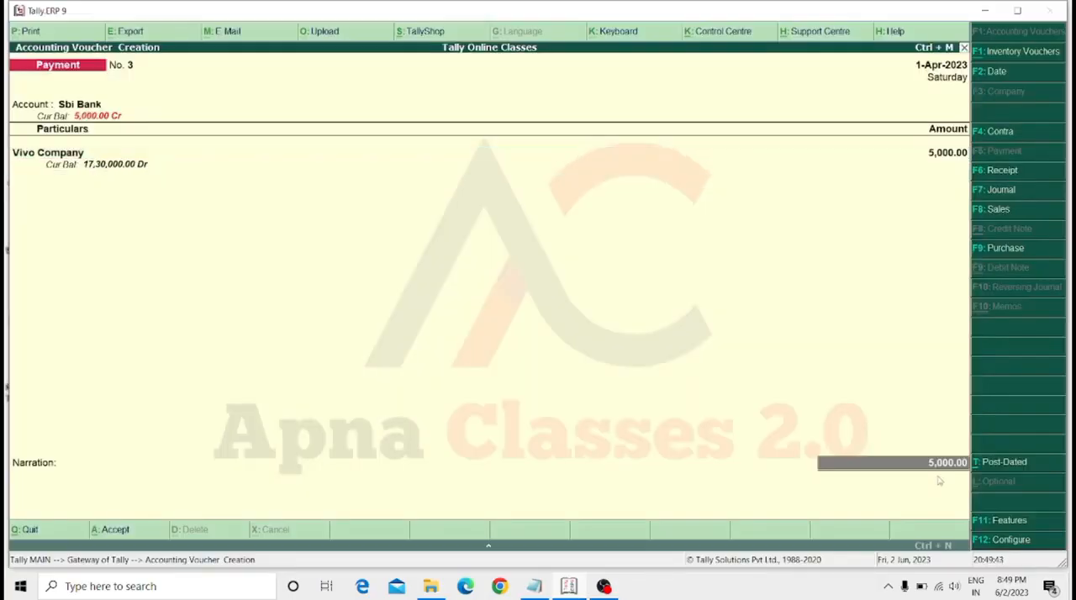
key("Return")
key("Return")
key("Return")
key("Return")
key("Return")
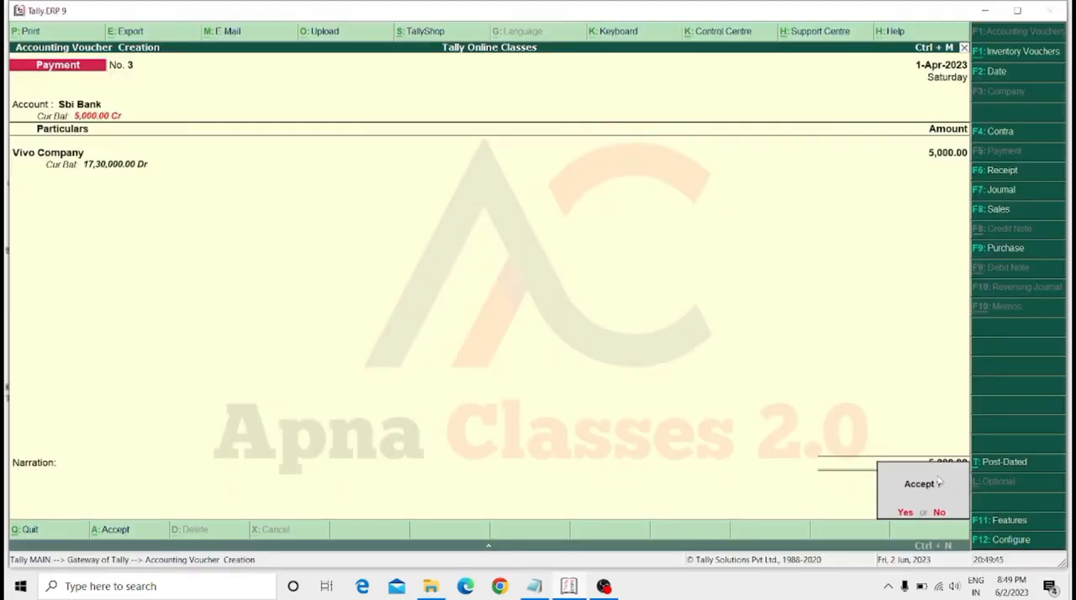
key("Return")
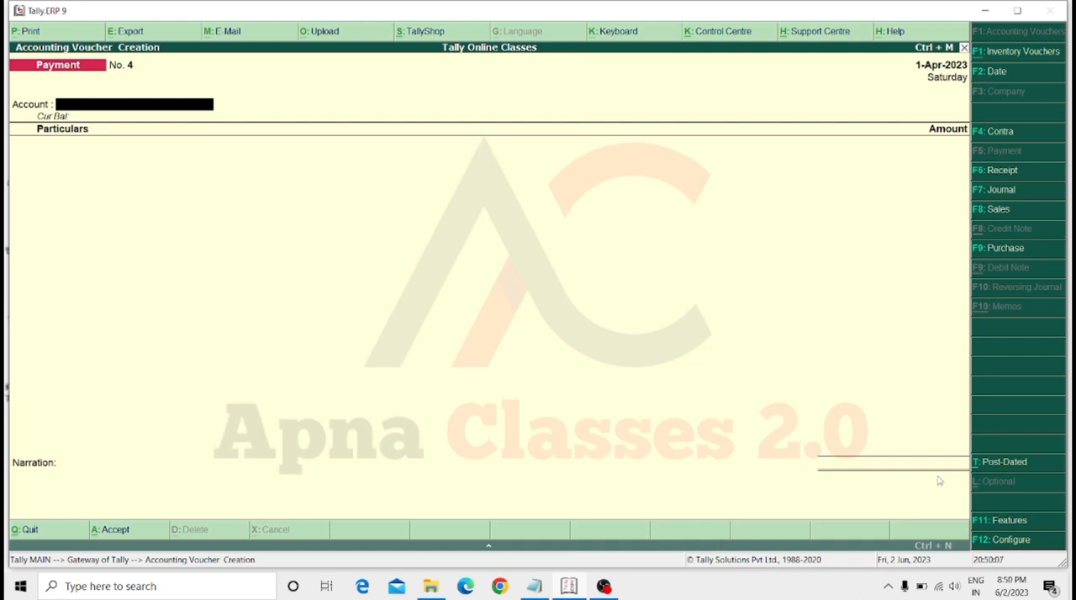
Leave payment voucher entry and open the creation form for a single ledger.
key("Escape")
key("Return")
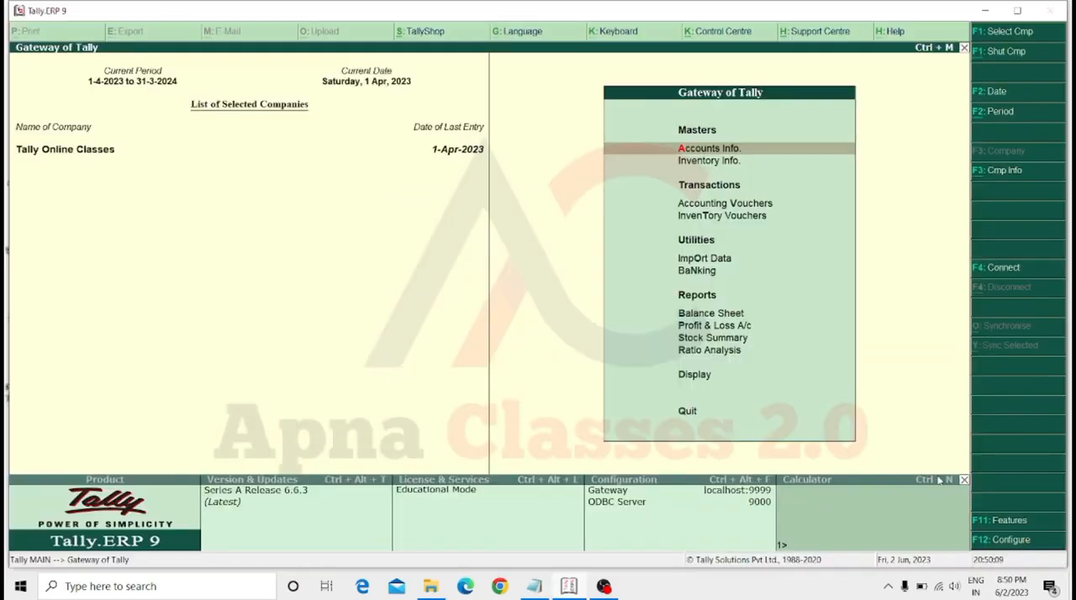
key("Return")
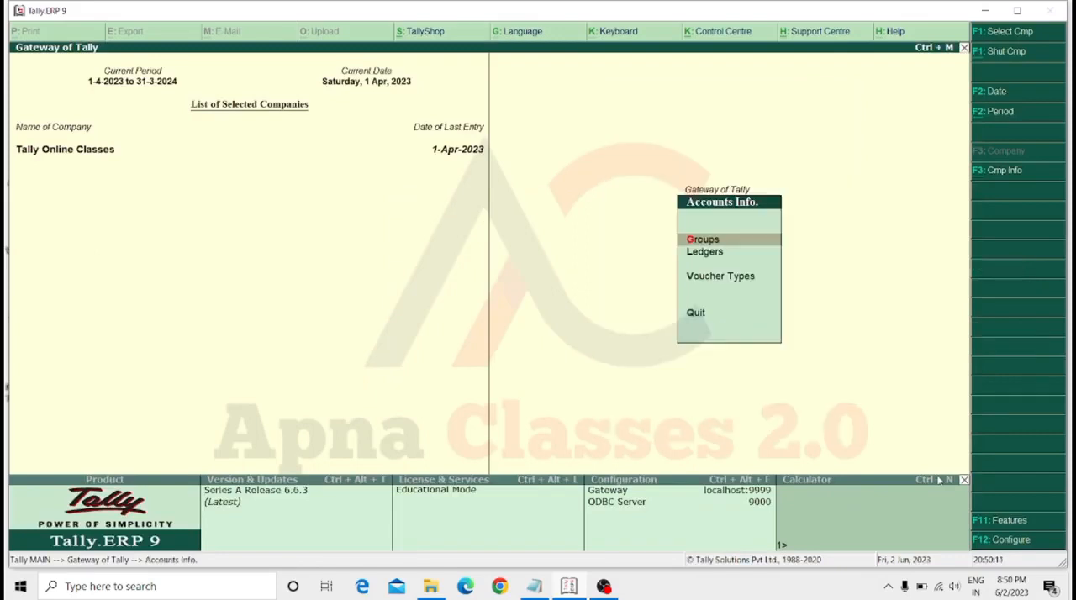
key("Down")
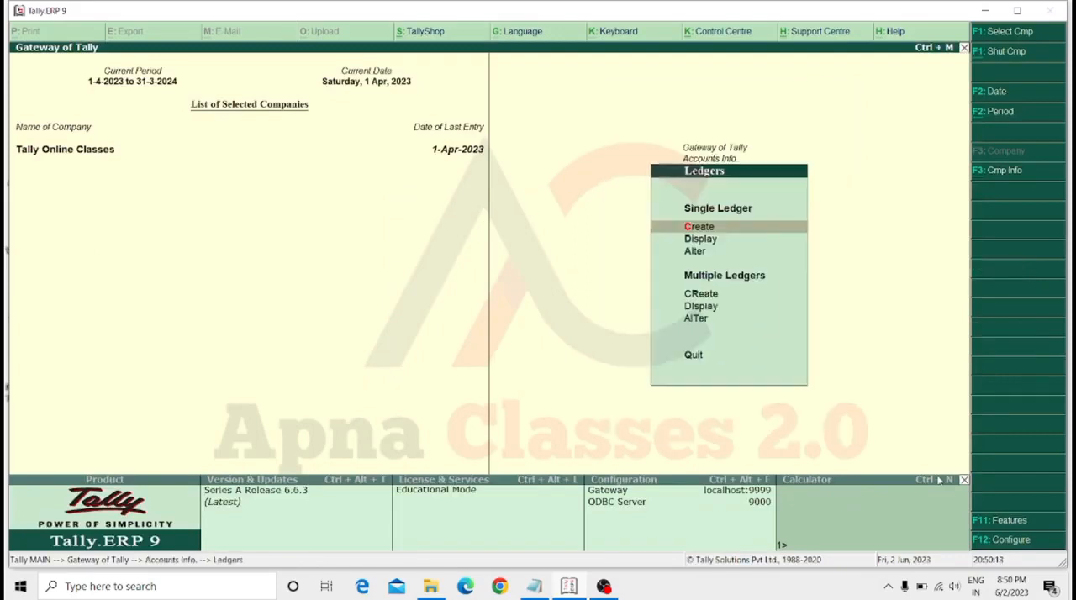
key("Return")
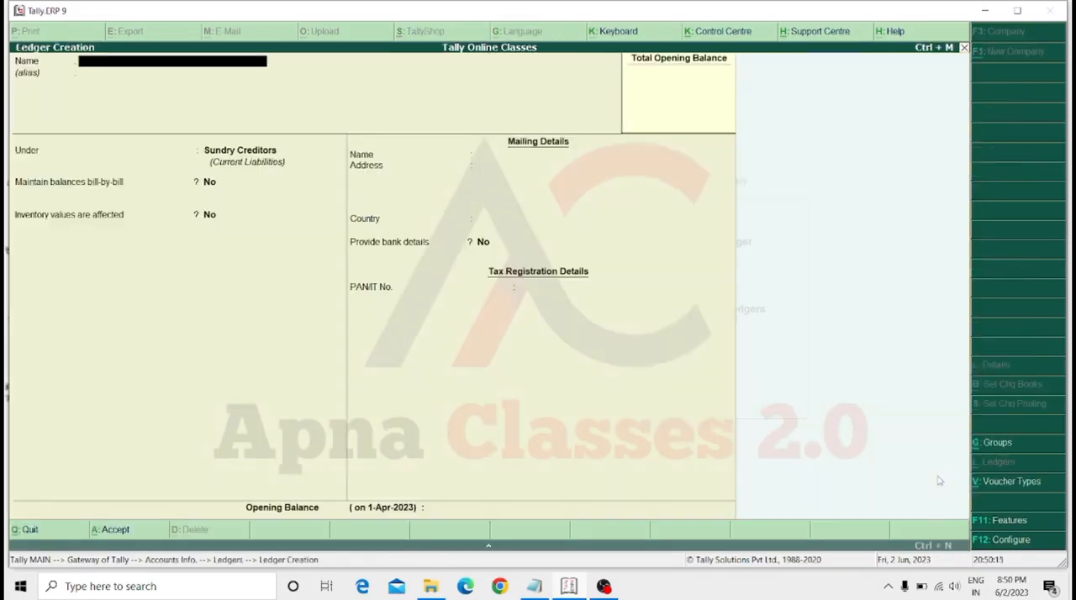
Name the new ledger after the second customer and place it under Sundry Creditors.
type("Sohan Customer")
key("Return")
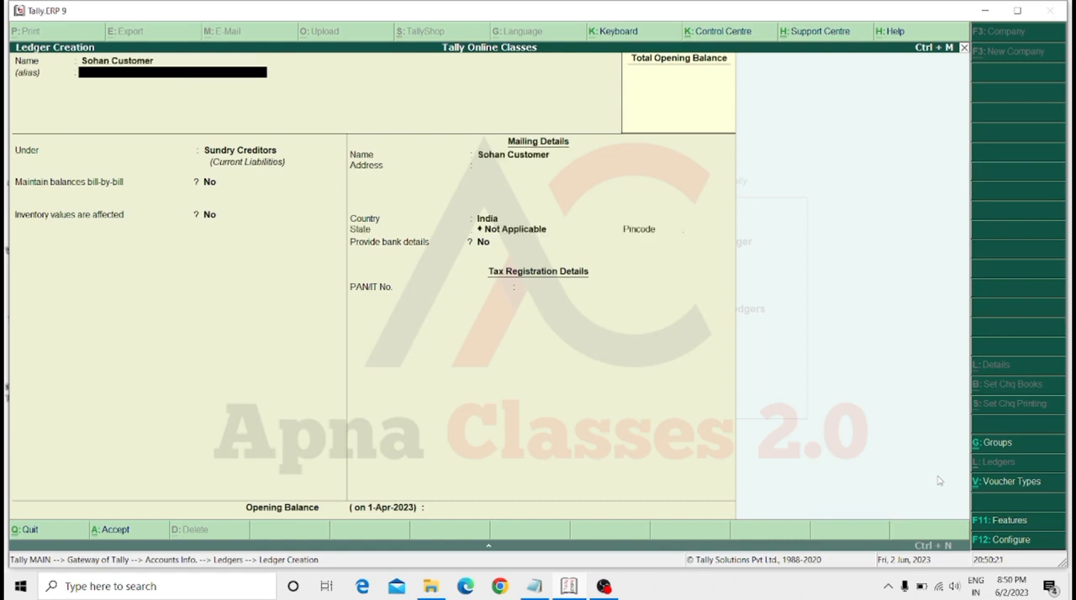
key("Return")
type("Un")
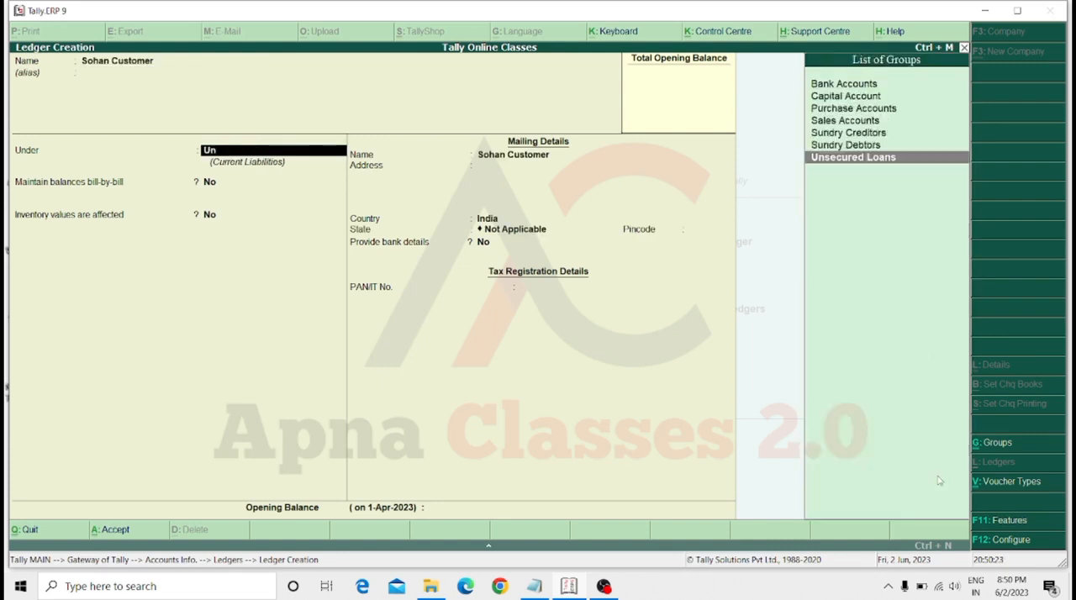
key("Up")
key("Up")
key("Up")
key("Up")
key("Down")
key("Down")
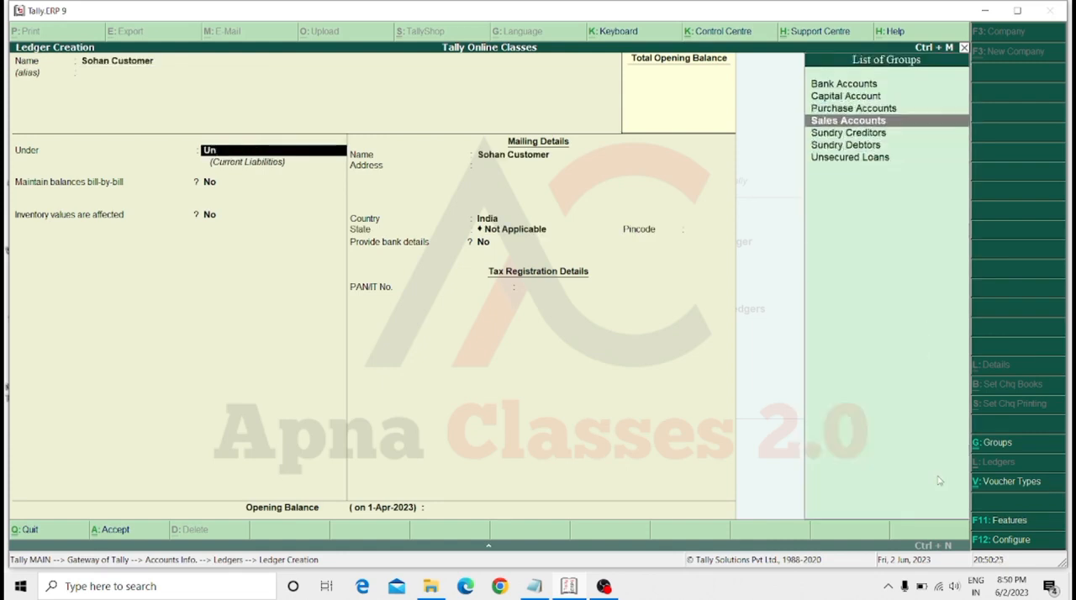
key("Return")
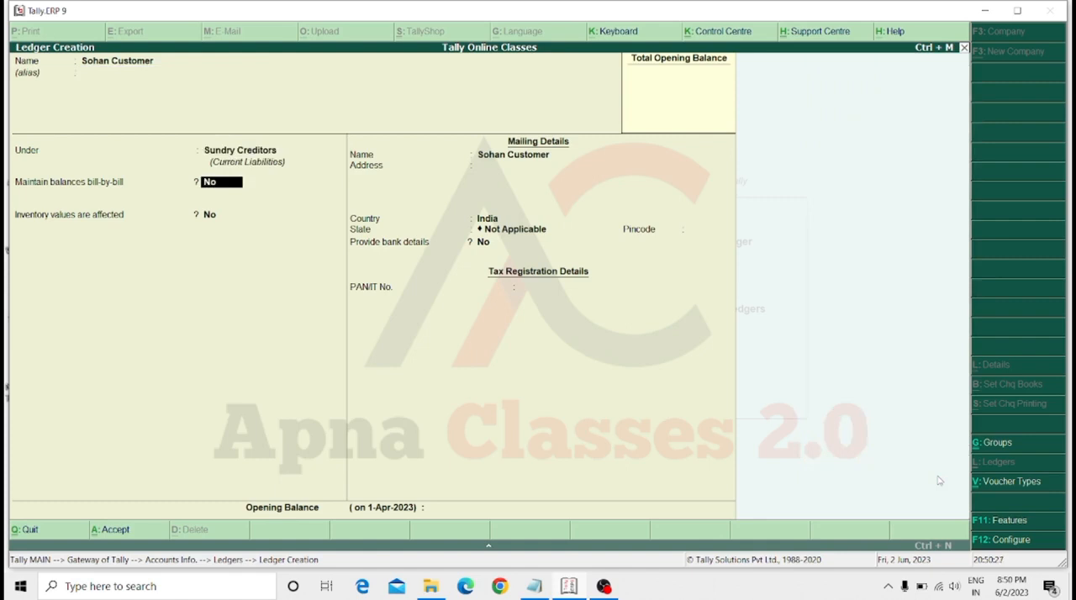
Save the customer ledger with its remaining default details and leave ledger creation.
key("Return")
key("Return")
key("Return")
key("Return")
key("Return")
key("Return")
key("Return")
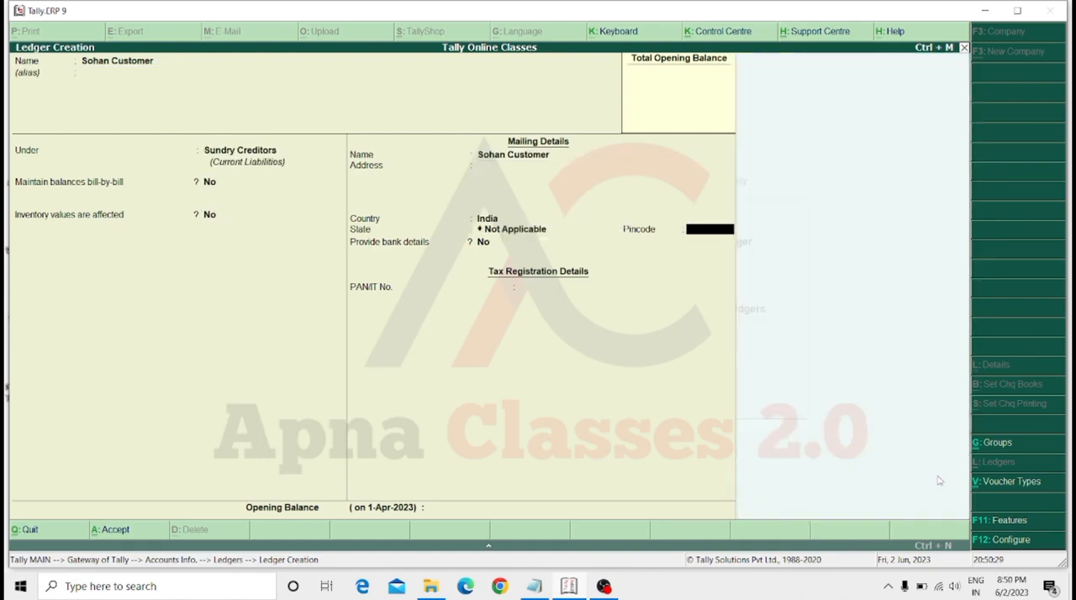
key("Return")
key("Return")
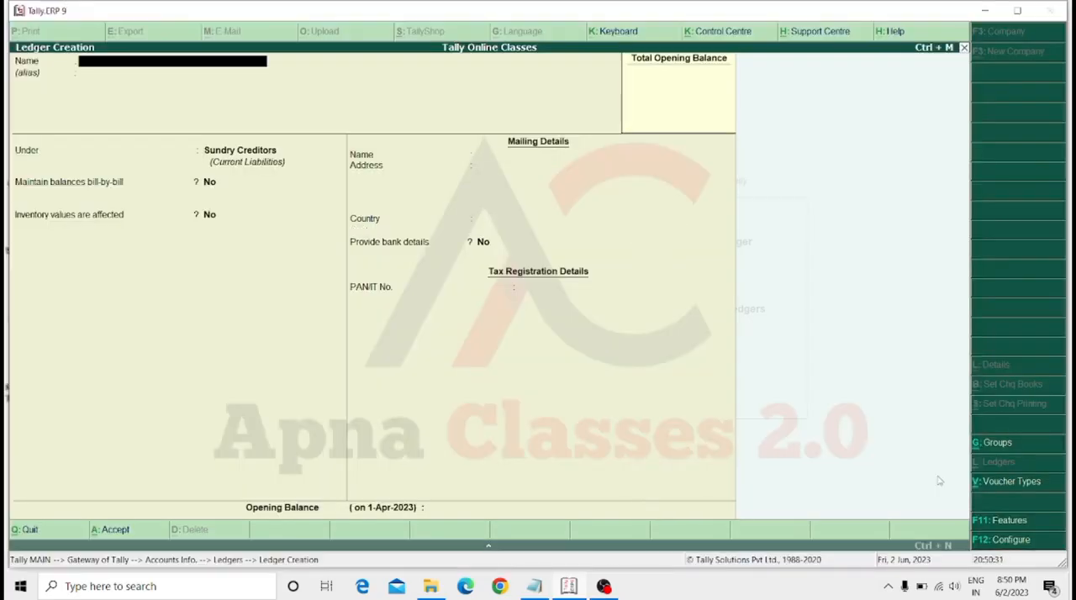
key("Escape")
key("Return")
key("Escape")
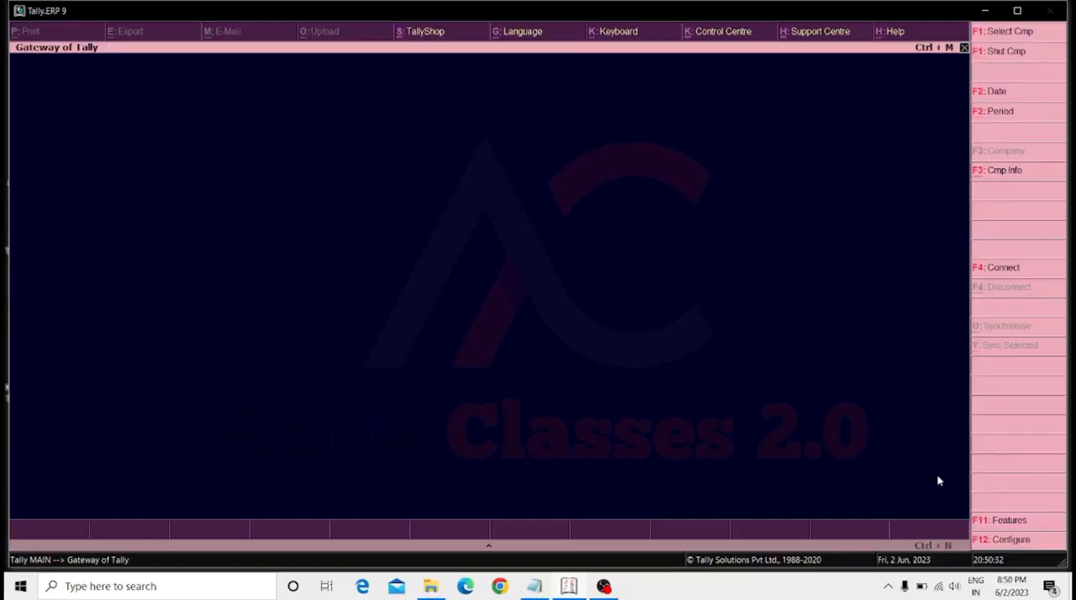
Open accounting voucher entry and start a new sales voucher.
key("Down")
key("Down")
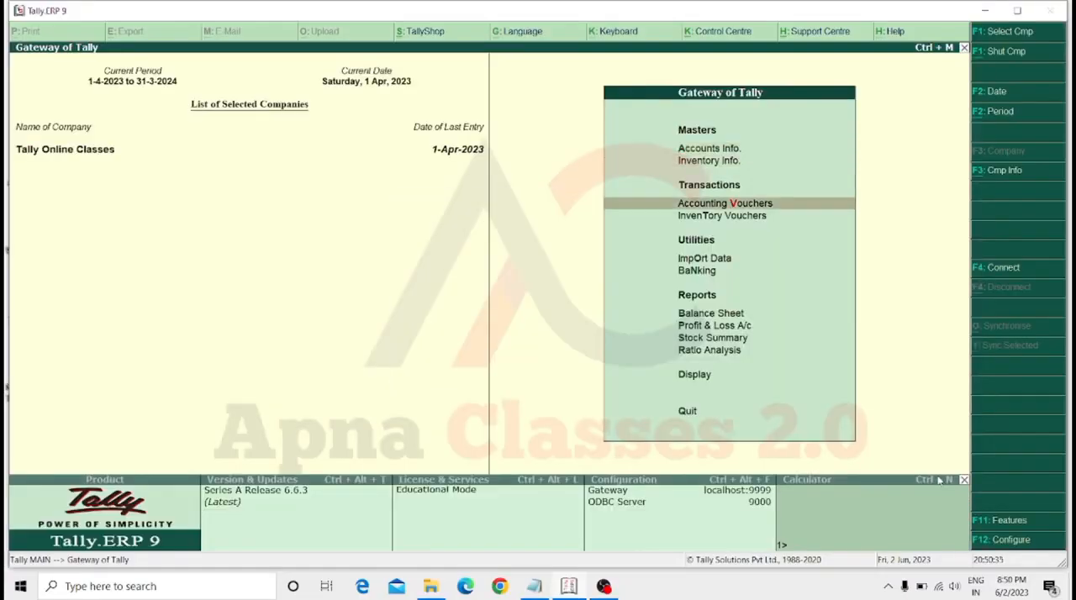
key("Return")
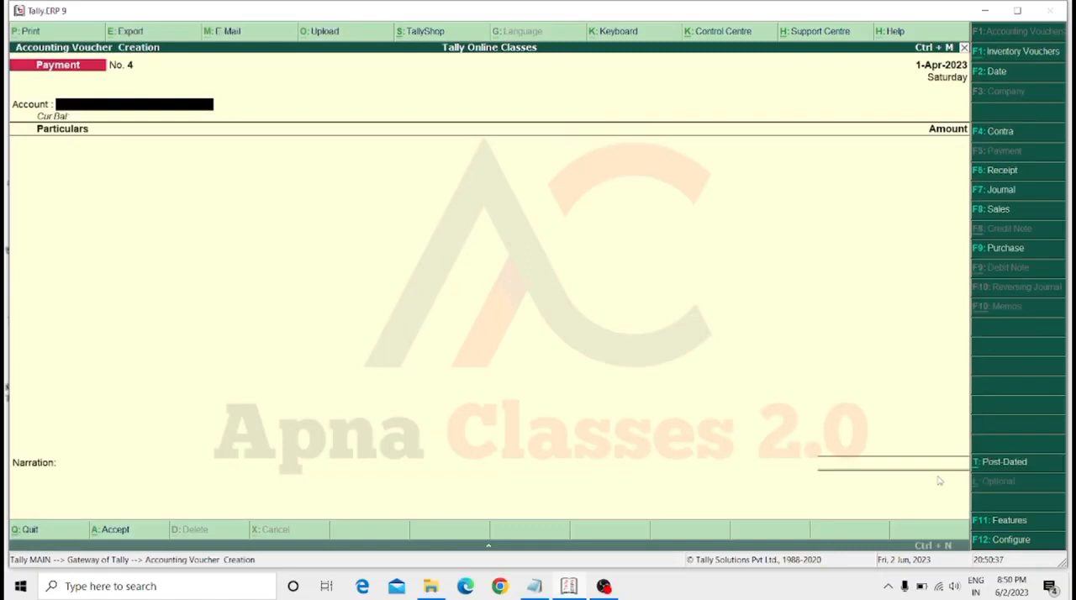
key("F8")
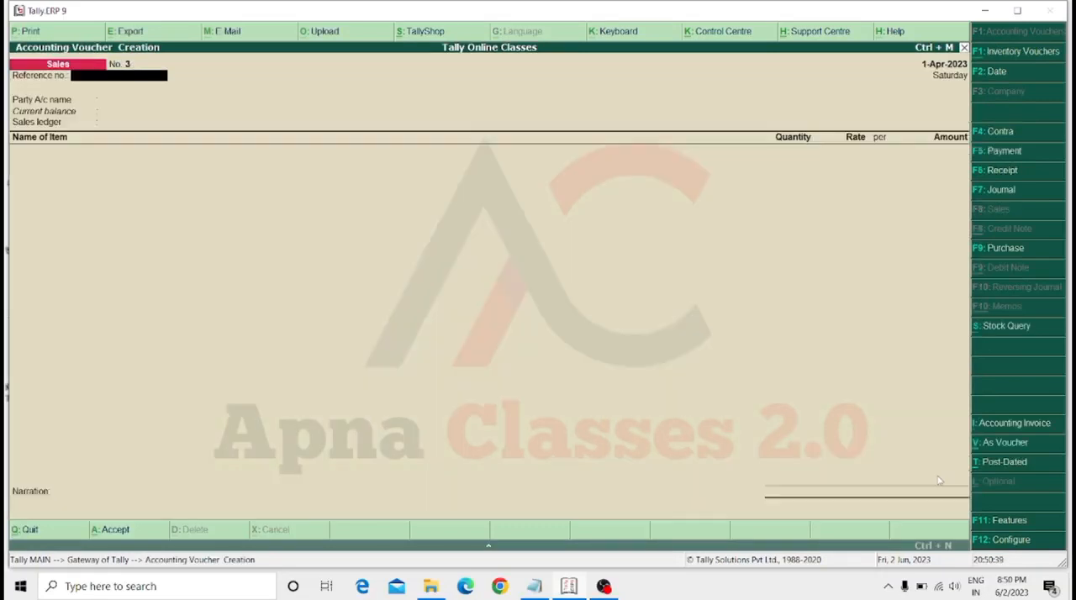
Set the newly created customer as the party with dispatch and order details left blank, and choose Sale A/c as the sales ledger.
key("Return")
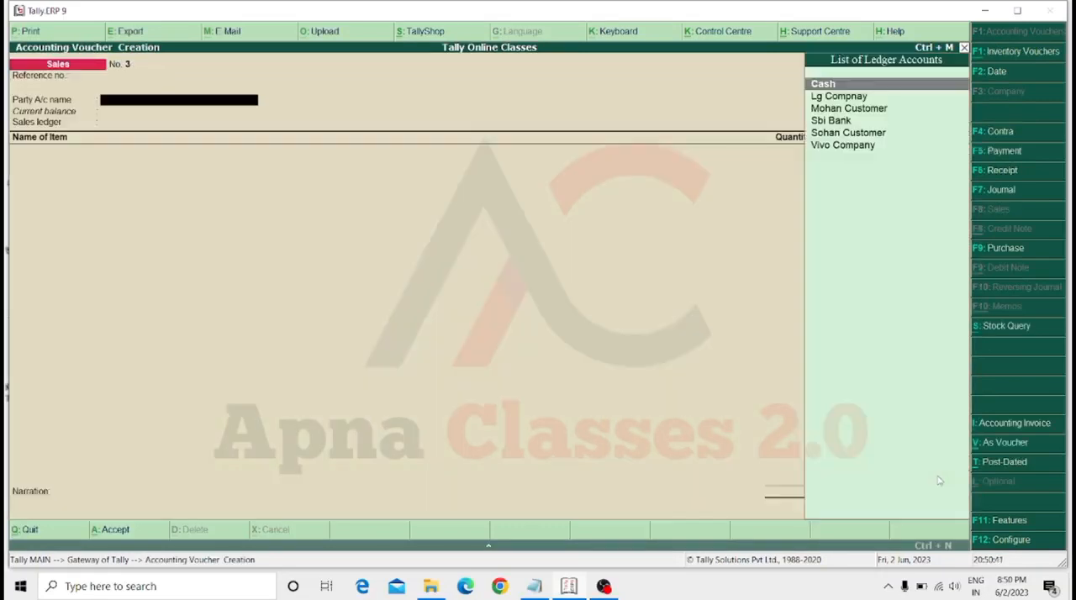
key("Down")
key("Down")
key("Down")
key("Down")
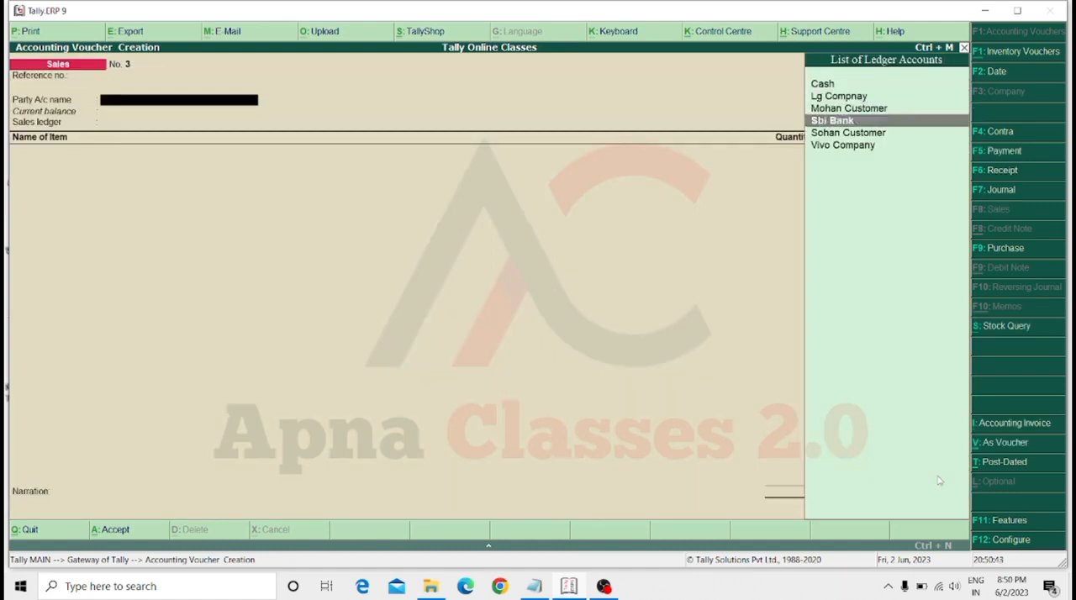
key("Return")
key("Return")
key("Return")
key("Return")
key("Return")
key("Return")
key("Return")
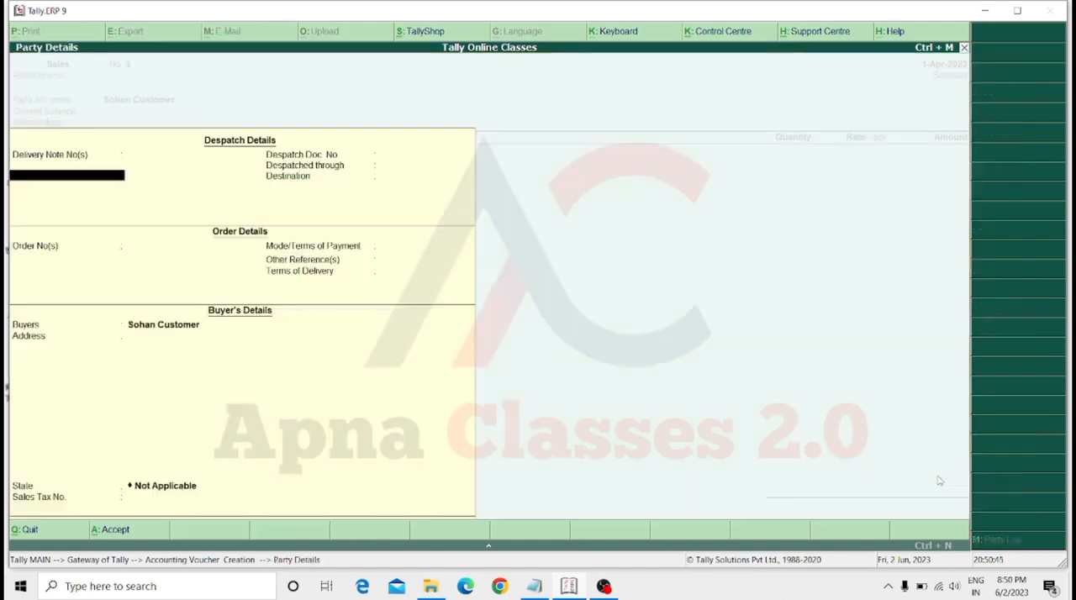
key("Return")
key("Return")
key("Return")
key("Return")
key("Return")
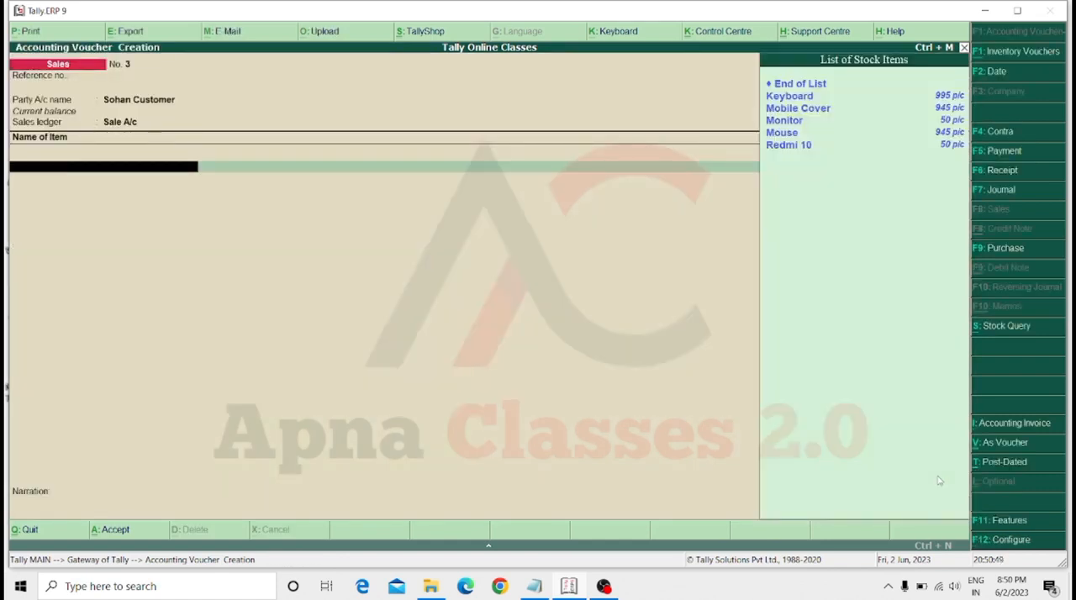
Add 500 pic of Mobile Cover at a rate of 100 per pic to the sales voucher.
key("Down")
key("Down")
key("Return")
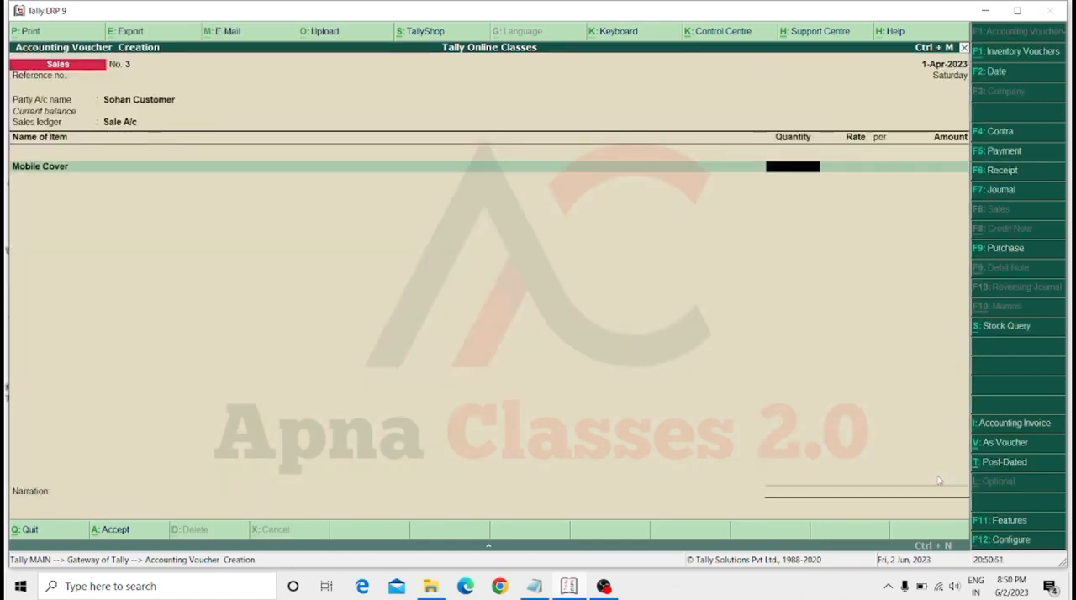
type("500")
key("Return")
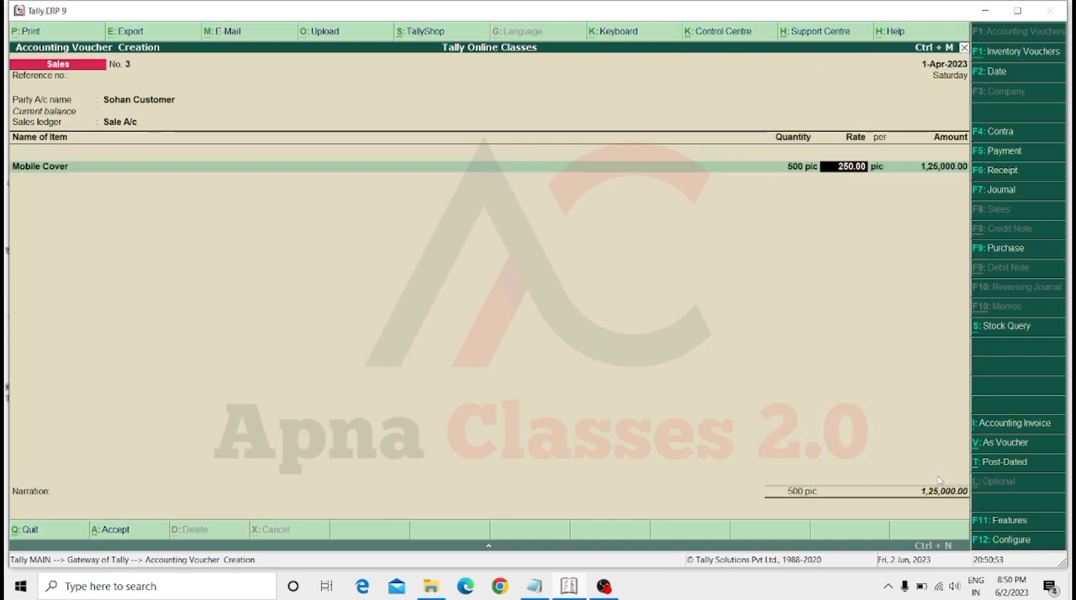
type("100")
key("Return")
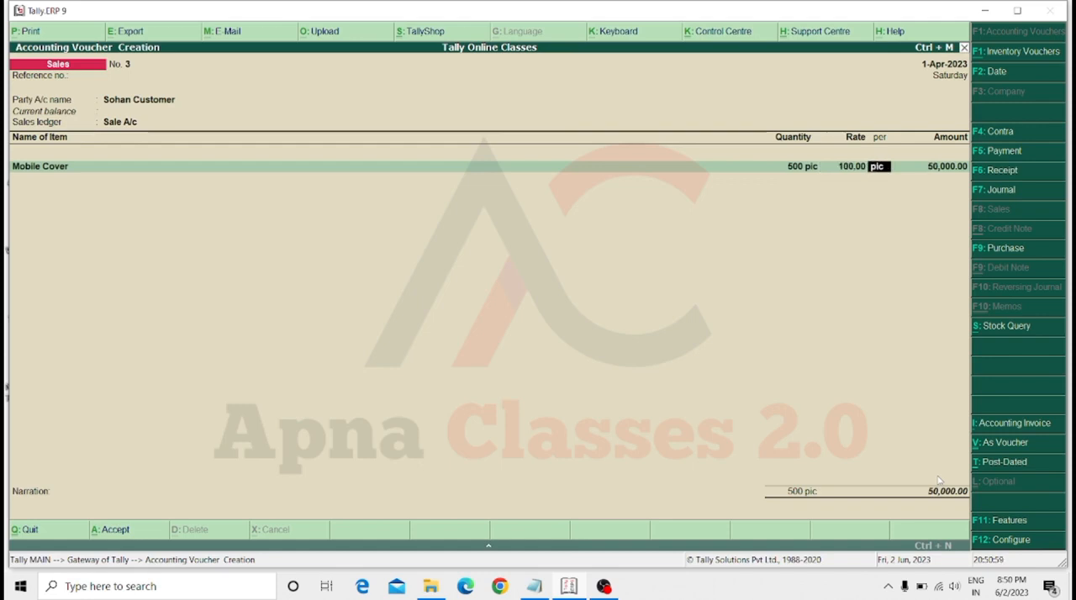
key("Return")
key("Return")
key("Return")
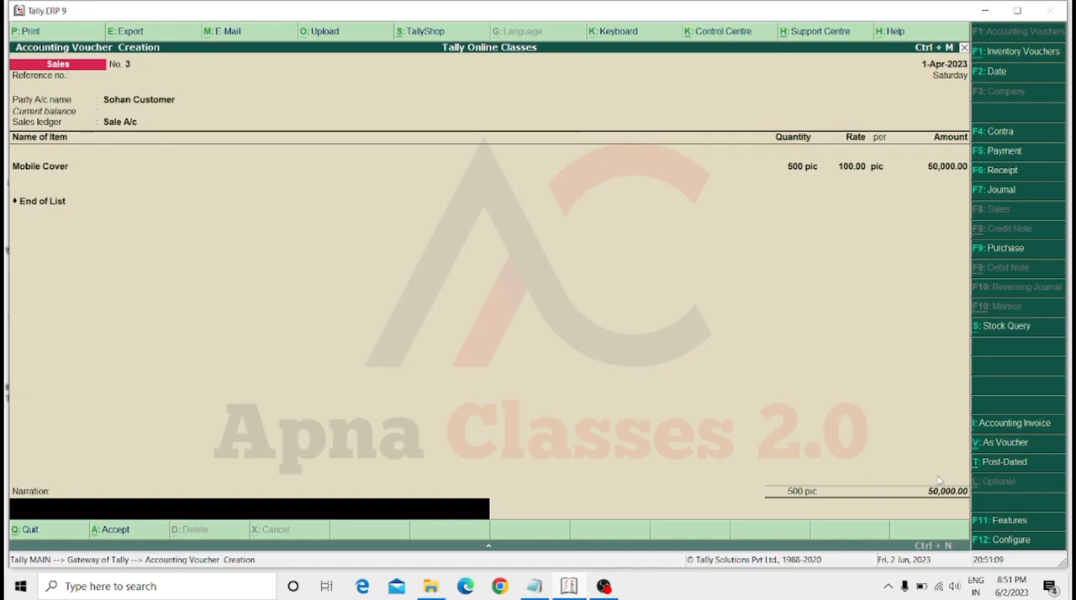
End the item list and save the sales voucher without a narration.
key("Return")
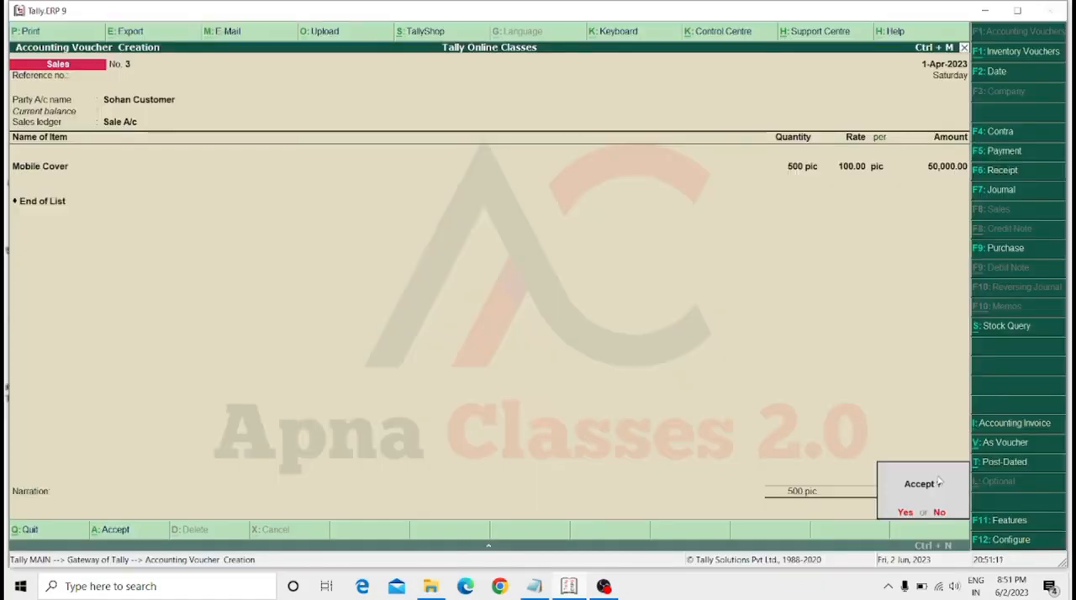
key("Return")
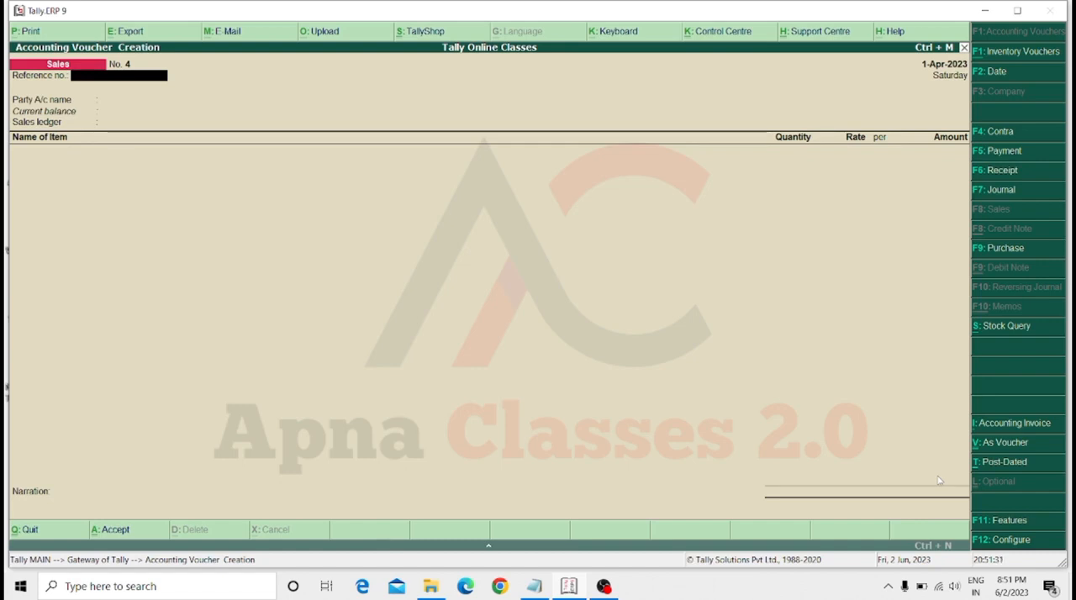
Set up a receipt voucher with Cash as the account and the new customer's ledger as the payer.
key("F6")
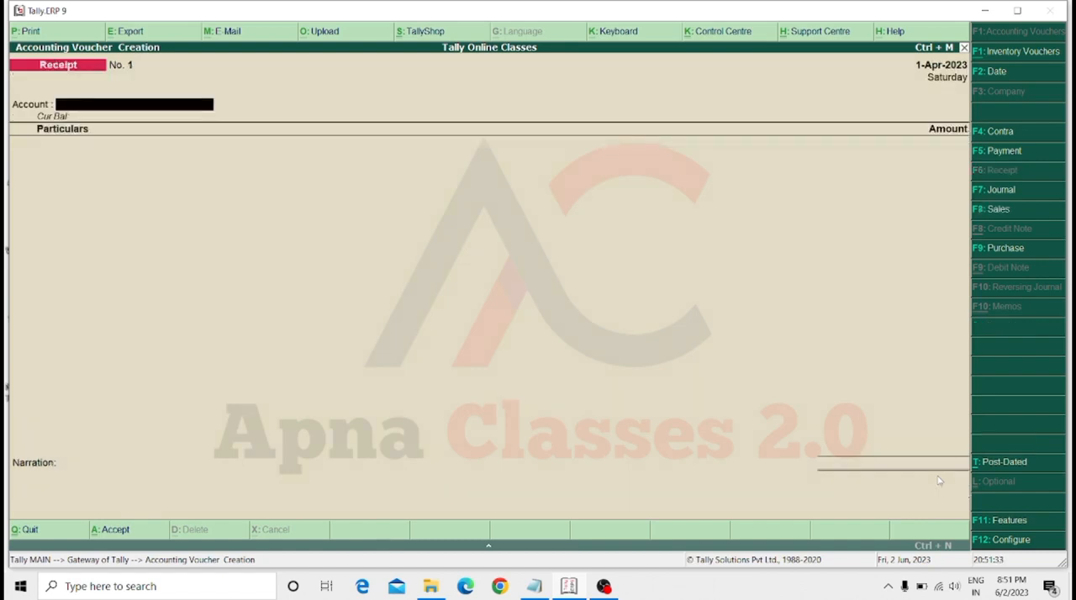
key("space")
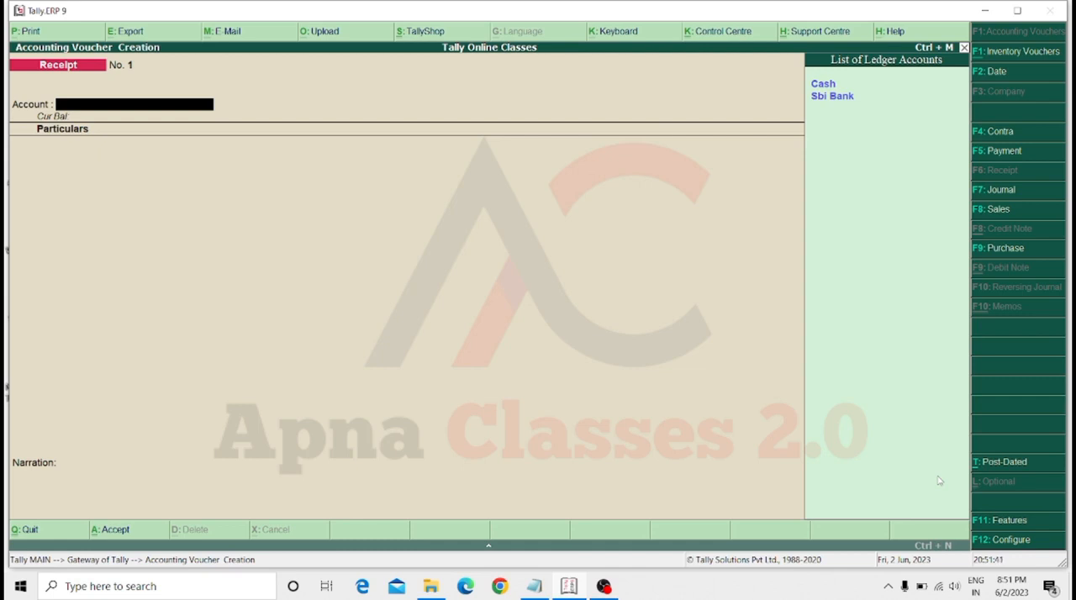
key("Down")
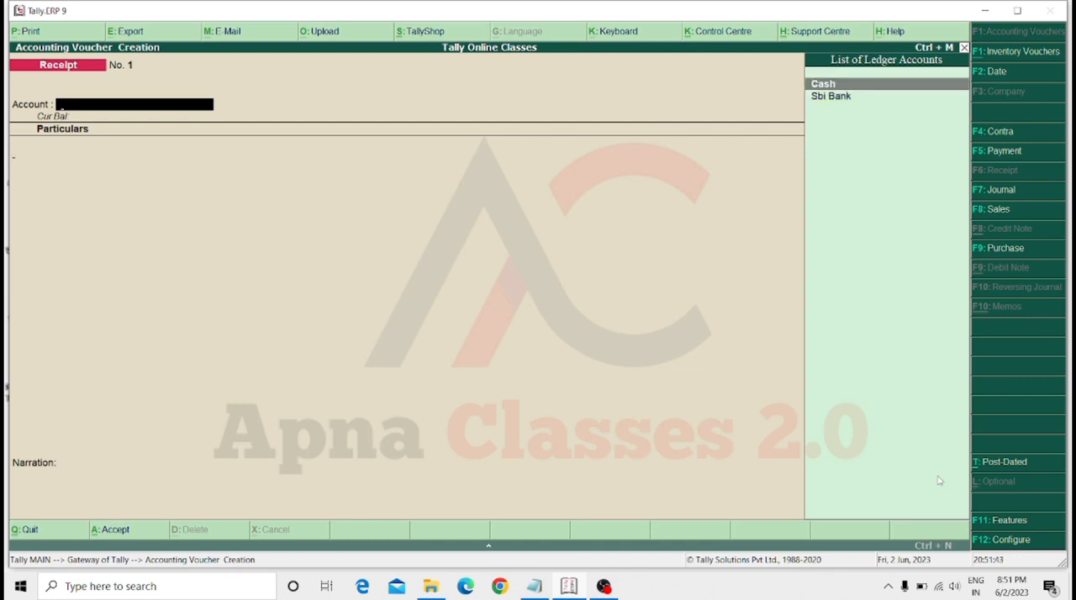
key("Return")
key("Down")
key("Down")
key("Down")
key("Down")
key("Down")
key("Down")
key("Down")
key("Down")
key("Down")
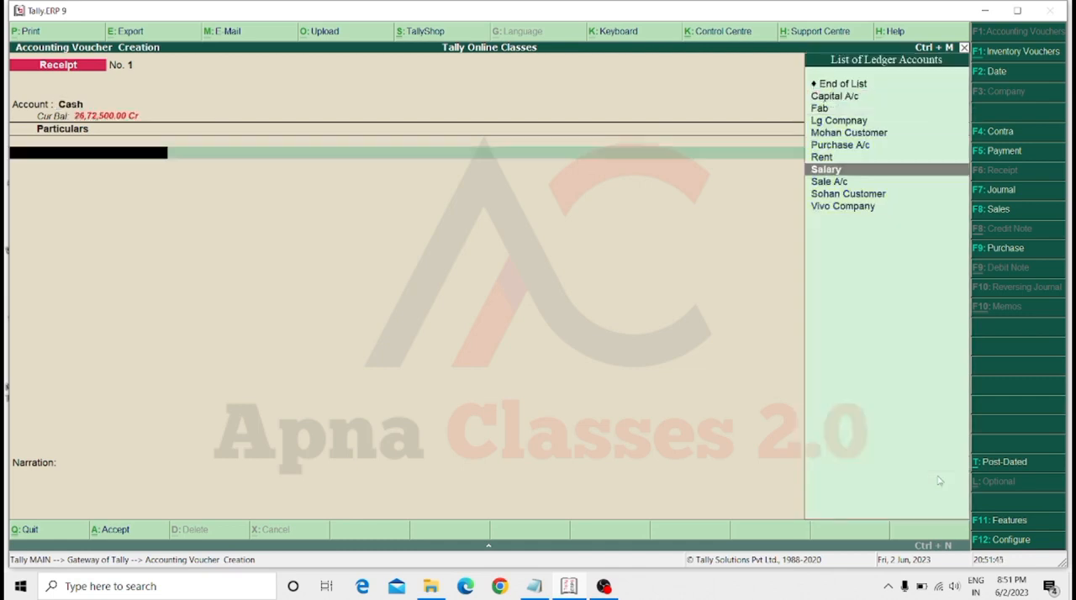
key("Return")
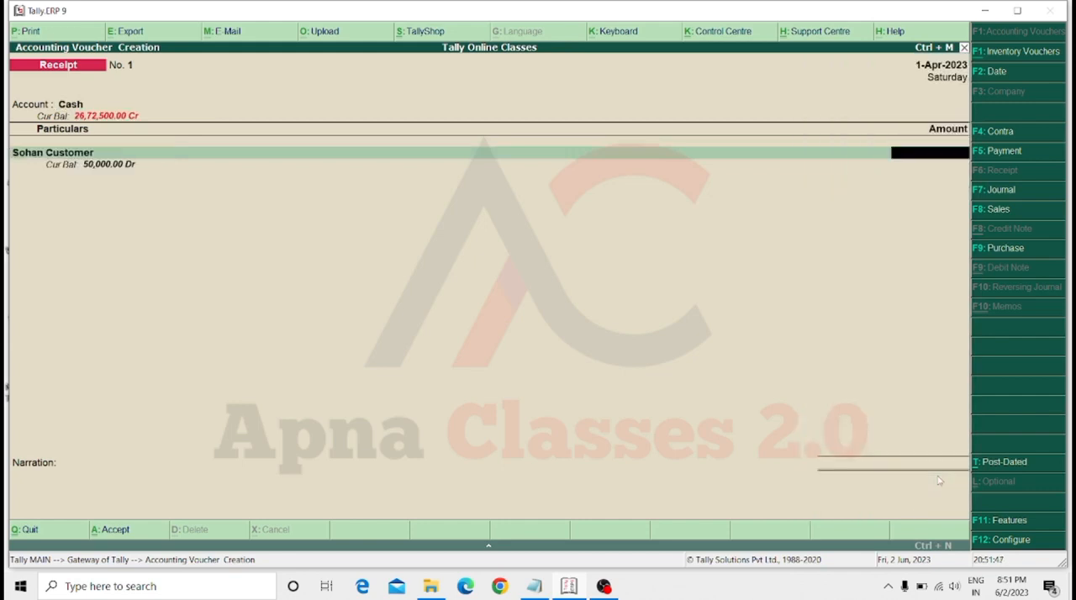
Enter 10000 as the received amount and save the receipt voucher without a narration.
type("10000")
key("Return")
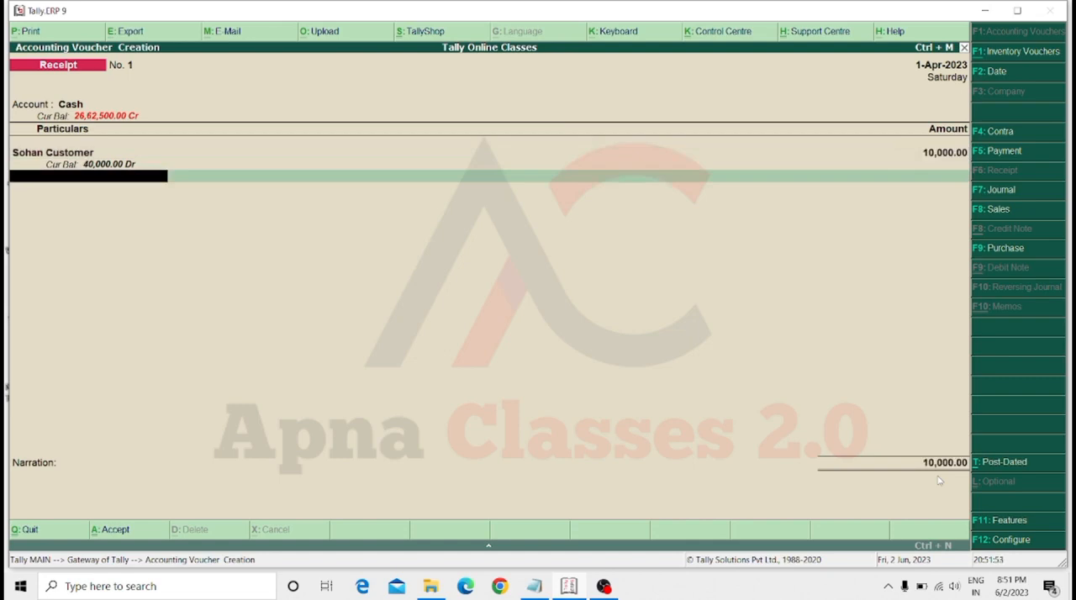
key("Return")
key("Return")
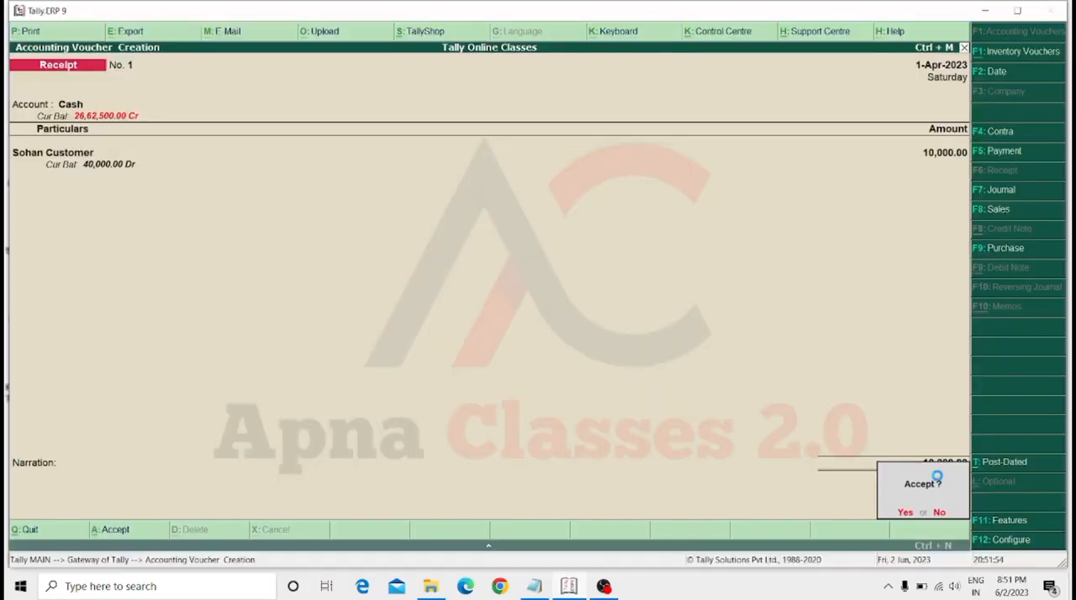
key("Return")
key("Return")
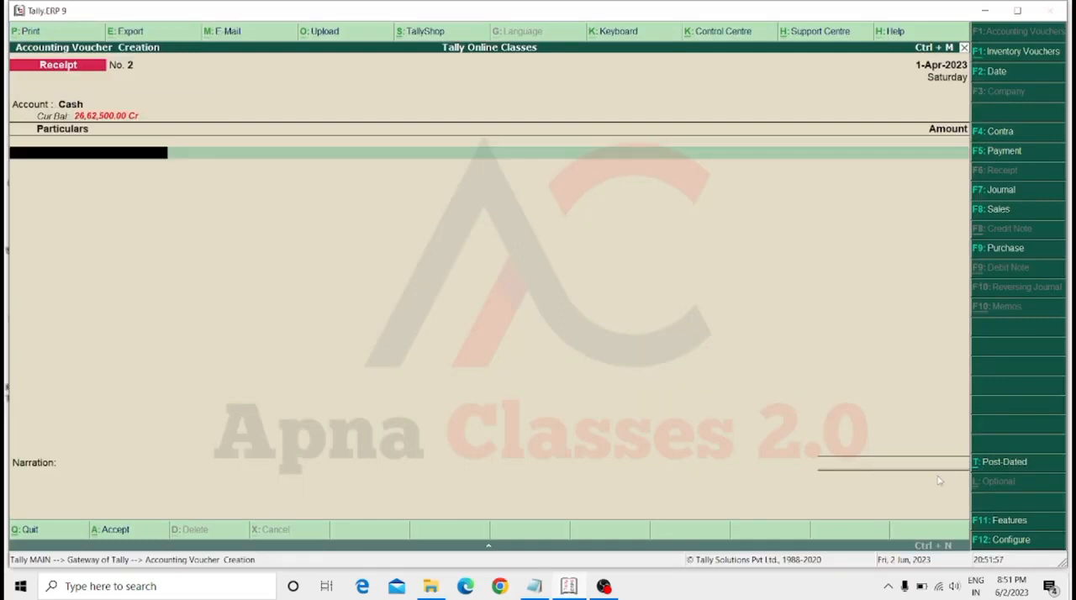
Record a second cash receipt of 20000 from the same customer and save it without a narration.
type("so")
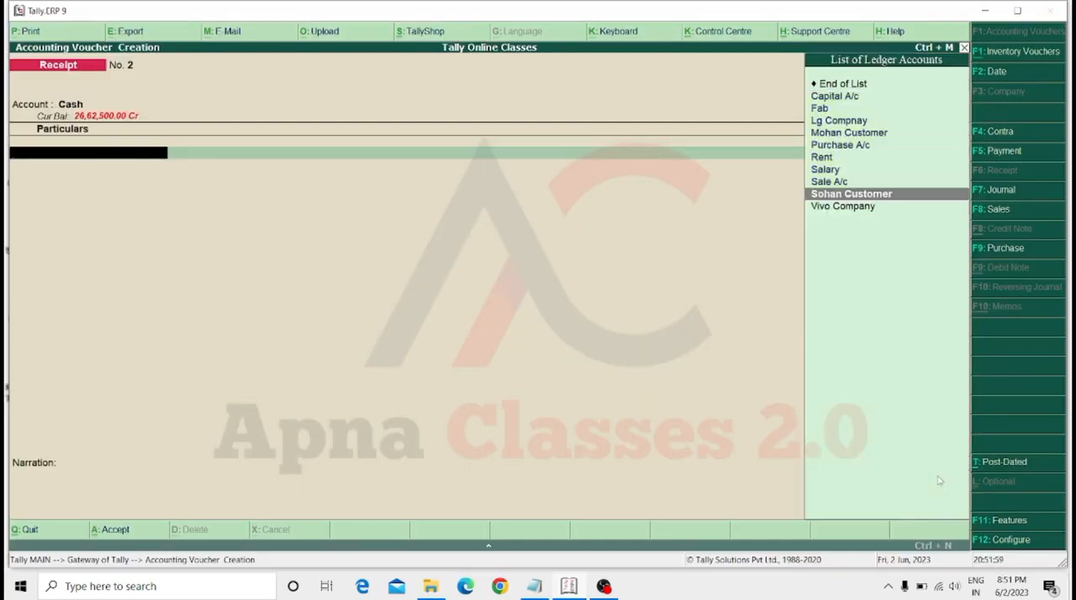
key("Return")
type("20000")
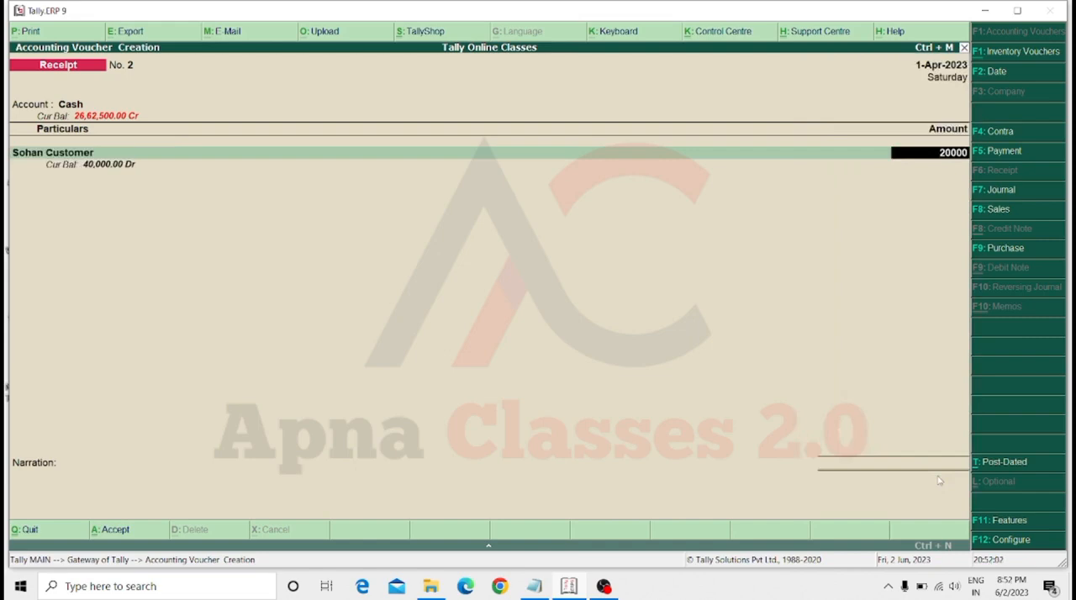
key("Return")
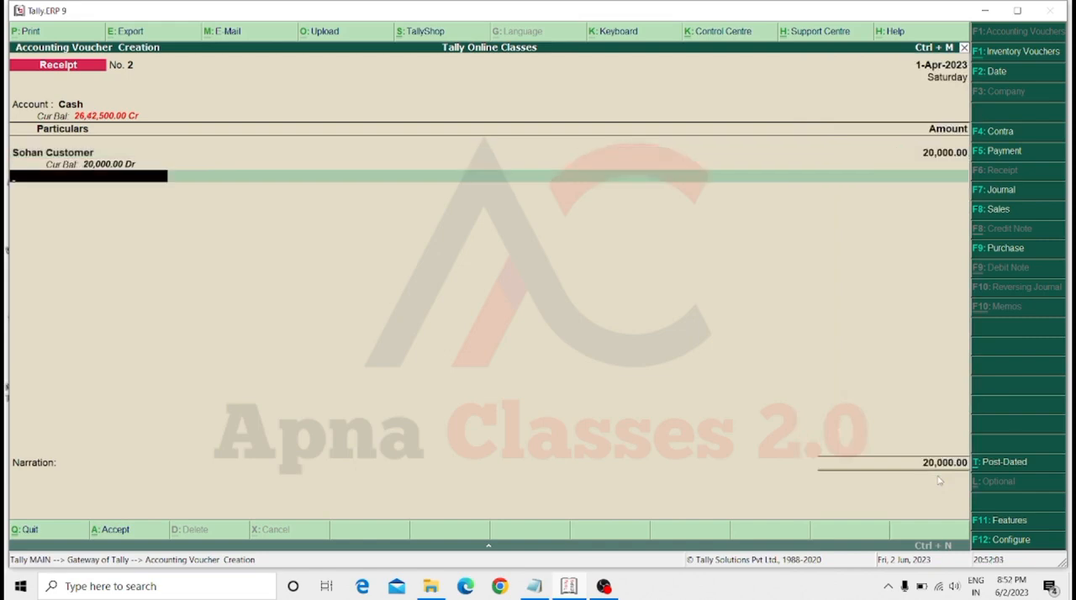
key("Return")
key("Return")
key("Return")
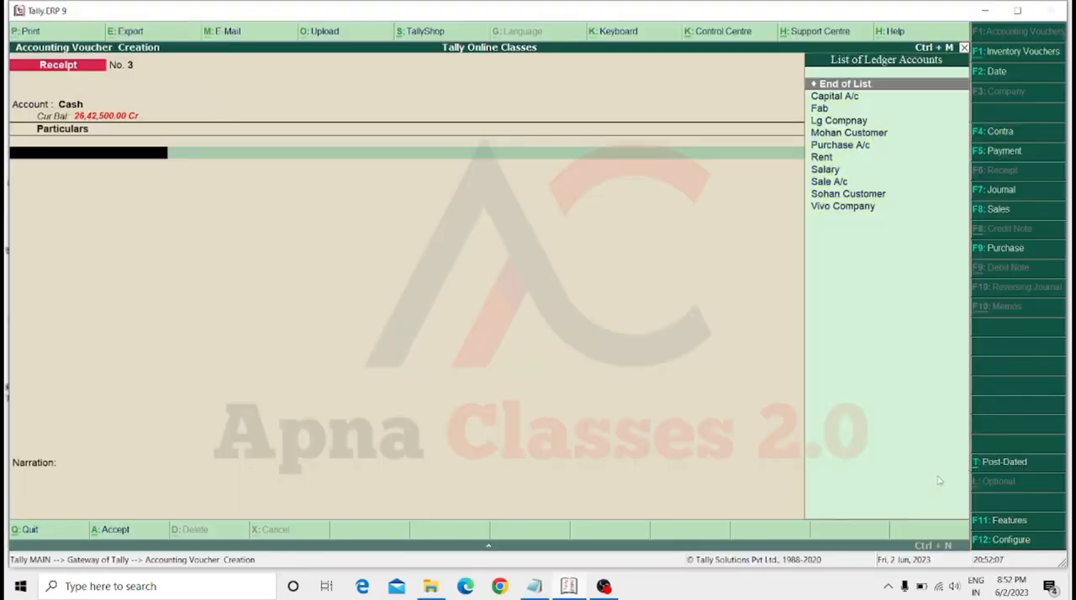
Record a third cash receipt from the same customer for 10000 and save it without a narration.
key("Down")
key("Down")
key("Down")
key("Down")
key("Down")
key("Down")
key("Down")
key("Down")
key("Down")
key("Return")
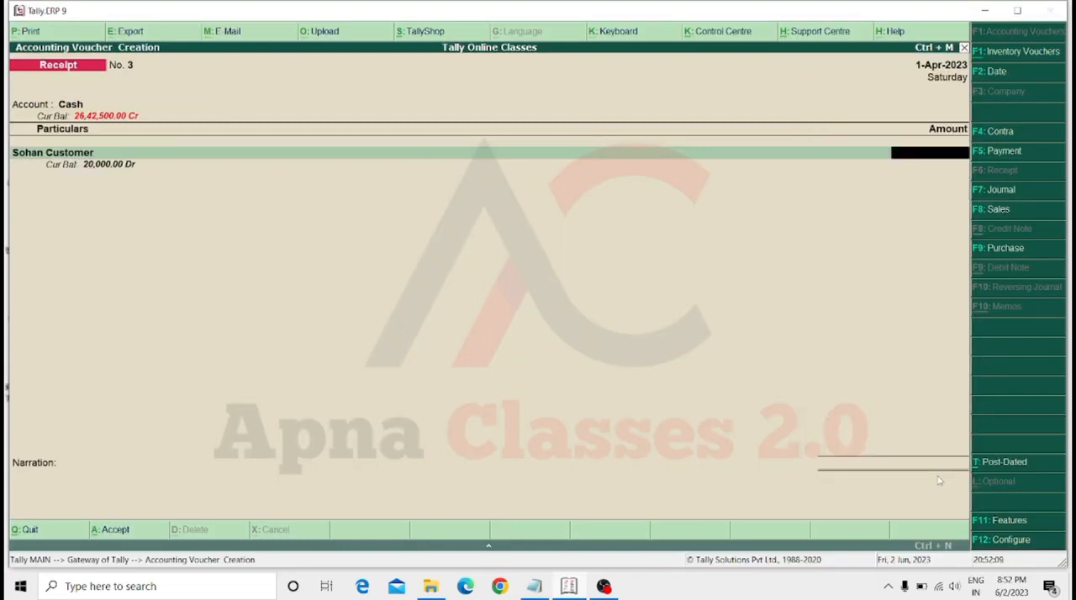
type("10000")
key("Return")
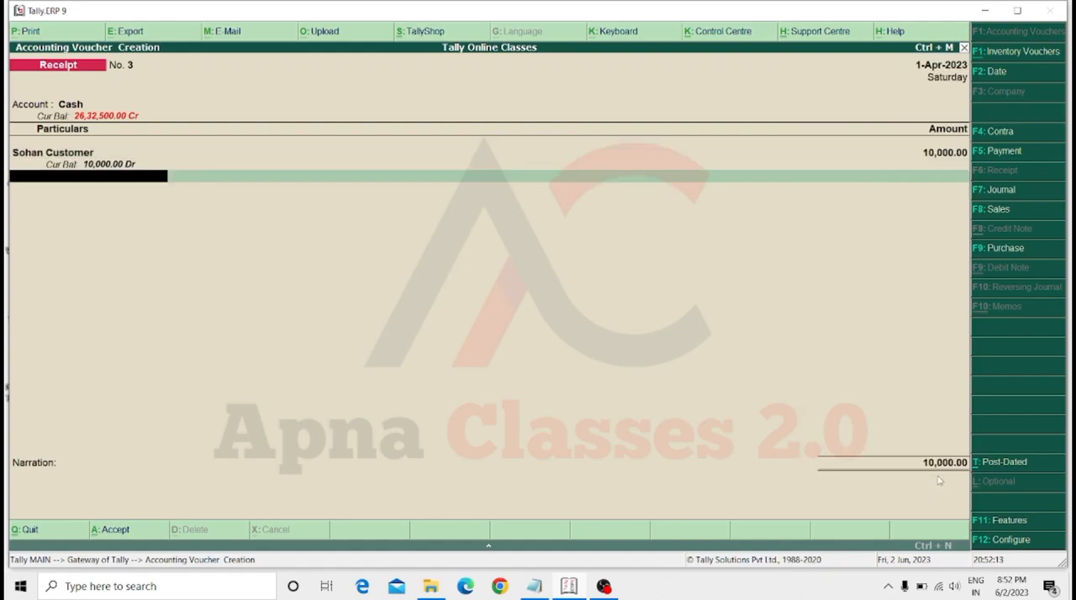
key("Return")
key("Return")
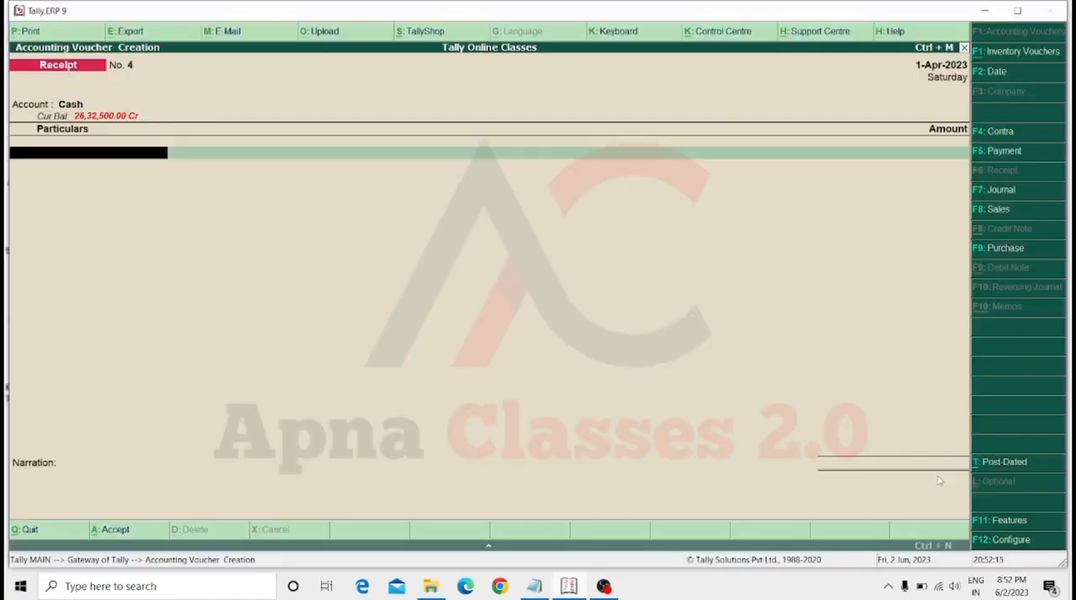
Record a fourth cash receipt of 10000, selecting the same customer's ledger, and save it without a narration.
key("Down")
key("Down")
key("Down")
key("Down")
key("Down")
key("Down")
key("Down")
key("Down")
key("Down")
key("Down")
key("Down")
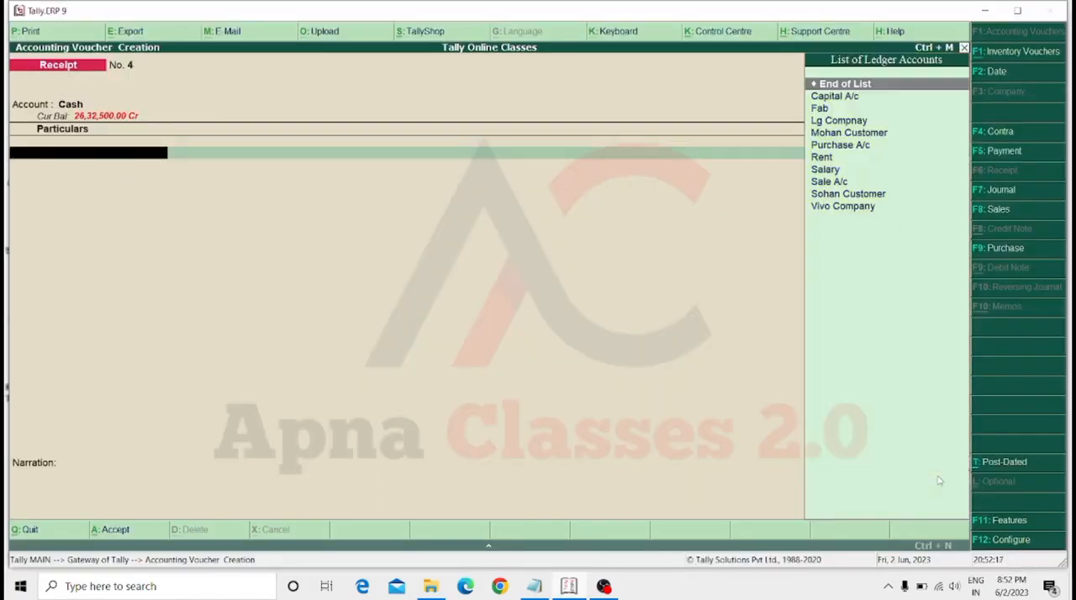
key("Return")
type("10000")
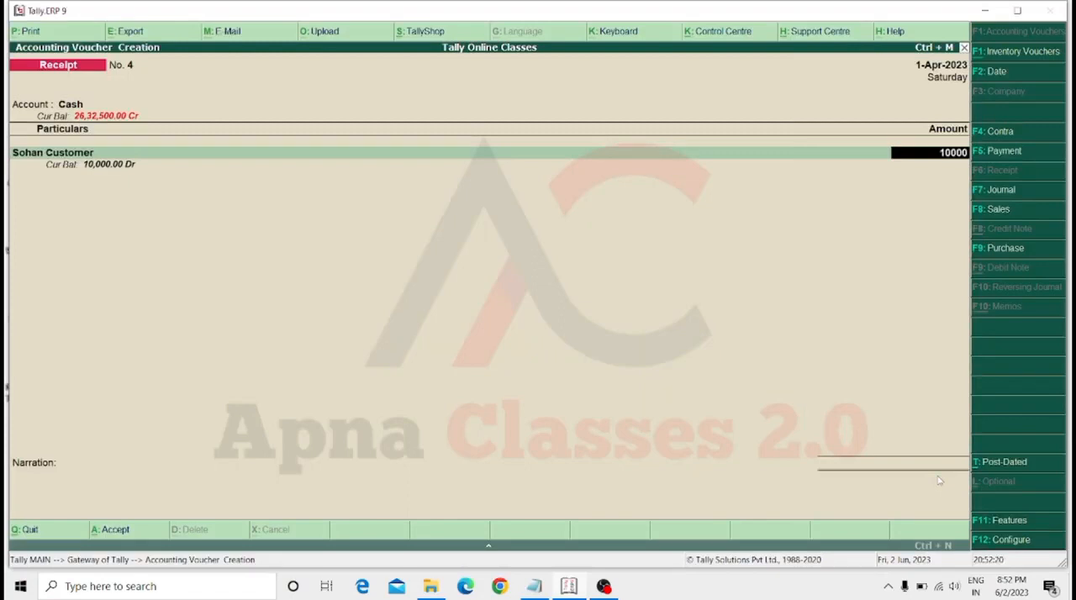
key("Return")
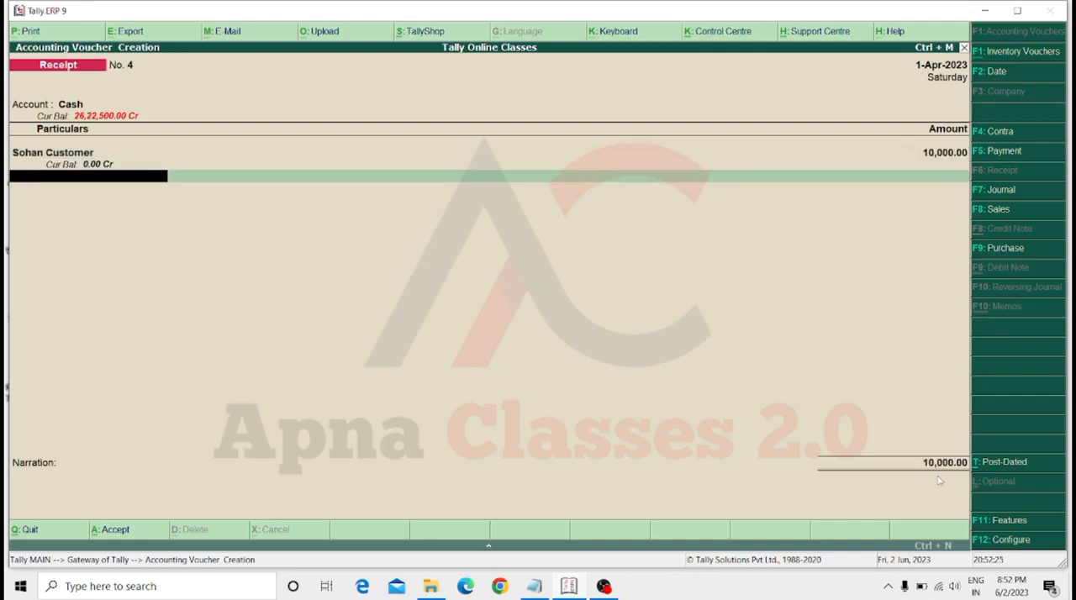
key("Return")
key("Return")
key("Return")
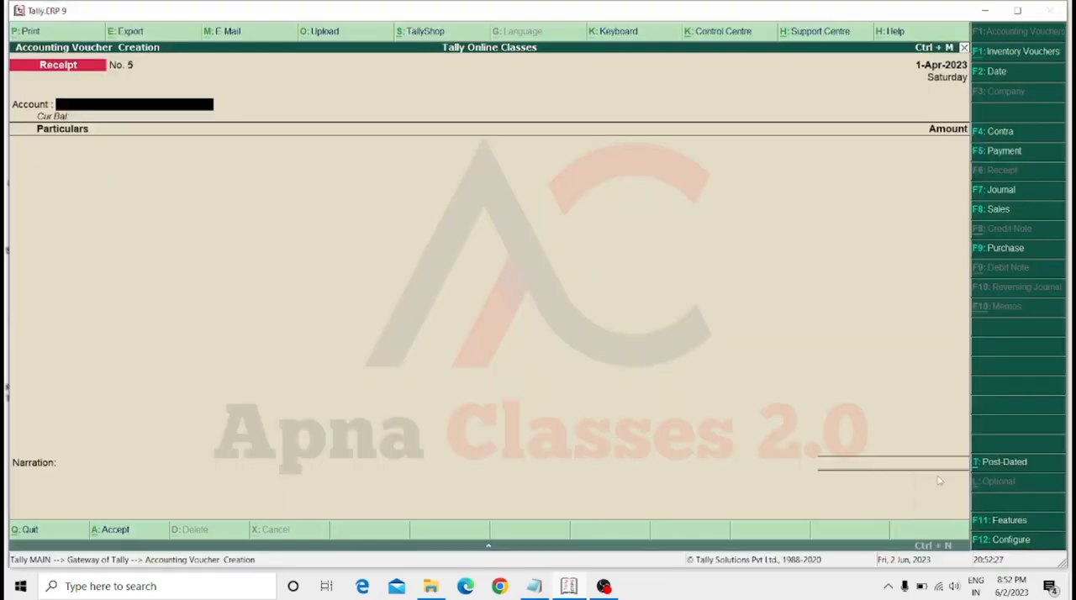
Quit receipt voucher entry without starting another voucher.
key("Escape")
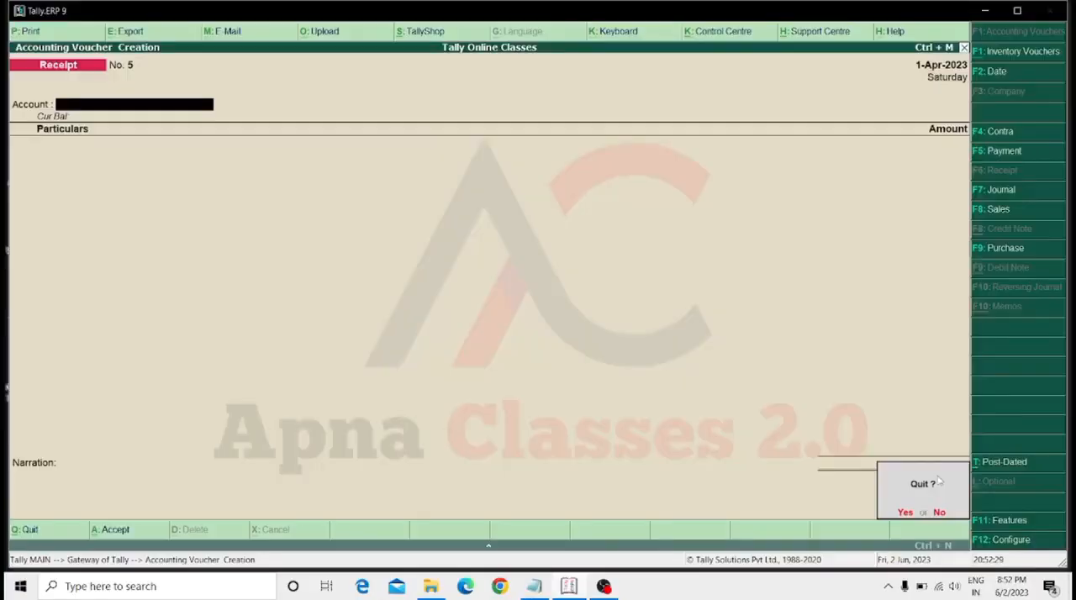
key("Return")
key("Escape")
key("Escape")
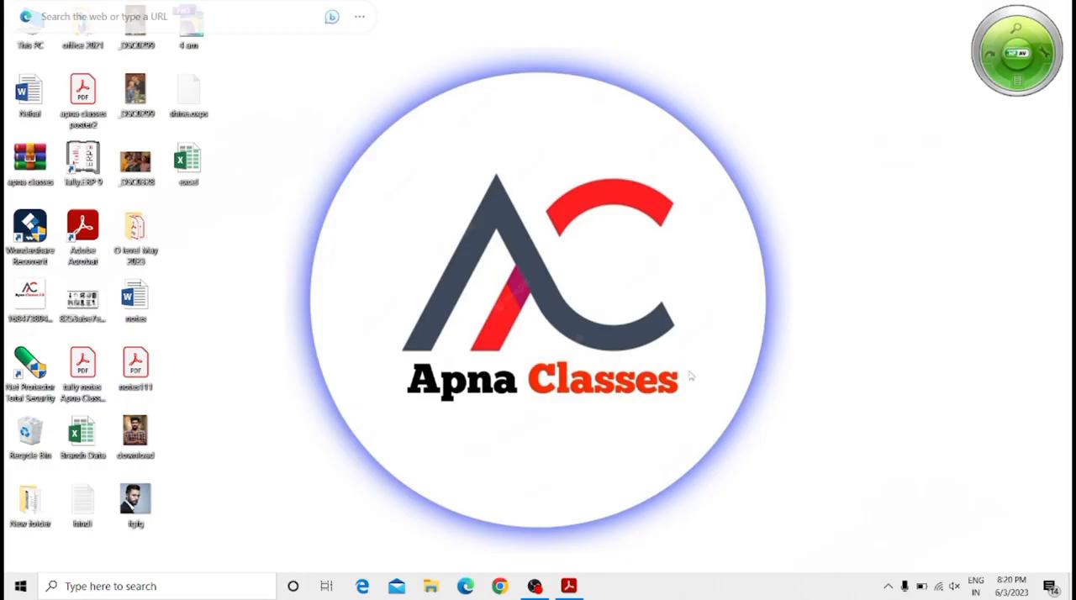
Switch to the tally notes PDF in Adobe Acrobat and review the Contra Voucher section with its bank deposit and withdrawal examples.
left_click(571, 588)
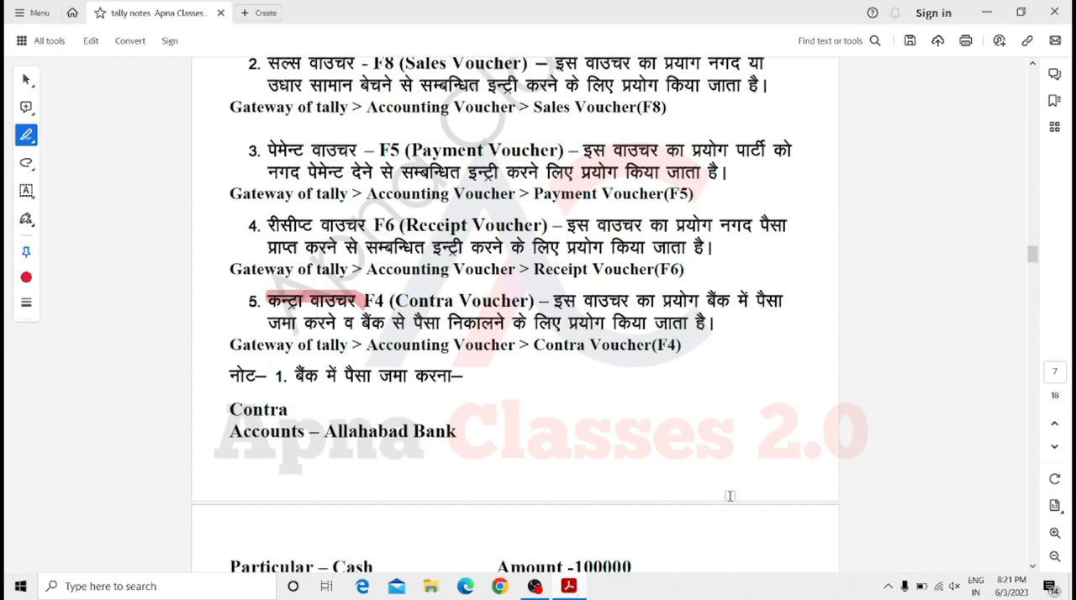
scroll(721, 449, "down", 2)
scroll(721, 448, "down", 6)
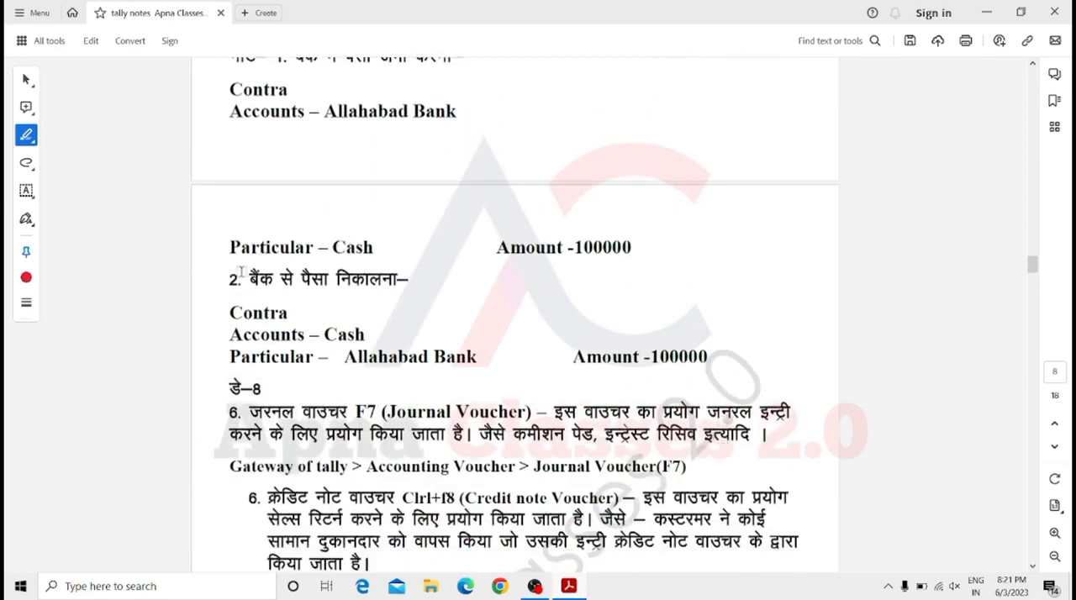
scroll(310, 255, "up", 1)
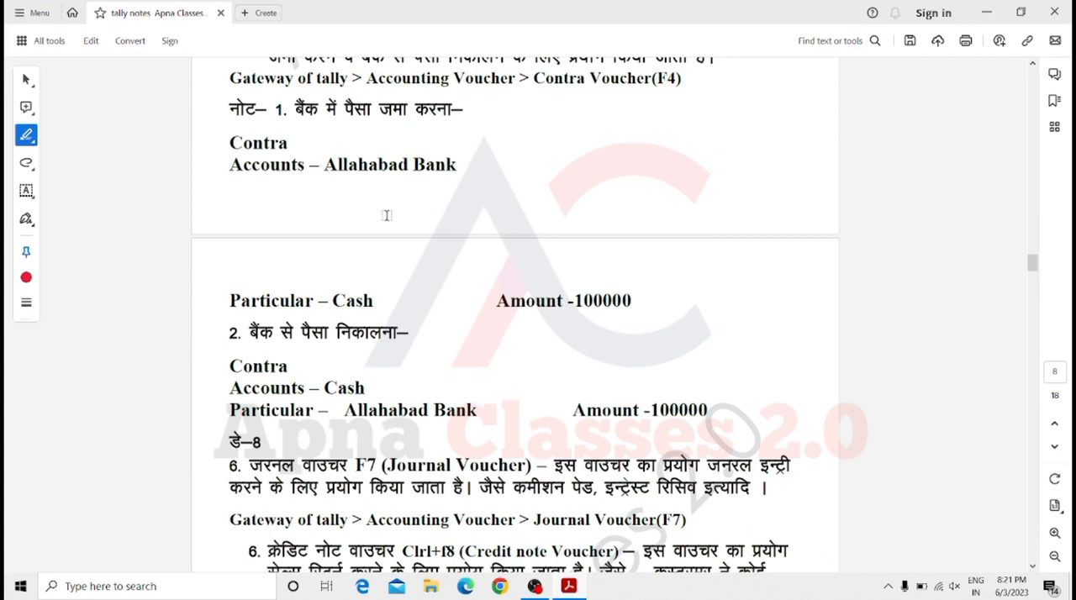
Highlight the Allahabad Bank and Cash entries in both the bank deposit and bank withdrawal contra examples.
left_click_drag(459, 165, 332, 178)
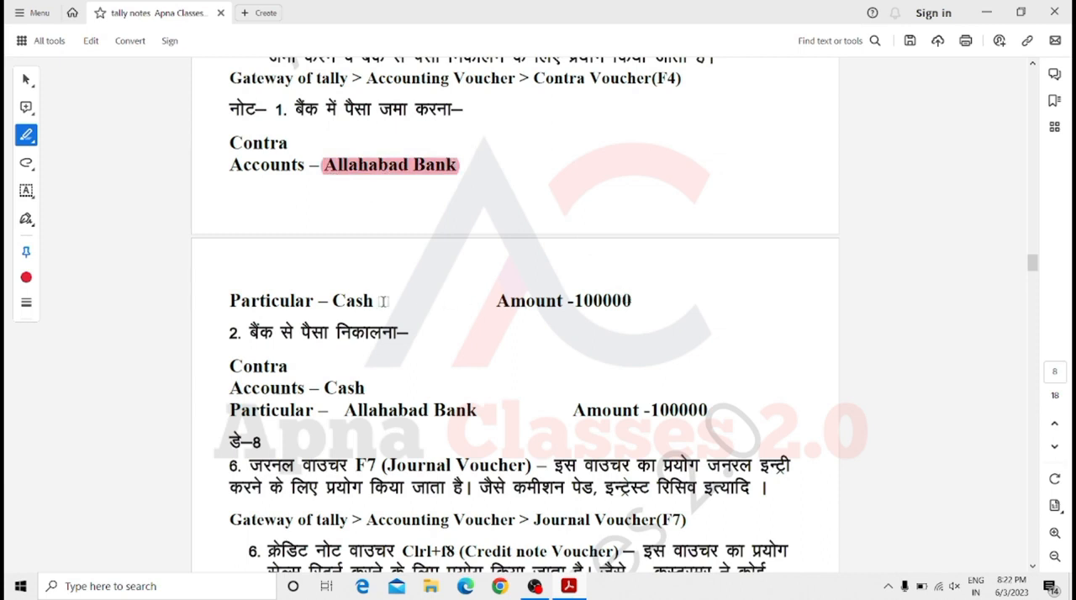
left_click_drag(382, 301, 325, 303)
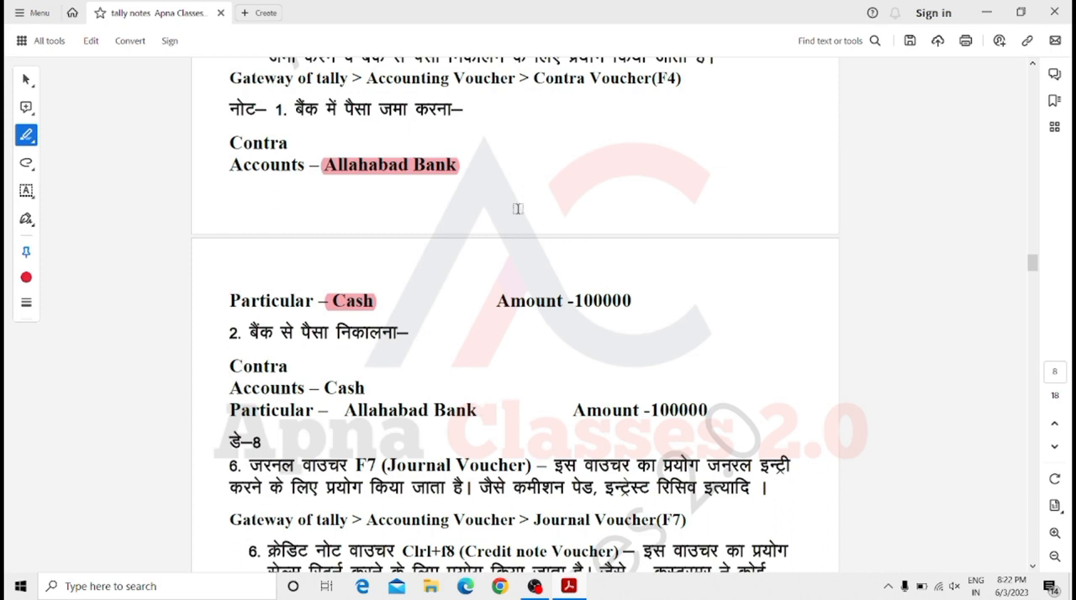
left_click_drag(366, 388, 323, 388)
left_click_drag(476, 411, 345, 412)
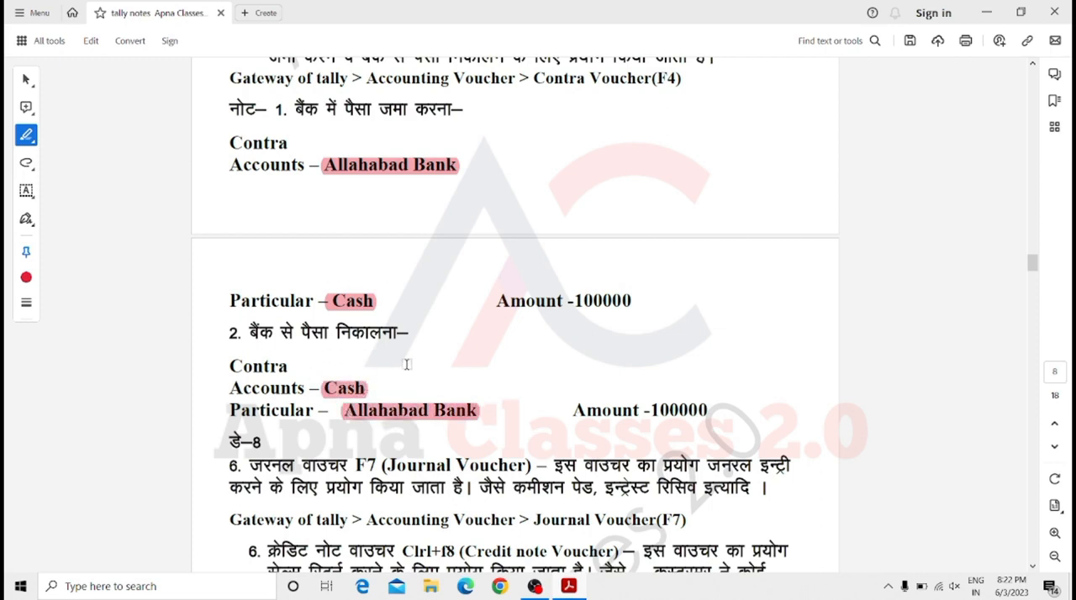
scroll(406, 364, "down", 5)
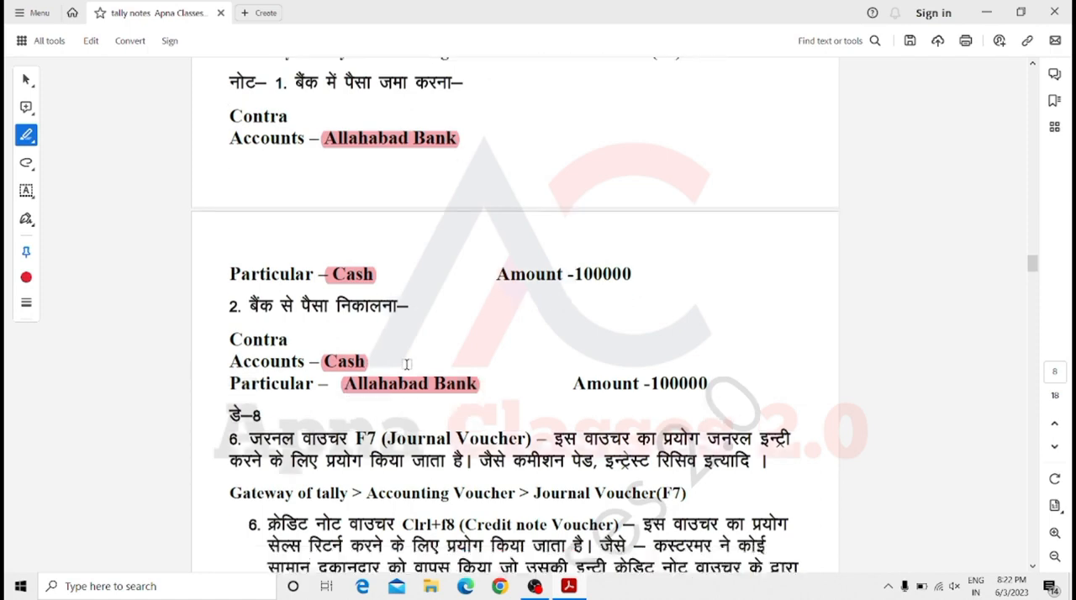
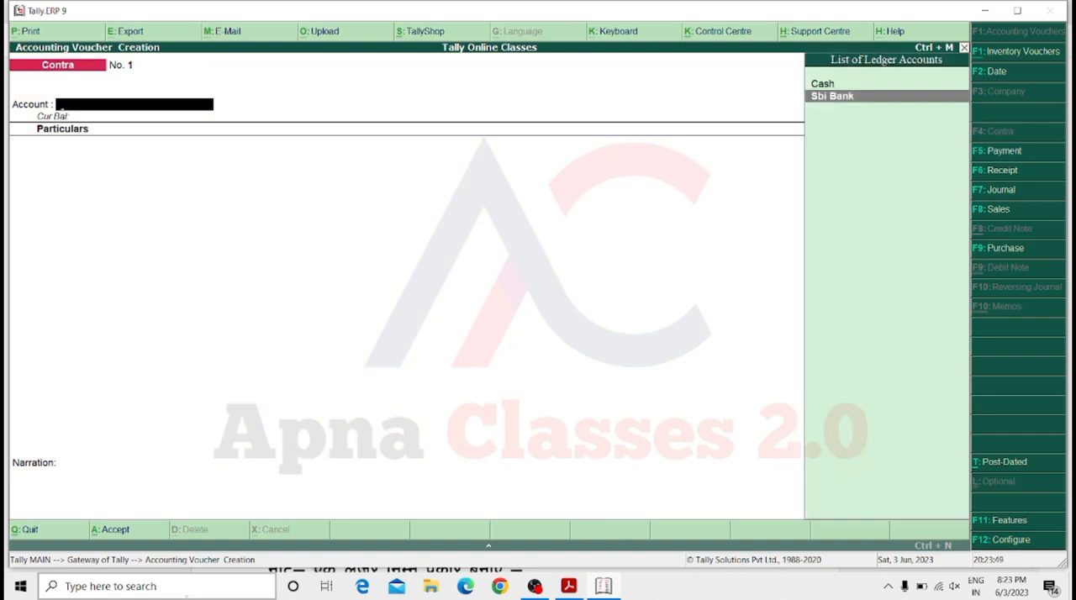
Enter a contra voucher with Sbi Bank as the account and Cash as the particular, for an amount of 50000.
key("Return")
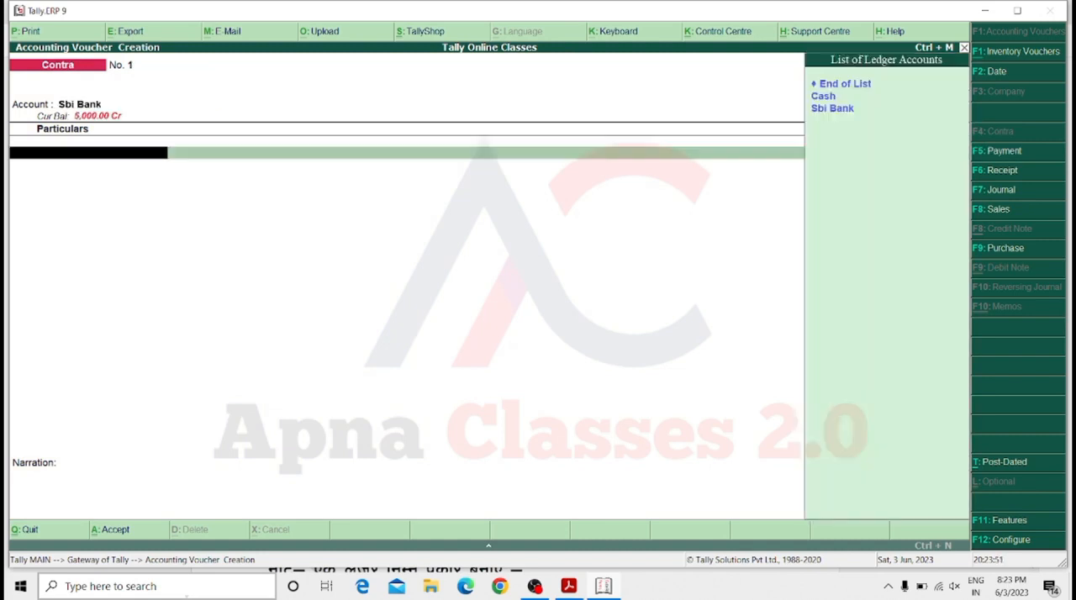
key("Down")
key("Return")
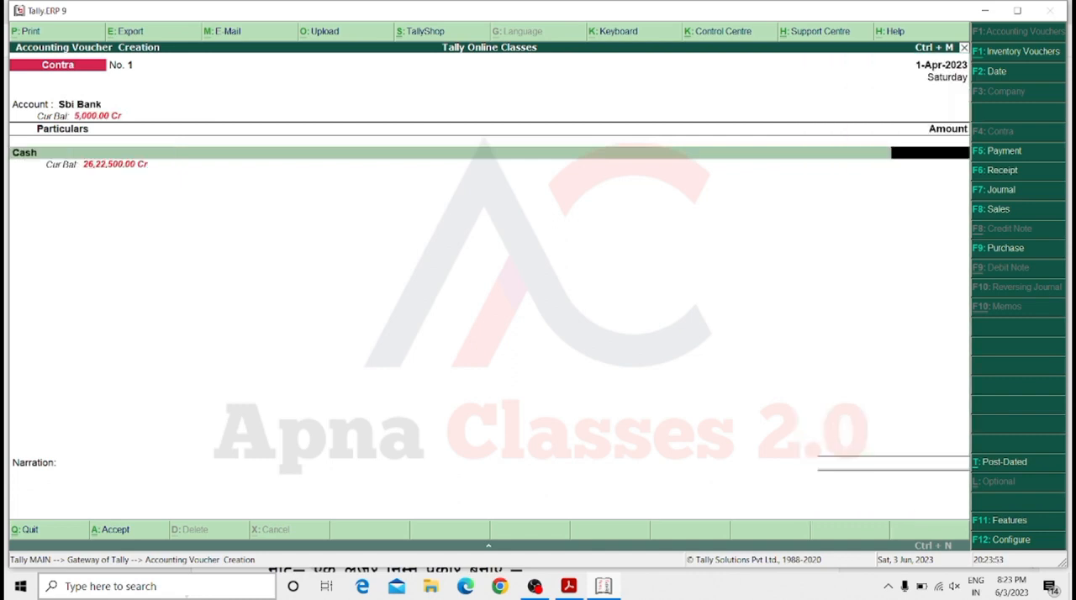
type("50000")
key("Return")
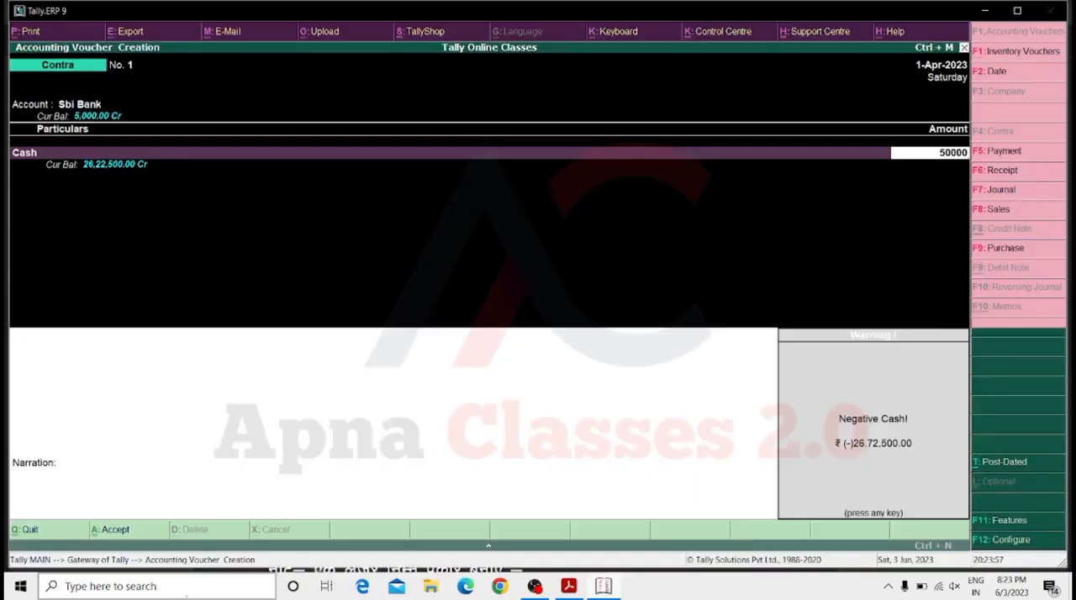
key("Return")
Allocate the 50000 deposit as 50 notes of the 1000 denomination and save the contra voucher without a narration.
key("Return")
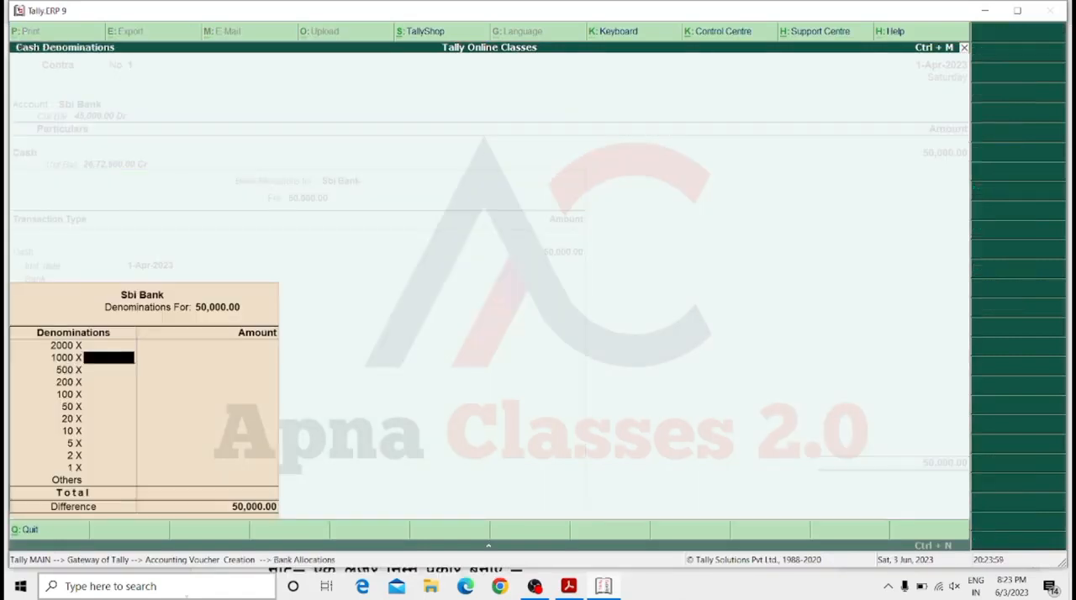
key("Up")
key("Down")
type("50")
key("Return")
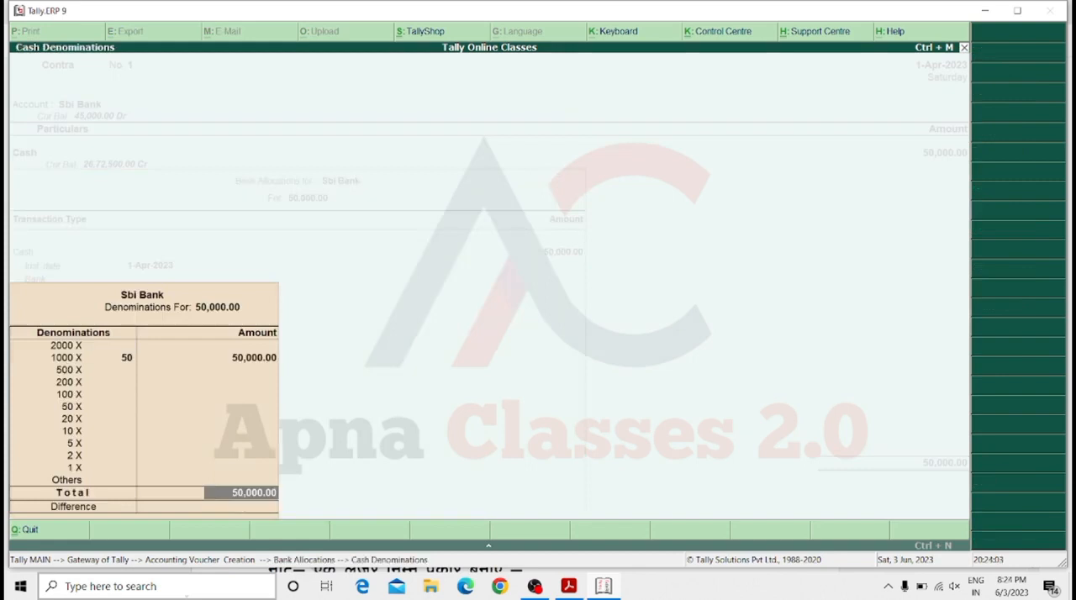
key("Return")
key("Return")
key("Return")
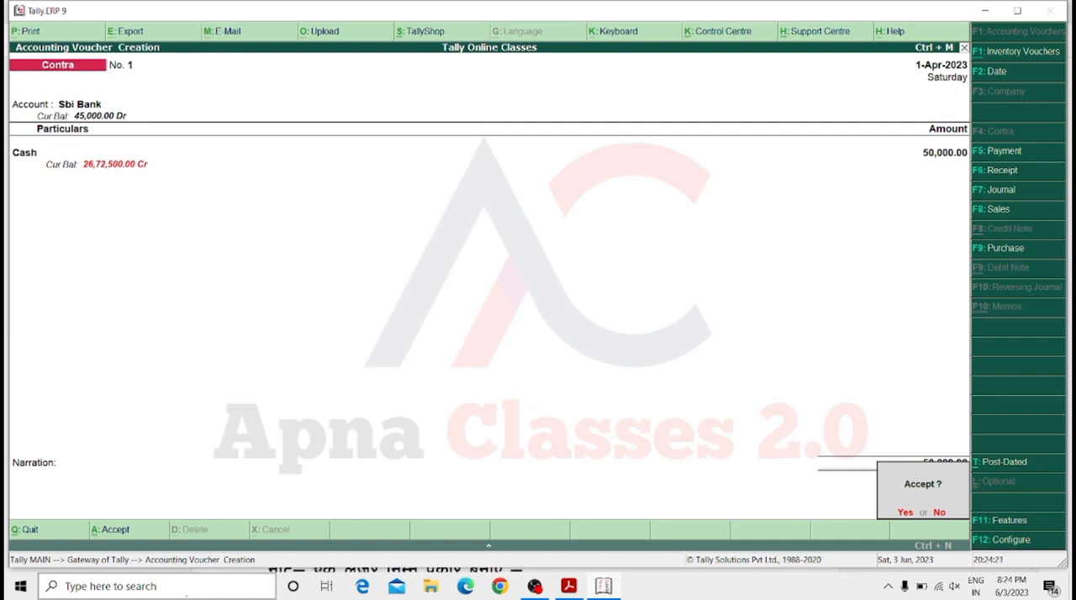
key("Return")
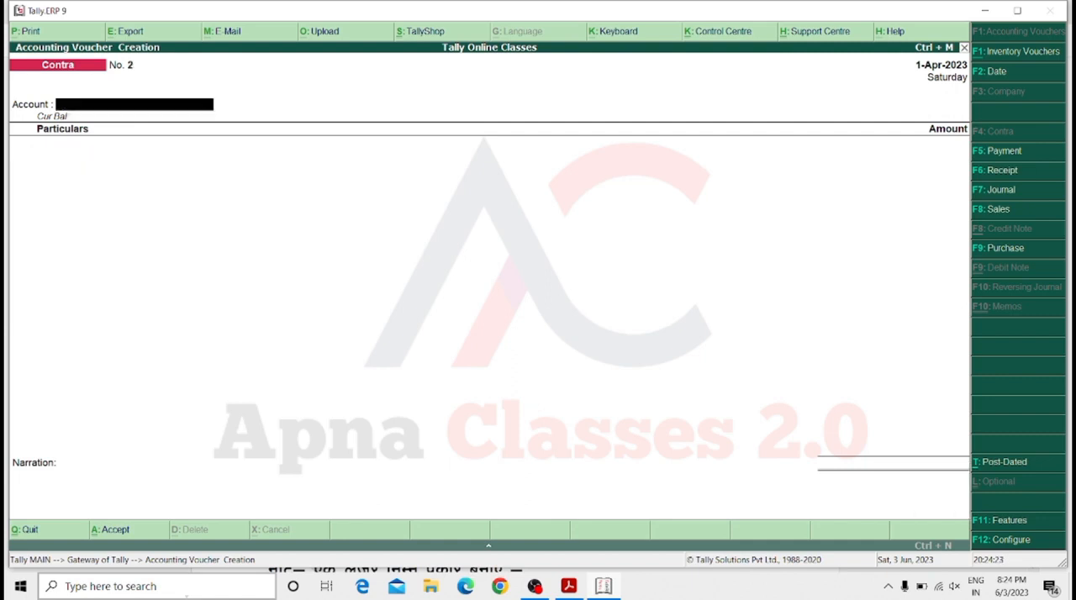
Enter a second contra voucher with Sbi Bank as the account and Cash as the particular, for 80000.
key("Down")
key("Return")
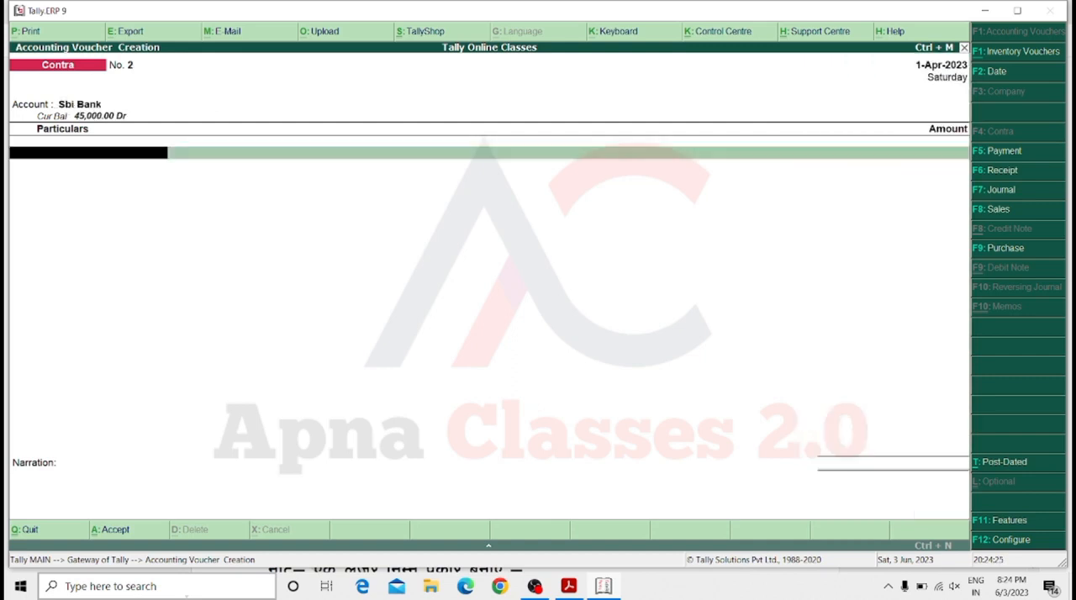
key("Down")
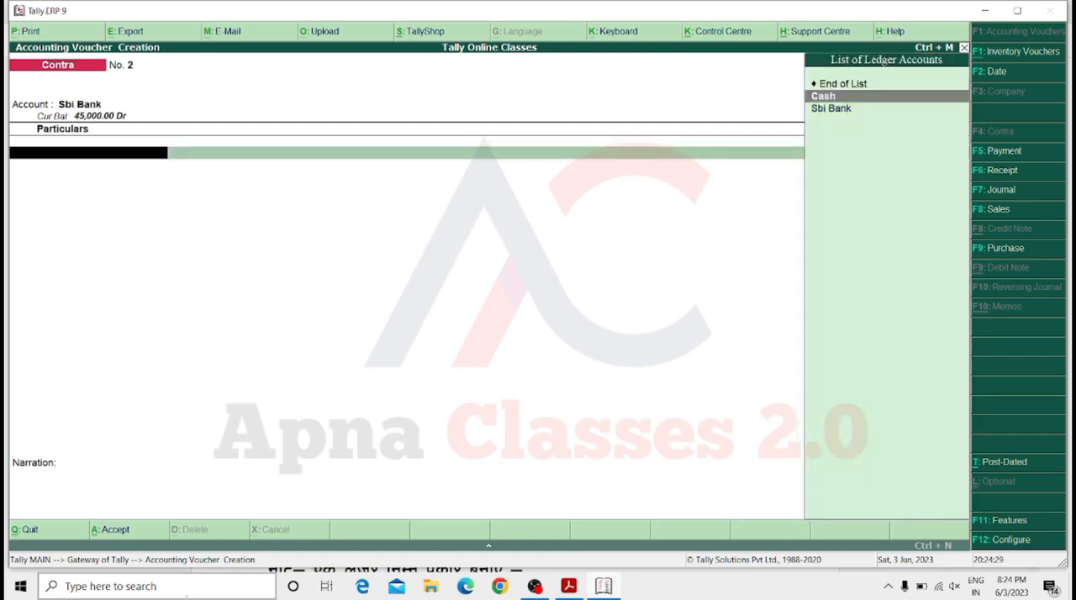
key("Return")
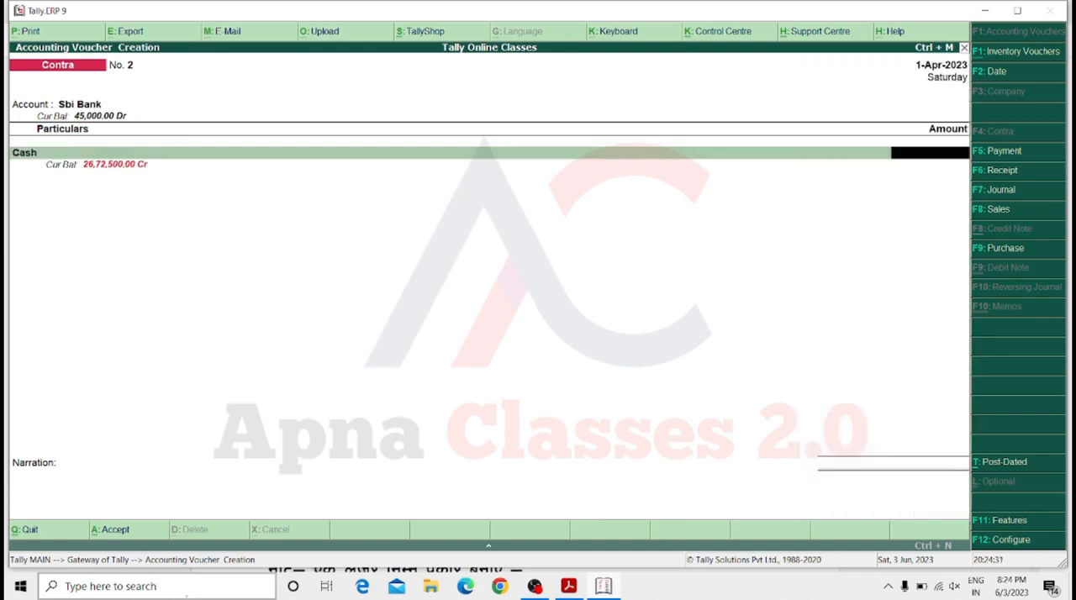
type("80000")
key("Return")
Allocate the 80000 deposit as 80 notes of the 1000 denomination and save the second contra voucher without a narration.
key("Return")
key("Return")
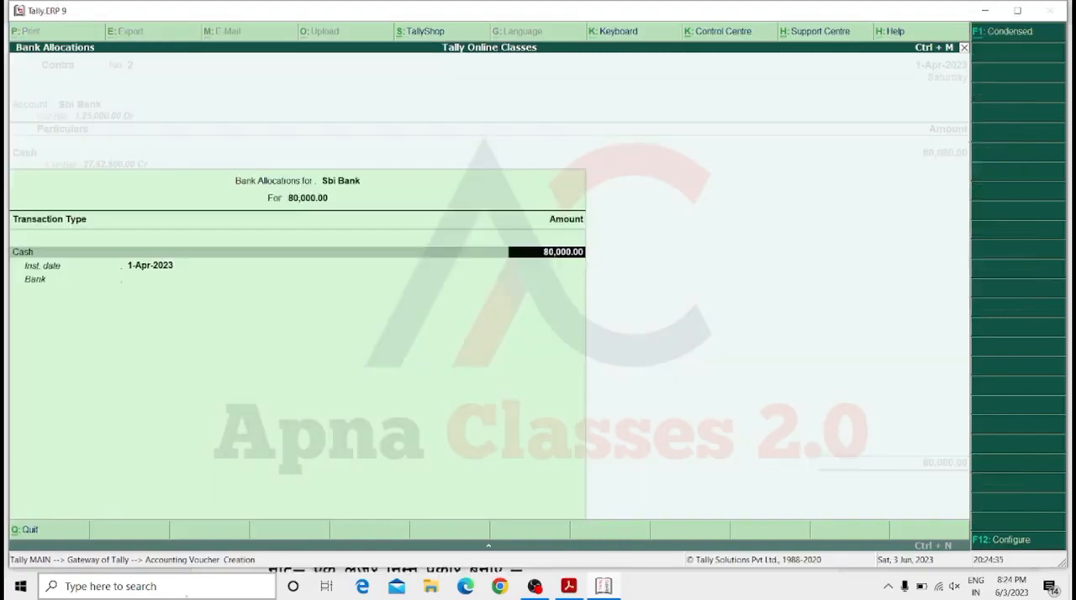
key("Return")
key("Return")
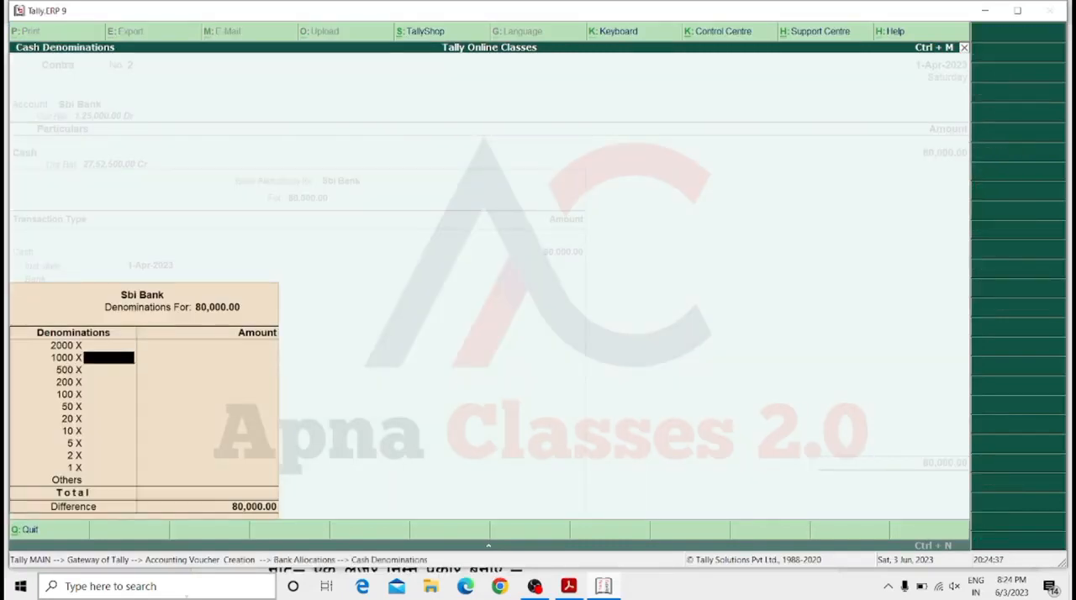
type("80")
key("Return")
key("Return")
key("Return")
key("Return")
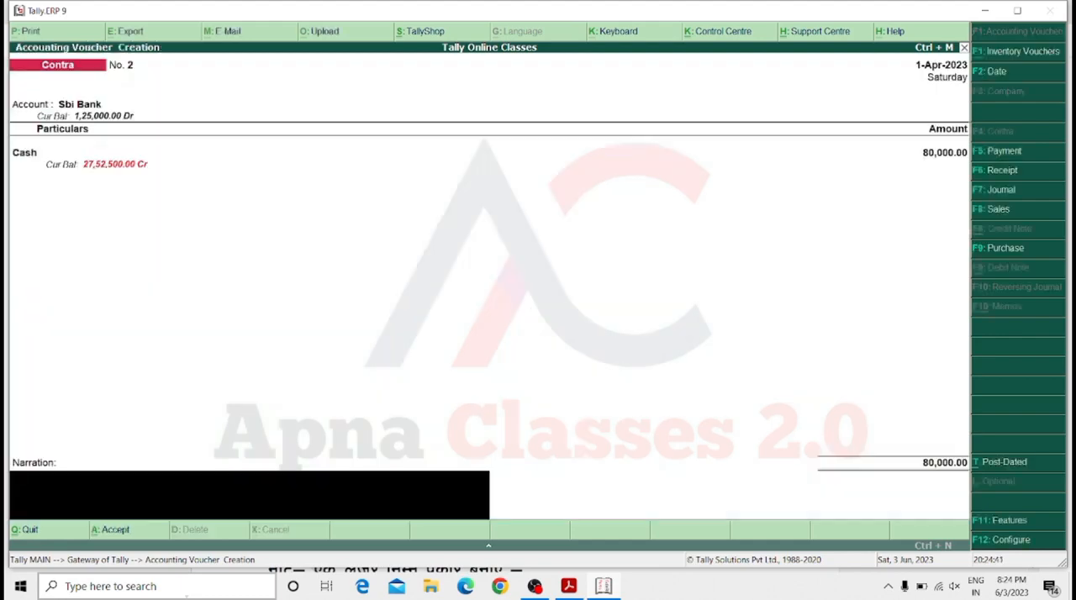
key("Return")
key("Return")
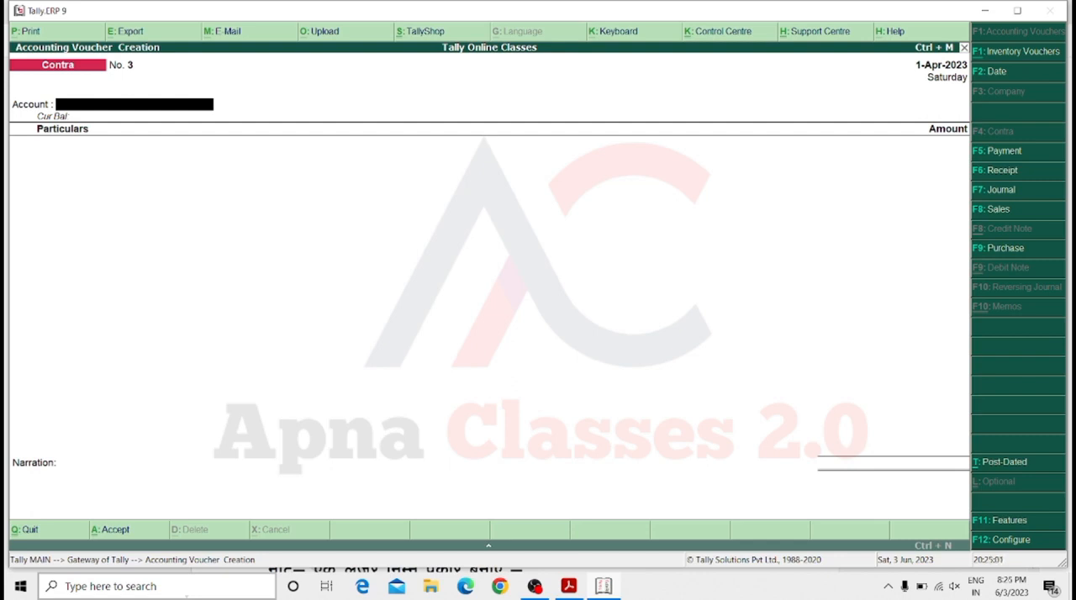
Start a journal voucher and debit the Salary ledger with 5000.
key("F7")
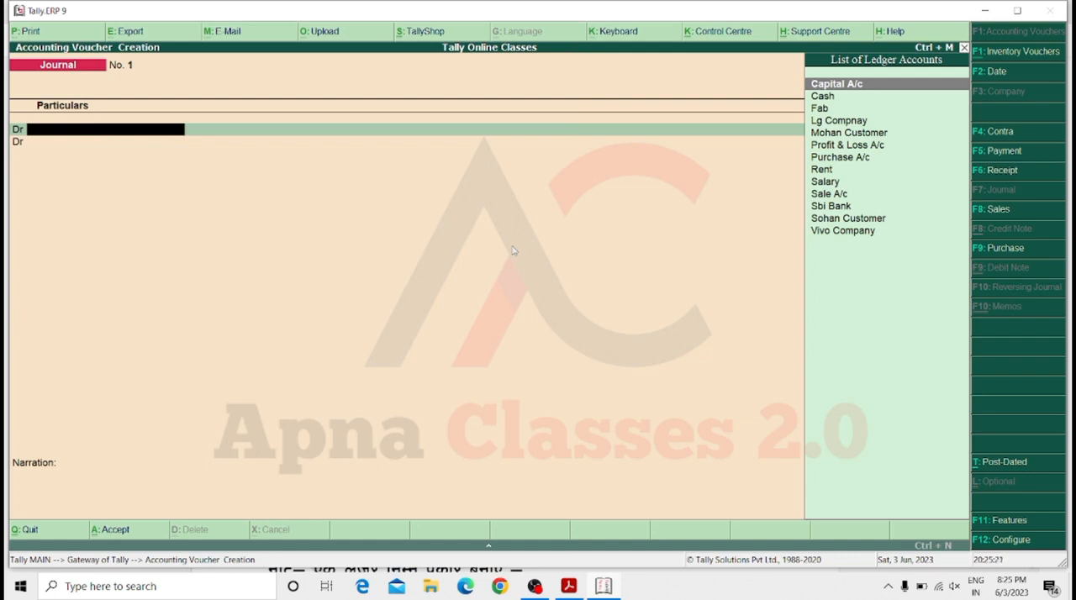
key("Down")
key("Down")
key("Down")
key("Down")
key("Down")
key("Down")
key("Down")
key("Down")
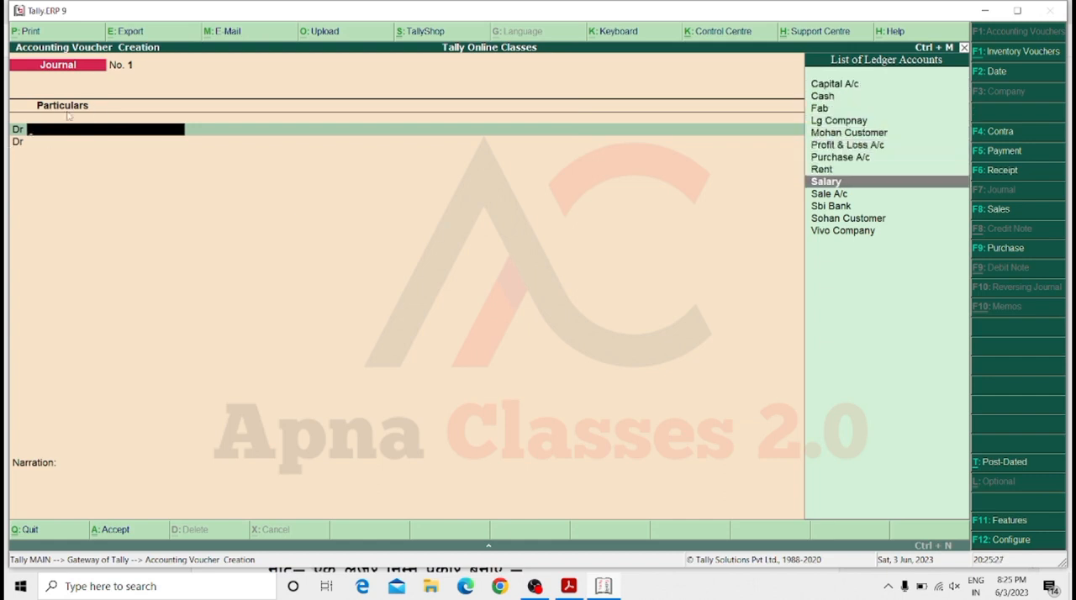
key("Return")
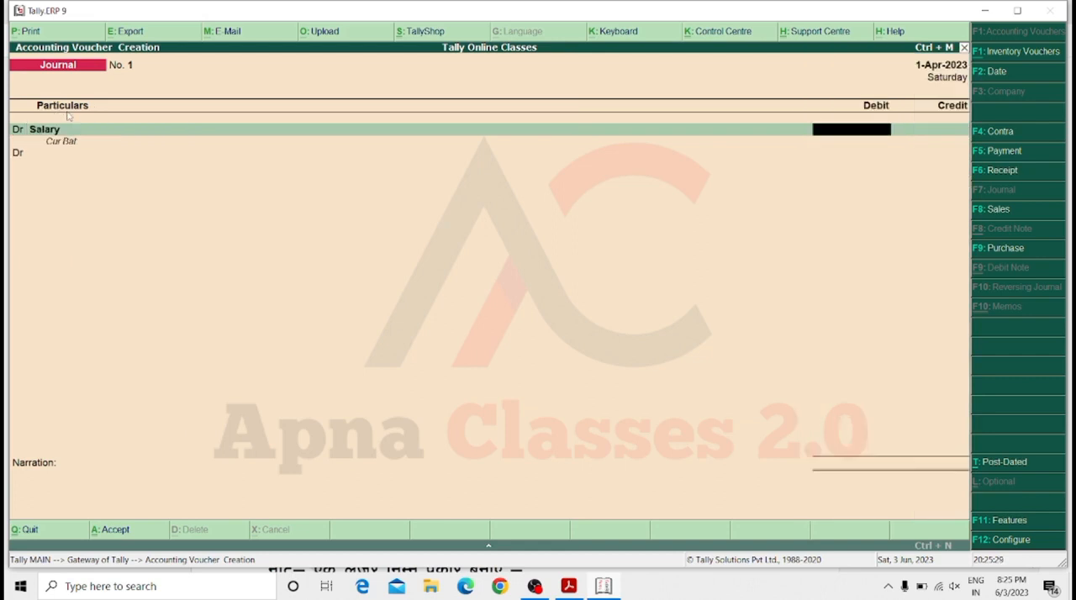
type("5000")
key("Return")
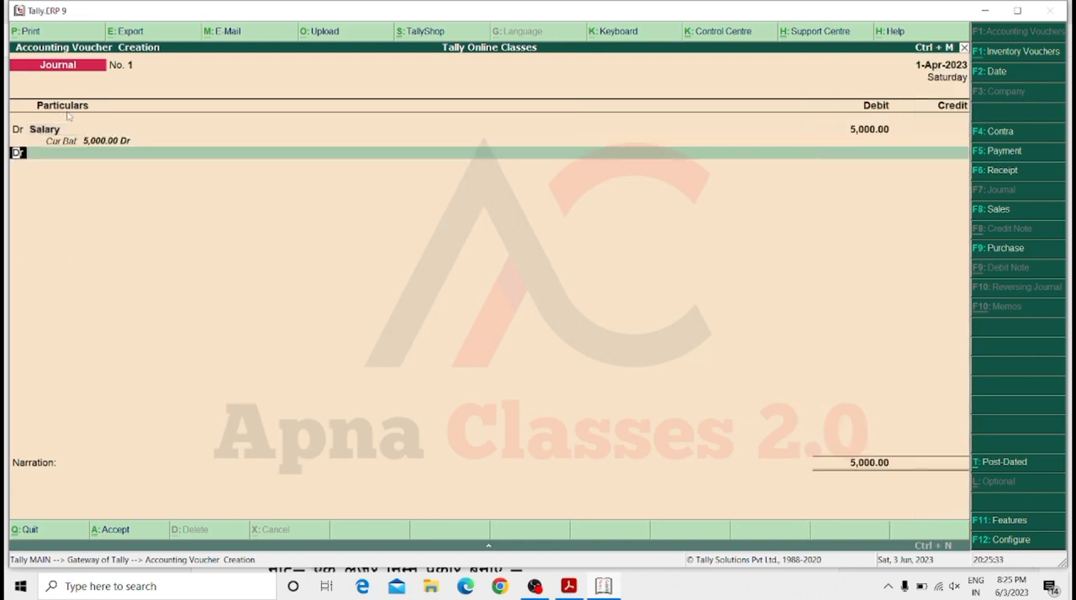
Credit the Cash ledger with 5000 against Salary and save the journal voucher without a narration.
type("c")
key("Return")
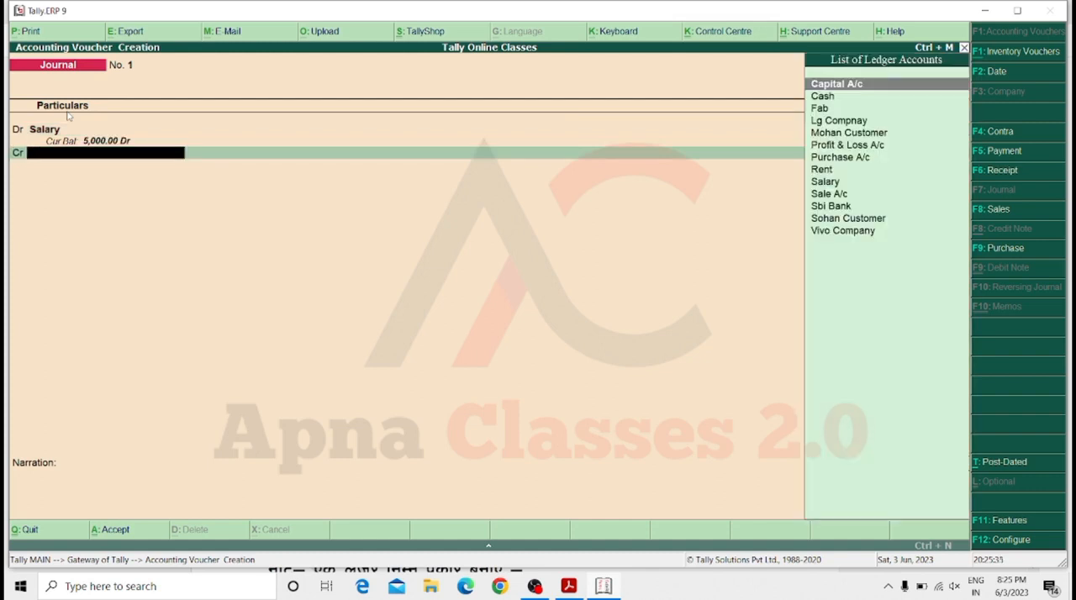
key("Down")
key("Down")
key("Down")
key("Down")
key("Down")
key("Down")
key("Down")
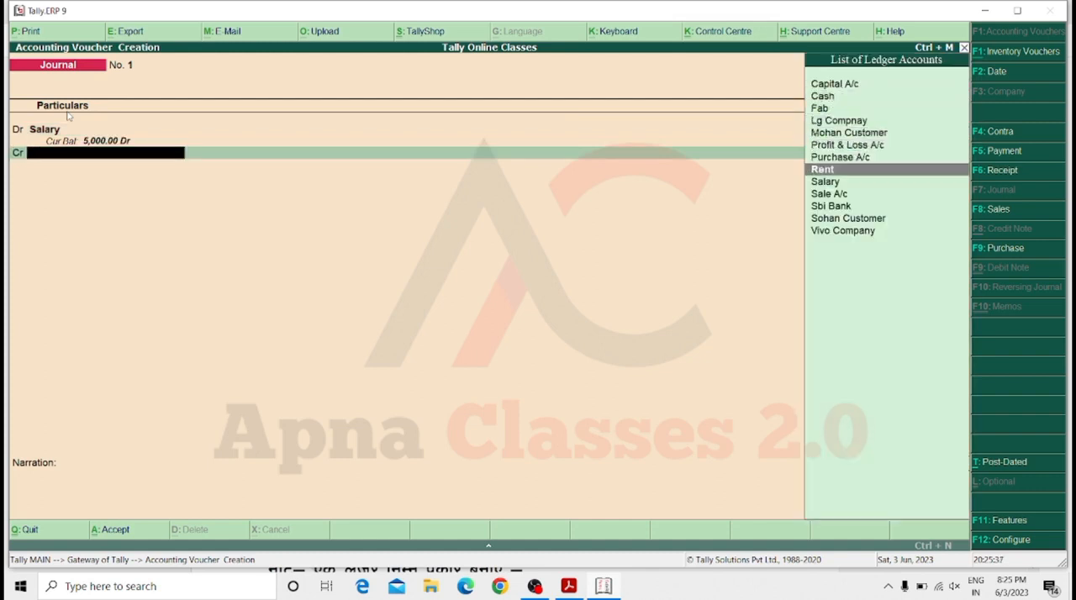
key("Down")
key("Up")
key("Up")
key("Up")
key("Up")
key("Up")
key("Up")
key("Up")
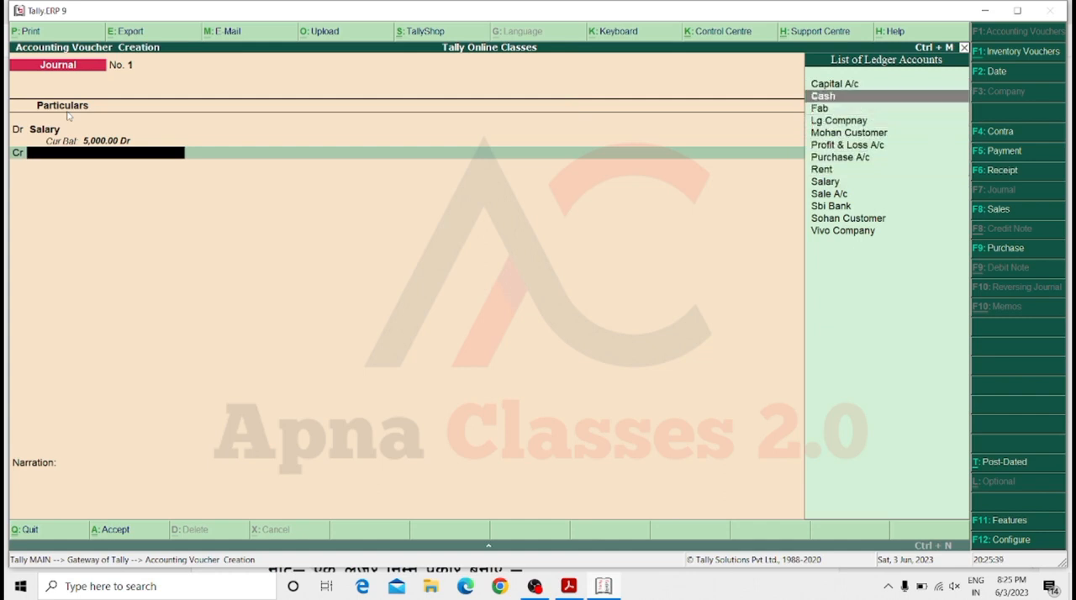
key("Return")
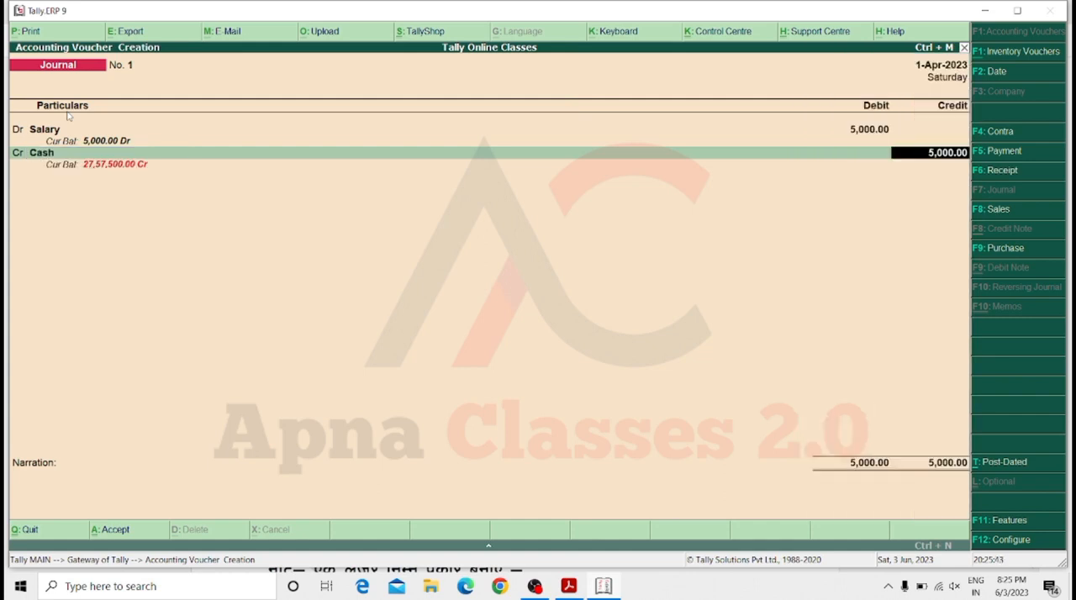
key("Return")
key("Return")
key("Return")
key("Return")
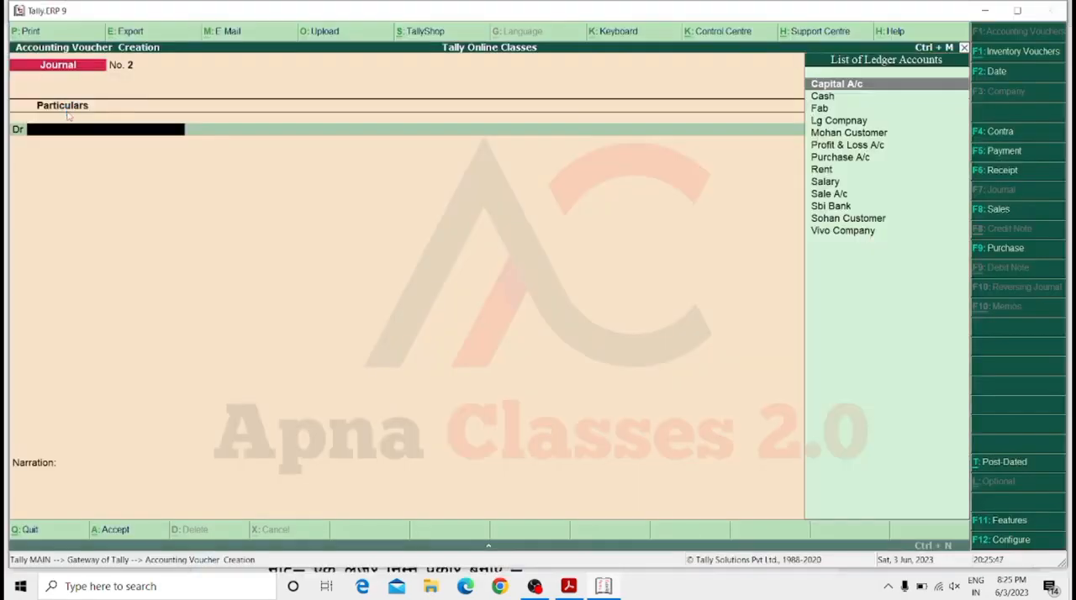
Debit the Rent ledger with 200 in the second journal voucher.
key("Down")
key("Down")
key("Down")
key("Down")
key("Down")
key("Down")
key("Down")
key("Down")
key("Down")
key("Down")
key("Down")
key("Down")
key("Down")
key("Up")
key("Up")
key("Up")
key("Up")
key("Up")
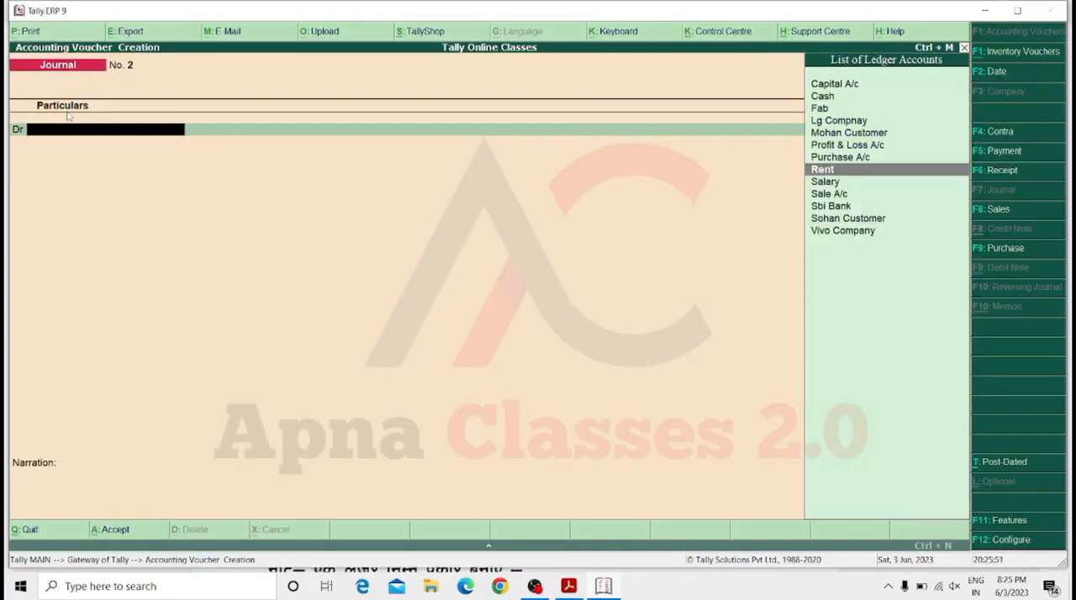
key("Return")
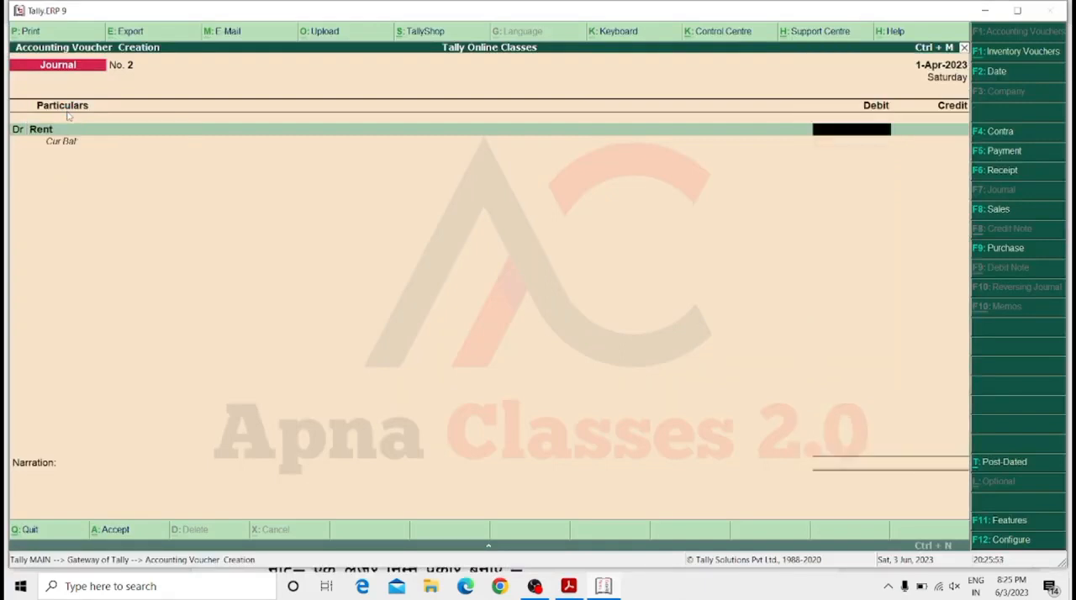
type("200")
key("Return")
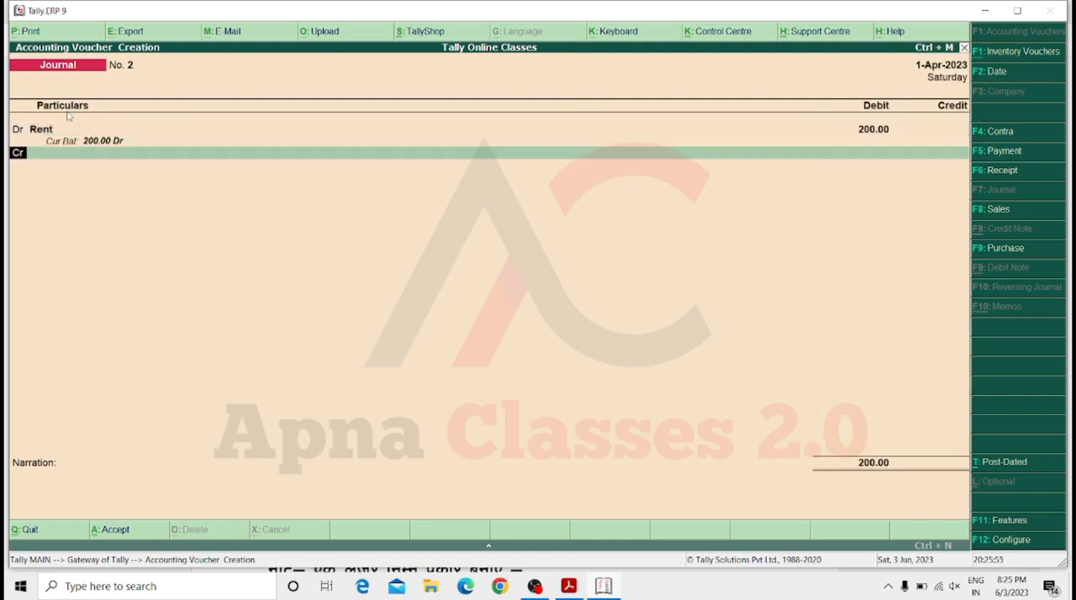
Credit the Cash ledger with 200 against Rent and save the second journal voucher without a narration.
key("Return")
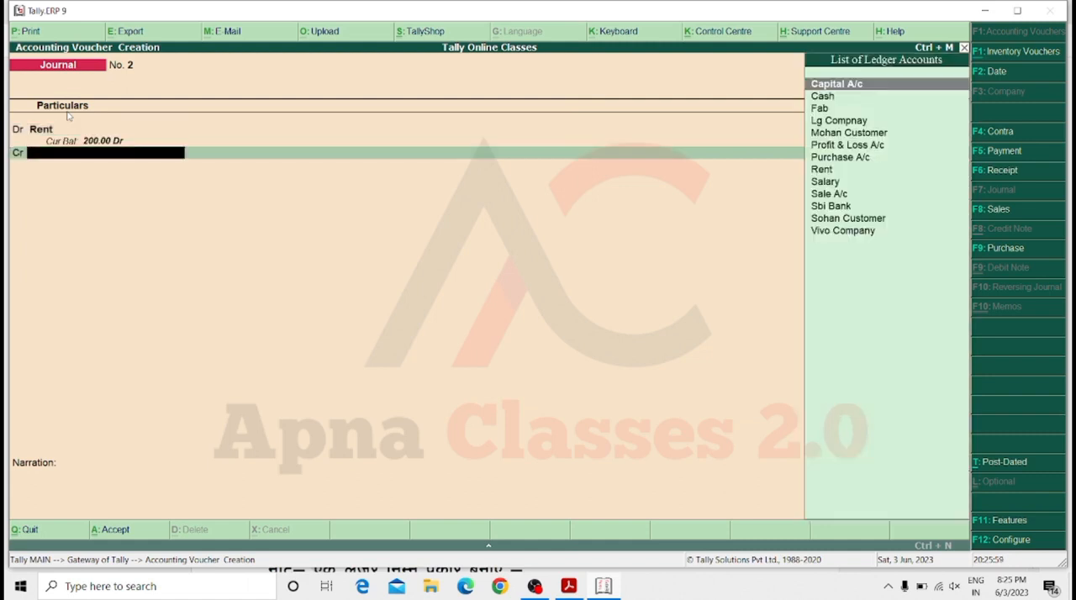
key("Down")
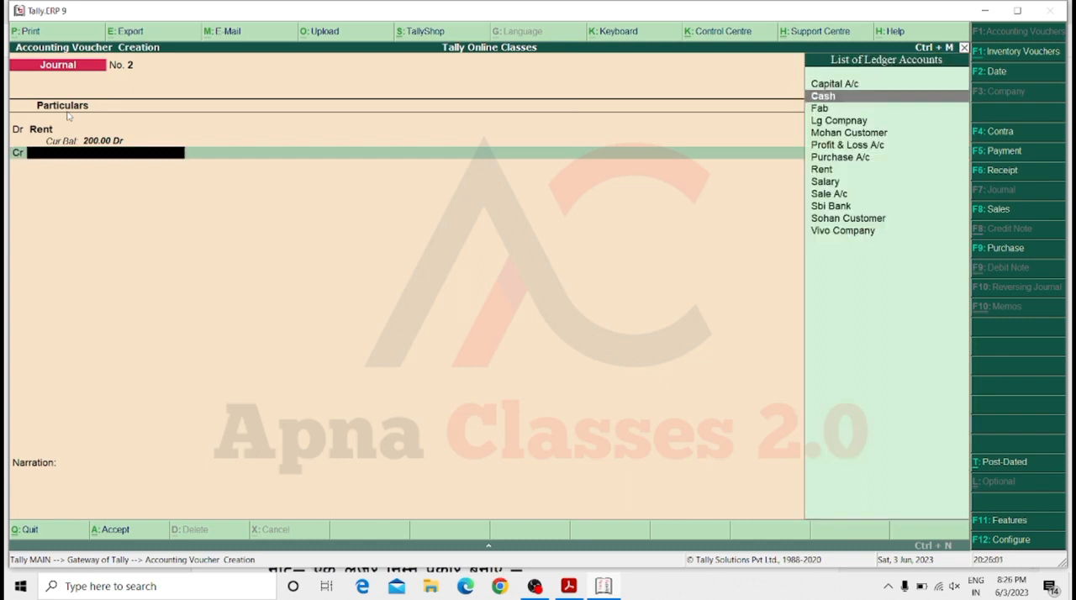
key("Down")
key("Up")
key("Return")
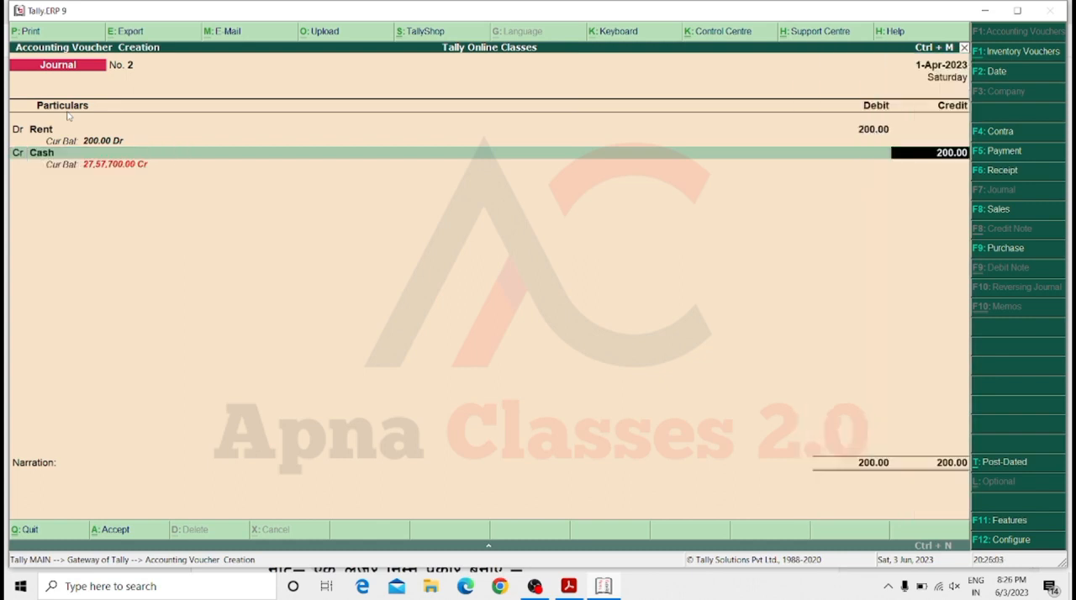
key("Return")
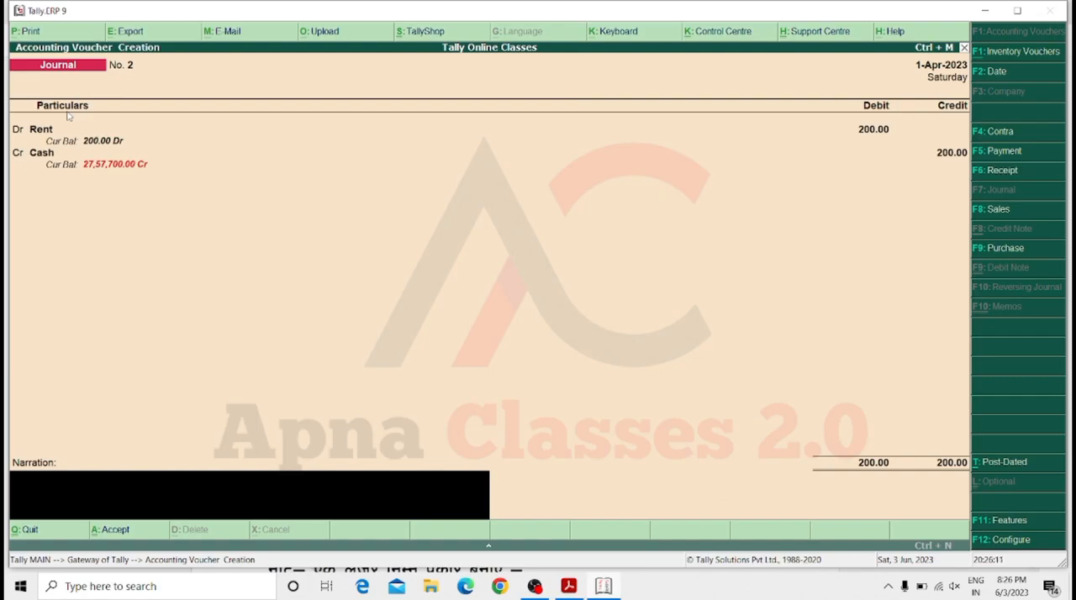
key("Return")
key("Return")
key("Return")
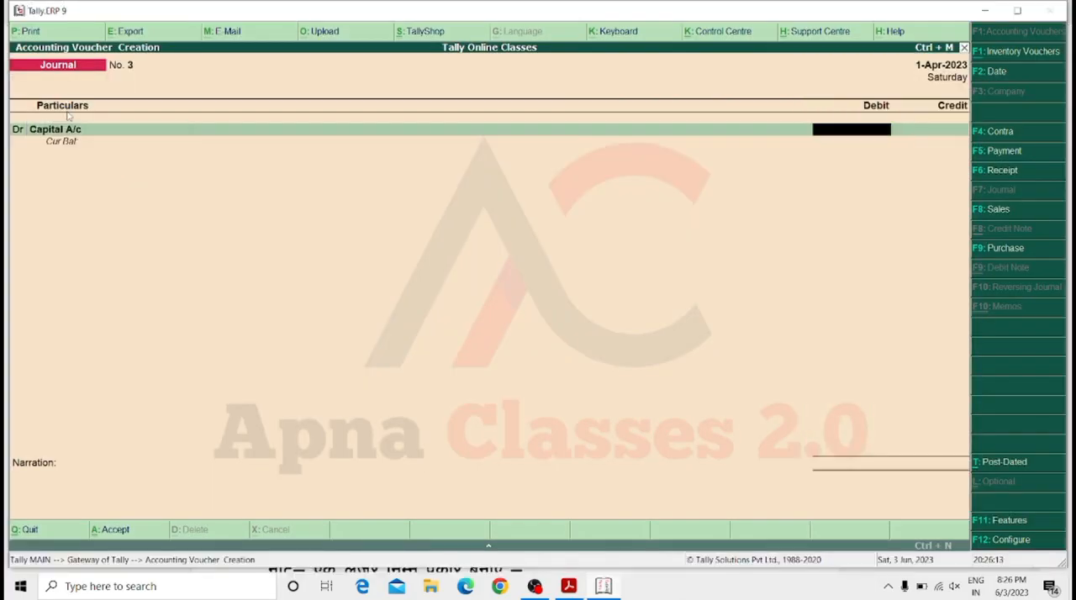
key("Escape")
key("Return")
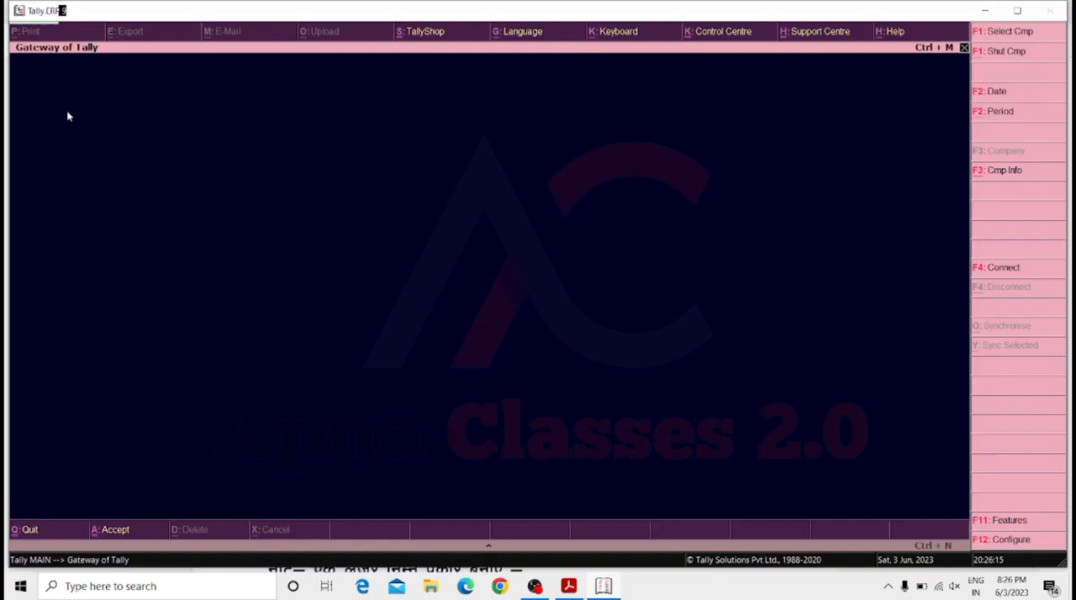
Start a contra voucher with Sbi Bank as the account and enter 20000 from the Cash ledger.
key("v")
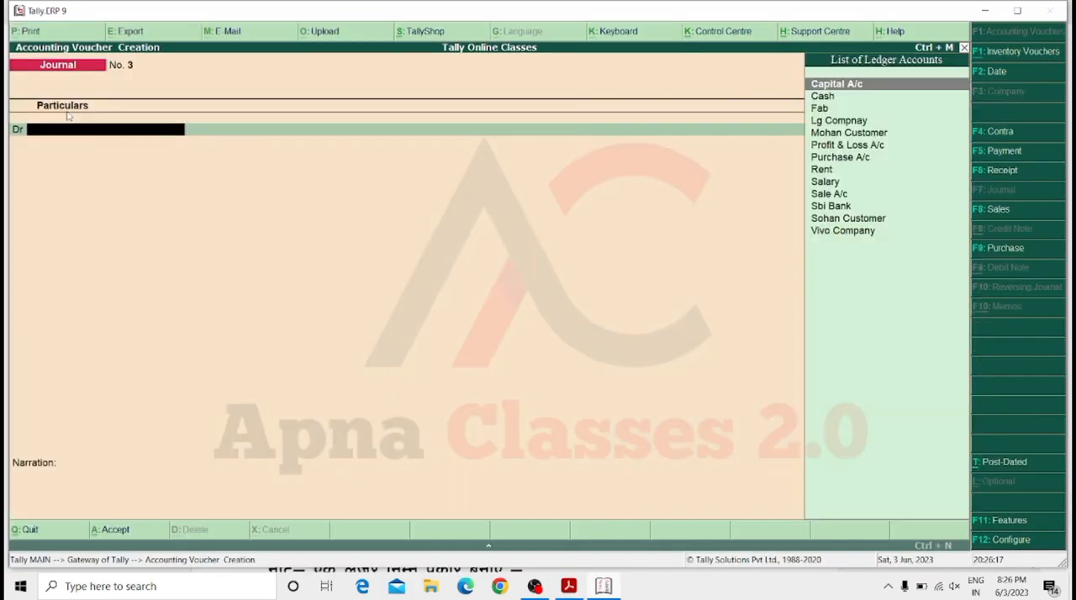
key("F4")
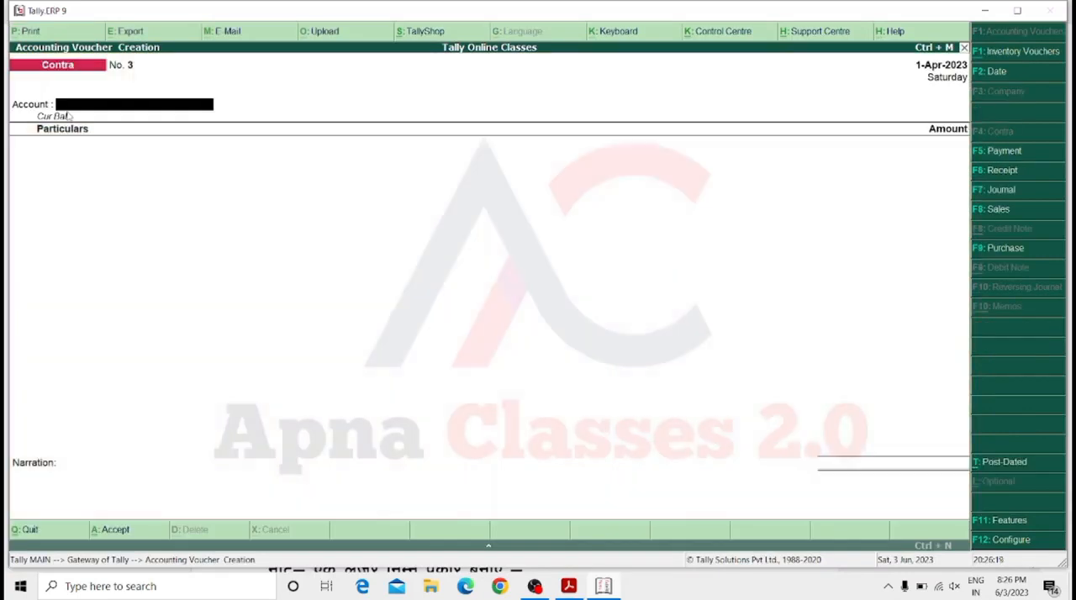
key("Return")
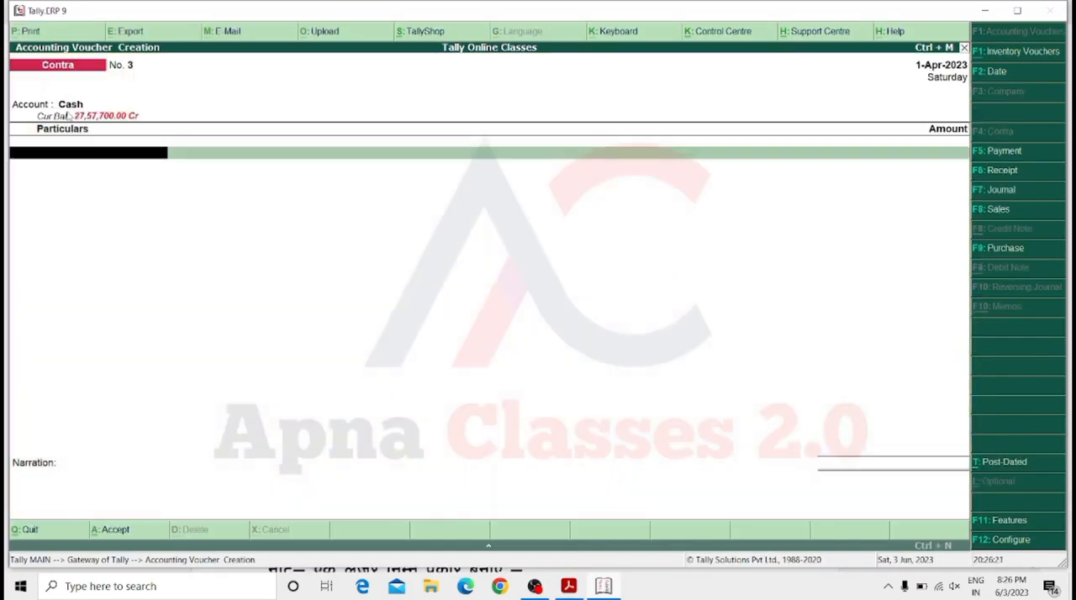
key("BackSpace")
key("Down")
key("Return")
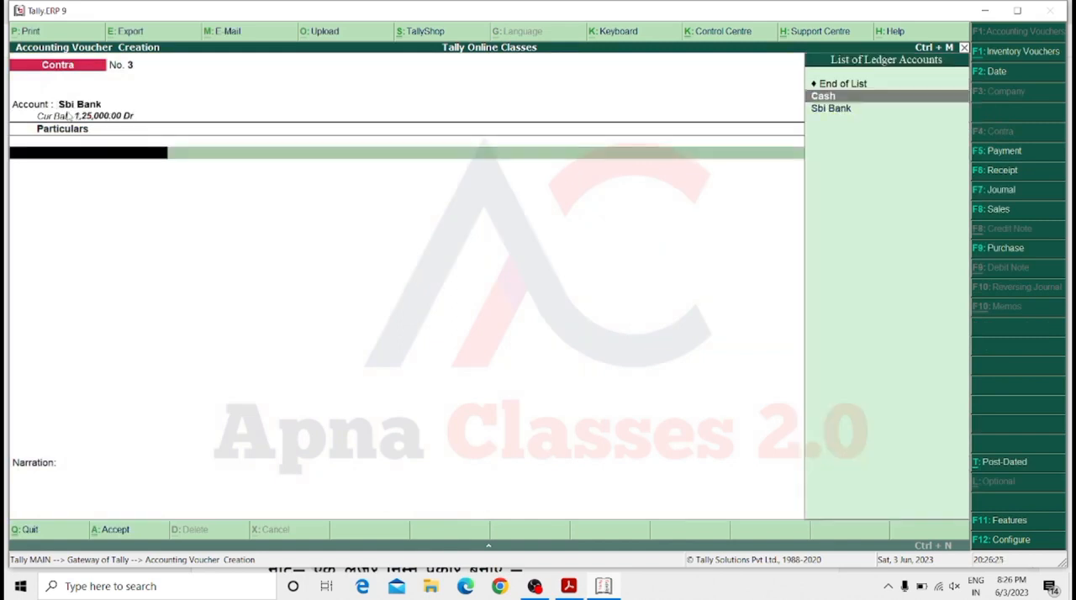
key("Return")
type("20000")
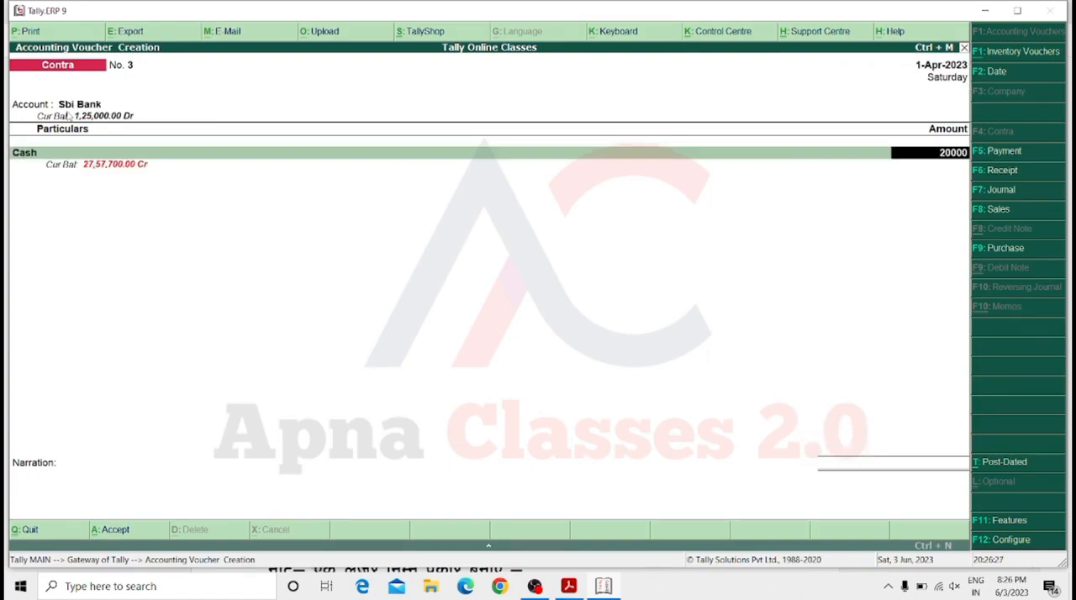
key("Return")
key("Return")
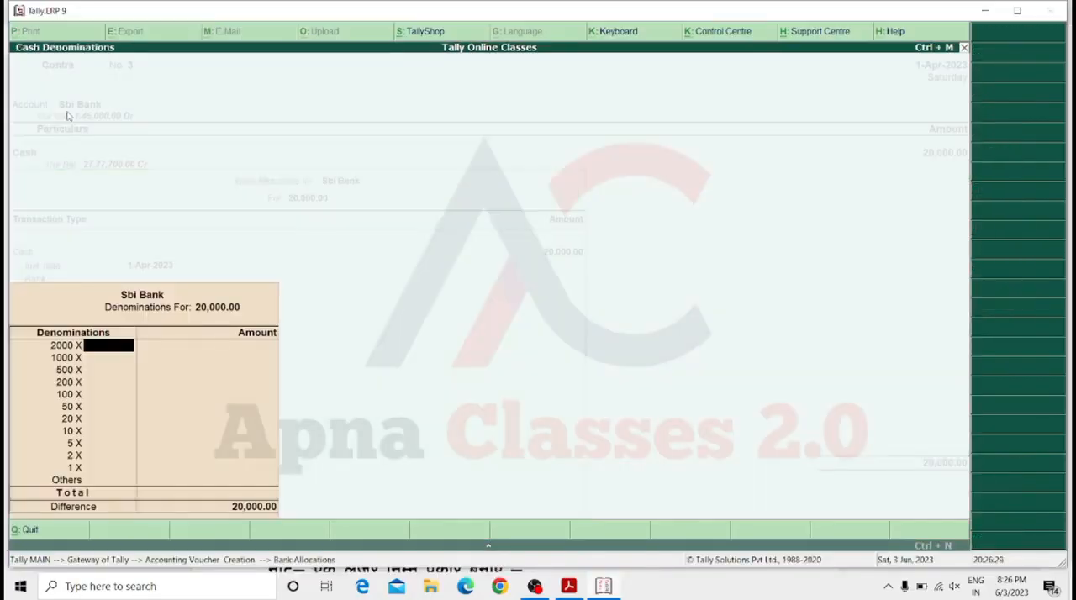
Record the cash denominations as 20 notes of 1000 and save the contra voucher without a narration.
key("Down")
key("Down")
key("Up")
key("Up")
key("Down")
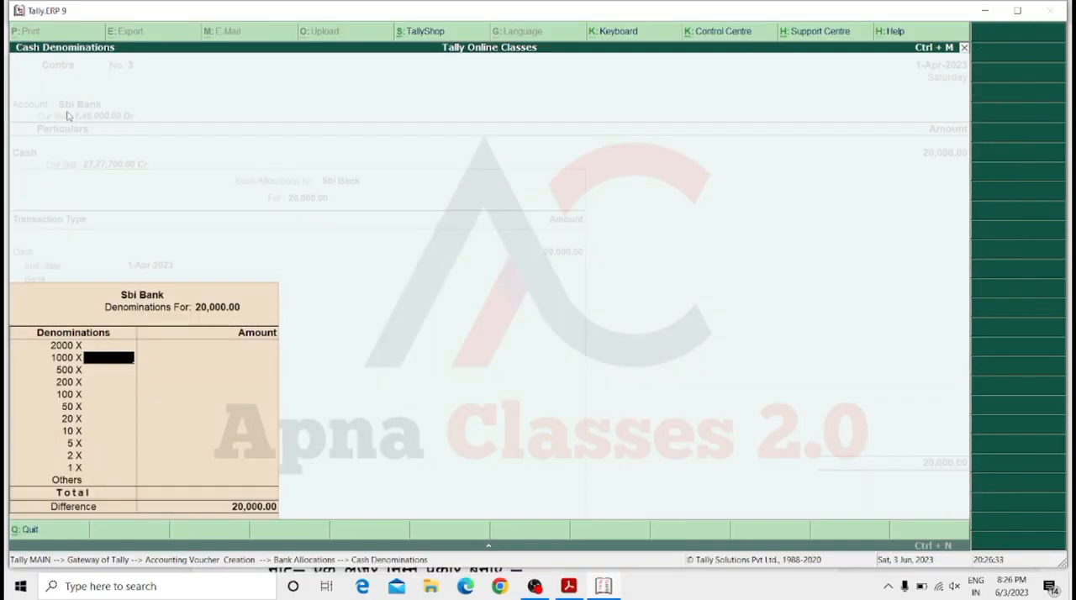
type("20")
key("Return")
key("Return")
key("Return")
key("Return")
key("Return")
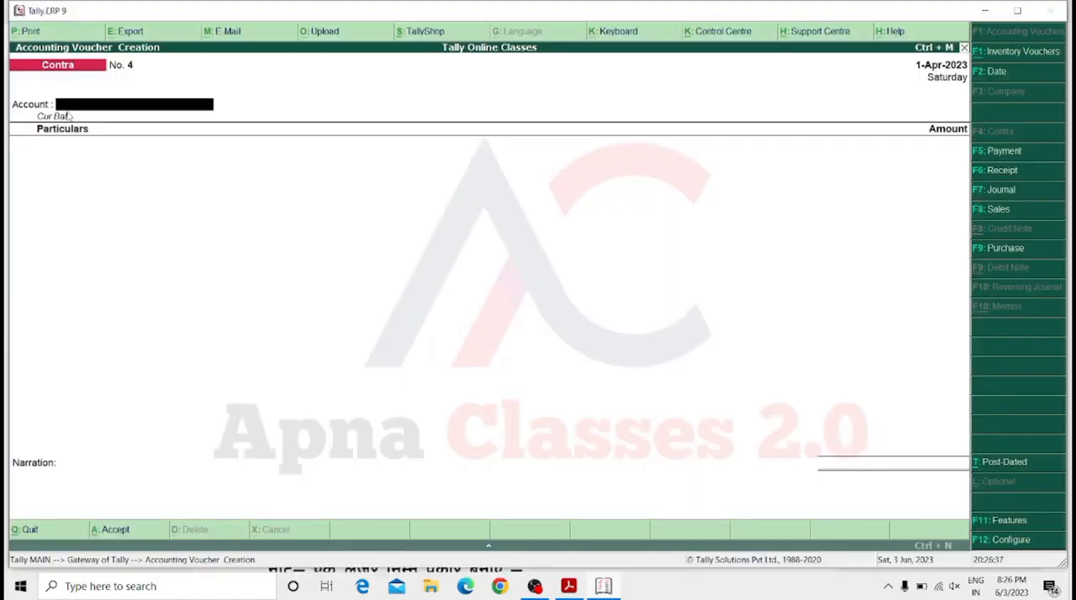
In a second contra voucher, choose Cash as the account and enter 5000 from the Sbi Bank ledger.
key("Down")
key("Down")
key("Down")
key("Down")
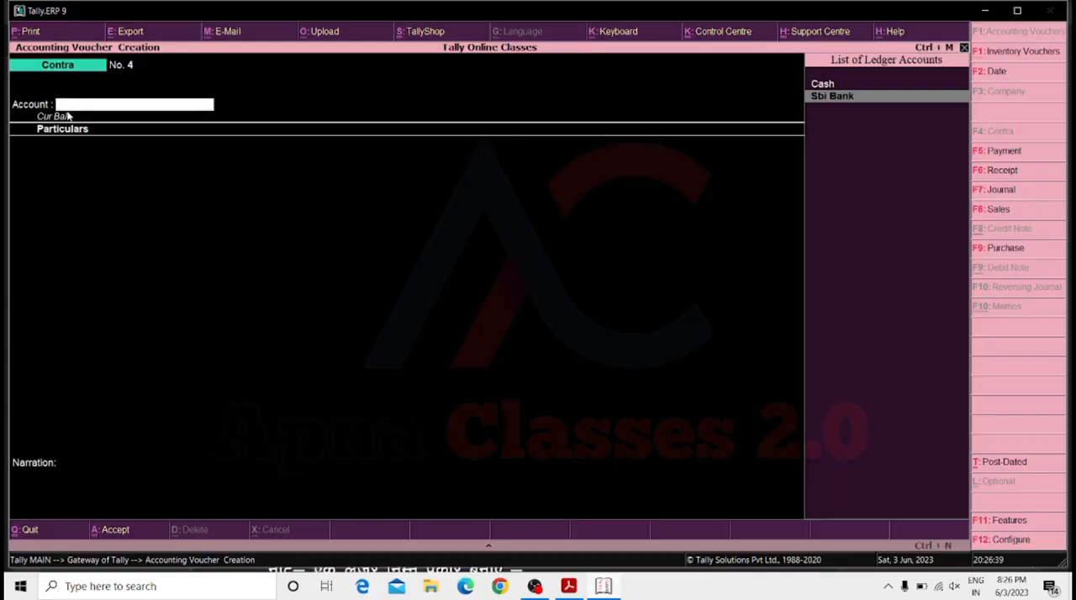
key("Up")
key("Return")
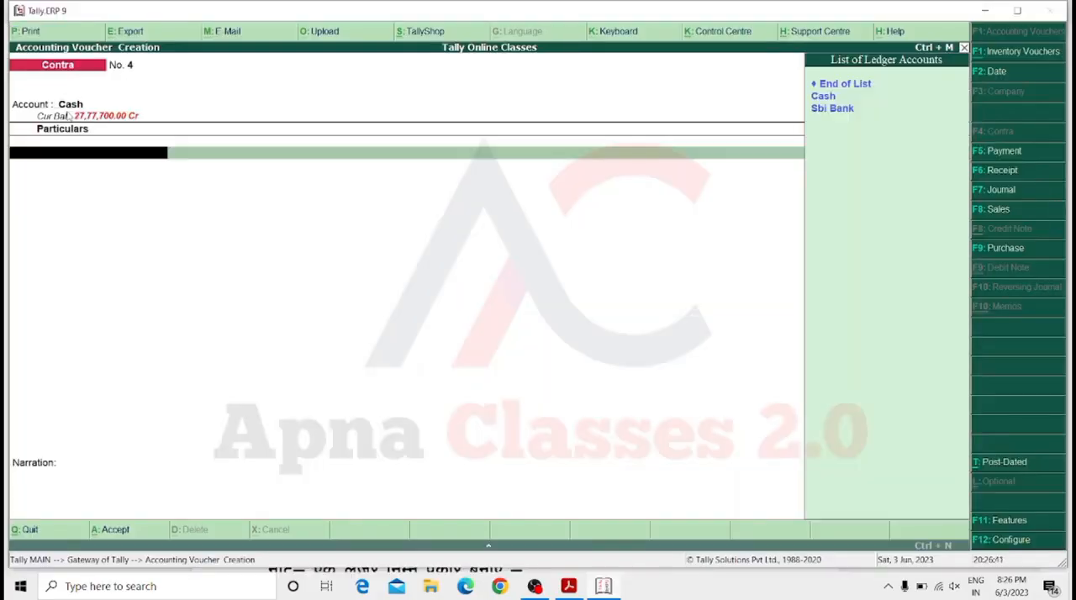
key("Down")
key("Down")
key("Return")
type("5000")
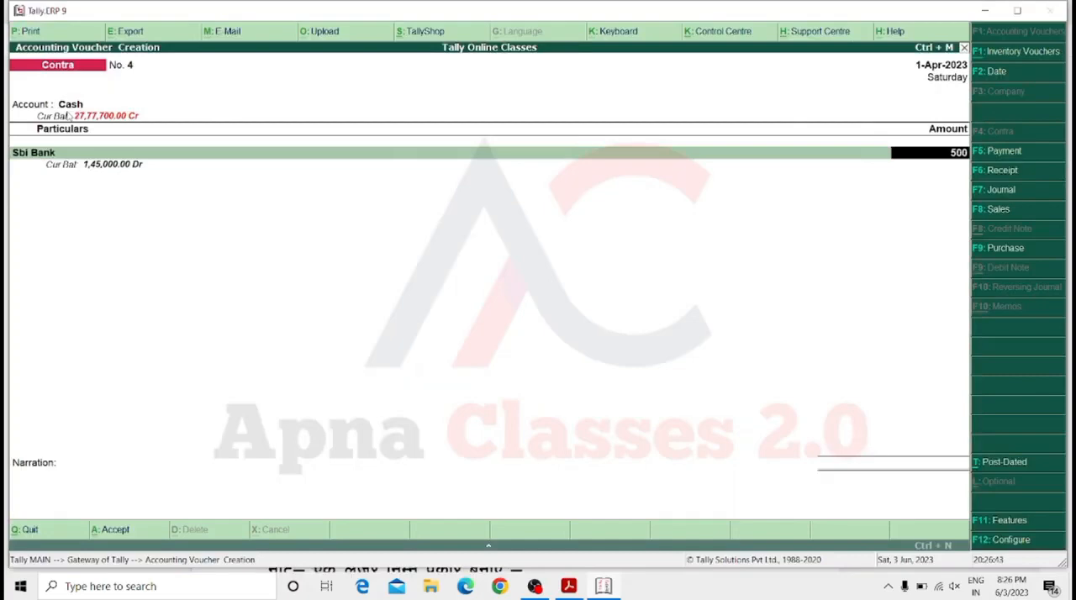
Confirm the Sbi Bank entry and save the second contra voucher without a narration.
key("Return")
key("Return")
key("Return")
key("Return")
key("Return")
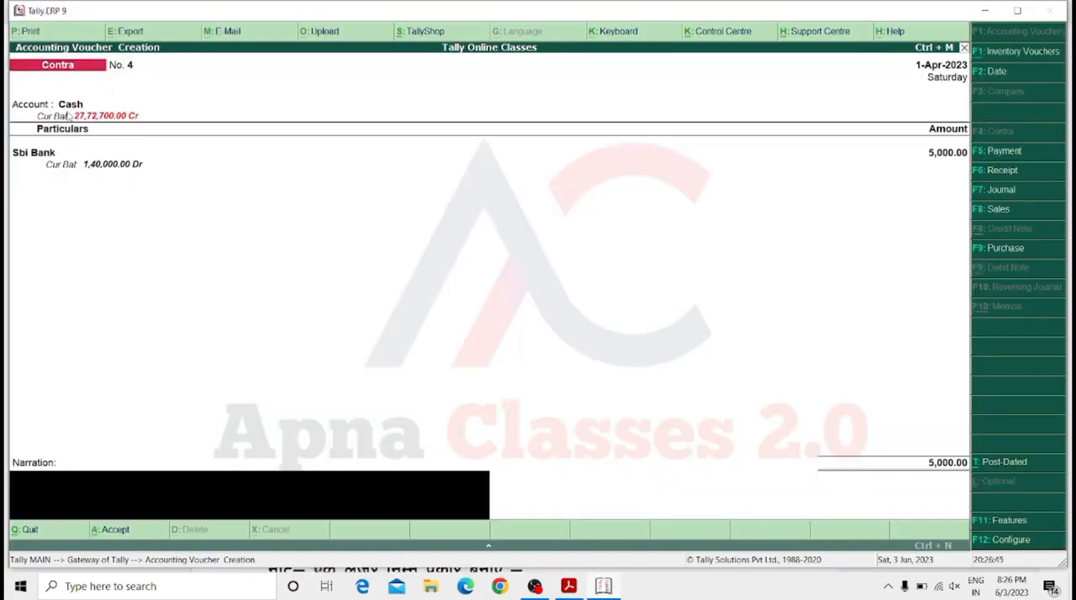
key("Return")
key("Return")
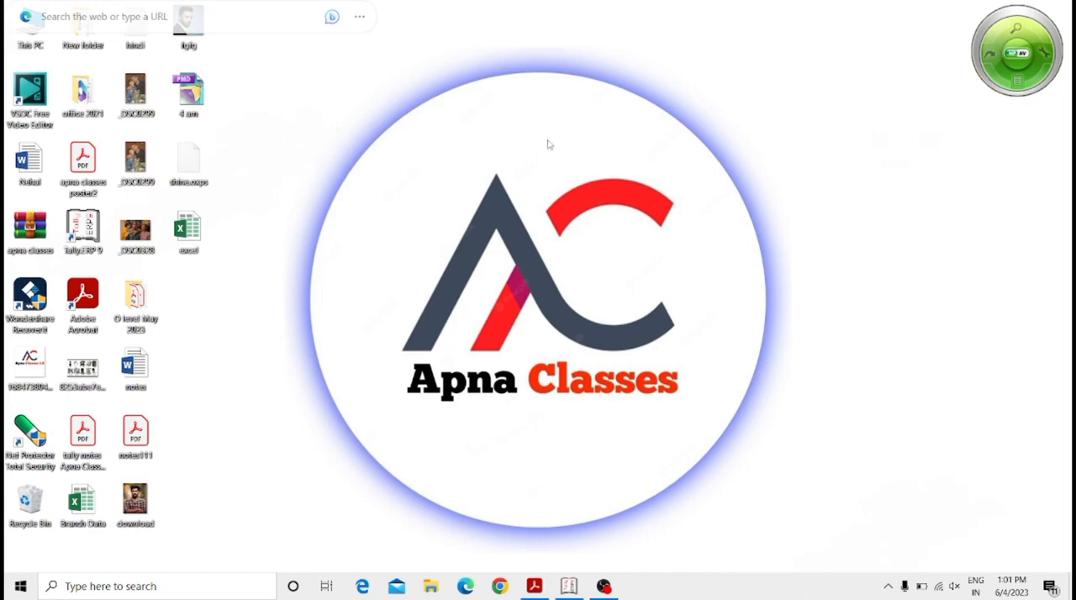
Switch to the Tally notes PDF in Adobe Acrobat to view the credit note and debit note voucher section.
left_click(534, 589)
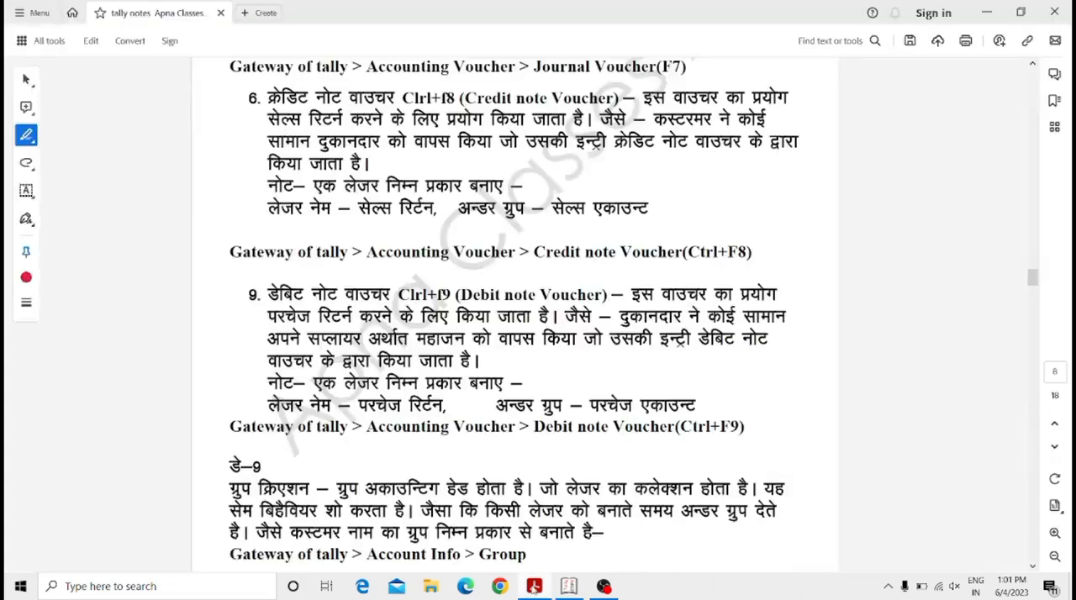
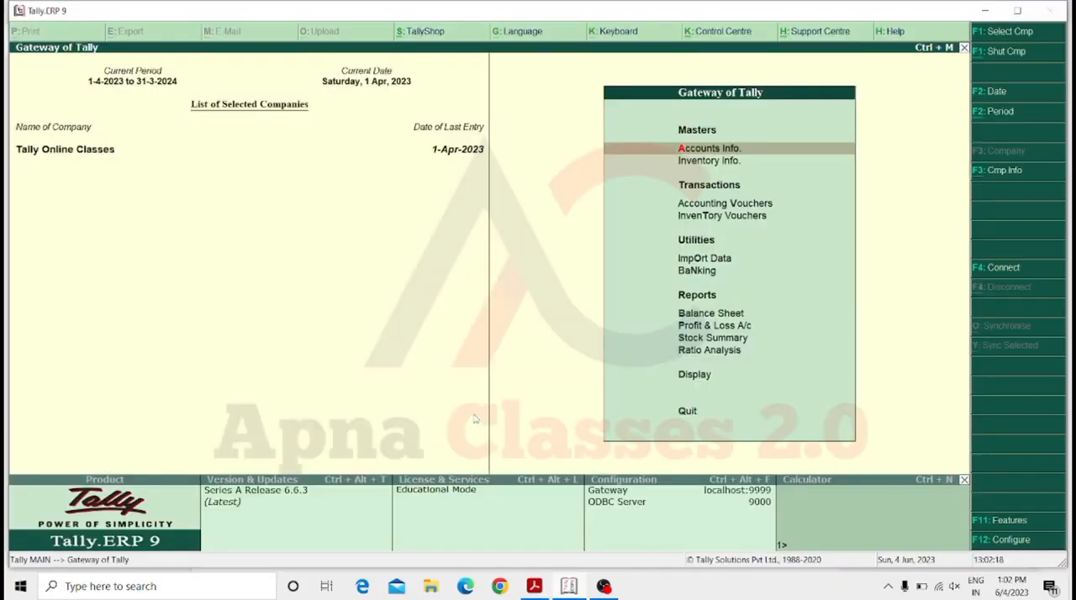
Open the accounting vouchers and check whether the credit note and debit note types are available.
key("Down")
key("Down")
key("Down")
key("Up")
key("Return")
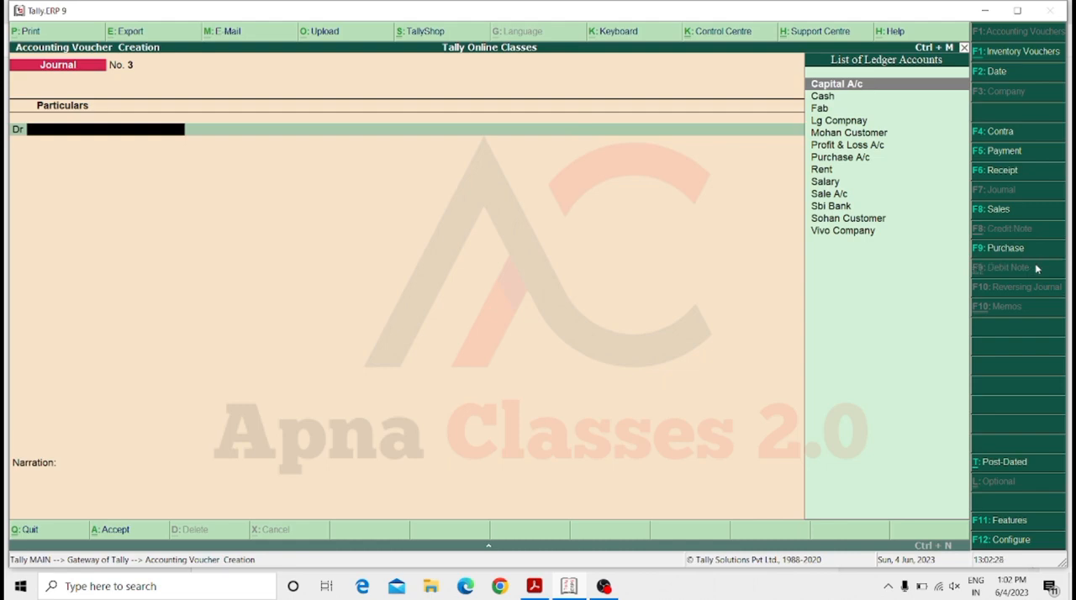
key("Escape")
key("Escape")
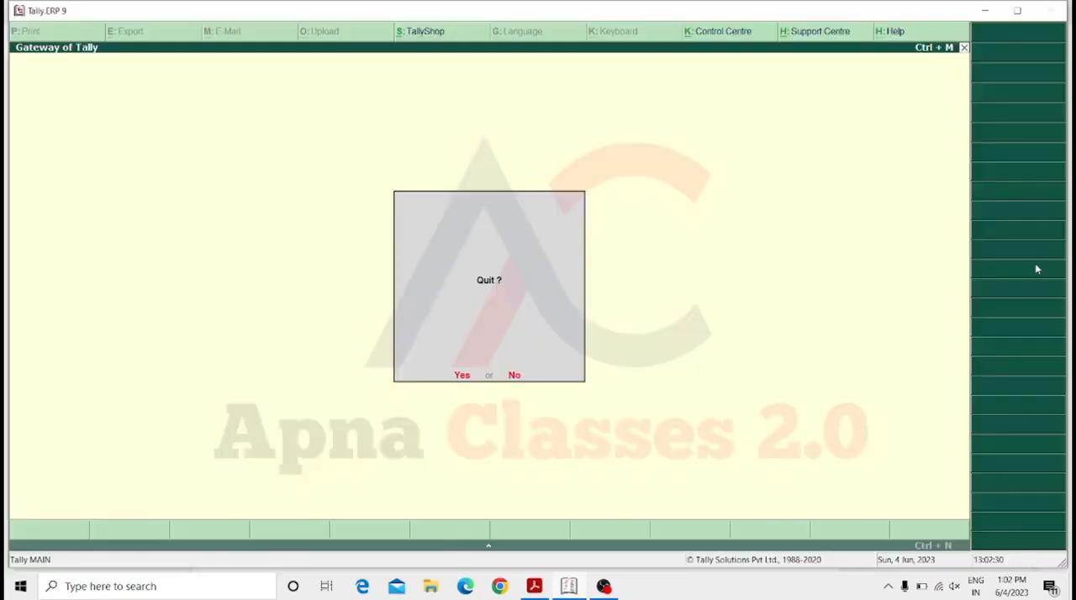
key("Escape")
In the company's inventory features, enable debit and credit notes, set both to be recorded in invoice mode, and accept the changes.
key("F11")
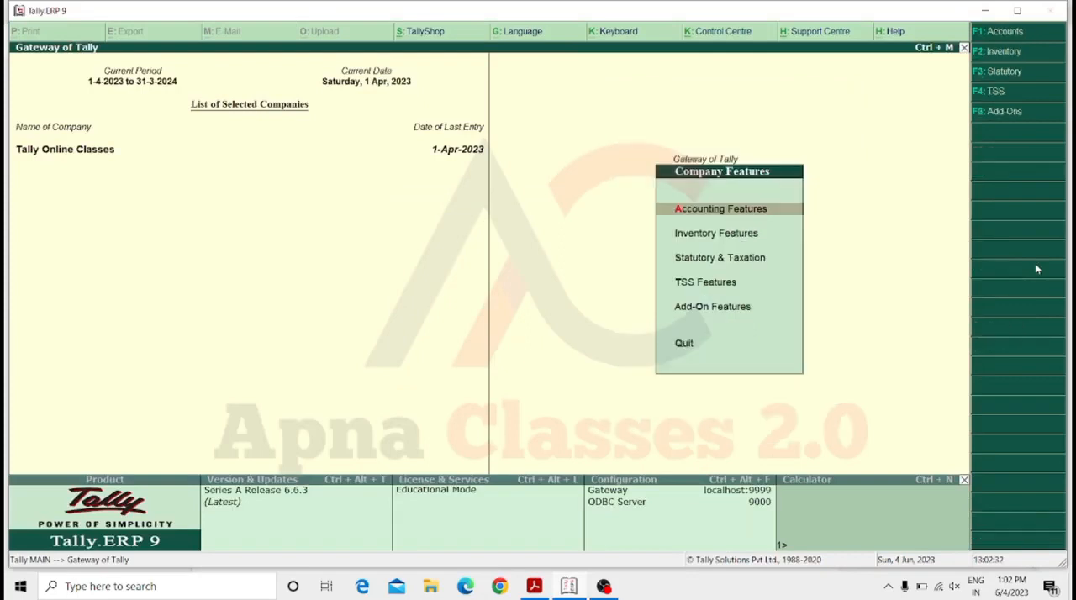
key("Down")
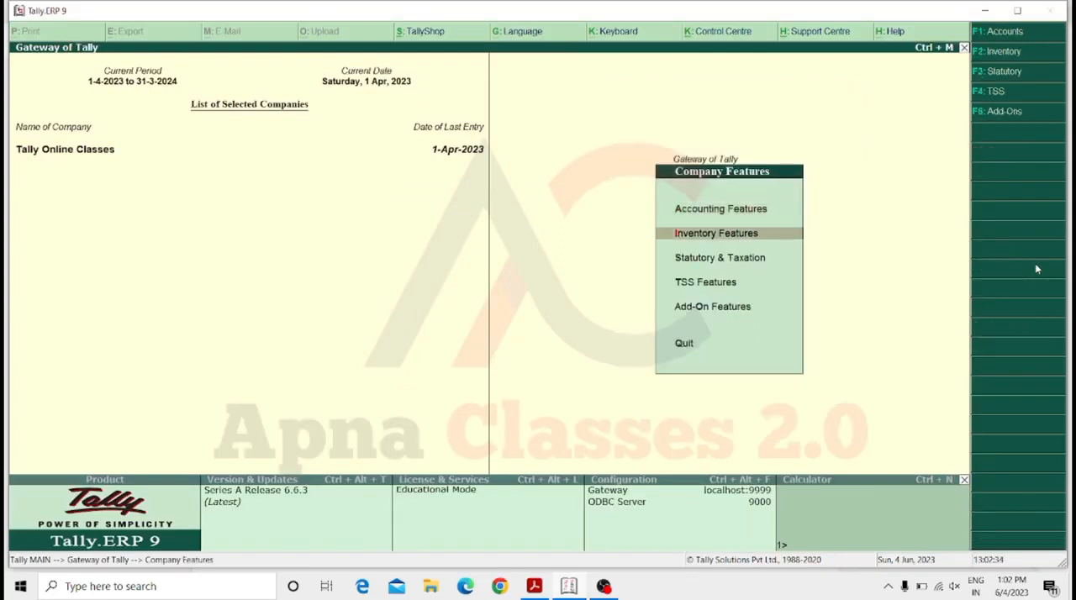
key("Return")
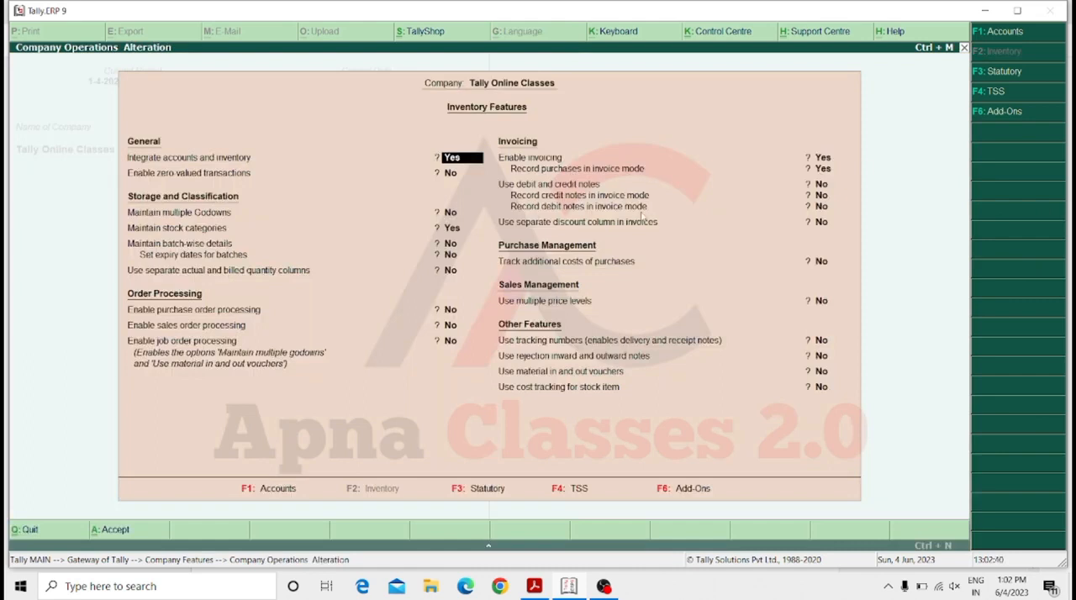
key("Return")
key("Return")
key("Return")
key("Return")
key("Return")
key("Return")
key("Return")
key("Return")
key("Return")
key("Return")
key("Return")
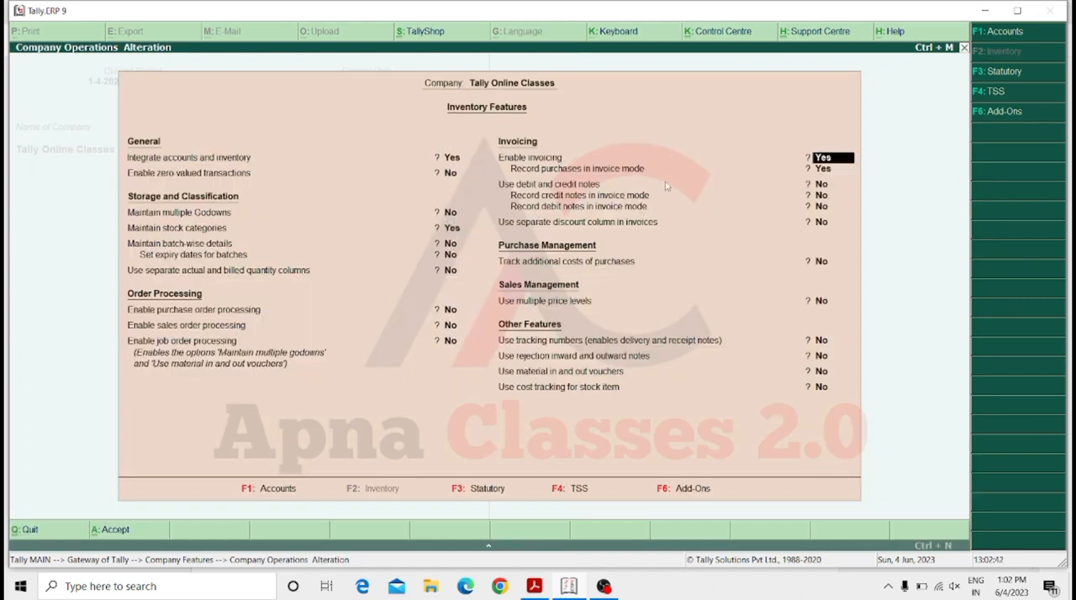
key("y")
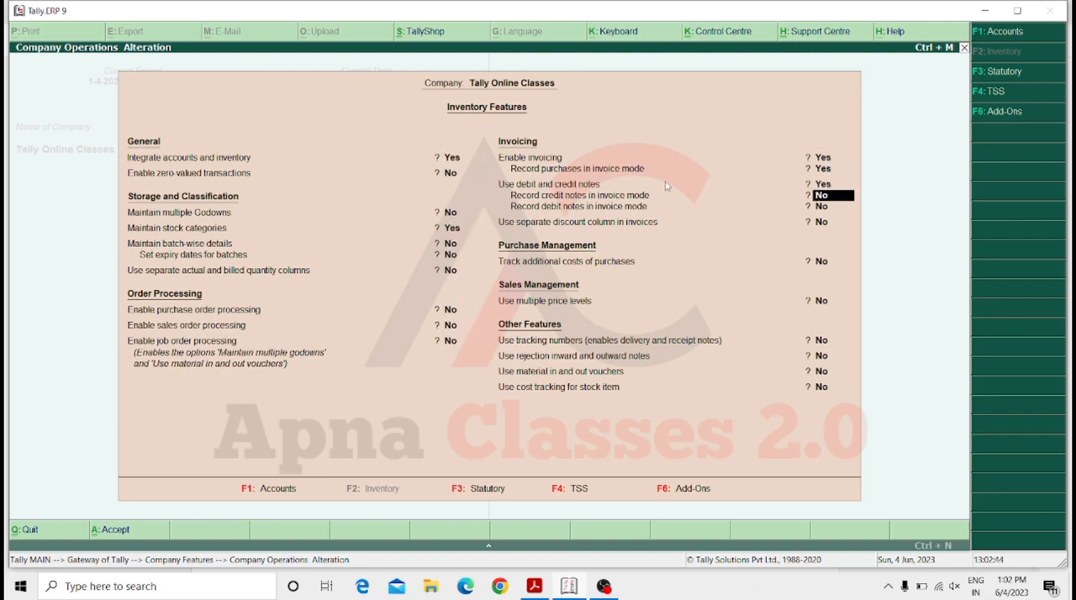
key("y")
key("y")
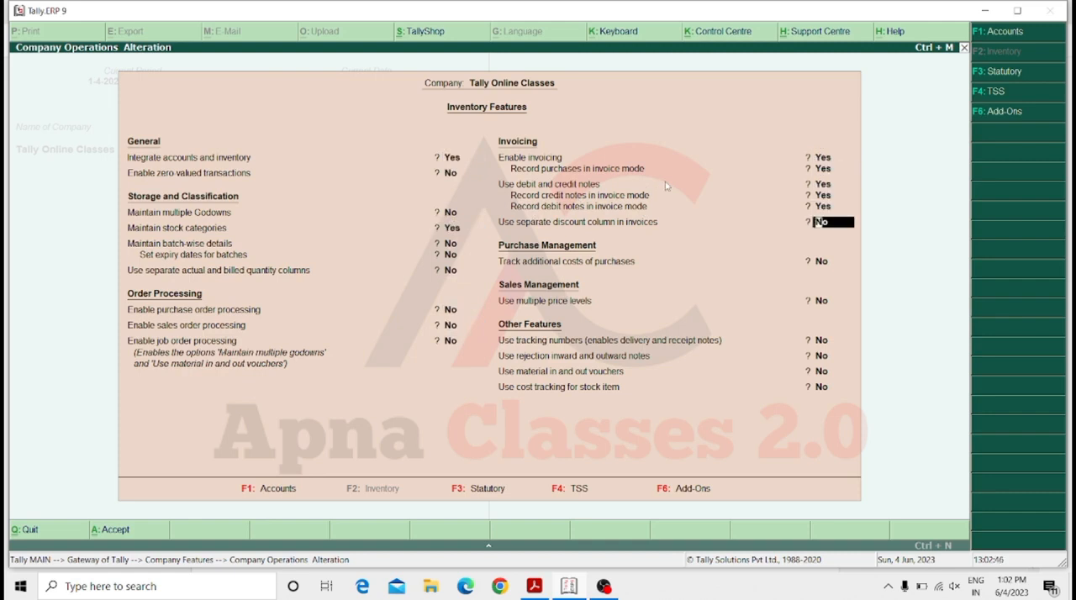
key("Return")
key("Return")
key("Return")
key("Return")
key("Return")
key("Return")
key("Return")
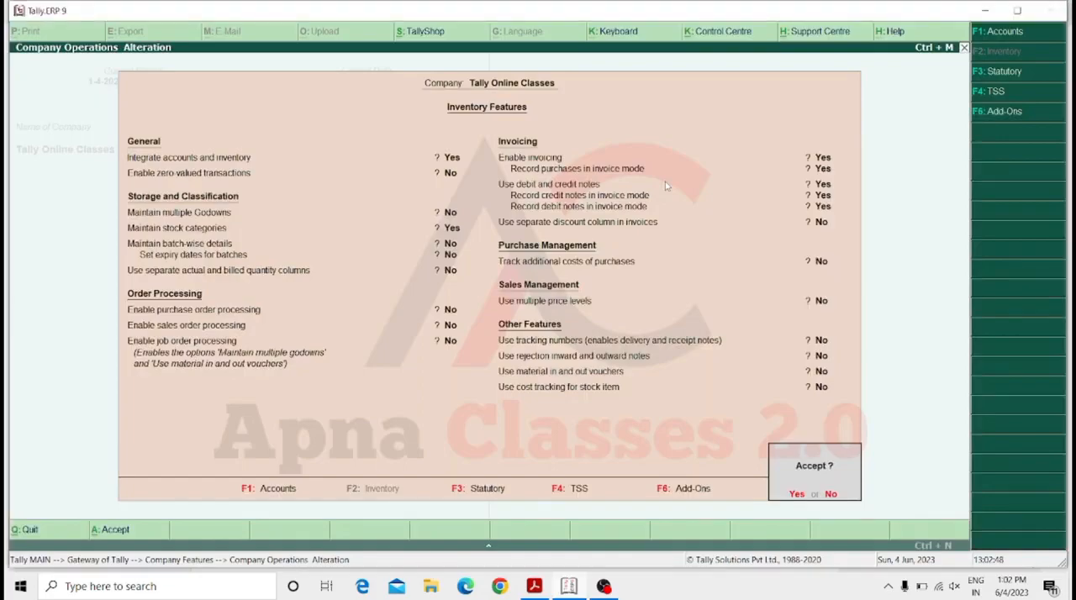
key("y")
key("Escape")
key("Escape")
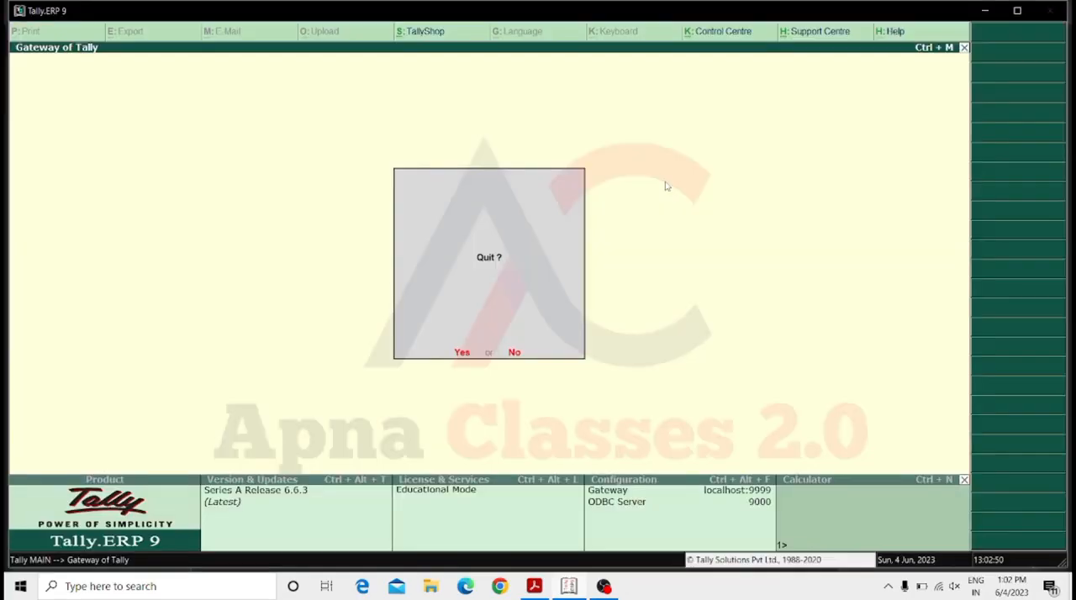
key("n")
Open a credit note in the accounting vouchers and switch it to invoice mode.
key("Down")
key("Down")
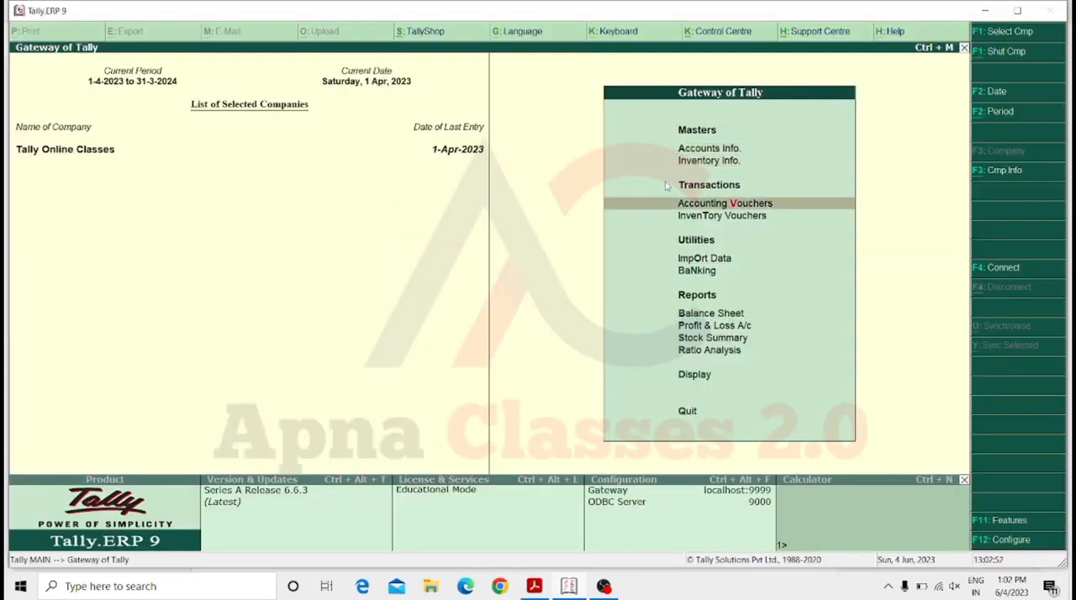
key("Down")
key("Up")
key("Return")
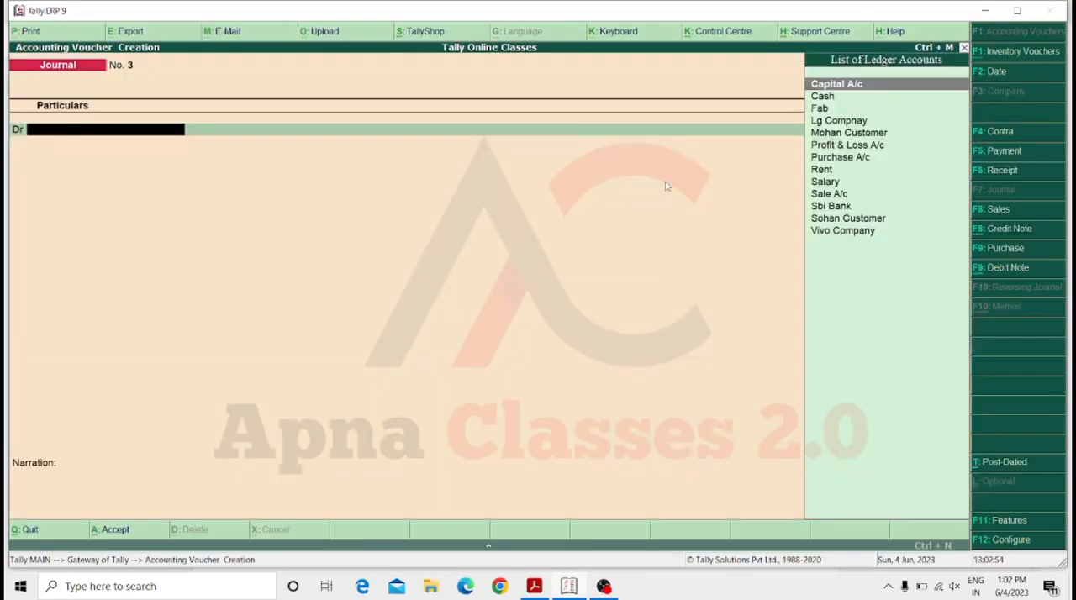
left_click(1027, 234)
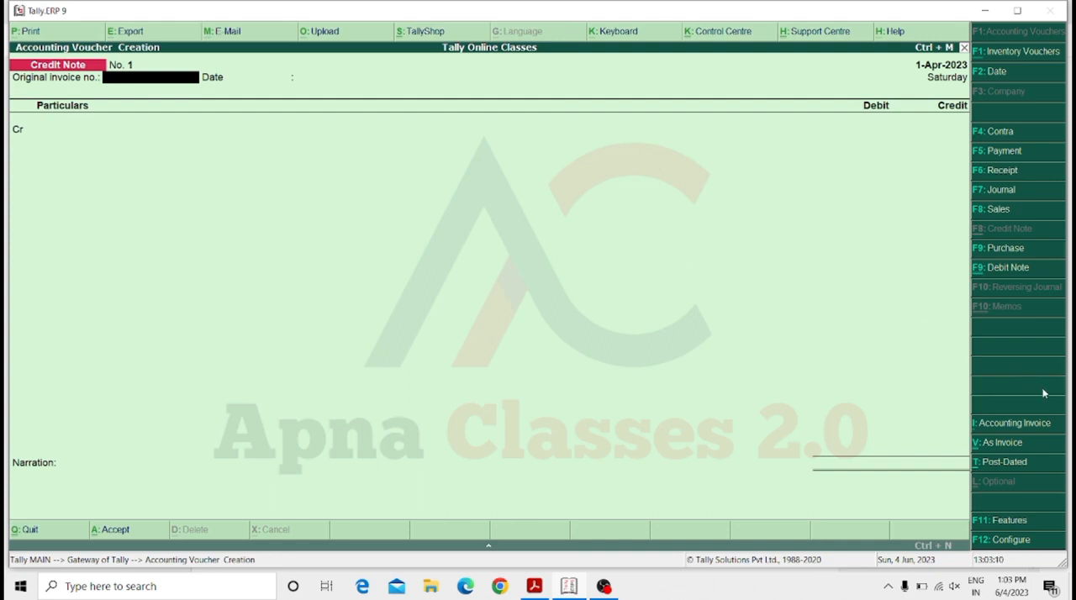
left_click(1000, 446)
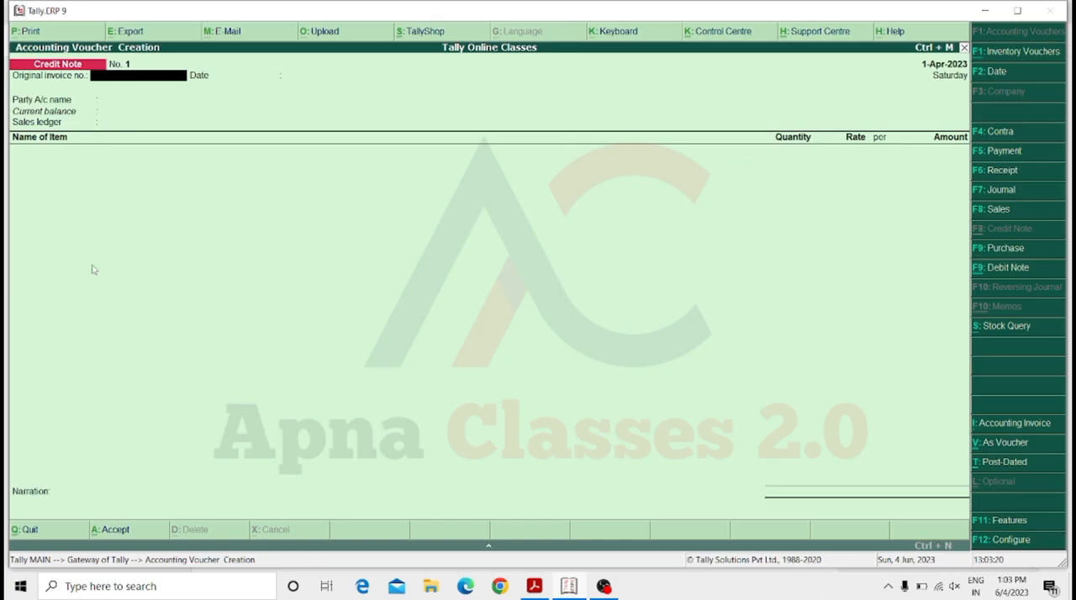
Start a sales voucher with Cash as the party account and Sale A/c as the sales ledger, leaving the party details blank.
key("Escape")
key("Return")
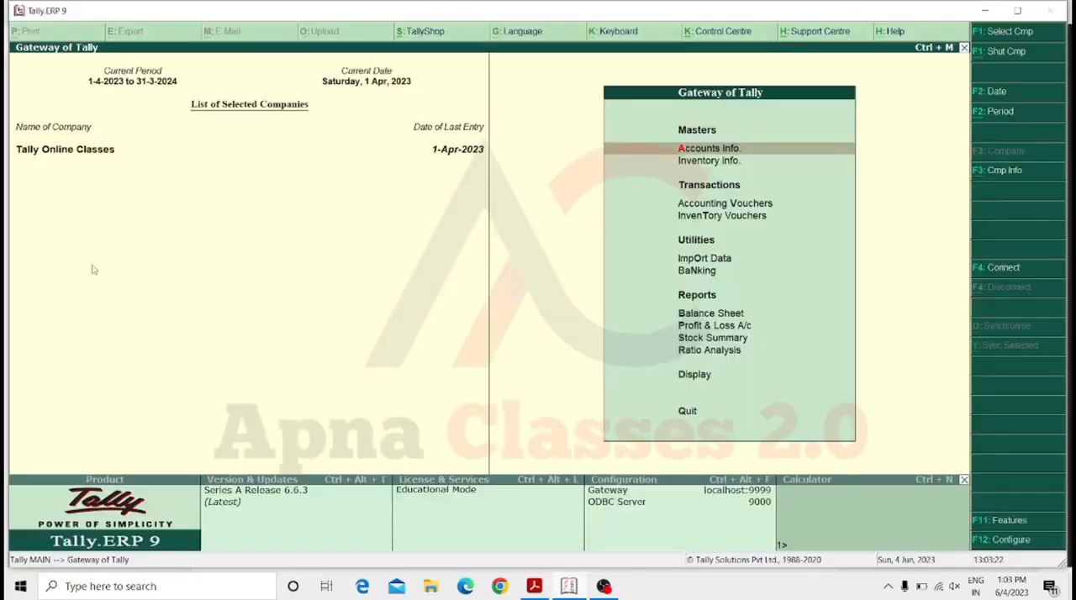
key("Down")
key("Down")
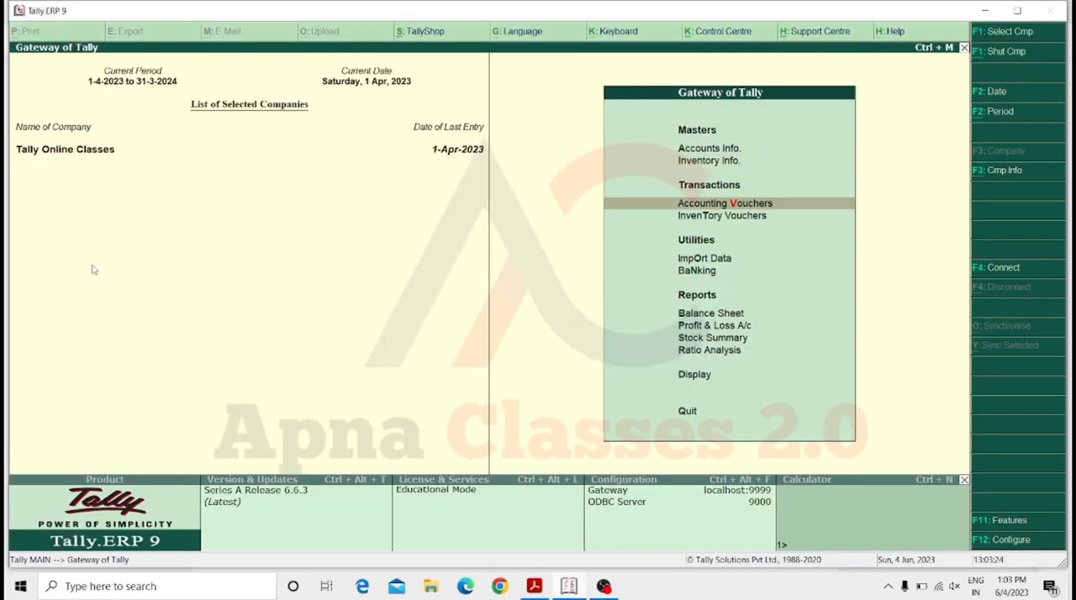
key("Return")
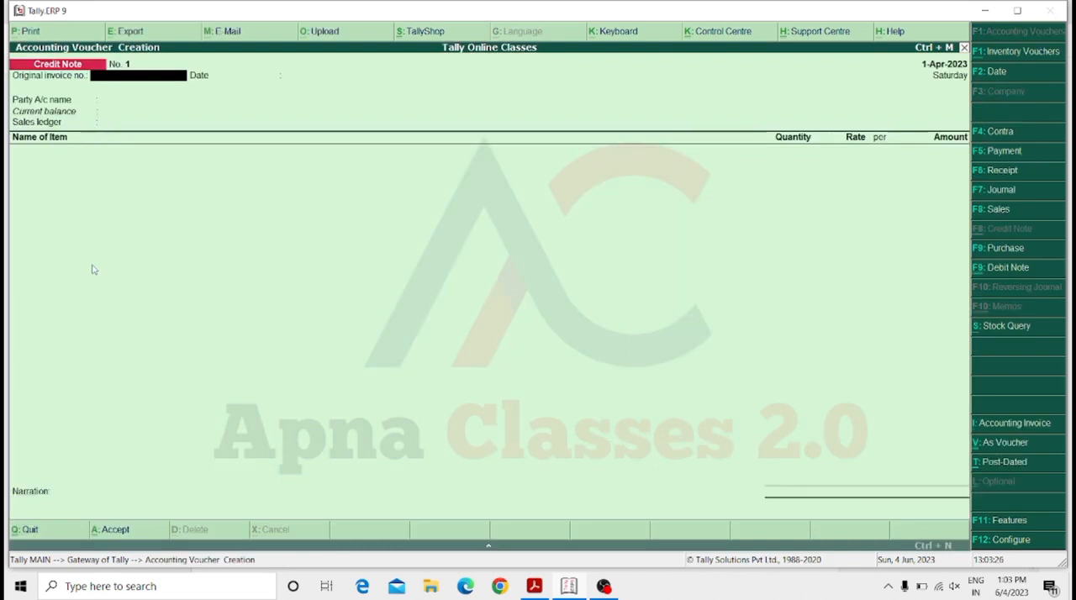
key("F8")
key("Return")
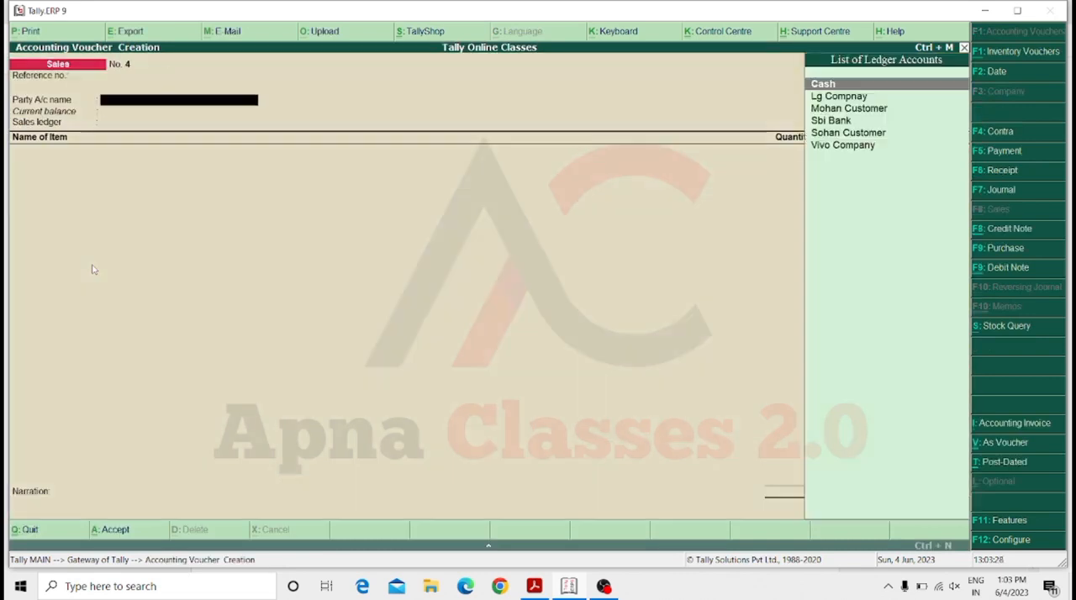
key("Return")
key("Return")
key("Return")
key("Return")
key("Return")
key("Return")
key("Return")
key("Return")
key("Return")
key("Return")
key("Return")
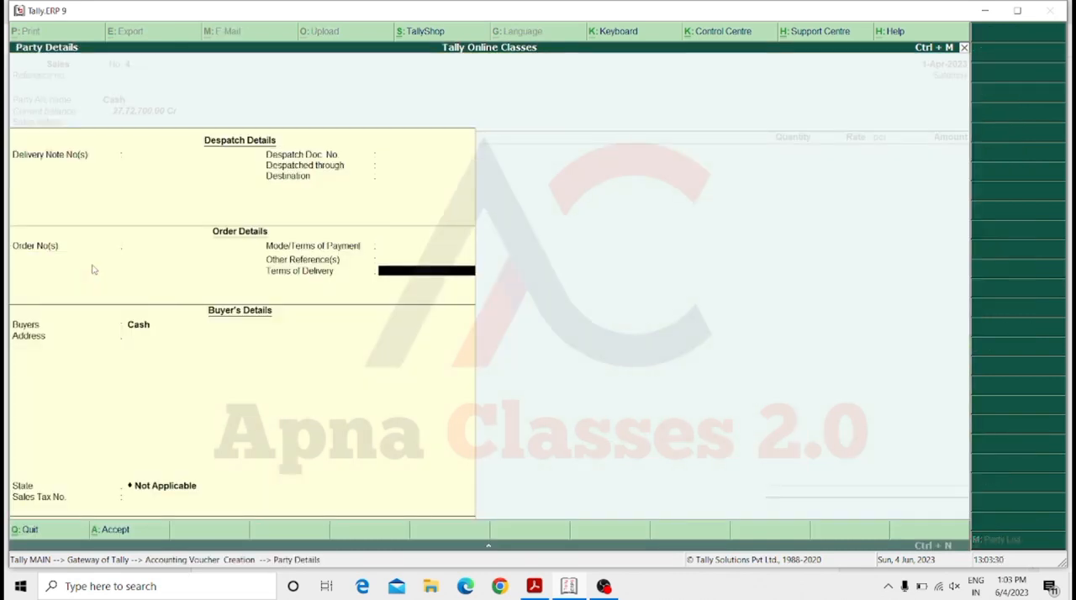
key("Return")
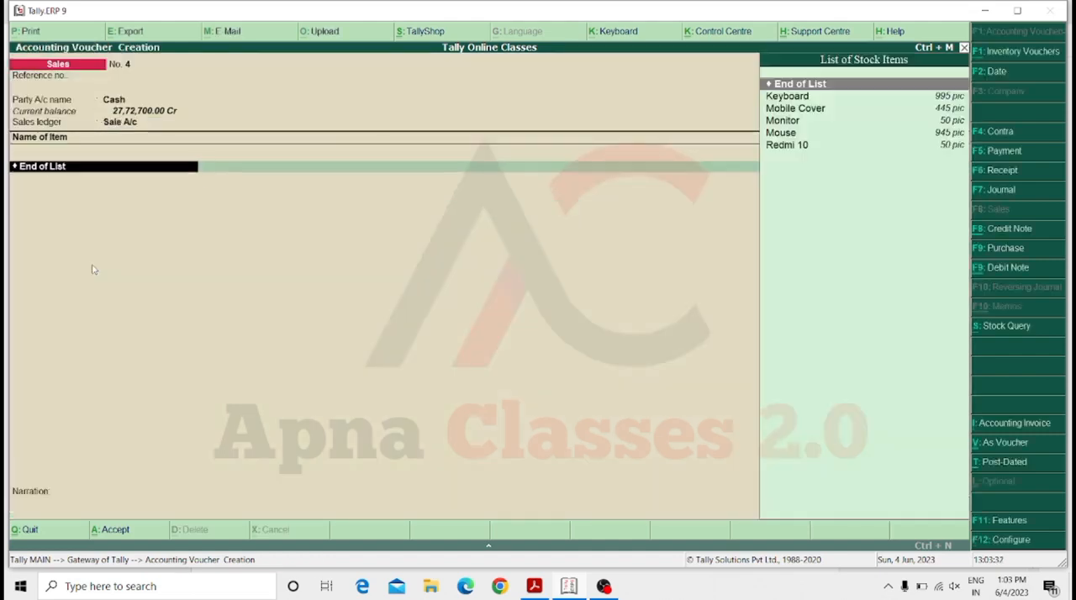
Add 50 pic of Keyboard at a rate of 500 to the sales voucher and save it without a narration.
key("Down")
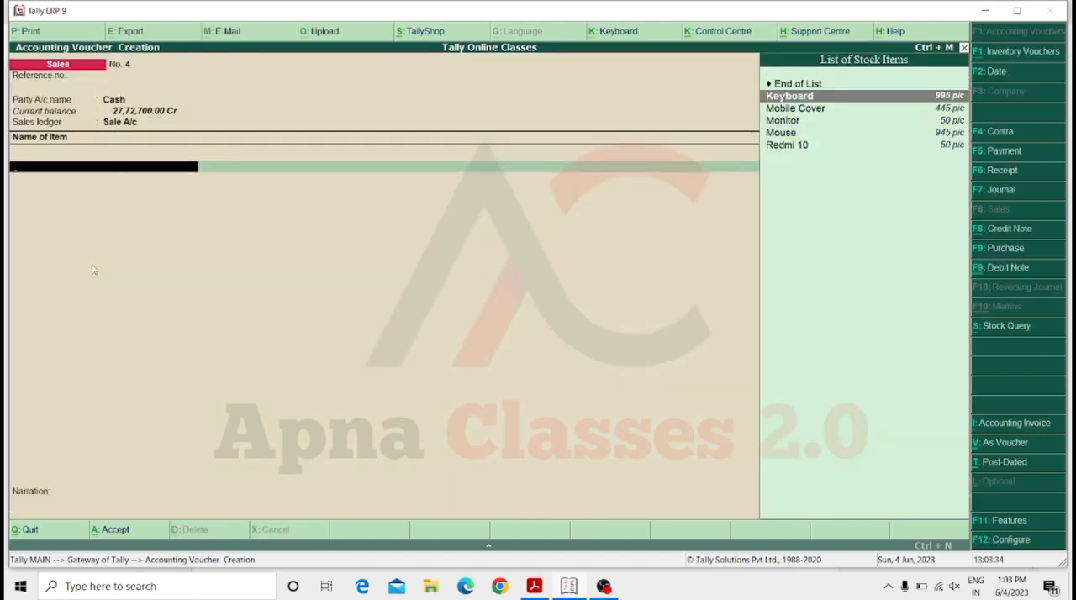
key("Return")
type("50")
key("Return")
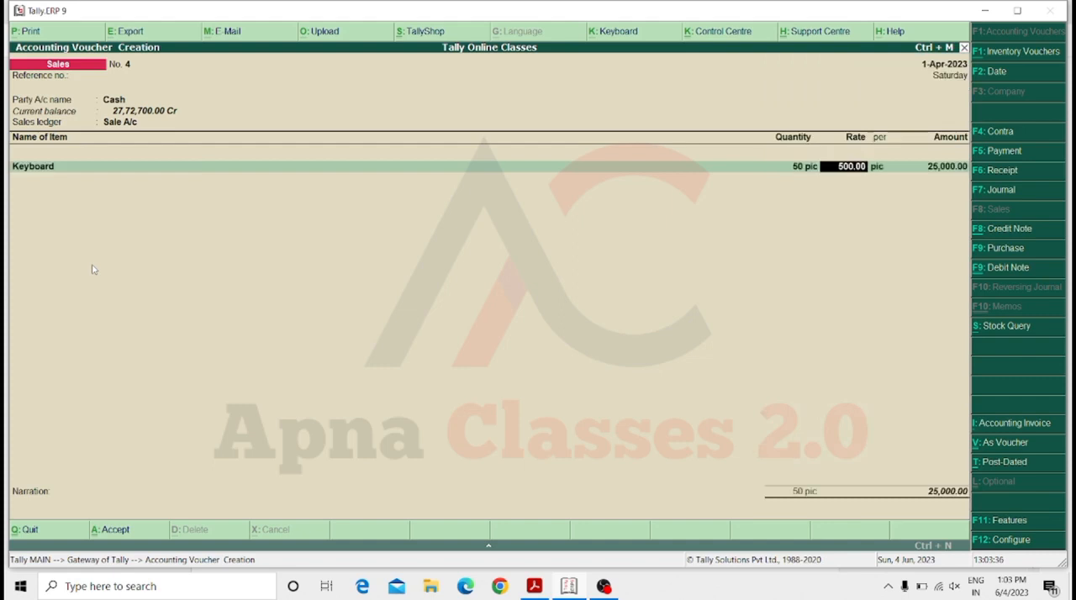
key("Return")
key("Return")
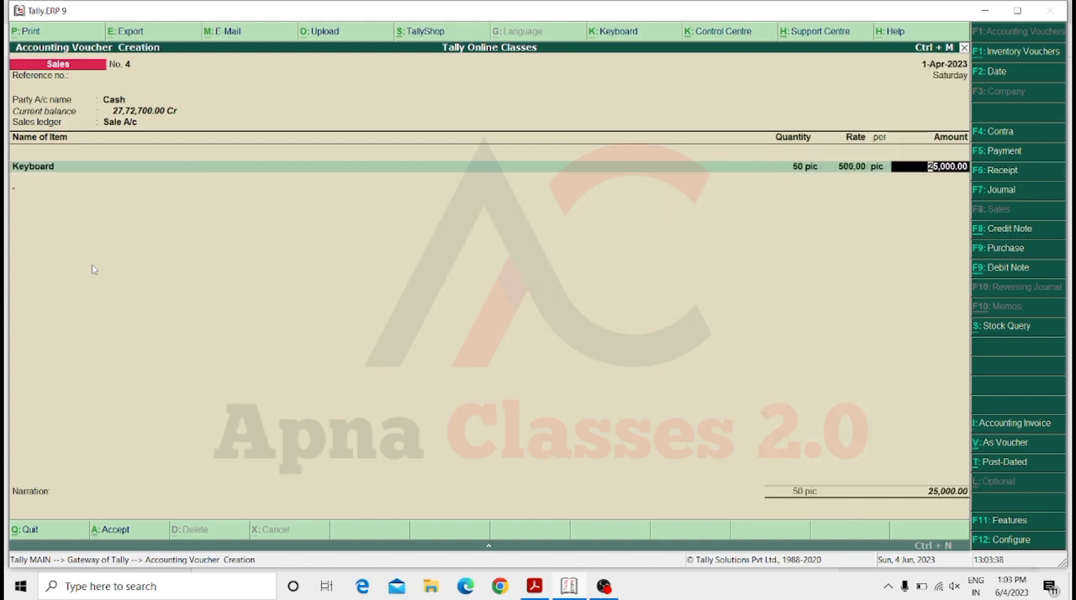
key("Return")
key("Return")
key("Return")
key("Return")
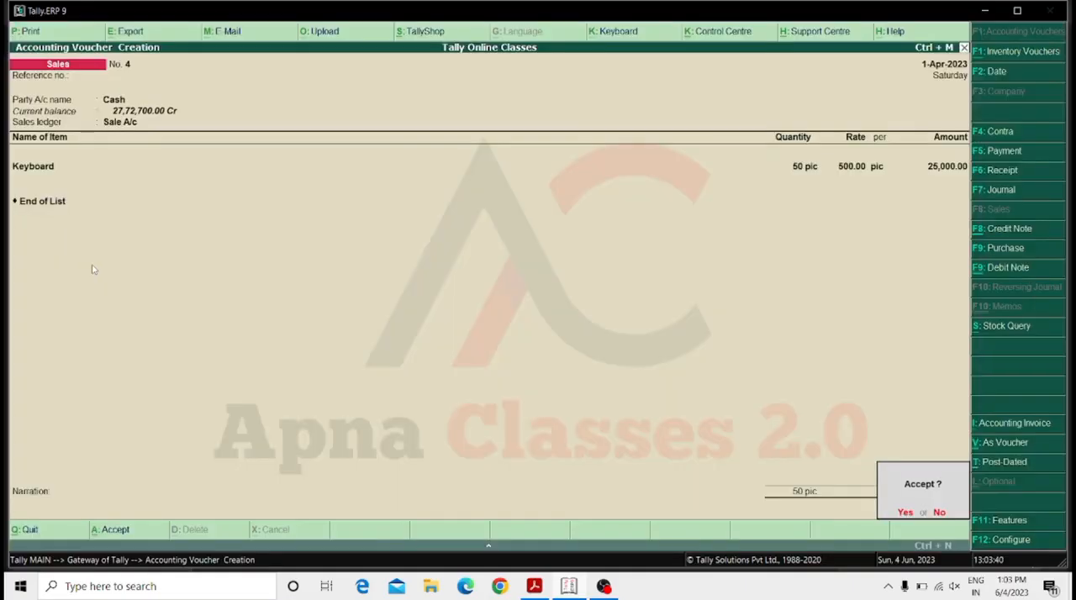
key("Return")
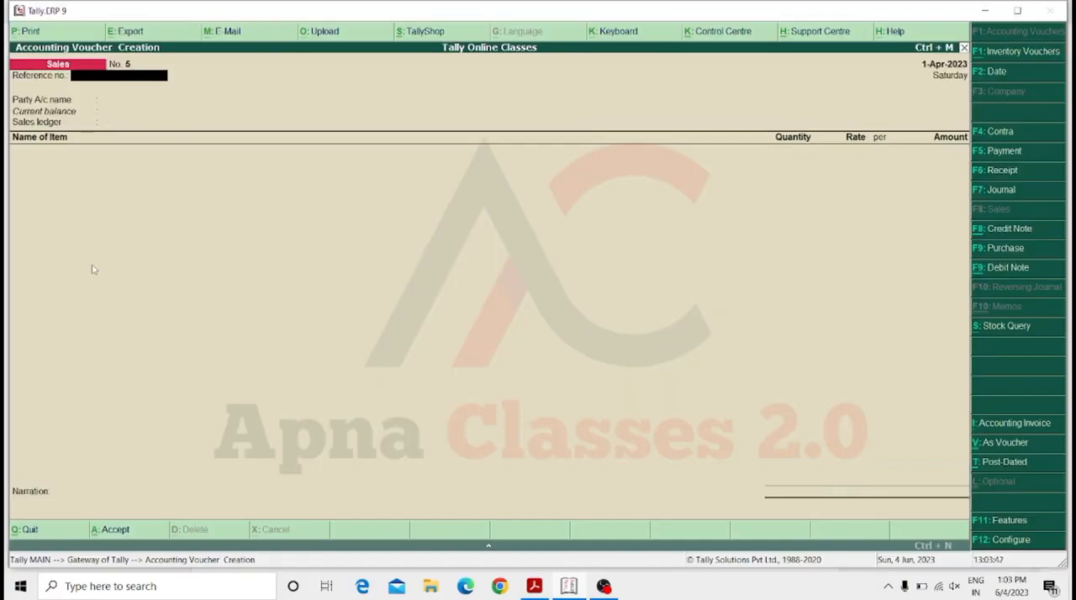
Start a credit note voucher with Cash as the party account, leaving the original invoice number and party details blank.
key("Escape")
key("Escape")
key("Escape")
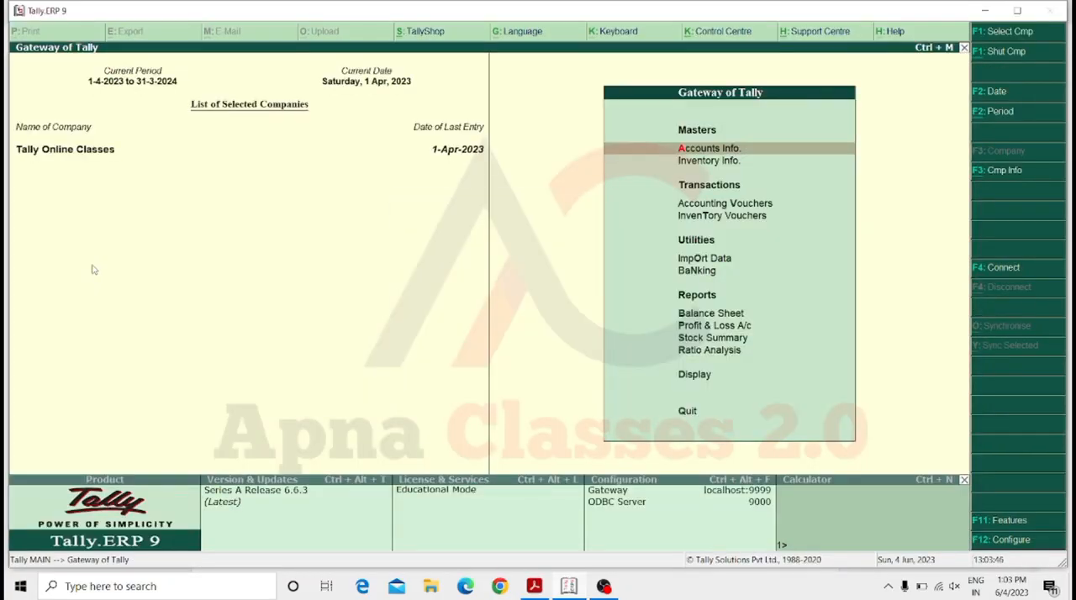
key("v")
key("Return")
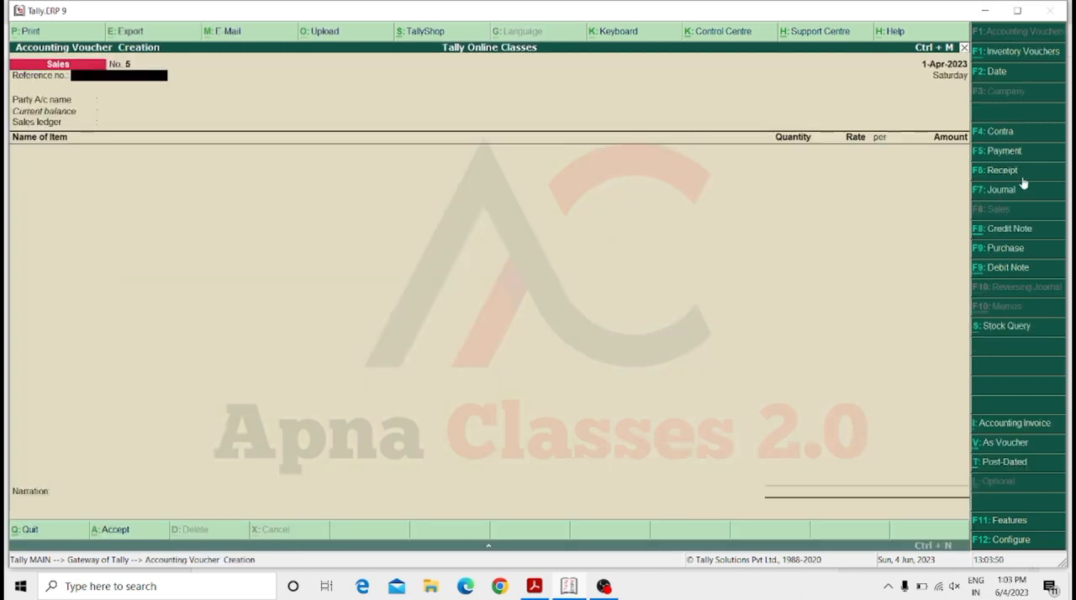
left_click(995, 234)
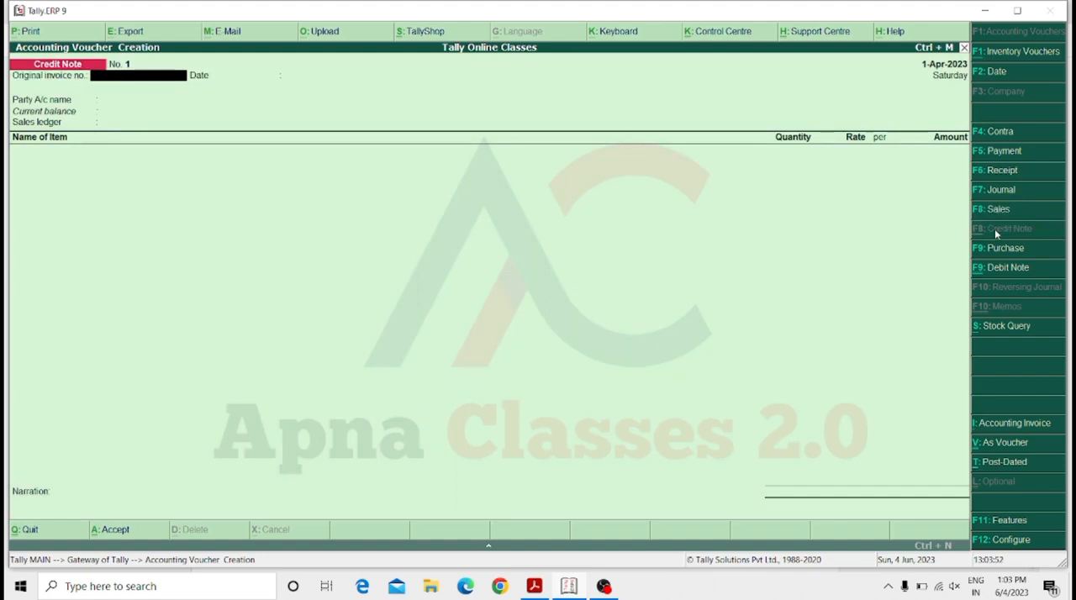
key("Return")
key("Return")
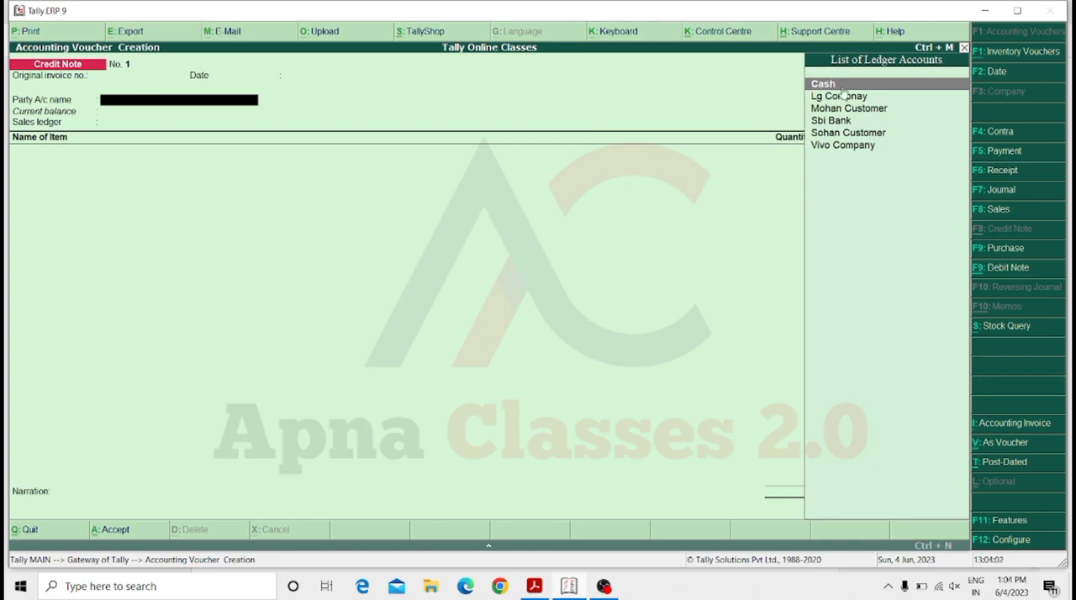
key("Return")
key("Return")
key("Return")
key("Return")
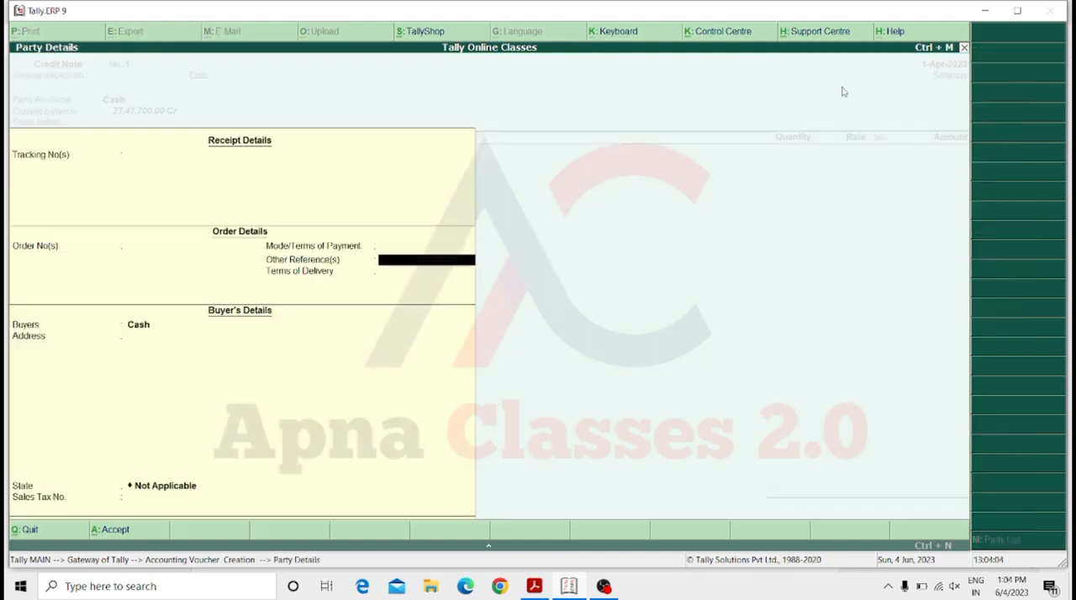
key("Return")
key("Return")
key("Return")
key("Return")
key("Return")
key("Return")
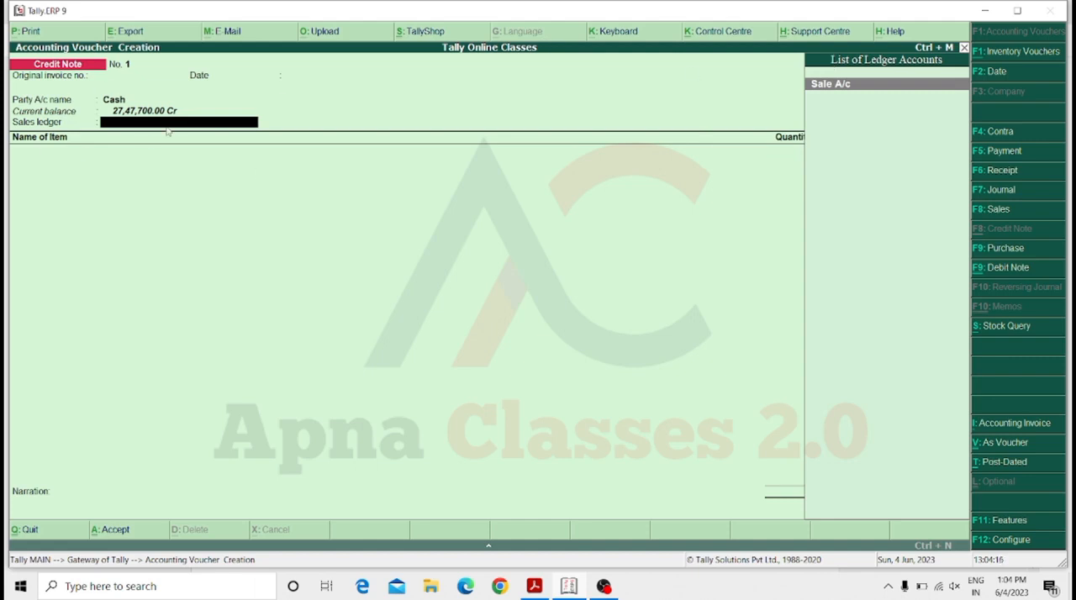
Create a ledger named Sale Retrun under Sales Accounts with inventory values affected, and use it as the credit note's sales ledger.
key("alt+c")
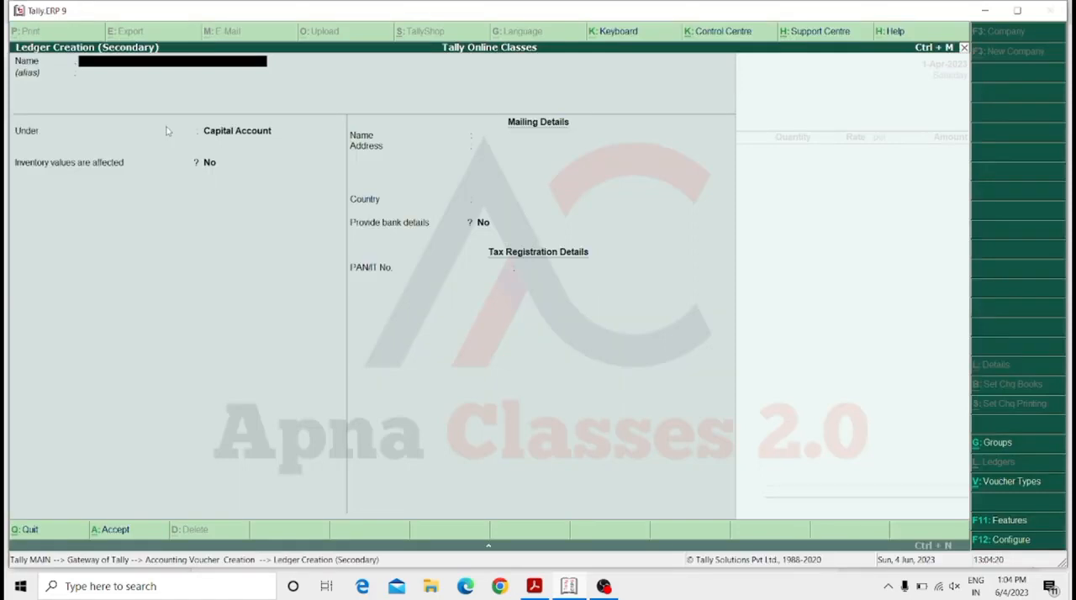
type("Sale Retrun")
key("Return")
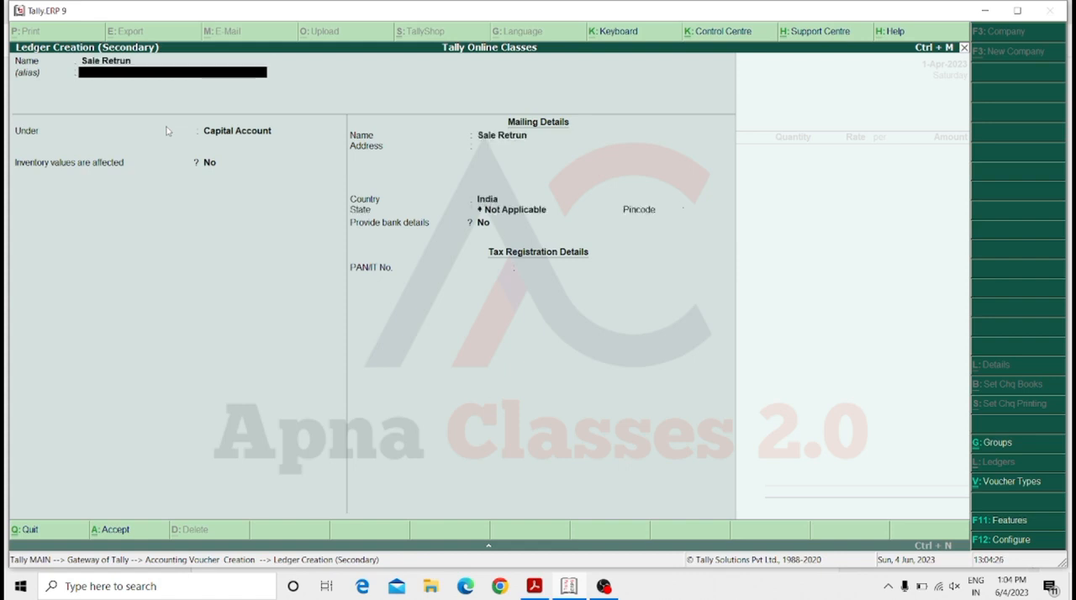
key("Return")
type("Sale")
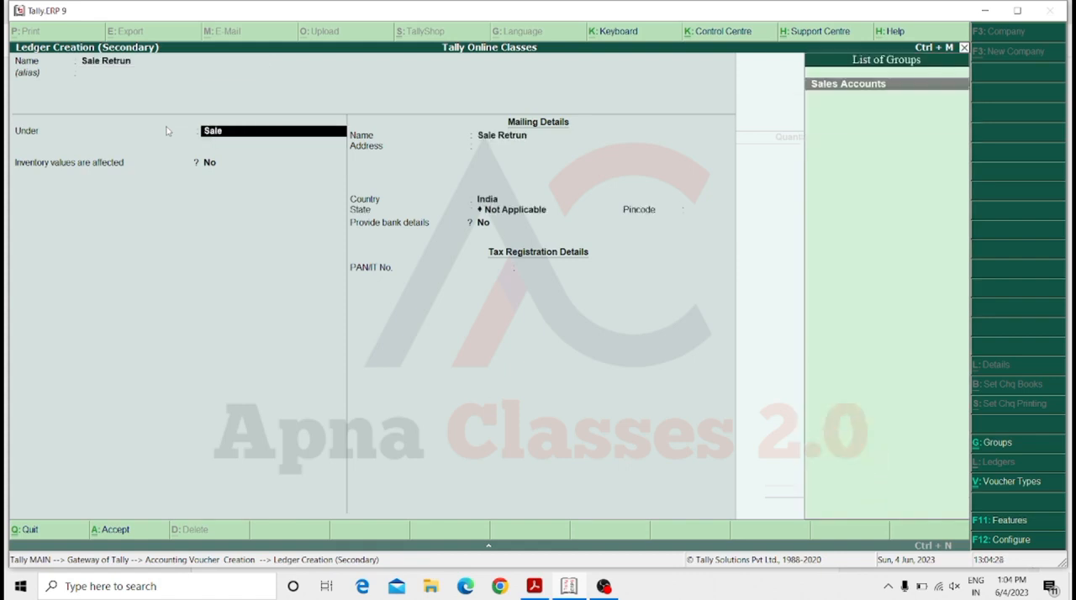
key("Return")
type("y")
key("Return")
key("Return")
key("ctrl+a")
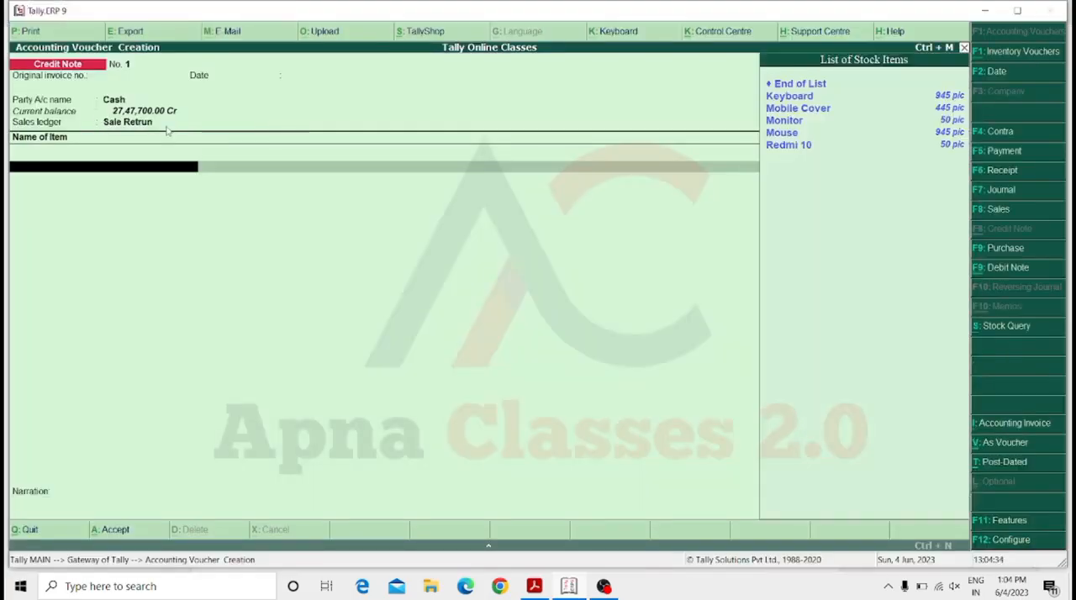
Add 50 pic of Keyboard at a rate of 500 to the credit note, save it without a narration, and leave voucher entry.
key("Down")
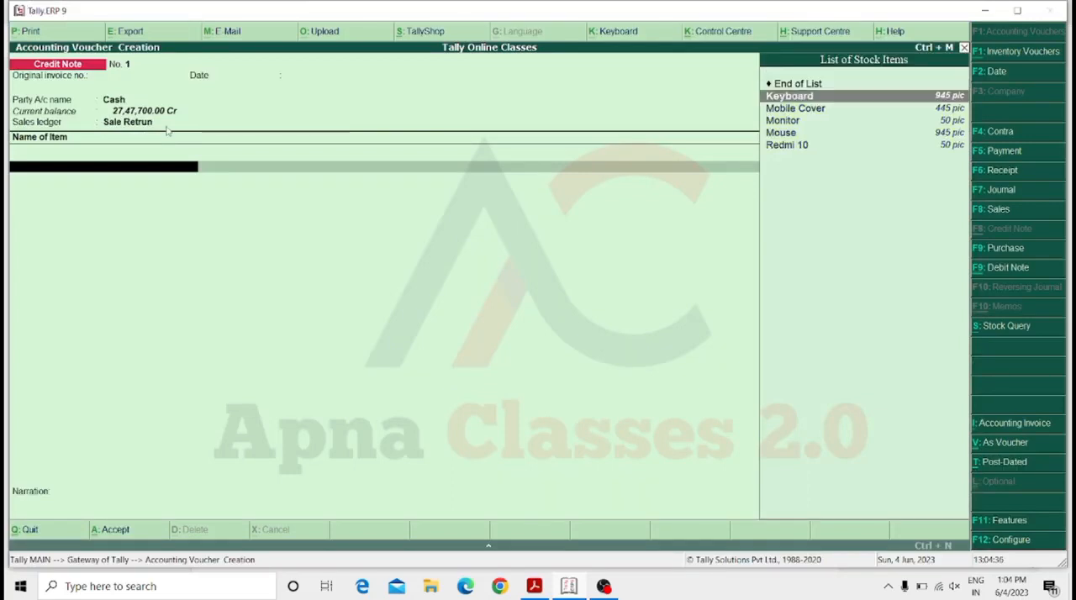
key("Return")
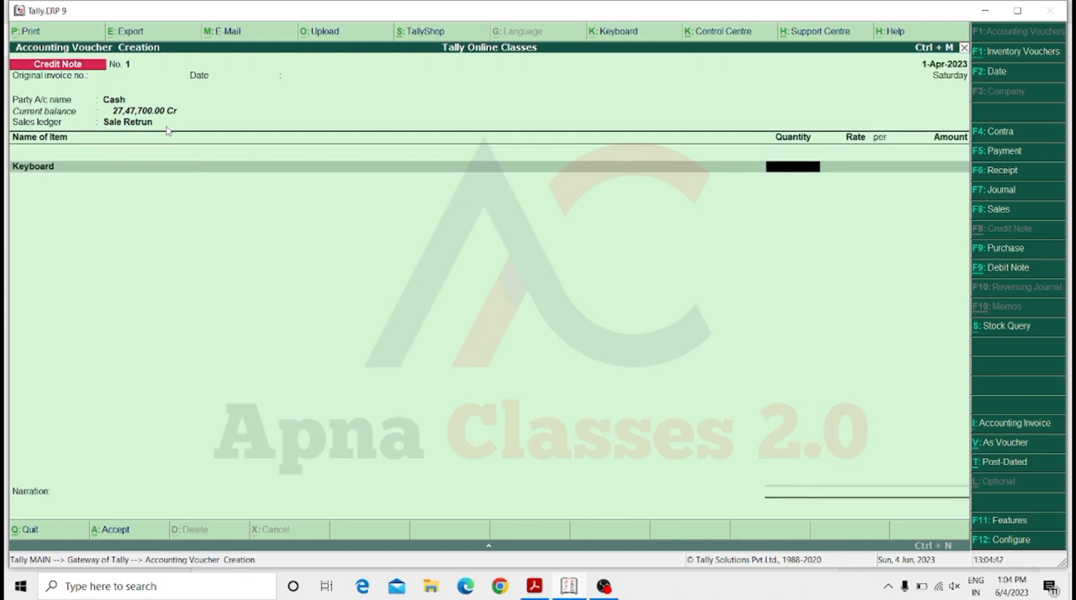
type("50")
key("Return")
key("Return")
key("Return")
key("Return")
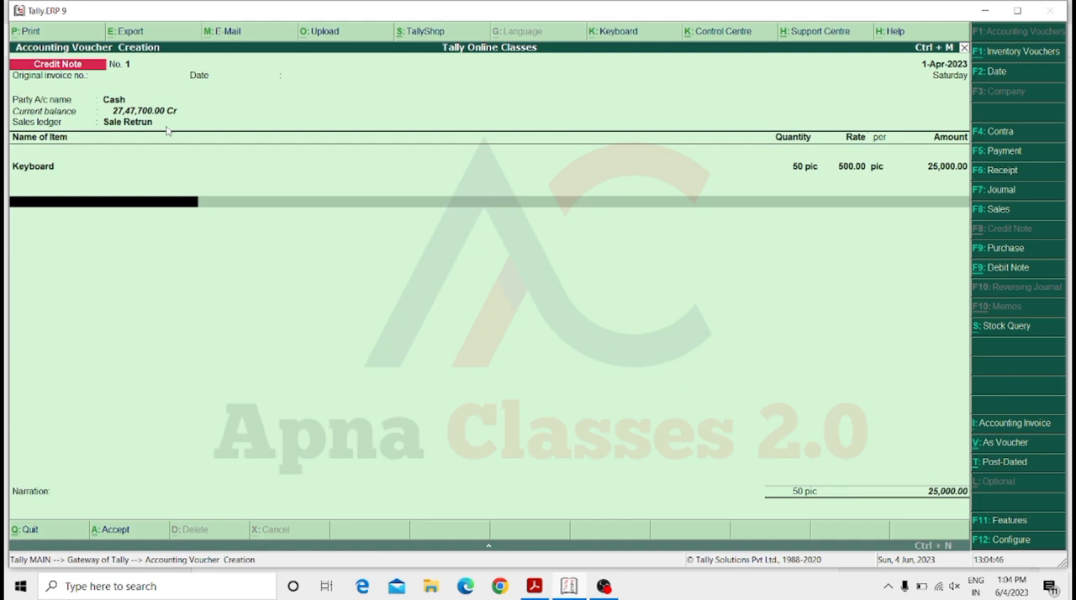
key("Return")
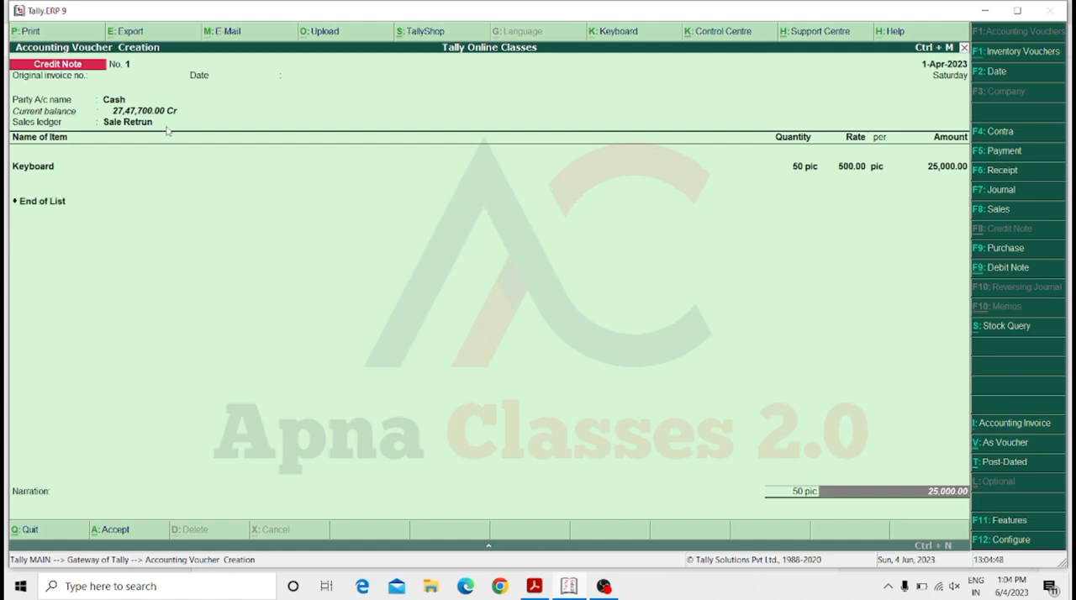
key("Return")
key("Return")
key("Return")
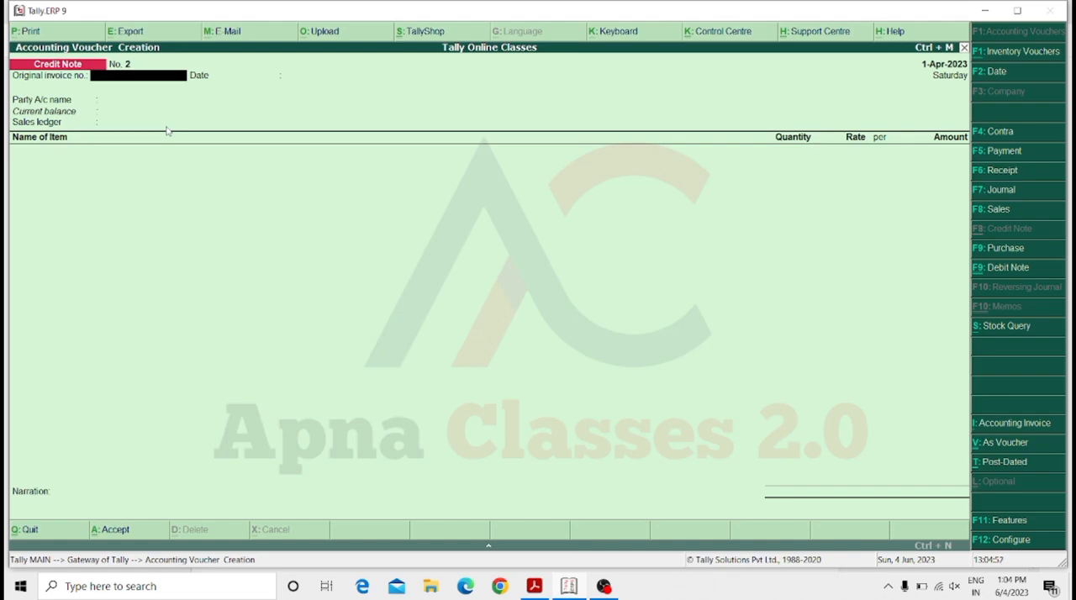
key("Escape")
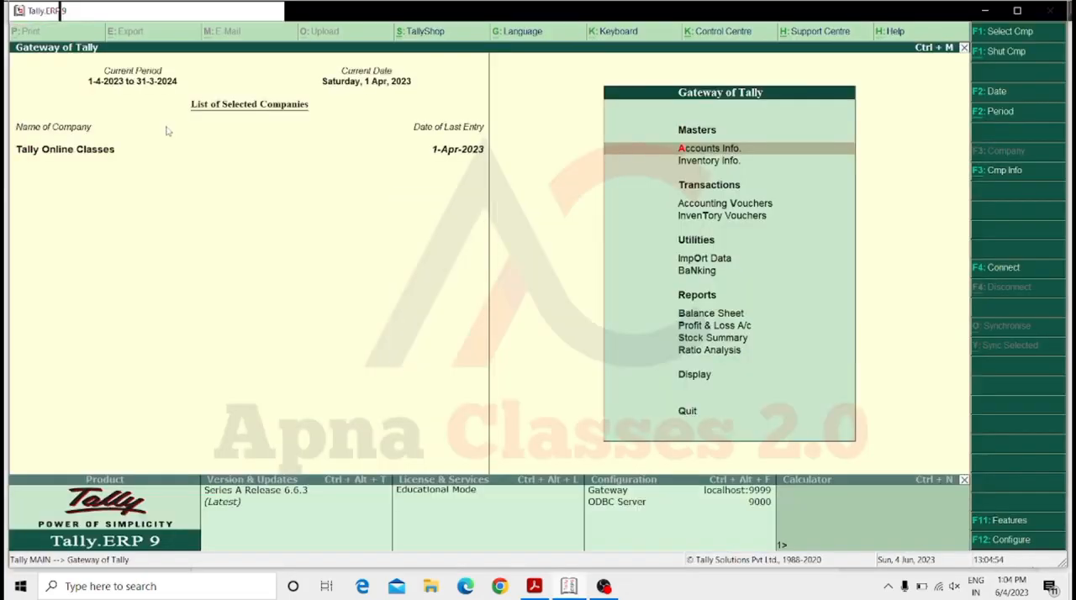
Start a purchase voucher with Lg Compnay as the party account, leaving the supplier invoice number and date blank.
key("Down")
key("Down")
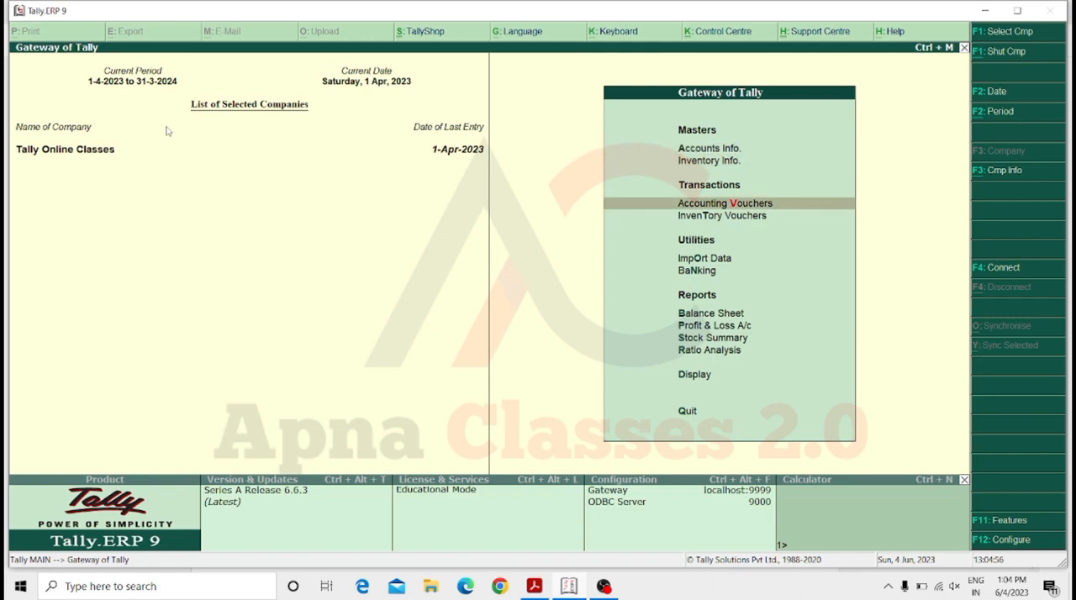
key("Return")
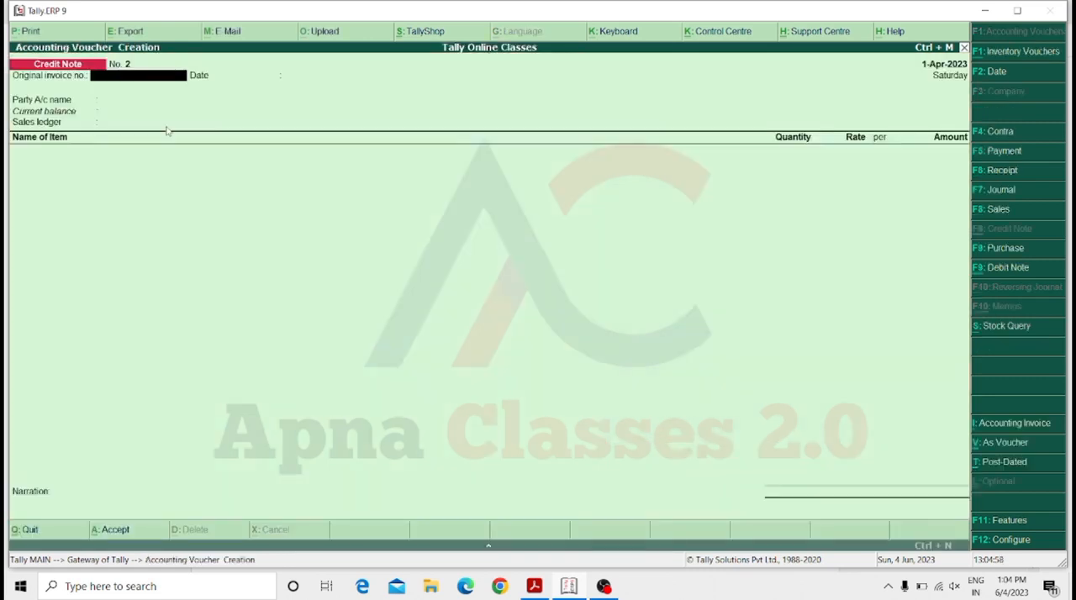
key("F9")
key("Return")
key("Return")
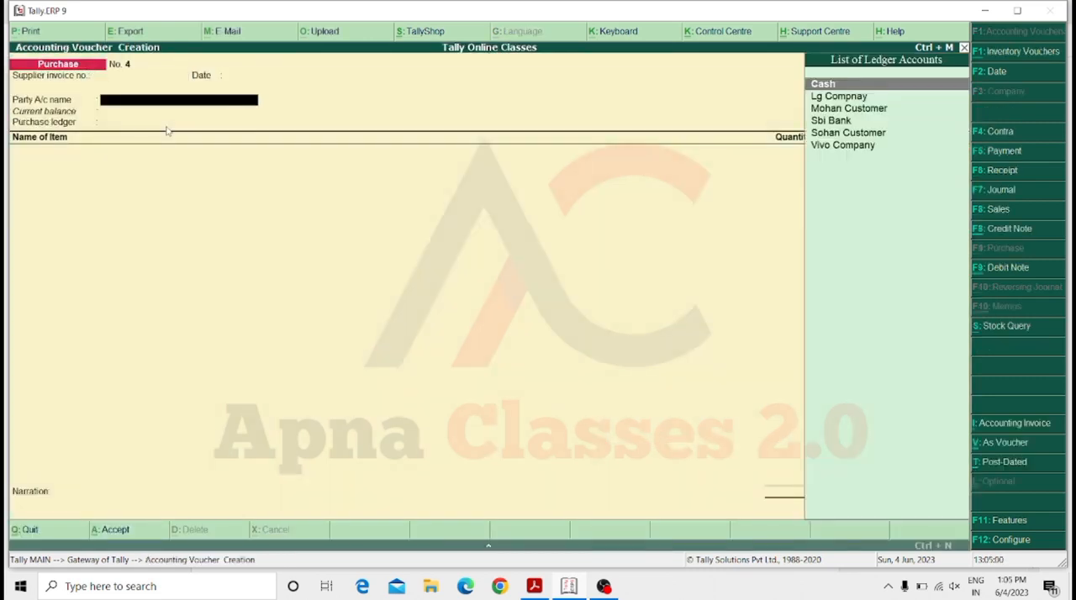
key("Down")
key("Down")
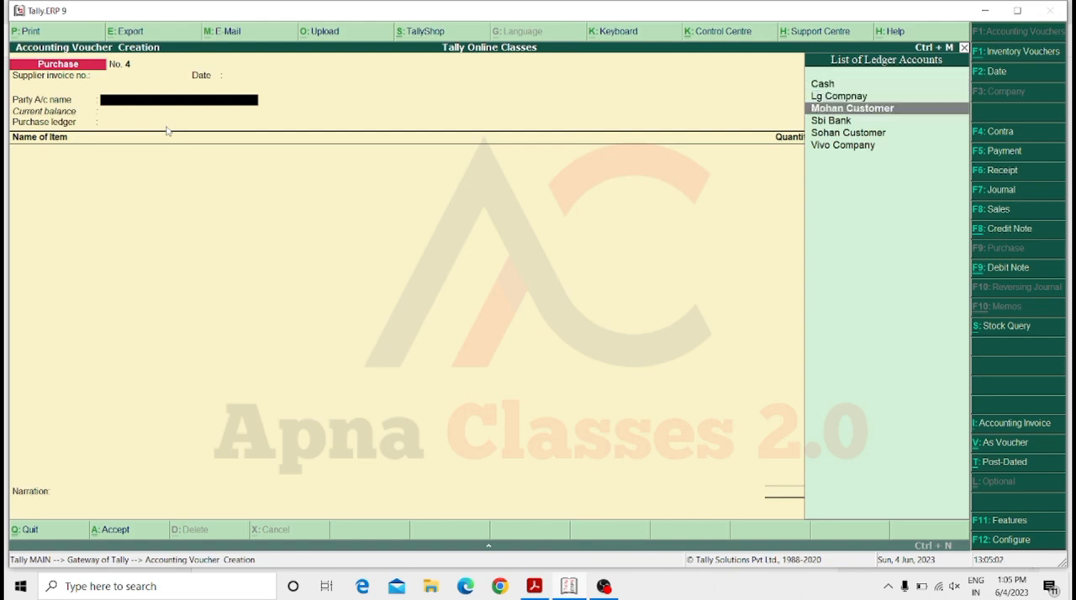
key("Up")
key("Return")
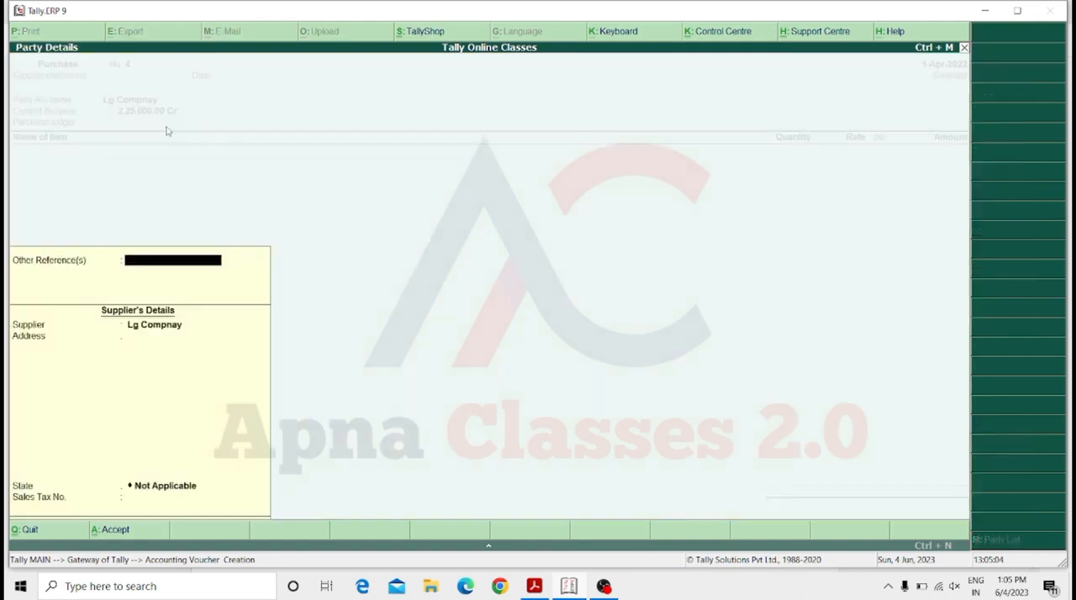
Leave the supplier's details unchanged and choose Purchase A/c as the purchase ledger.
key("Return")
key("Return")
key("Return")
key("Return")
key("Return")
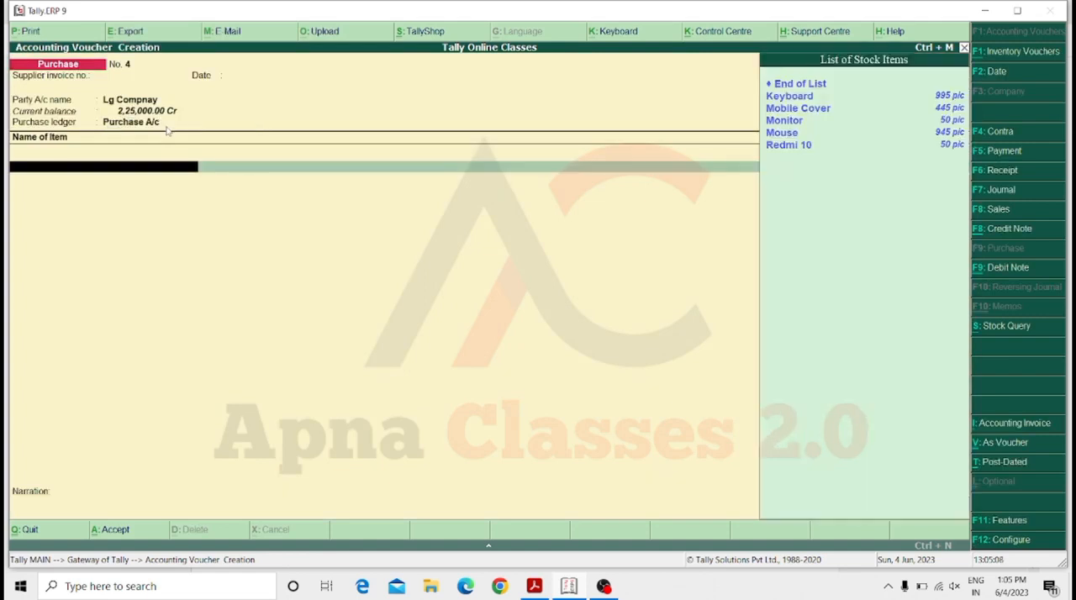
Add 50 pic of Monitor at a rate of 250 to the purchase voucher and save it without a narration.
key("Down")
key("Down")
key("Down")
key("Return")
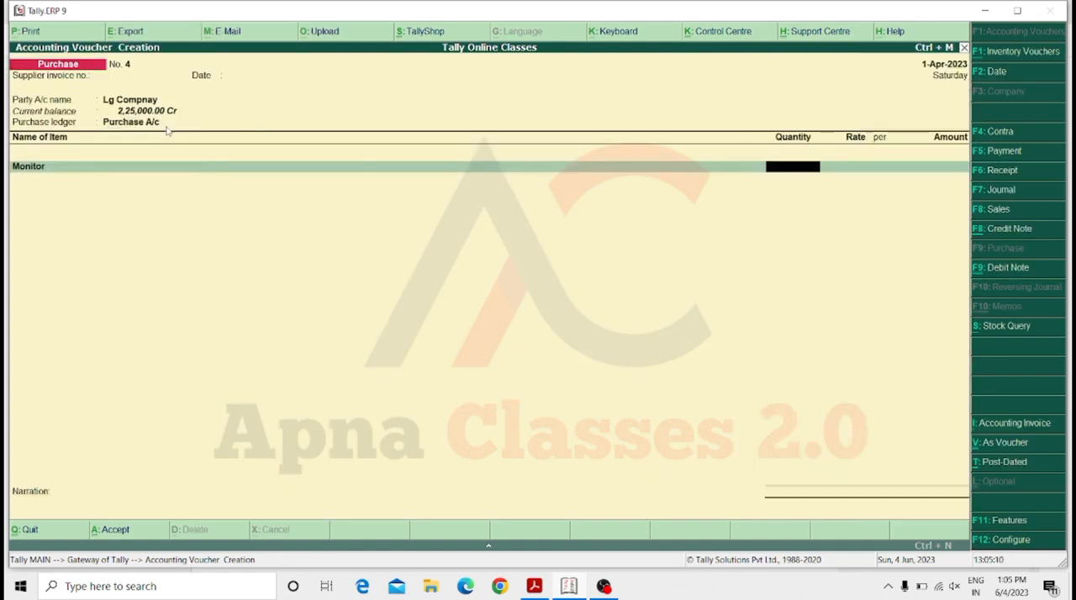
type("50")
key("Return")
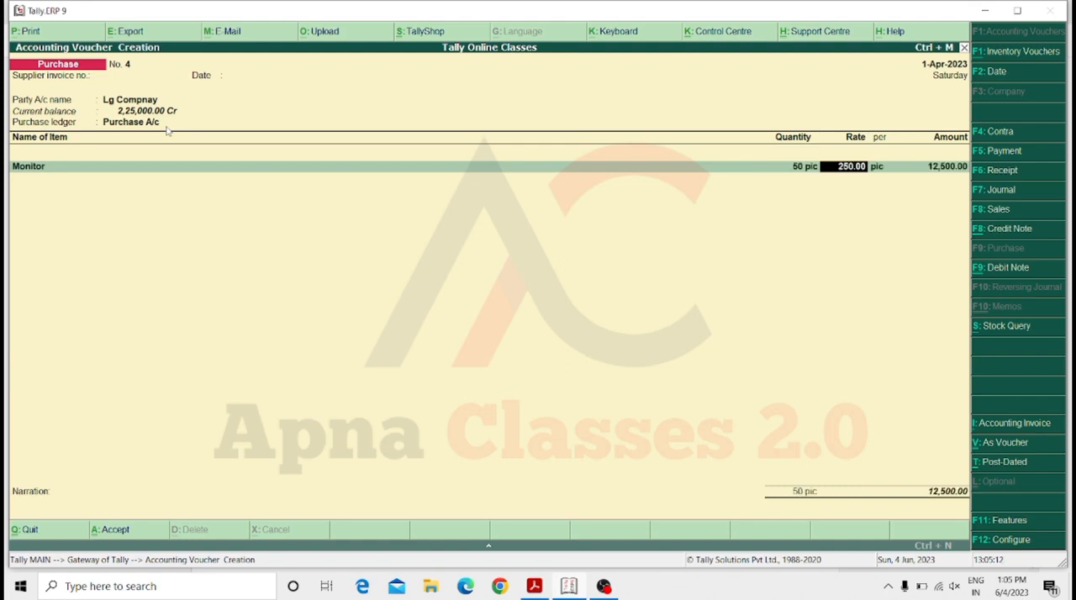
key("Return")
key("Return")
key("Return")
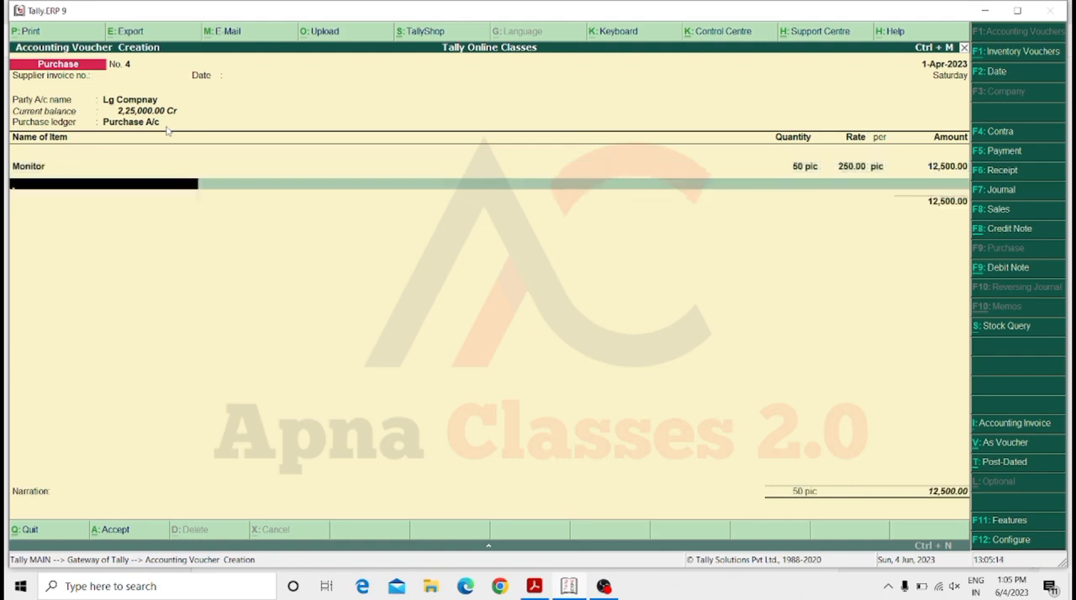
key("Return")
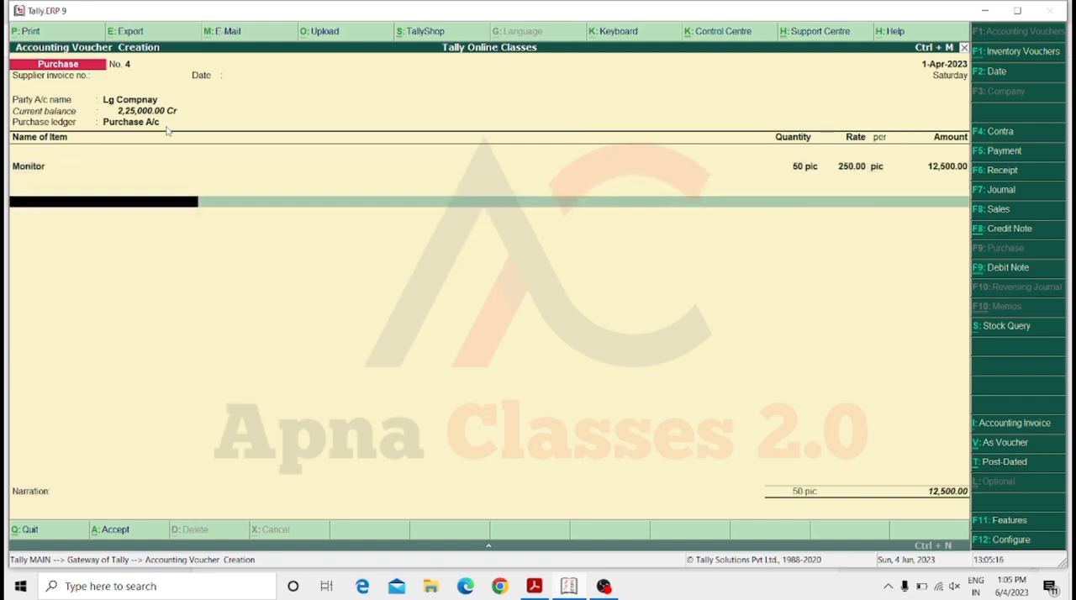
key("Return")
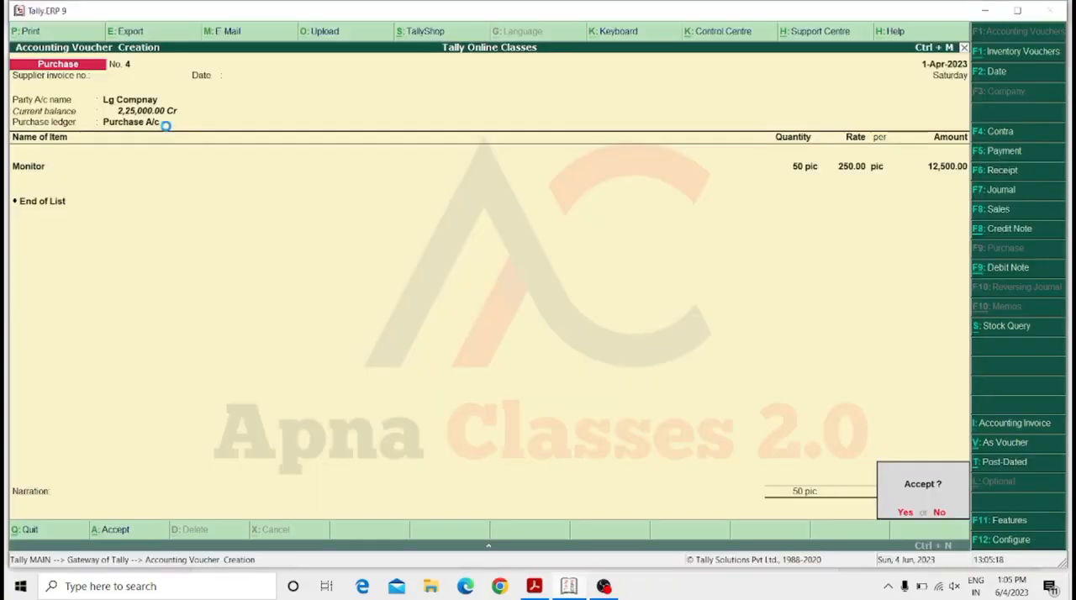
key("Return")
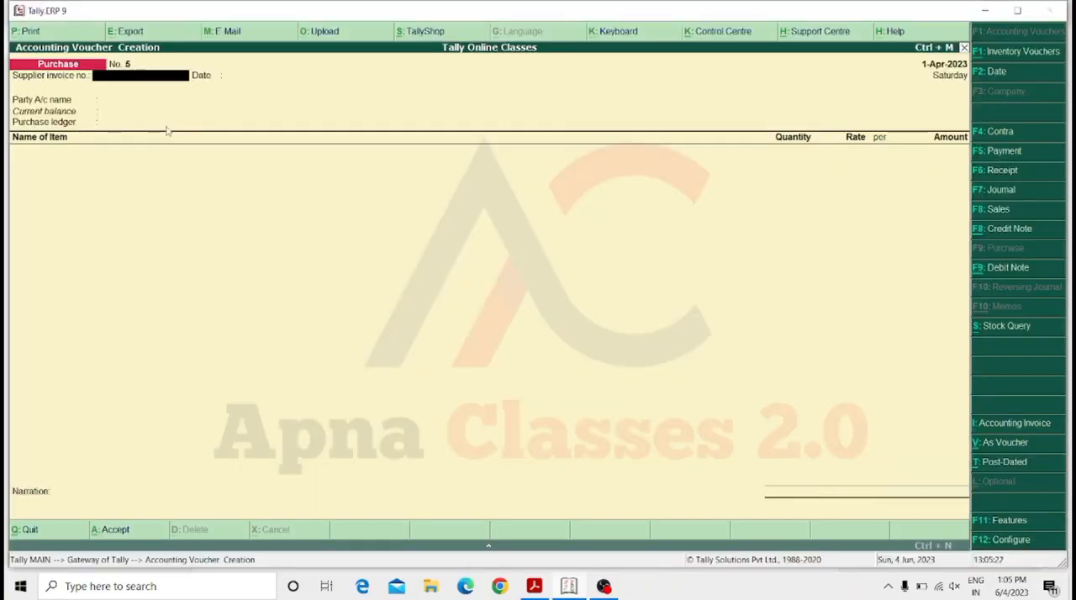
Leave the new purchase voucher and start a debit note voucher, leaving the original invoice number and date blank.
key("Escape")
key("Escape")
key("n")
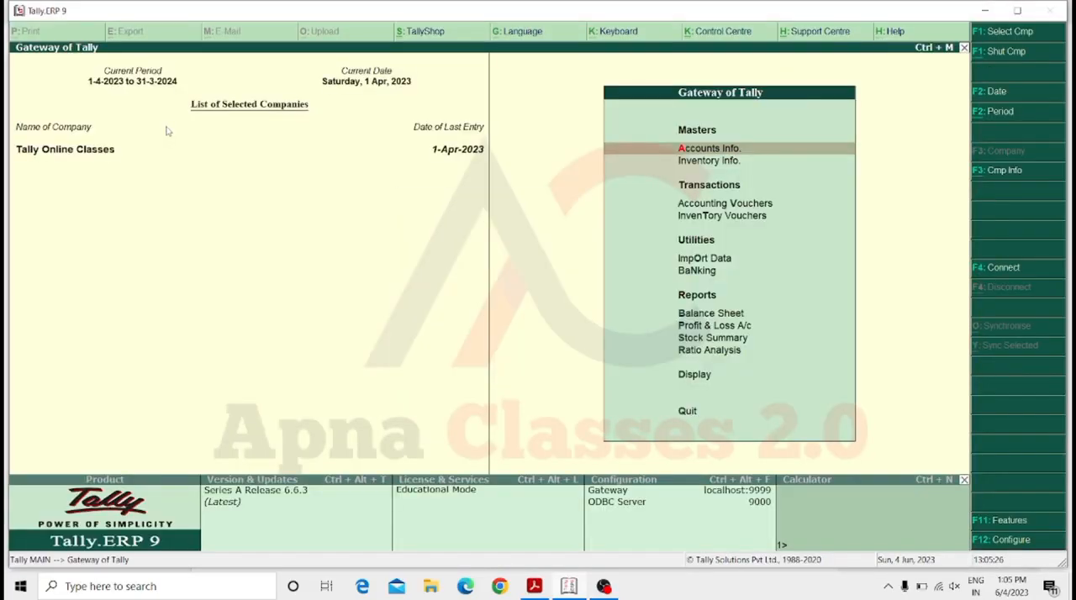
key("Down")
key("Down")
key("Down")
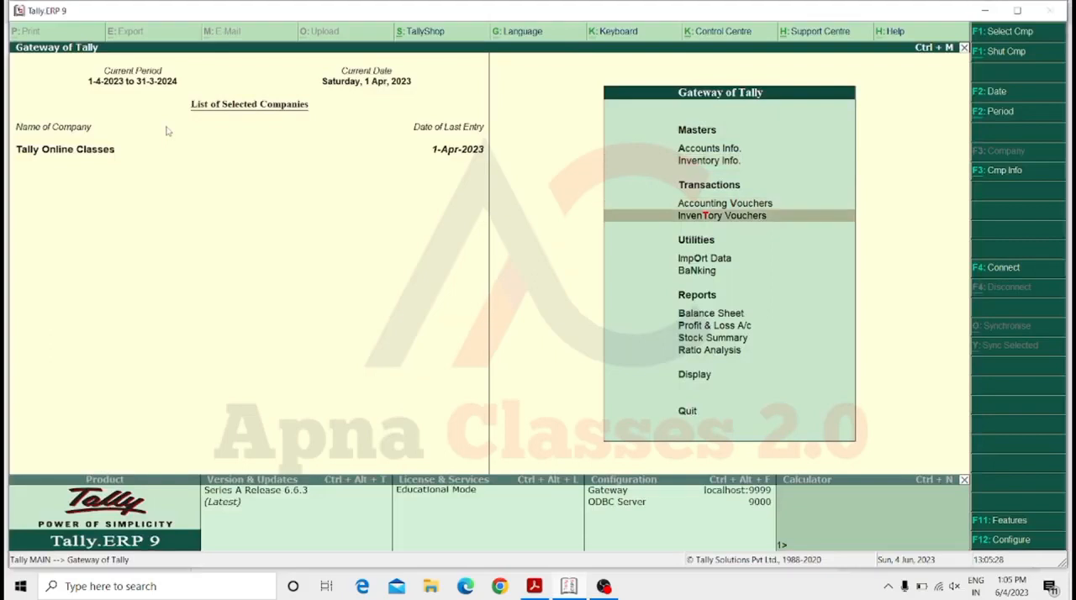
key("Up")
key("Return")
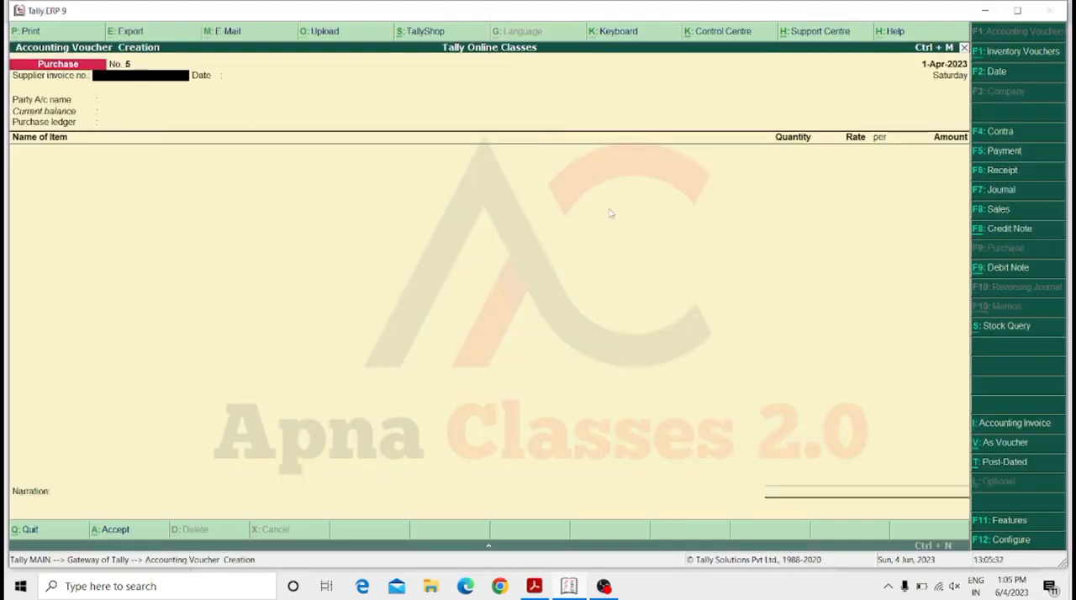
left_click(1016, 276)
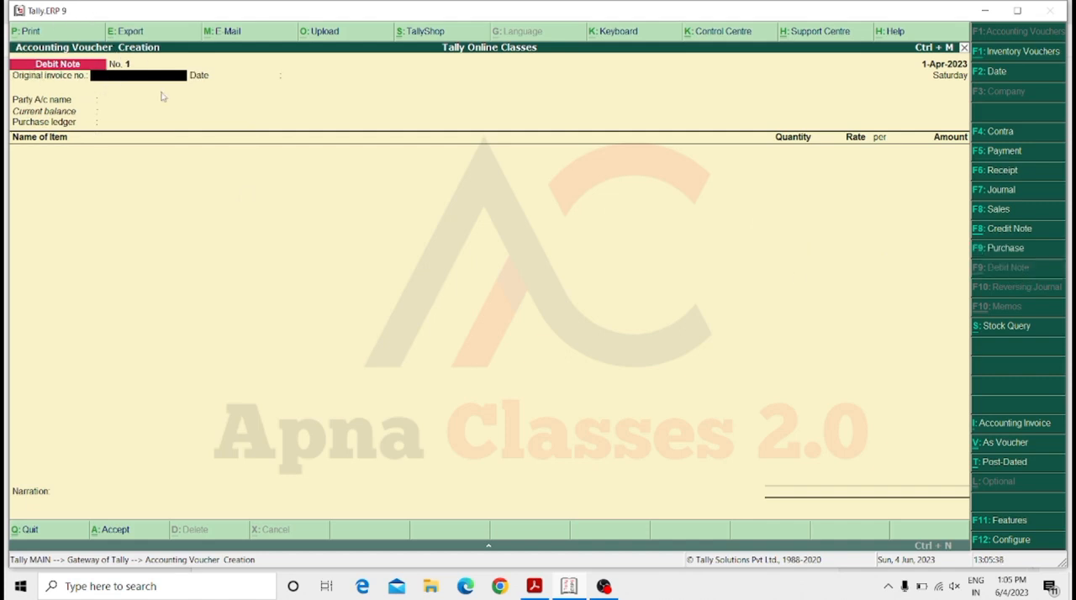
key("Return")
key("Return")
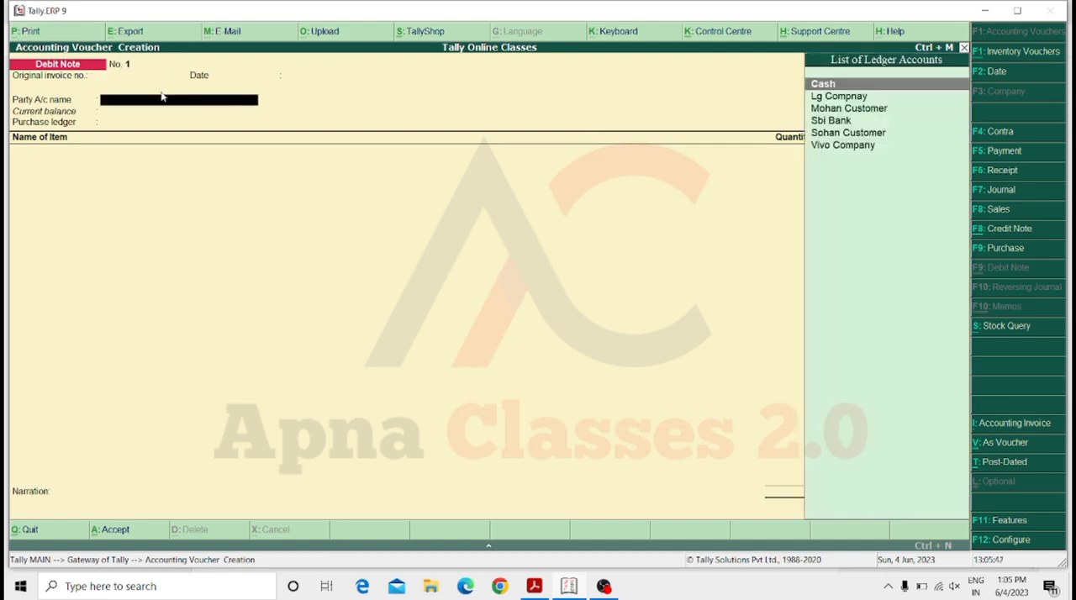
Set Lg Compnay as the debit note's party account and accept the party details unchanged.
key("Down")
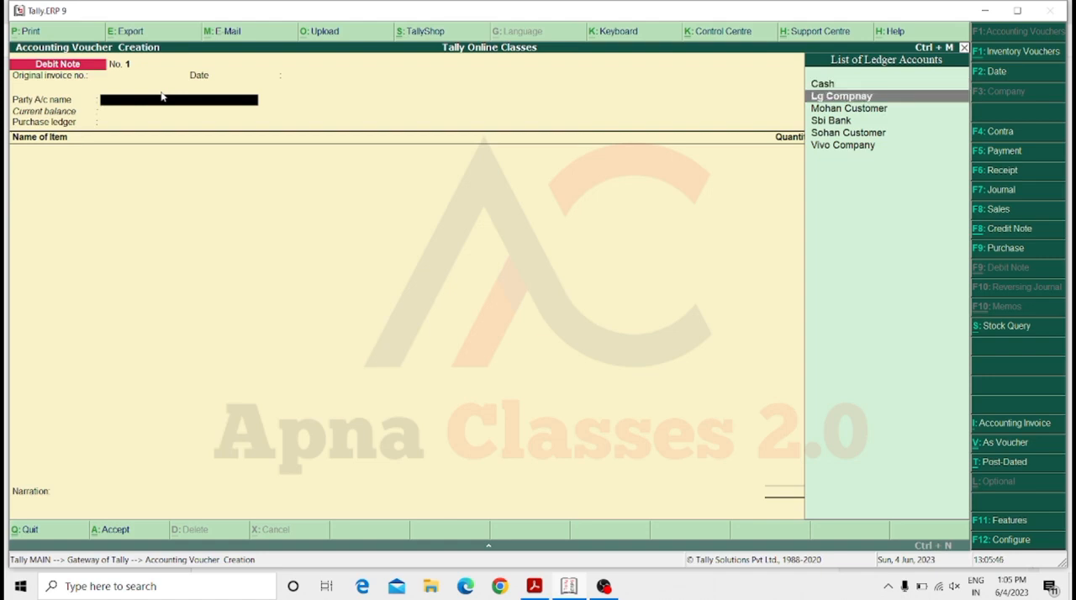
key("Return")
key("Return")
key("Return")
key("Return")
key("Return")
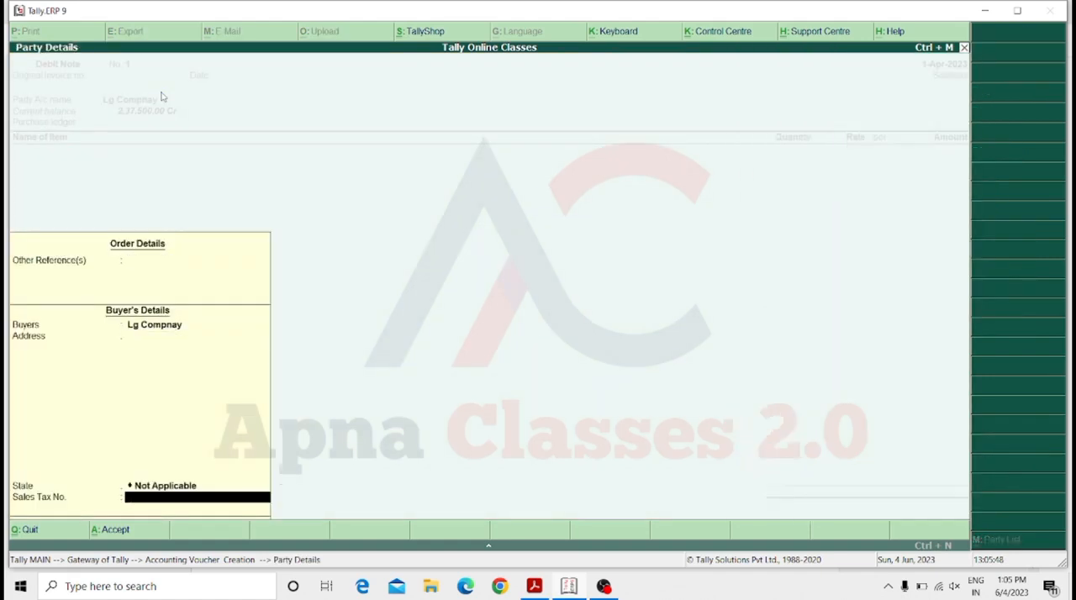
key("Return")
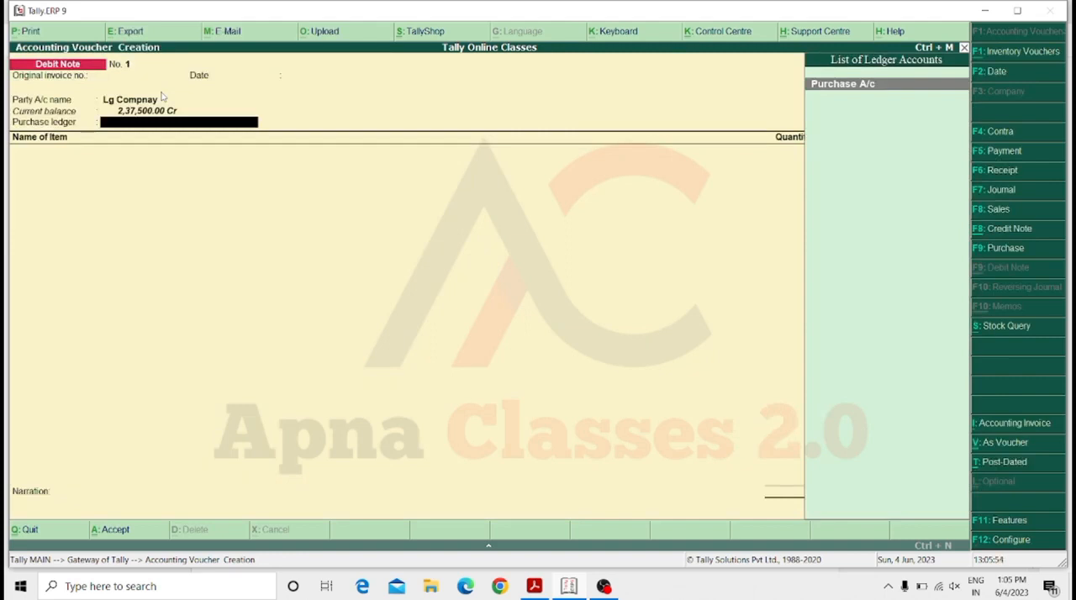
Create a ledger named Purchase Return under Purchase Accounts with inventory values affected, and use it as the debit note's purchase ledger.
key("alt+c")
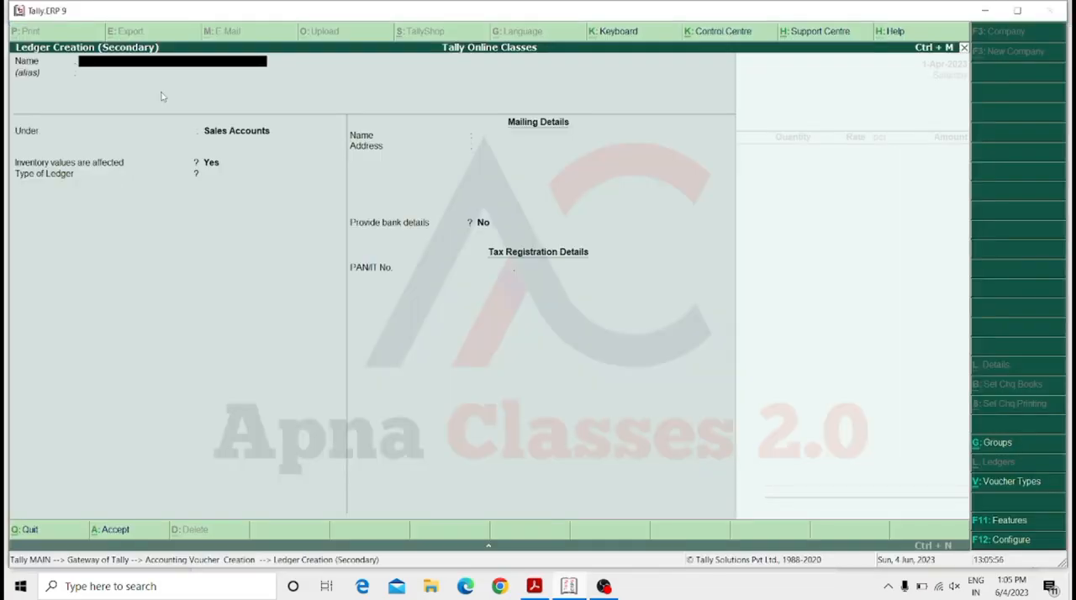
type("Purchase Return")
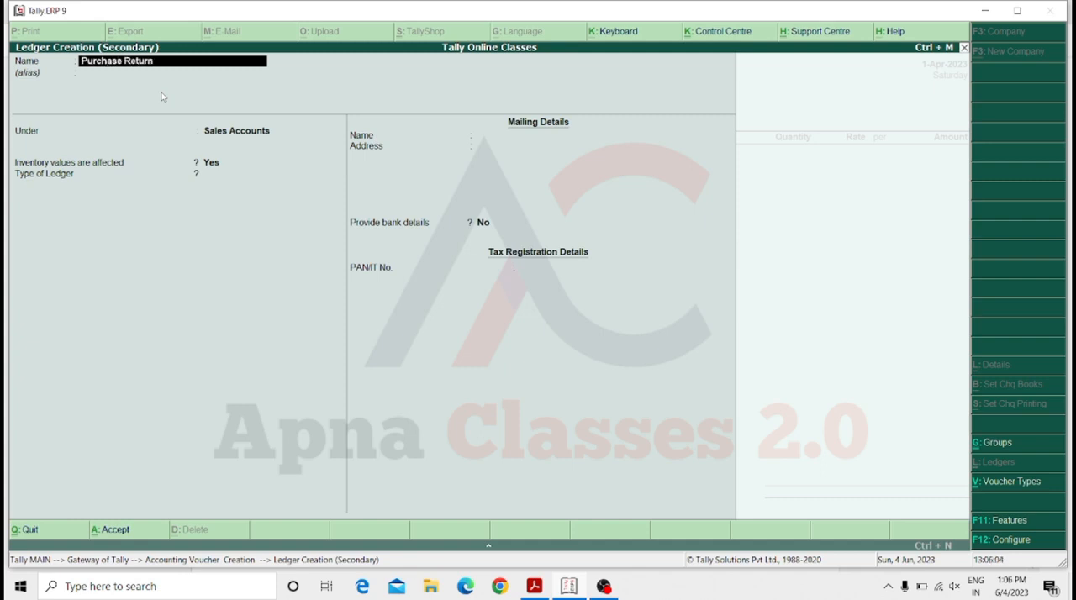
key("Return")
key("Return")
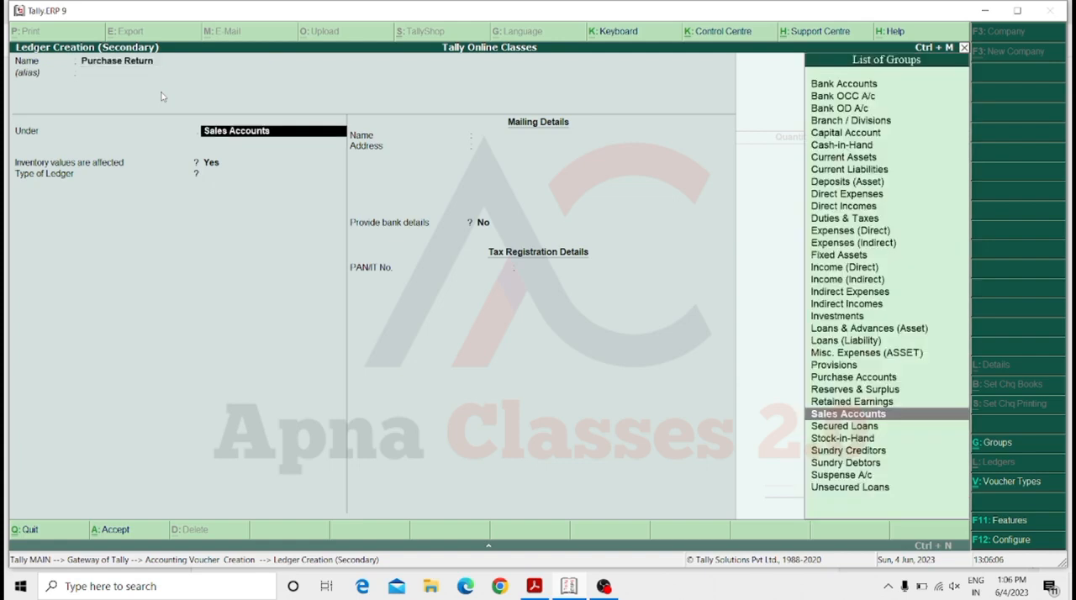
type("Pu")
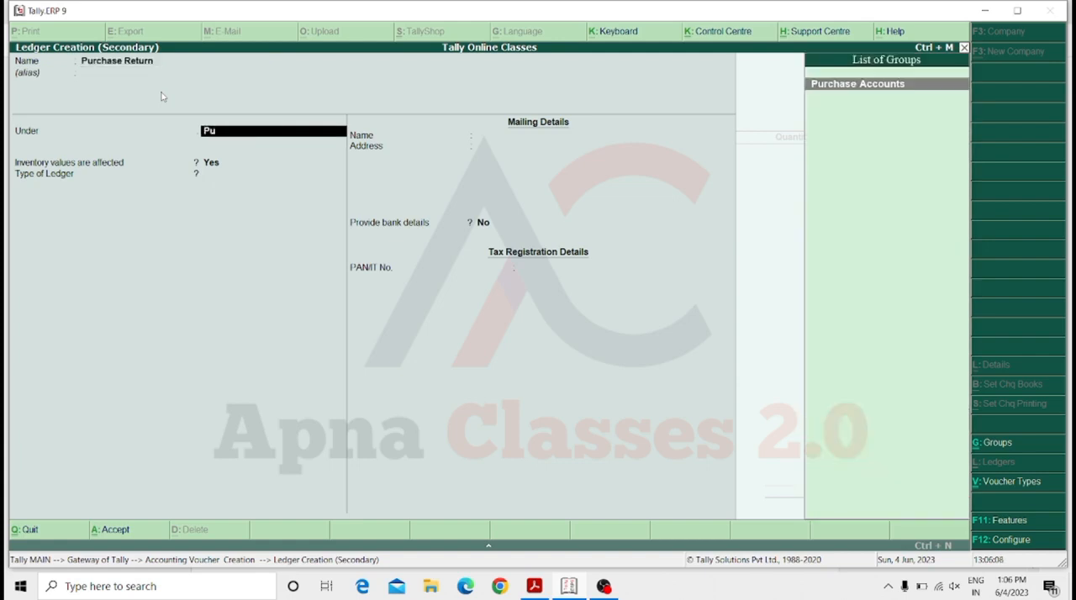
type("r")
key("Return")
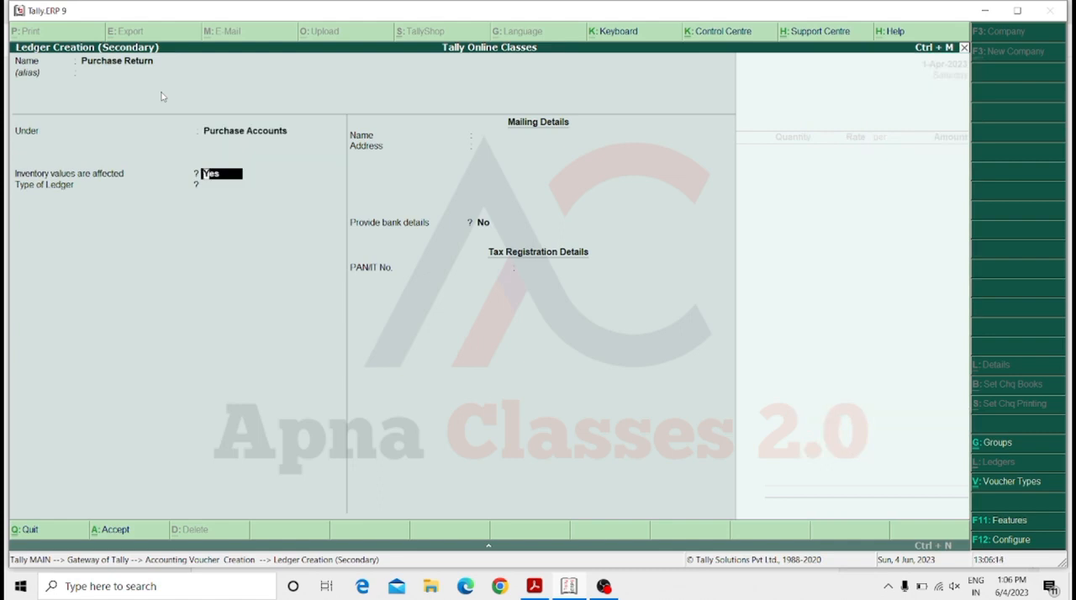
key("Return")
key("ctrl+a")
key("Return")
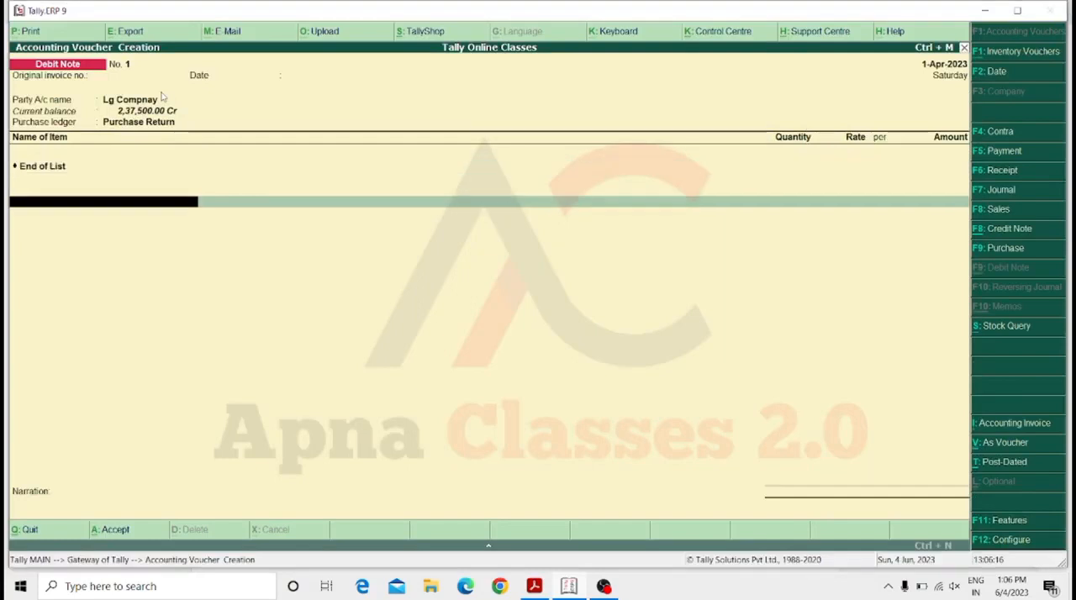
key("BackSpace")
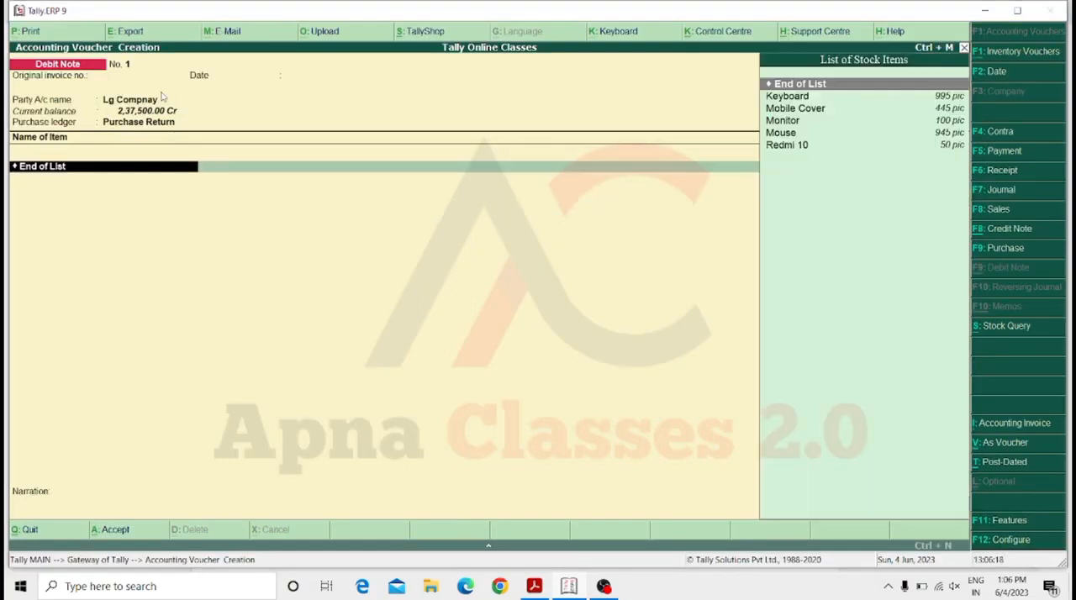
key("Down")
key("Return")
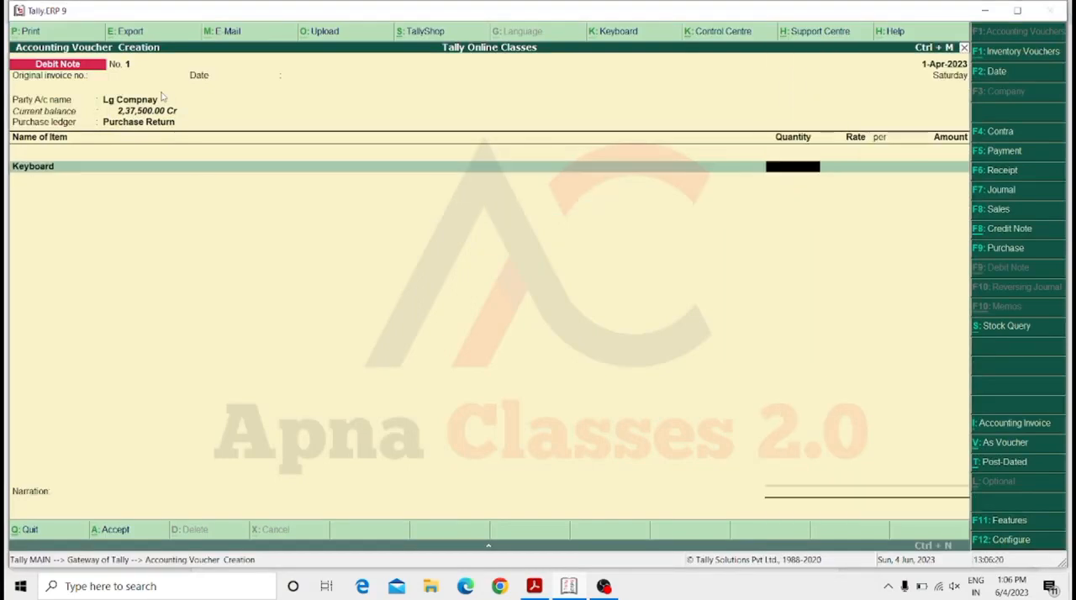
type("5")
key("BackSpace")
key("BackSpace")
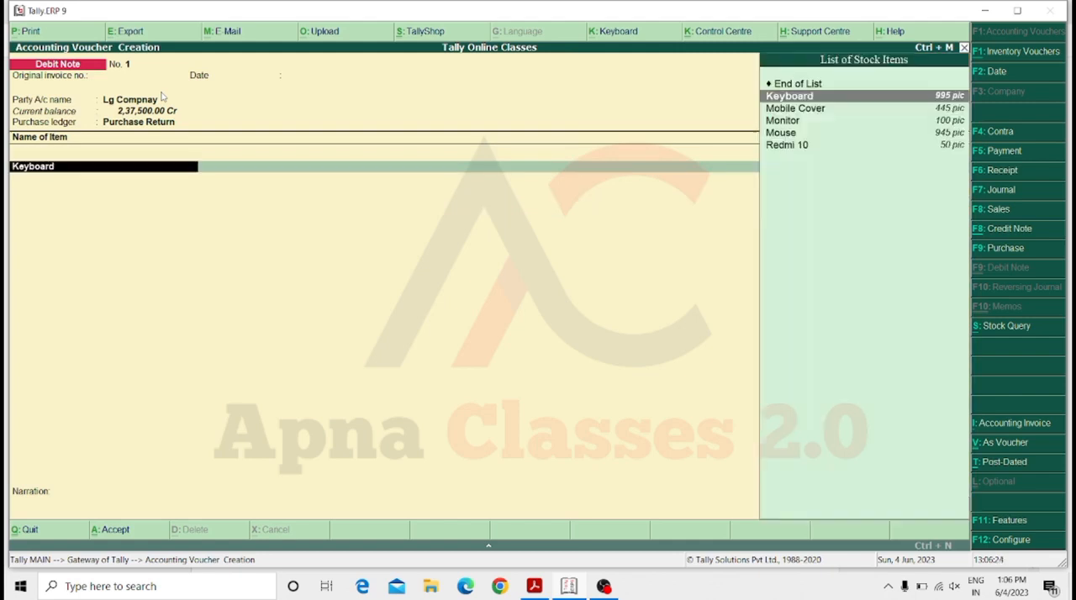
Add 2 pic of Mobile Cover at a rate of 75 to the debit note and save it without a narration.
key("Down")
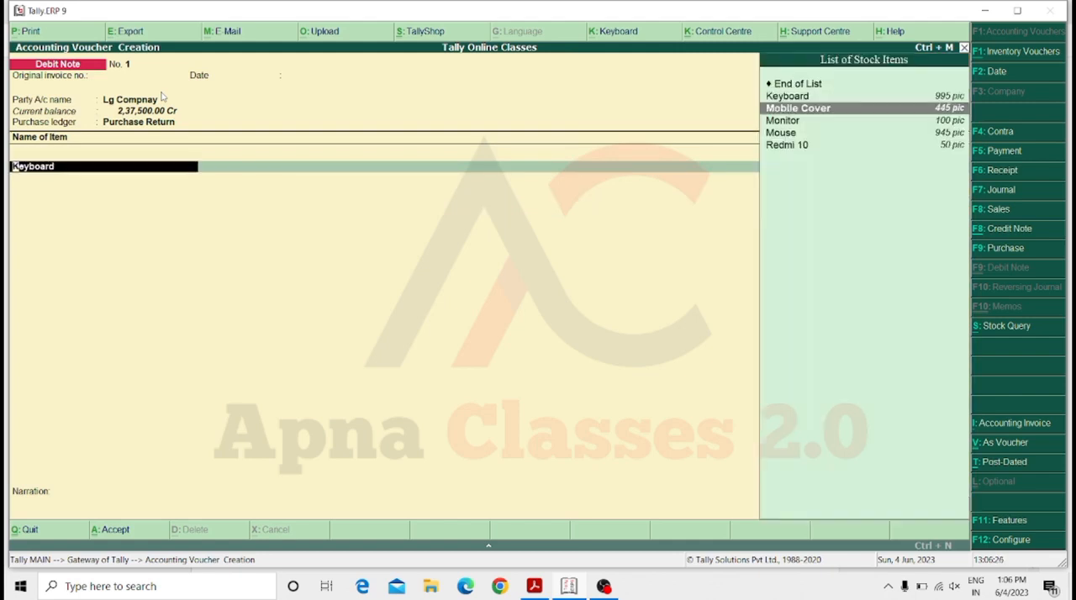
key("Return")
type("2")
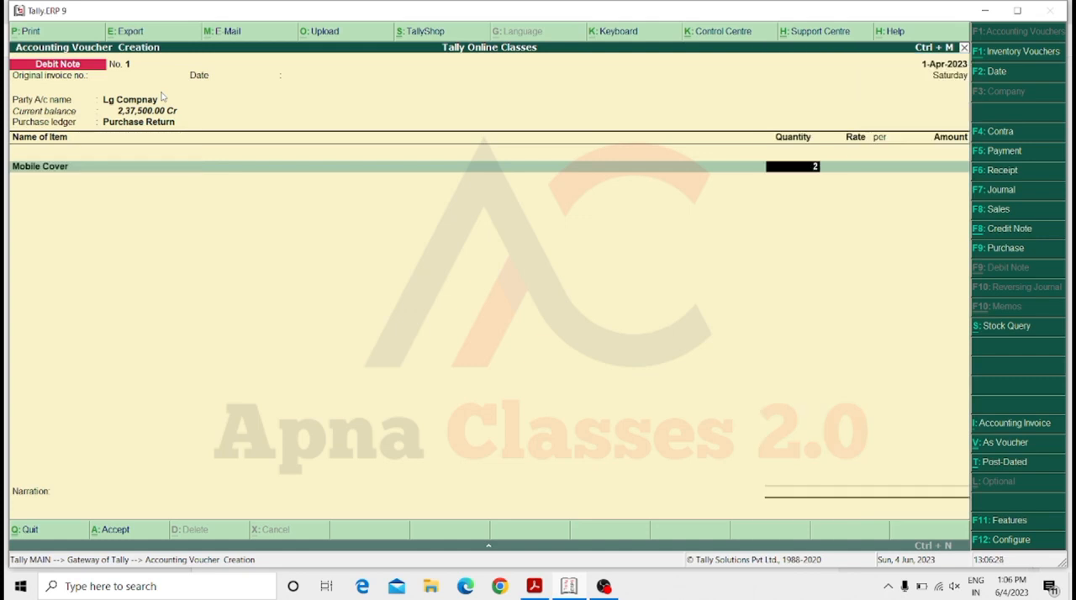
key("Return")
key("Return")
key("Return")
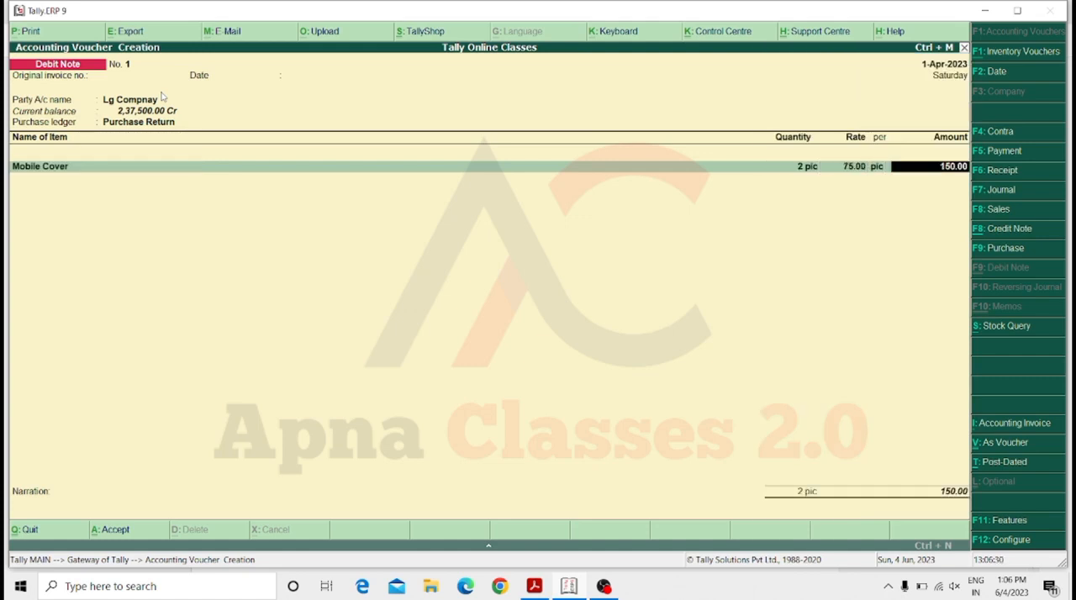
key("Return")
key("Return")
key("Return")
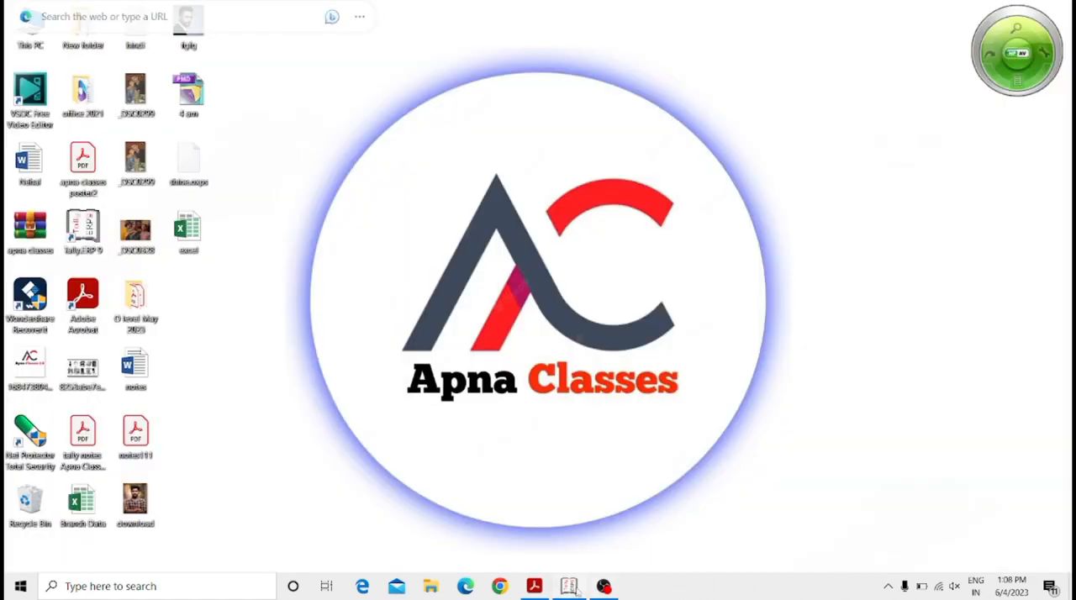
Switch back to Tally.ERP 9 and display the Day Book.
left_click(574, 588)
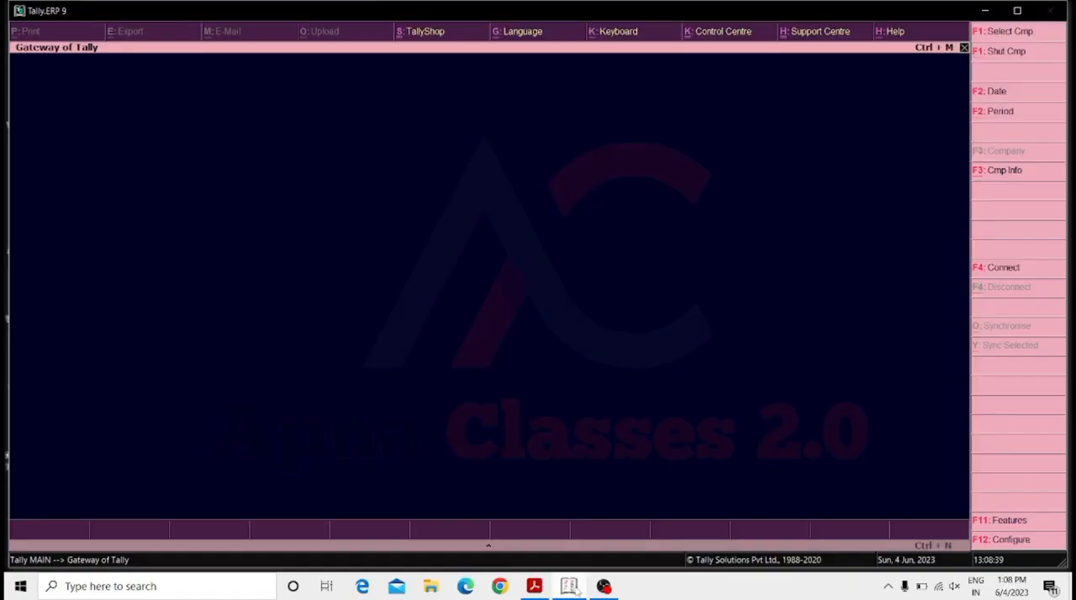
key("Up")
key("Up")
key("Return")
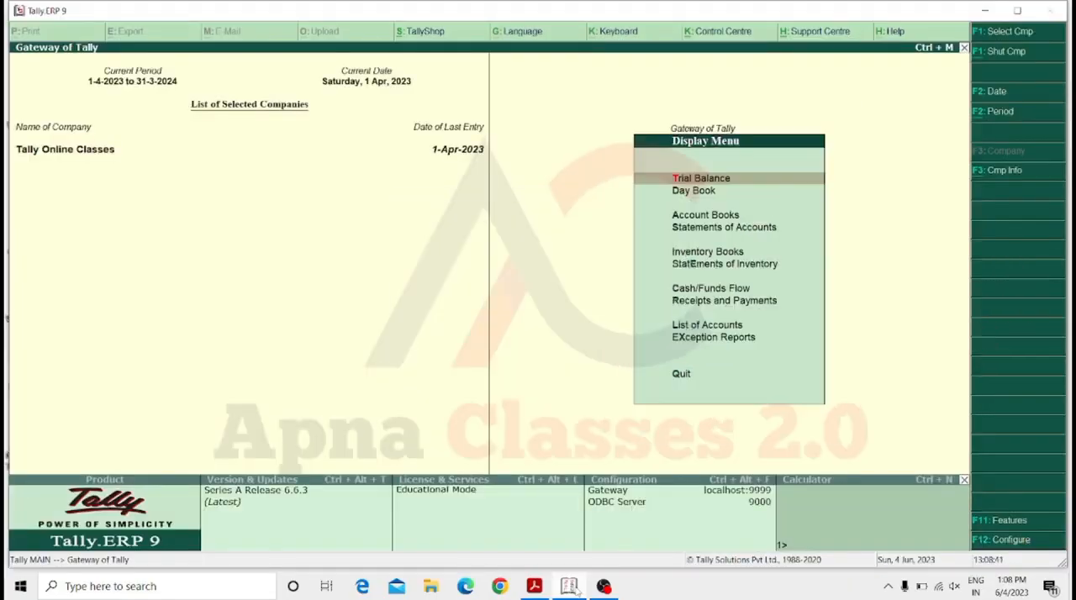
key("Down")
key("Return")
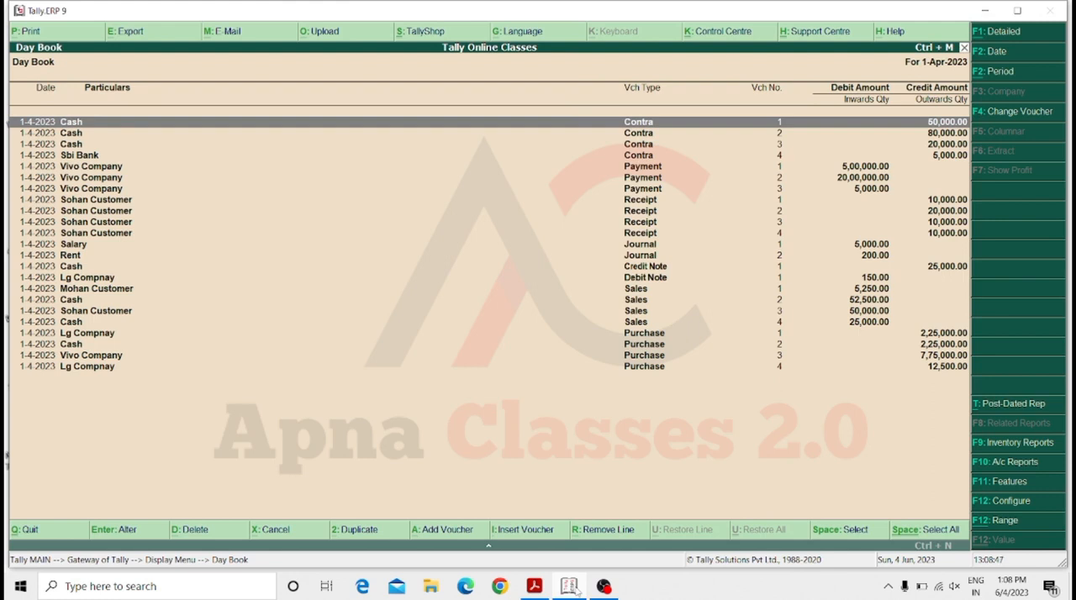
Open the Cash sales voucher no. 4 from the Day Book.
key("Down")
key("Down")
key("Down")
key("Down")
key("Down")
key("Down")
key("Down")
key("Down")
key("Down")
key("Down")
key("Down")
key("Down")
key("Down")
key("Down")
key("Down")
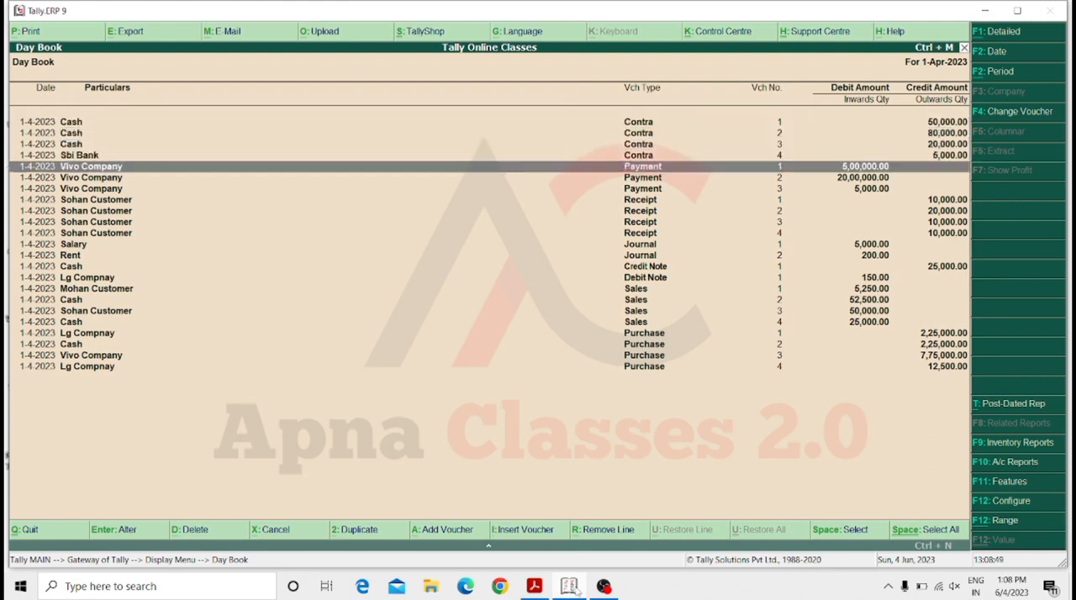
key("Down")
key("Down")
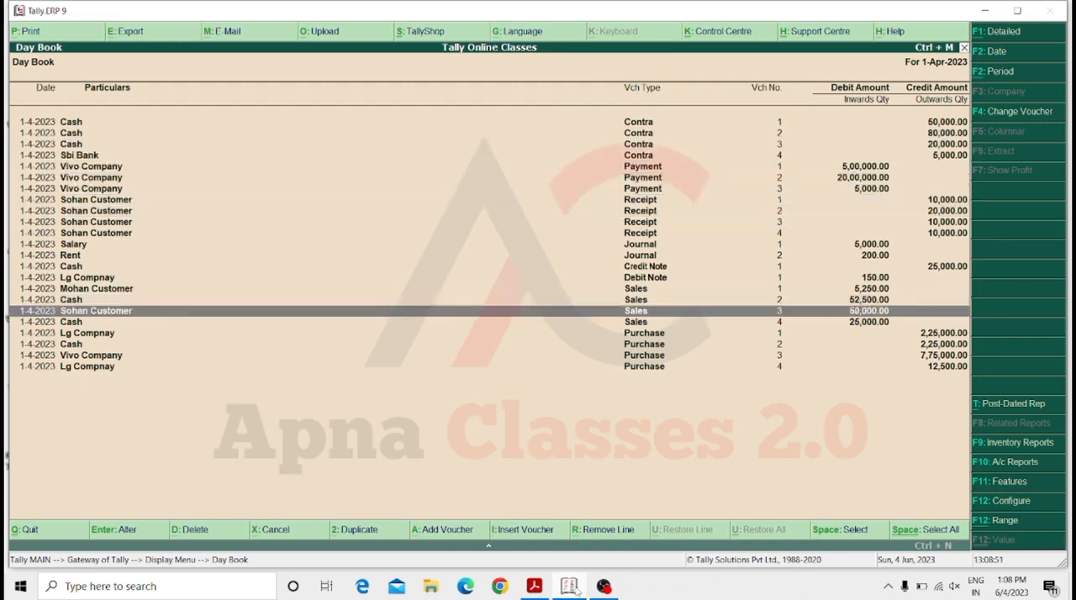
key("Down")
key("Return")
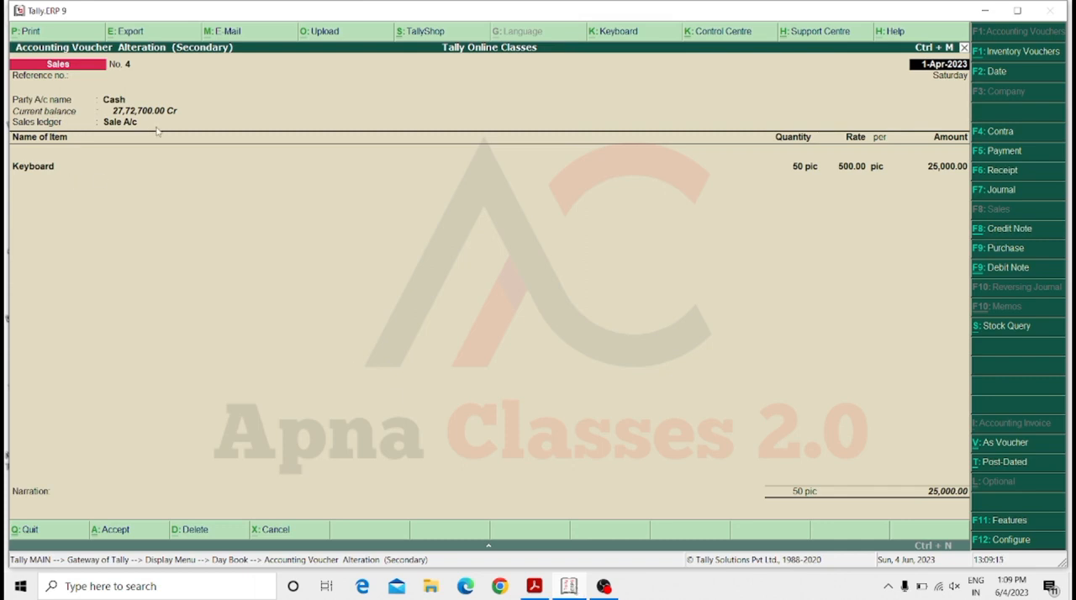
Start exporting the sales voucher, decline the preset settings to edit them, and keep Default (All Languages) as the language.
key("XF86MonBrightnessUp")
left_click(130, 32)
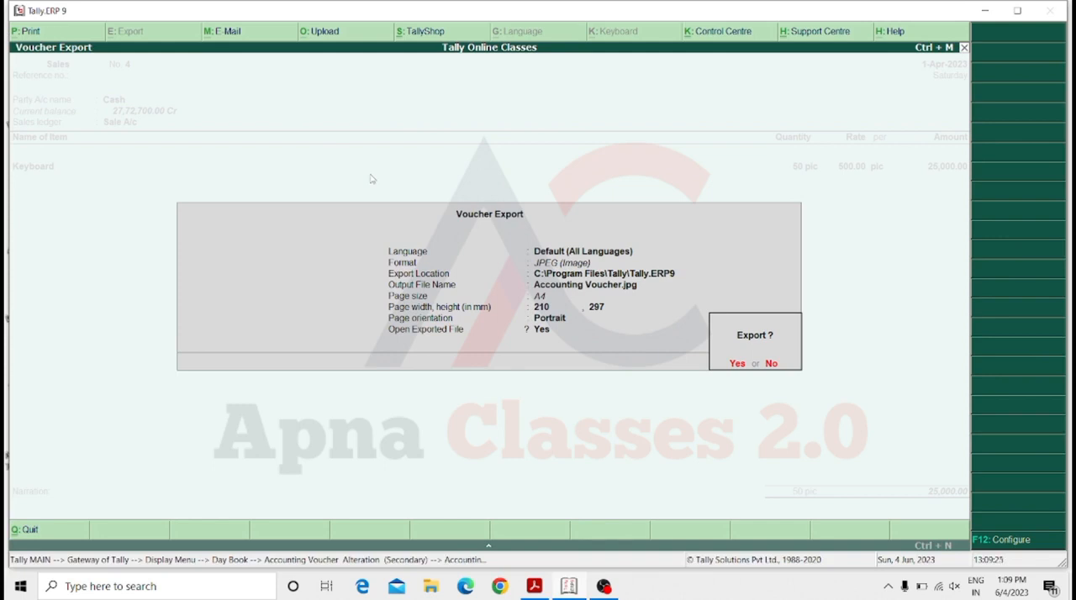
key("n")
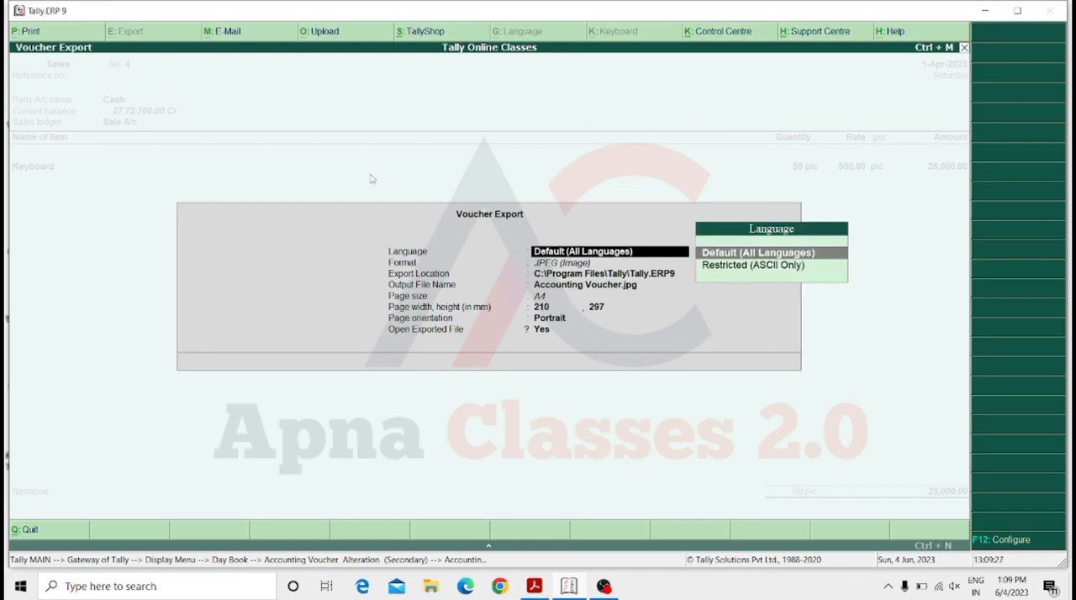
key("Return")
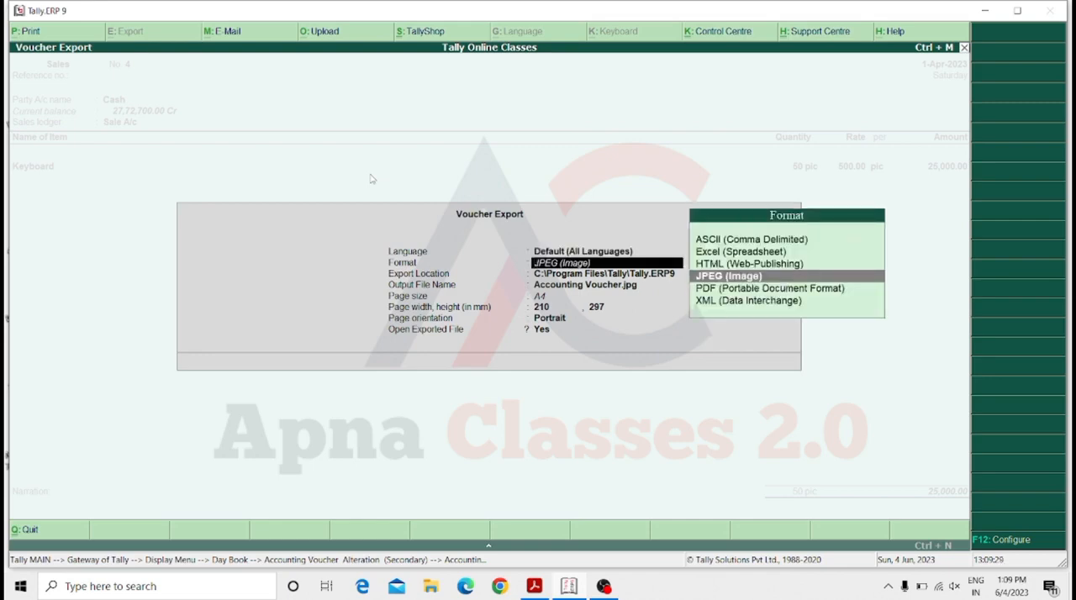
Set the voucher's export format to PDF (Portable Document Format).
key("Up")
key("Up")
key("Up")
key("Down")
key("Down")
key("Down")
key("Up")
key("Down")
key("Down")
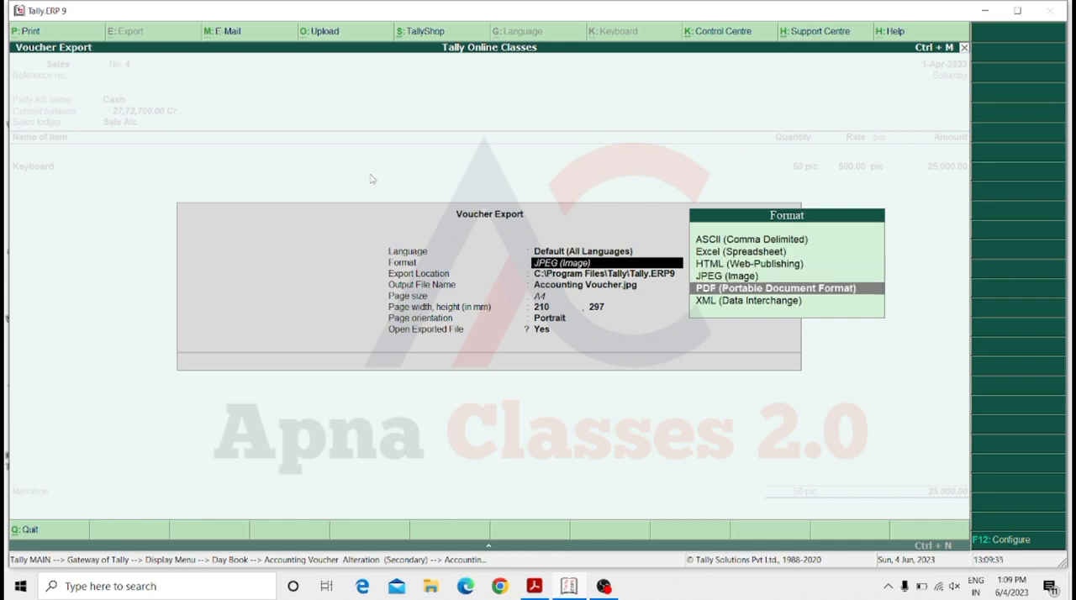
key("Up")
key("Up")
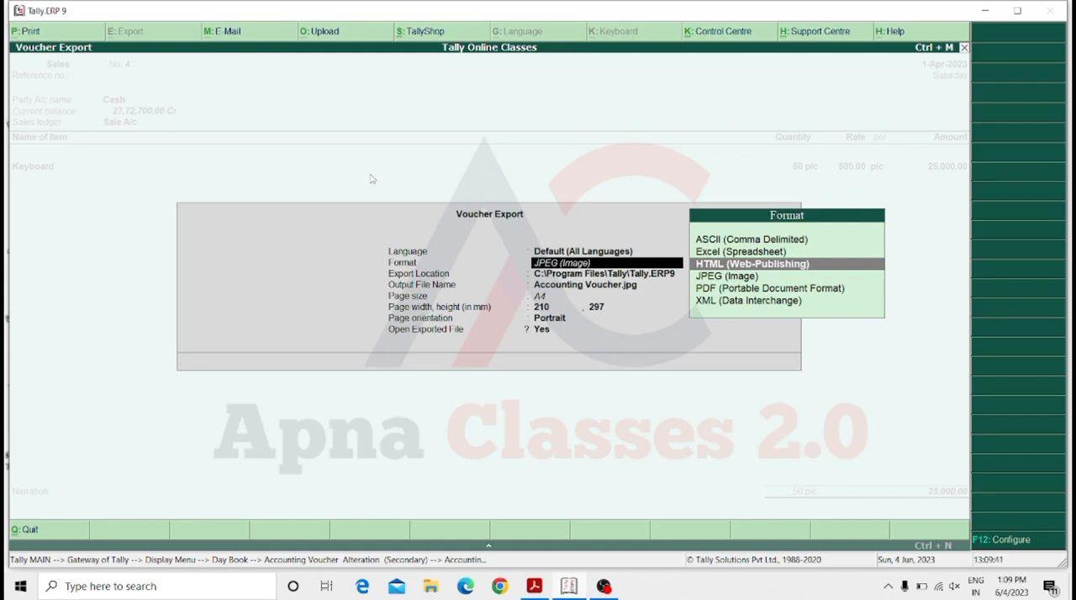
key("Down")
key("Down")
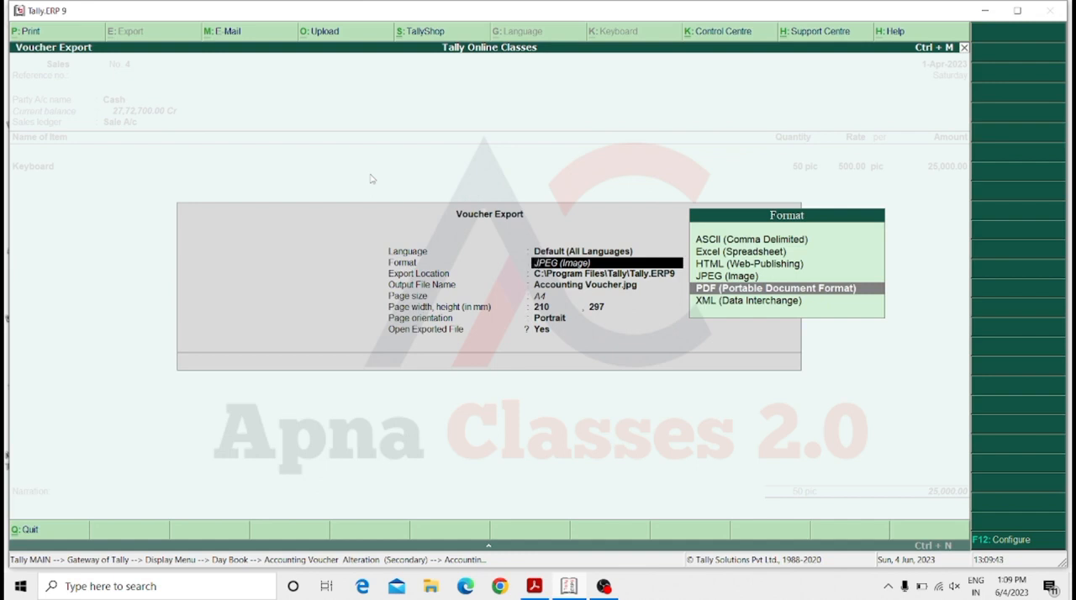
key("Return")
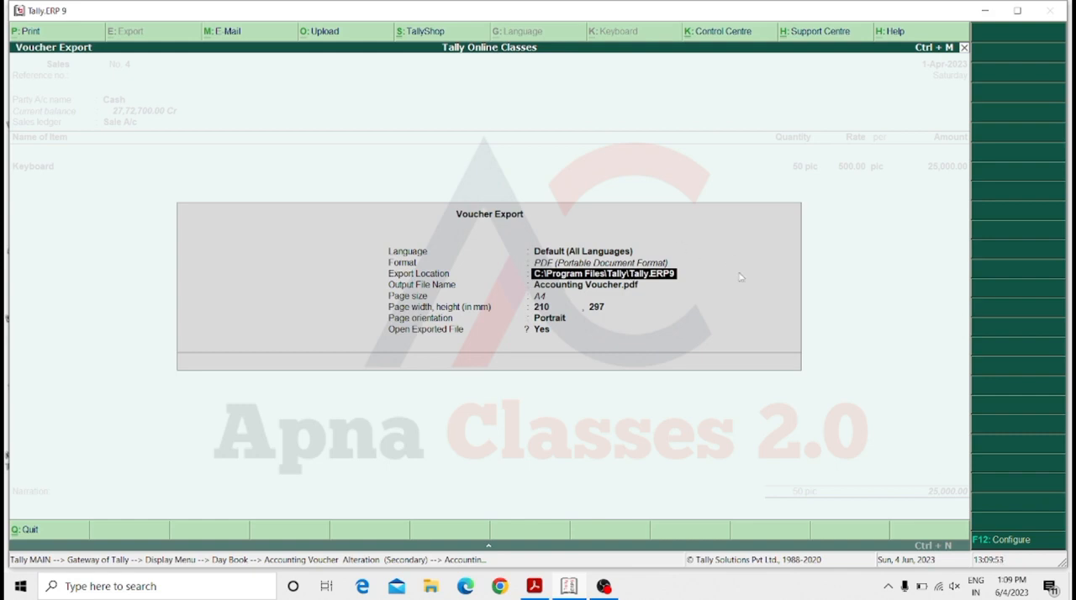
Name the output file Apna classes, keep the export location and A4 portrait page, and export it, overwriting the existing PDF.
key("Return")
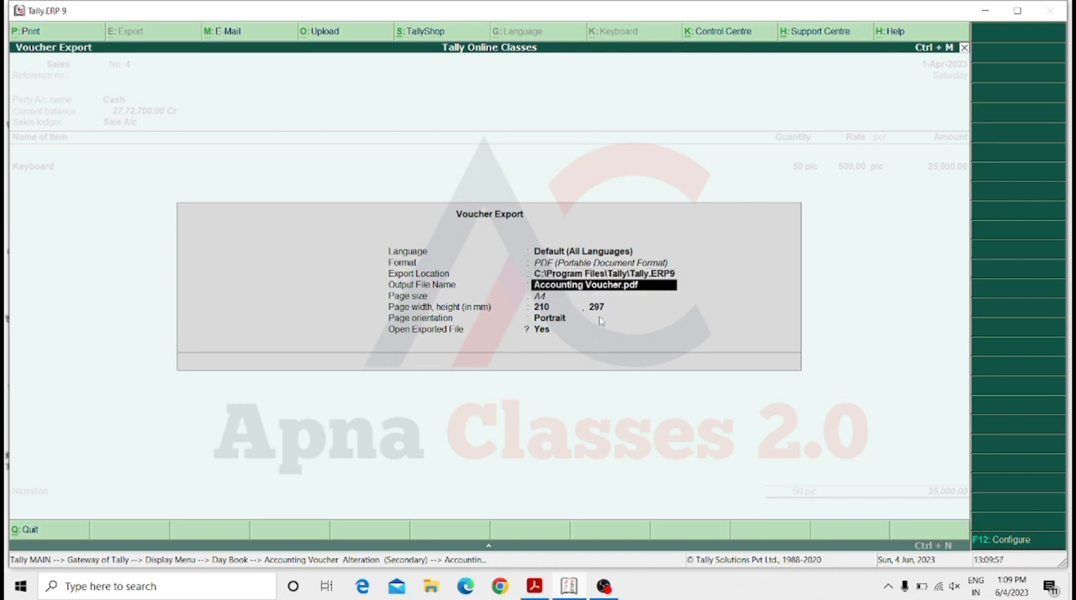
type("A")
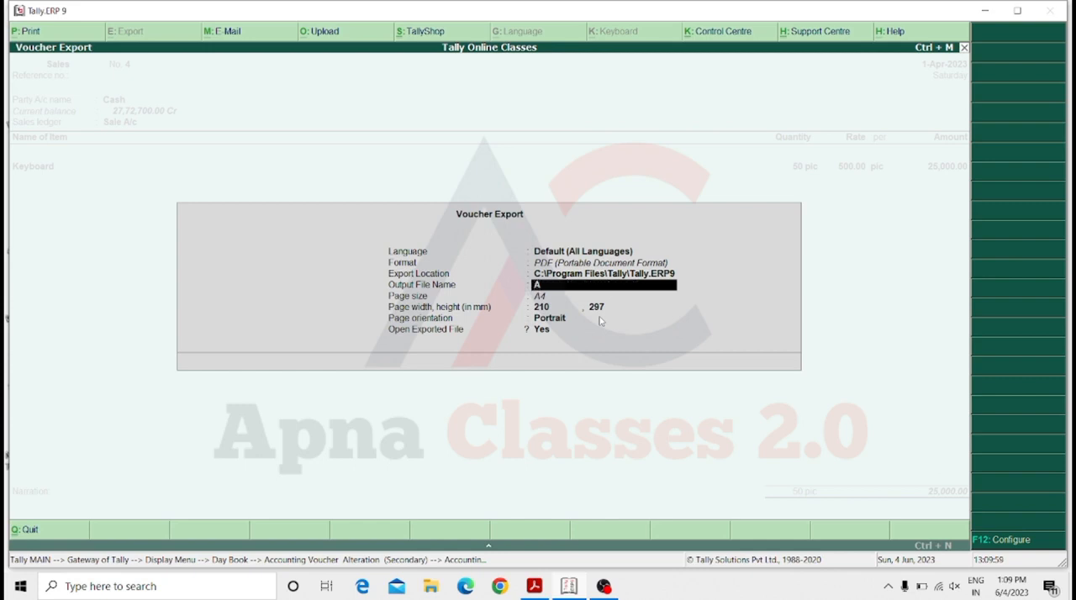
type("pna classes")
key("Return")
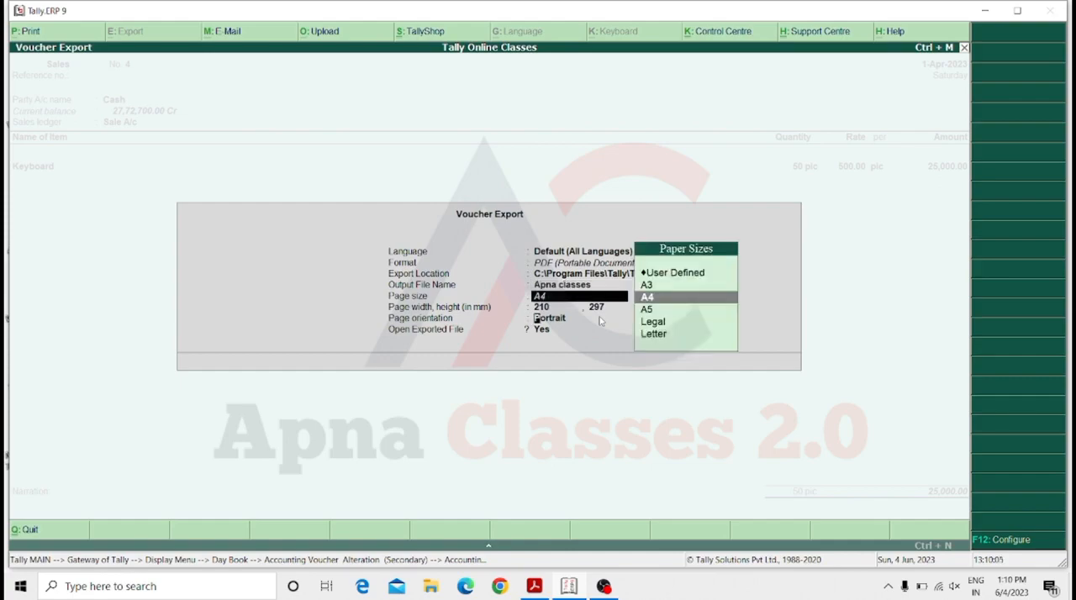
key("Return")
key("Return")
key("Return")
key("Return")
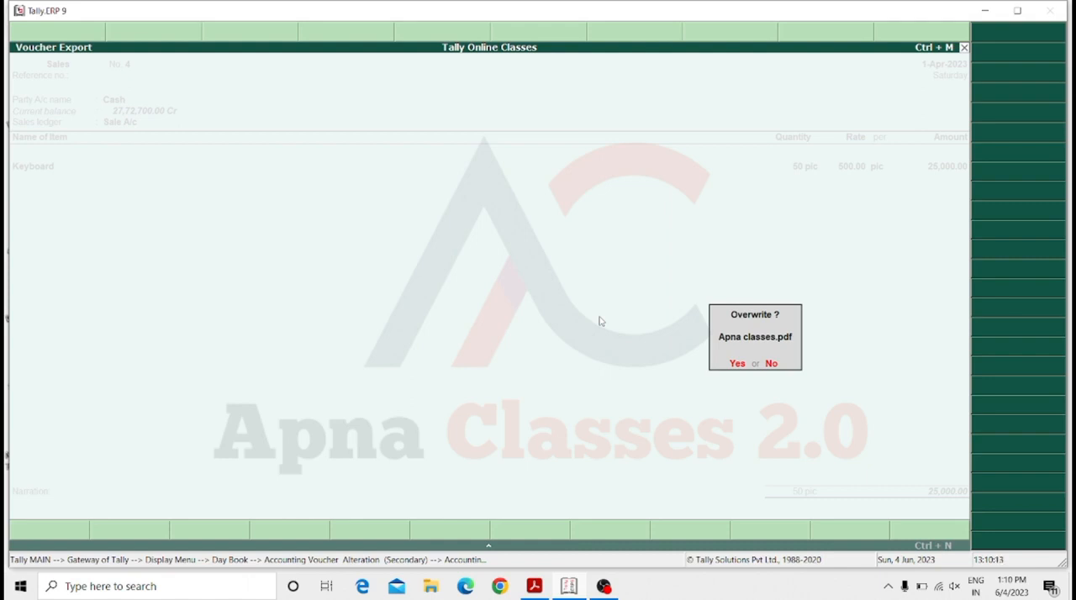
key("Return")
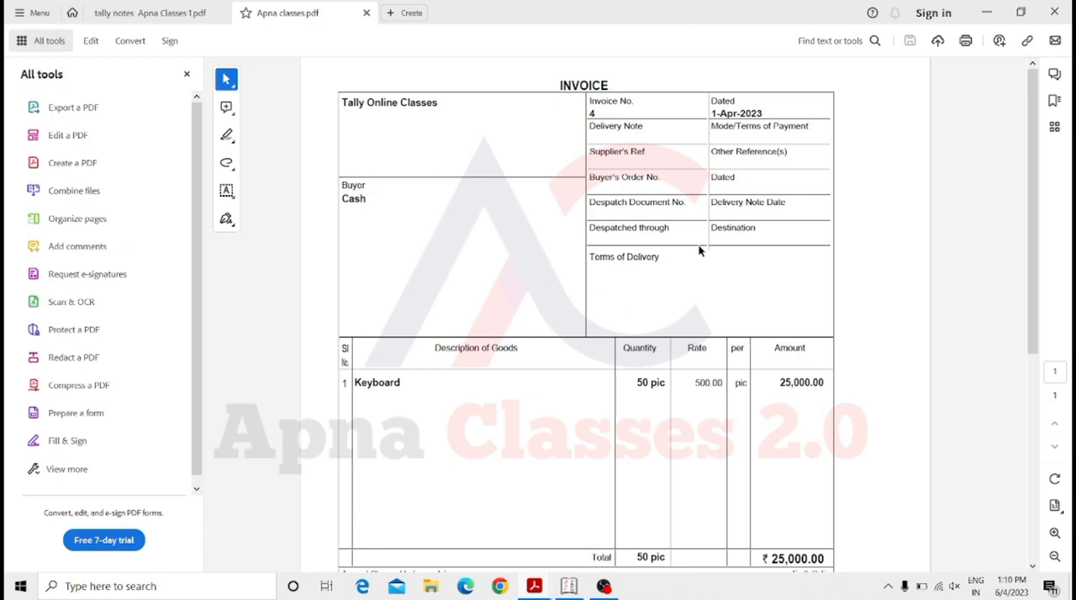
Open File Explorer and browse to the Tally.ERP9 folder in C:\Program Files (x86).
key("super+e")
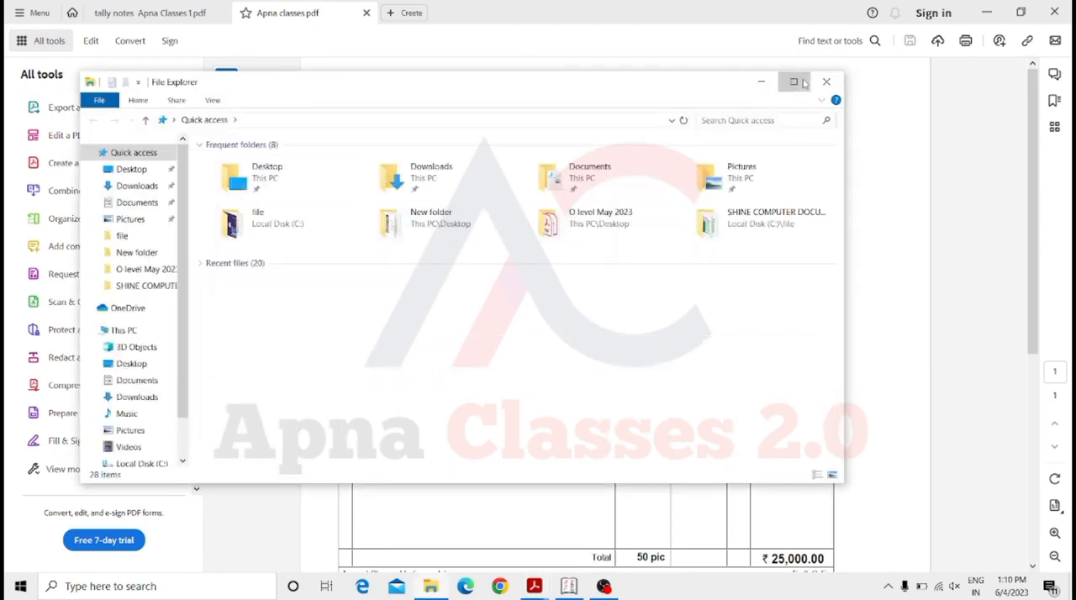
left_click(802, 83)
left_click(70, 259)
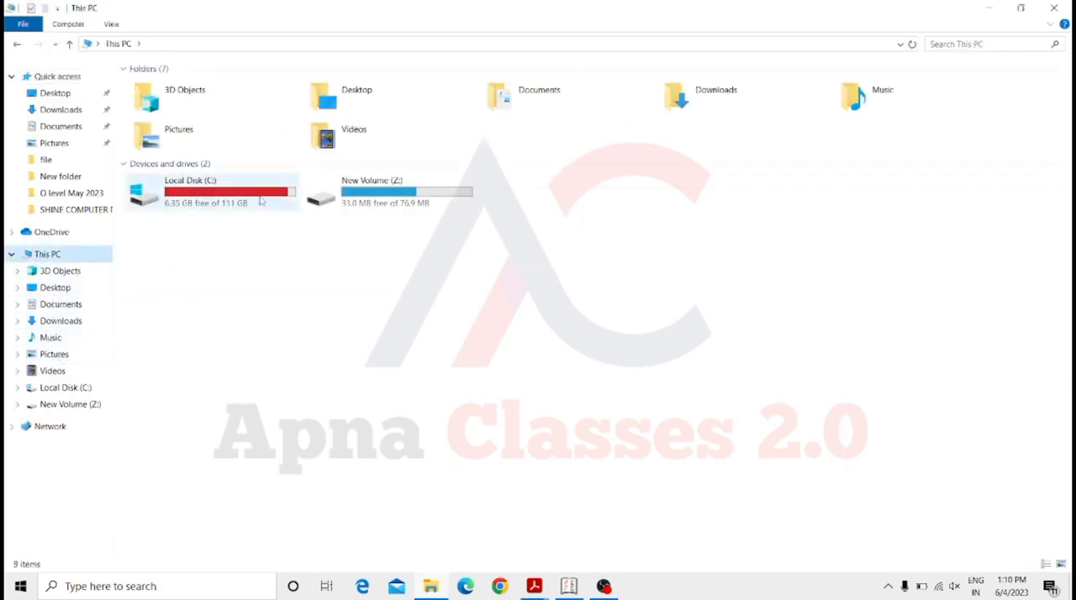
double_click(261, 200)
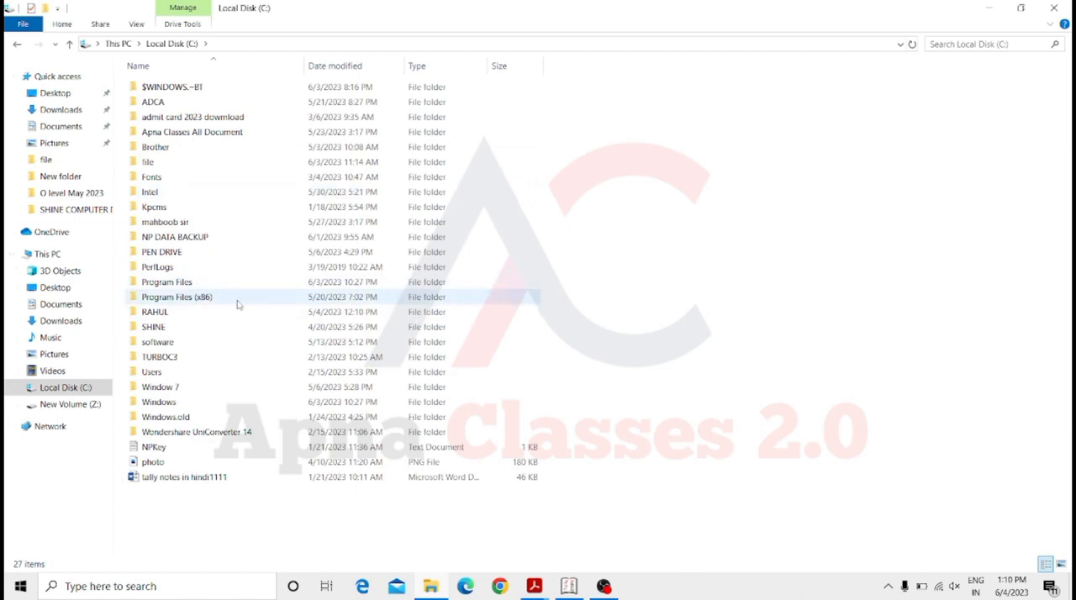
double_click(237, 301)
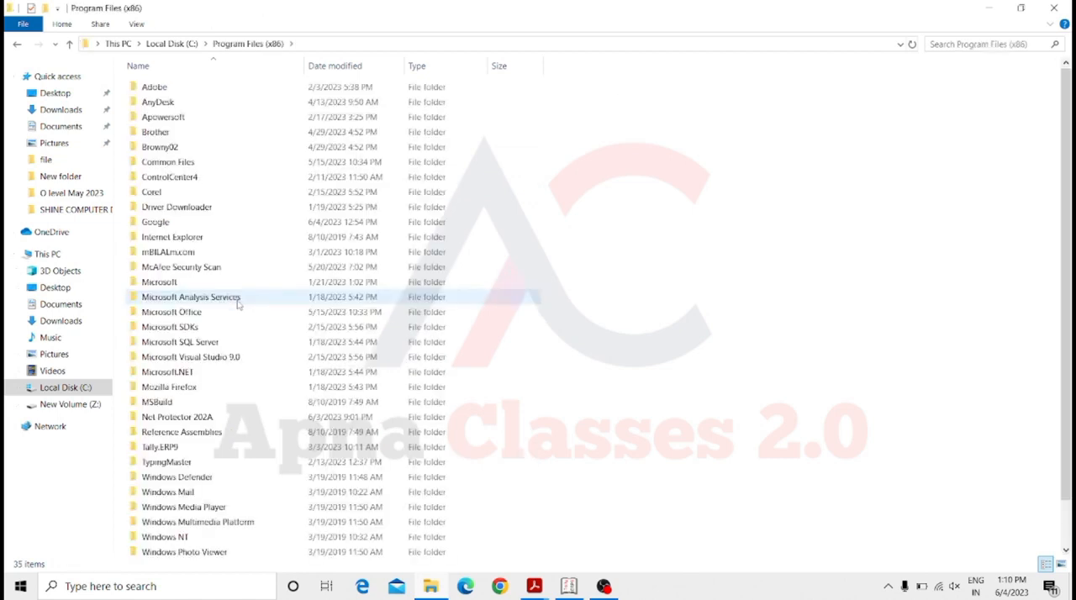
double_click(164, 447)
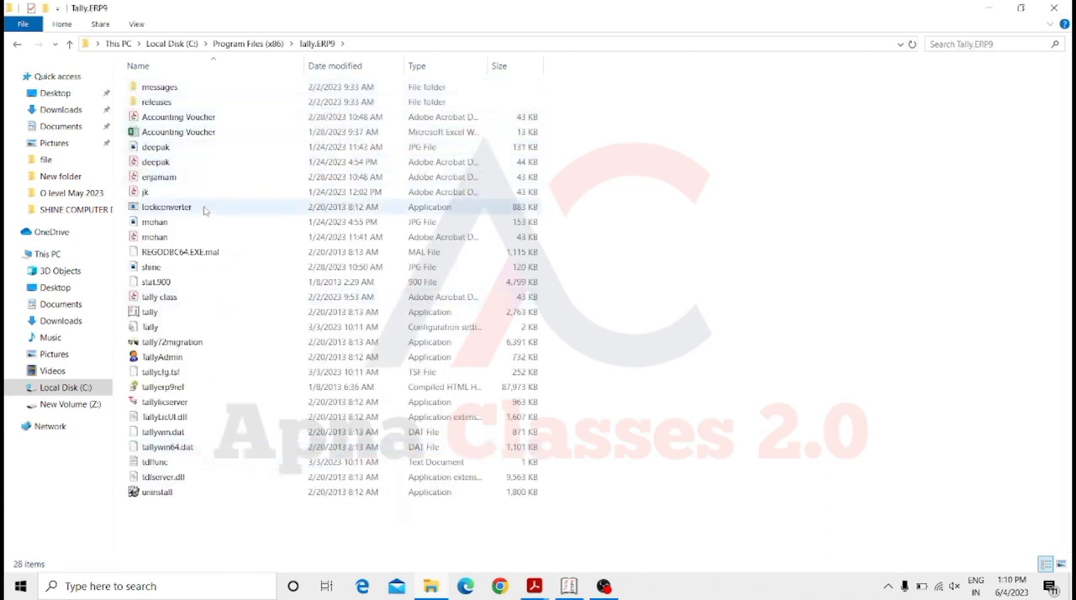
Look for the Apna classes file among the names starting with A, and return to Local Disk (C:).
left_click(233, 164)
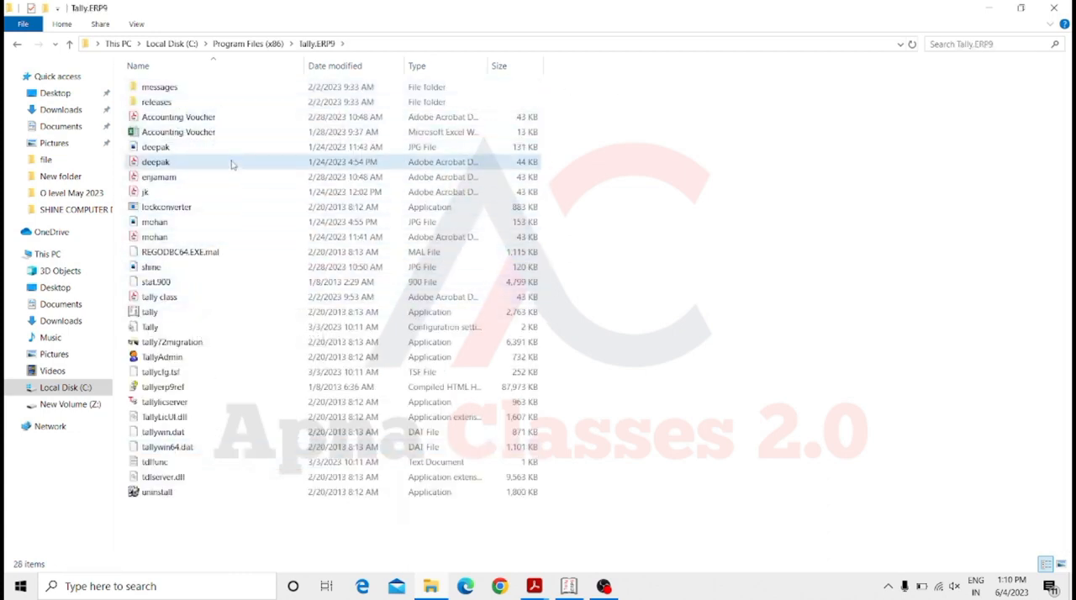
key("a")
key("a")
key("a")
key("a")
key("a")
key("a")
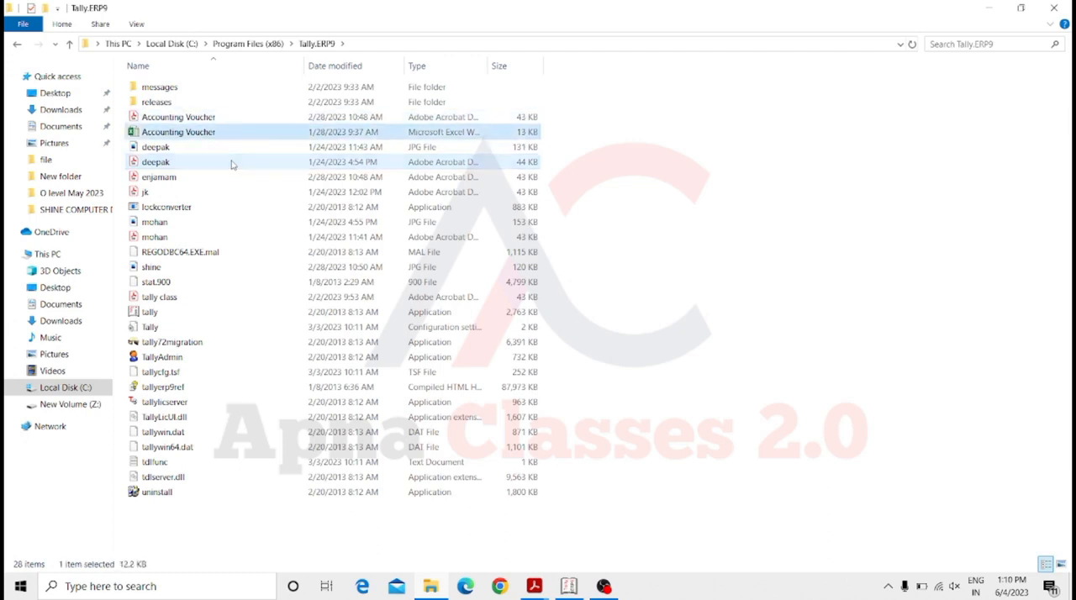
key("a")
key("a")
key("a")
key("a")
key("a")
key("a")
key("a")
key("a")
key("BackSpace")
key("BackSpace")
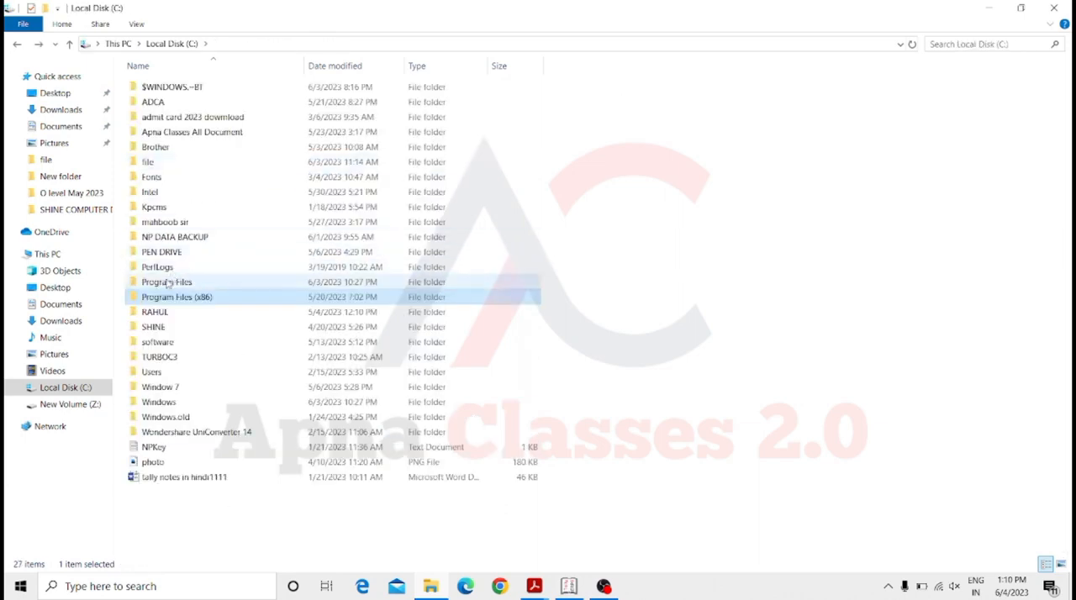
Browse to the Tally.ERP9 export folder inside C:\Program Files\Tally.
double_click(168, 283)
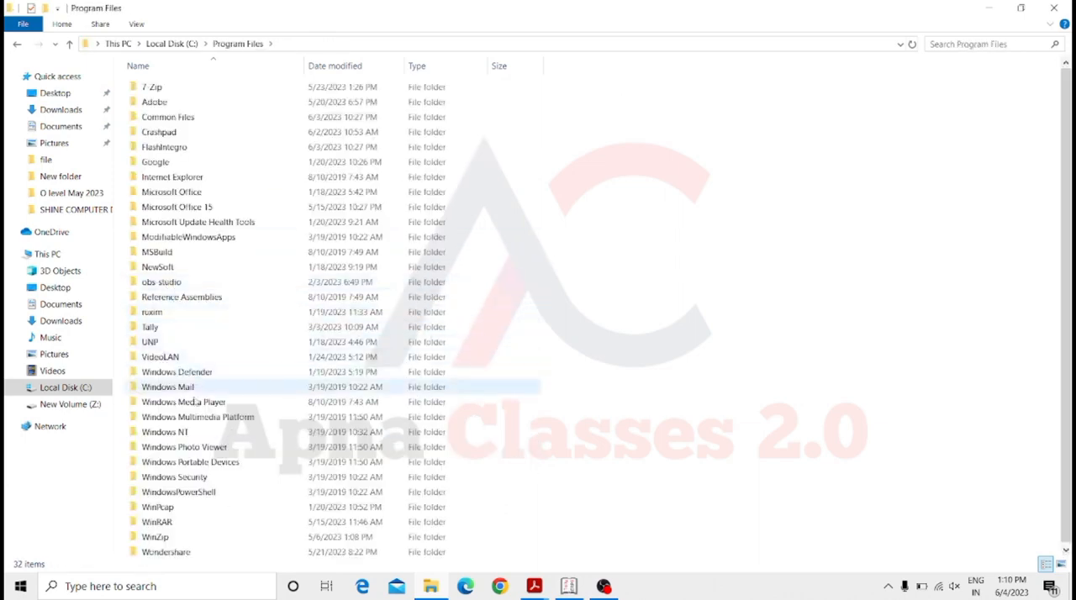
left_click(172, 329)
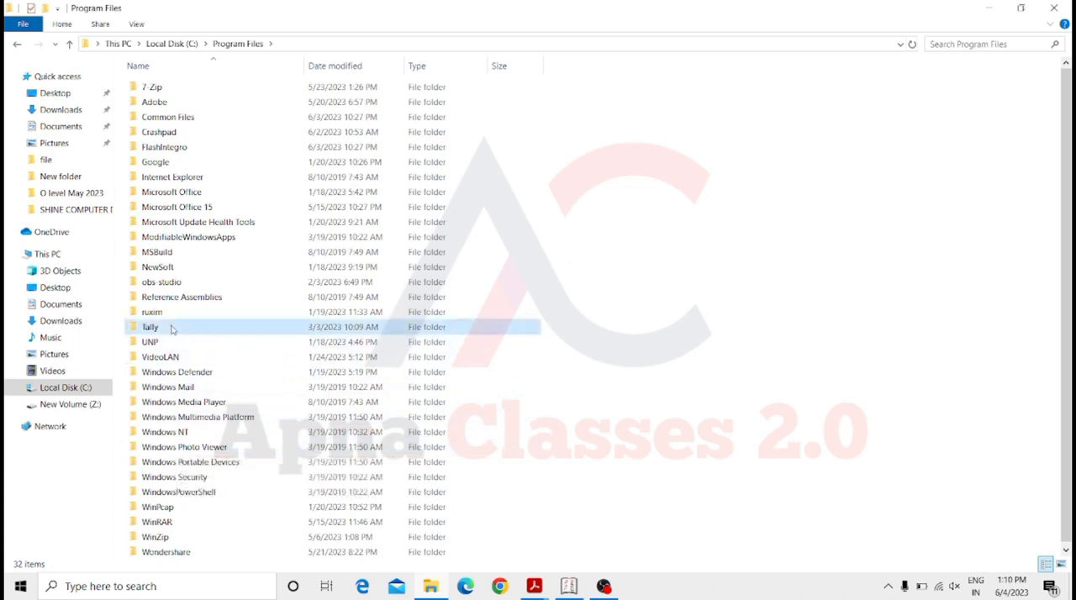
double_click(172, 329)
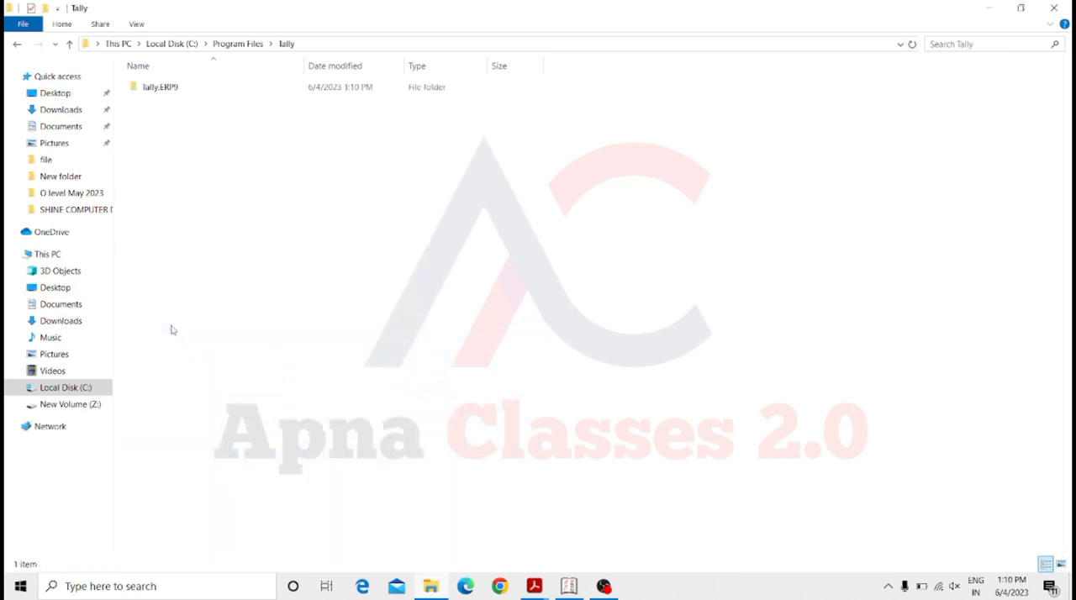
double_click(209, 93)
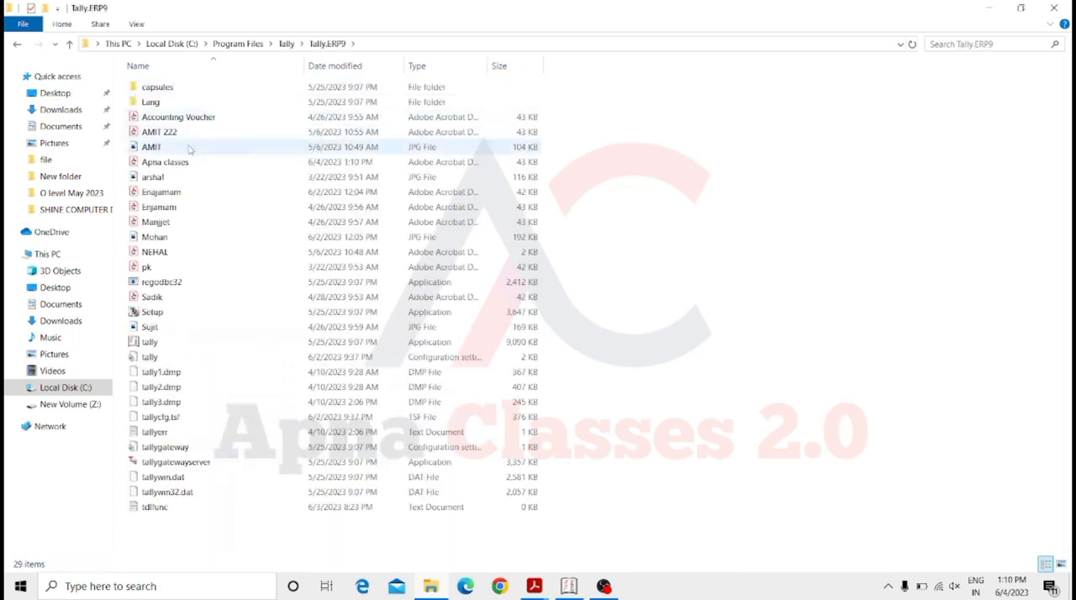
Open the exported Apna classes PDF to view the invoice, and minimize the PDF viewer.
left_click(191, 147)
key("Down")
key("Down")
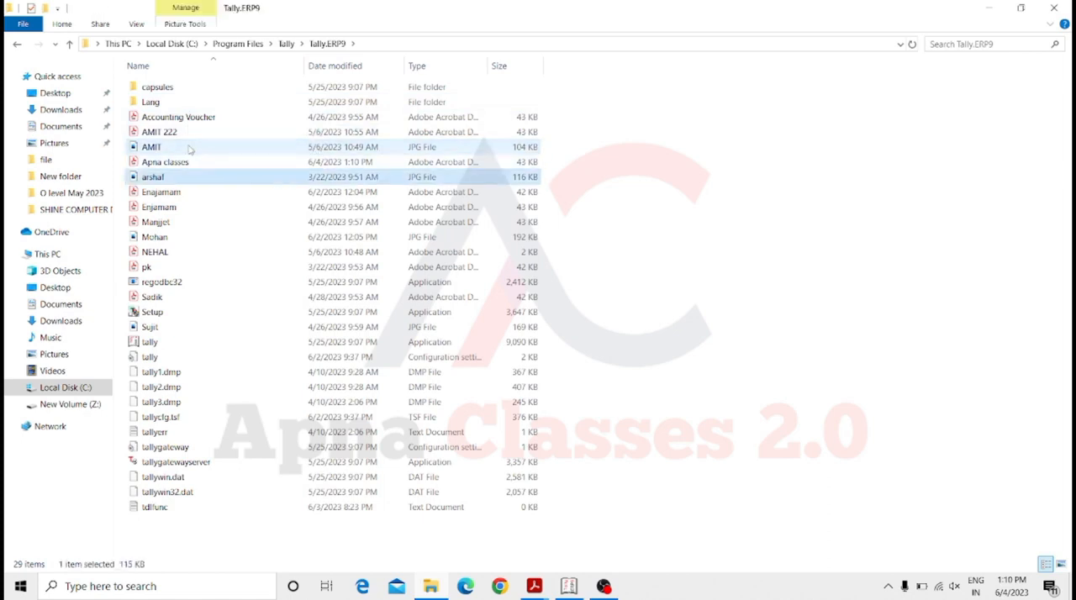
key("Up")
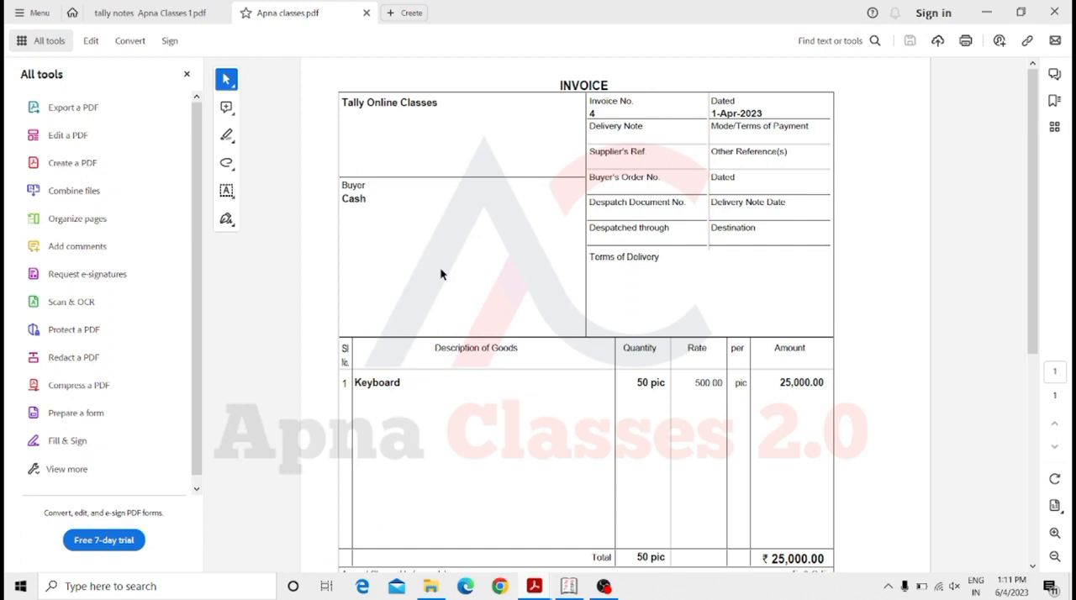
left_click(987, 12)
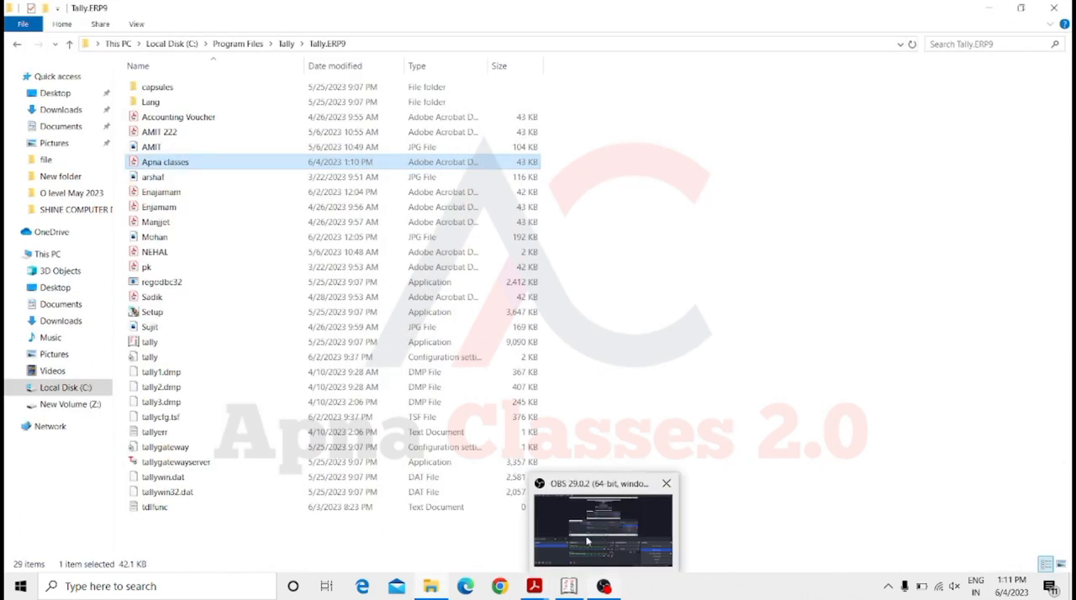
Switch back to Tally.ERP 9, start exporting the sales voucher in the default language, and set the format to JPEG (Image).
left_click(568, 586)
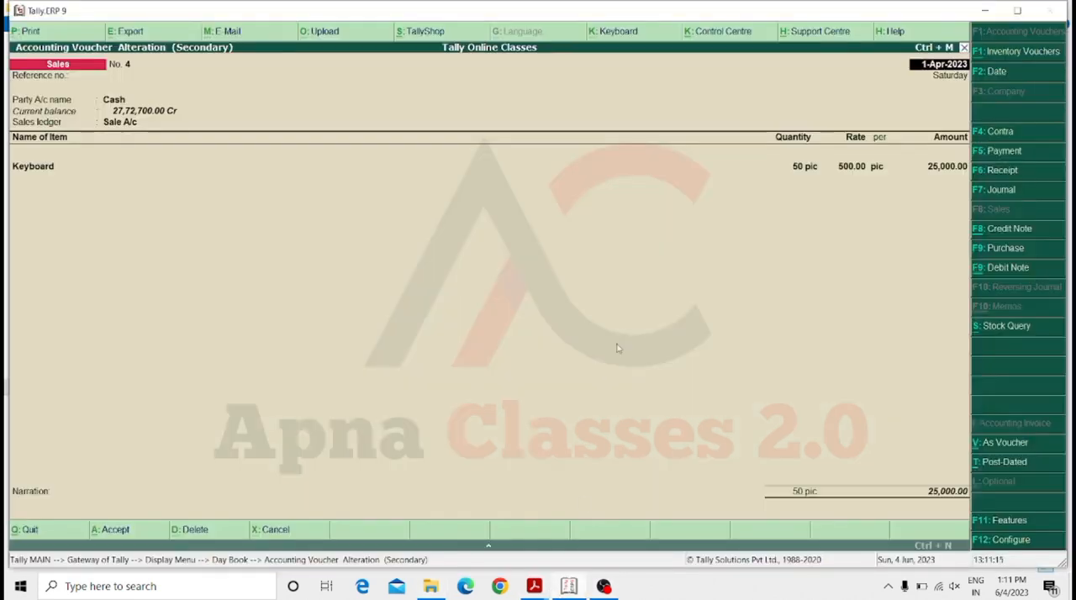
left_click(124, 32)
key("n")
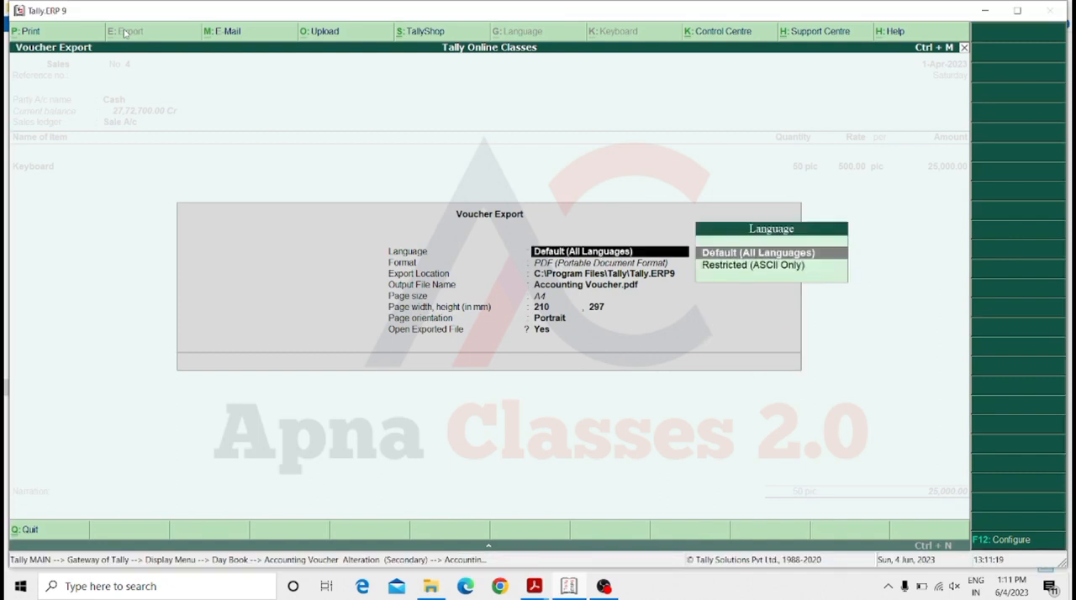
key("Return")
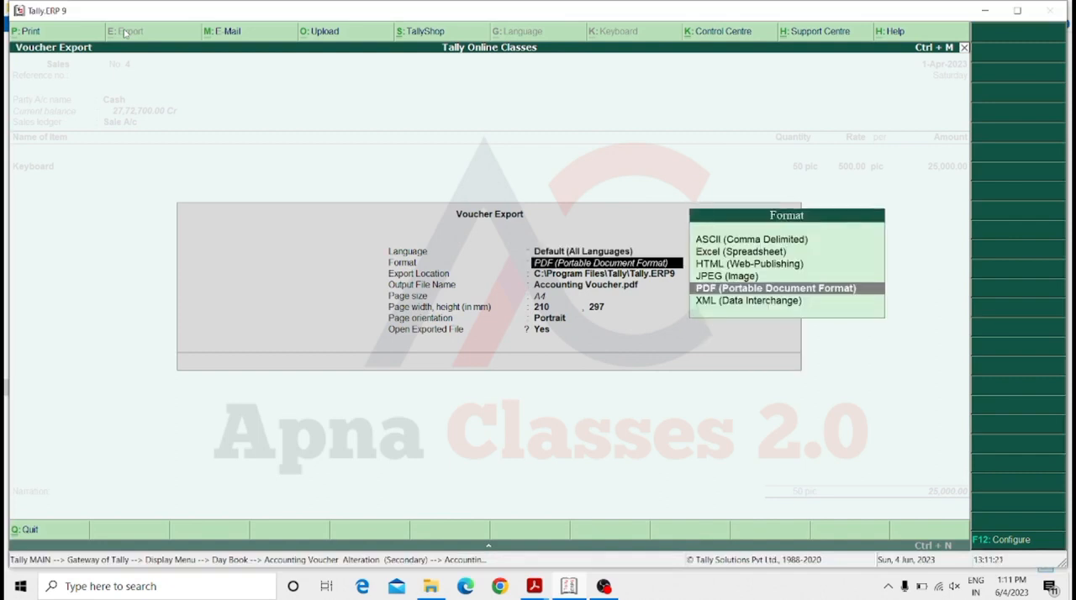
key("Up")
key("Return")
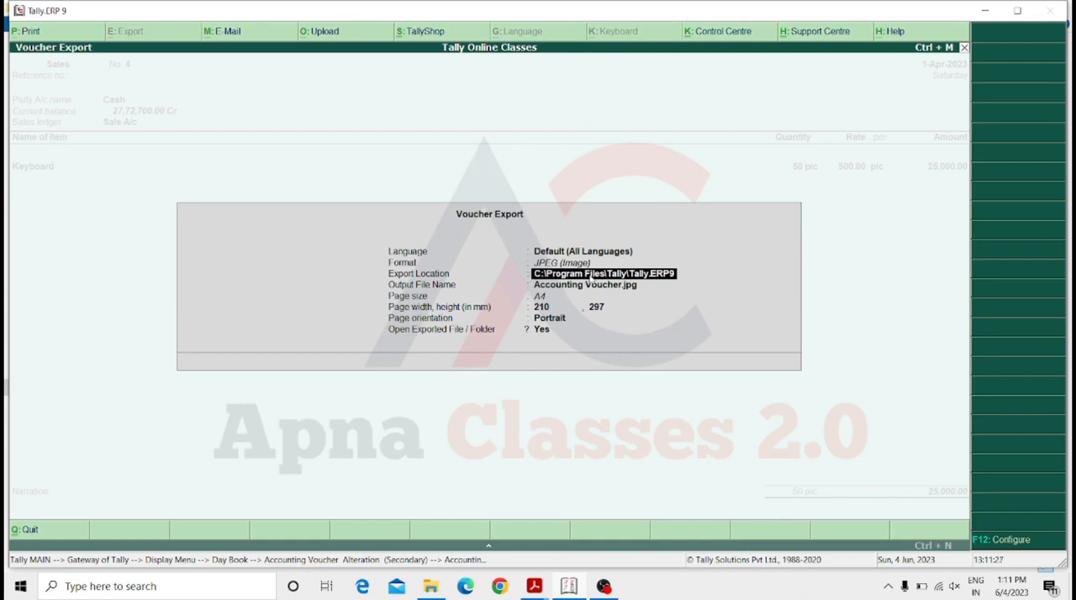
Keep the export location, name the output file with a person's first name, and export the voucher as an A4 portrait image.
key("Return")
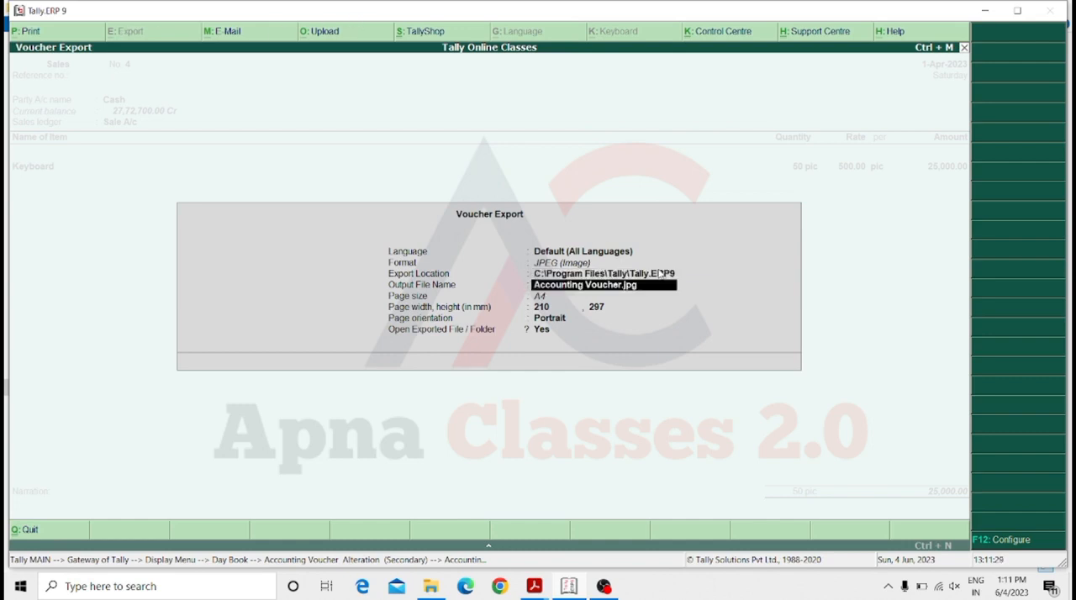
type("Salf")
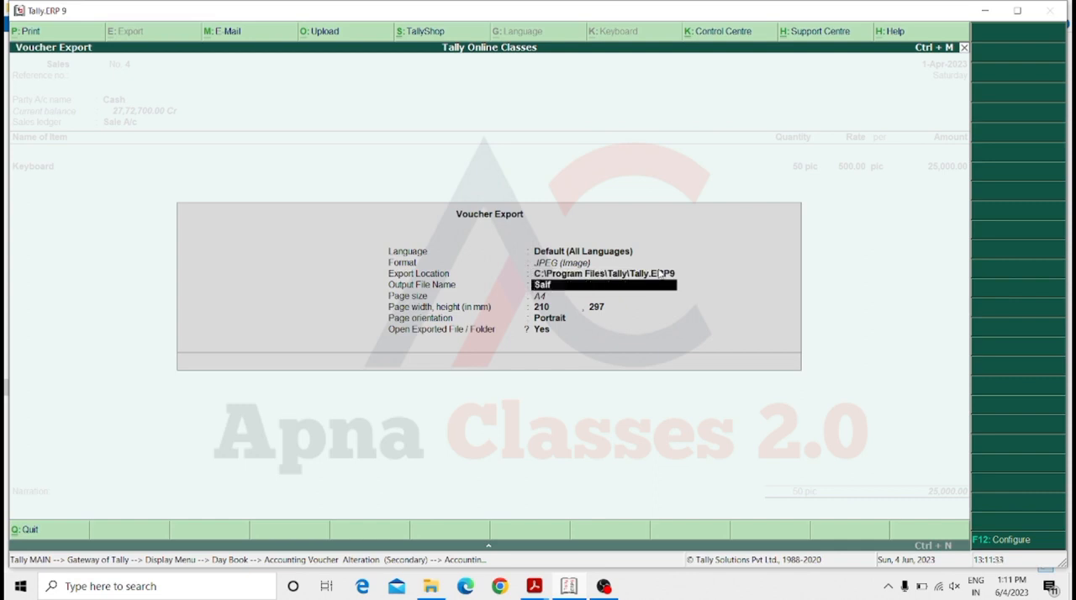
key("Return")
key("Return")
key("Return")
key("Return")
key("Return")
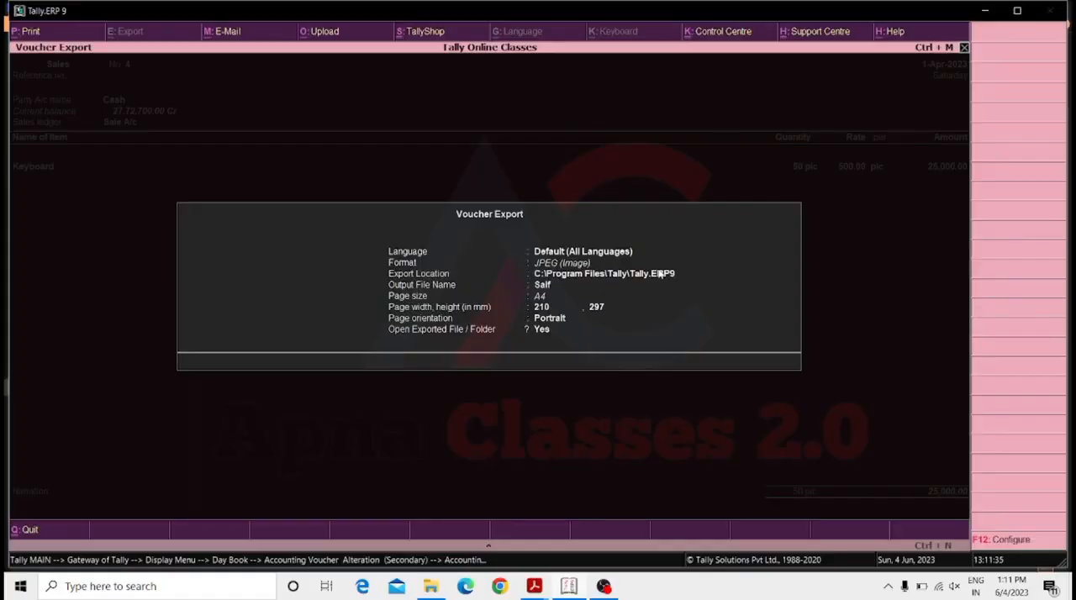
key("Return")
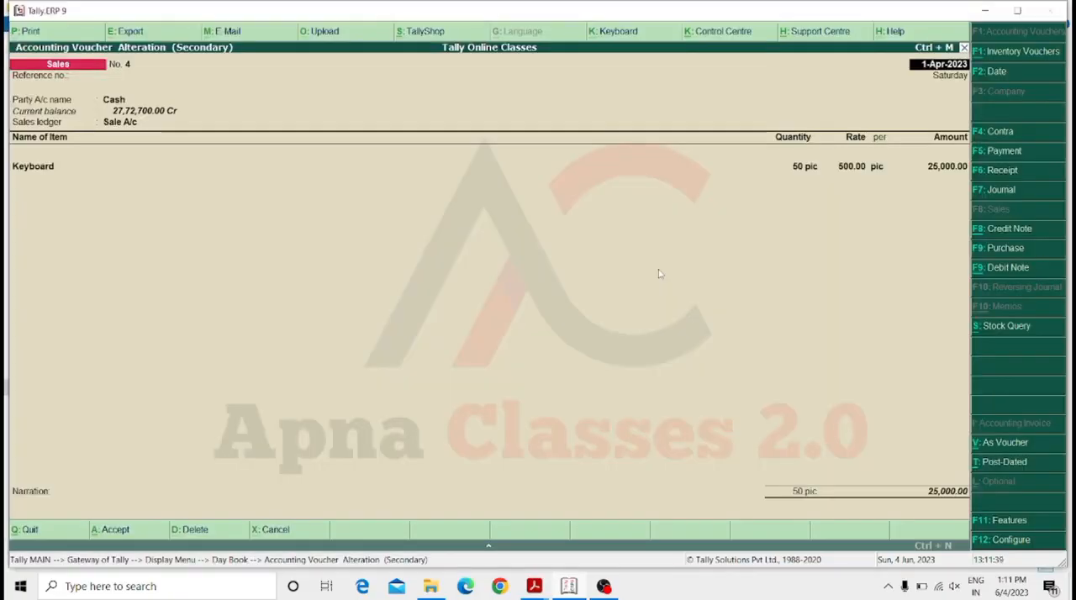
left_click(625, 308)
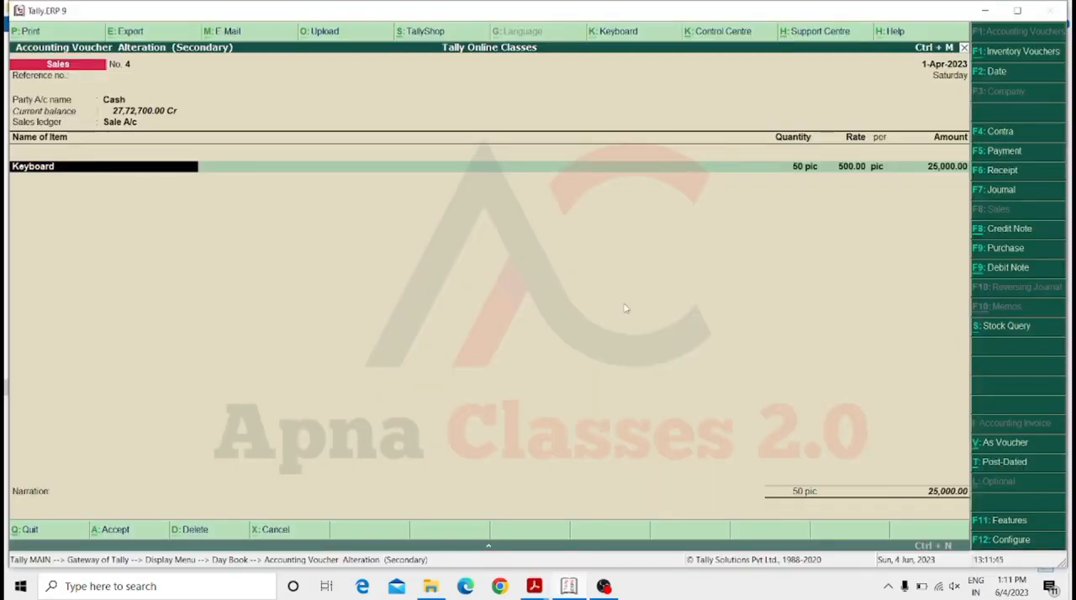
Open a new File Explorer window, browse to C:\Program Files\Tally\Tally.ERP9, and look for the exported JPG among the names starting with S.
key("super+e")
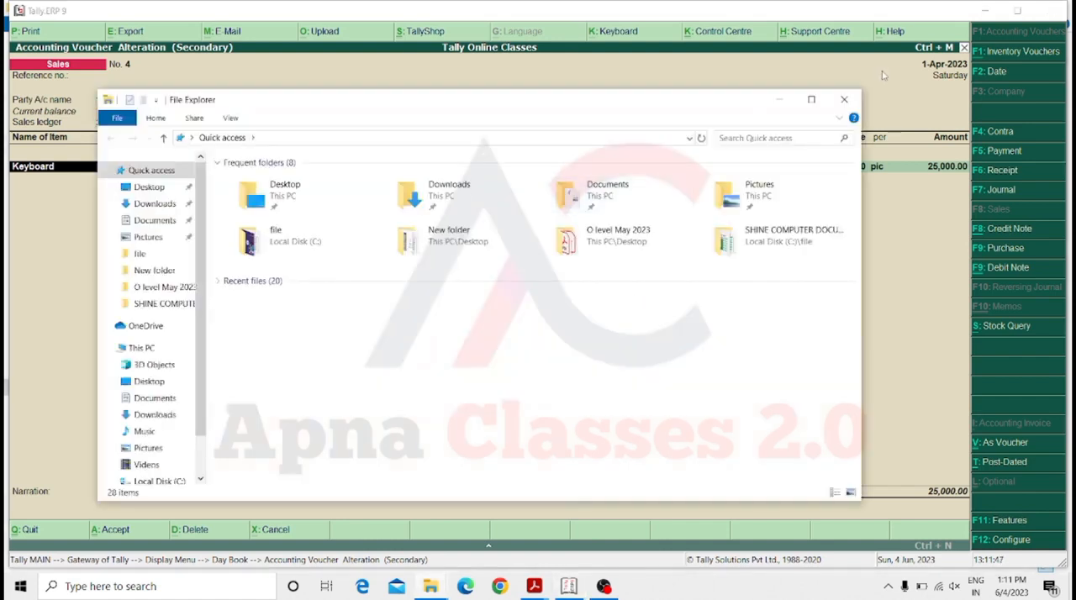
left_click(811, 99)
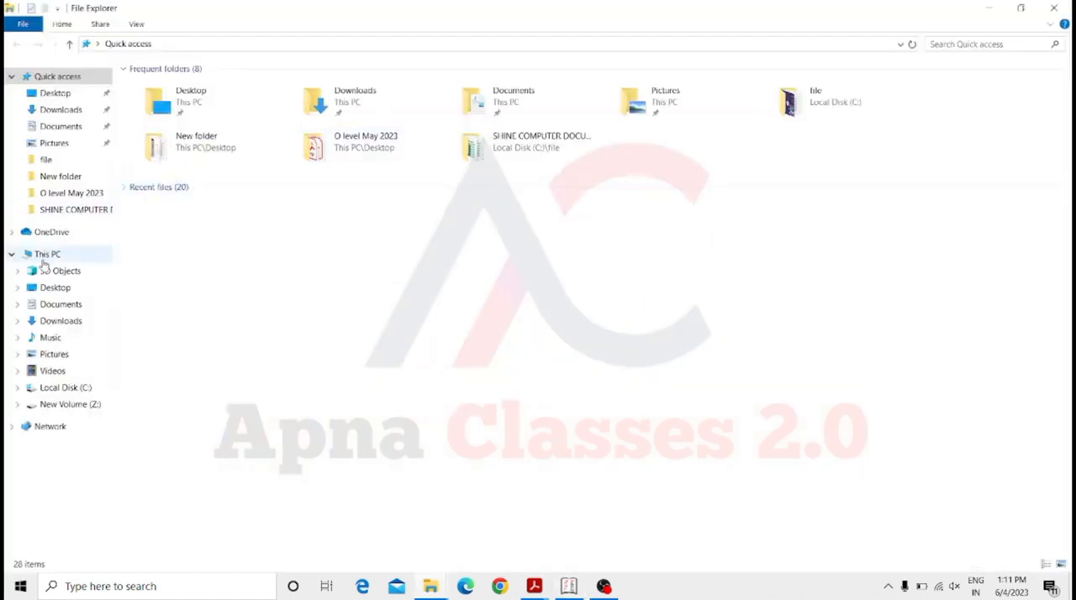
left_click(44, 259)
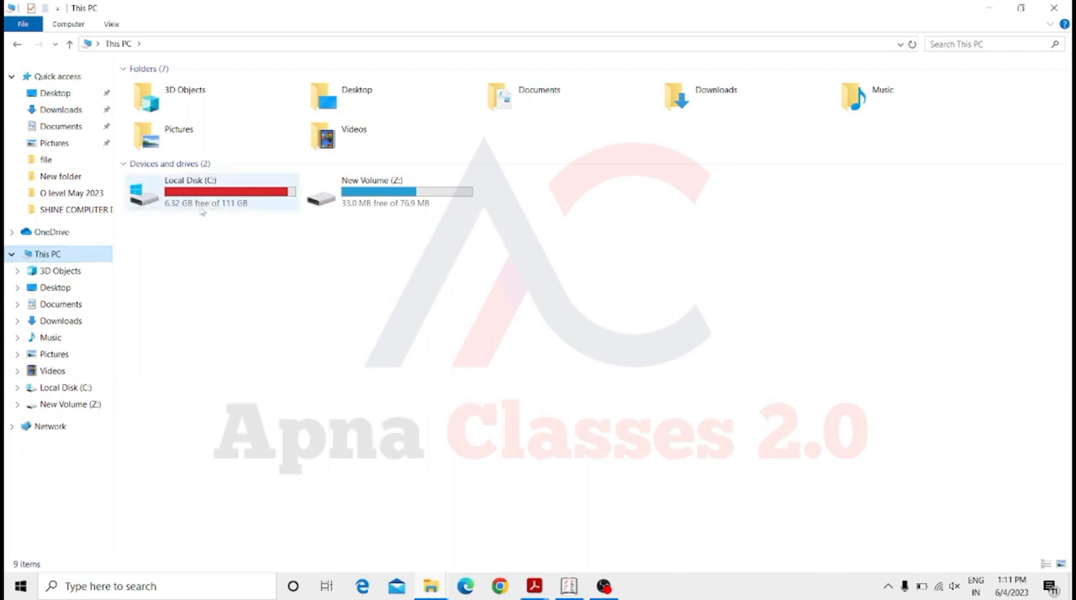
double_click(217, 202)
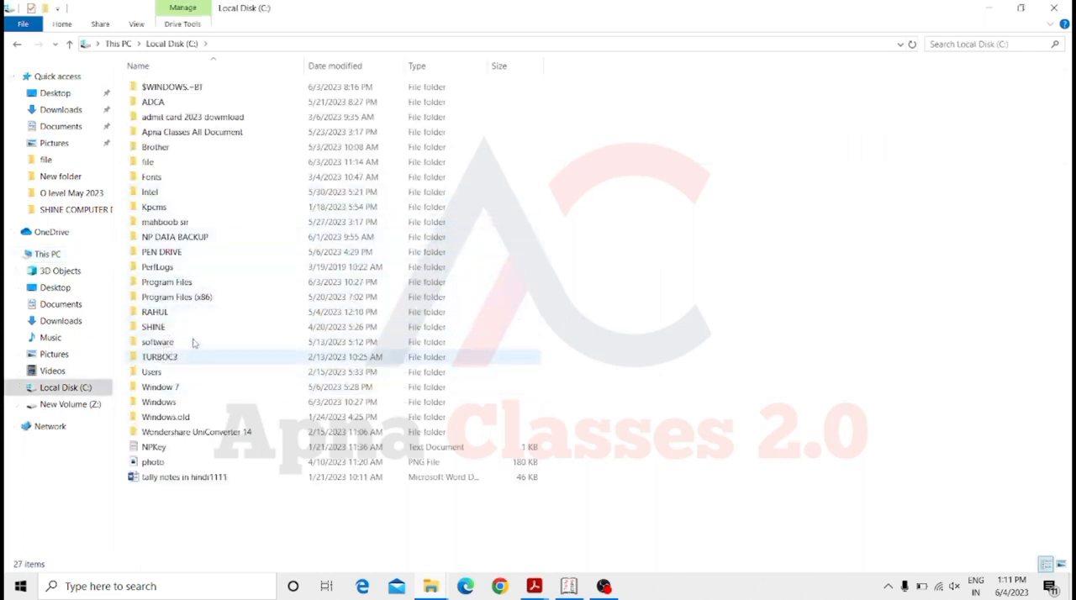
left_click(185, 284)
double_click(184, 284)
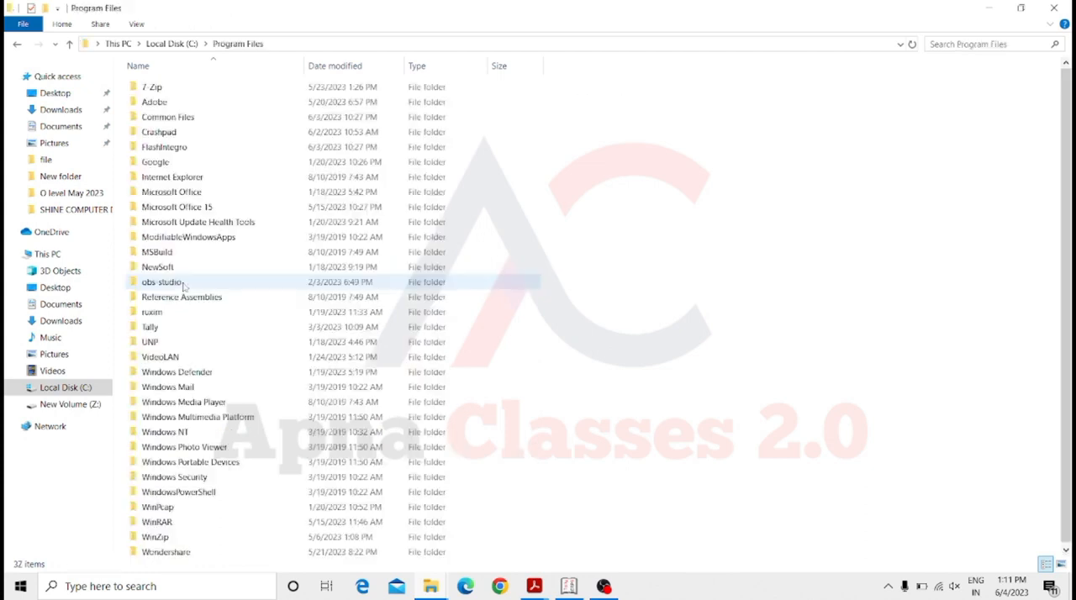
double_click(161, 327)
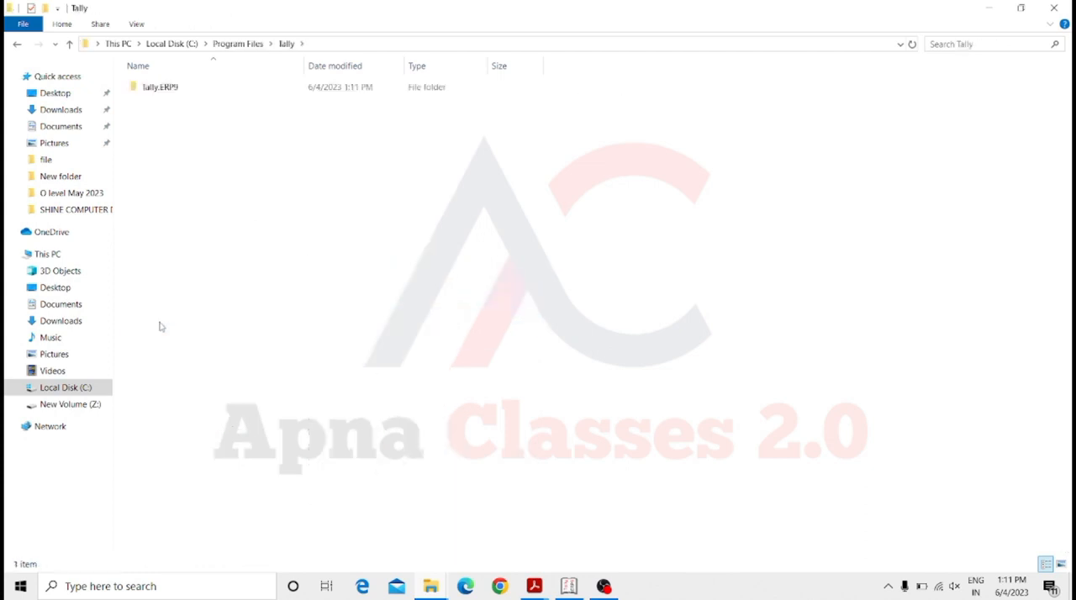
double_click(338, 94)
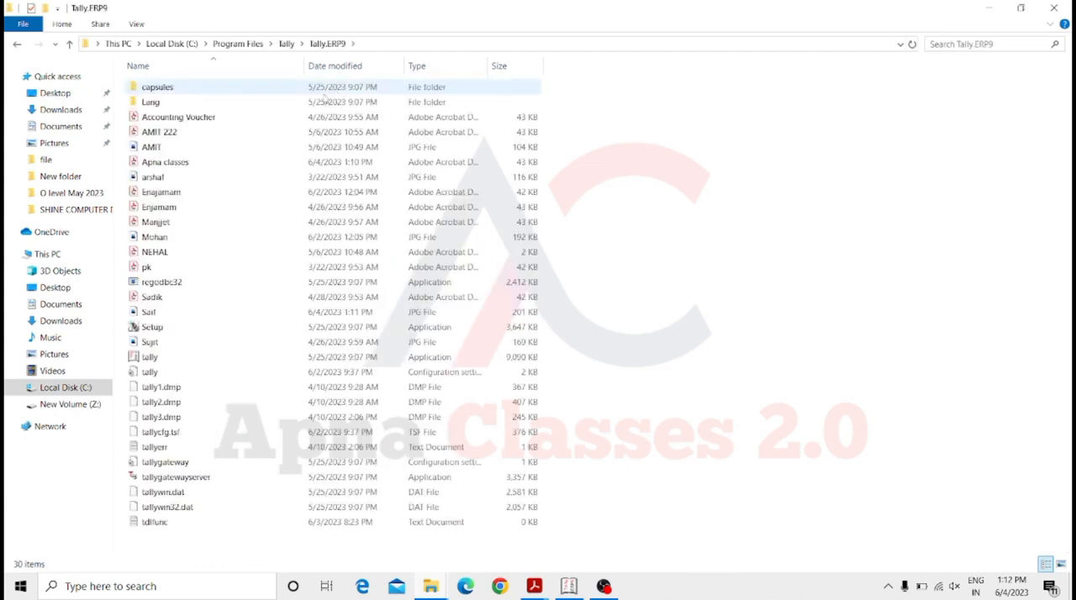
key("s")
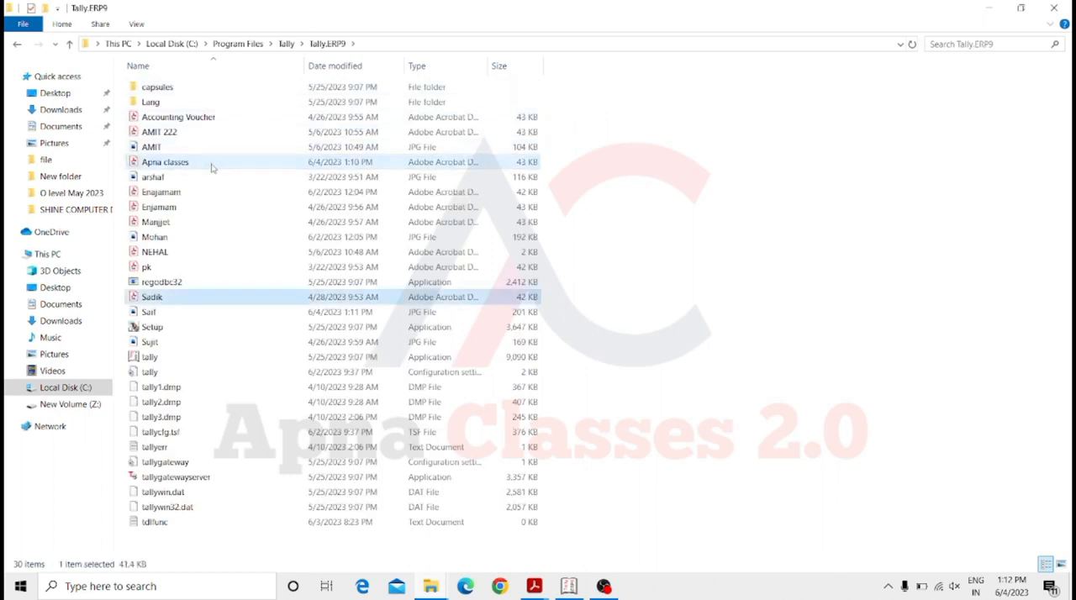
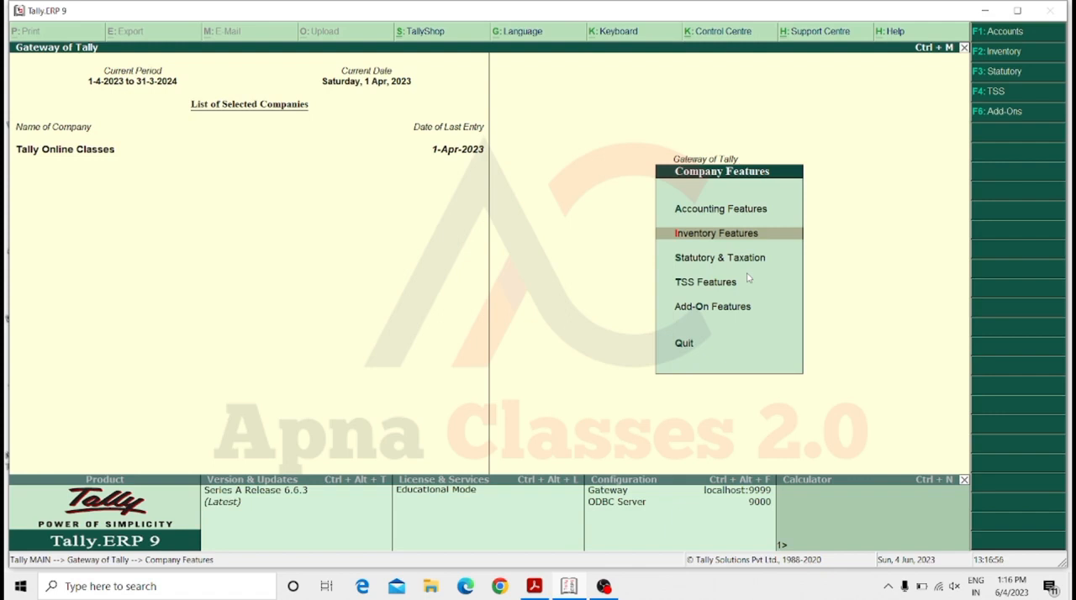
Enable Maintain multiple Godowns in the company's Inventory Features and save the settings.
key("Return")
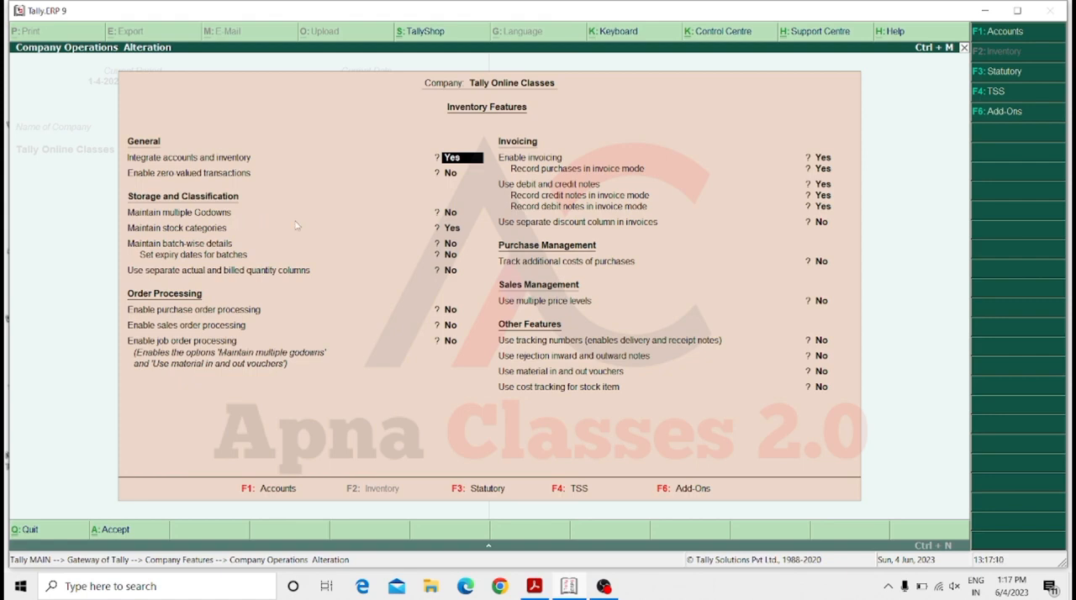
key("Return")
key("Return")
type("y")
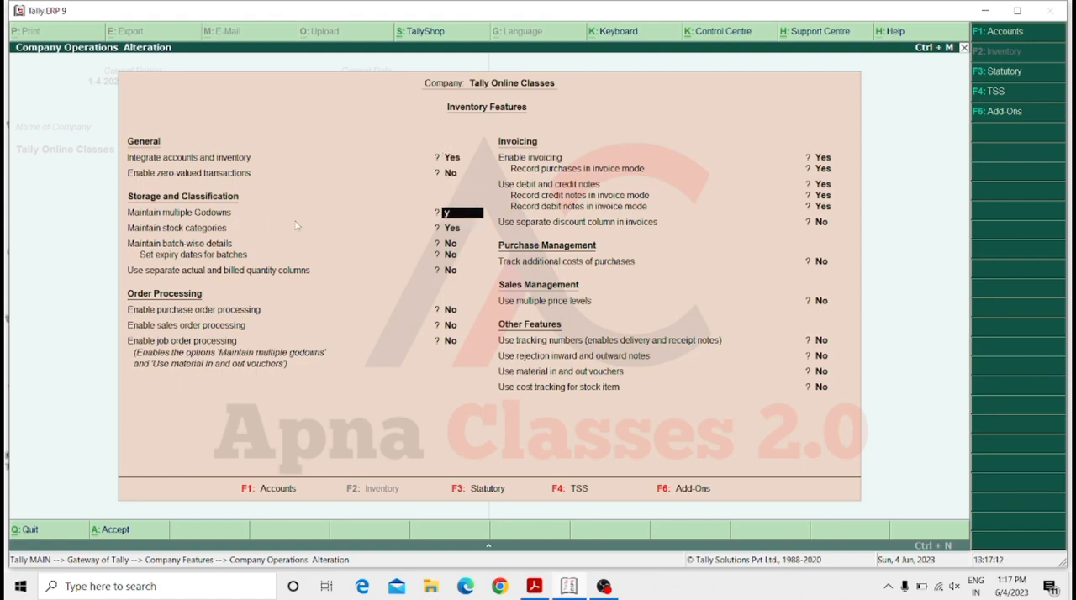
key("Return")
key("Return")
key("Return")
key("Return")
key("Return")
key("Return")
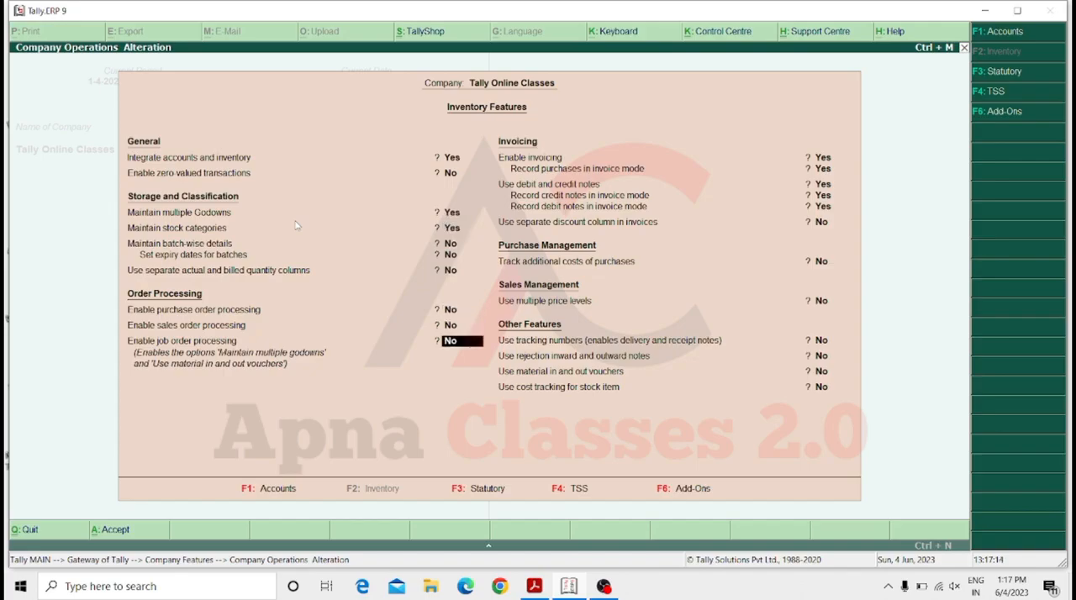
key("ctrl+a")
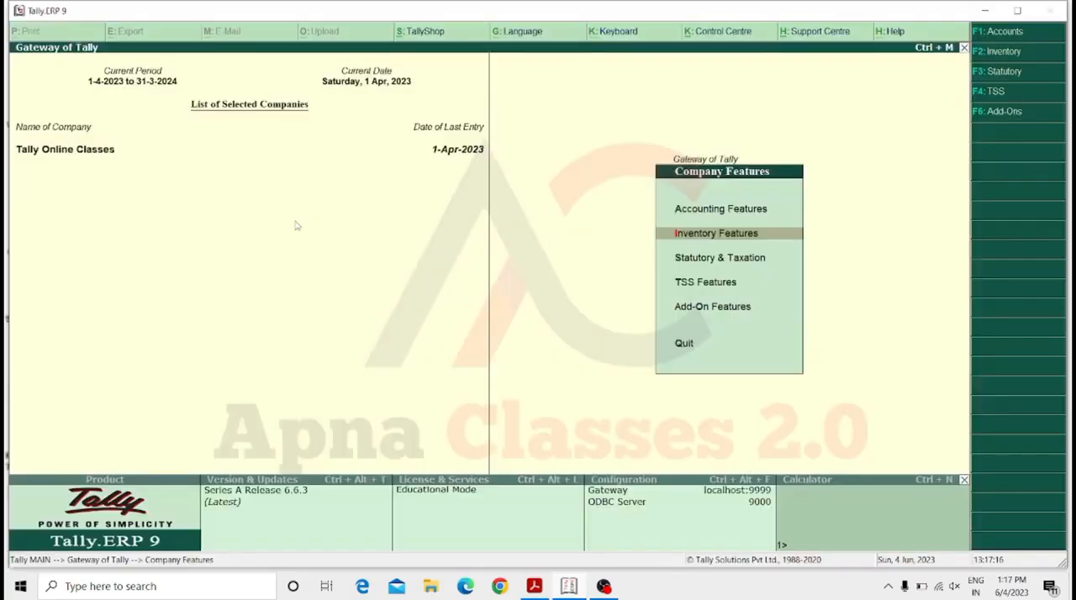
Create a single godown named Ballia under Primary, leaving both third-party stock options at No.
key("Escape")
key("i")
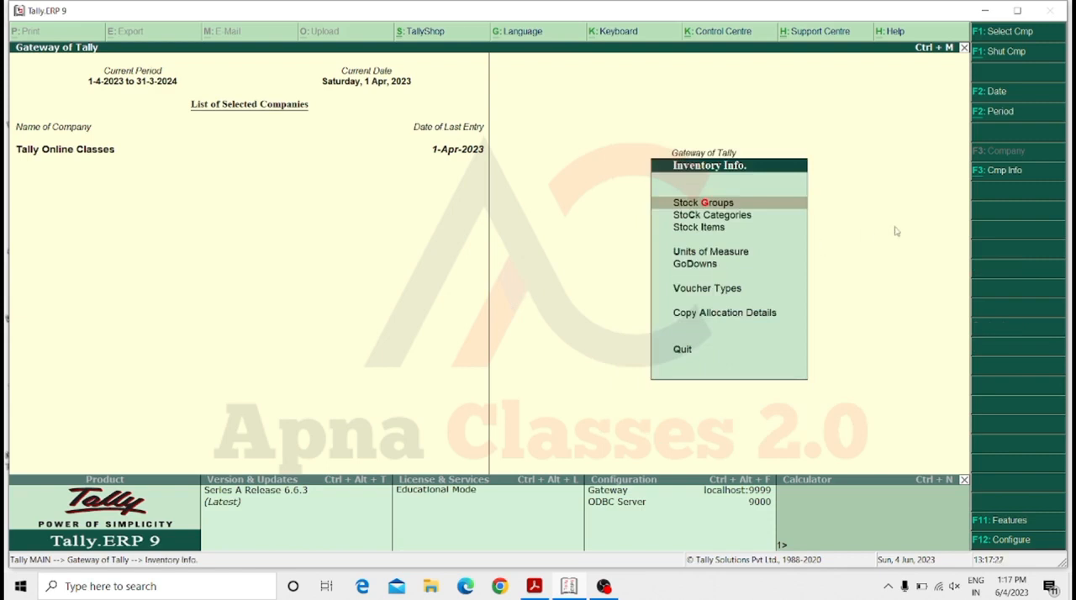
key("Down")
key("Down")
key("Down")
key("Down")
key("Return")
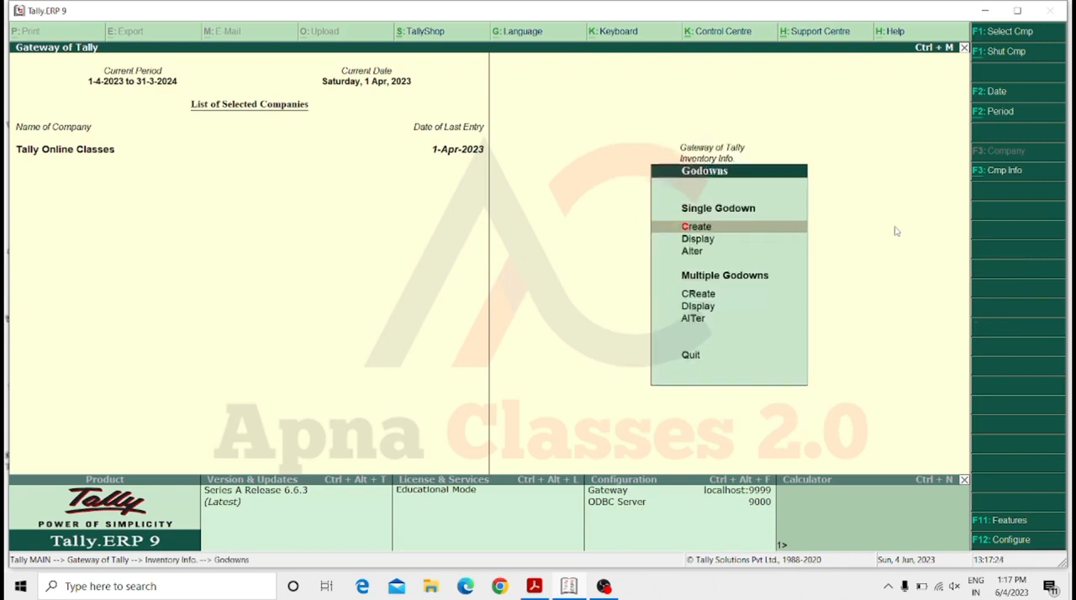
key("Return")
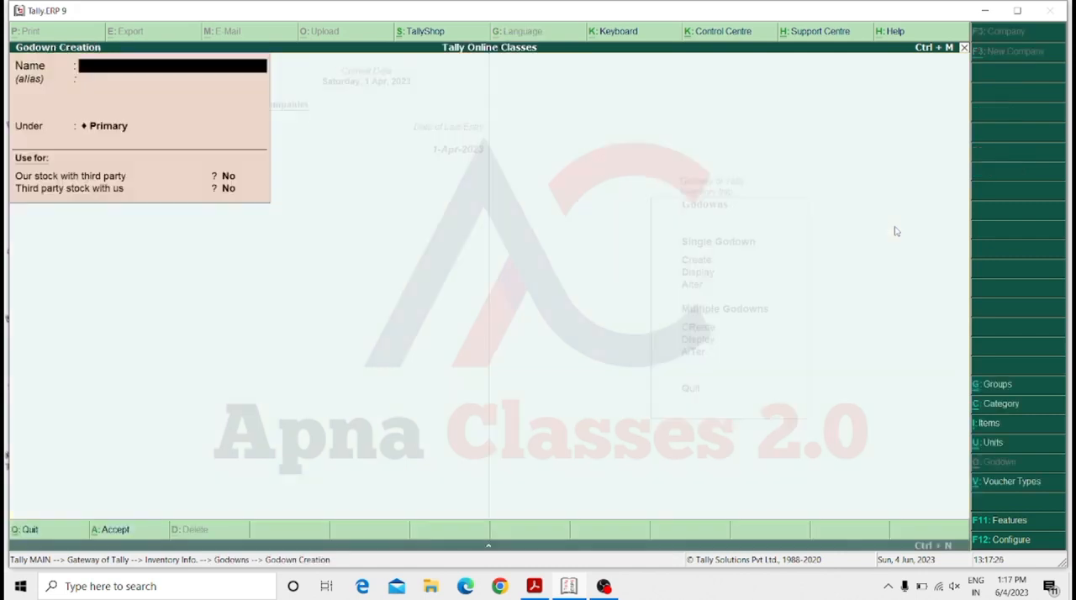
type("Ballia")
key("Return")
Create another godown named Mau with the default settings, and return to the Gateway of Tally.
key("Return")
key("Return")
key("Return")
key("Return")
key("Return")
type("Mau")
key("Return")
key("Return")
key("Return")
key("Return")
key("Return")
key("Return")
key("Escape")
key("Return")
key("Escape")
key("Escape")
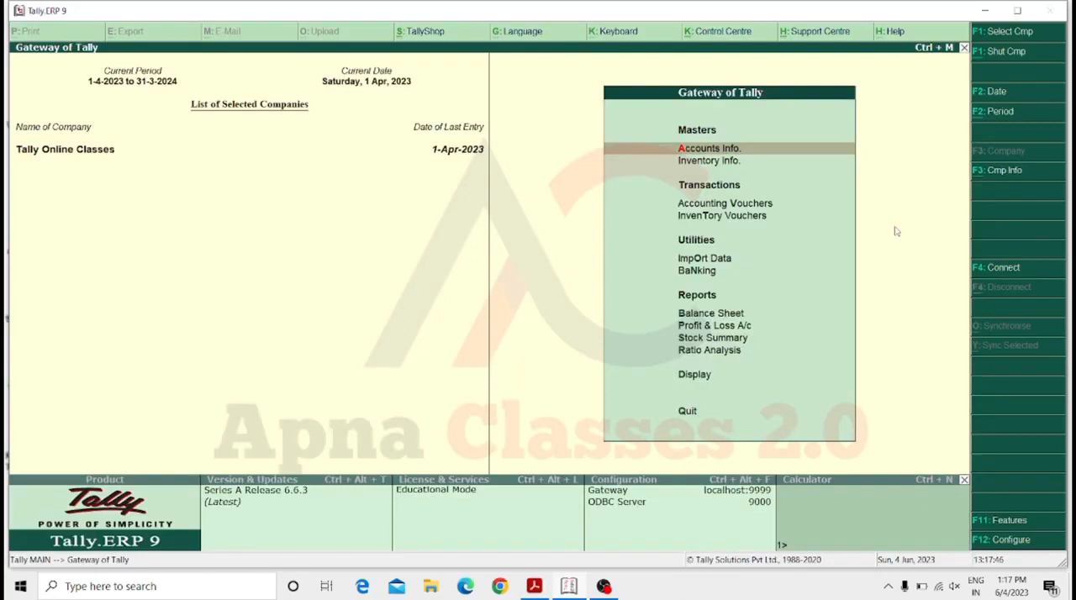
Start a purchase voucher with Cash as the party account and Purchase A/c as the purchase ledger, leaving the supplier invoice number and date blank.
key("Down")
key("Down")
key("Down")
key("Up")
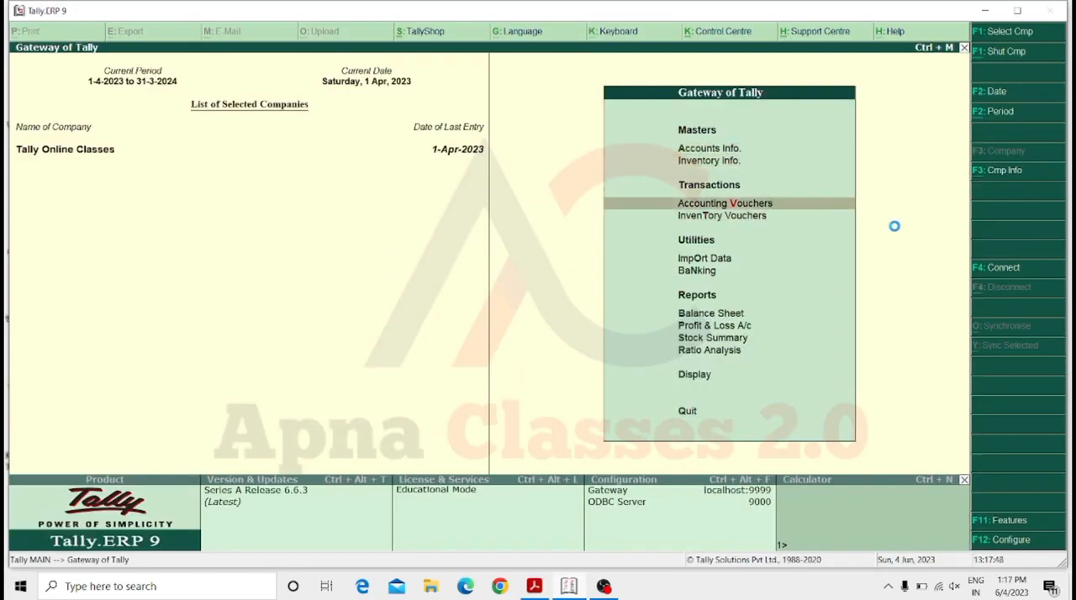
key("Return")
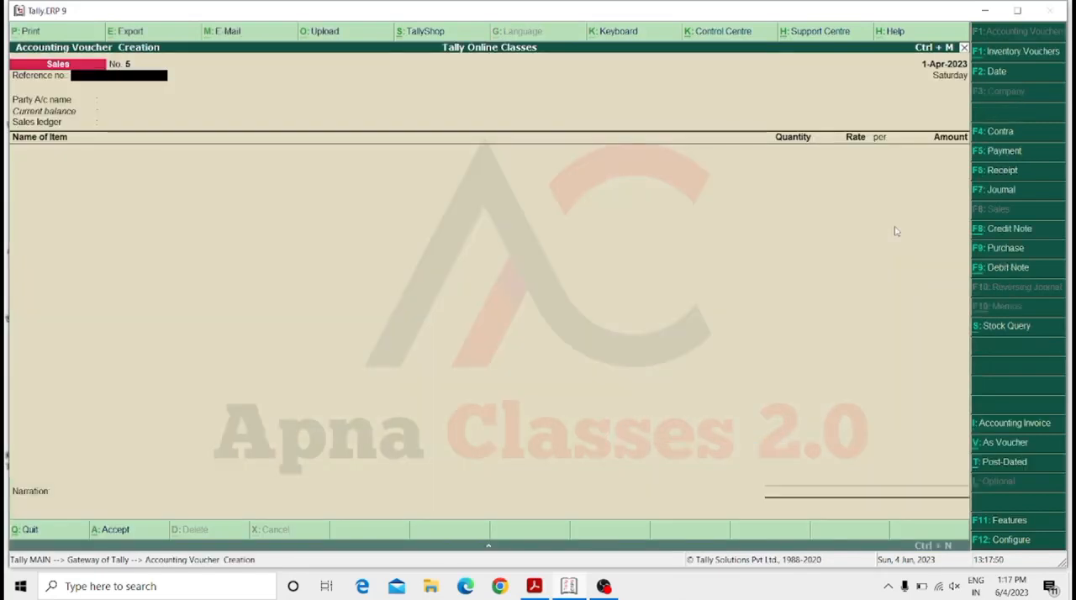
key("F9")
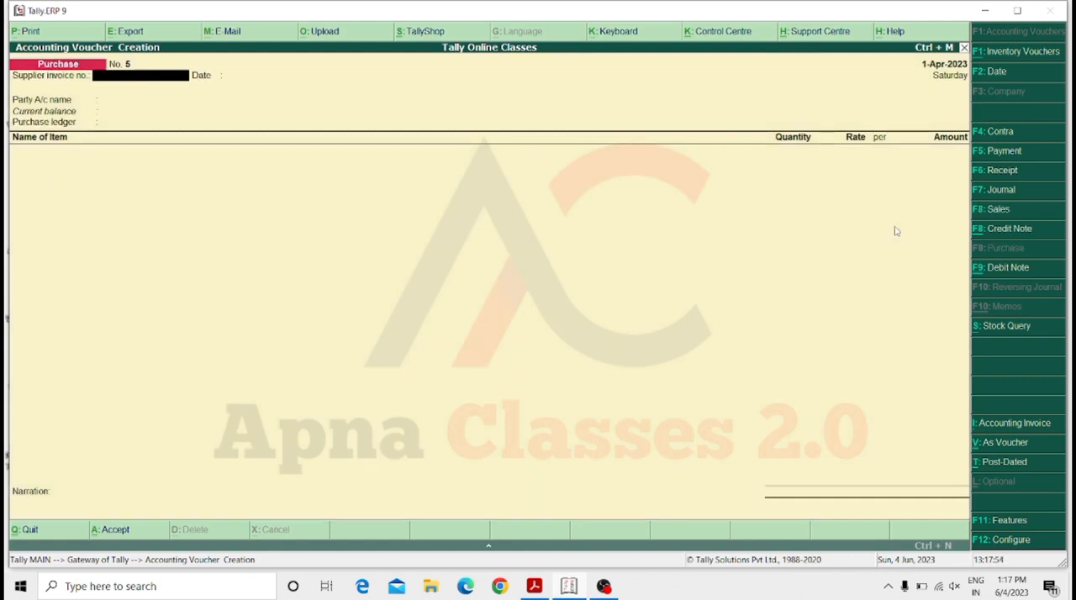
key("Return")
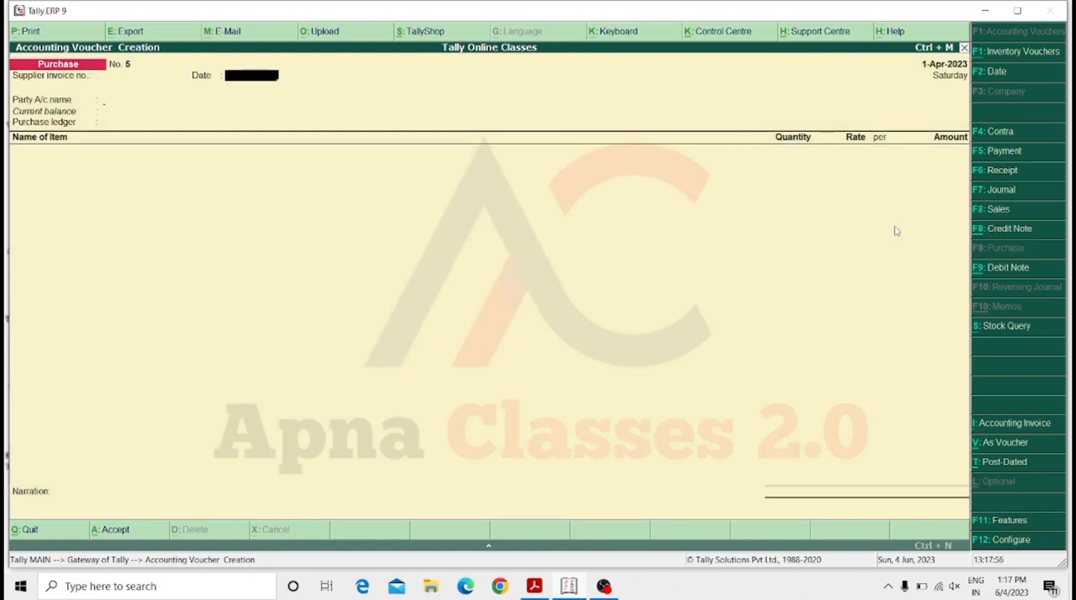
key("Return")
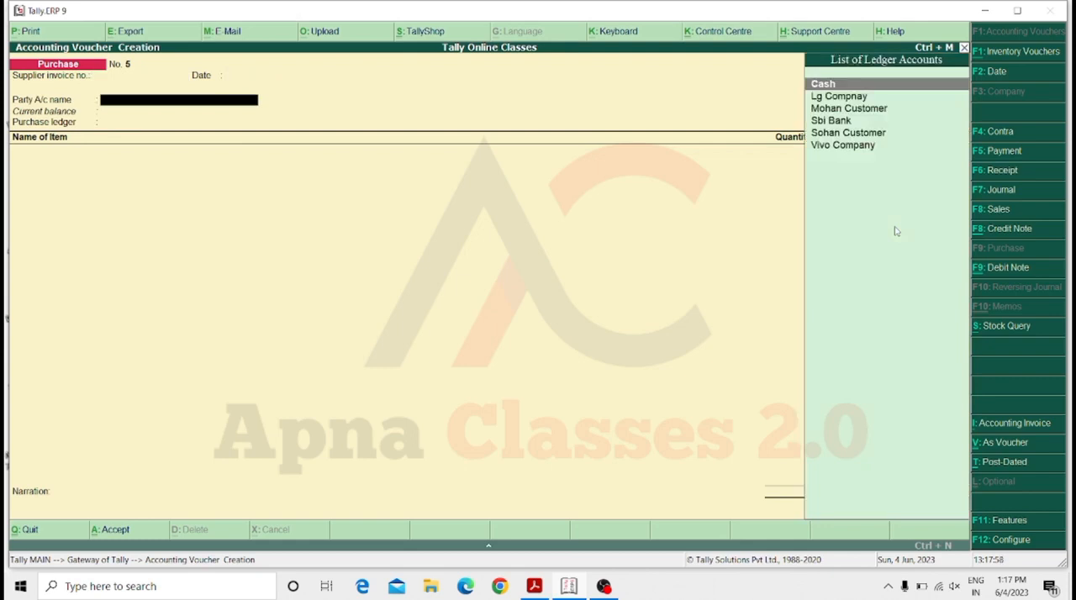
key("Return")
key("Return")
key("ctrl+a")
key("Return")
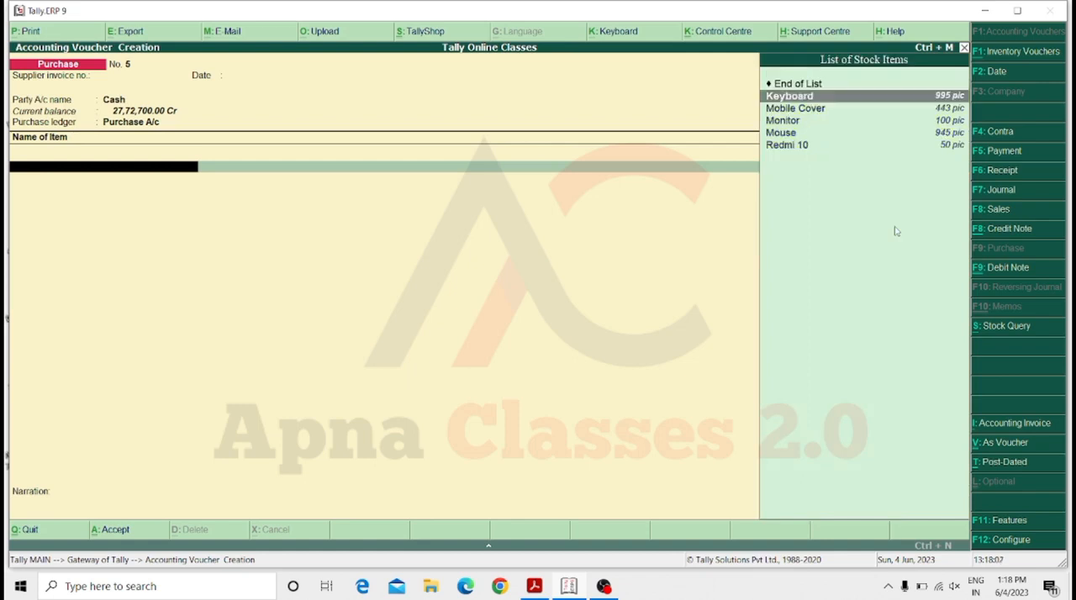
Add the Keyboard item to the purchase, allocating 200 pic to the Ballia godown at a rate of 250.00.
key("Return")
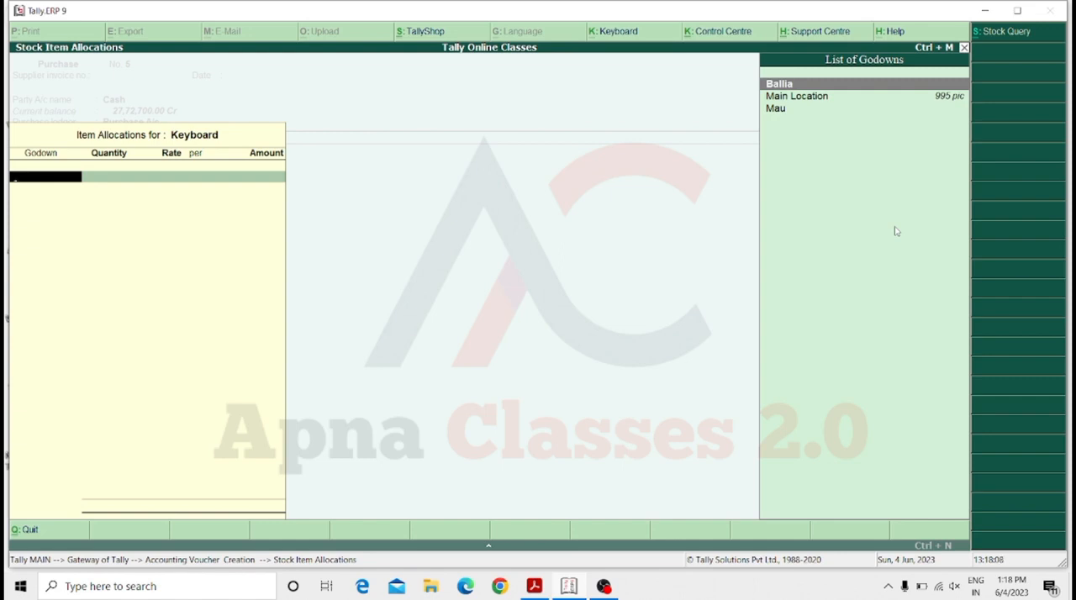
key("Return")
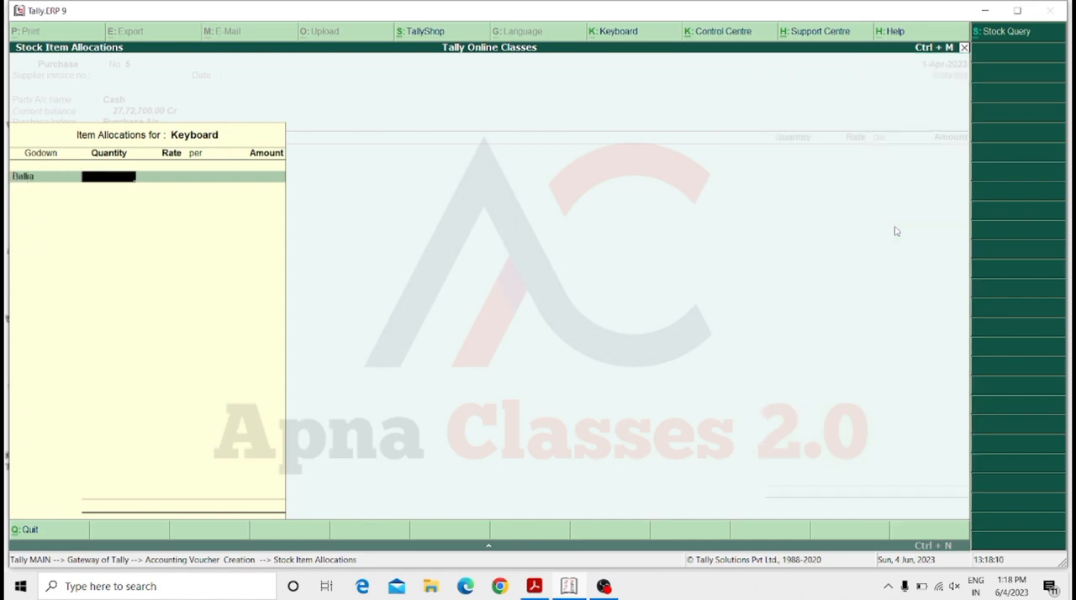
type("200")
key("Return")
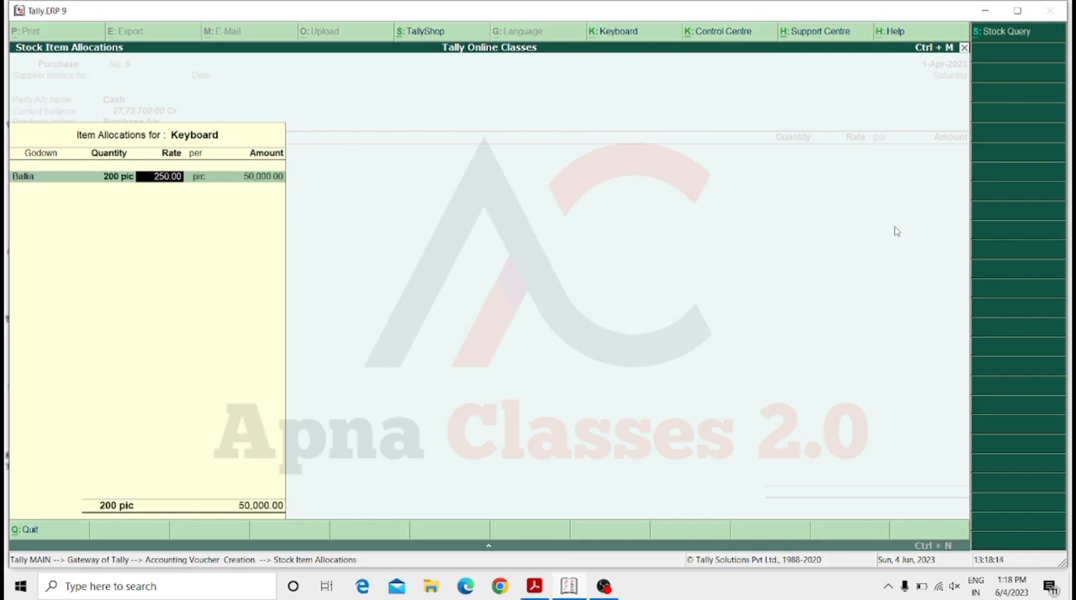
key("Return")
key("Return")
key("Return")
key("Return")
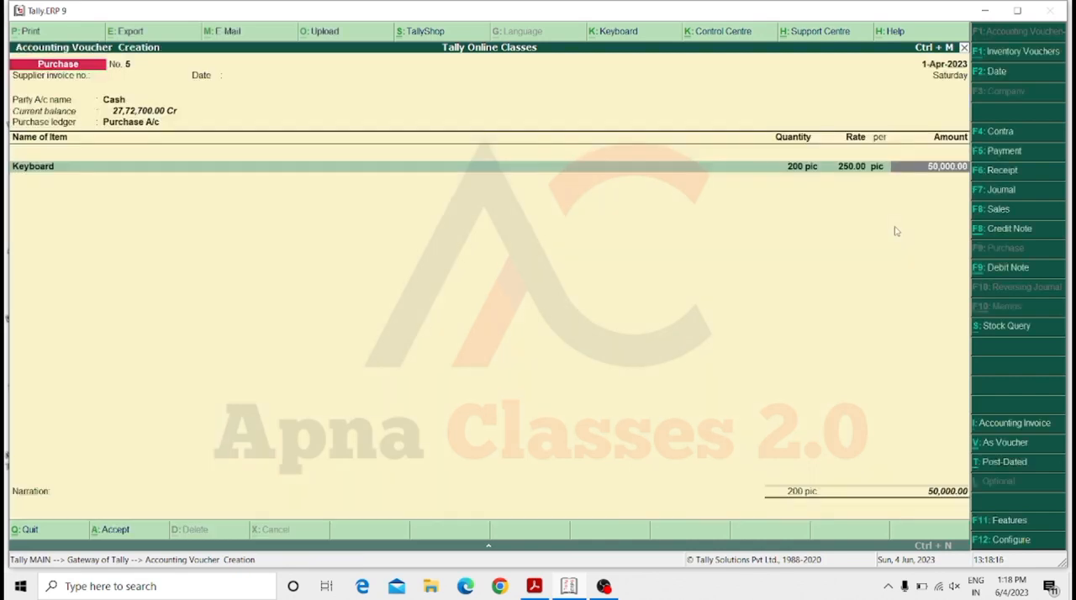
Add the Mobile Cover item to the purchase, allocating 500 pic to the Mau godown at a rate of 75.00.
key("Return")
key("Down")
key("Down")
key("Return")
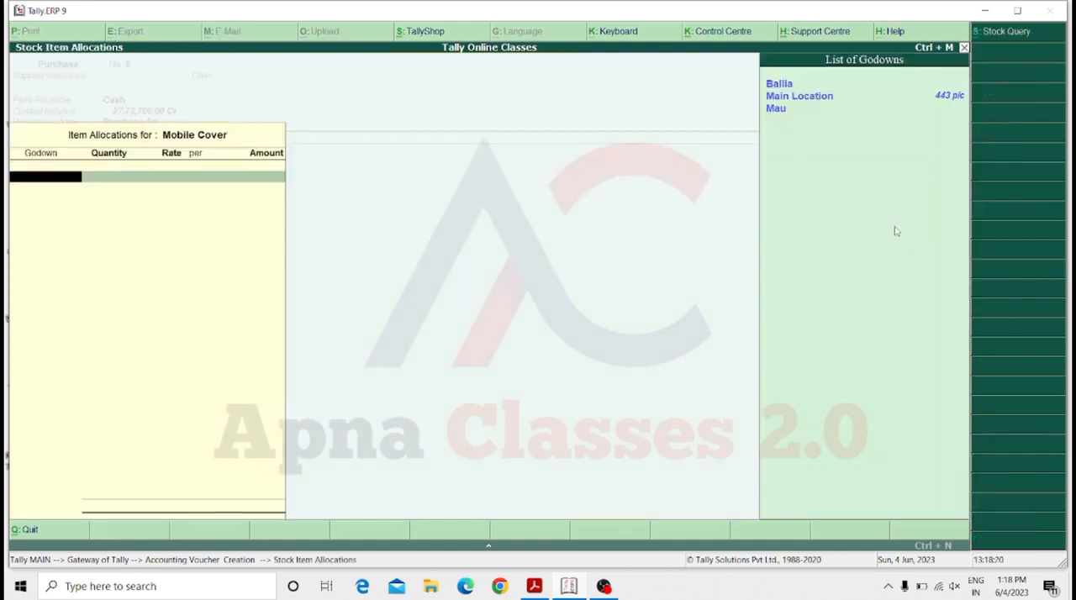
key("Down")
key("Down")
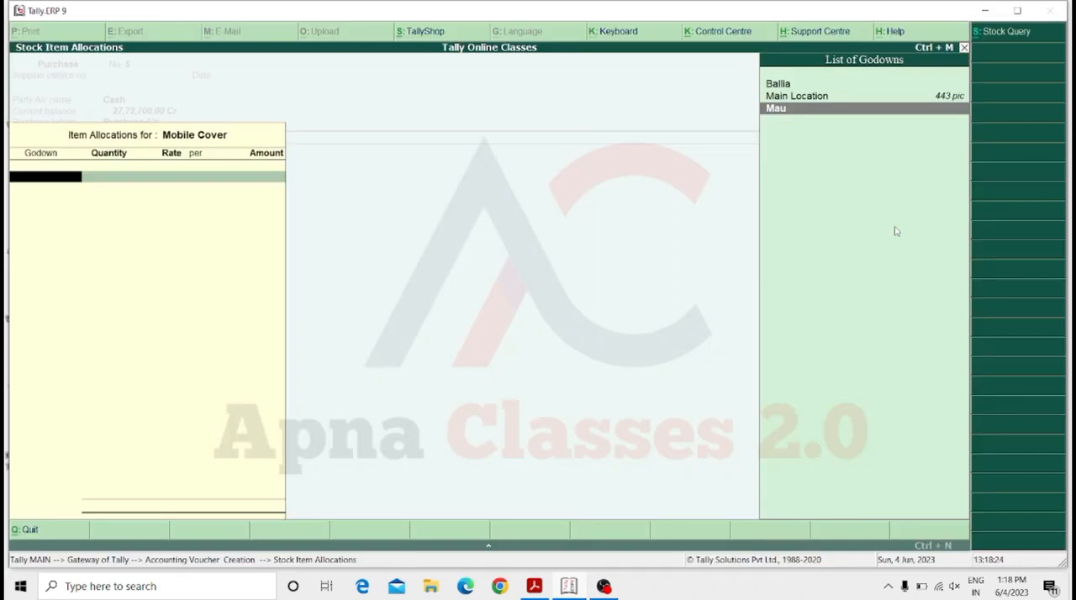
key("Return")
type("5")
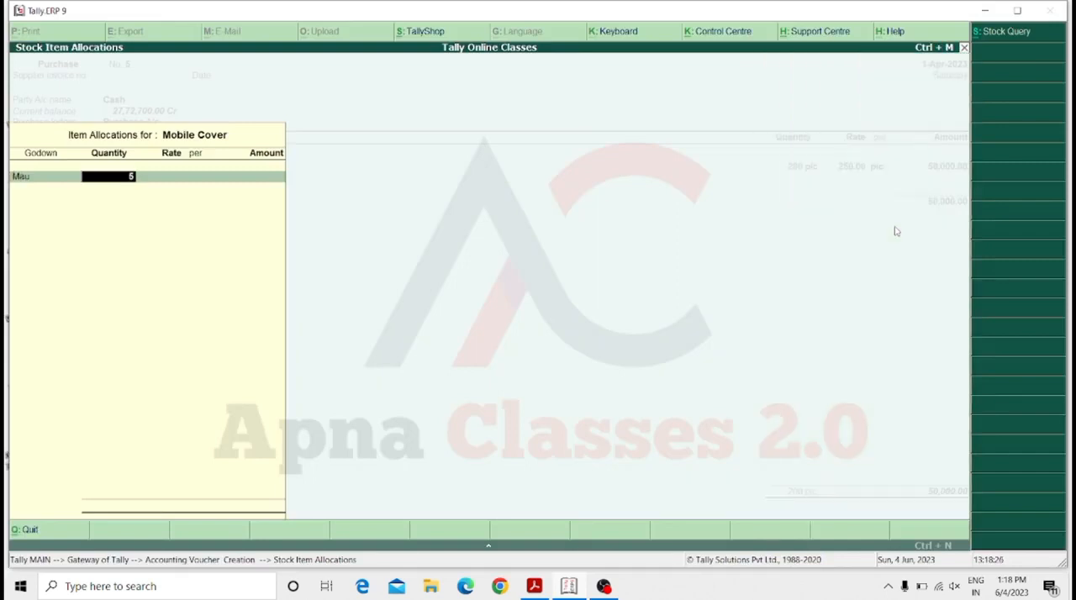
type("00")
key("Return")
key("Return")
key("Return")
key("Return")
key("Return")
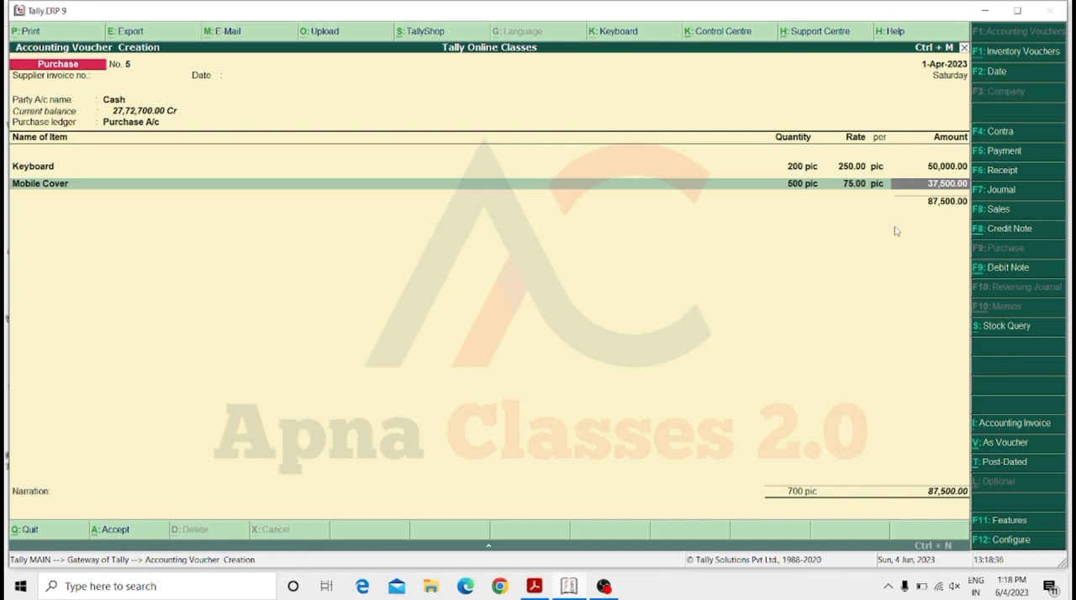
End the item list, leave the narration blank, and save the purchase voucher.
key("Return")
key("Return")
key("Return")
key("Return")
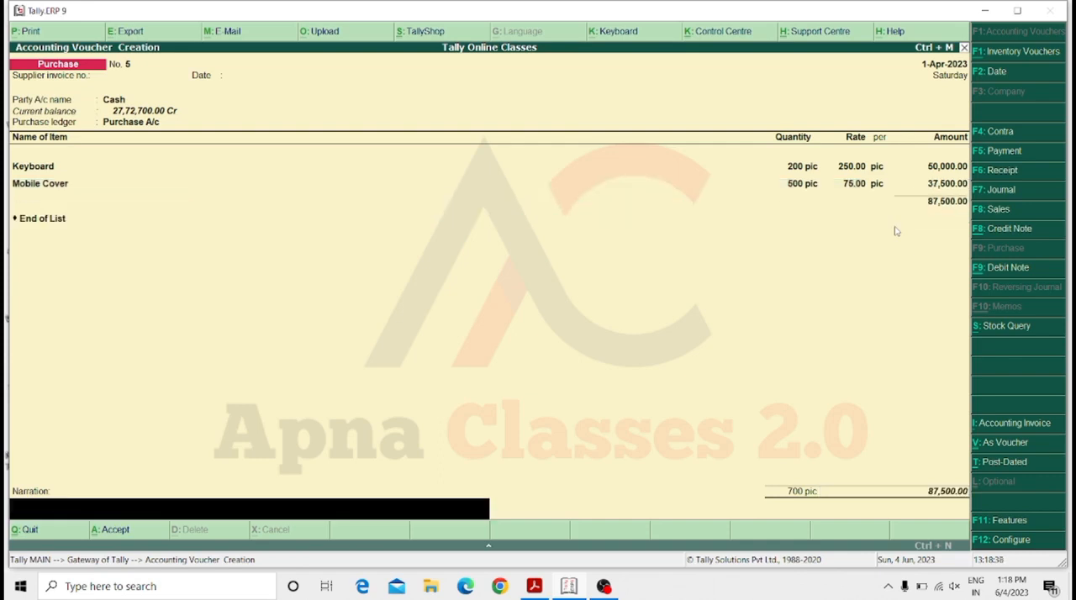
key("Return")
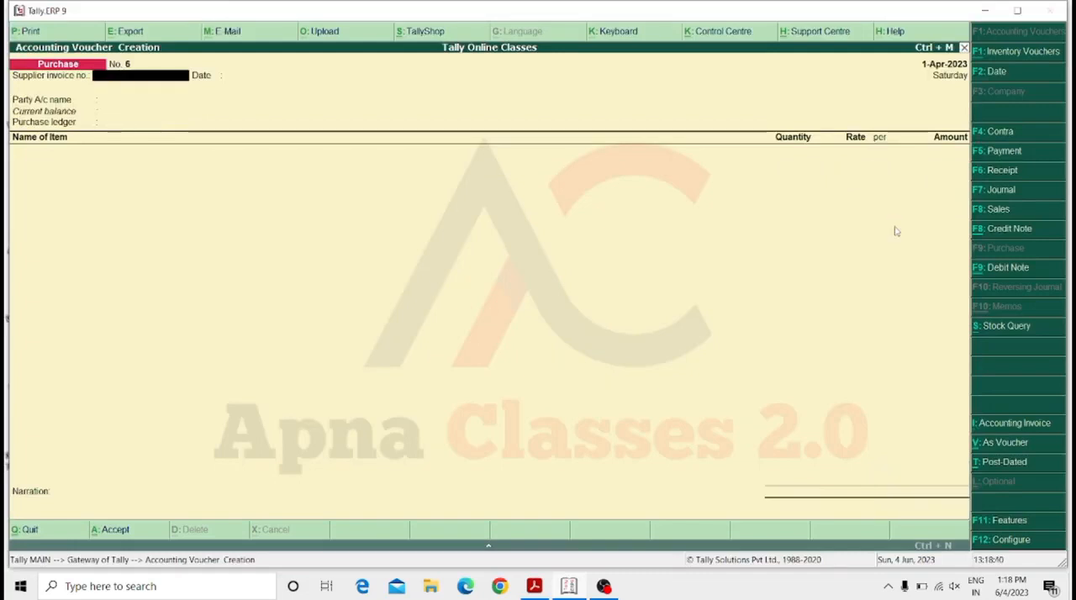
Start a sales voucher for the customer ledger listed directly after Lg Compnay, keep the default party details, and use Sale A/c as the sales ledger.
key("Return")
key("Return")
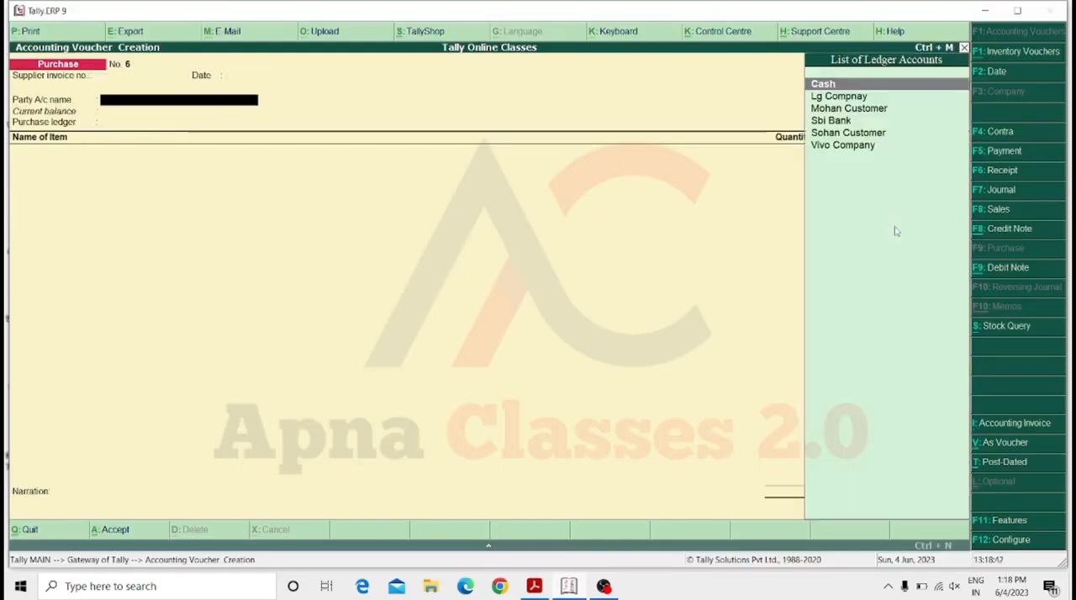
key("F8")
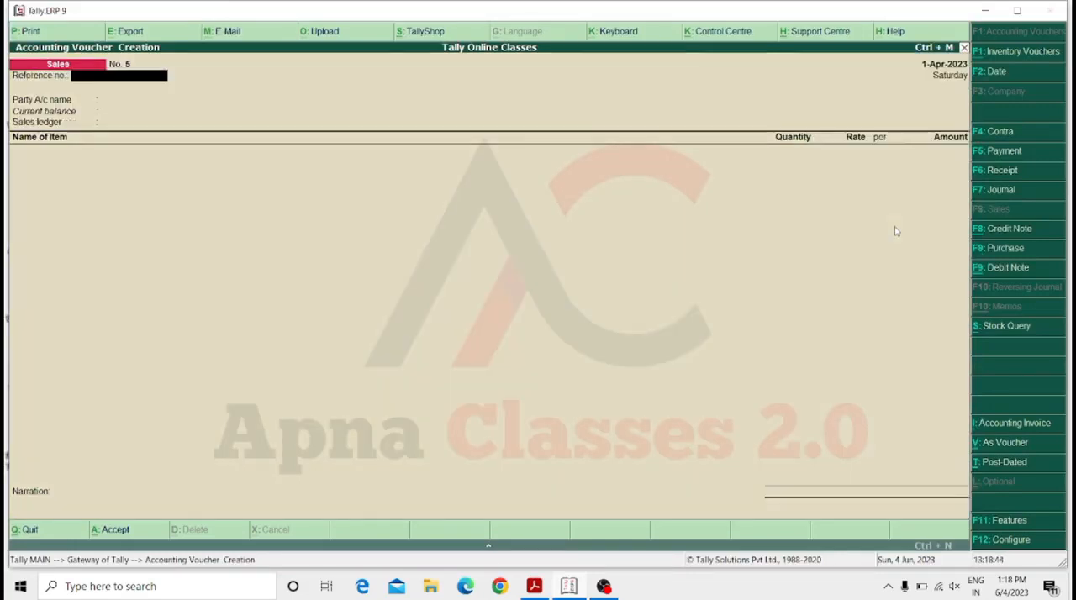
key("Return")
key("Down")
key("Down")
key("Down")
key("Down")
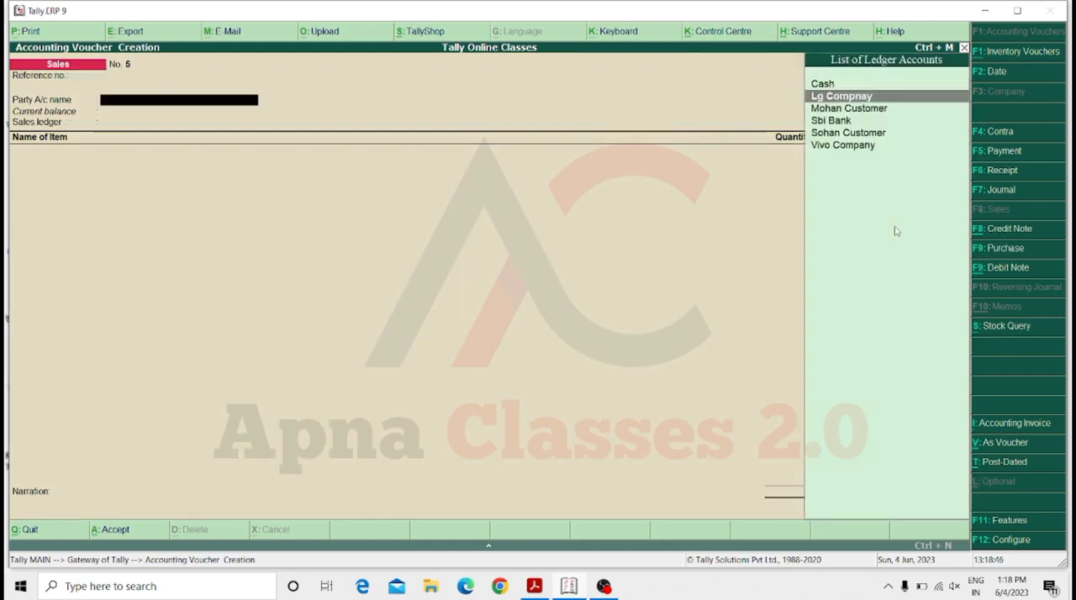
key("Up")
key("Up")
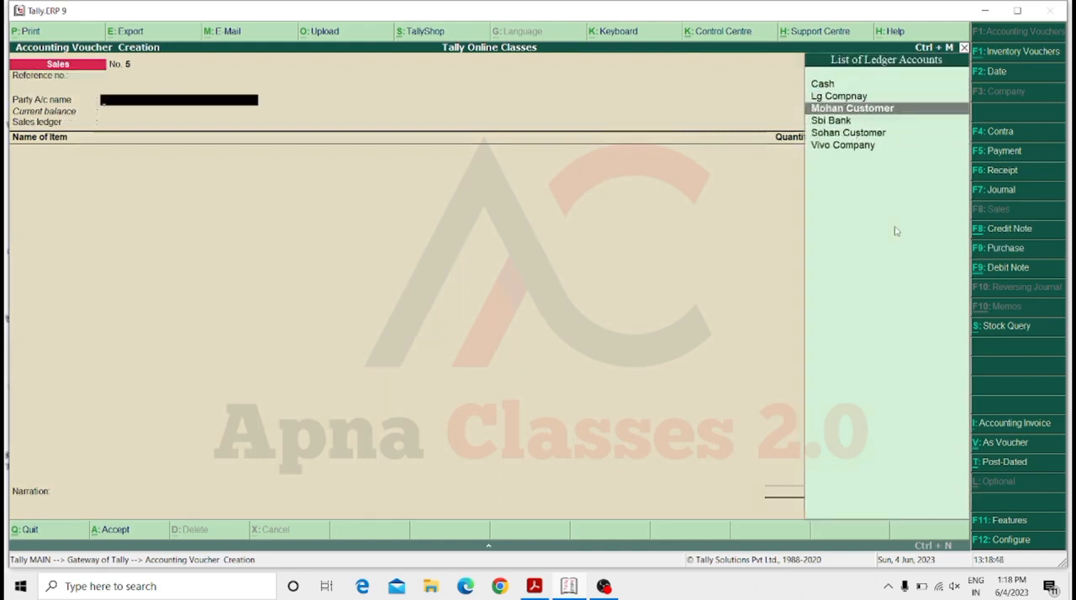
key("Return")
key("Return")
key("Return")
key("Return")
key("Return")
key("Return")
key("Return")
key("Return")
key("Return")
key("Return")
key("Return")
key("Return")
key("Return")
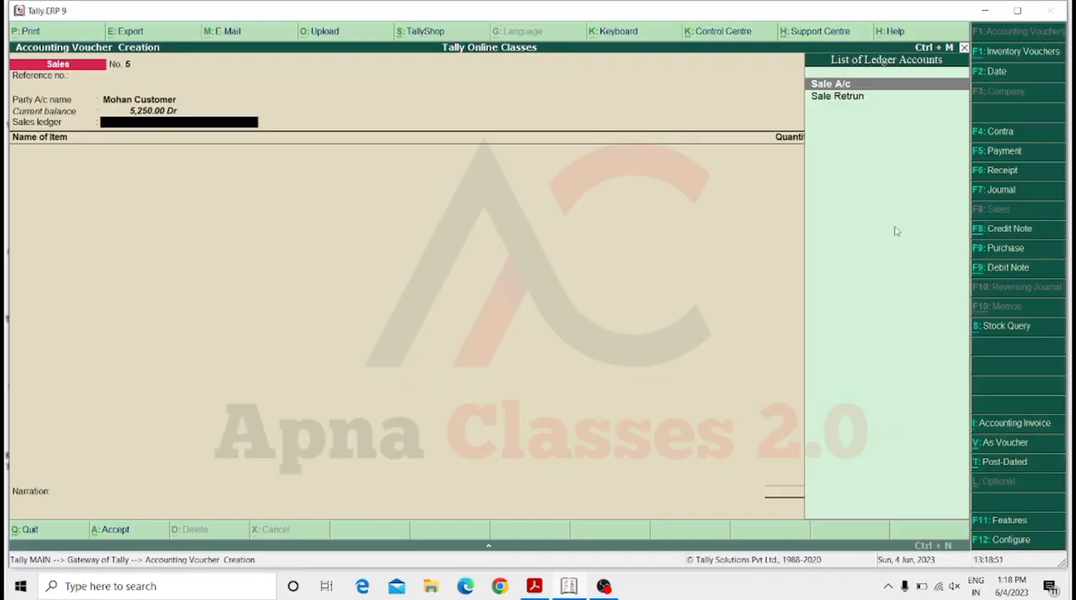
Add 50 pic of Keyboard from the Ballia godown at a rate of 500.00, and save the sales voucher.
key("Return")
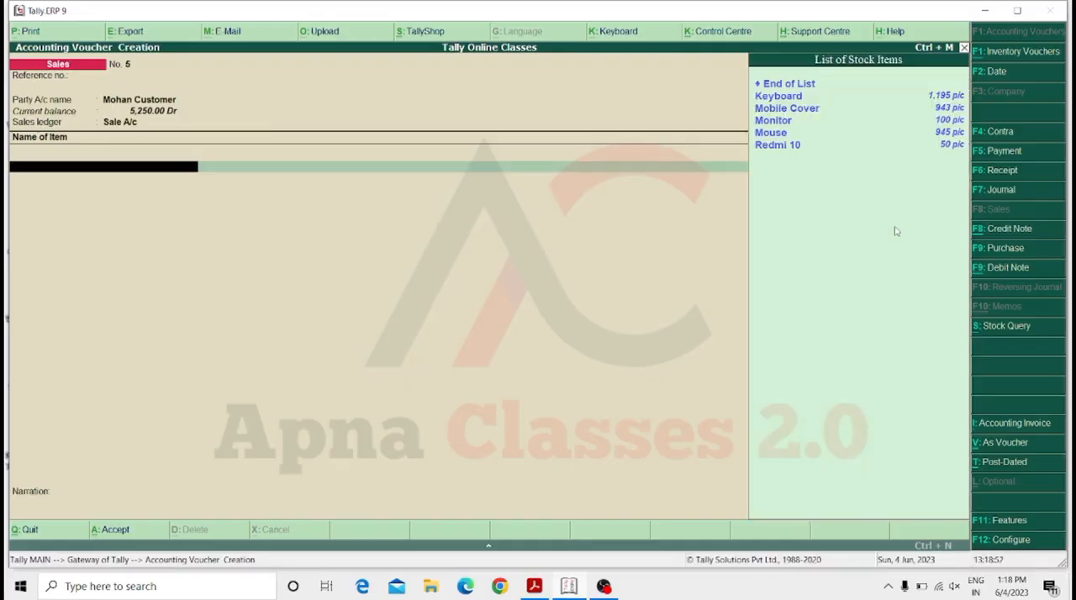
key("Down")
key("Return")
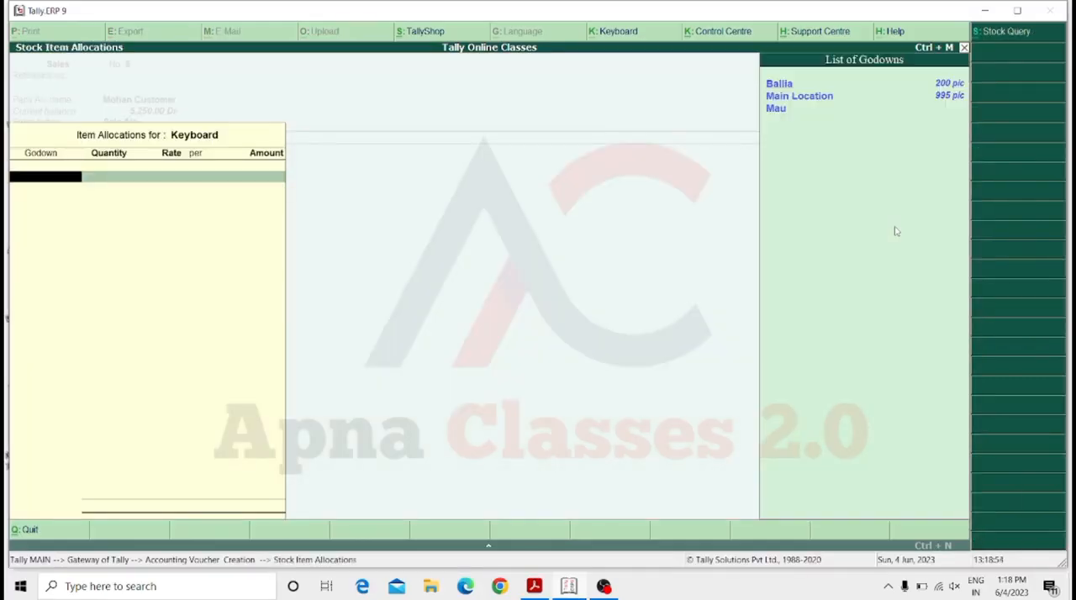
key("Up")
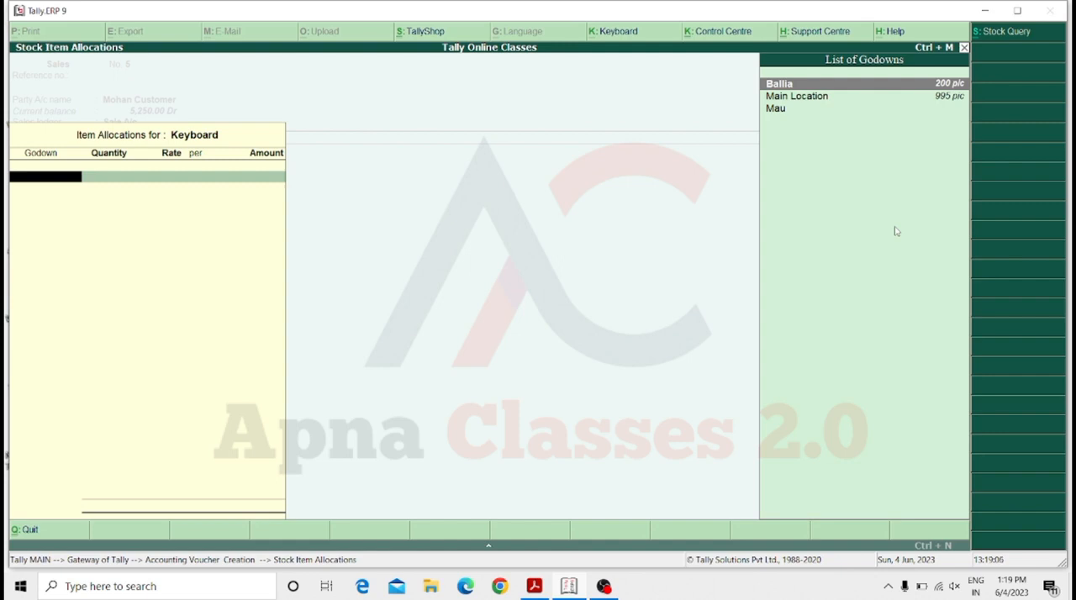
key("Return")
type("2")
key("BackSpace")
type("50")
key("Return")
key("Return")
key("Return")
key("Return")
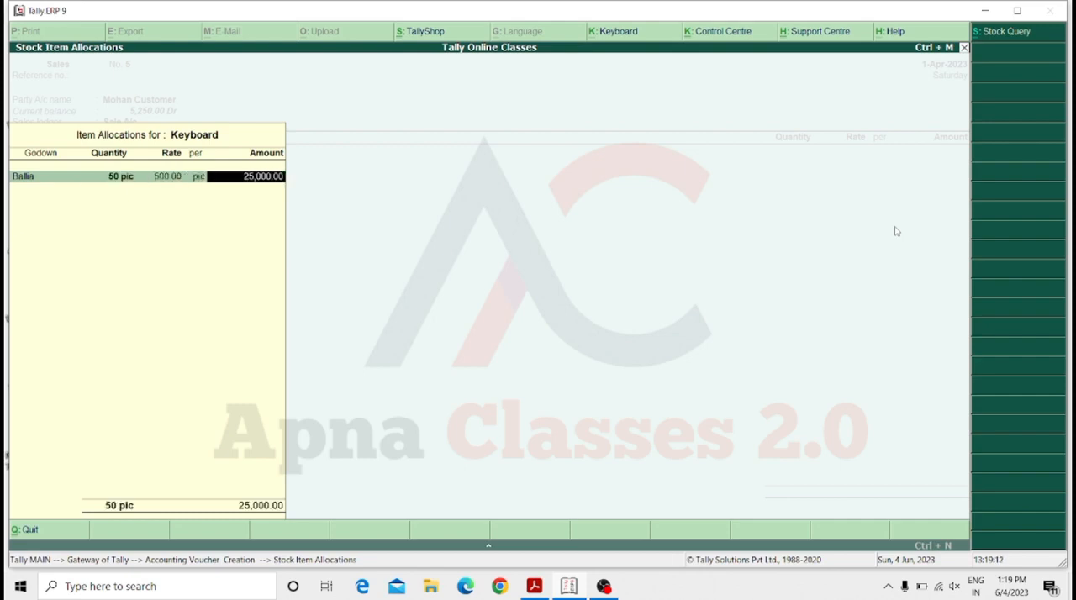
key("Return")
key("Return")
key("Return")
key("Return")
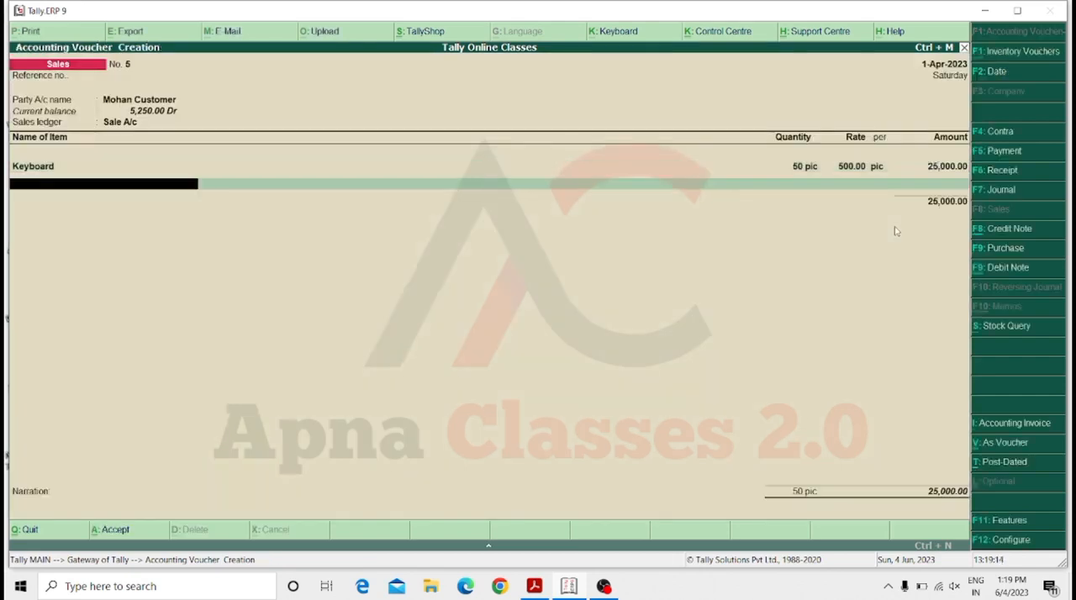
key("Return")
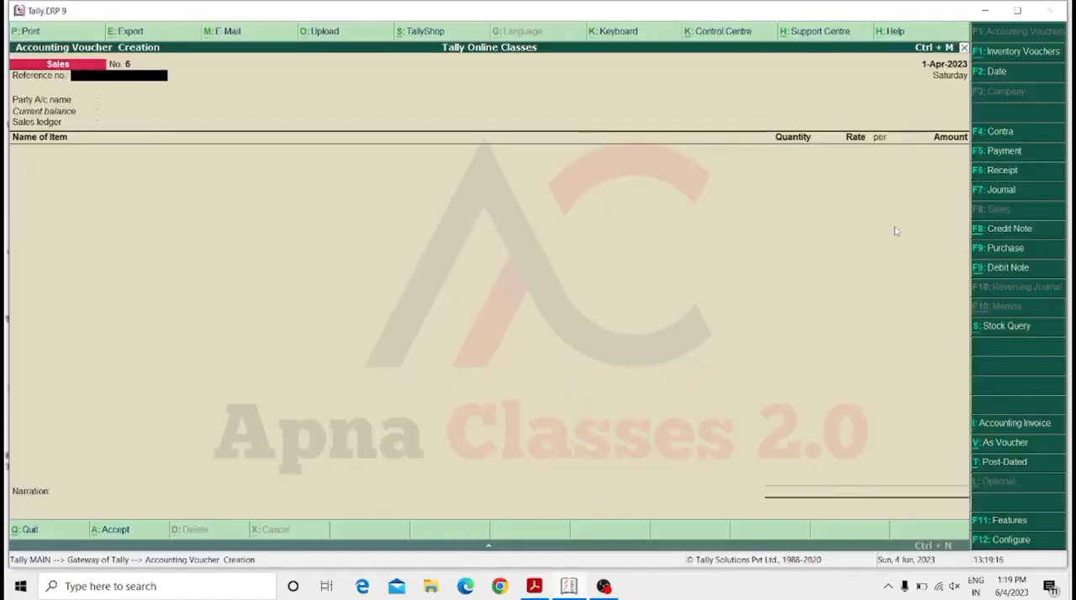
Start a sales voucher with Cash as the party, keep the default party details, and use Sale A/c as the sales ledger.
key("Return")
key("Return")
key("Return")
key("Return")
key("Return")
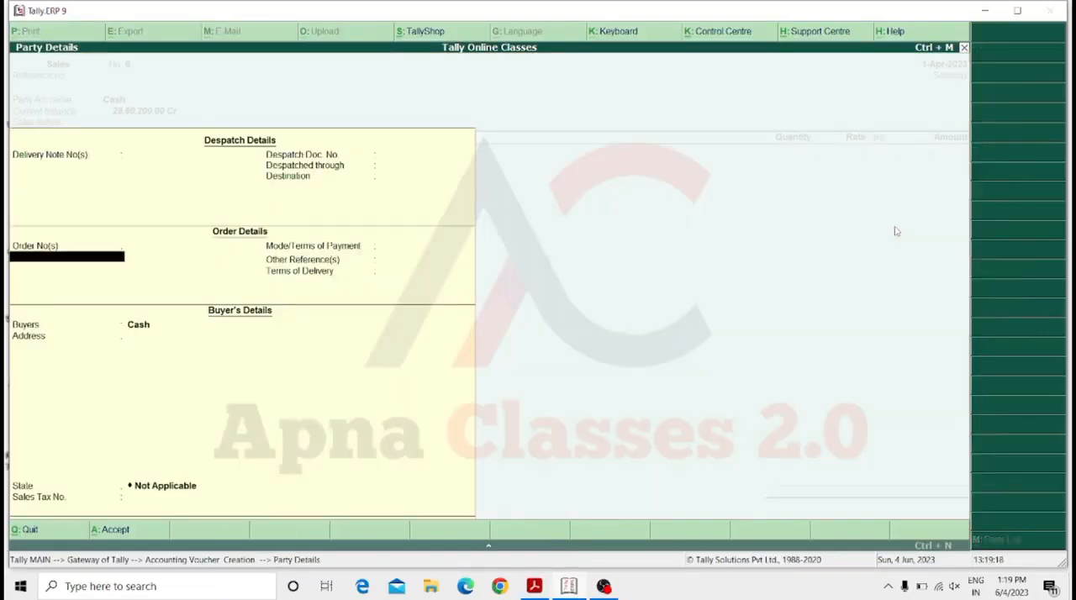
key("Return")
key("Return")
key("Return")
key("Return")
key("Return")
Check the Keyboard item's stock in each godown and leave its allocation without entering a quantity.
key("Down")
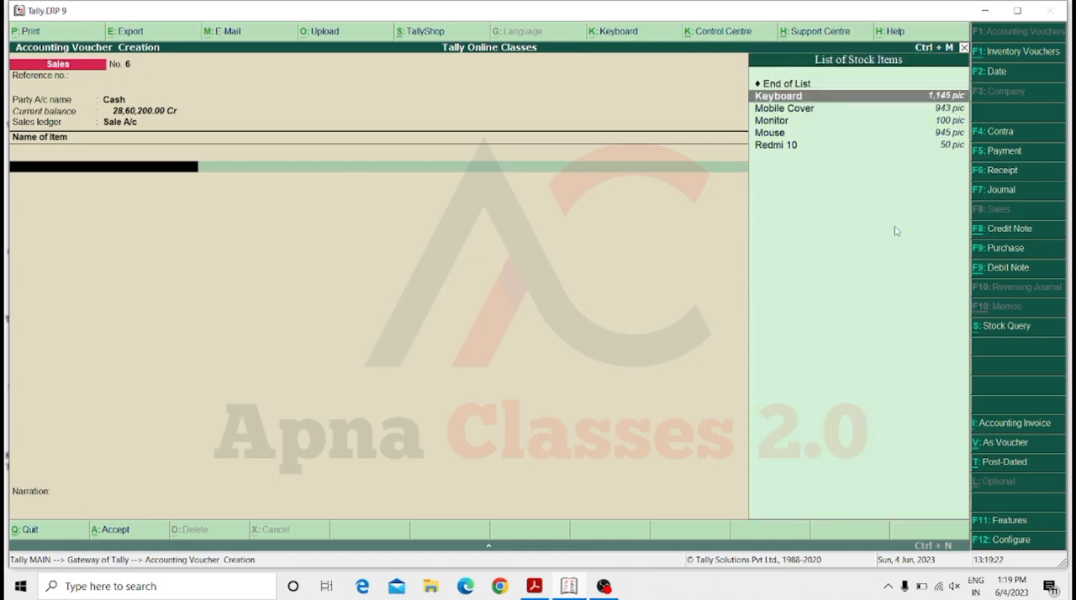
key("Return")
key("Down")
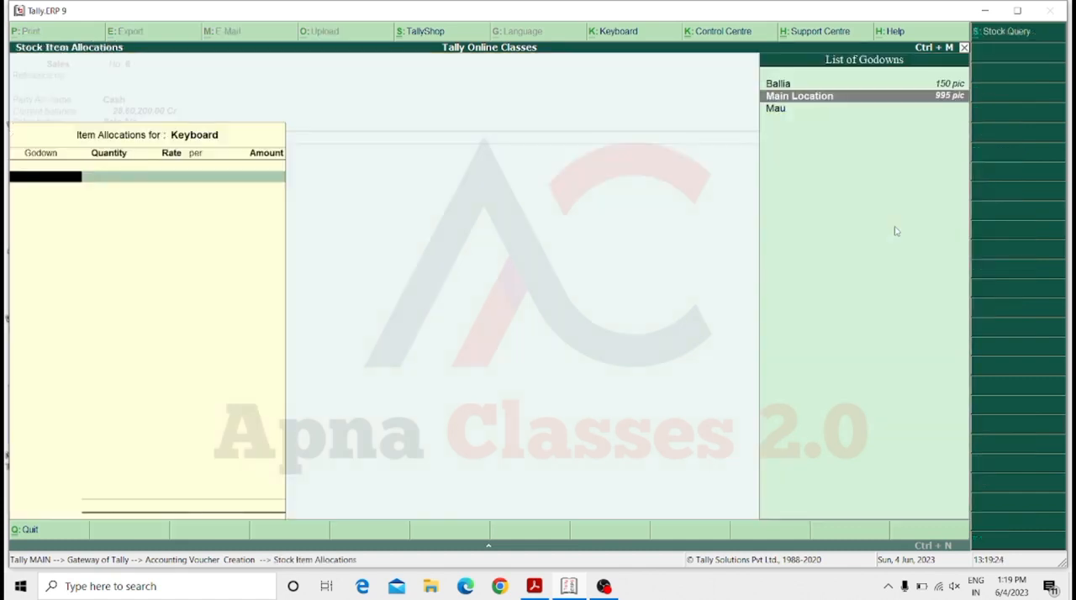
key("Up")
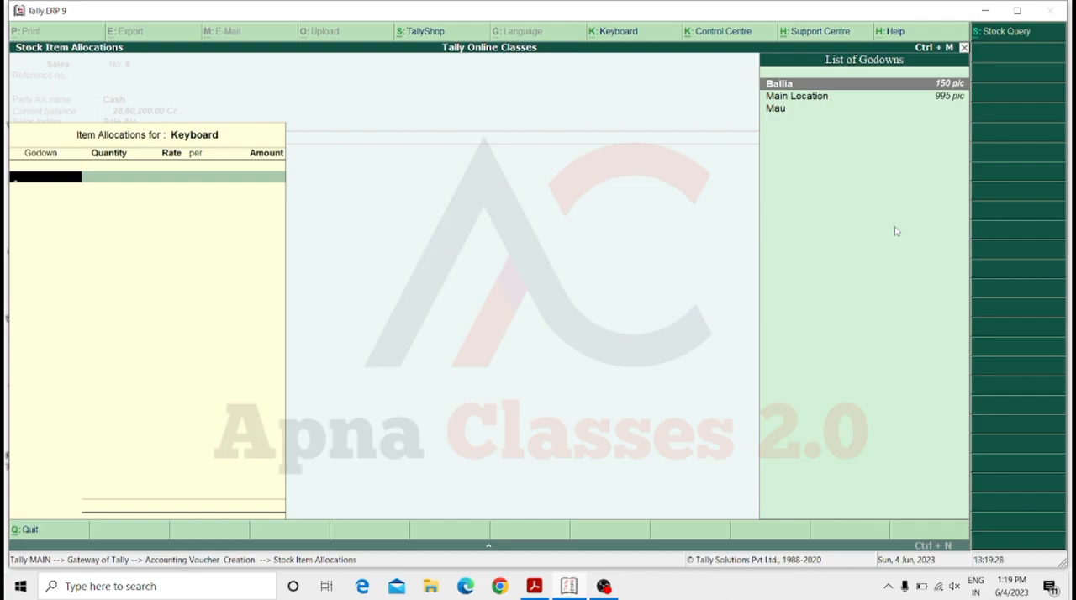
key("Escape")
key("y")
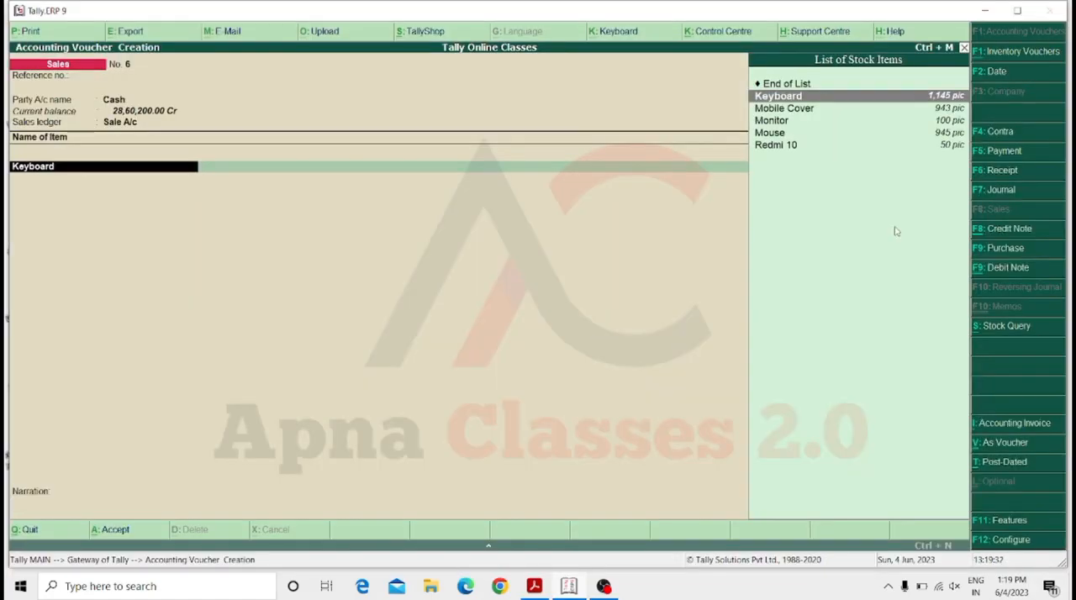
Add Mobile Cover to the sale instead of Keyboard, allocating 20 pic from the Mau godown at a rate of 100.00.
key("Down")
key("Return")
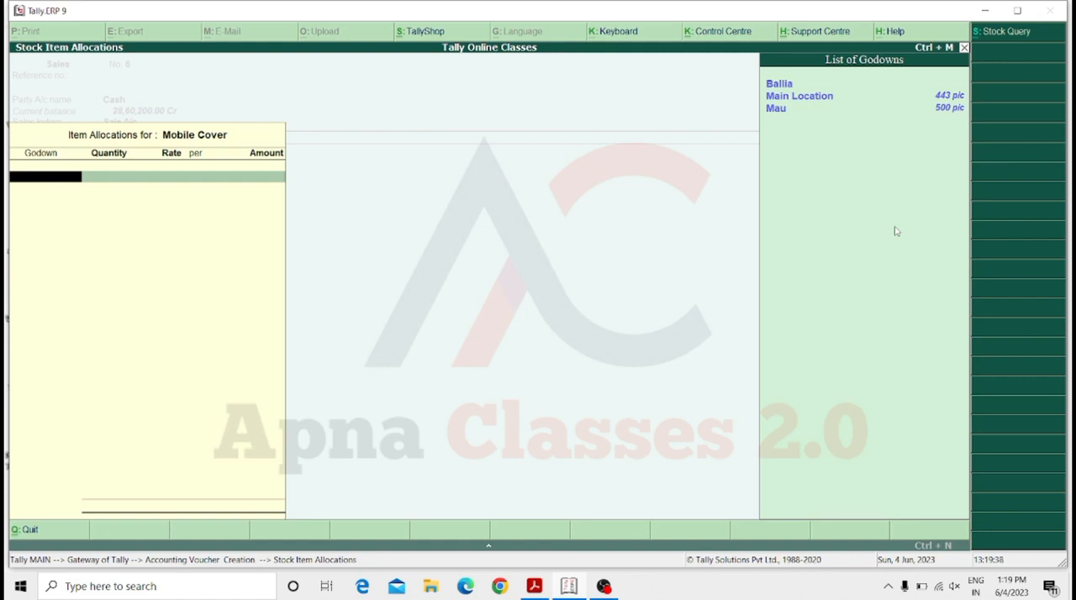
key("Down")
key("Down")
key("Return")
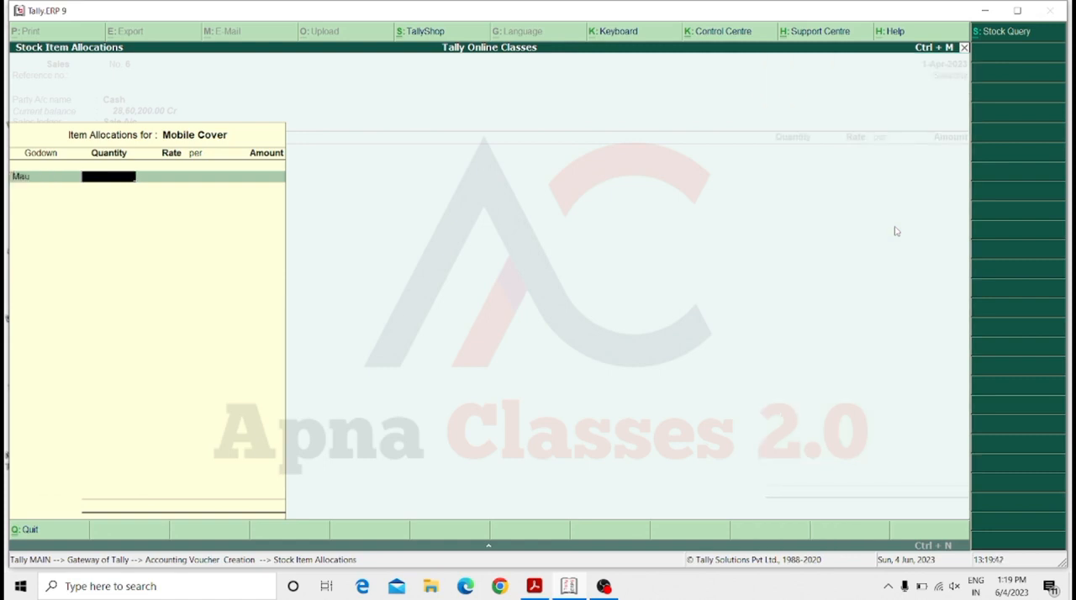
type("20")
key("Return")
key("Return")
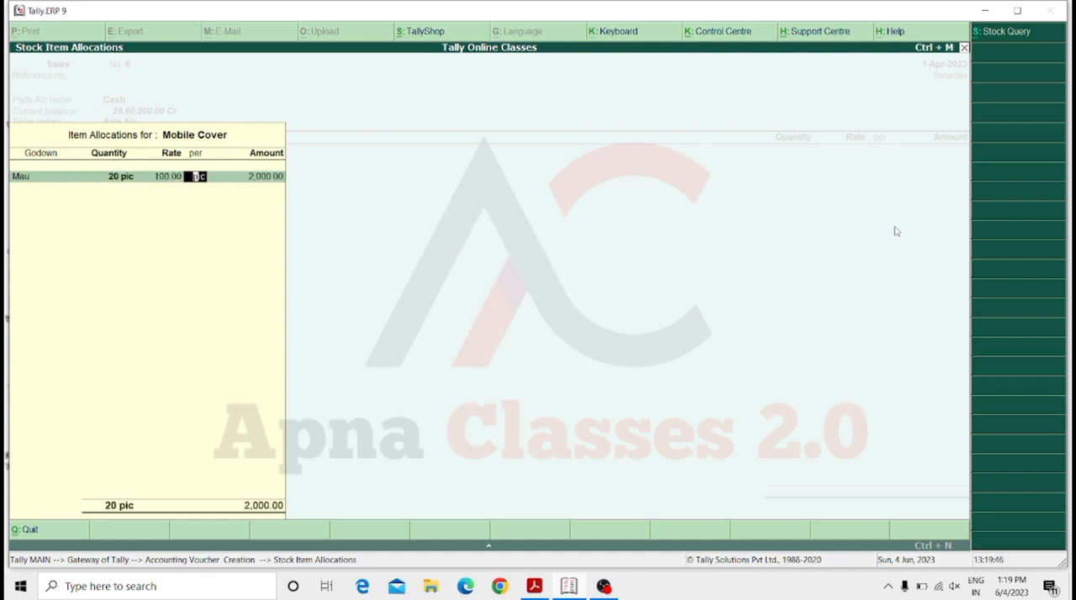
key("Return")
key("Return")
key("Return")
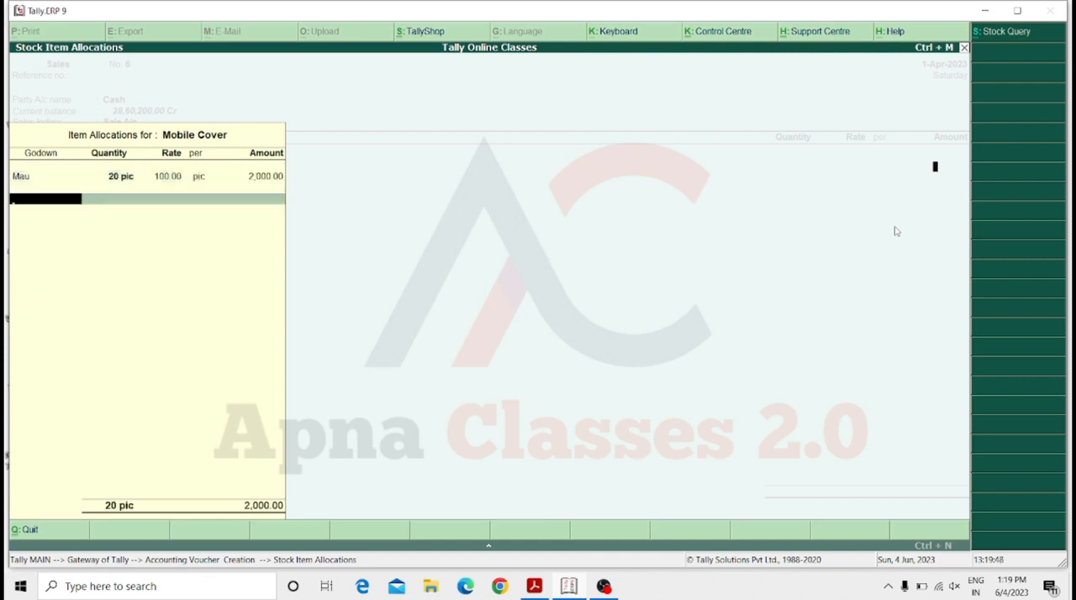
key("Return")
key("Return")
key("Return")
key("Return")
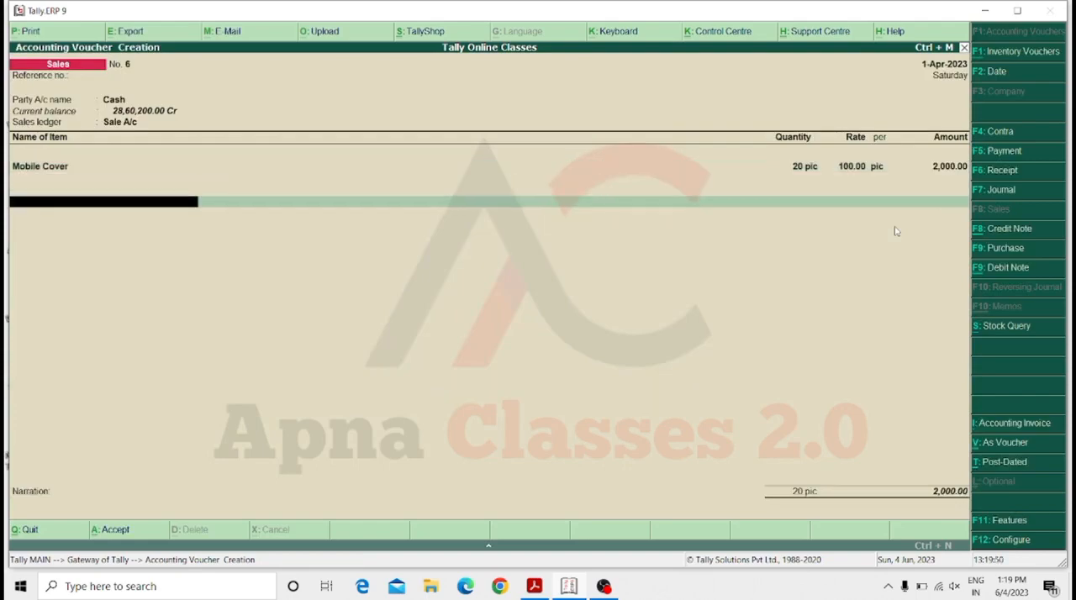
End the item list, leave the narration blank, and save the Cash sales voucher.
key("Return")
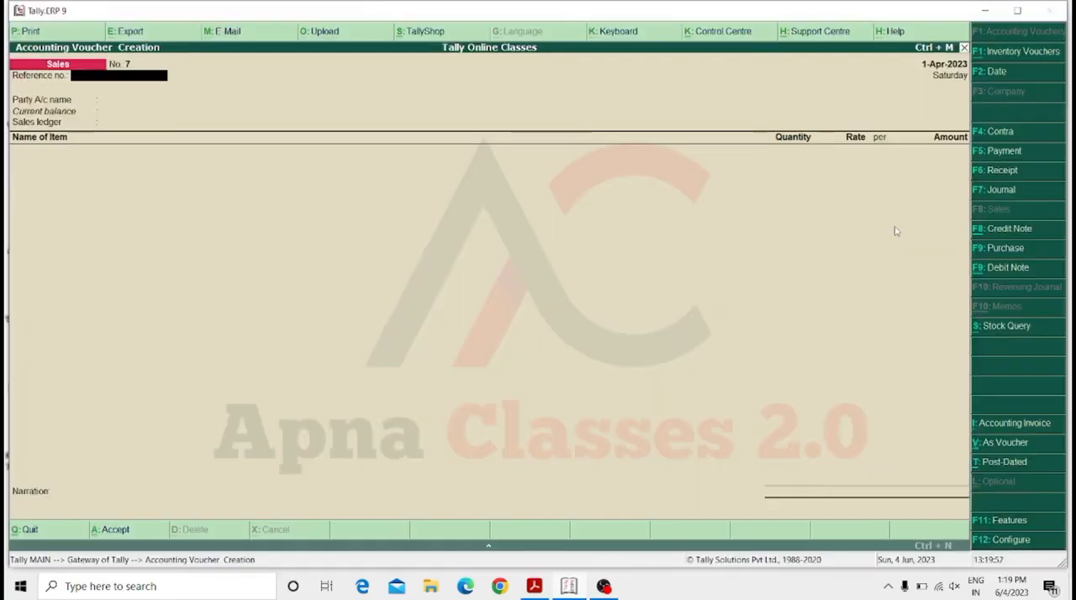
Start another Cash sales voucher with the default party details and Sale A/c as the sales ledger.
key("Return")
key("Return")
key("Return")
key("Return")
key("Return")
key("Return")
key("Return")
key("Return")
key("Return")
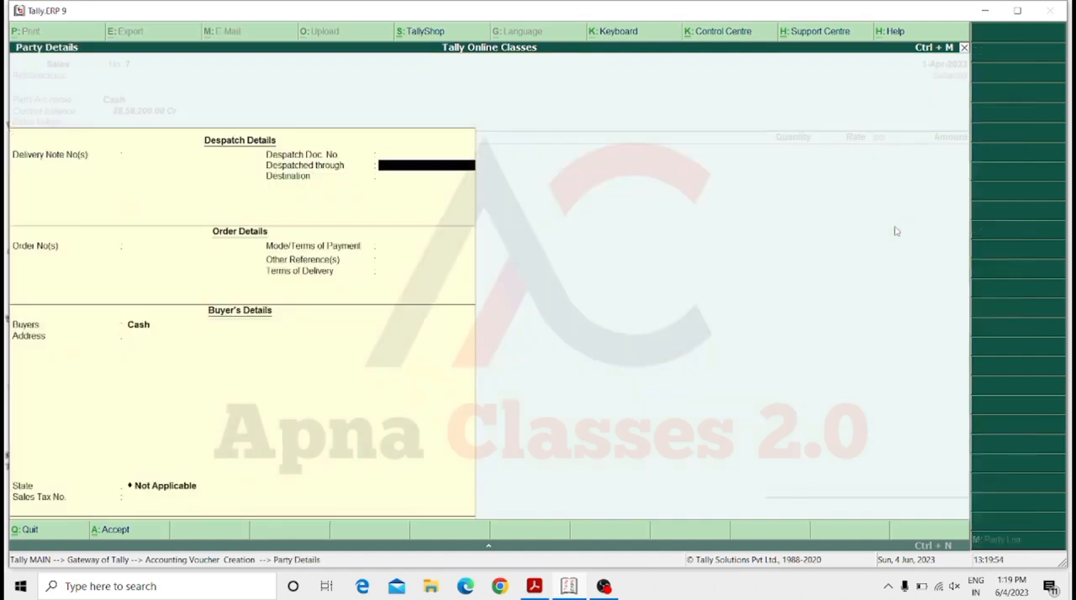
key("Return")
key("Return")
key("Return")
key("Return")
Choose Mobile Cover as the item being sold in the second Cash sales voucher.
key("Return")
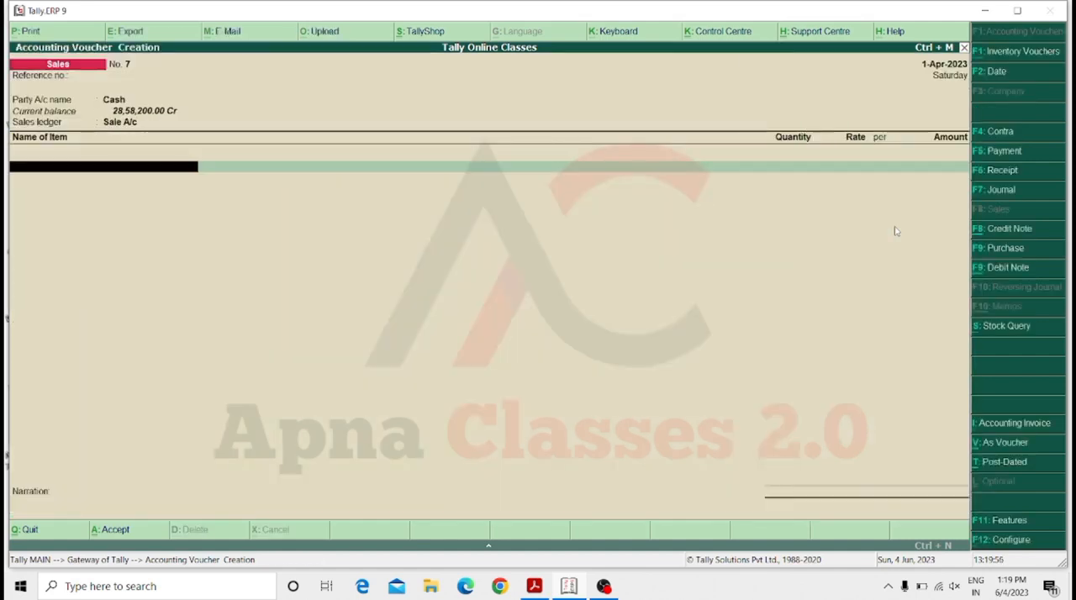
key("Down")
key("Down")
key("Return")
key("Down")
key("Down")
key("Down")
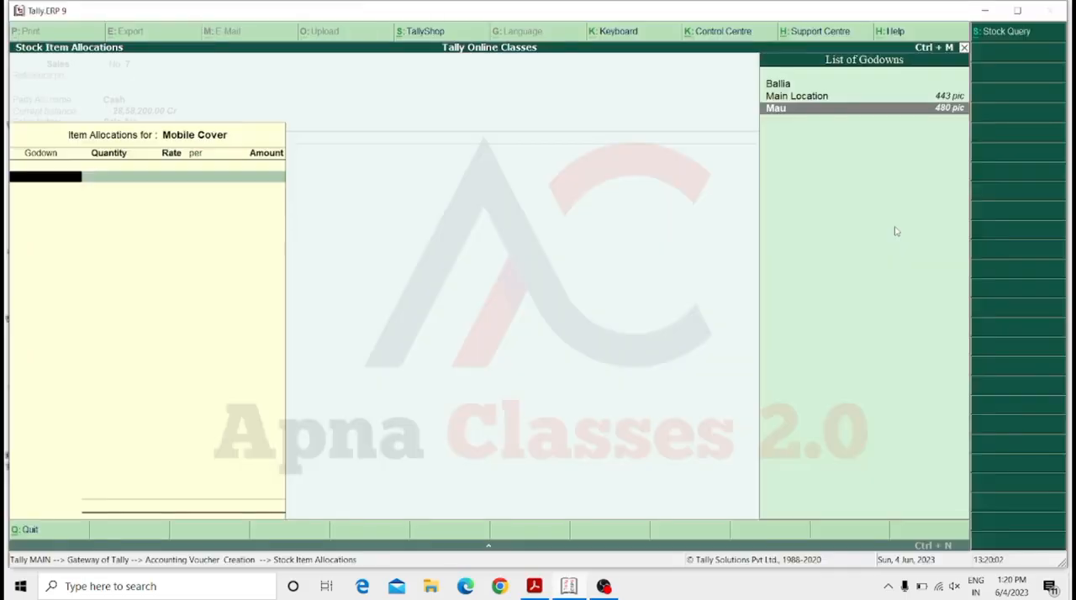
type("80")
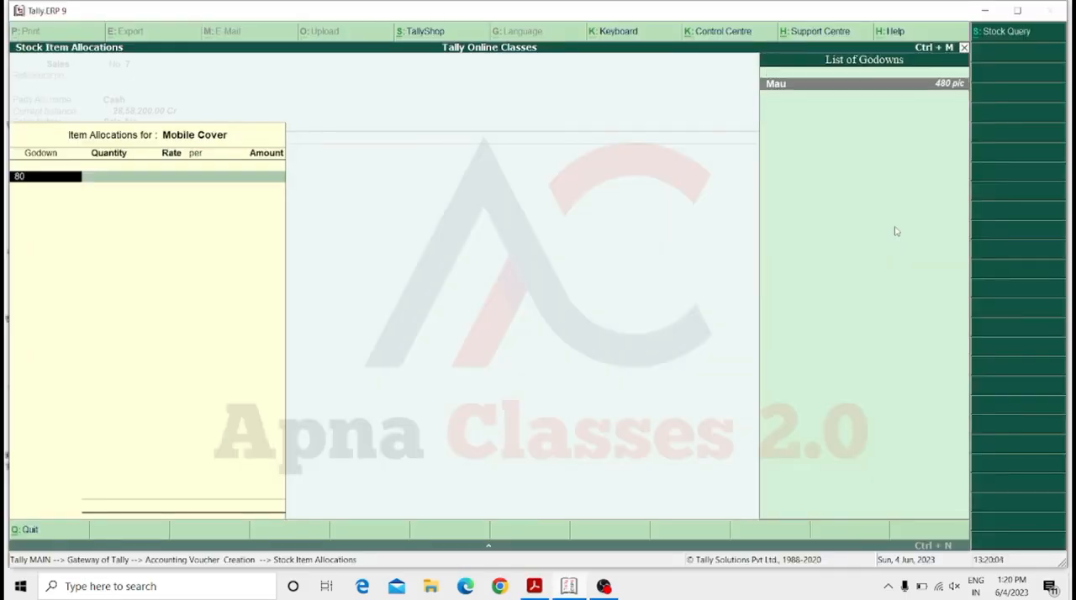
key("BackSpace")
key("BackSpace")
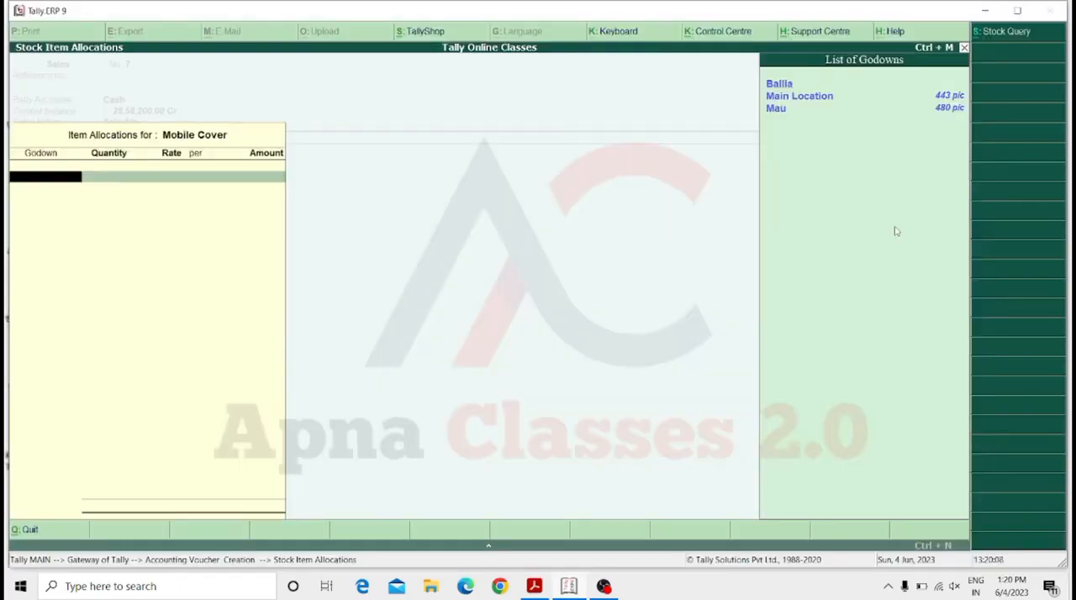
Allocate 80 pic of Mobile Cover from the Mau godown at a rate of 100.00.
key("Down")
key("Down")
key("Return")
type("80")
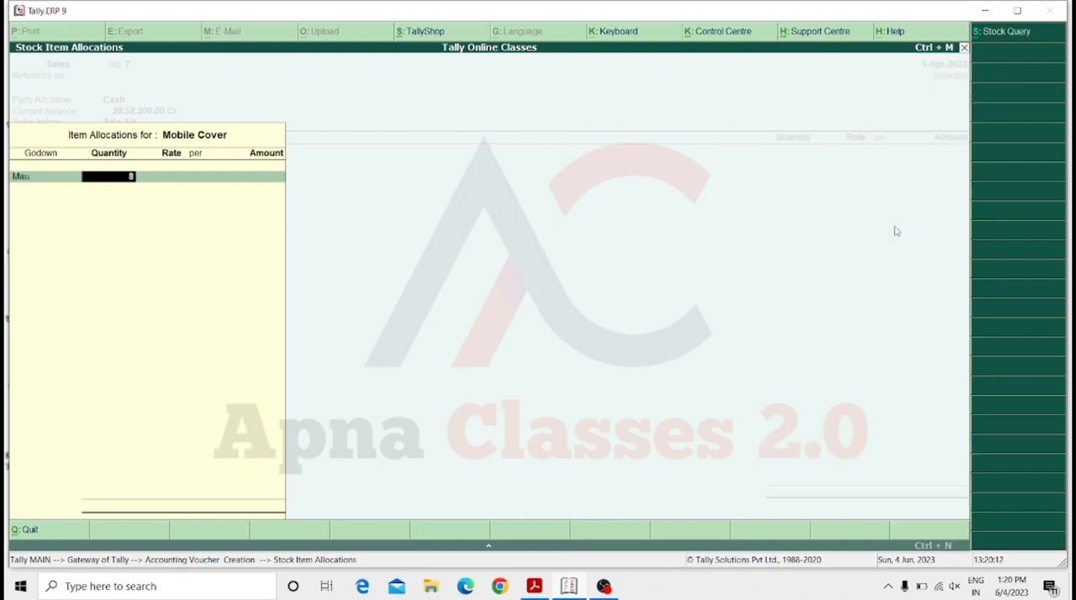
key("Return")
key("Return")
Finish the Mobile Cover allocation and save the second Cash sales voucher with a blank narration.
key("Return")
key("Return")
key("Return")
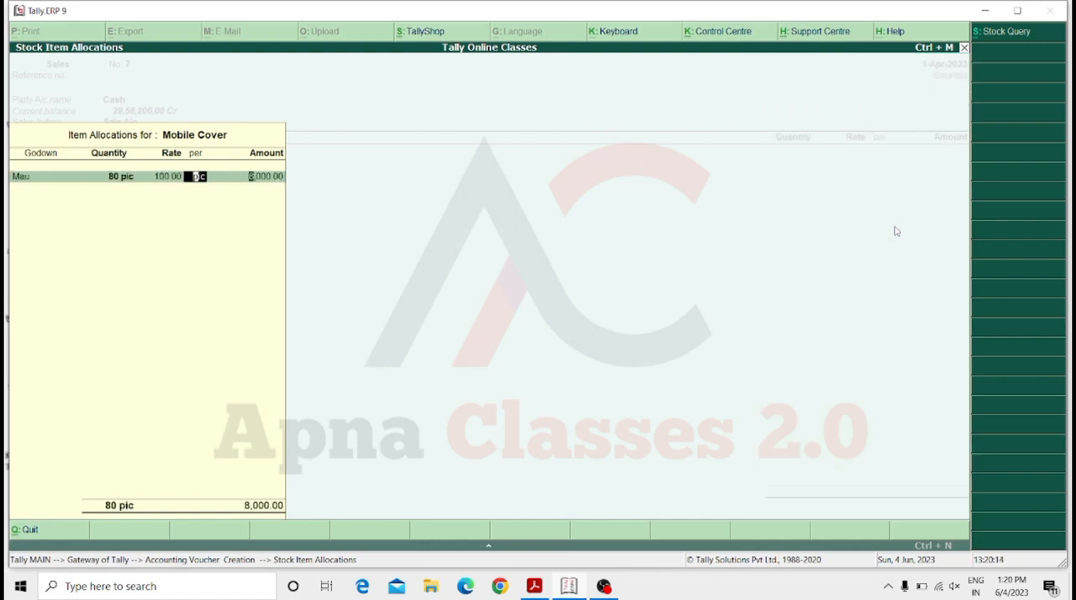
key("Return")
key("Return")
key("Return")
key("Return")
key("Return")
key("Return")
key("Return")
key("Return")
key("Return")
key("Return")
key("Return")
key("Return")
key("Return")
key("Return")
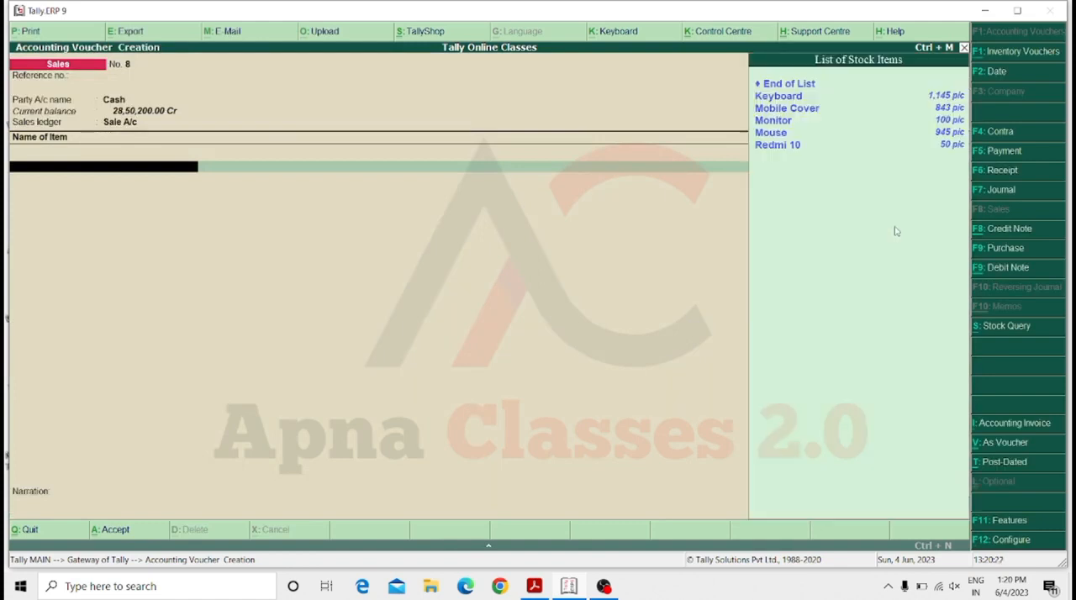
Check Mobile Cover's stock in the Mau godown, and leave the sales voucher without saving it.
key("Down")
key("Down")
key("Return")
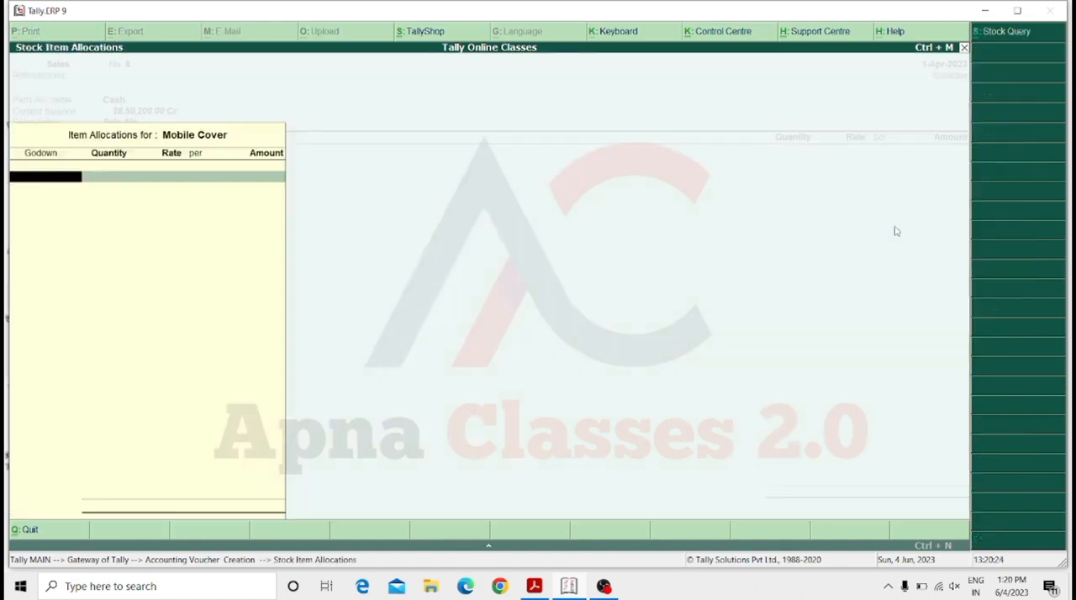
key("Down")
key("Down")
key("Down")
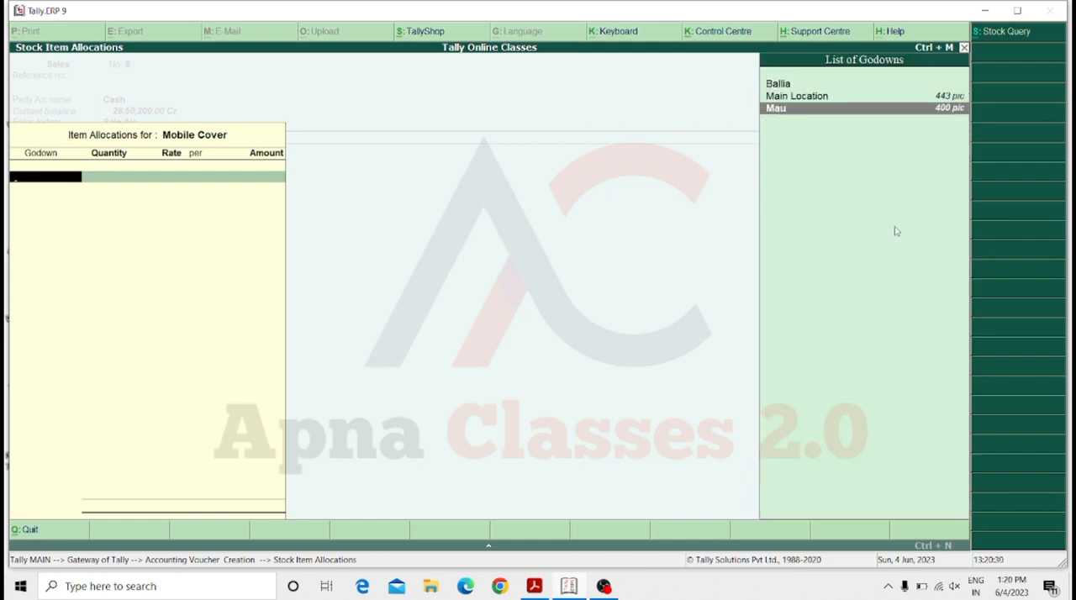
key("Escape")
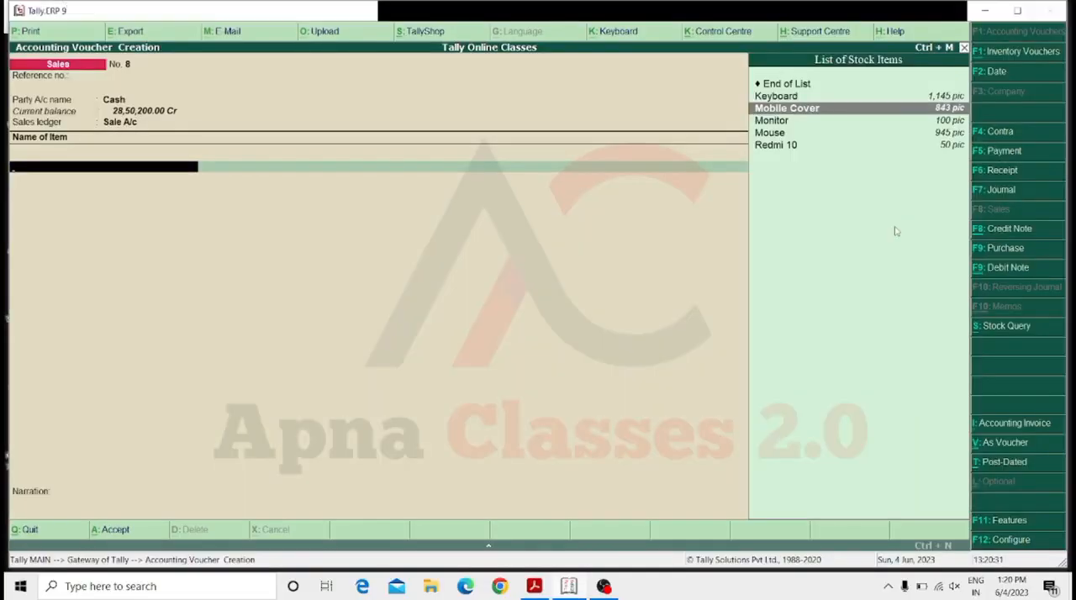
key("Escape")
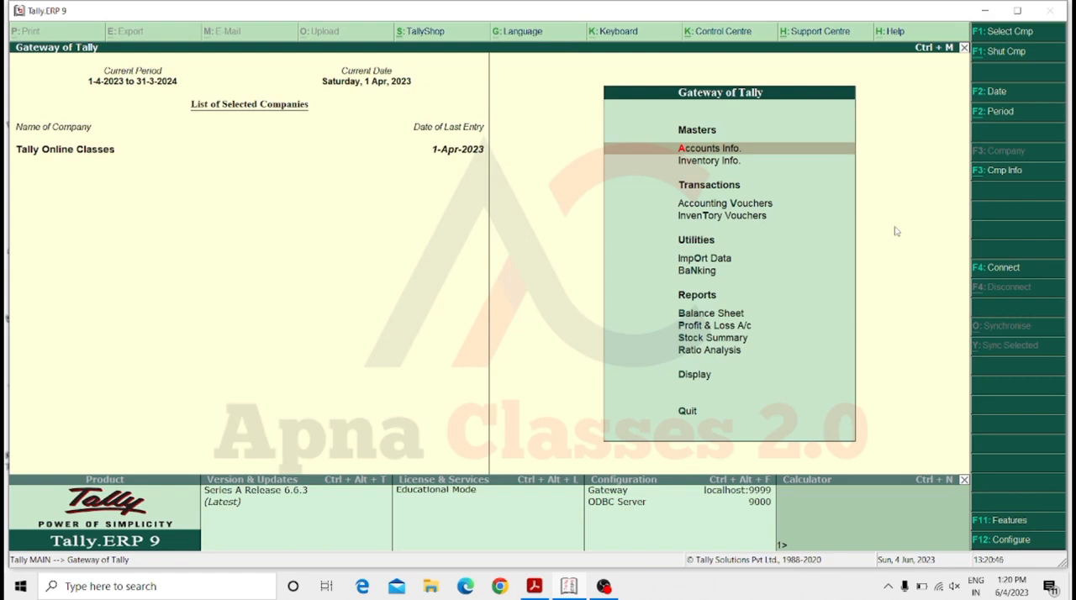
Open the single godown creation form from the inventory masters.
key("Down")
key("Return")
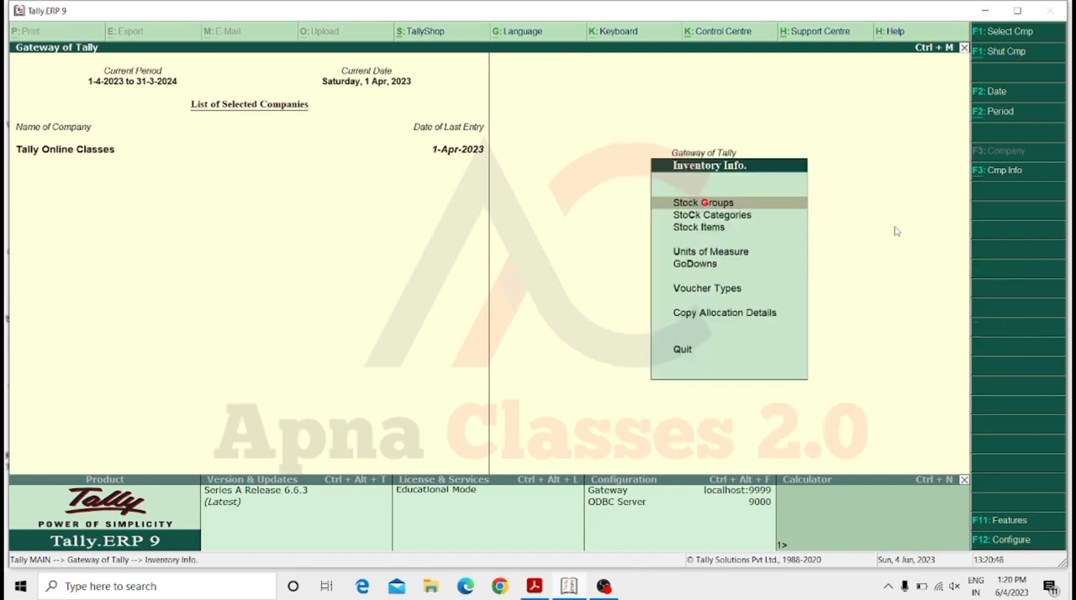
key("Down")
key("Down")
key("Down")
key("Down")
key("Return")
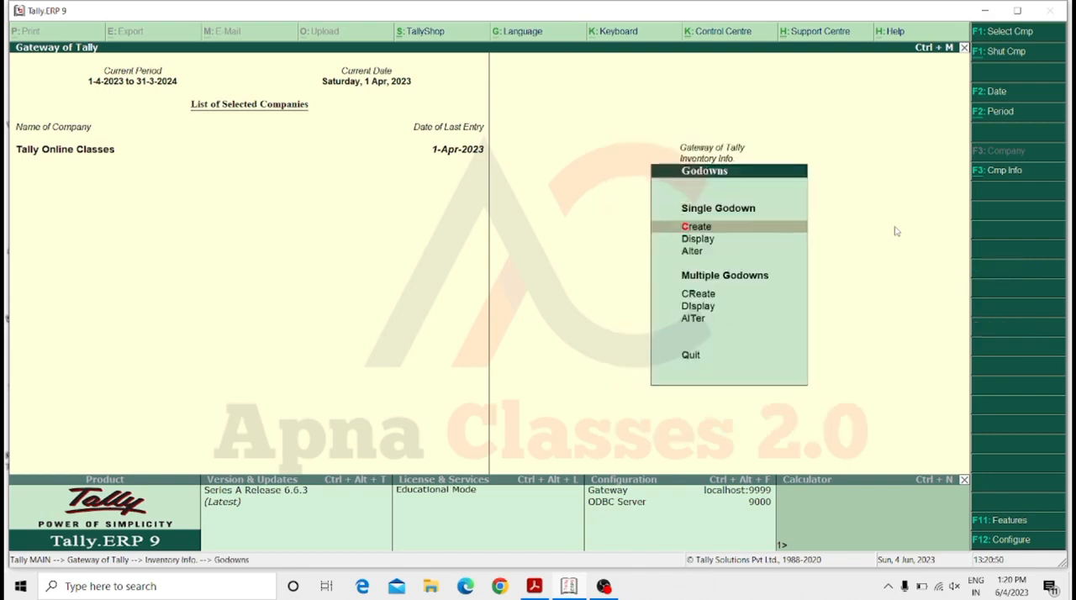
key("Return")
Create a godown named Godown 2 under Primary, keeping No for both third-party stock options.
type("Do")
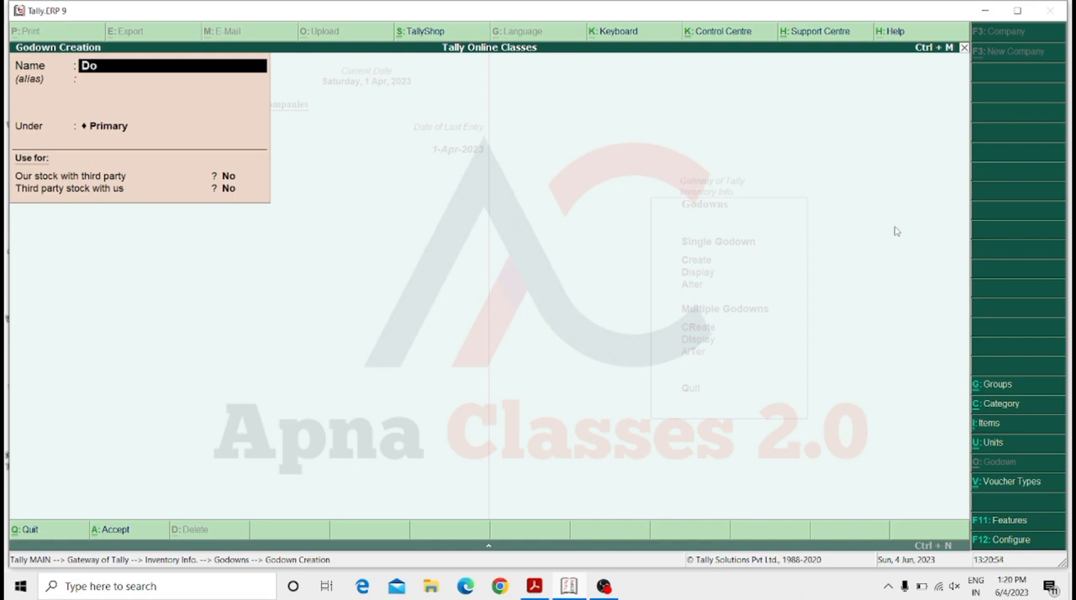
key("BackSpace")
key("BackSpace")
type("Godown 2")
key("Return")
key("Return")
key("Return")
key("Return")
key("Return")
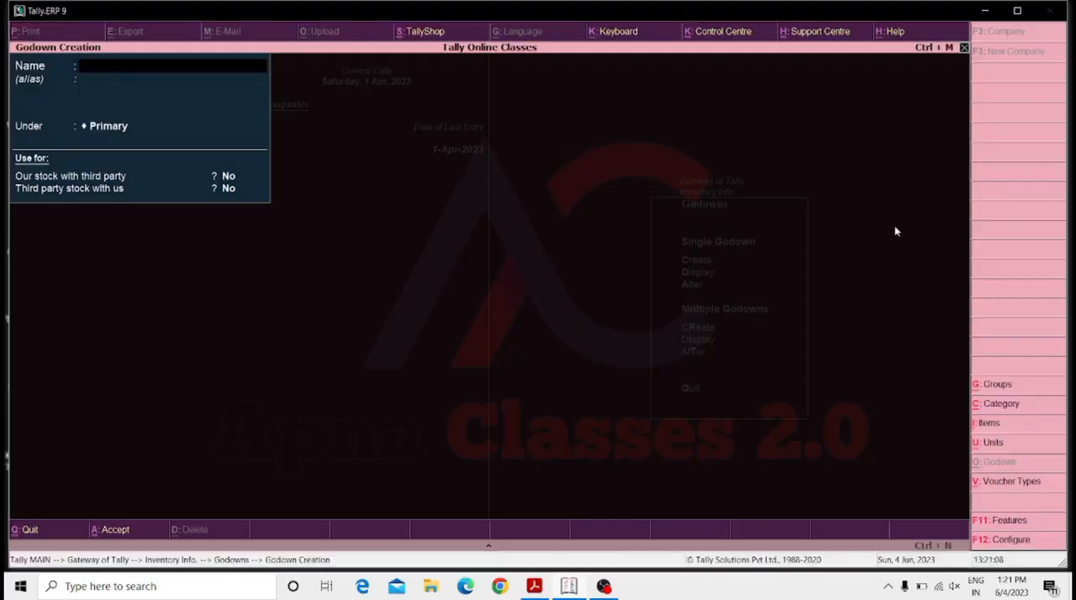
Leave godown creation, return to the Gateway of Tally, and open a stock journal inventory voucher.
key("Escape")
key("Escape")
key("Escape")
key("Escape")
key("n")
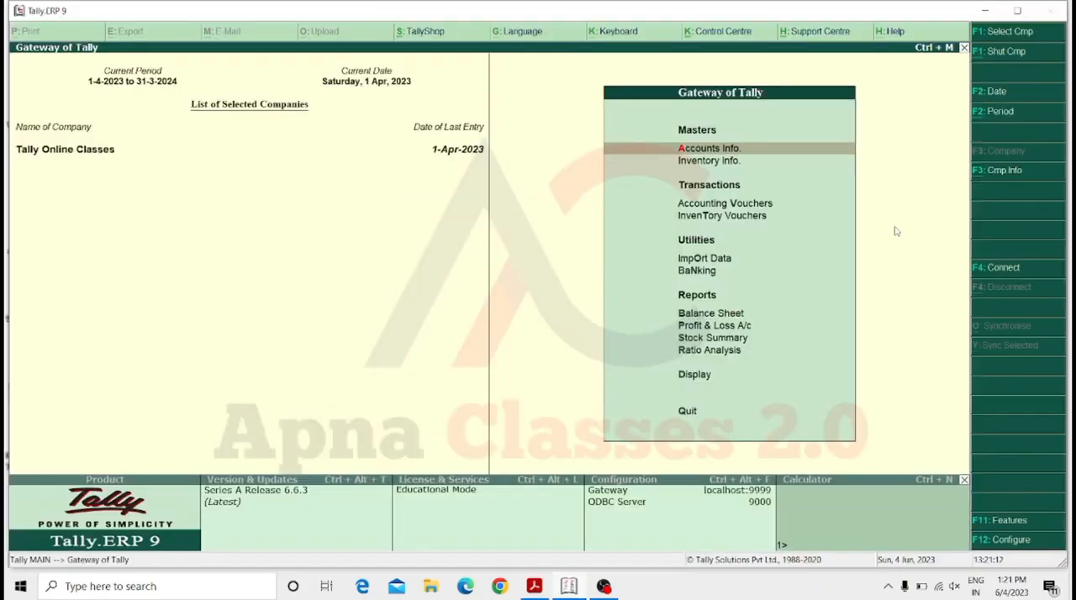
key("Down")
key("Down")
key("Down")
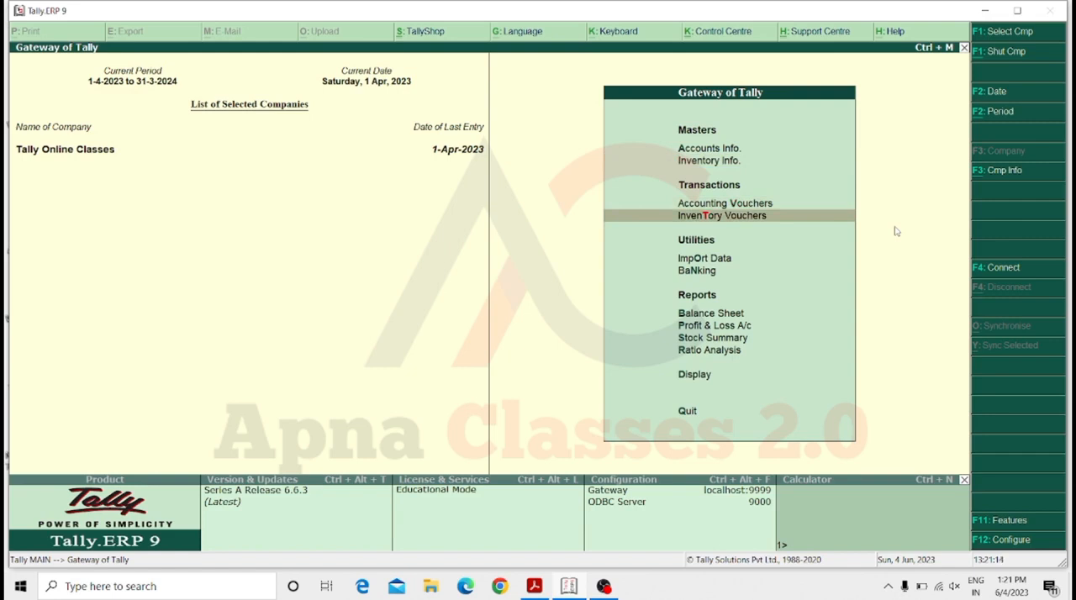
key("Return")
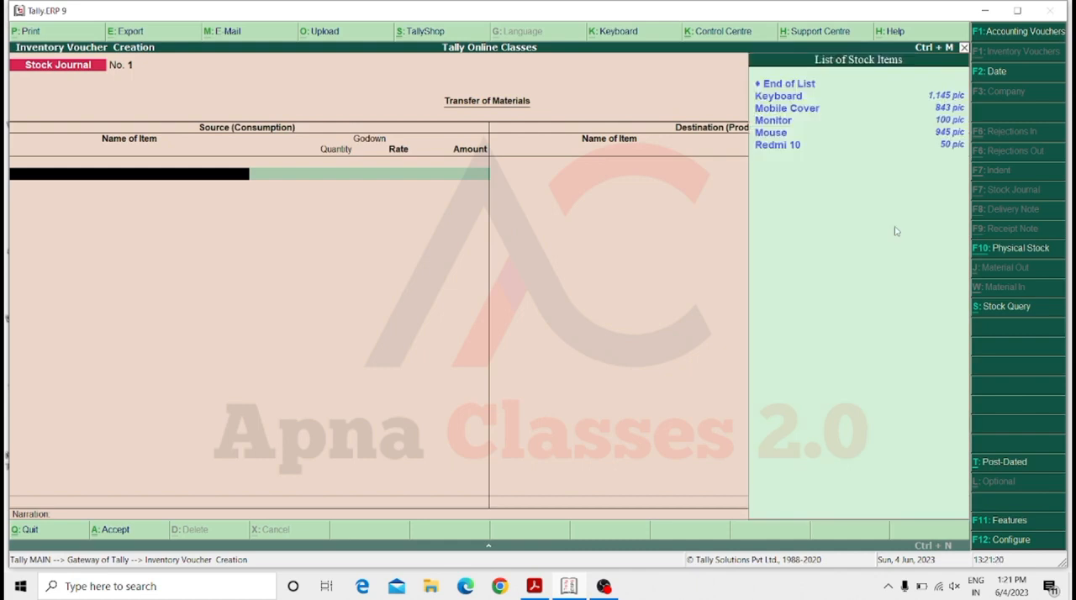
Enter Mobile Cover as the stock journal's source item, taking 200 pic from the Mau godown at a rate of 75.00.
key("Down")
key("Down")
key("Return")
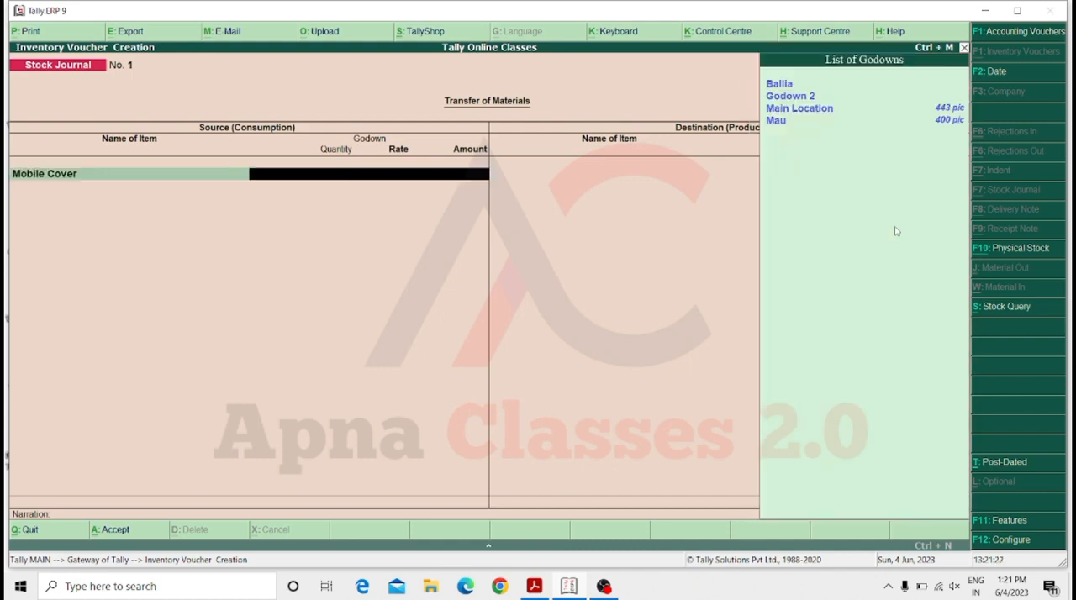
key("Down")
key("Down")
key("Down")
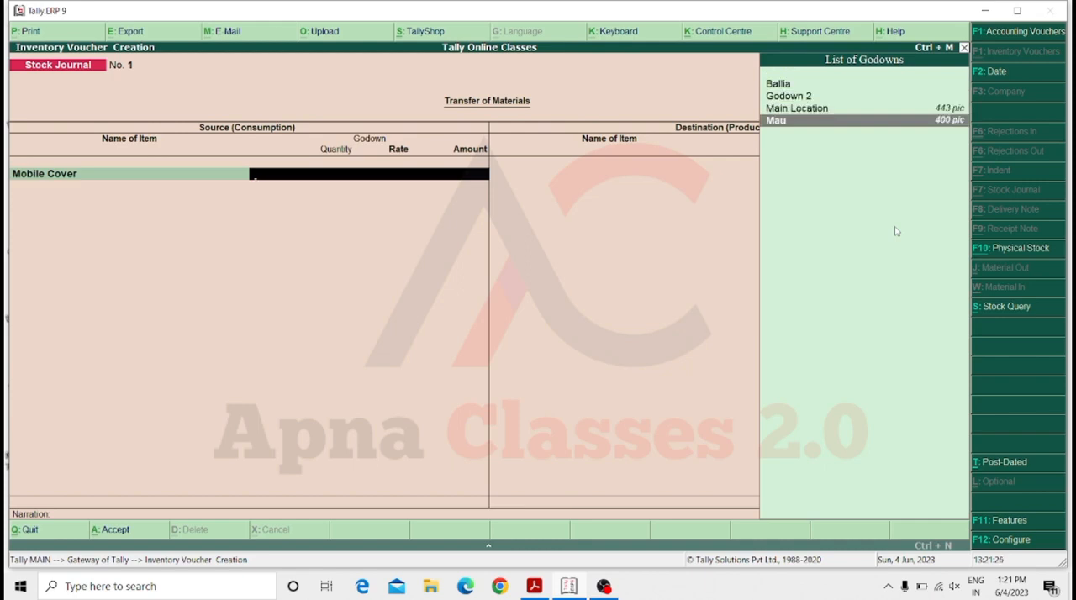
key("Return")
type("200")
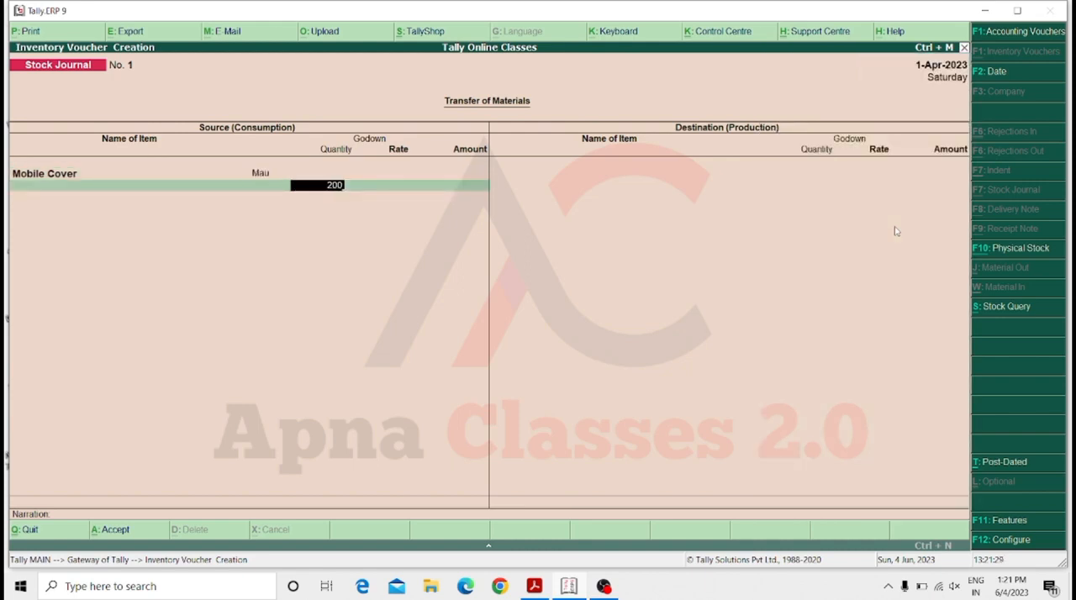
key("Return")
key("Return")
Finish the source list and choose Mobile Cover as the stock journal's destination item, received in Godown 2.
key("Return")
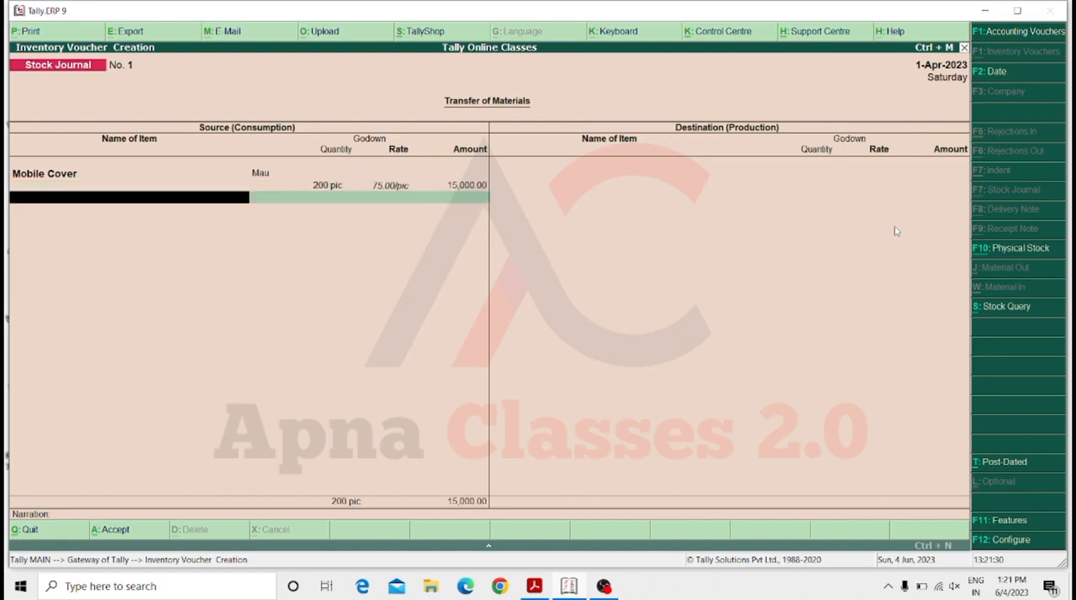
key("Return")
key("Down")
key("Down")
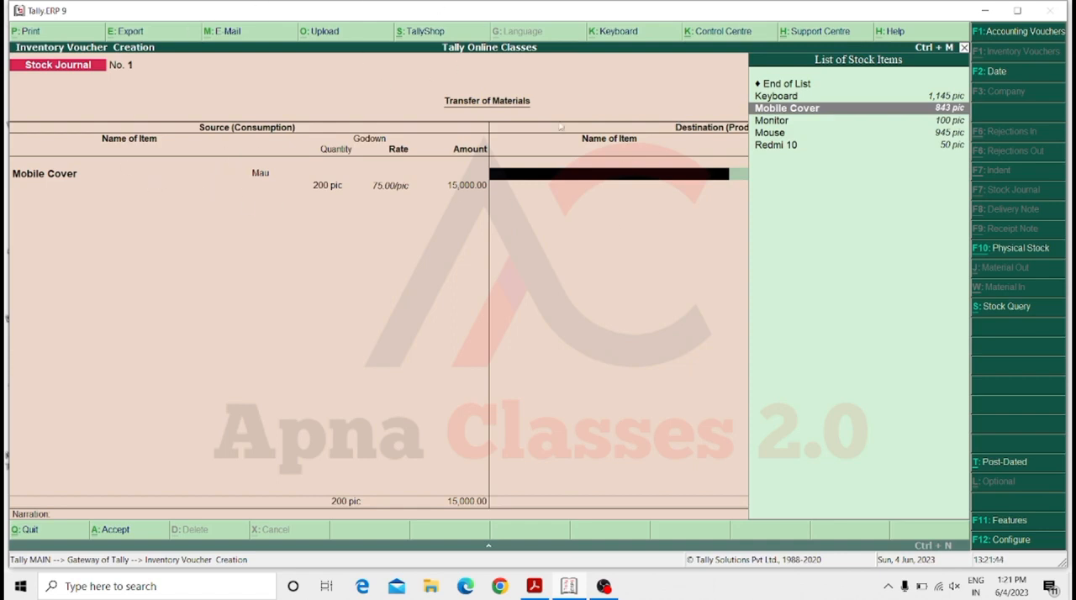
key("Return")
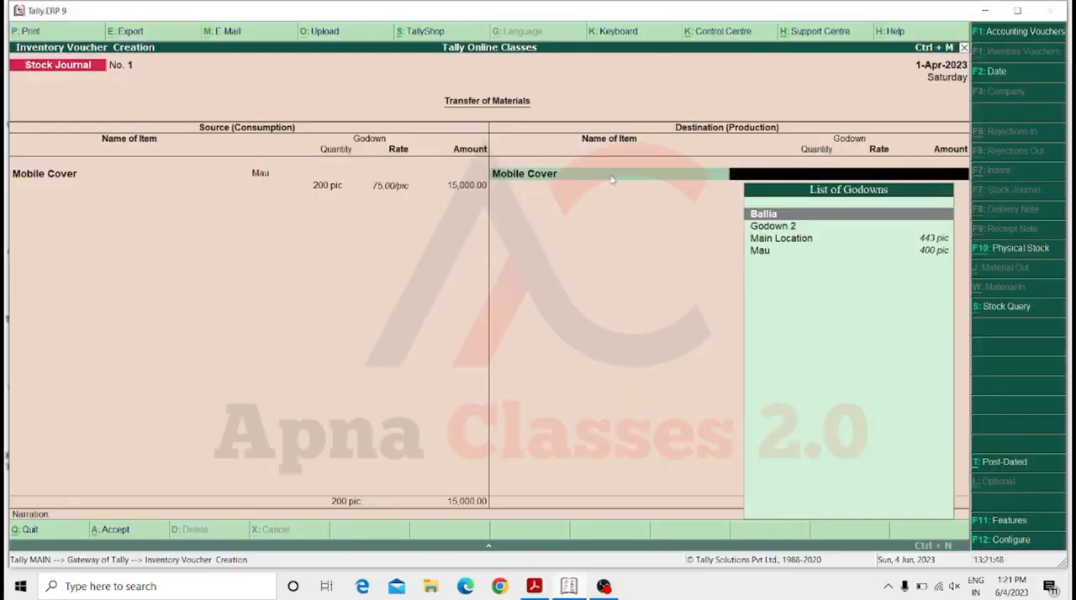
key("Down")
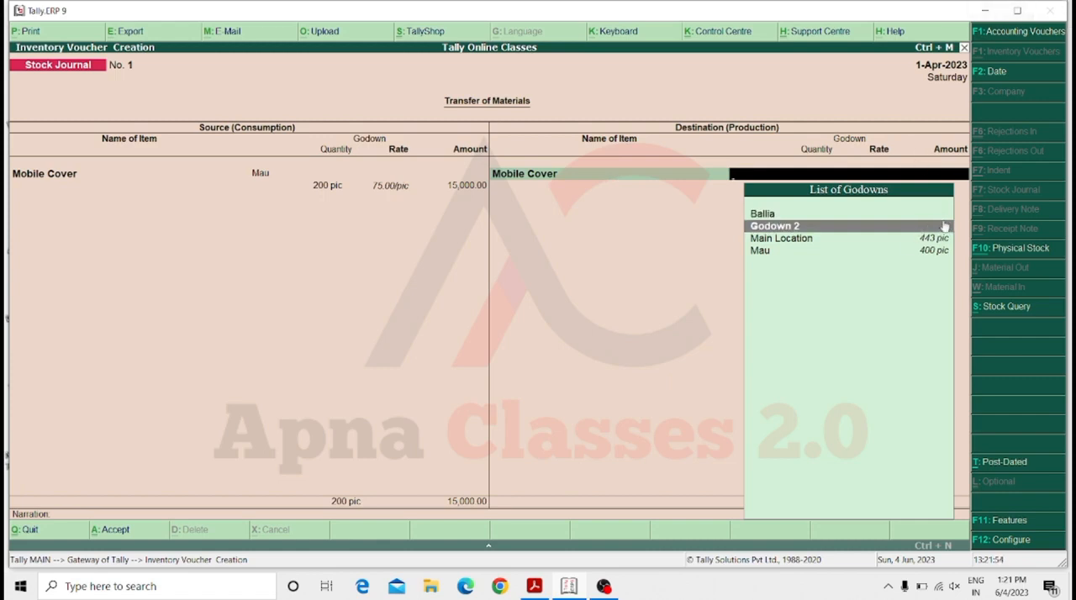
key("Return")
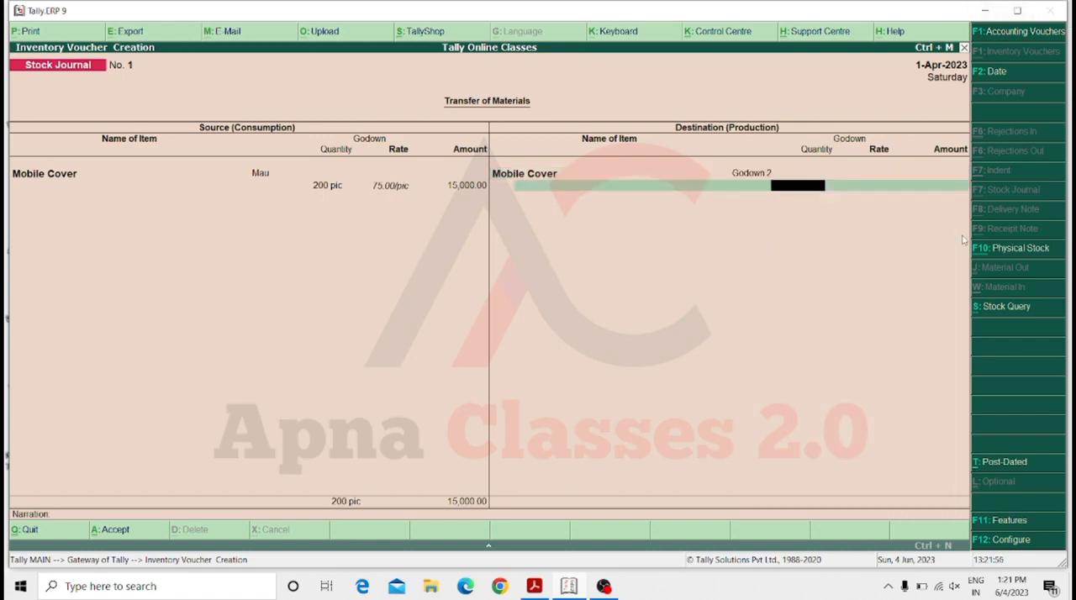
Enter 200 pic at 75.00 per pic for the destination item, leave the narration blank, and save the stock journal.
type("200")
key("Return")
key("Return")
key("Return")
key("Return")
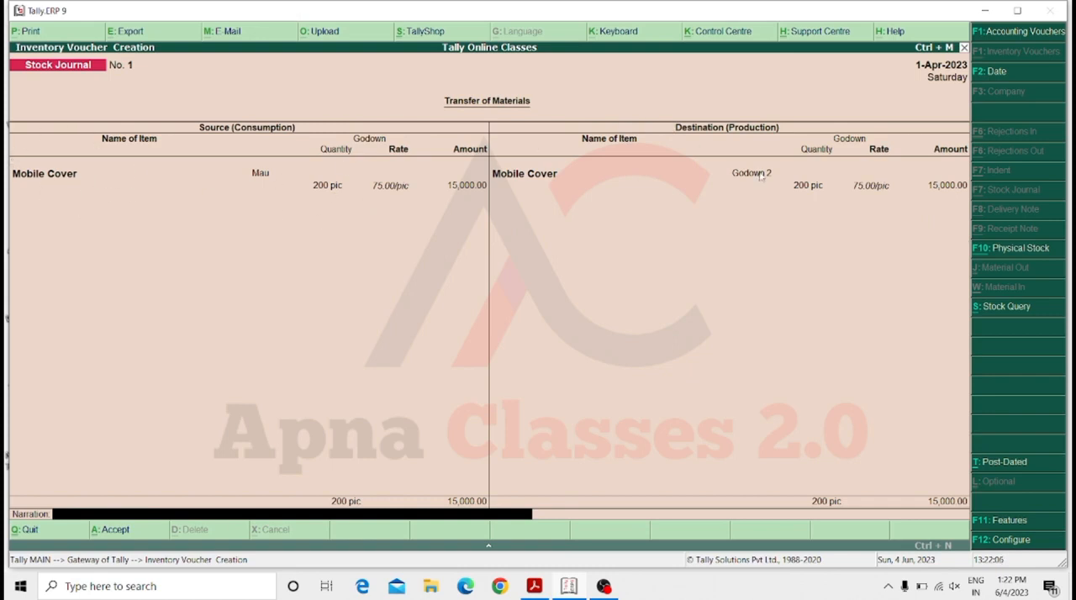
key("Return")
key("y")
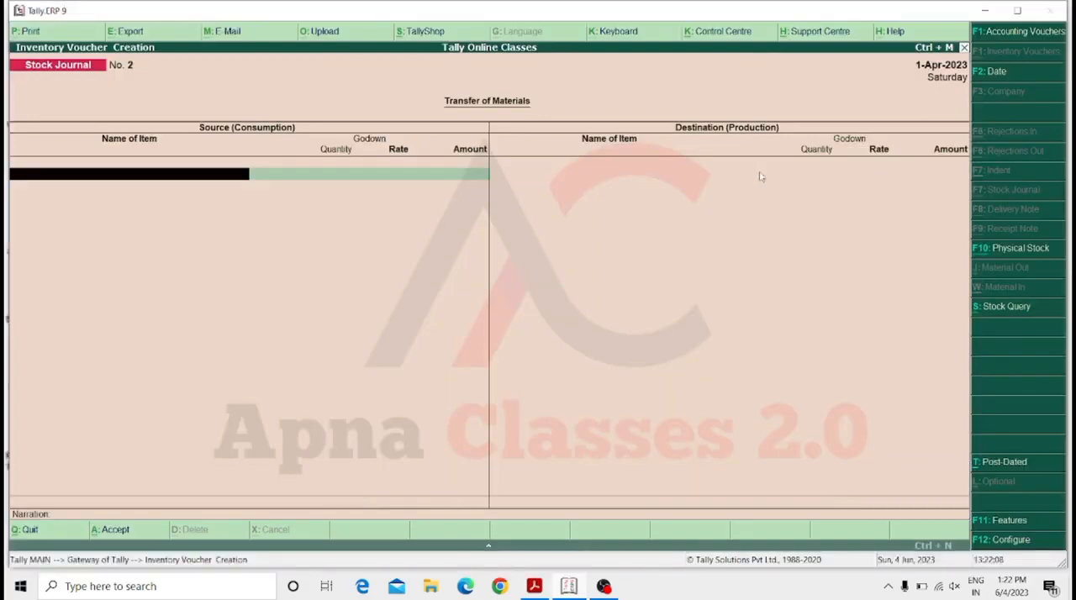
Leave the new blank stock journal, open accounting vouchers from the Gateway of Tally, and switch to a sales voucher.
key("Escape")
key("y")
key("Escape")
key("n")
key("Down")
key("Down")
key("Down")
key("Up")
key("Return")
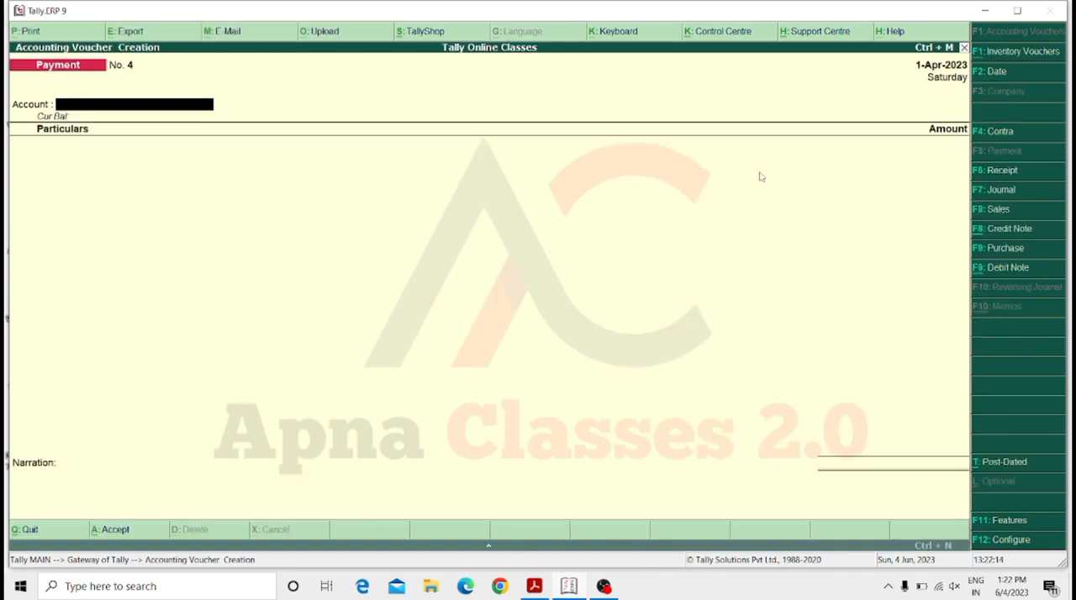
key("F8")
key("Return")
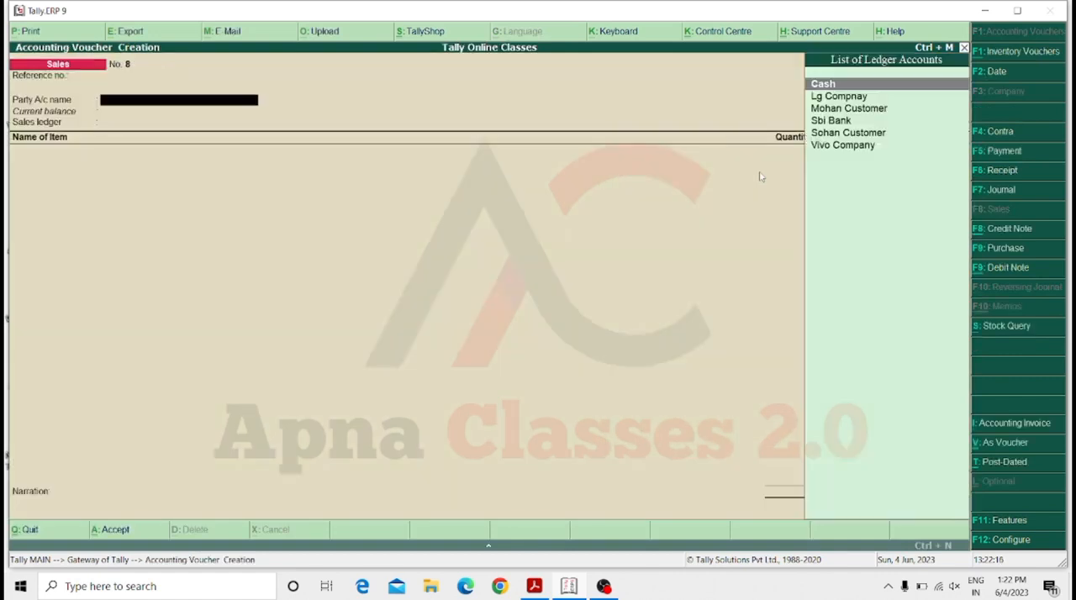
Examine Mobile Cover's godown-wise stock through a trial Cash sales entry, and abandon the voucher to return to the Gateway of Tally.
key("Return")
key("ctrl+a")
key("Return")
key("Down")
key("Down")
key("Return")
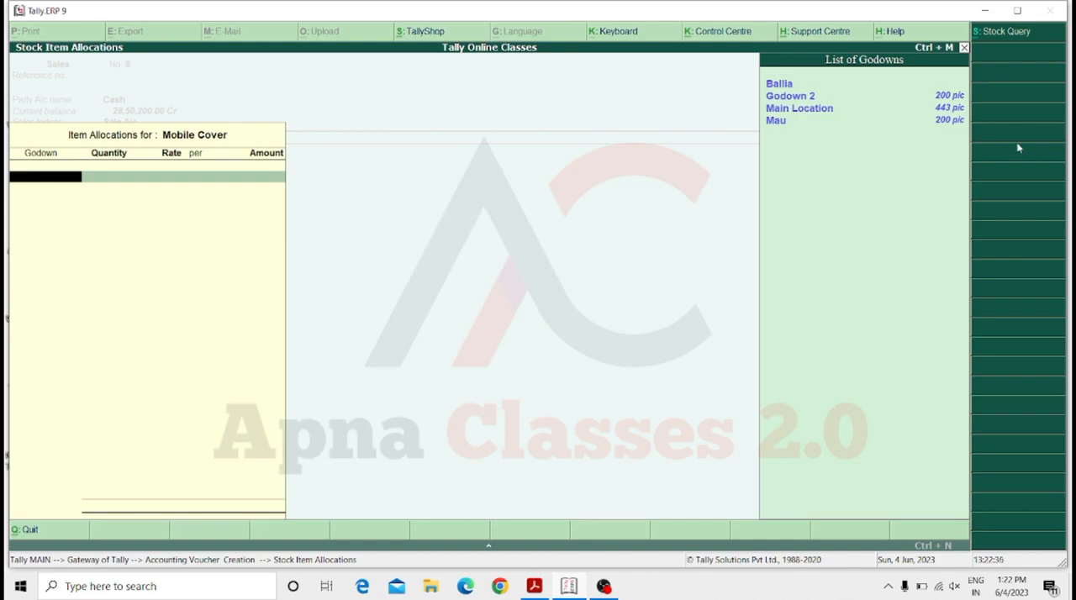
key("Escape")
key("Escape")
key("Escape")
key("n")
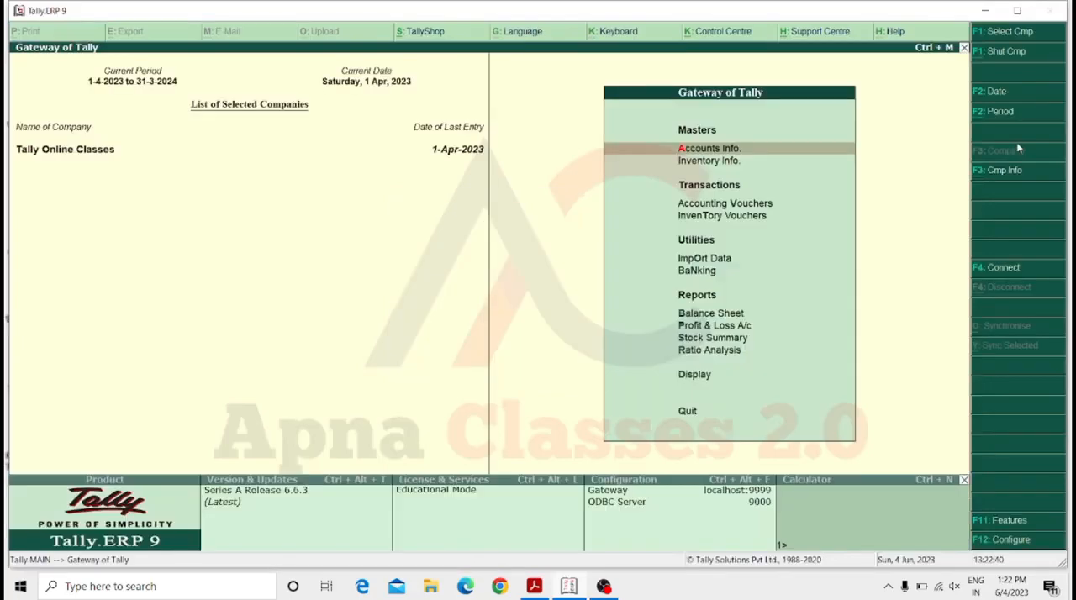
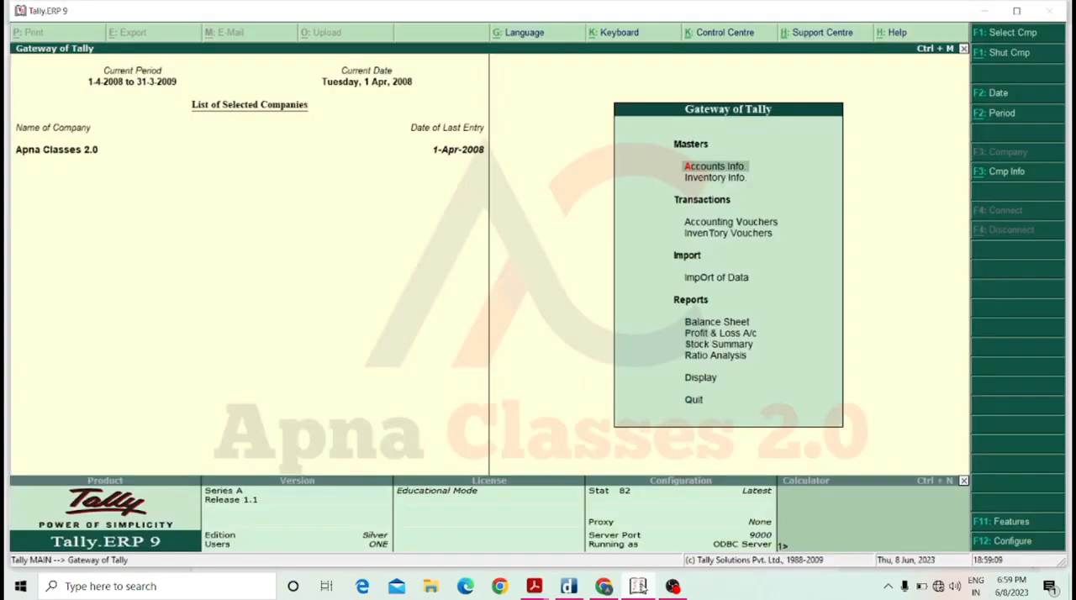
Open the company's Inventory Features settings from the Gateway of Tally.
key("Escape")
key("n")
key("F11")
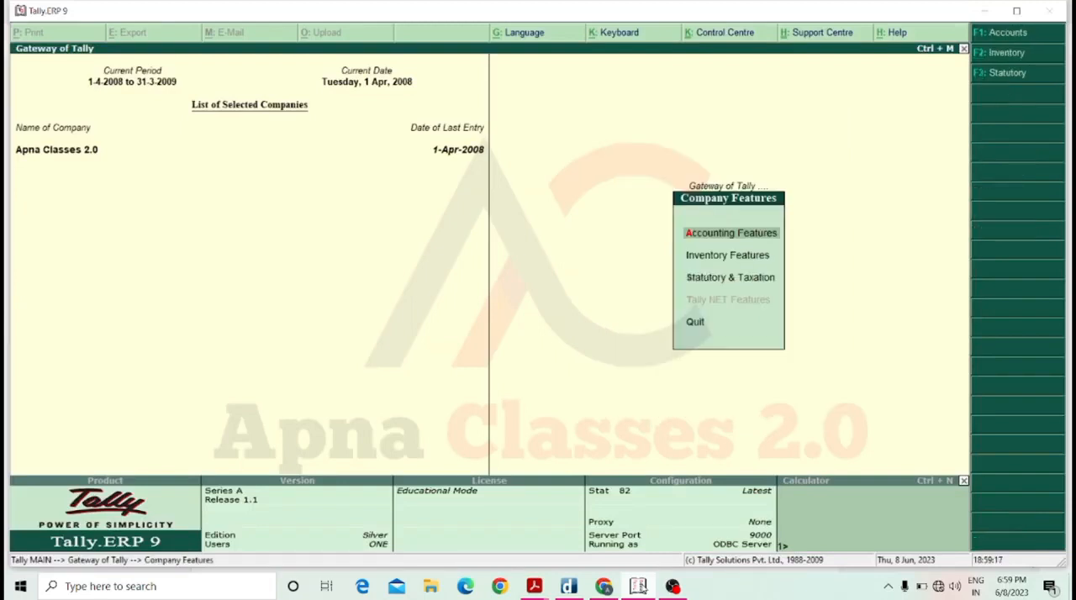
key("Down")
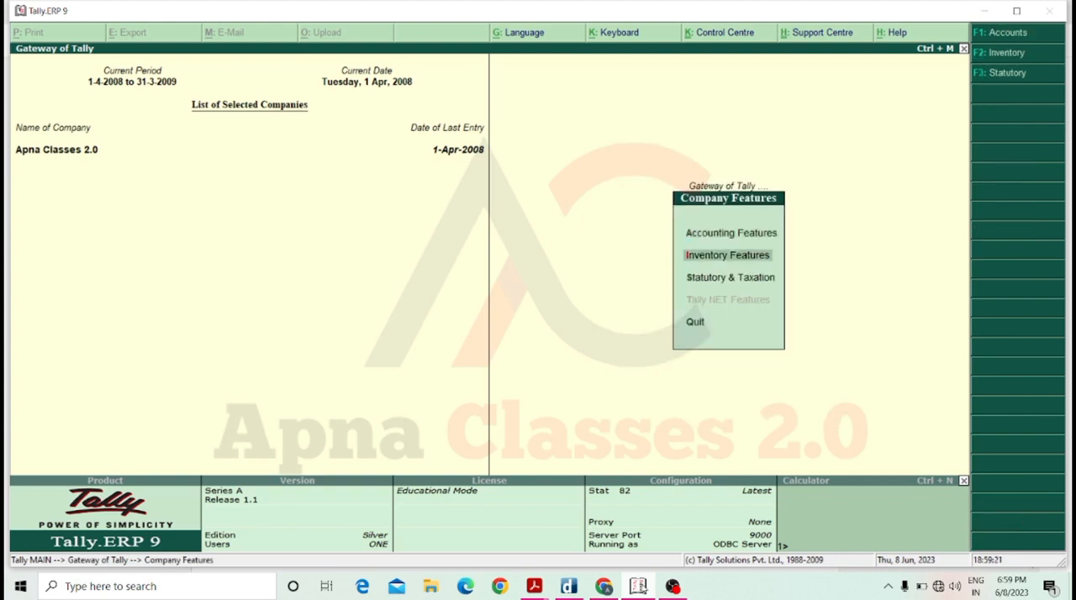
key("Return")
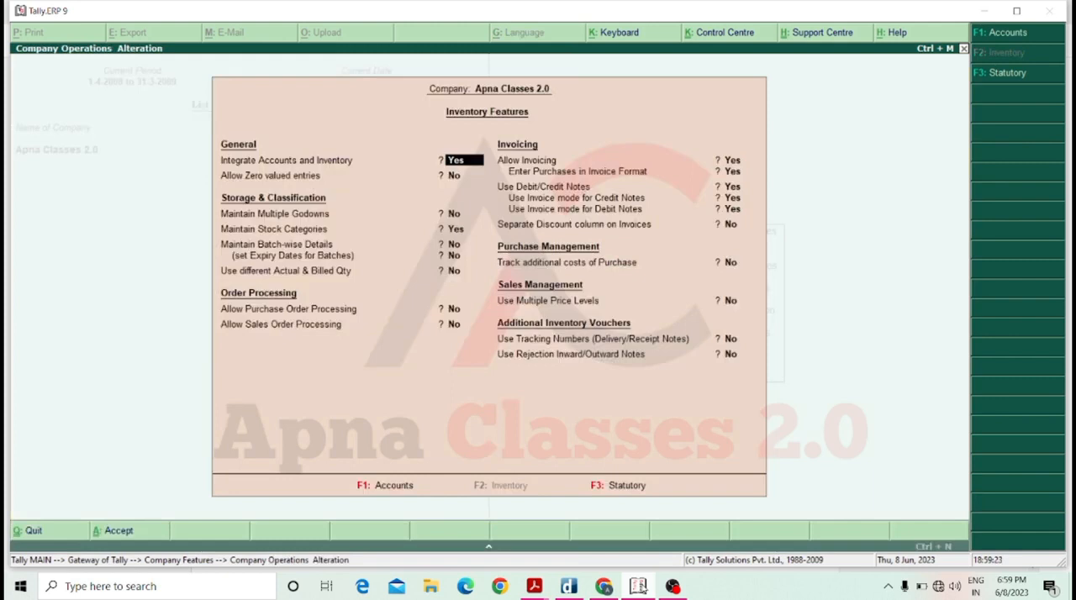
Set Use Multiple Price Levels to Yes under Sales Management, keeping all other inventory features as they are.
key("Return")
key("Return")
key("Return")
key("Return")
key("Return")
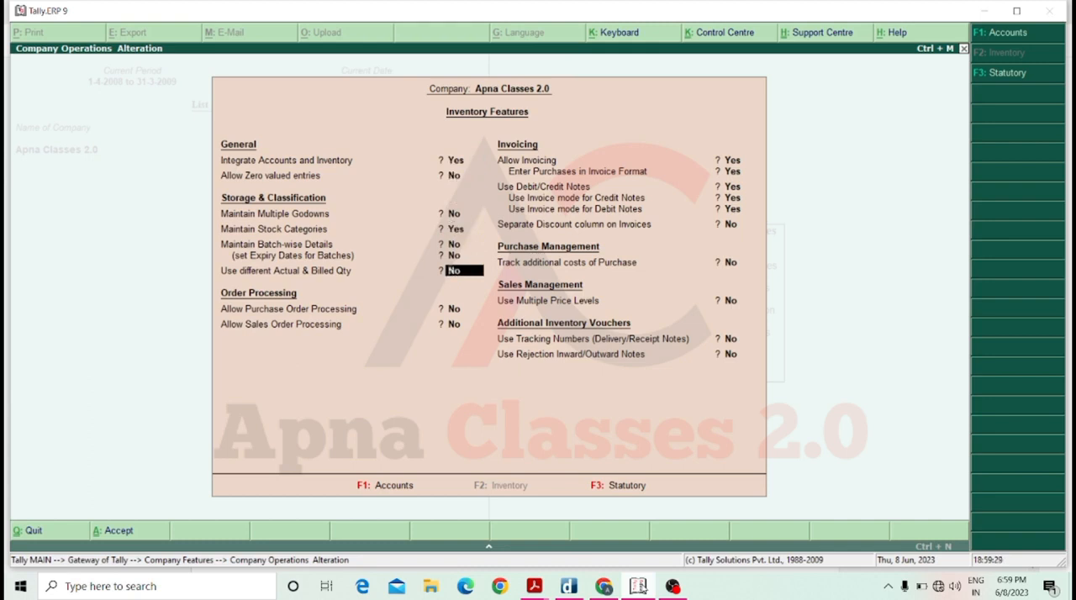
key("Up")
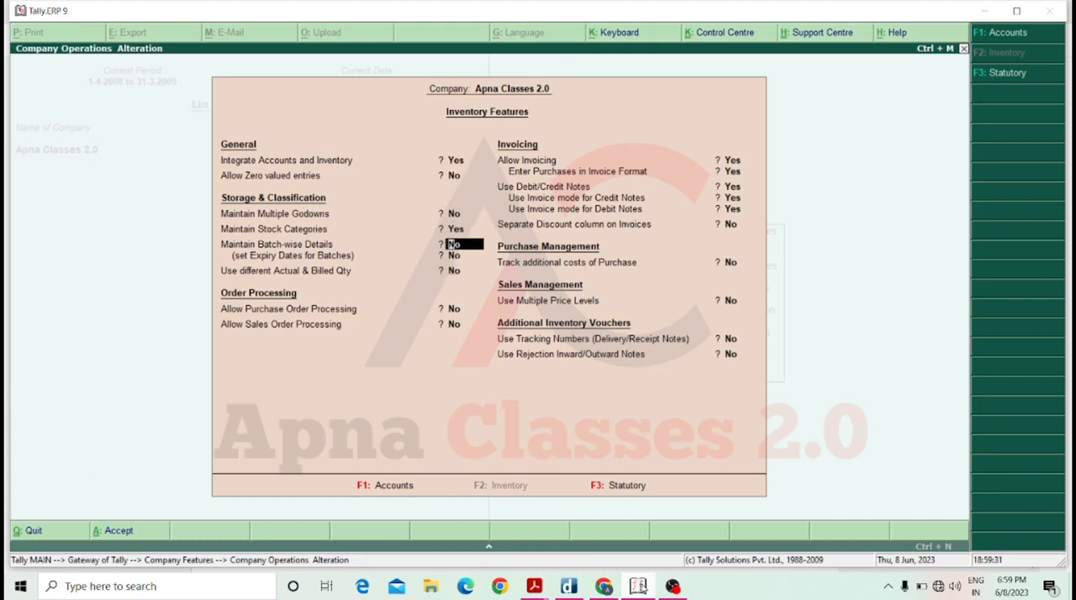
key("Return")
key("Return")
key("Return")
key("Return")
key("Return")
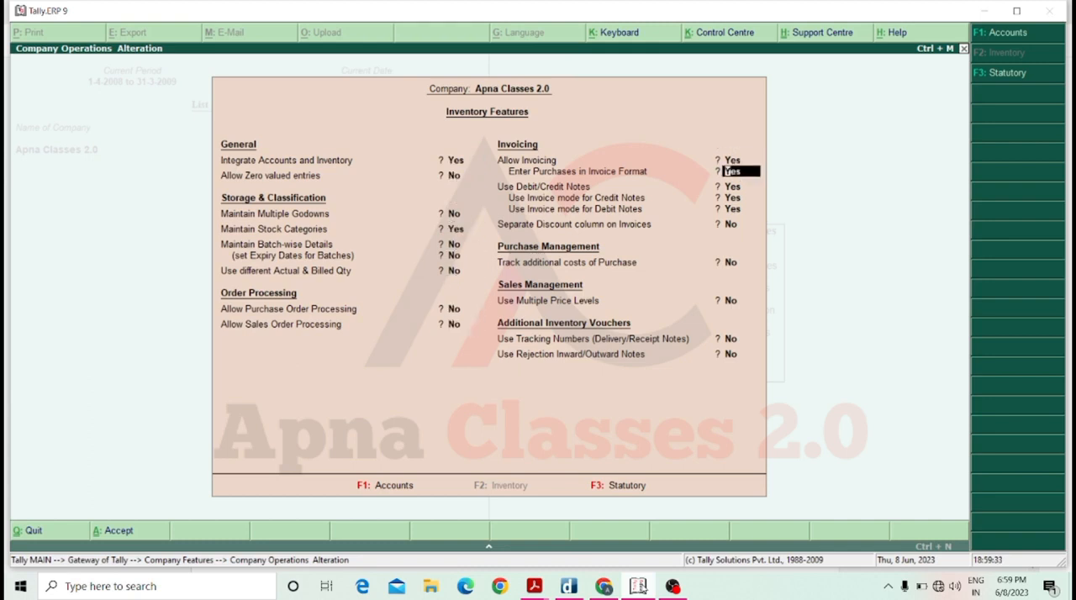
key("Return")
key("Return")
key("Return")
key("Return")
key("Return")
key("Return")
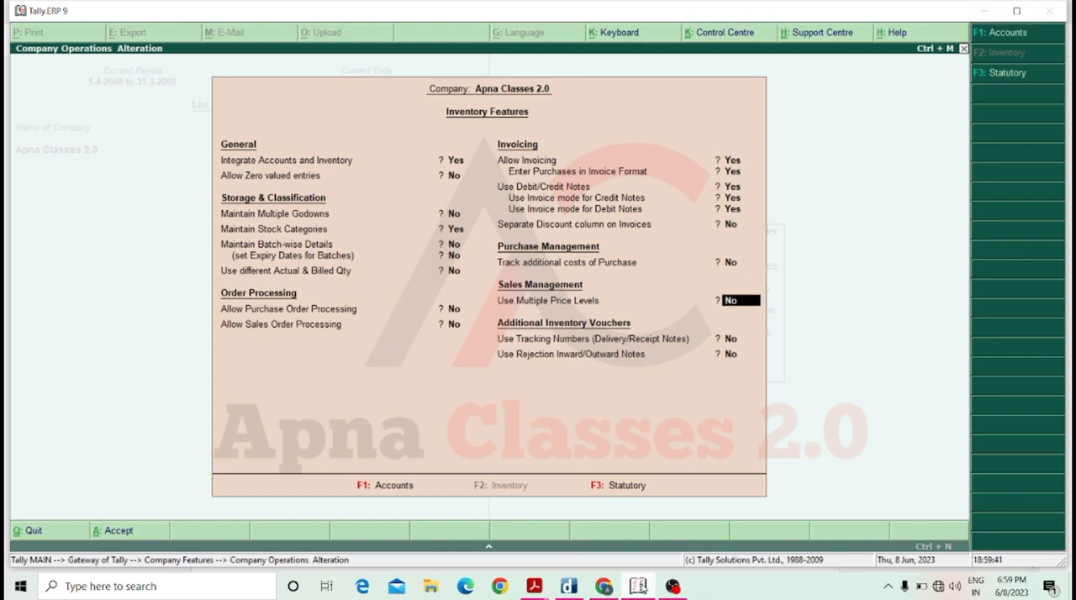
type("y")
key("Return")
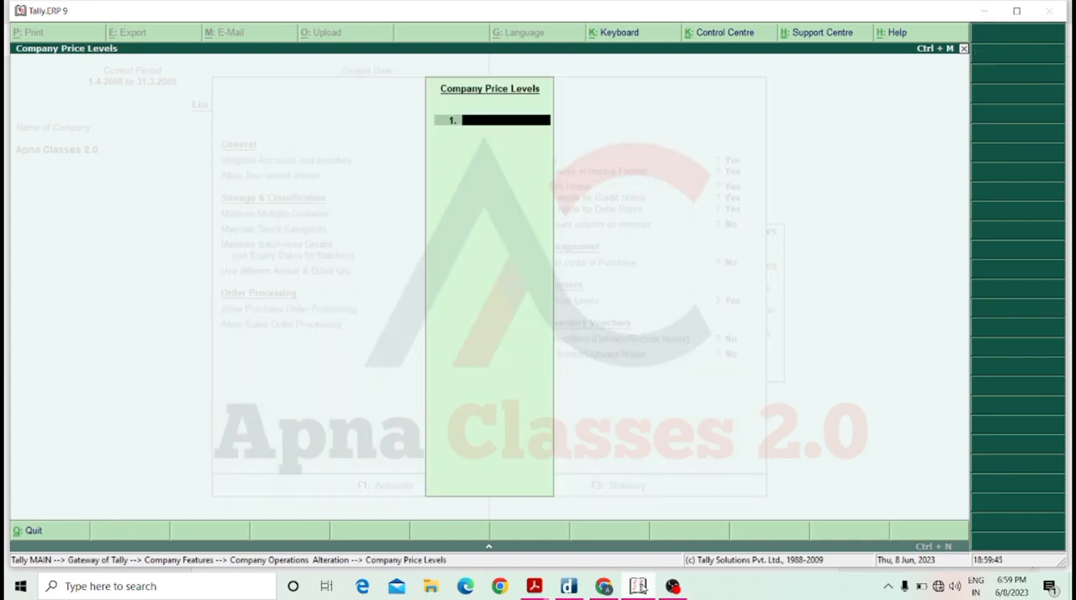
Add the company price levels Old Customer and New Customer, save the inventory features, and return to the Gateway of Tally.
type("Old Customer")
key("Return")
type("New")
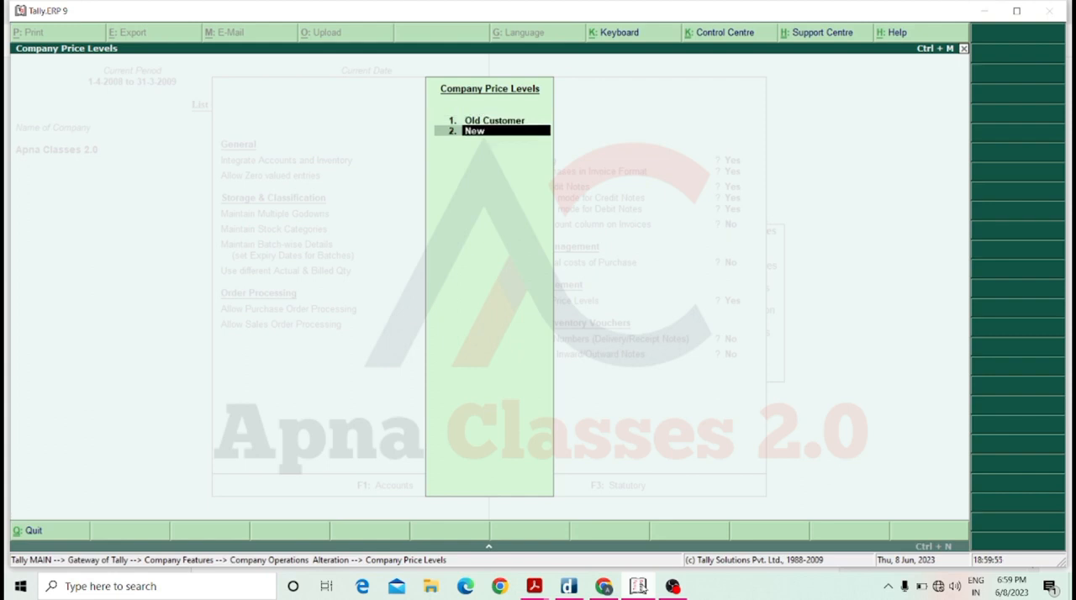
type(" Customer")
key("Return")
key("Return")
key("Return")
key("Return")
key("Return")
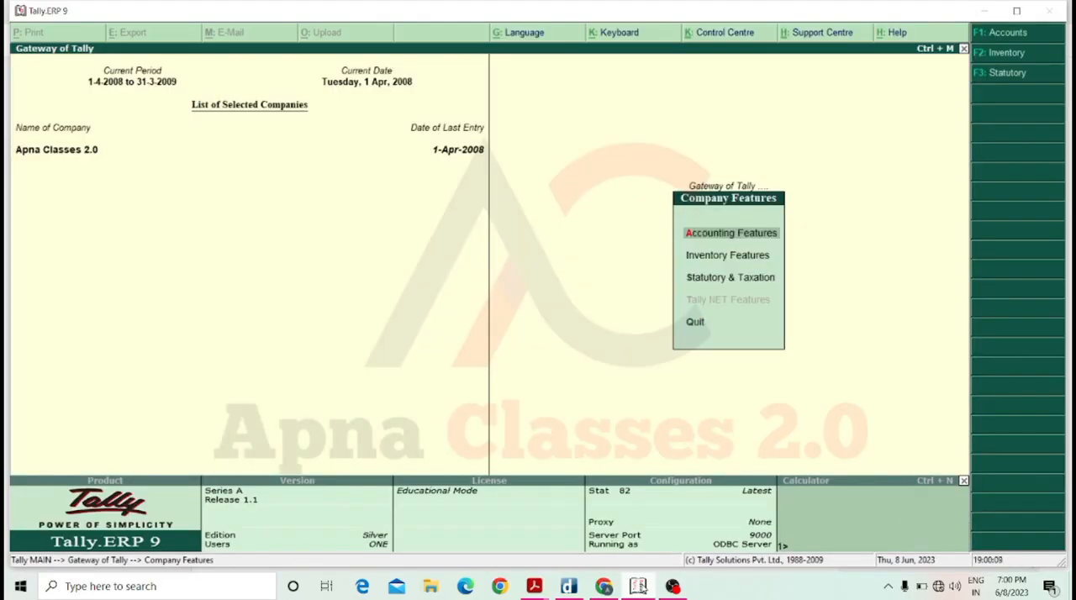
key("Escape")
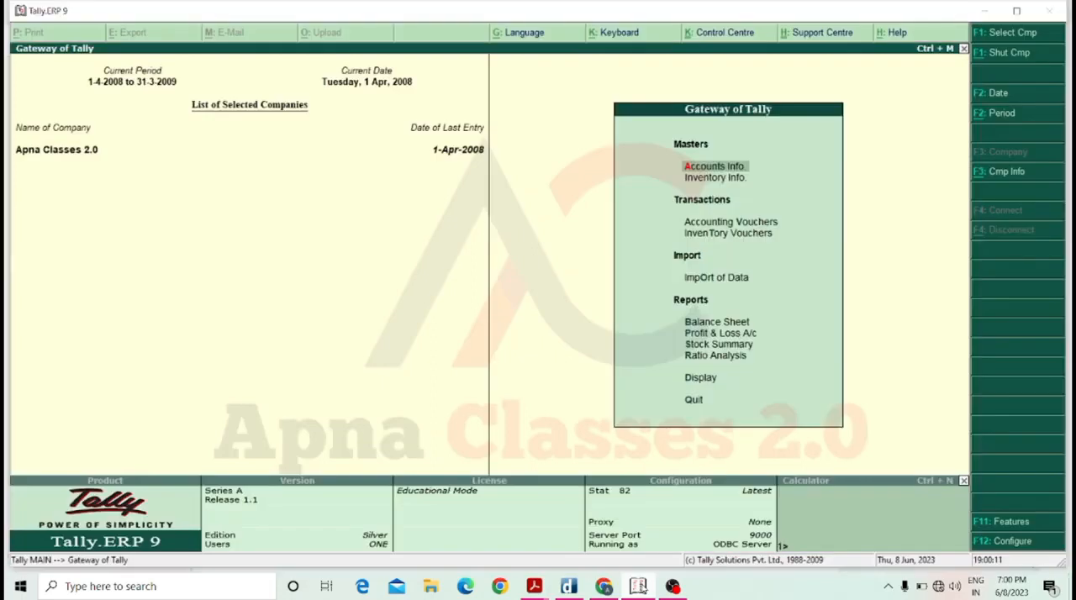
Open the inventory price list for the group All Items.
key("Down")
key("Return")
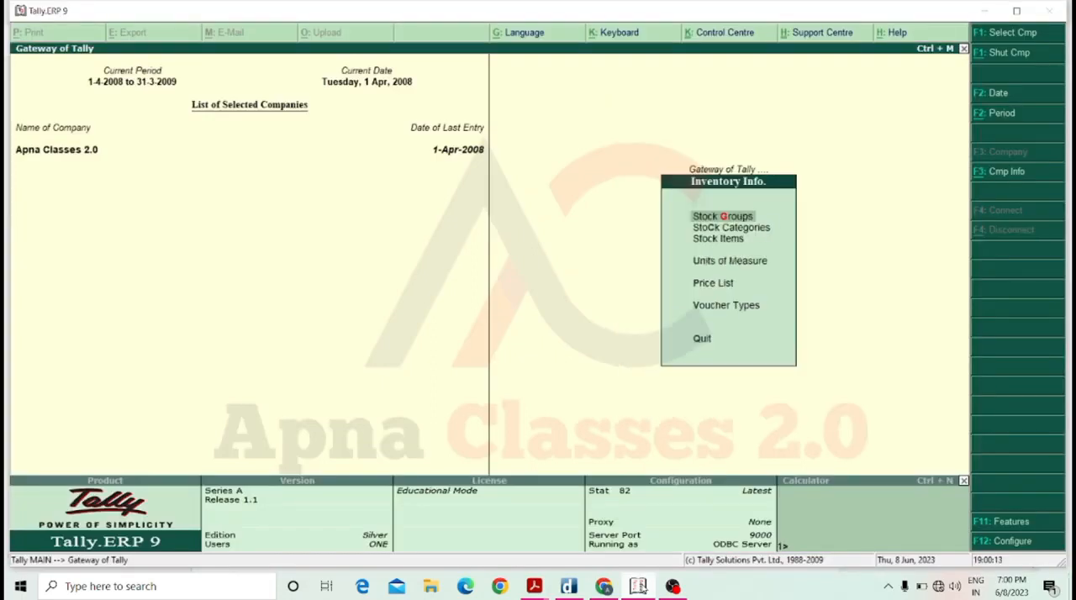
key("Down")
key("Down")
key("Down")
key("Down")
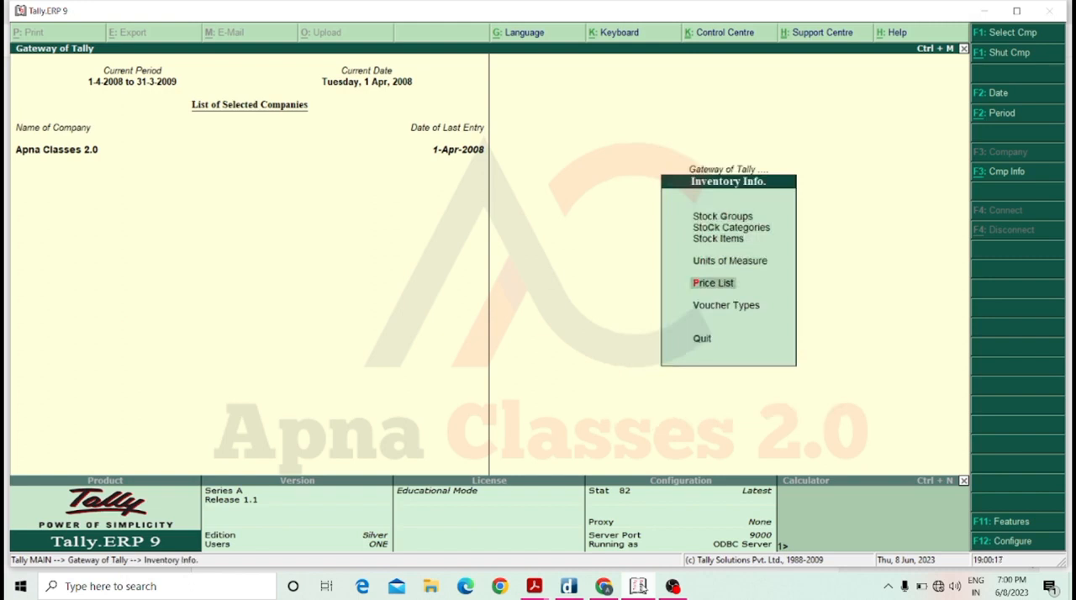
key("Return")
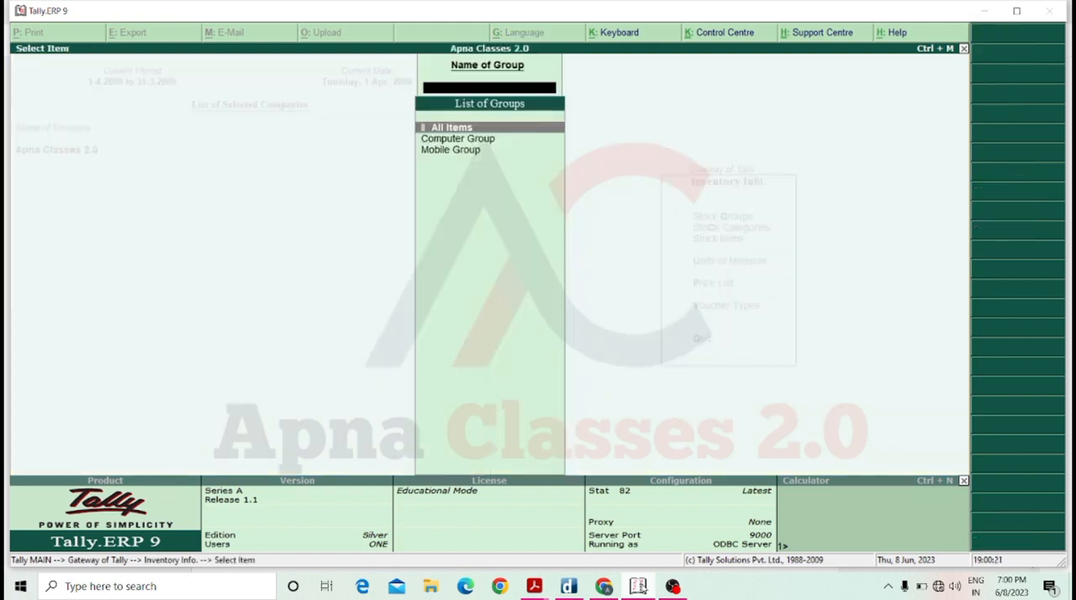
key("Return")
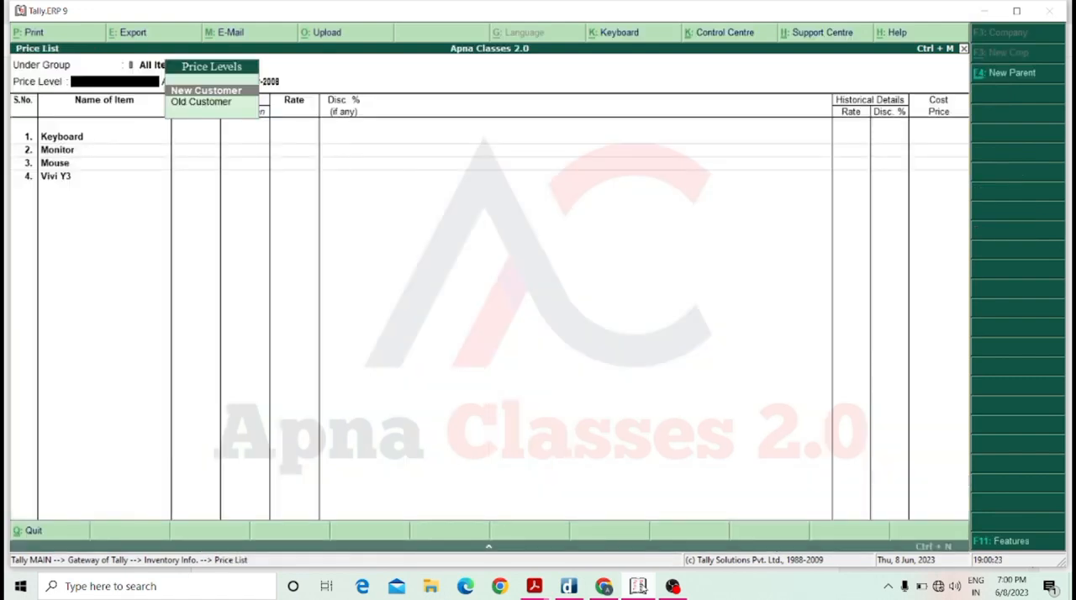
Choose the New Customer price level for the list, applicable from 1-Apr-2008.
key("Down")
key("Up")
key("Down")
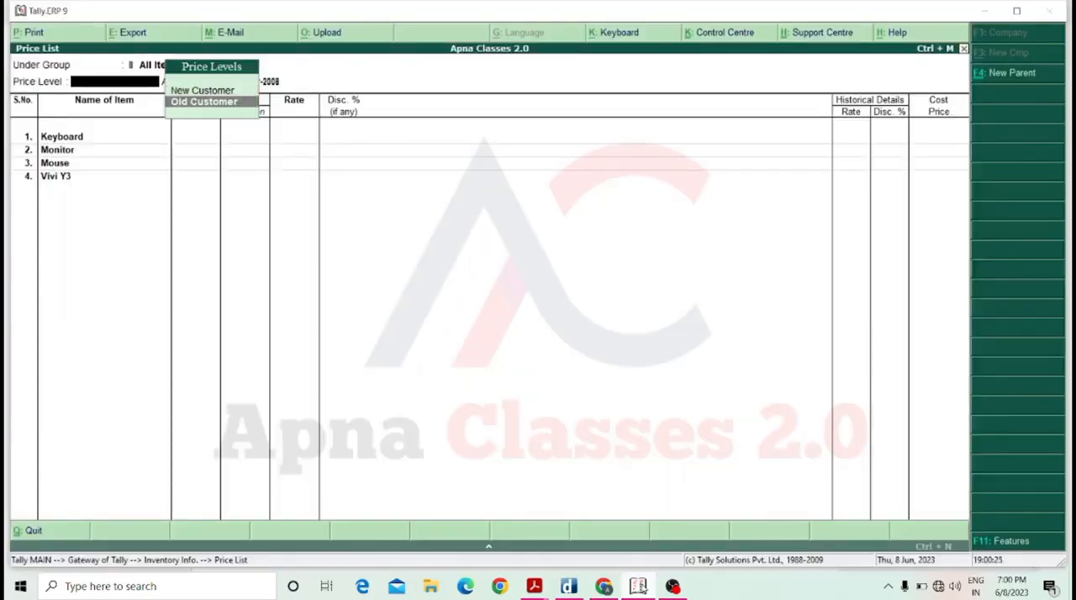
key("Up")
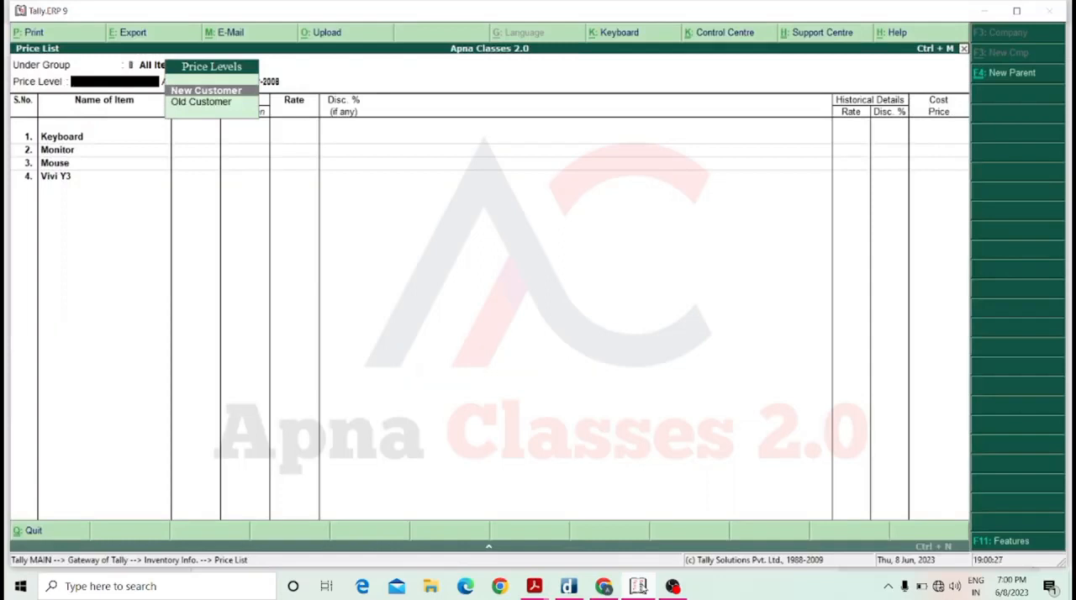
key("Return")
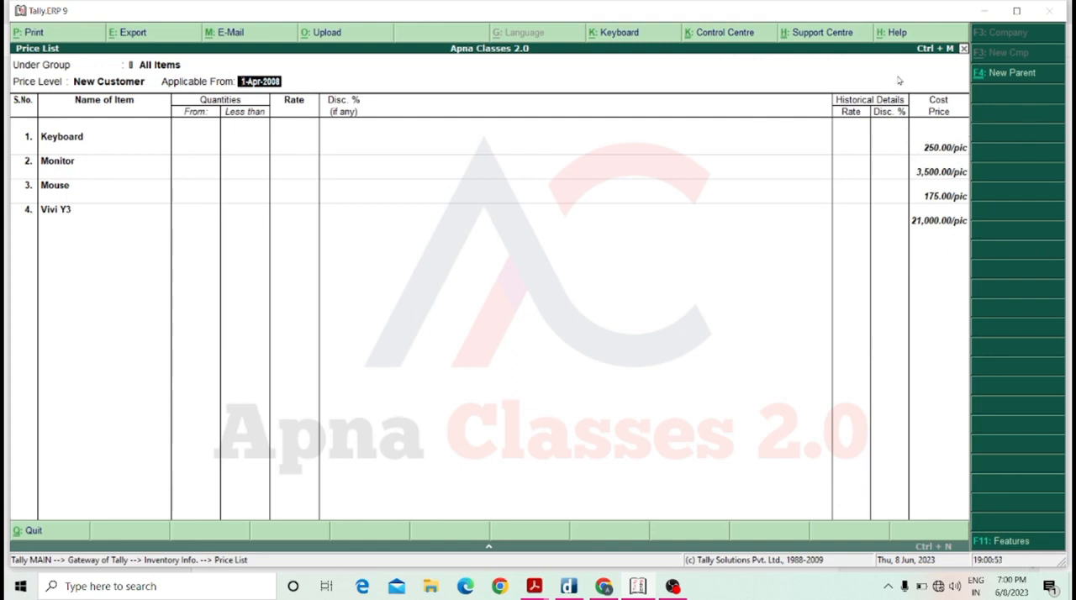
key("Return")
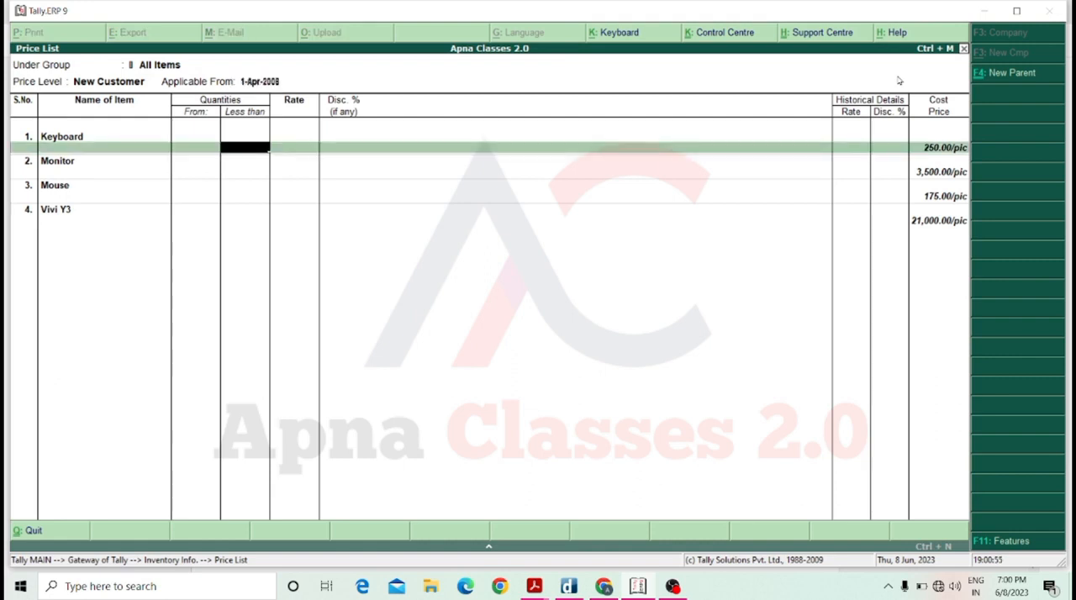
Set Keyboard's rate for quantities less than 1 pic to 400.00 per pic, with no discount.
key("Return")
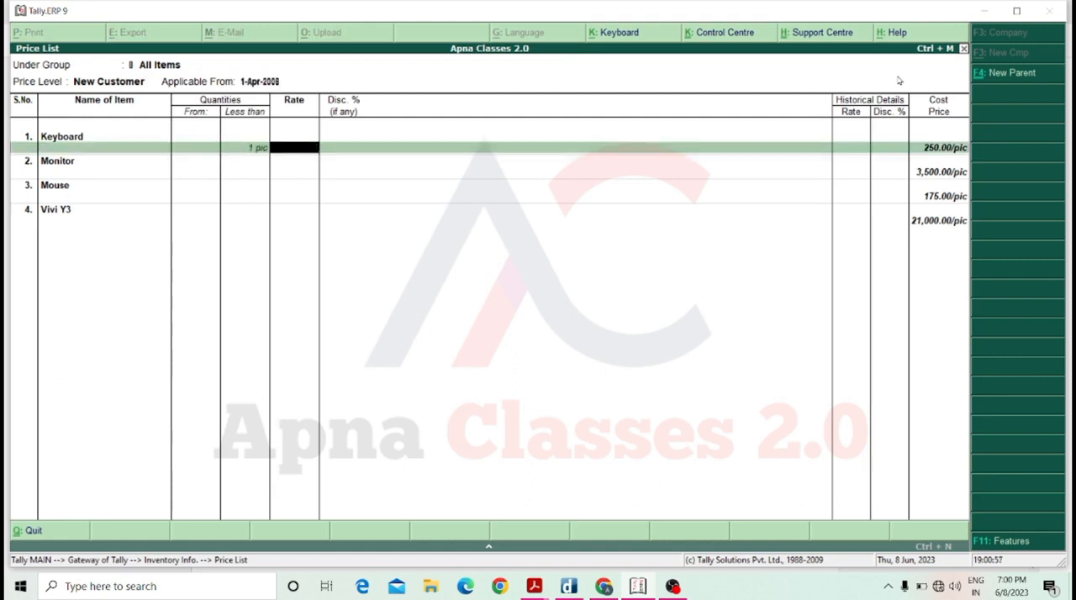
type("400")
key("Return")
key("Return")
Add a Keyboard price slab from 1 to less than 5 pic at 400.00 per pic with 5% discount.
type("5")
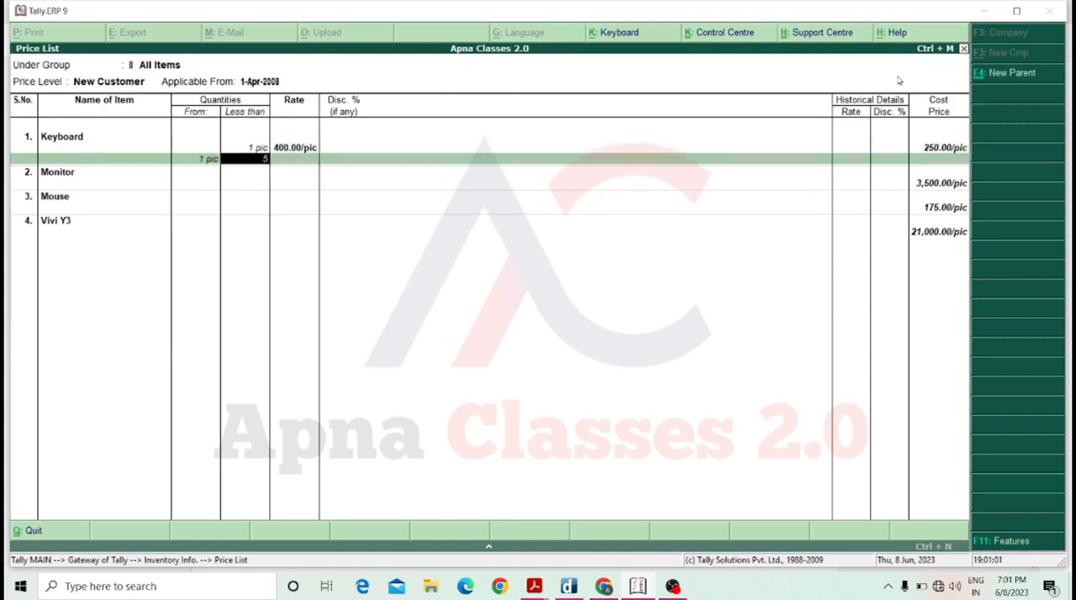
key("Return")
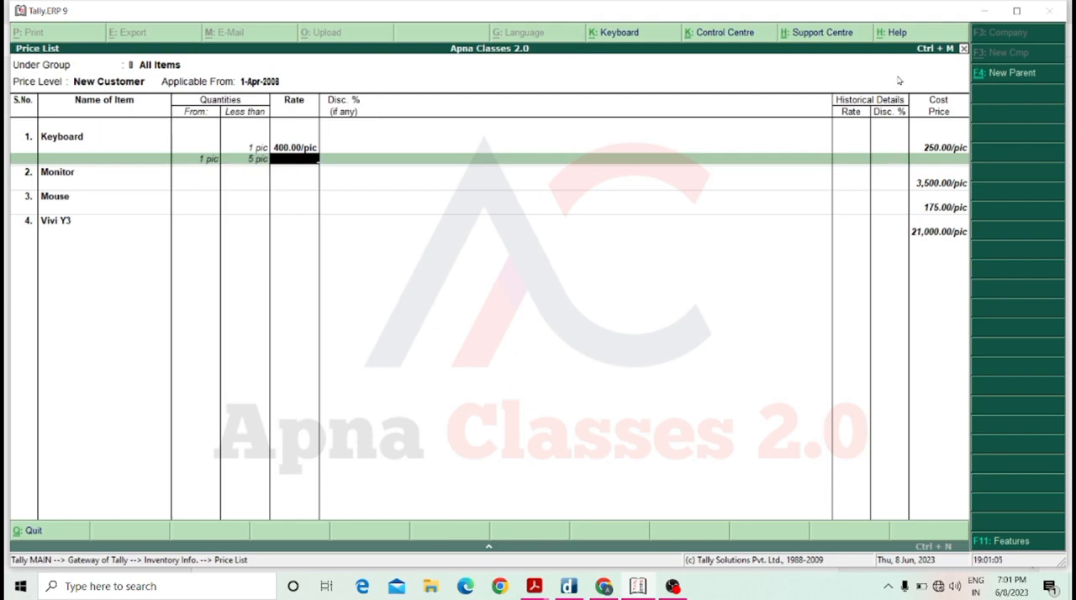
type("400")
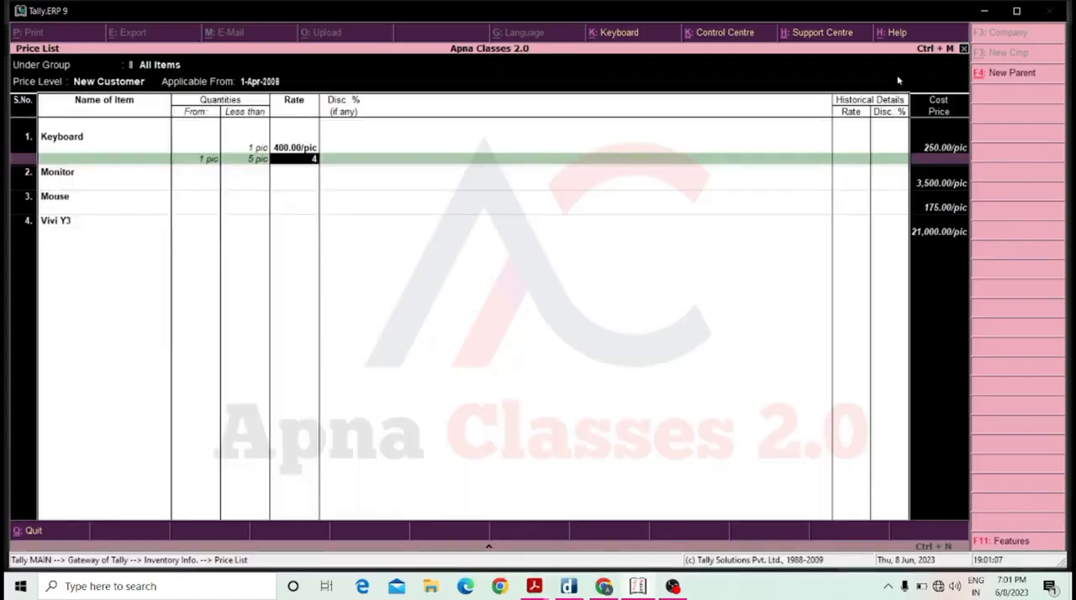
key("Return")
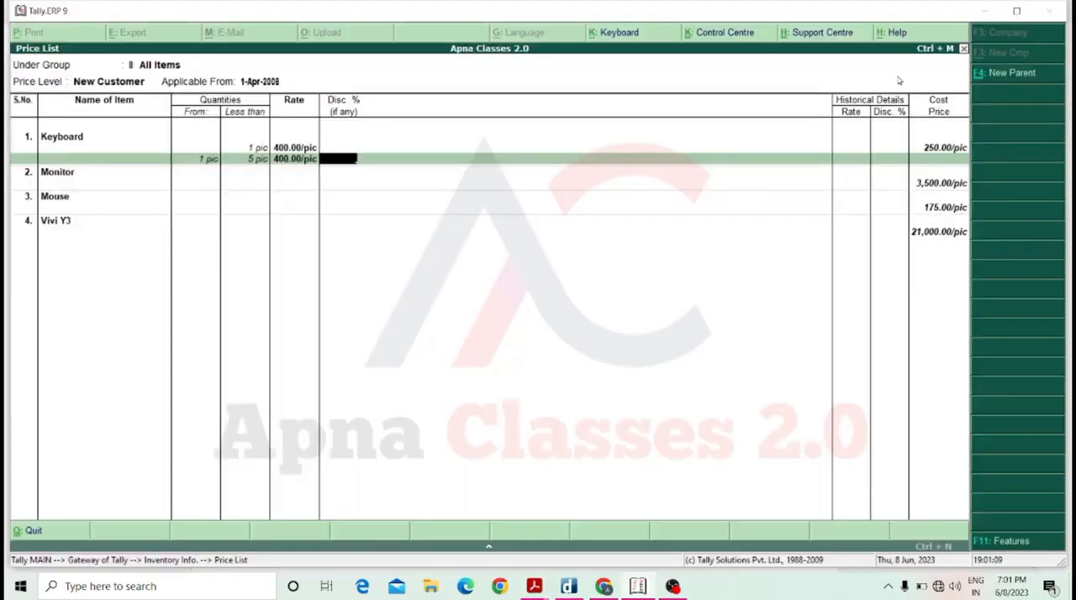
type("5")
key("Return")
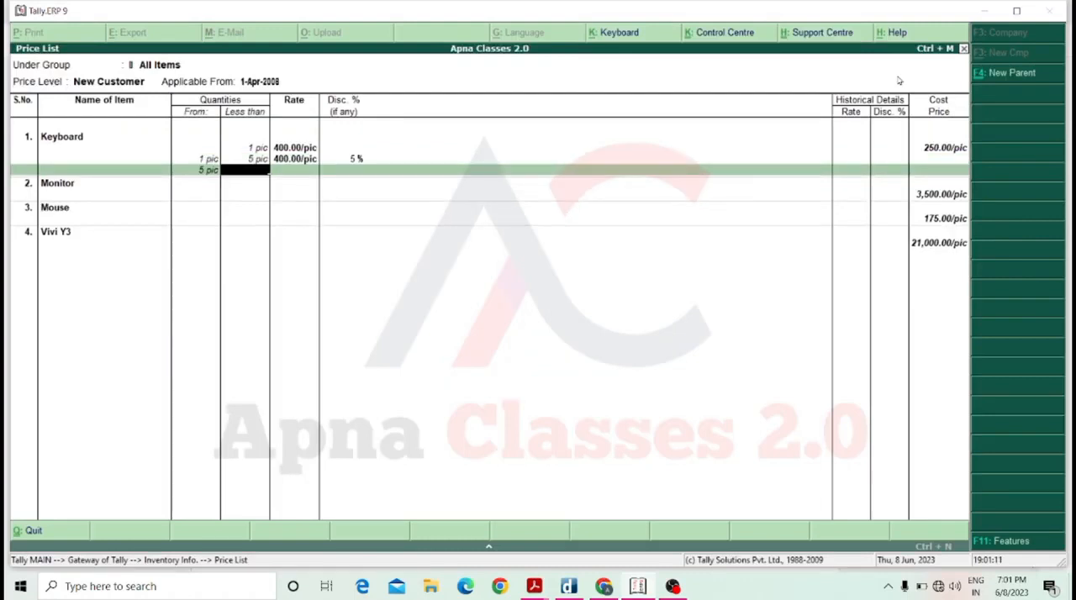
Add a Keyboard price slab from 5 to less than 10 pic at 390.00 per pic with 9% discount.
type("10")
key("Return")
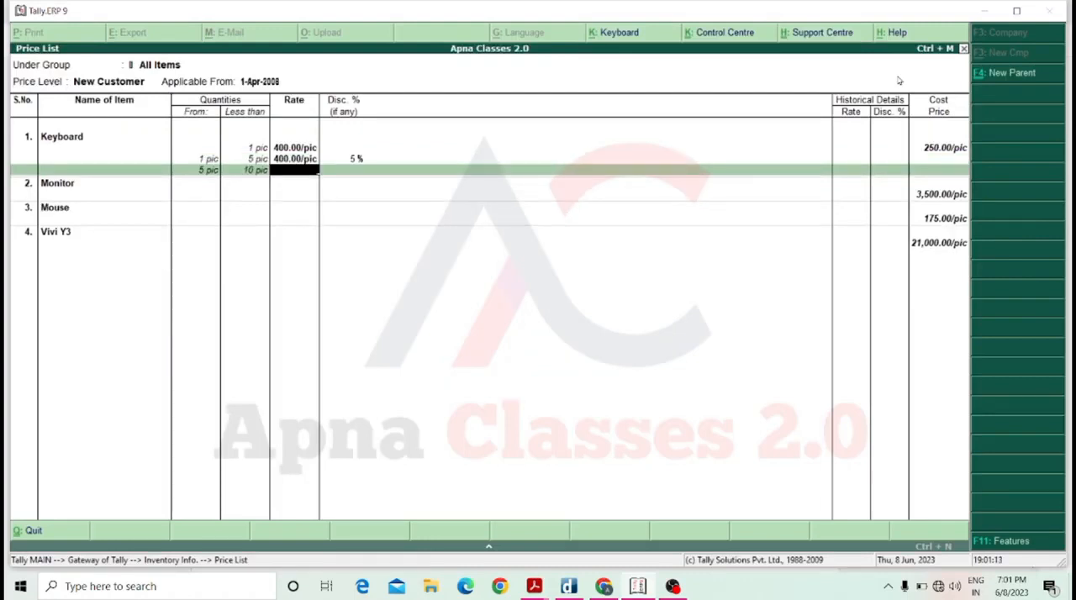
type("390")
key("Return")
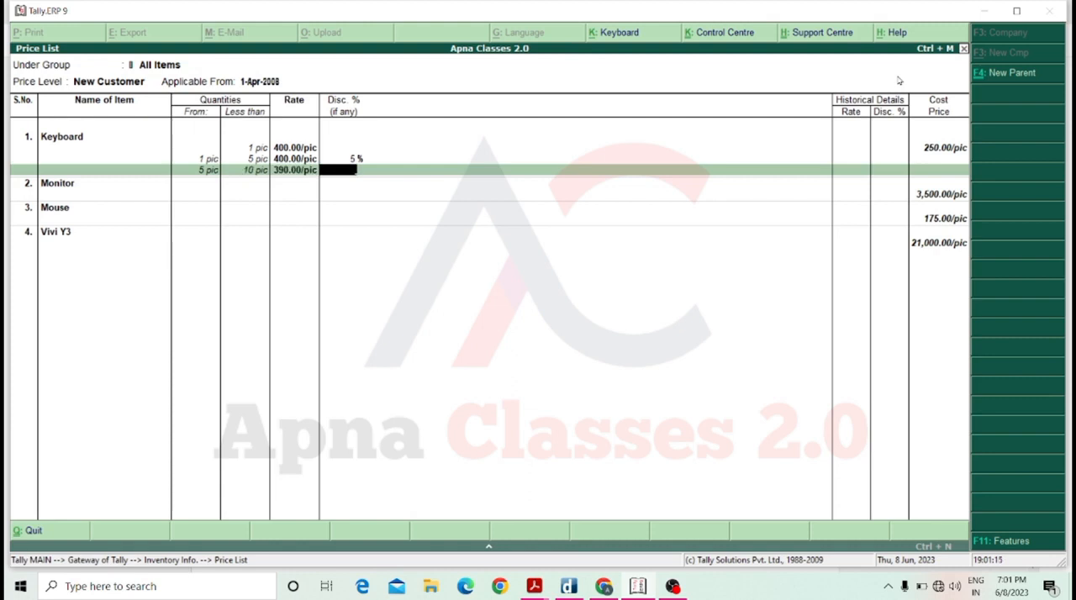
type("9")
key("Return")
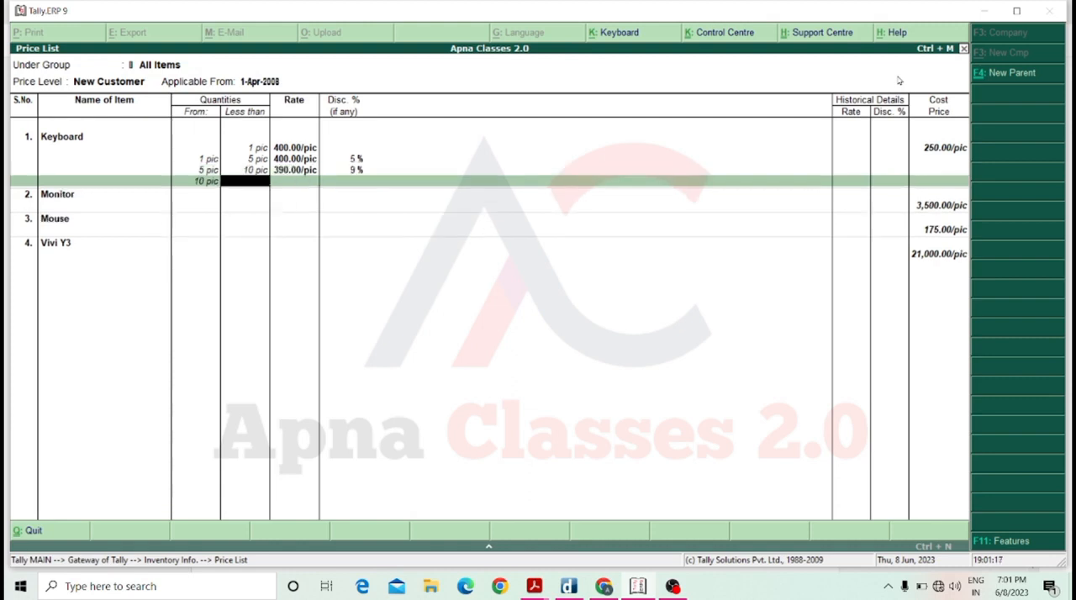
Add a Keyboard price slab from 10 to less than 20 pic at 300.00 per pic with 8% discount.
type("20")
key("Return")
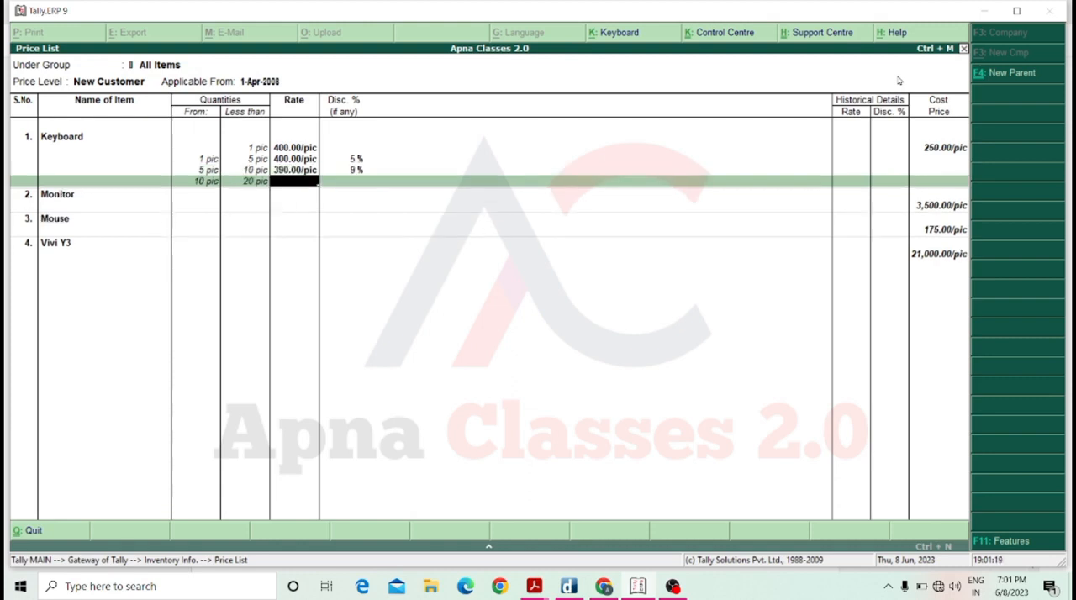
type("300")
key("Return")
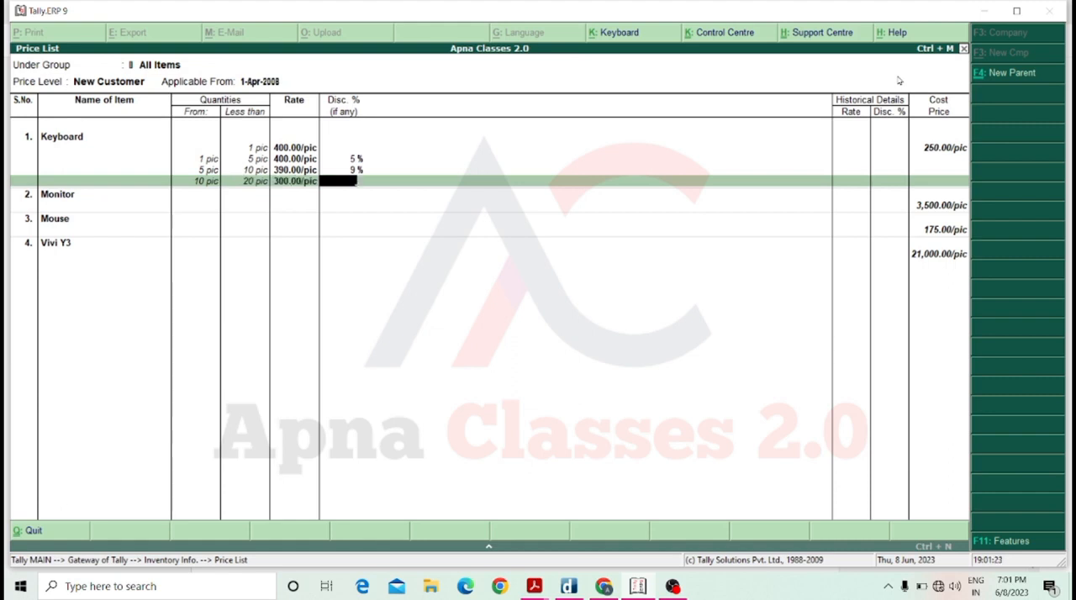
type("8")
key("Return")
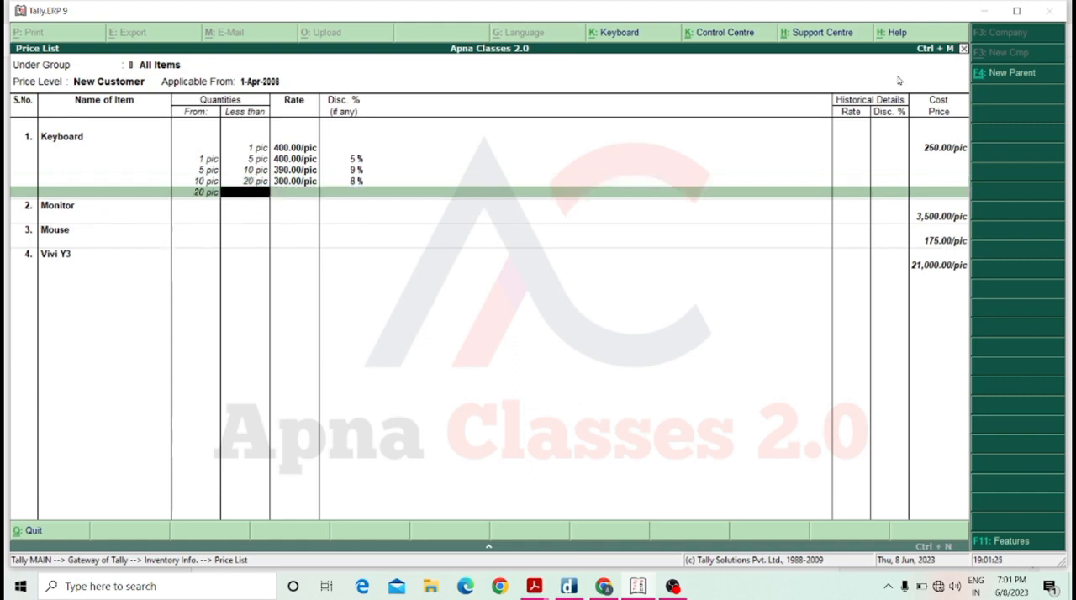
Add a Keyboard price slab from 20 to less than 30 pic at 280.00 per pic with 1% discount.
type("30")
key("Return")
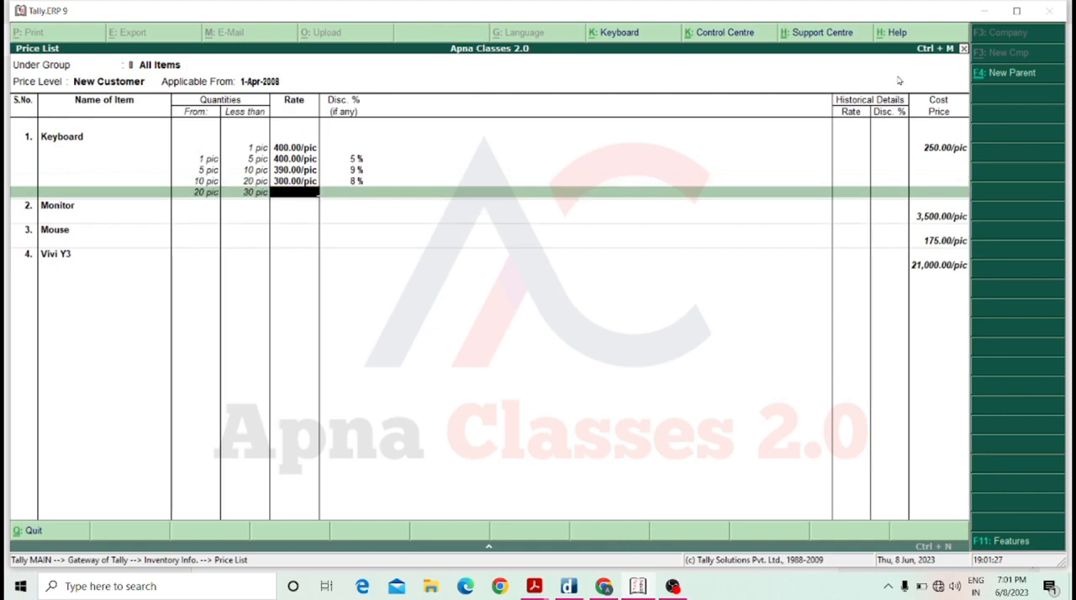
type("320")
key("BackSpace")
key("BackSpace")
key("BackSpace")
type("280")
key("Return")
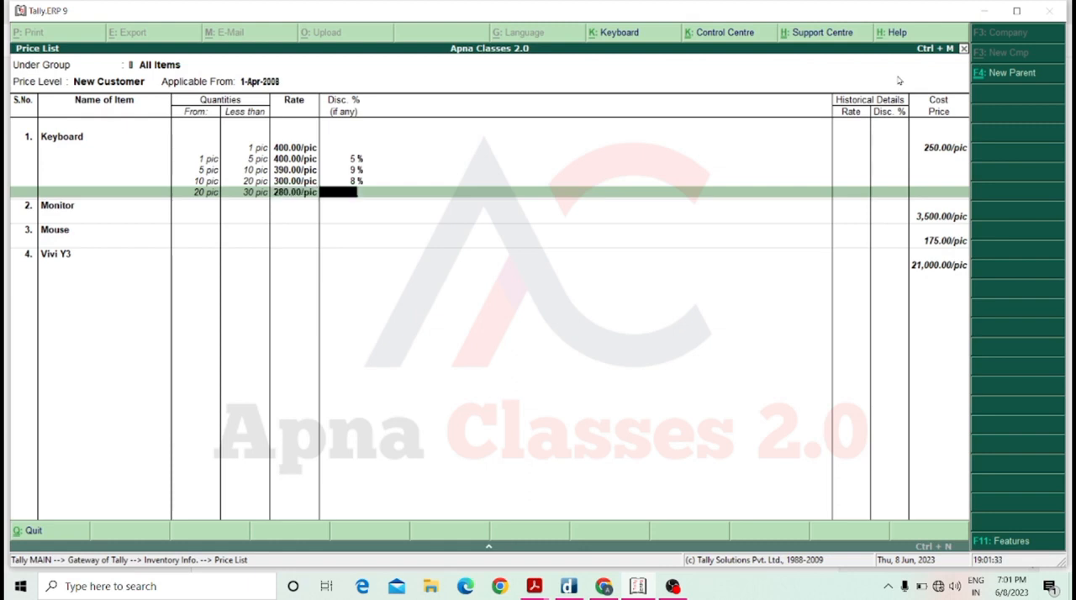
key("Return")
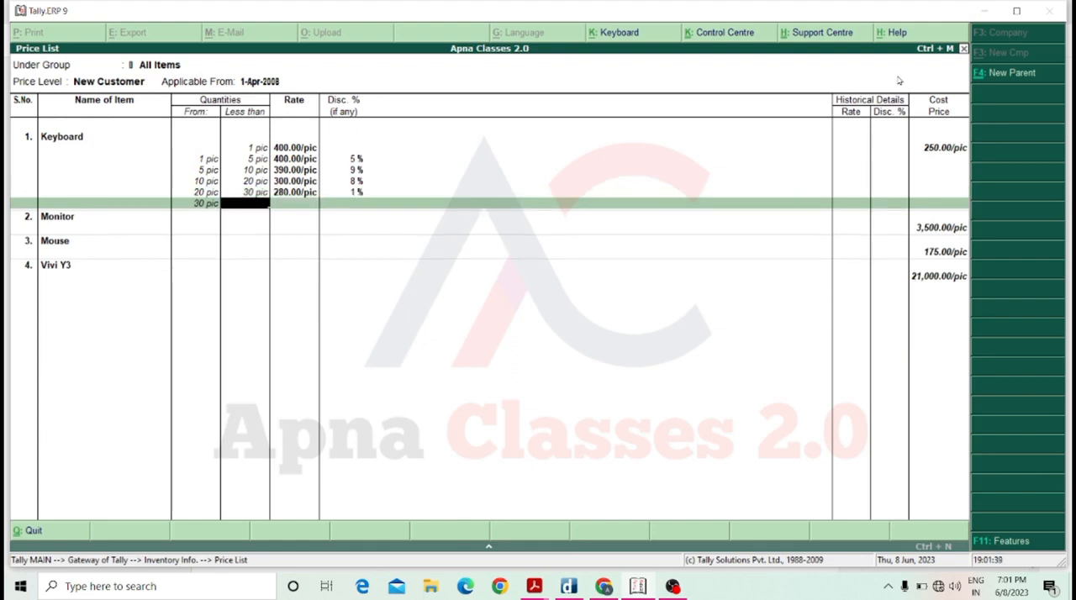
Close the Keyboard slabs and add a Monitor slab for less than 1 pic at 4,500.00 per pic without discount.
key("Return")
key("Return")
key("Return")
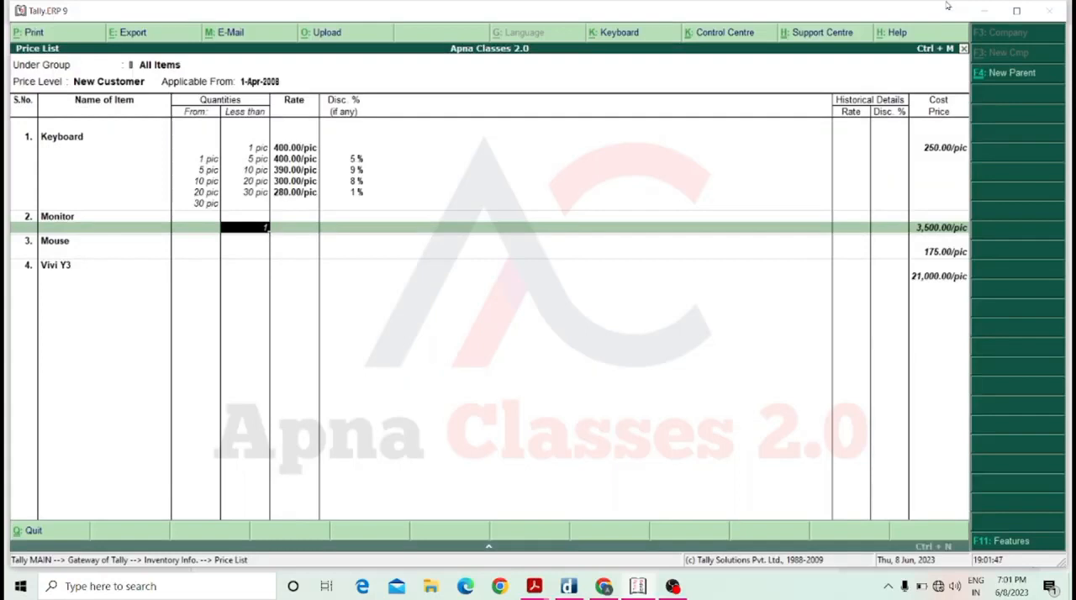
key("Return")
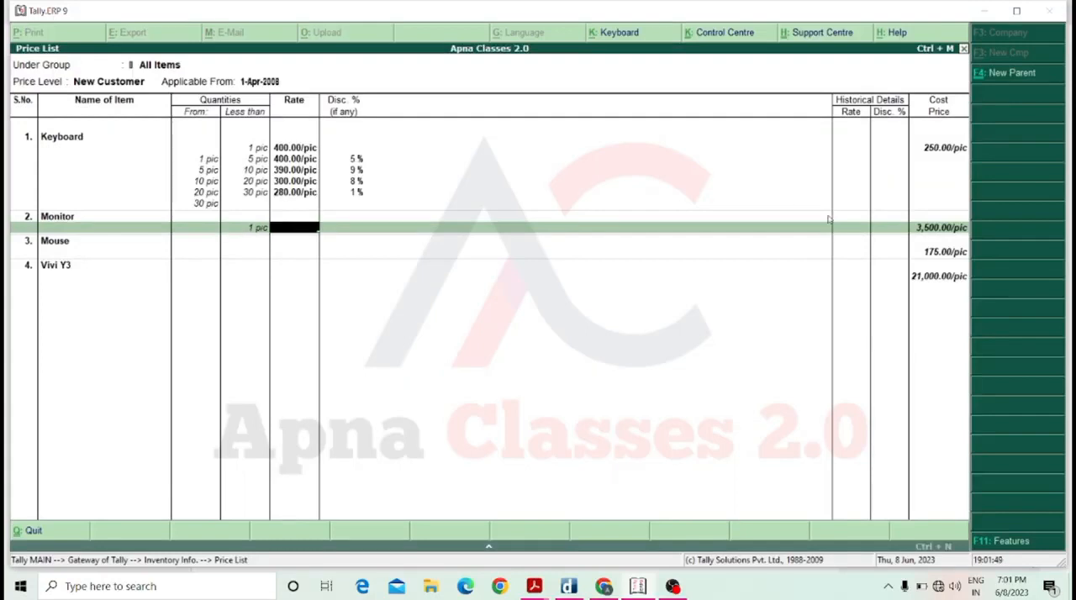
type("4500")
key("Return")
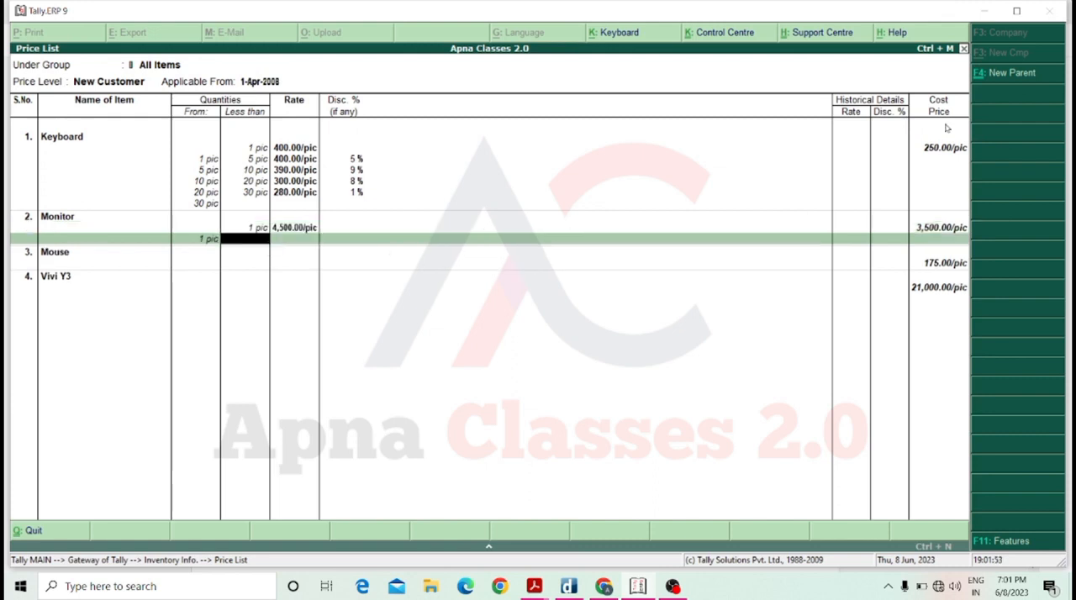
Add a Monitor price slab from 1 to less than 10 pic at 4,500.00 per pic with 25% discount.
type("10")
key("Return")
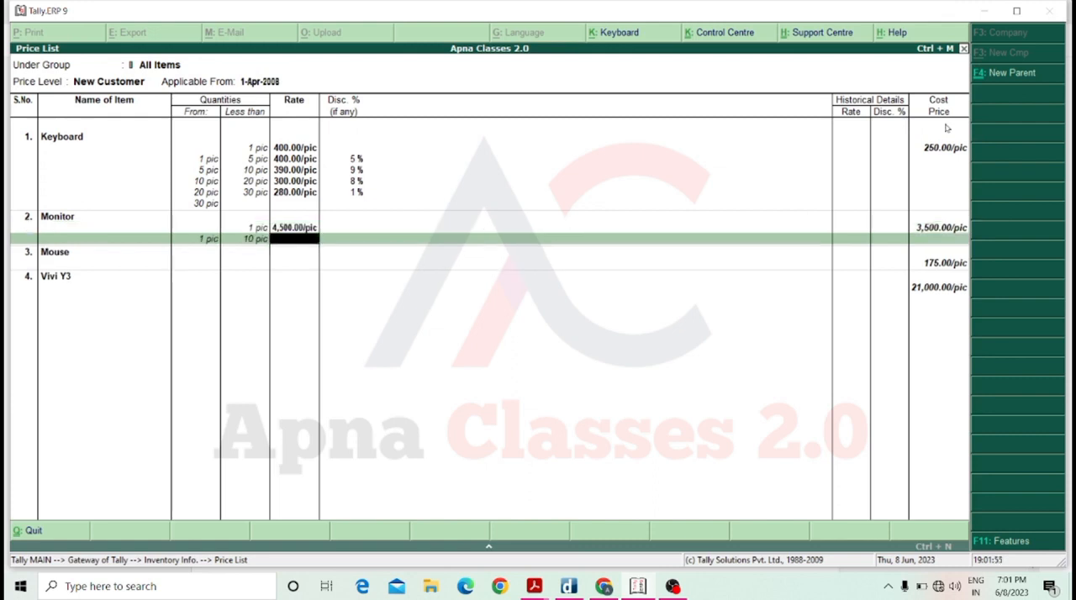
type("4,5")
type("00")
key("Return")
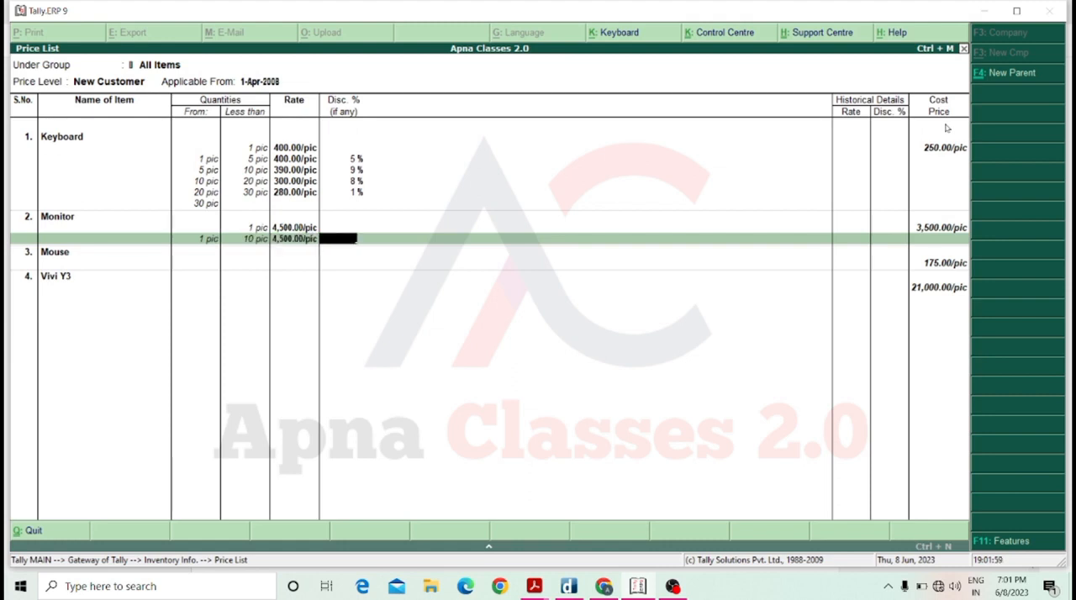
type("25")
key("Return")
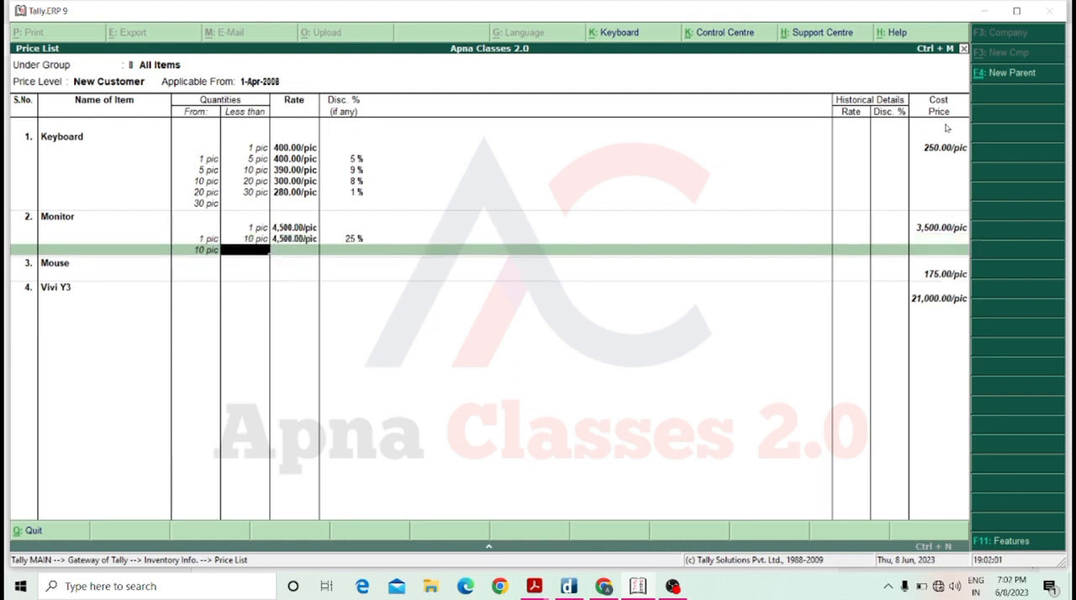
Add a Monitor price slab from 10 to less than 30 pic at 4,200.00 per pic with 30% discount.
type("30")
key("Return")
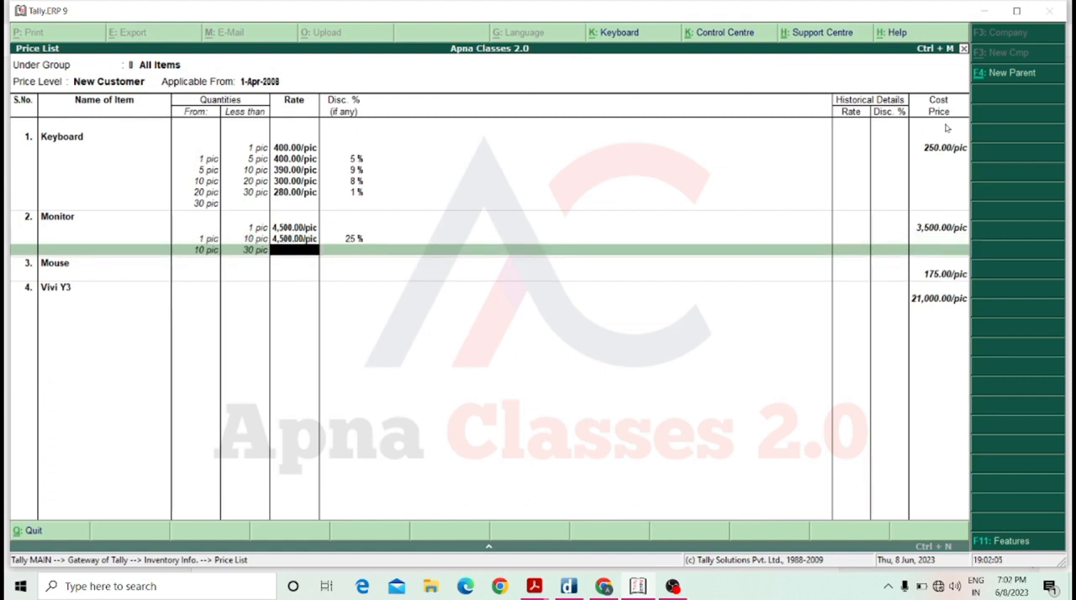
type("4200")
key("Return")
type("30")
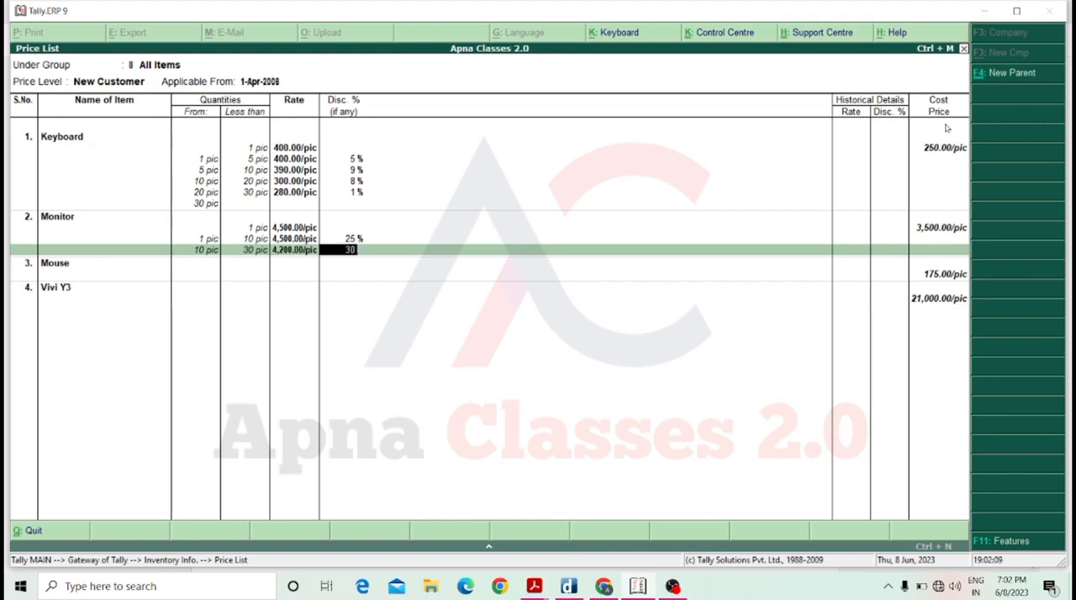
key("Return")
Leave Mouse and Vivi Y3 without prices and save the New Customer price list.
key("Return")
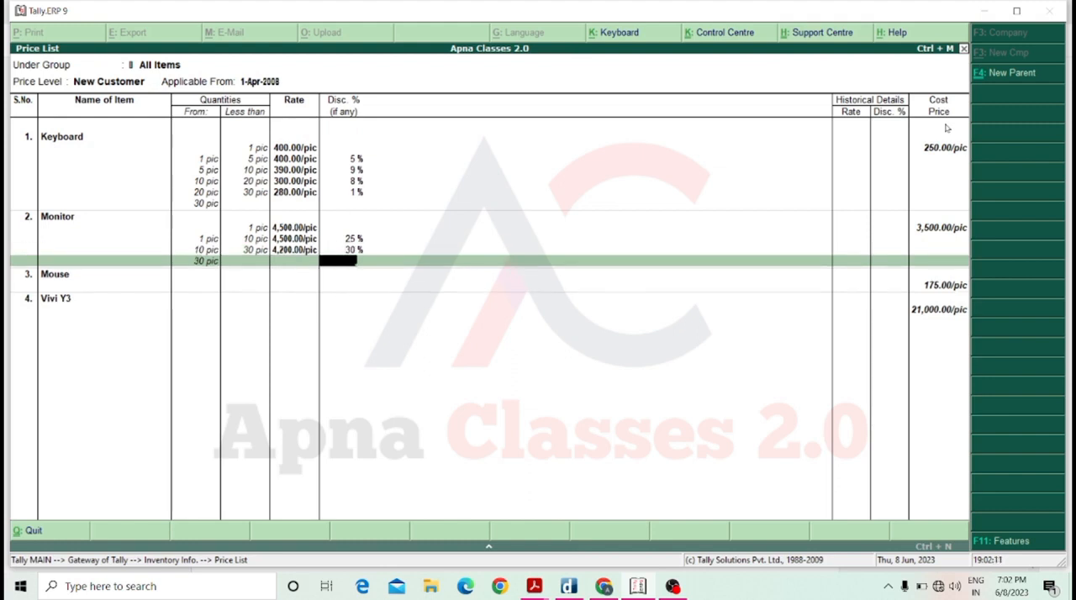
key("Return")
key("Return")
key("Return")
key("Return")
key("Return")
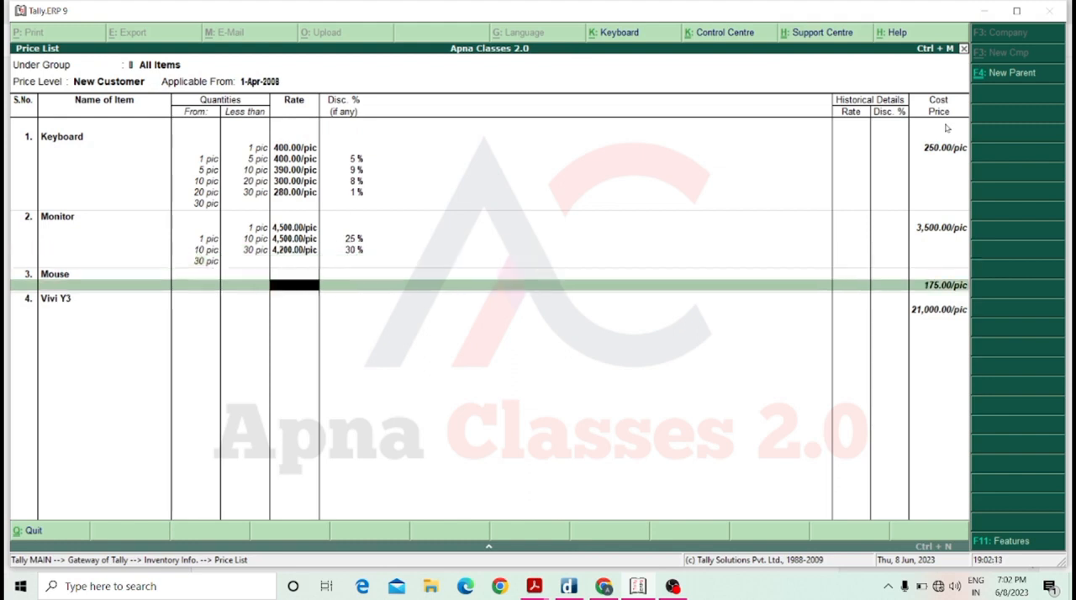
key("Return")
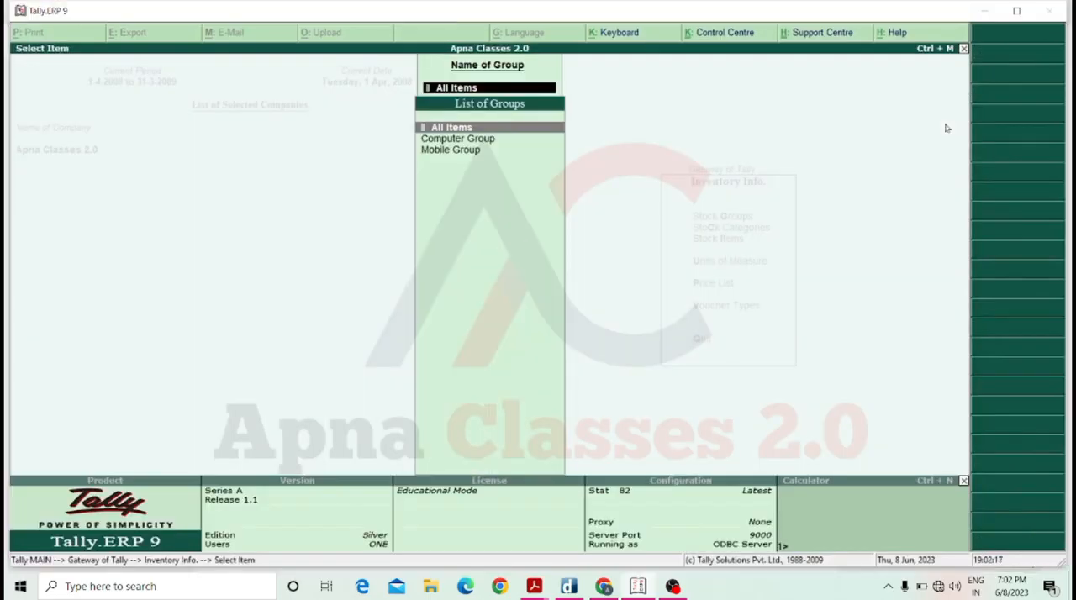
Open the All Items price list for the Old Customer price level, applicable from 1-Apr-2008.
key("Return")
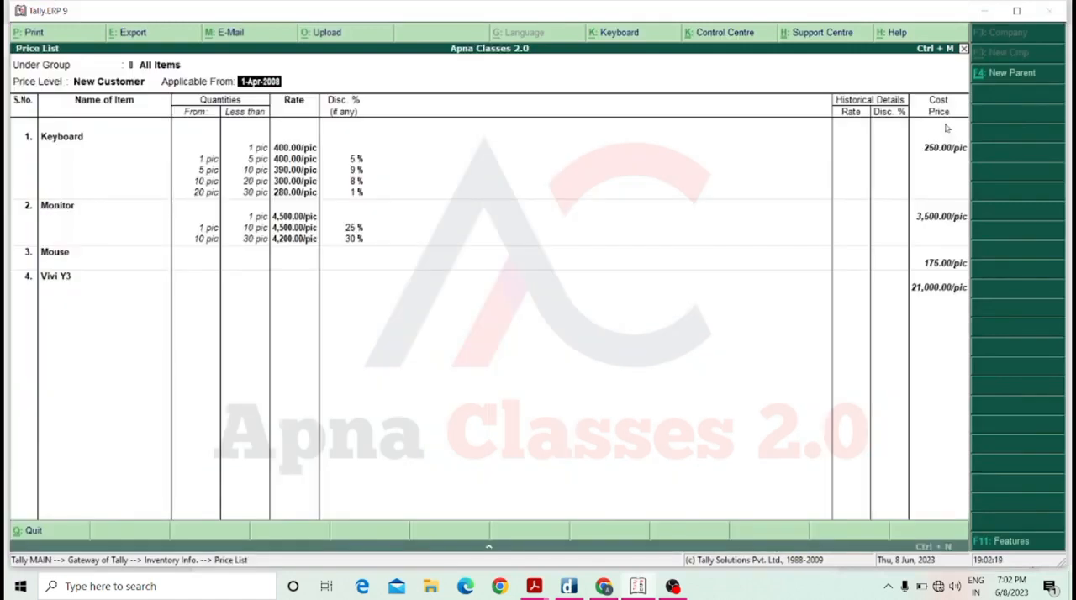
key("Return")
key("BackSpace")
key("BackSpace")
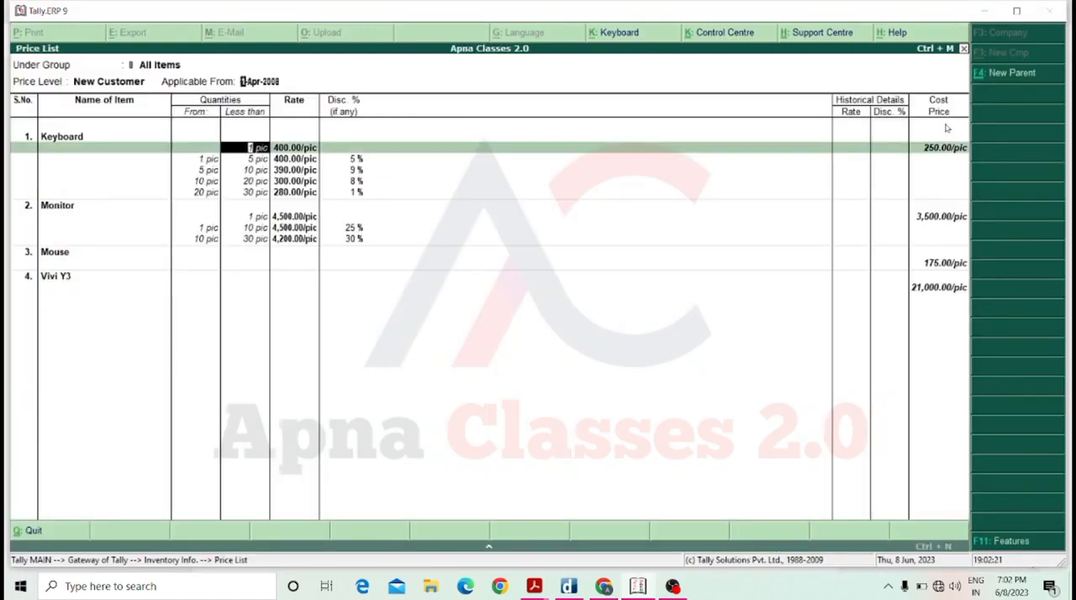
key("Down")
key("Return")
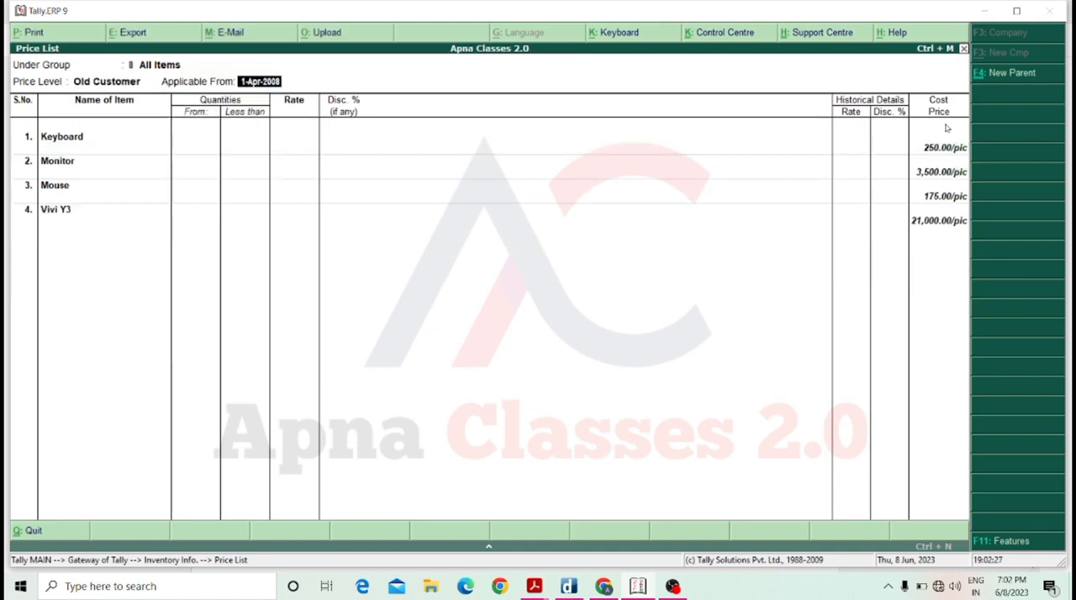
key("Return")
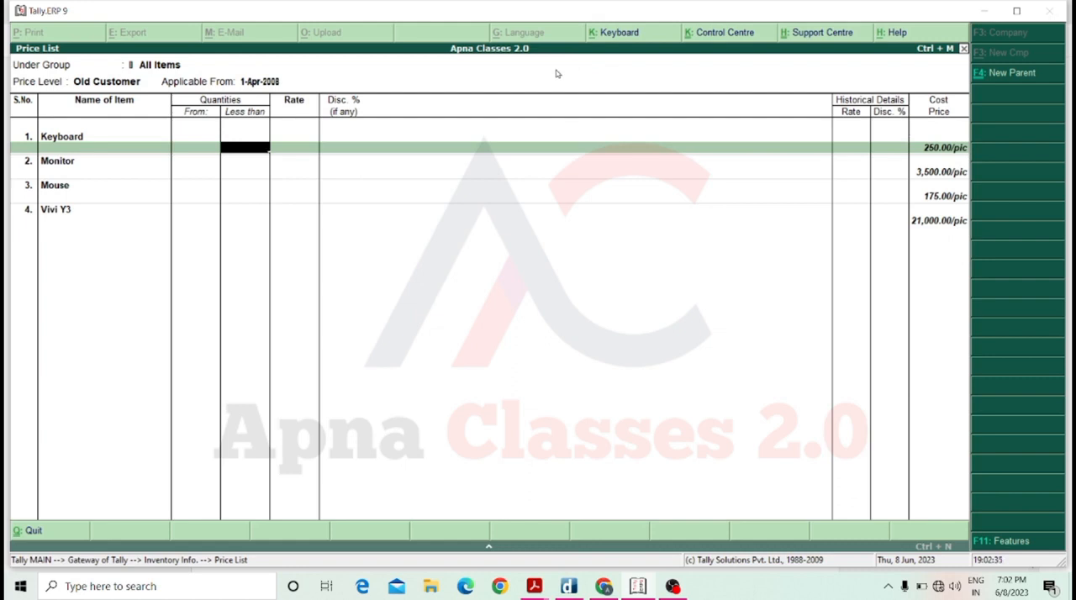
type("390")
key("Return")
key("Up")
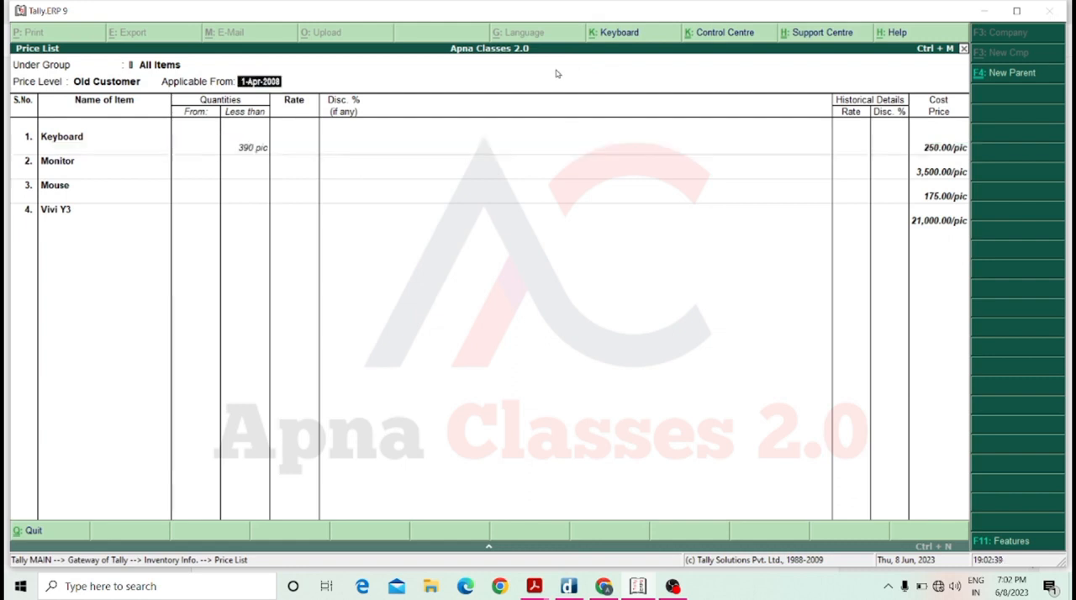
Add a Keyboard slab for less than 1 pic at 390.00 per pic without discount for Old Customer.
key("Return")
type("1")
key("Return")
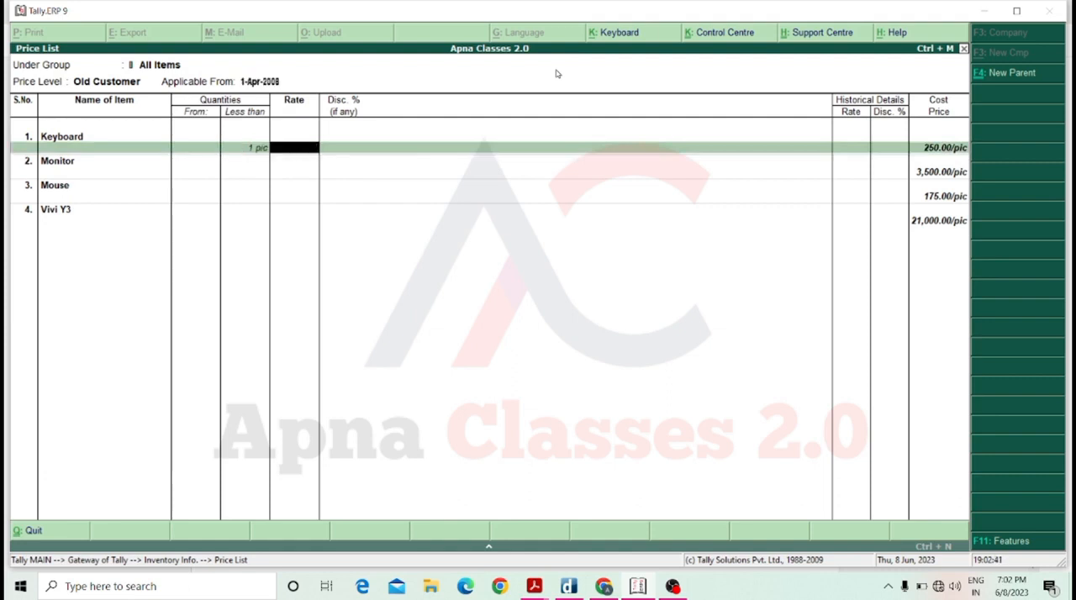
type("390")
key("Return")
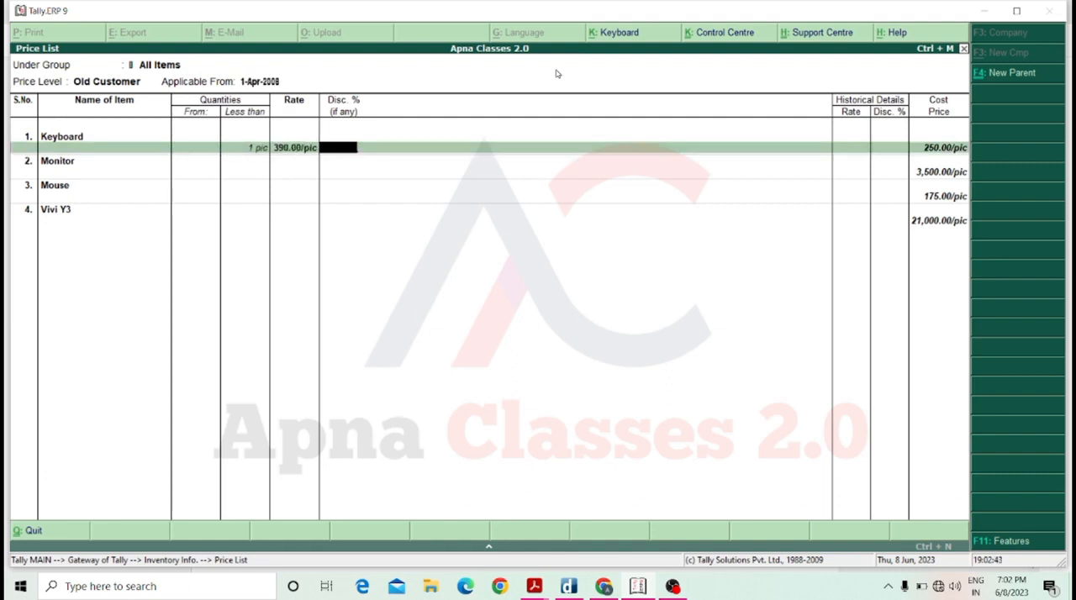
key("Return")
Add a Keyboard price slab from 1 to less than 10 pic at 390.00 per pic without discount.
type("1")
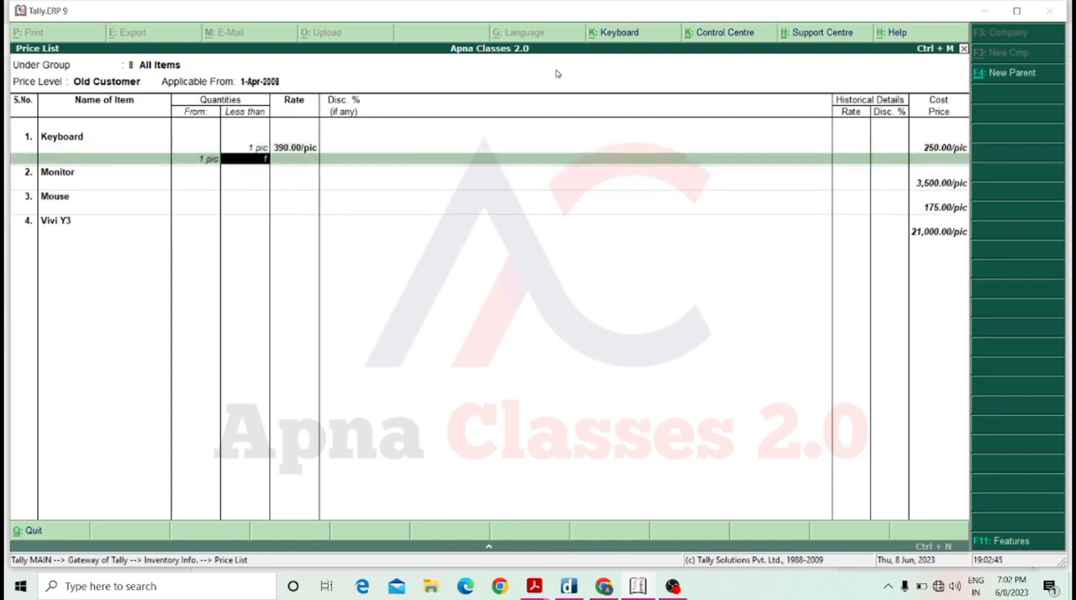
type("0")
key("Return")
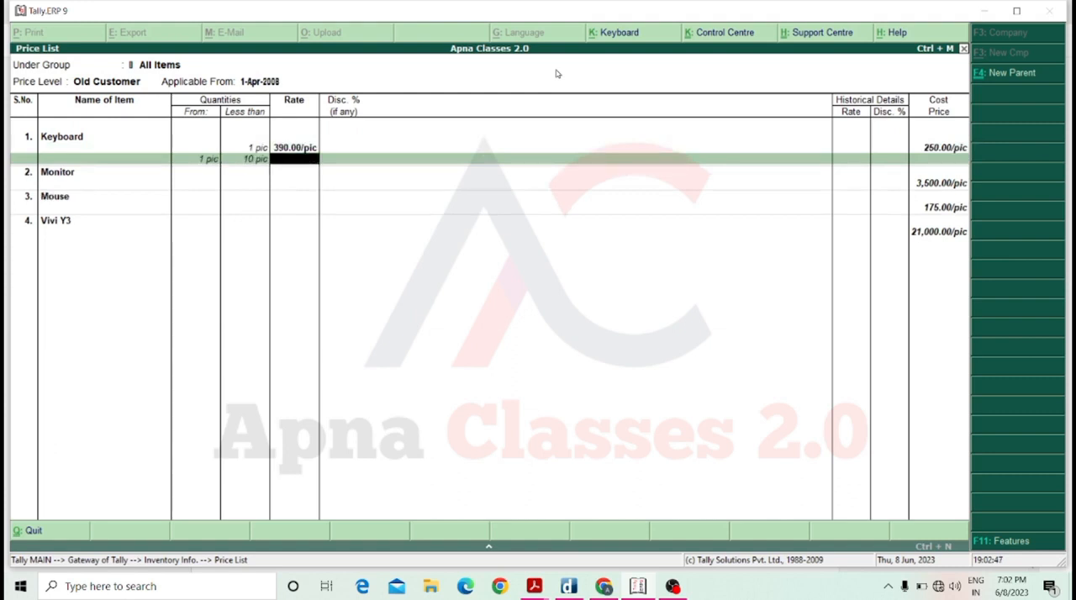
type("390")
key("Return")
Add a Keyboard price slab from 10 to less than 20 pic at 380.00 per pic with 15% discount.
key("Return")
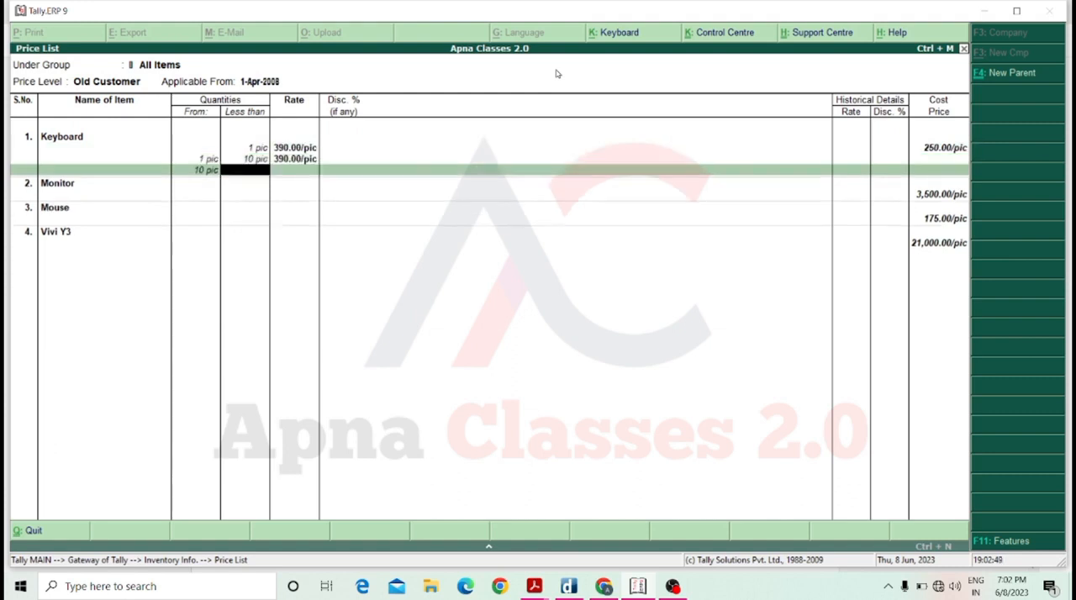
type("20")
key("Return")
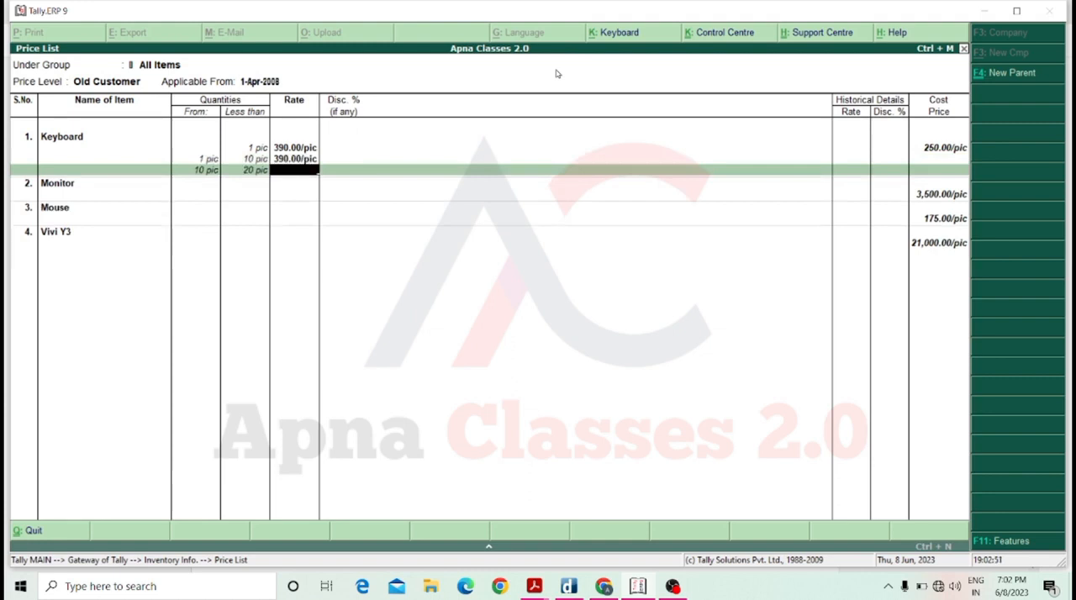
type("380")
key("Return")
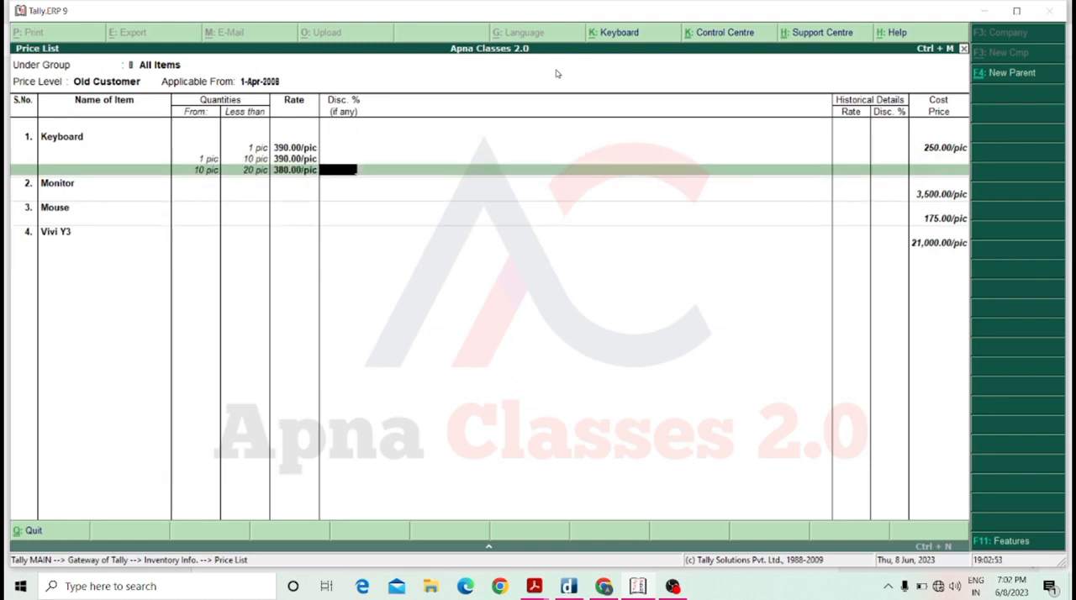
type("15")
key("Return")
Add a Keyboard price slab from 20 to less than 30 pic at 370.00 per pic with 15% discount.
type("30")
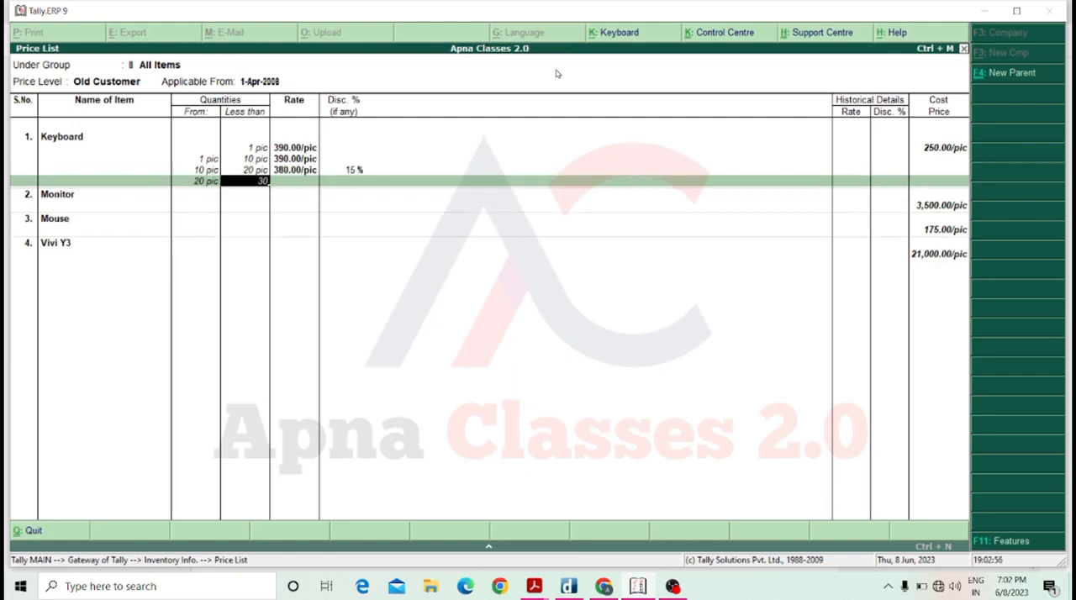
key("Return")
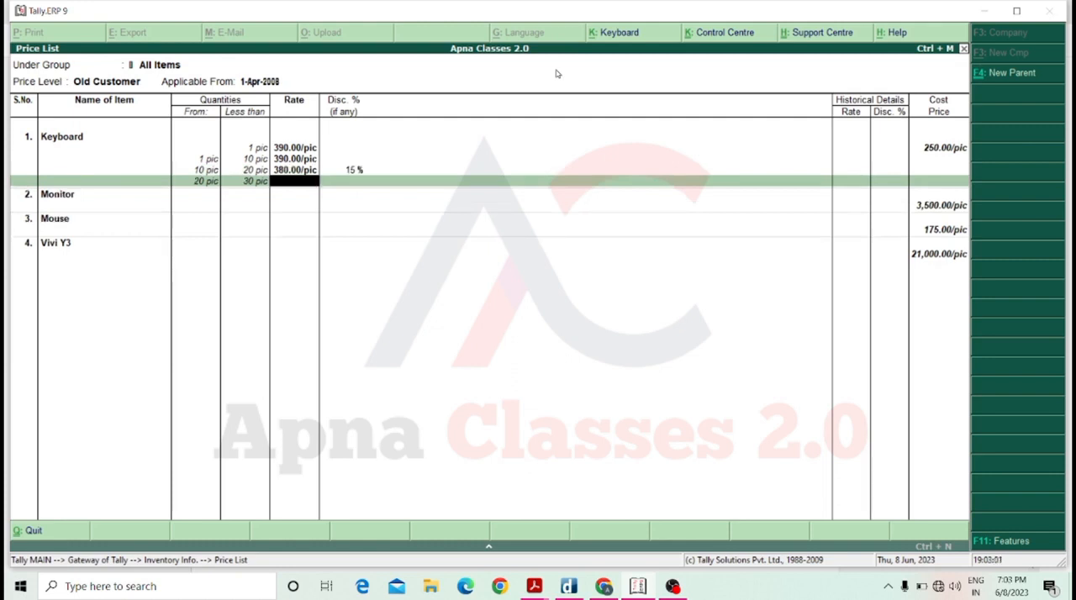
type("370")
key("Return")
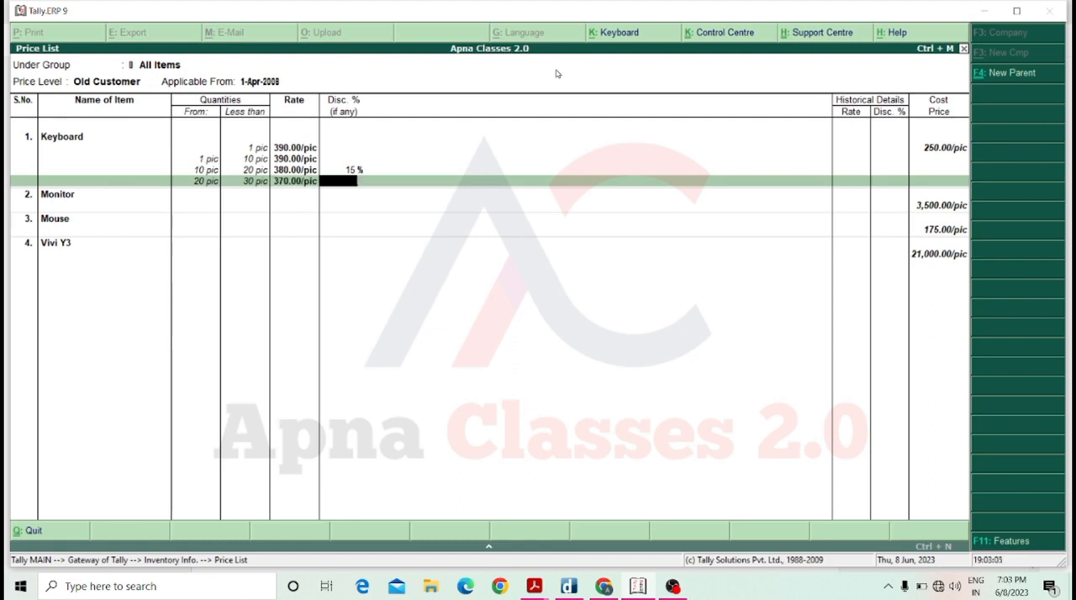
type("15")
key("Return")
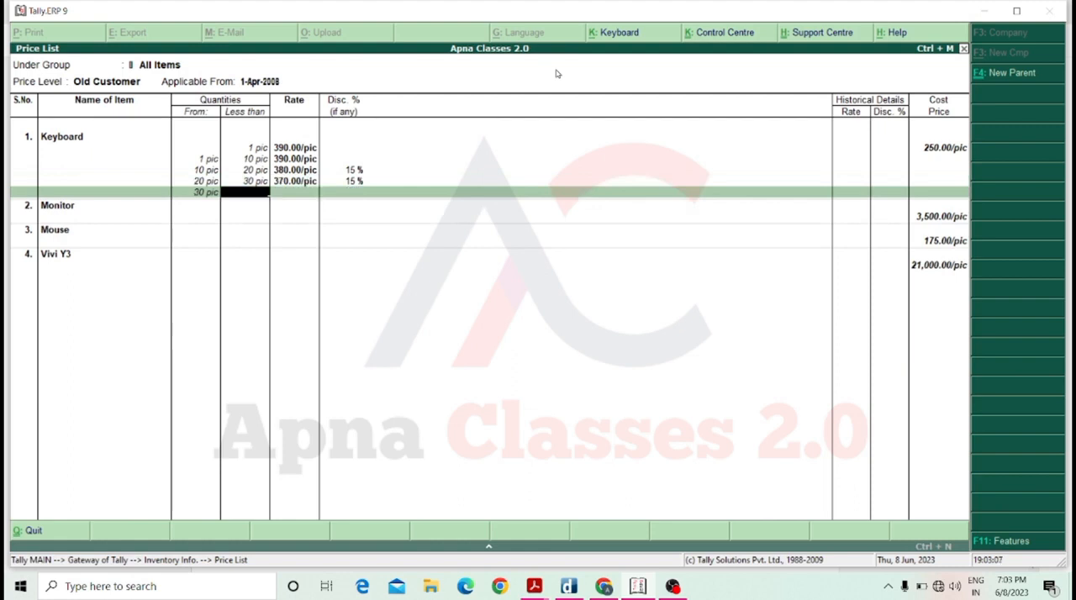
Close the Keyboard slabs and add an Old Customer Monitor slab for less than 1 pic at 4,500.00 per pic.
key("Return")
key("Return")
type("1")
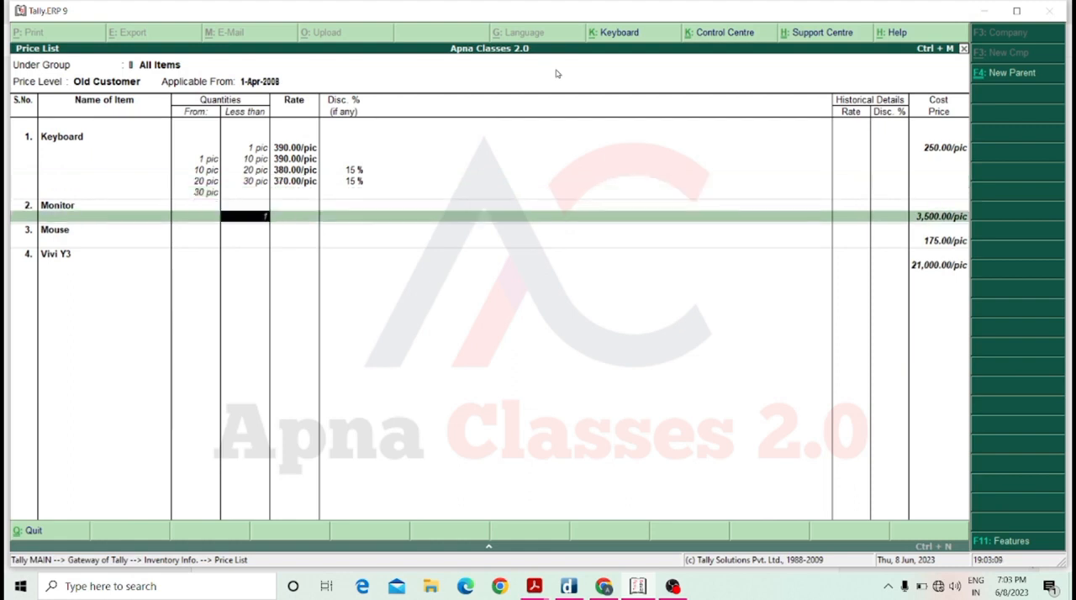
key("Return")
type("3")
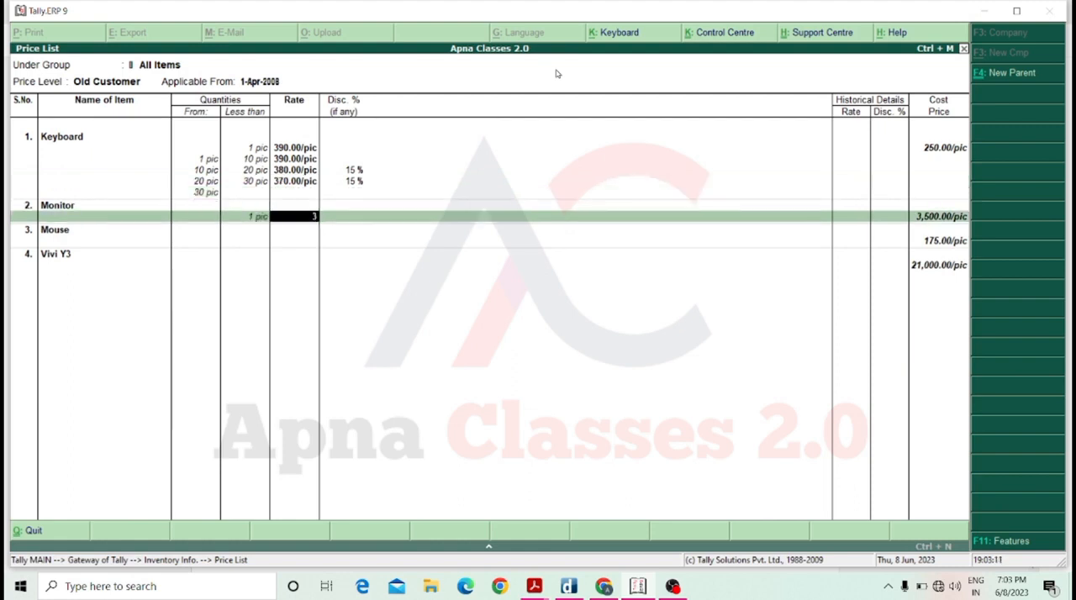
key("BackSpace")
type("4500")
key("Return")
key("Return")
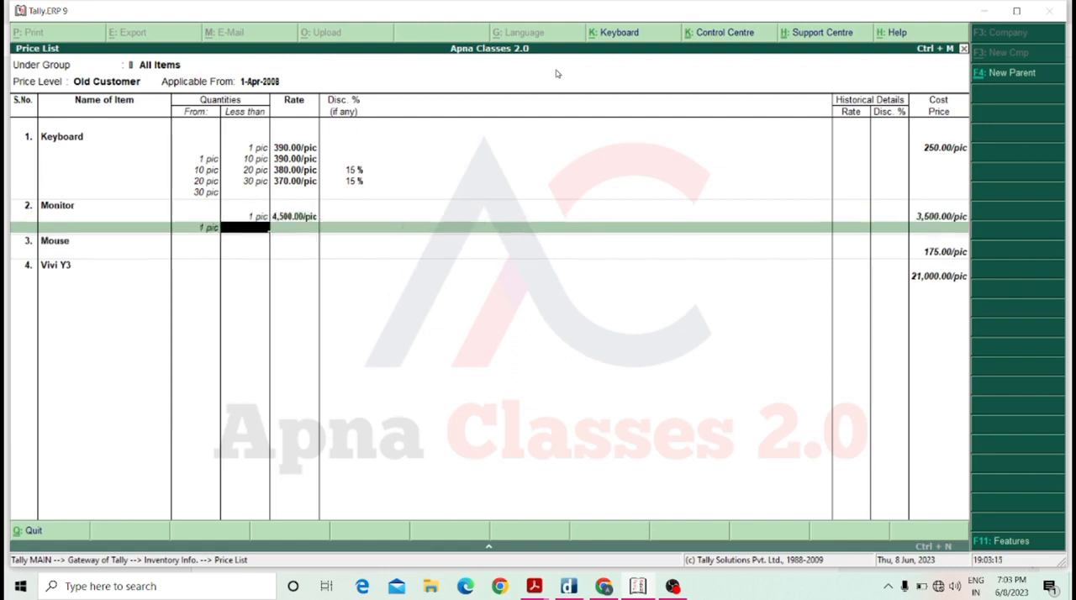
Add a Monitor price slab from 1 to less than 20 pic at 4,200.00 per pic without discount.
type("20")
key("Return")
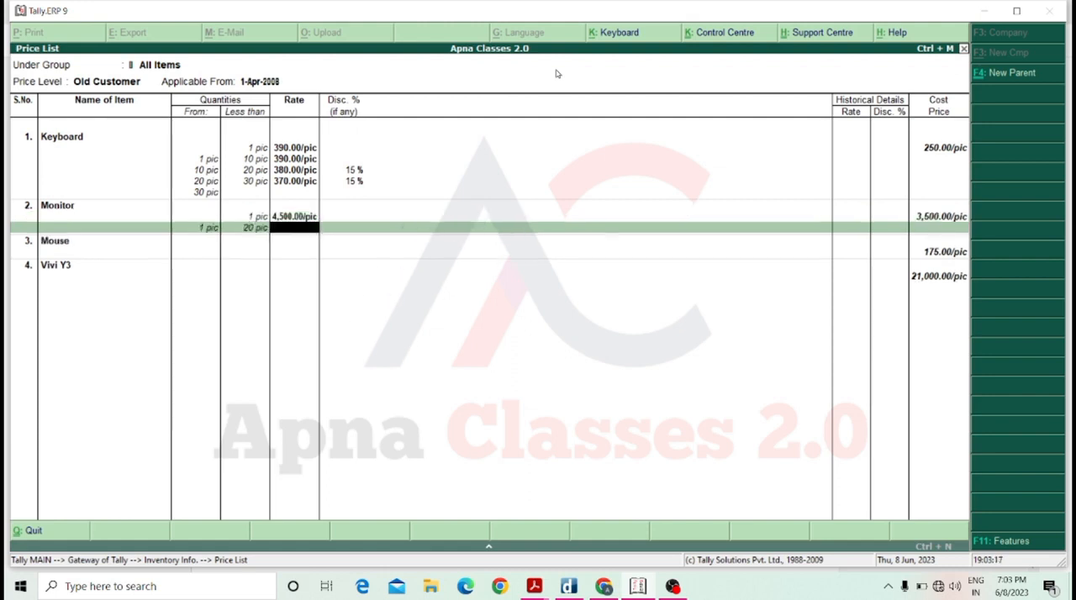
type("2")
key("BackSpace")
type("4200")
key("Return")
Add a Monitor price slab from 20 to less than 30 pic at 4,000.00 per pic without discount.
key("Return")
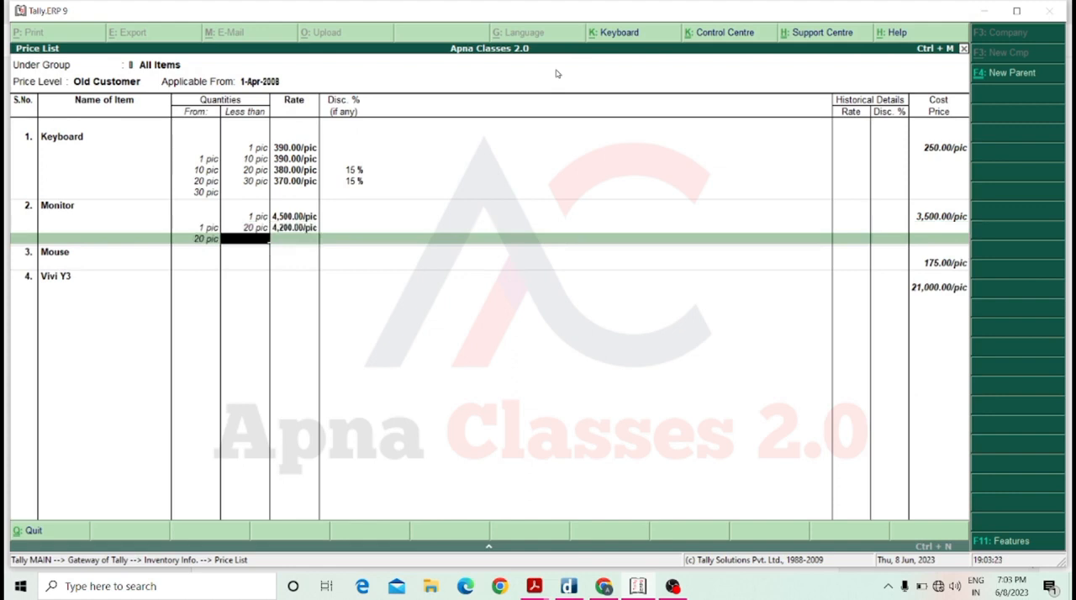
type("30")
key("Return")
type("40")
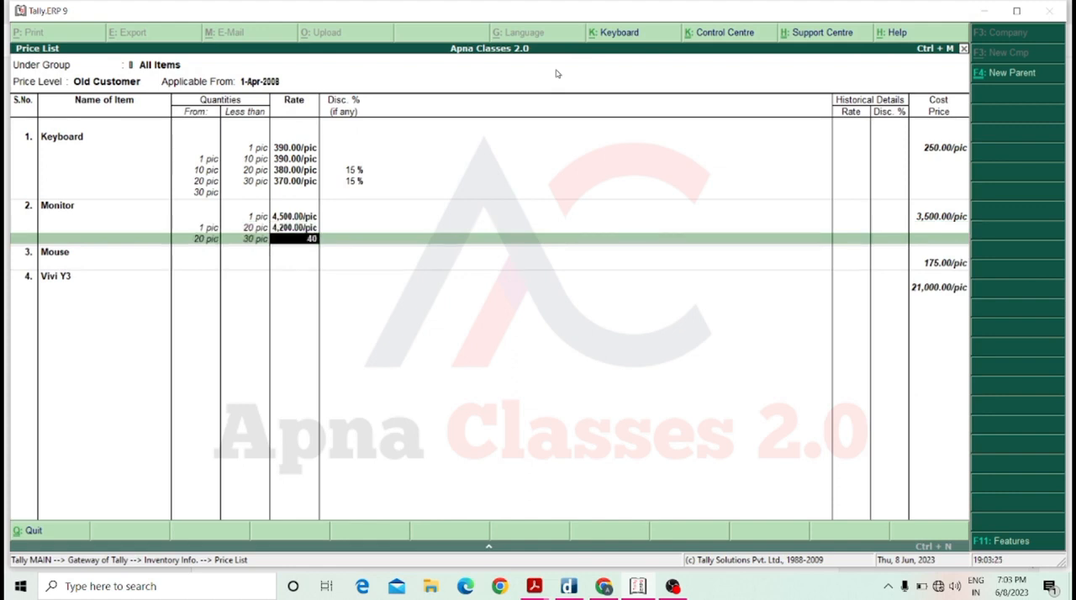
type("00")
key("Return")
key("Return")
key("Return")
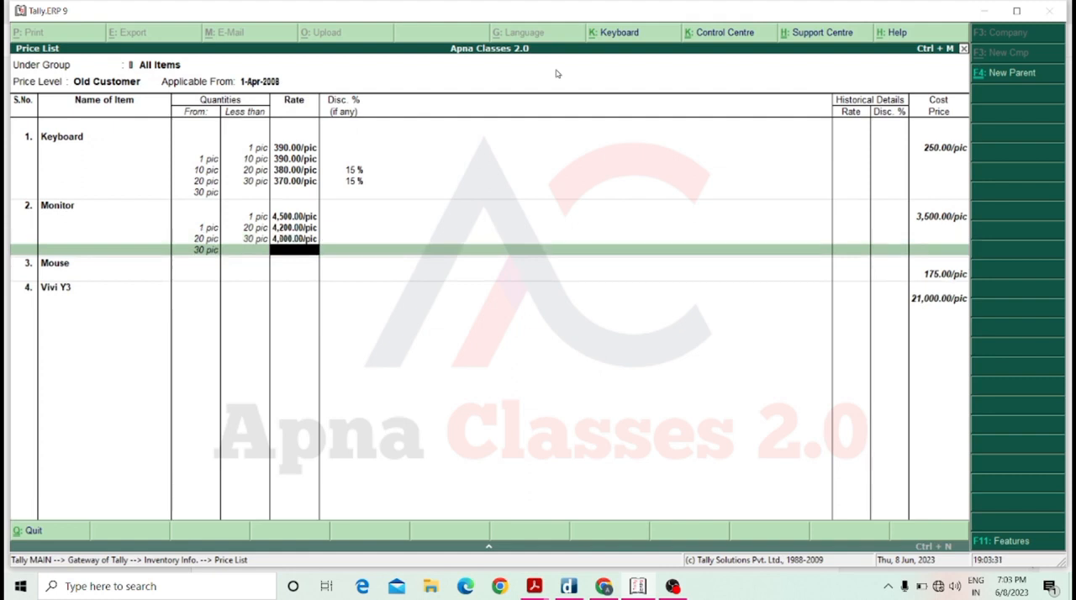
Finish the Monitor slabs and close the Old Customer price list, returning to the Gateway of Tally.
key("Return")
key("Return")
key("Return")
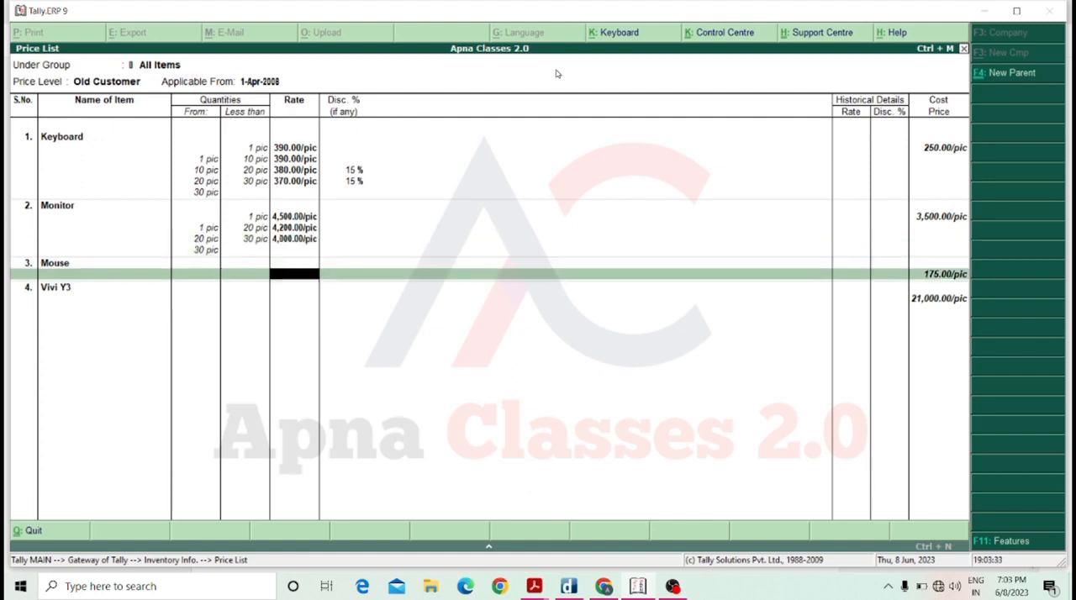
key("Escape")
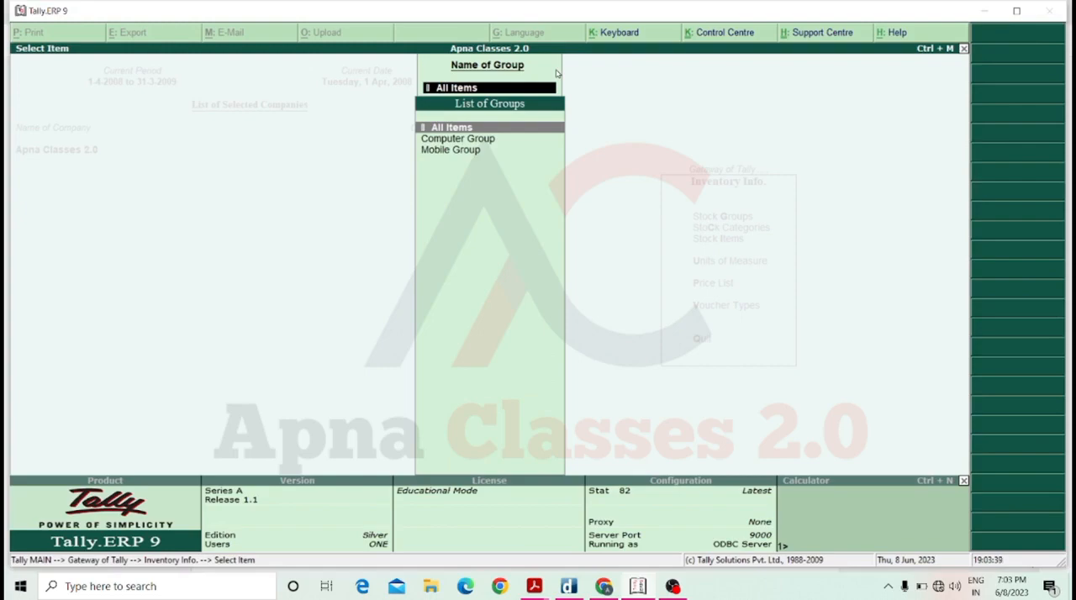
key("Escape")
key("Escape")
key("Escape")
key("Escape")
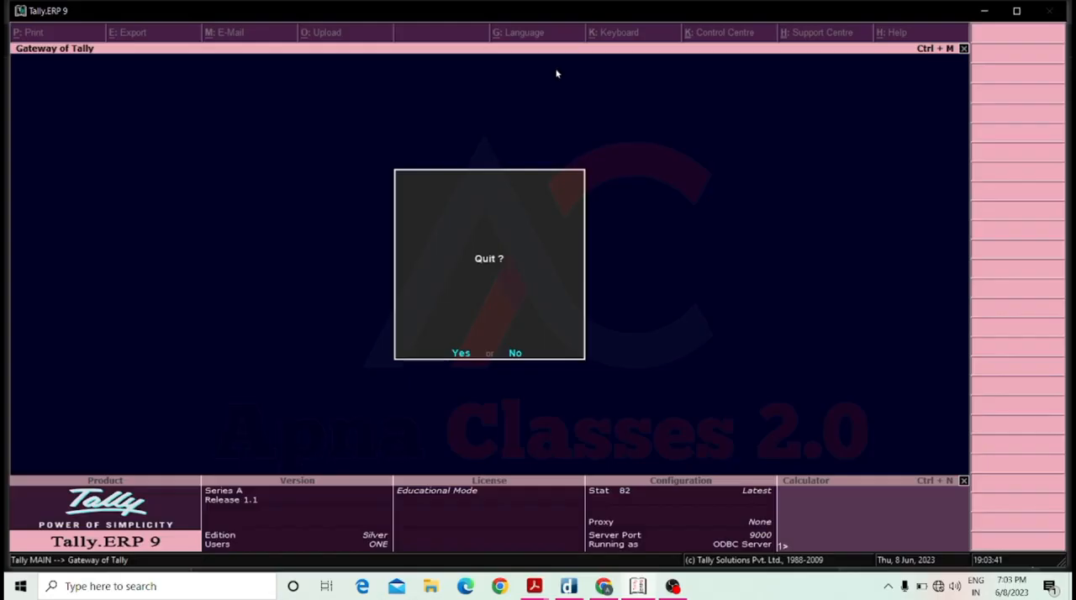
key("Escape")
Start a sales voucher for the party Mohan Traders, leaving the despatch, order and buyer details blank.
key("Down")
key("Down")
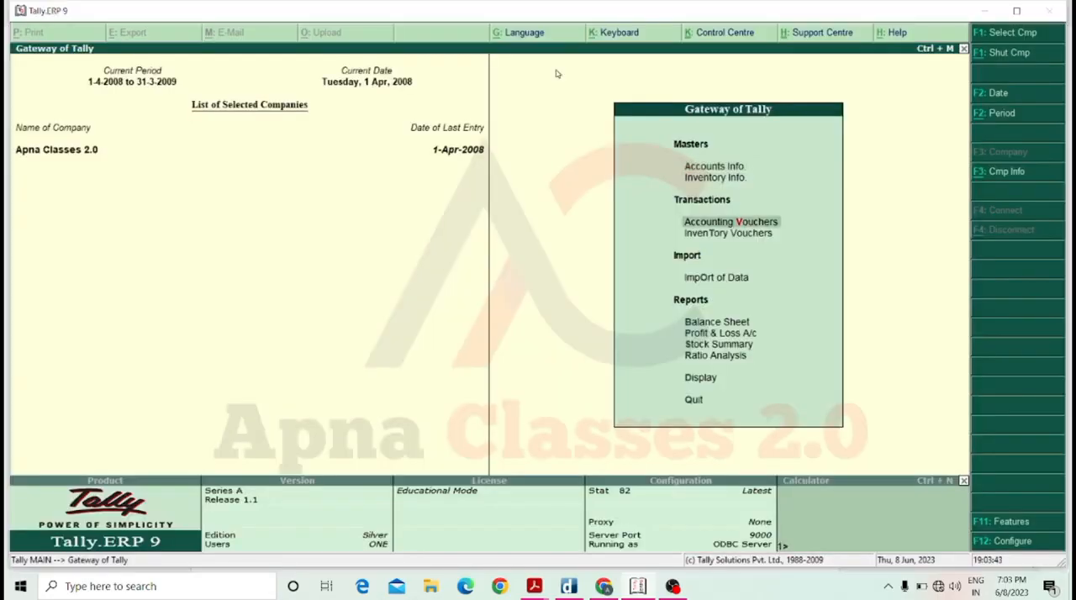
key("Return")
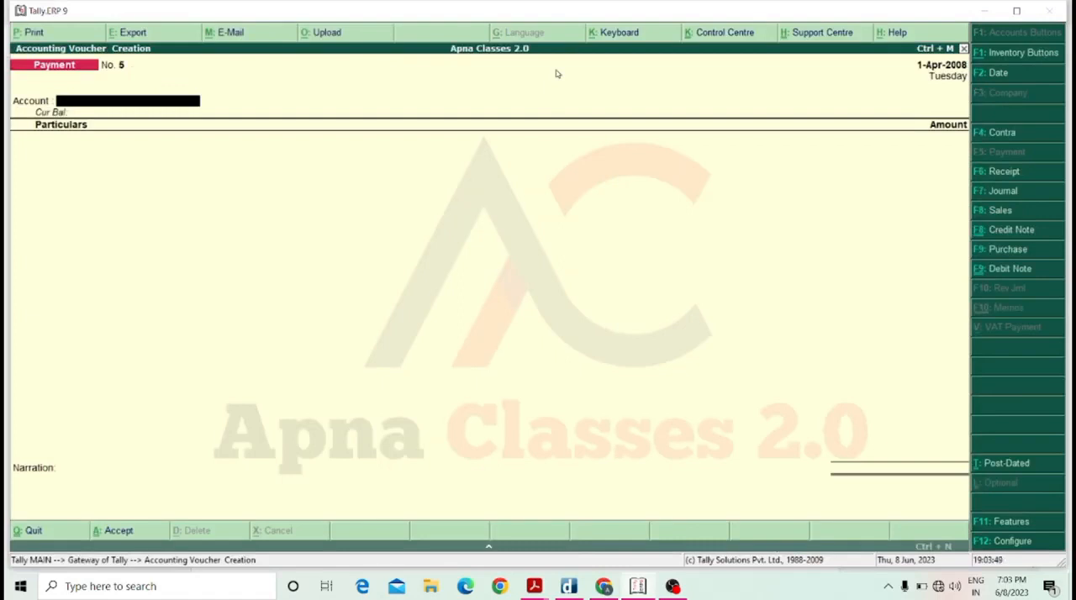
key("F8")
key("Return")
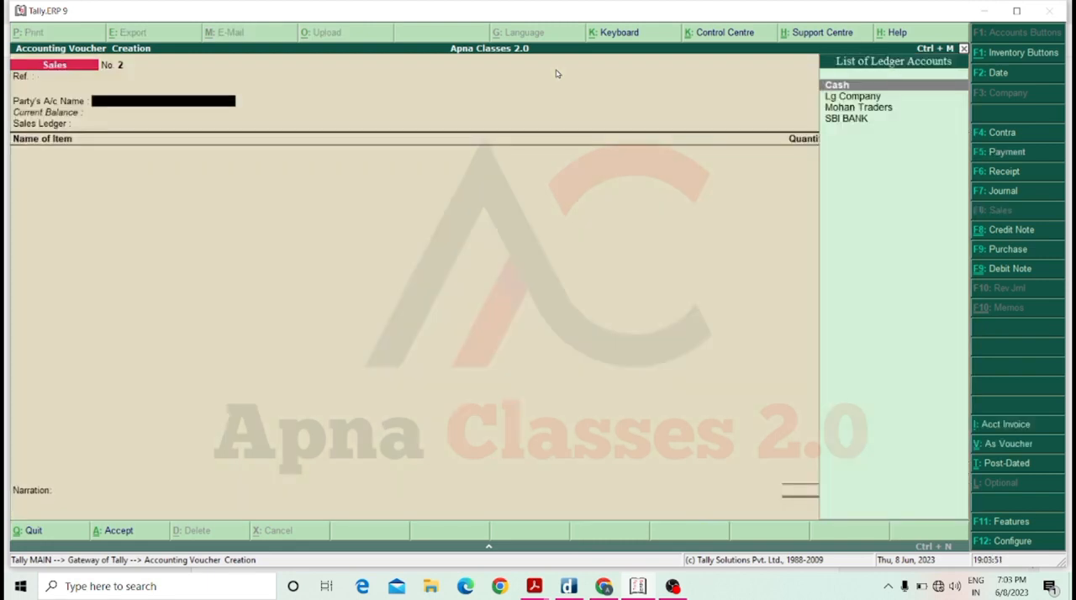
key("Down")
key("Down")
key("Return")
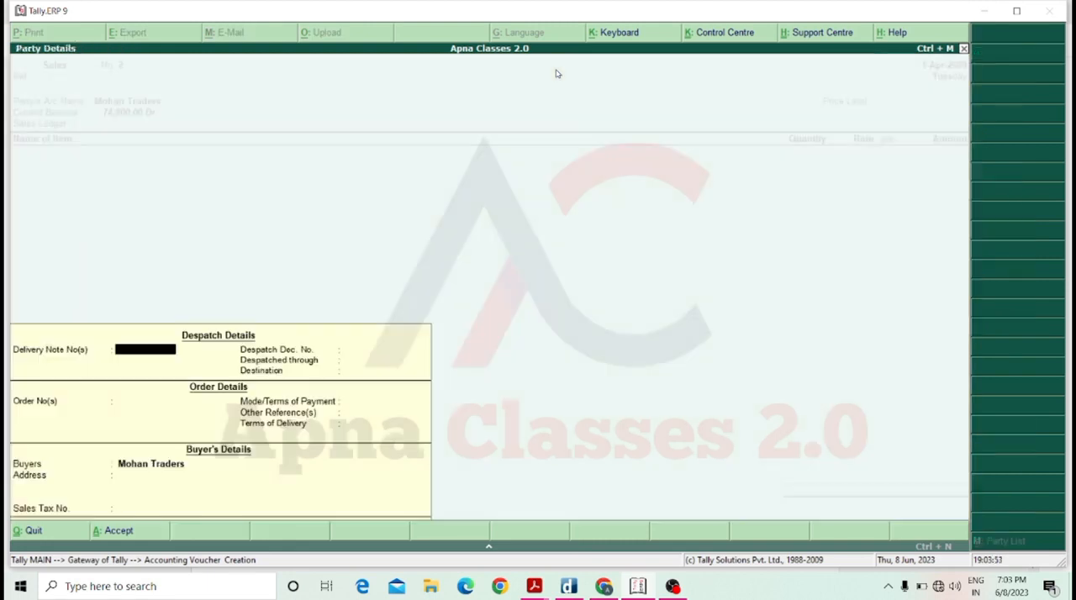
key("Return")
key("Return")
key("Return")
key("Return")
key("Return")
key("Return")
key("Return")
key("Return")
key("Return")
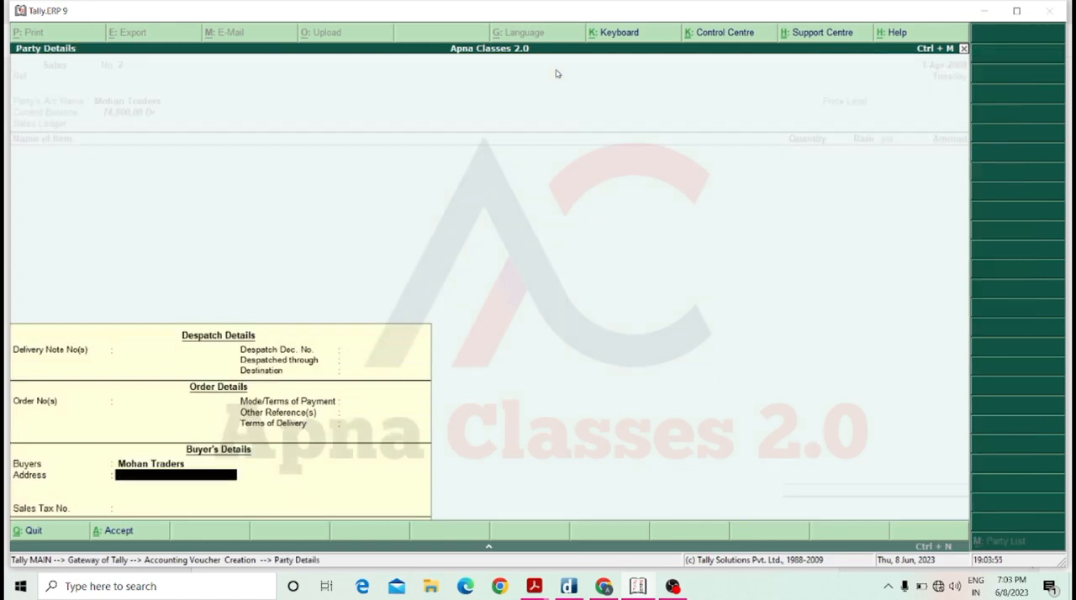
key("Return")
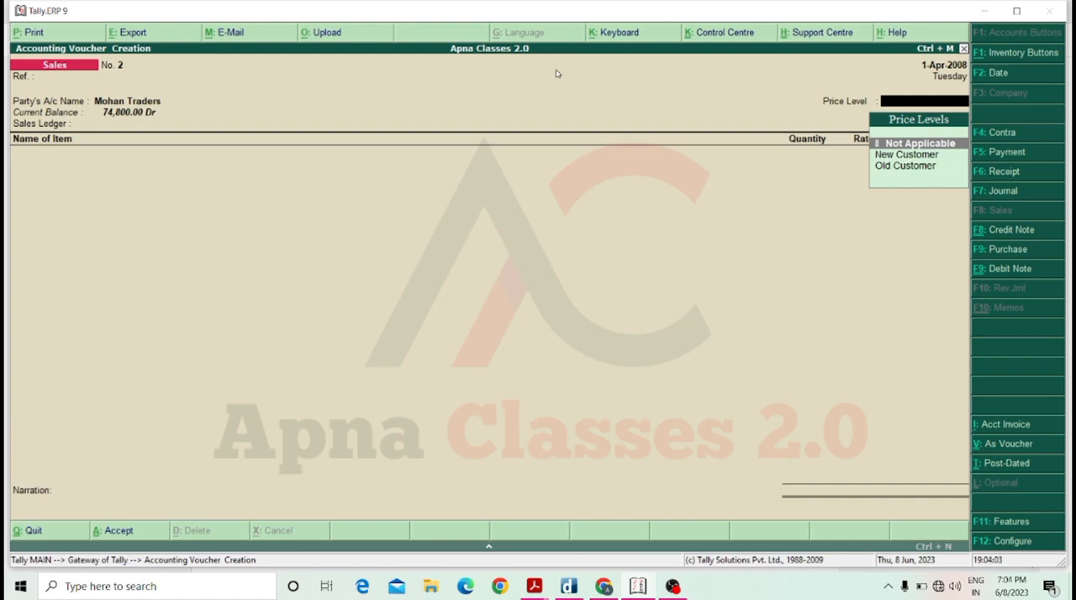
Set the sales voucher's price level to Old Customer and its sales ledger to Sale A/c.
key("Down")
key("Down")
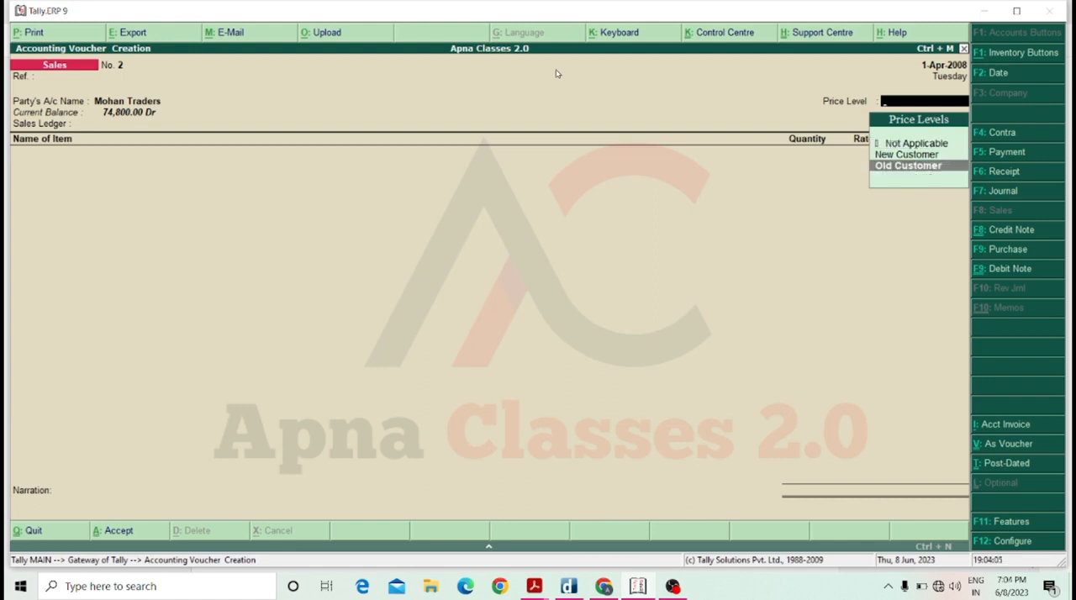
key("Return")
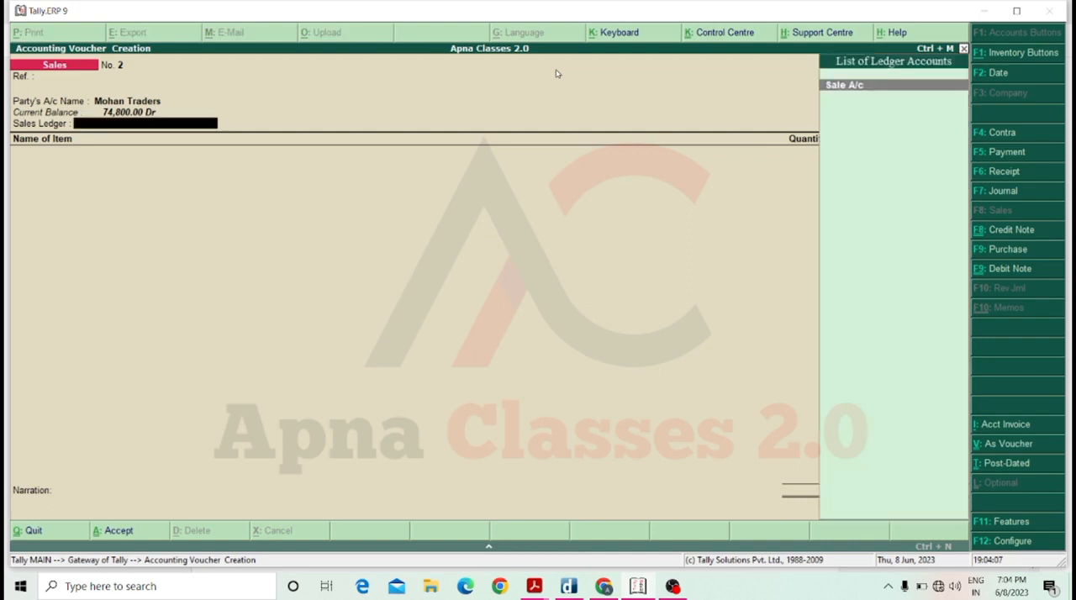
key("Return")
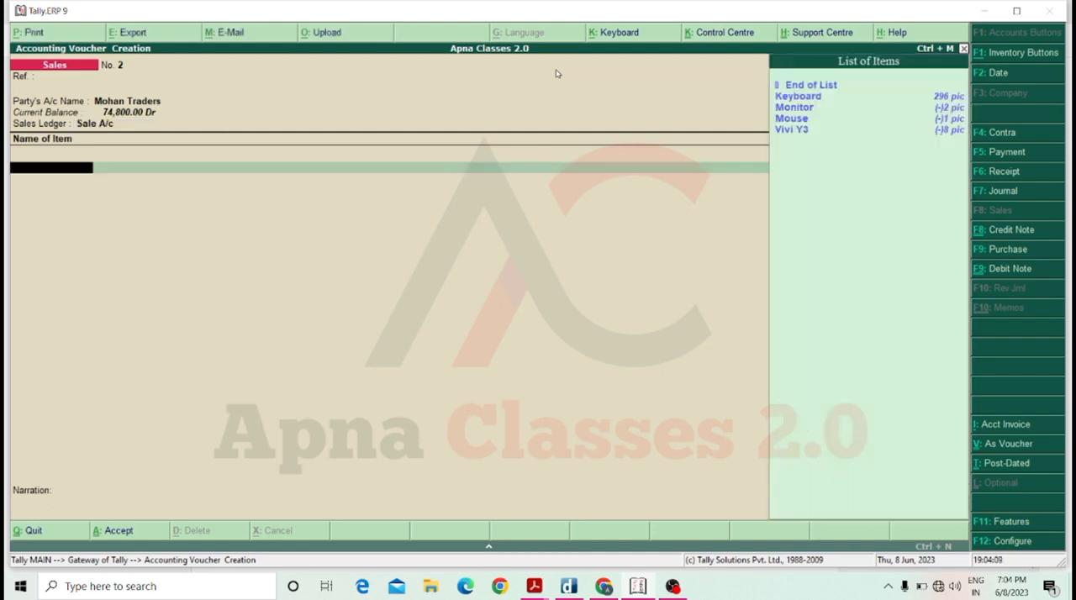
Add the Keyboard item to the sales voucher with a quantity of 1 pic.
key("Down")
key("Return")
type("1")
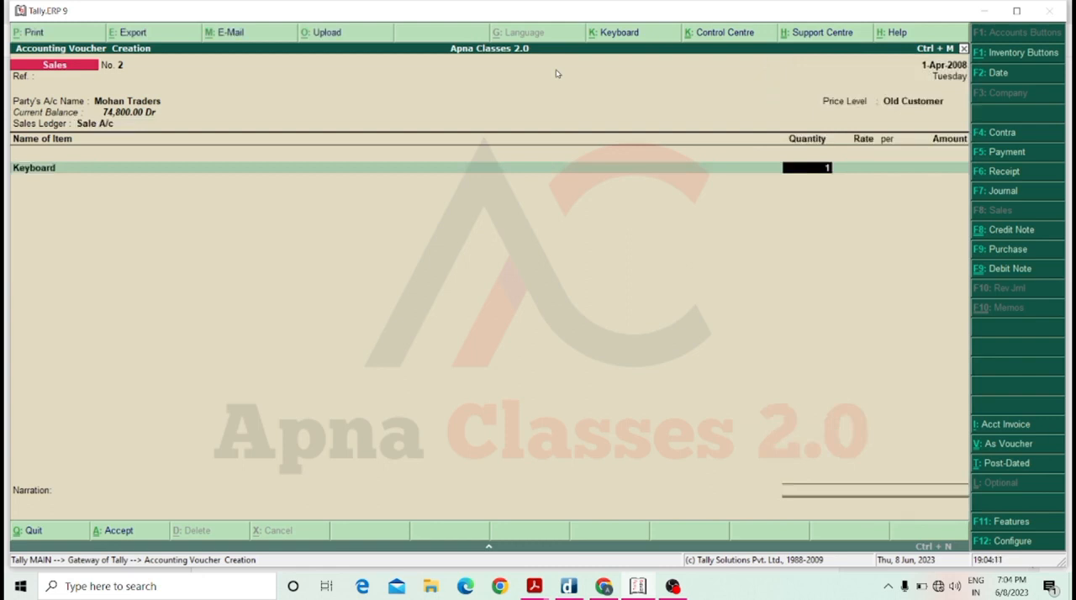
key("Return")
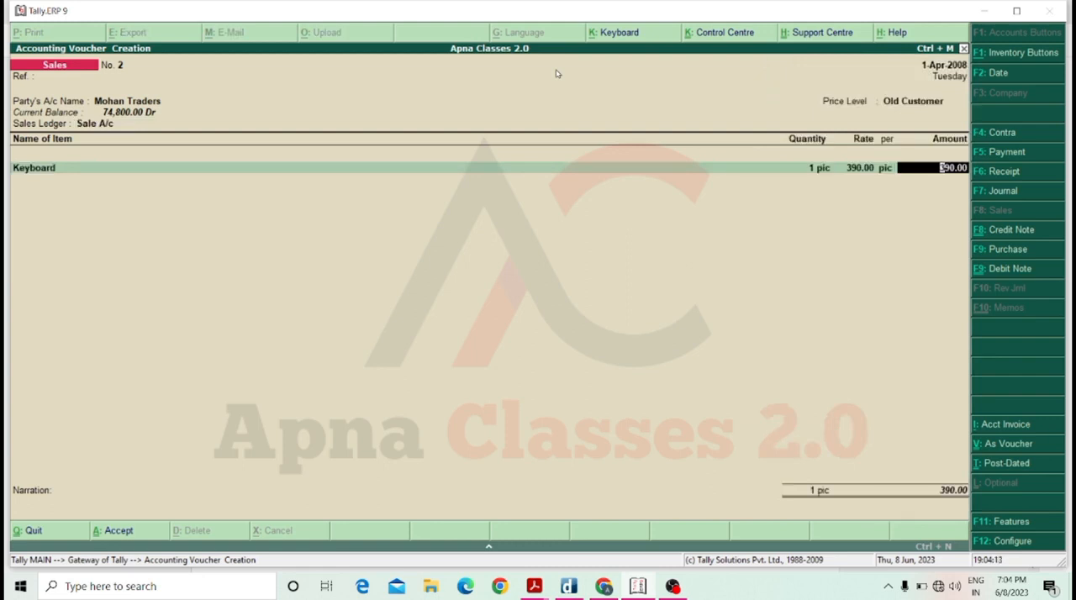
Change the Keyboard quantity in the sales voucher to 20 pic, using the price list rate.
key("BackSpace")
type("20")
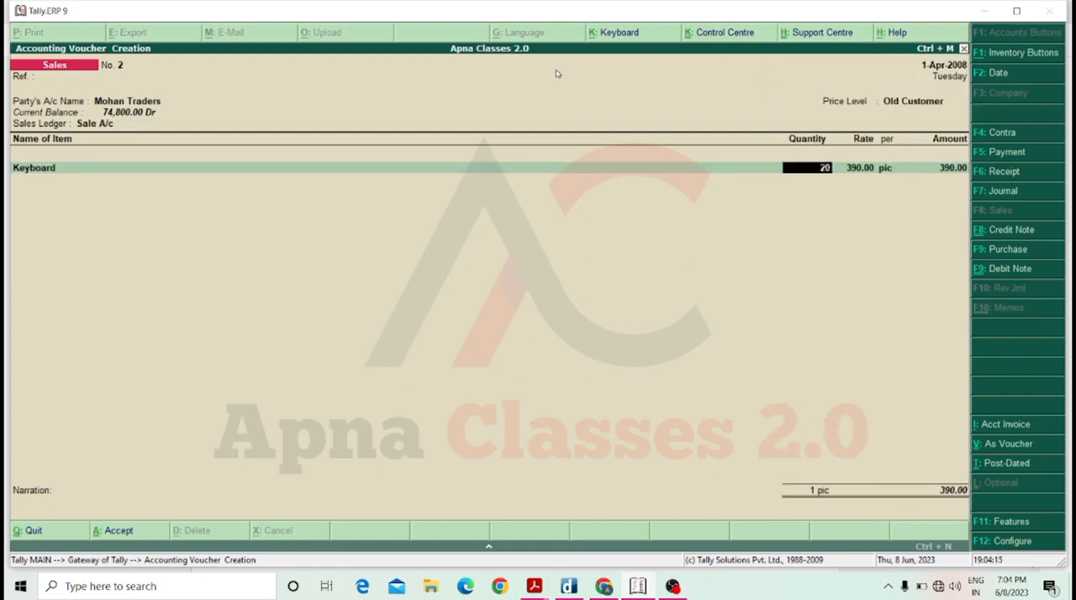
key("Return")
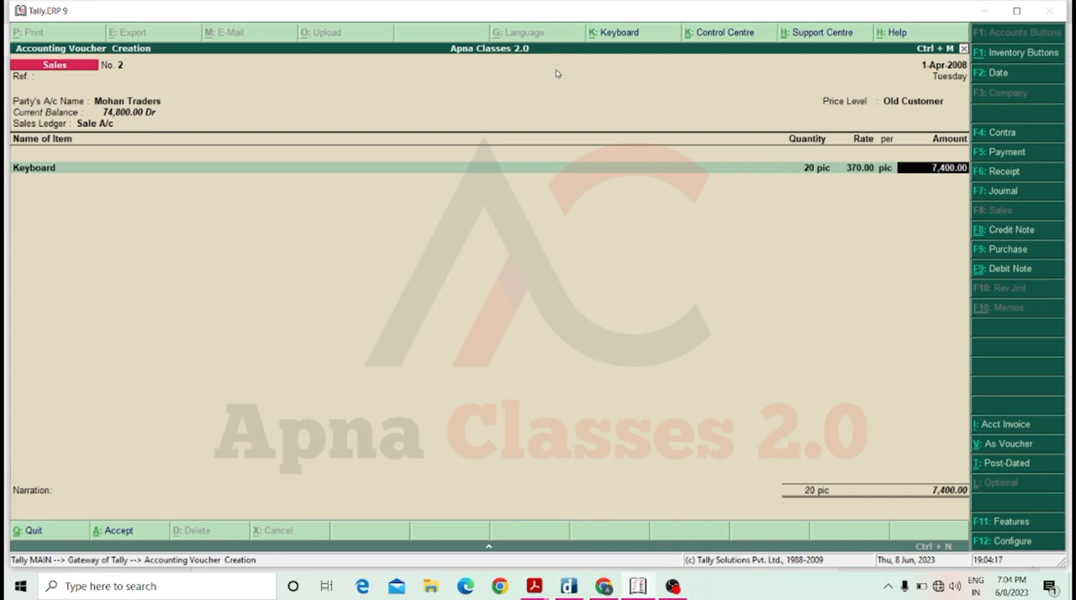
Change the Keyboard quantity to 30 pic and abandon the sales voucher without saving it.
left_click(809, 162)
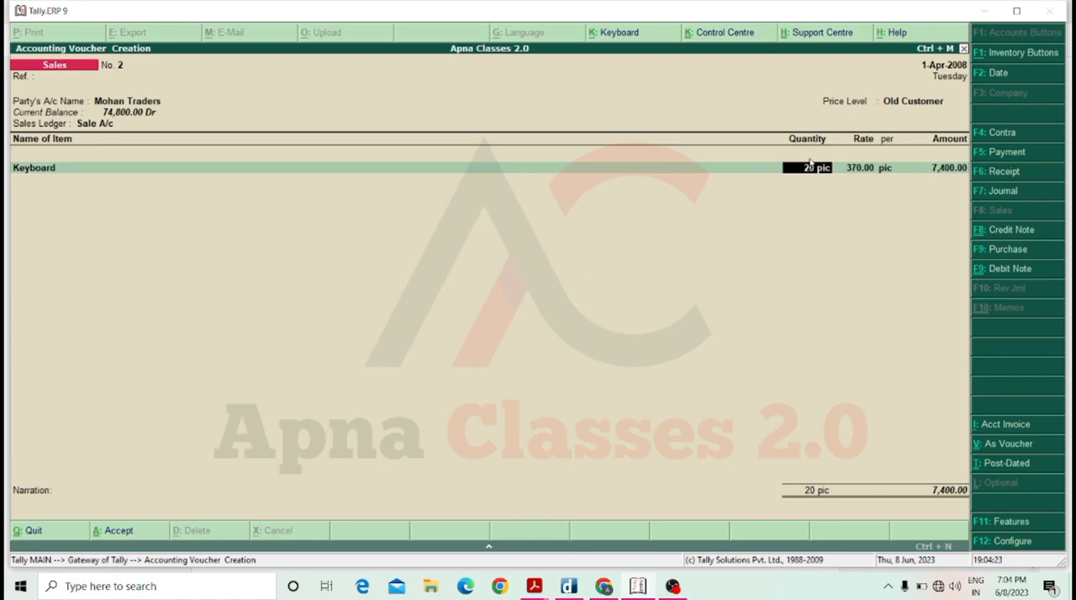
type("30")
key("Return")
key("Return")
key("Return")
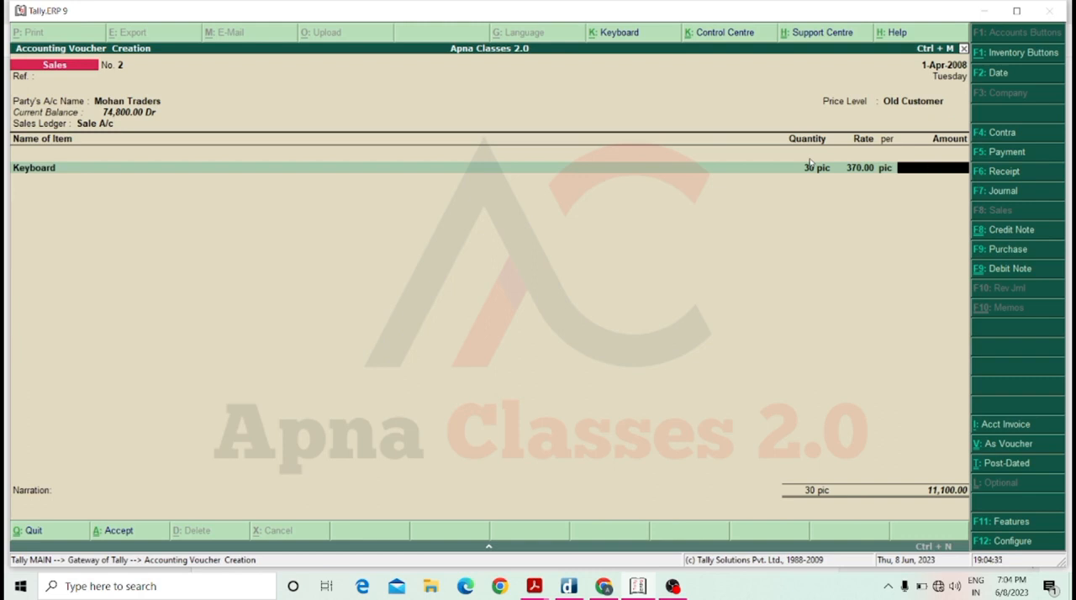
key("Escape")
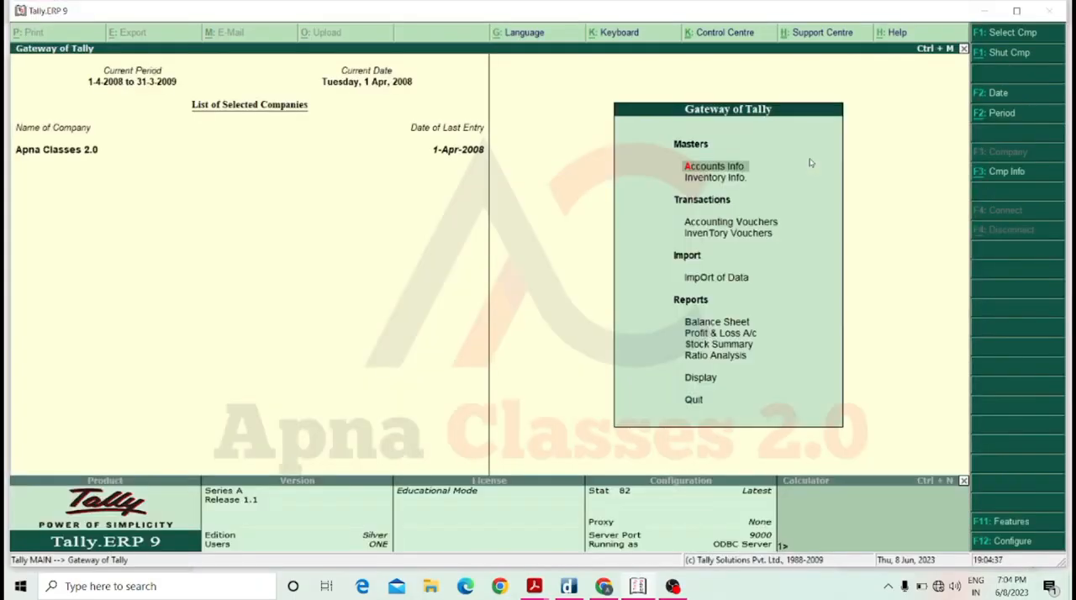
In the company's inventory features, set Separate Discount column on Invoices to Yes.
key("F11")
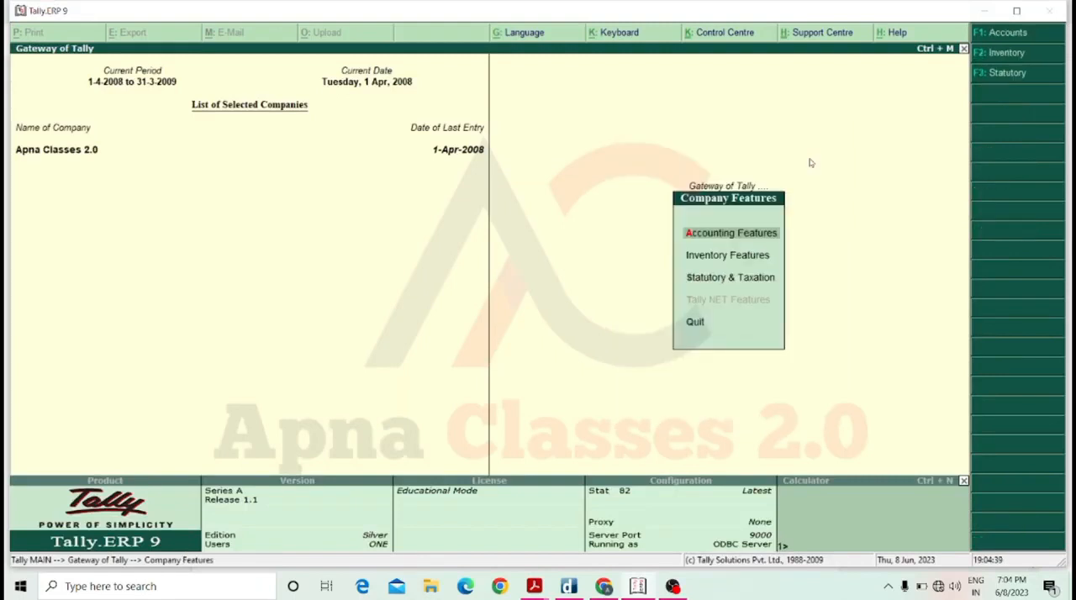
key("Down")
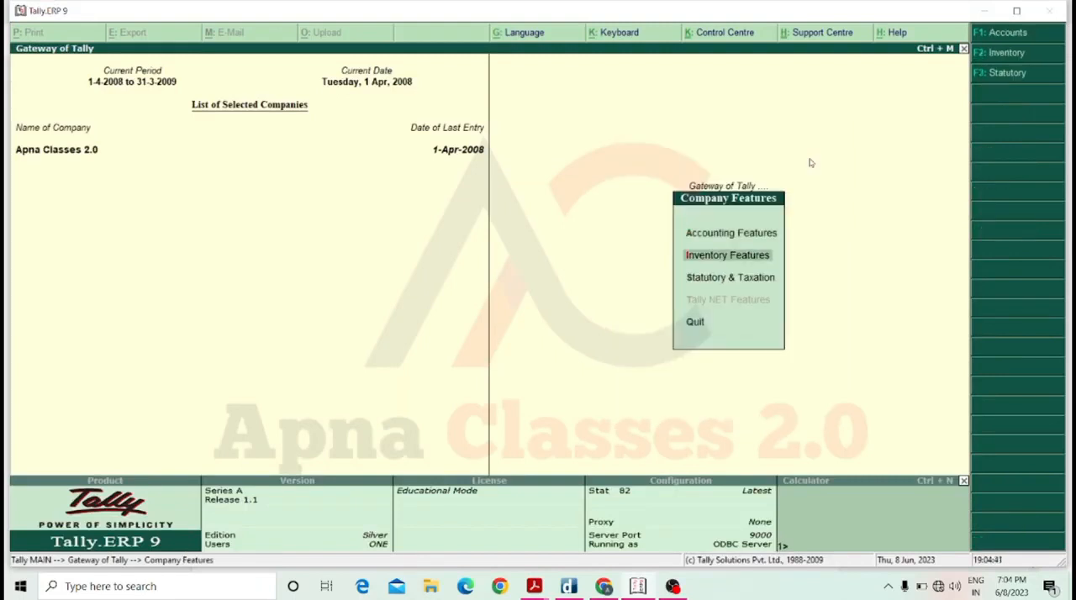
key("Return")
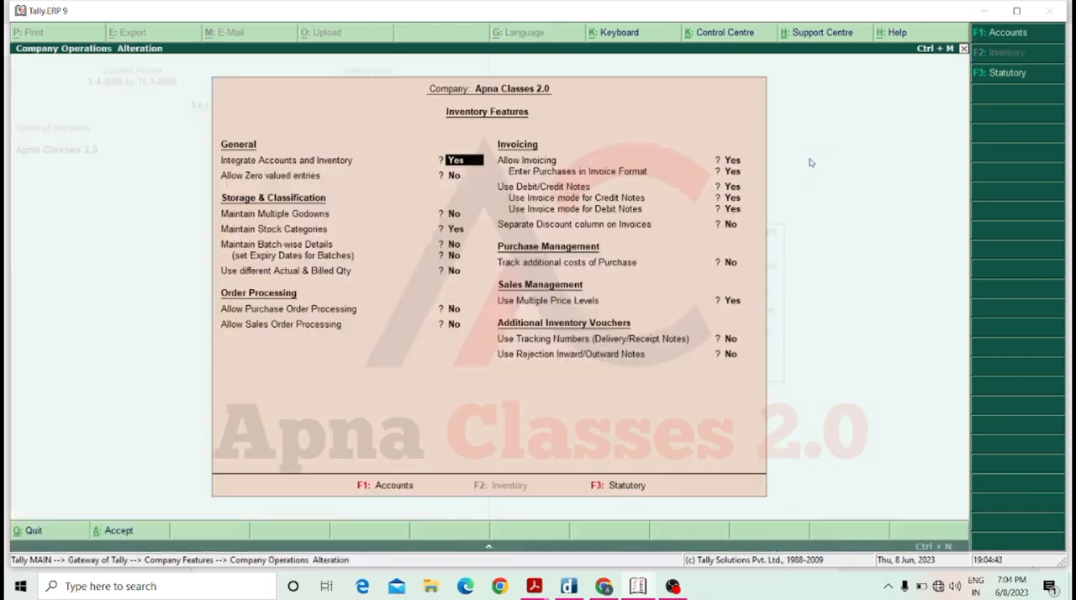
key("Return")
key("Return")
key("Return")
key("Return")
key("Return")
key("Return")
key("Return")
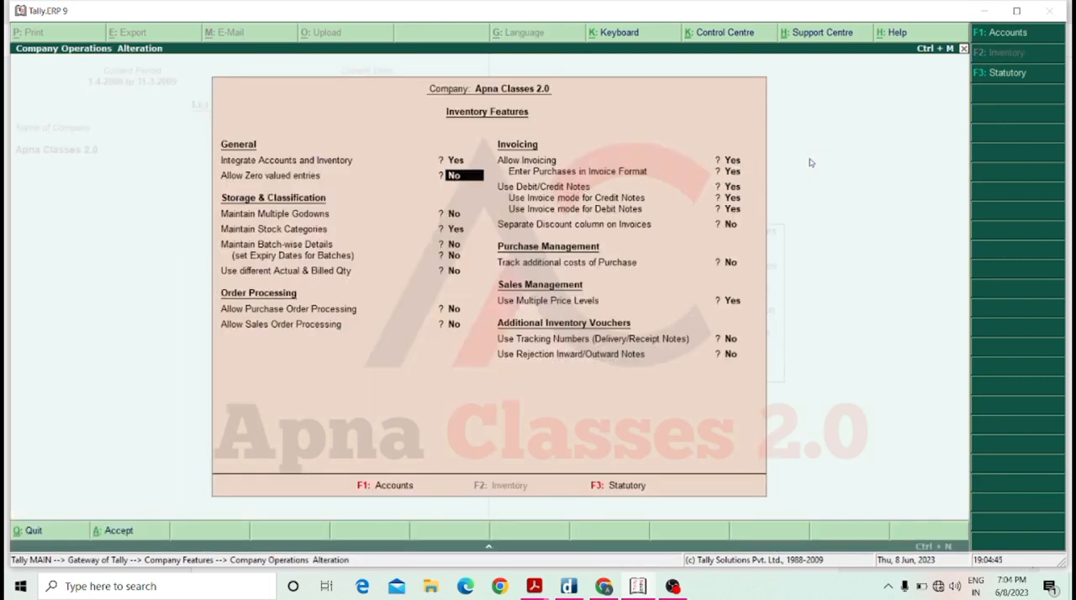
key("Return")
key("Return")
key("Return")
key("Return")
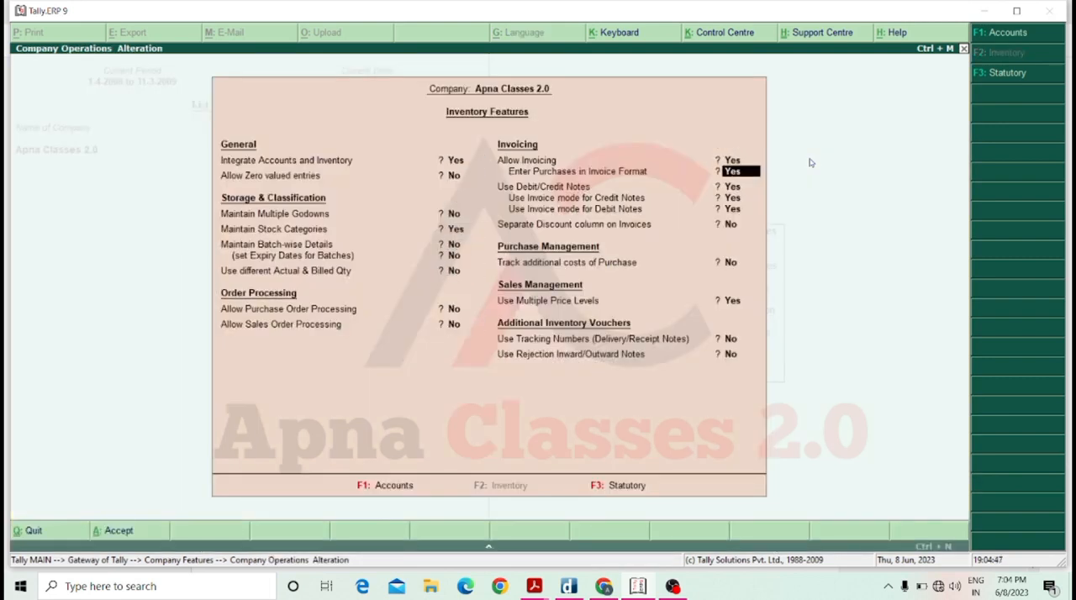
key("Return")
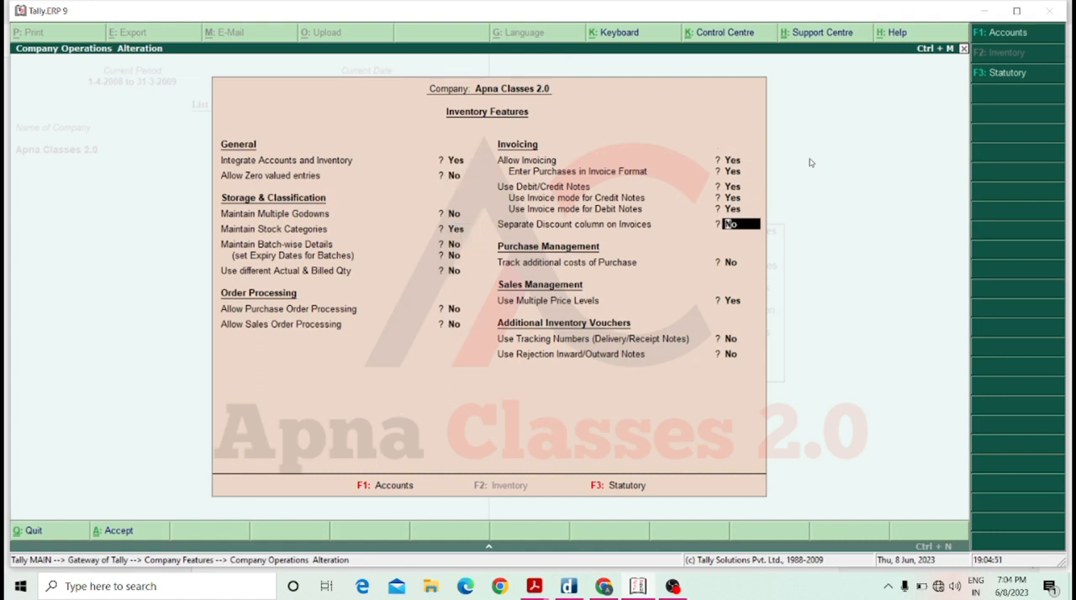
type("y")
Keep the Old Customer and New Customer price levels, save the inventory features and return to the Gateway of Tally.
key("Return")
key("Return")
key("Return")
key("Return")
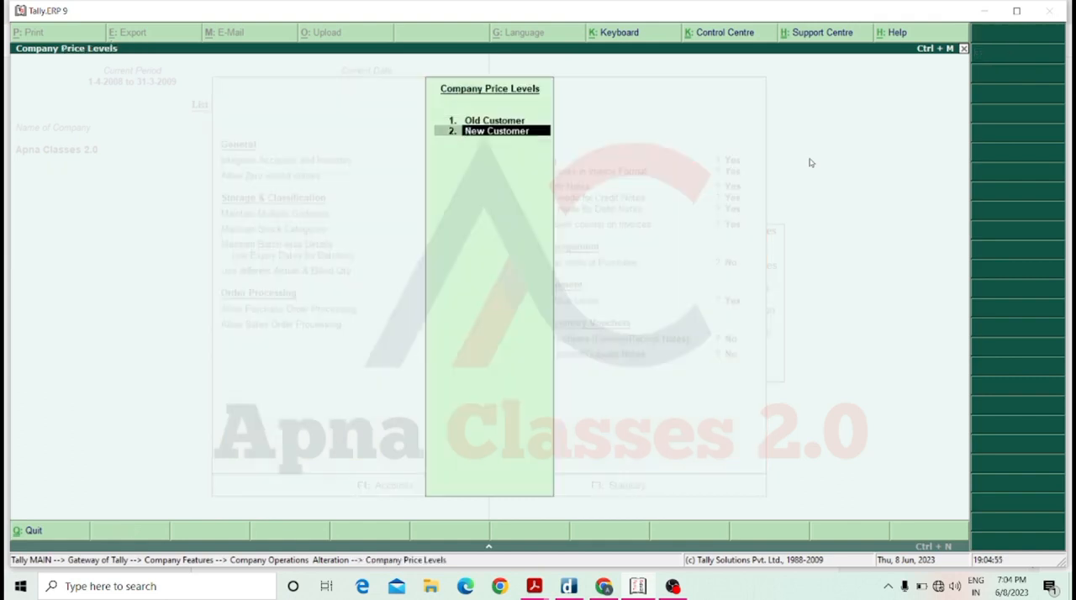
key("Return")
key("Return")
key("Return")
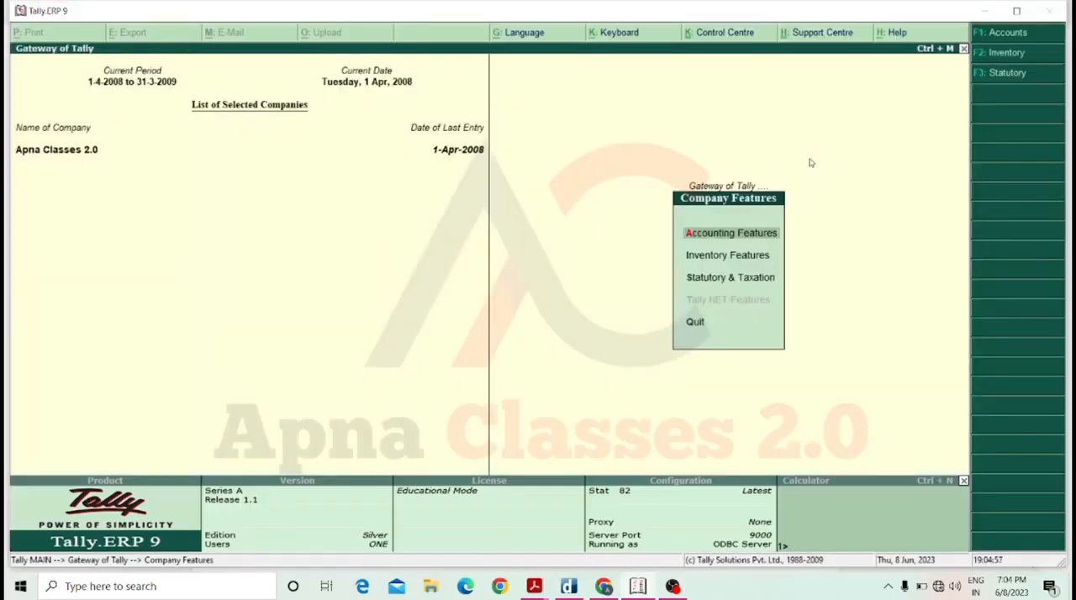
key("Escape")
key("Escape")
key("Escape")
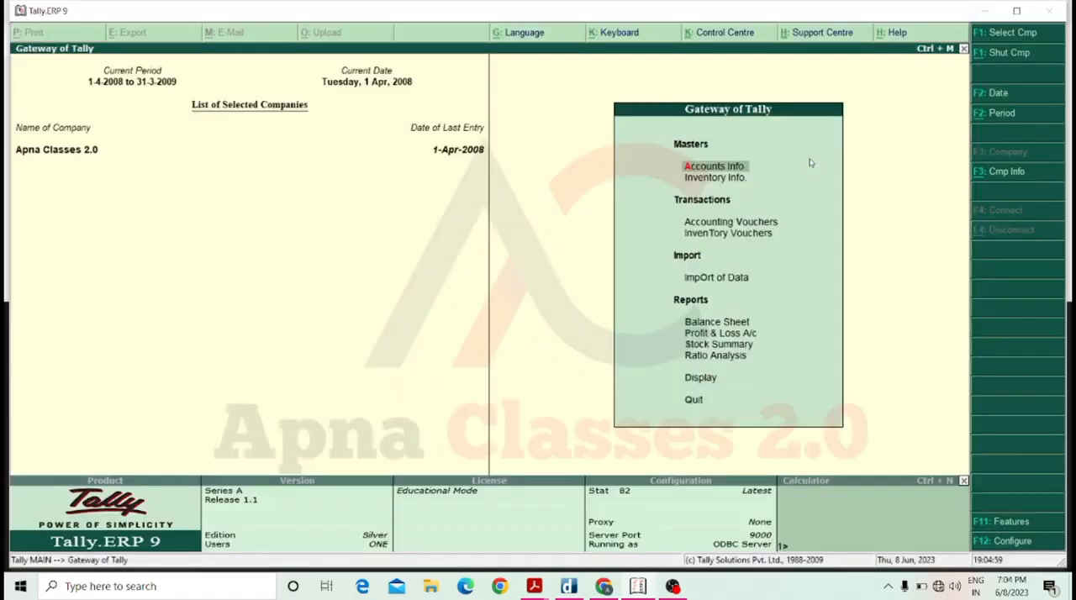
Open a fresh sales voucher for Mohan Traders and pass through its party details without filling them in.
key("Down")
key("Down")
key("Return")
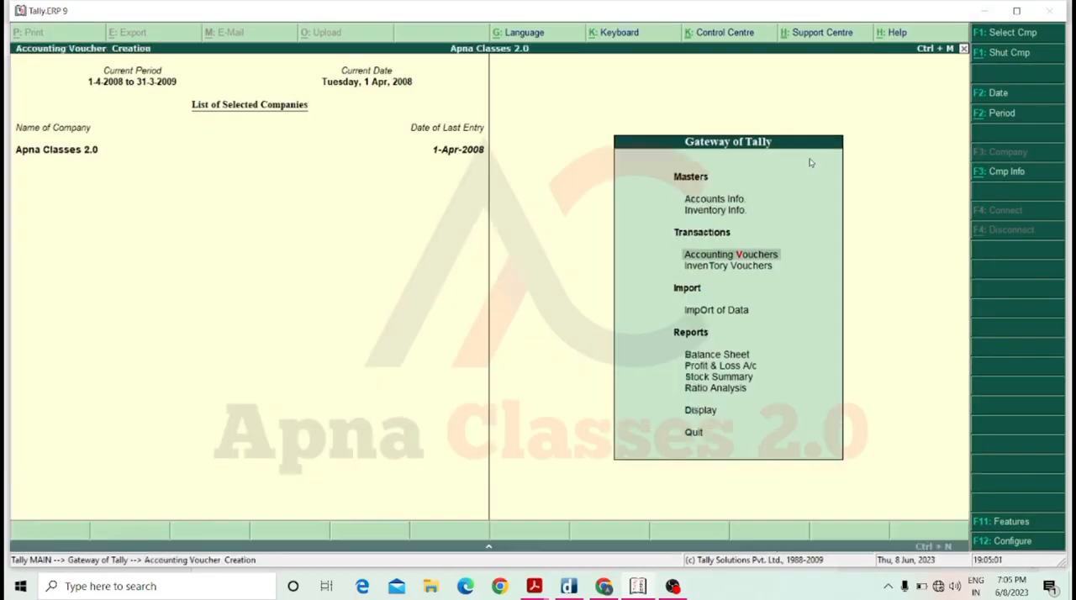
key("Return")
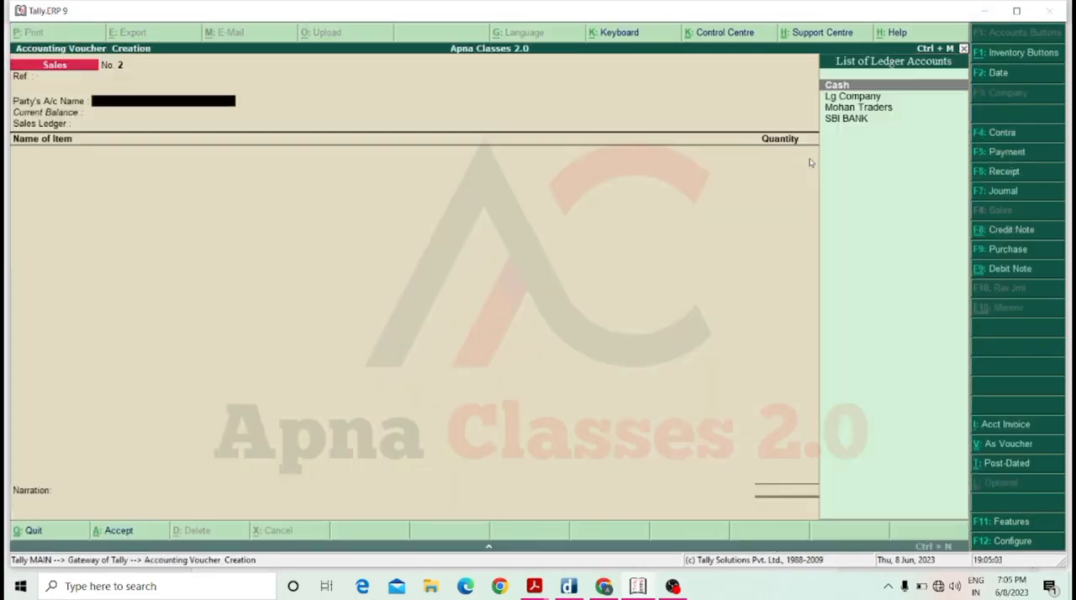
key("Down")
key("Down")
key("Return")
key("Return")
key("Return")
key("Return")
key("Return")
key("Return")
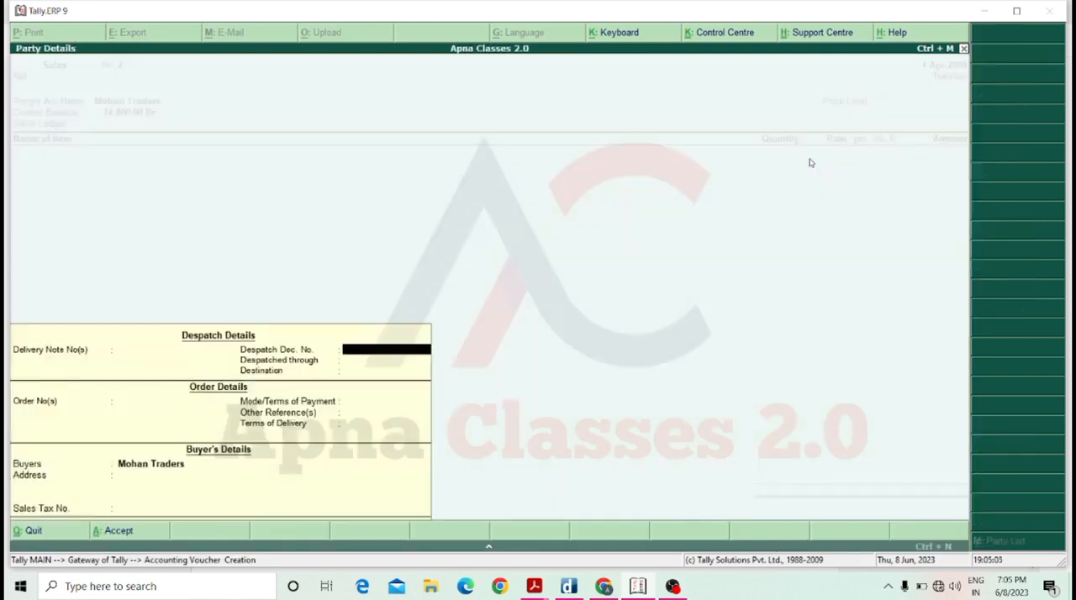
key("Return")
key("Return")
key("Return")
key("Return")
key("Return")
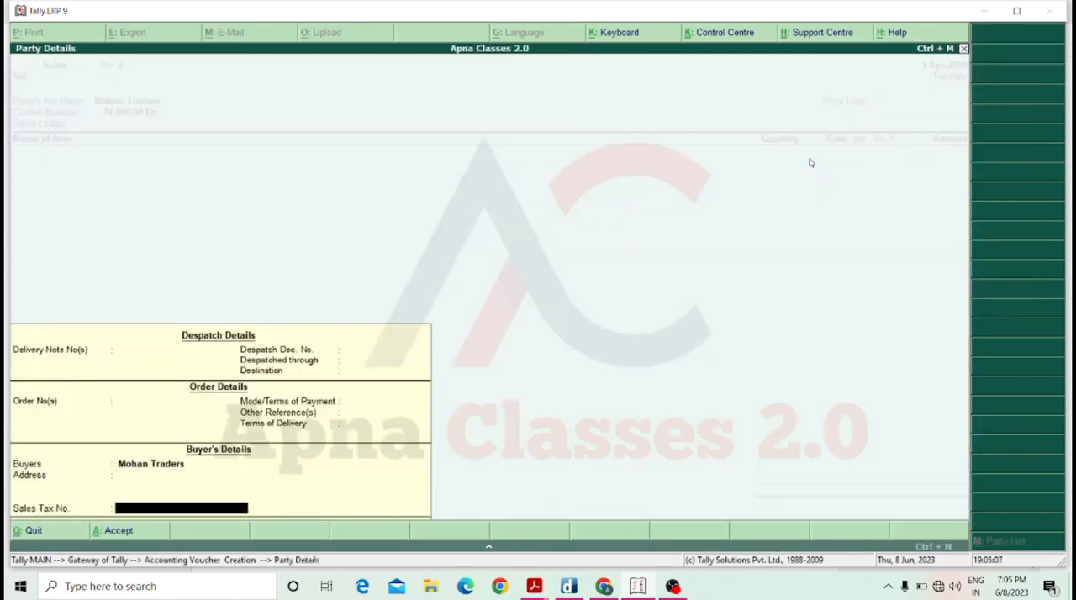
Apply the Old Customer price level and Sale A/c ledger to the voucher and add 1 pic of Keyboard.
key("Down")
key("Return")
key("Return")
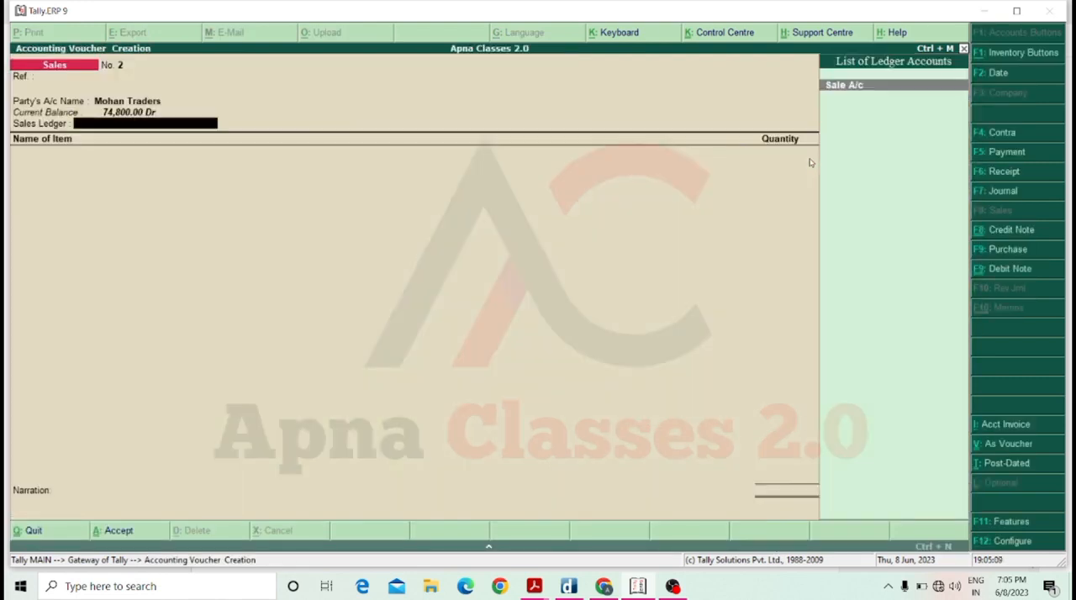
key("Down")
key("Return")
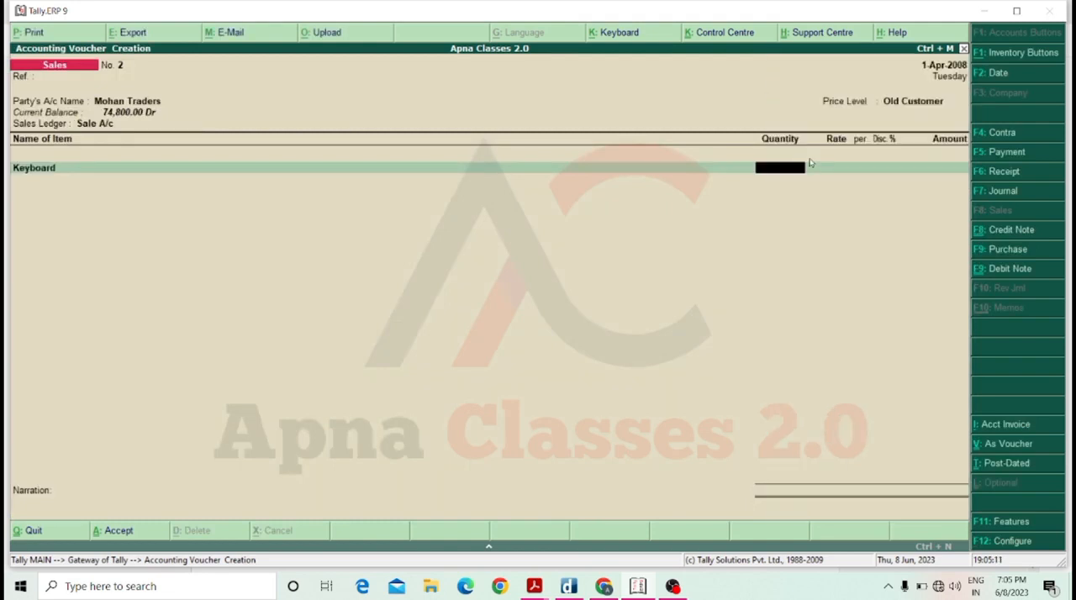
type("1")
key("Return")
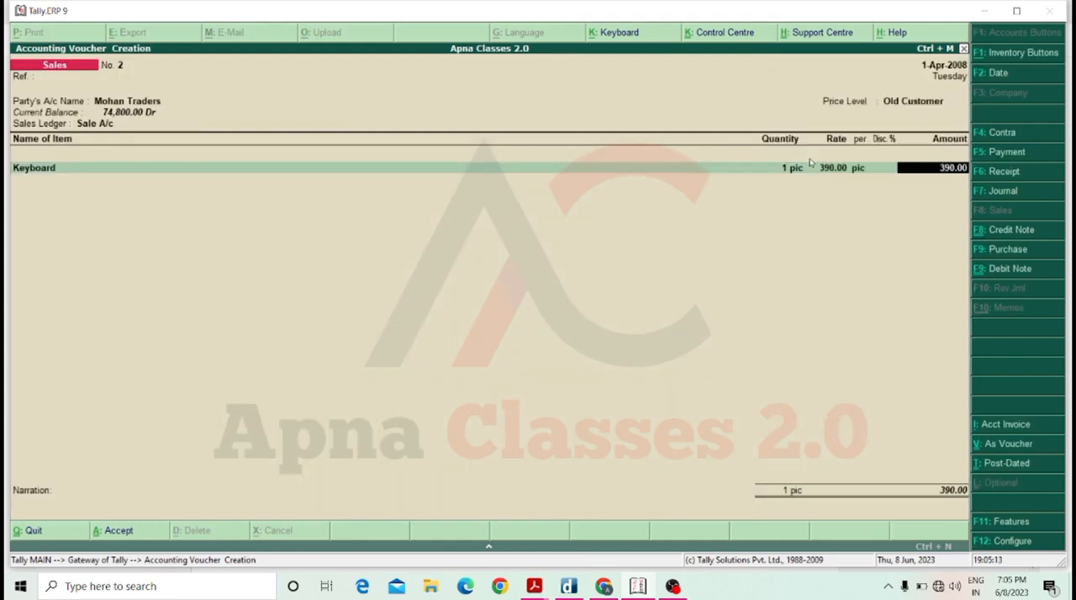
Change the Keyboard quantity to 20 pic and abandon the Mohan Traders sales voucher without saving it.
key("BackSpace")
type("20")
key("Return")
type("370")
key("Return")
type("15")
key("Return")
key("BackSpace")
key("BackSpace")
key("BackSpace")
key("BackSpace")
key("BackSpace")
key("BackSpace")
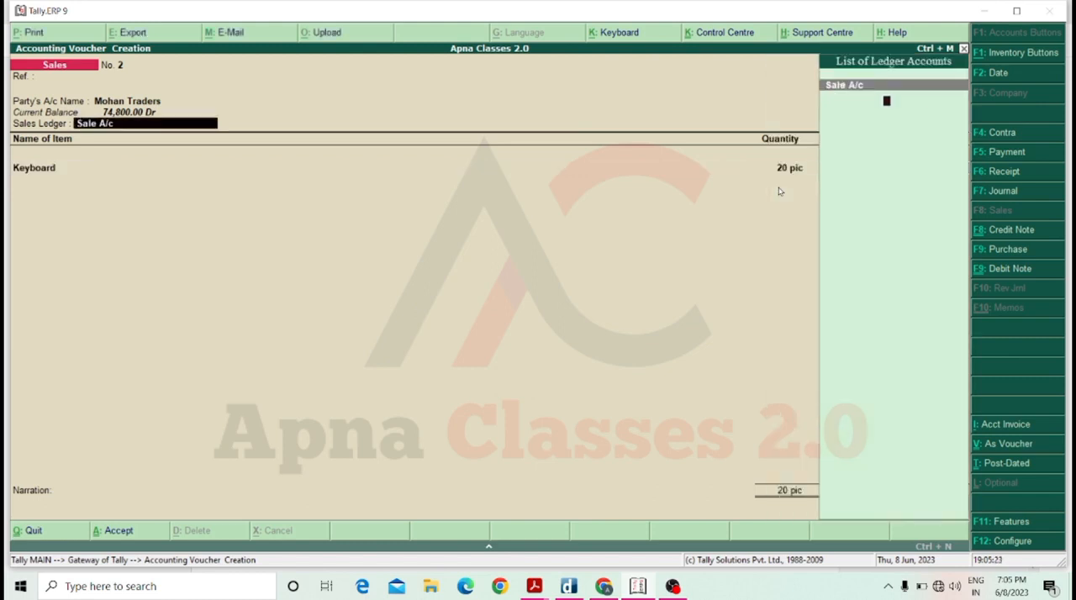
key("BackSpace")
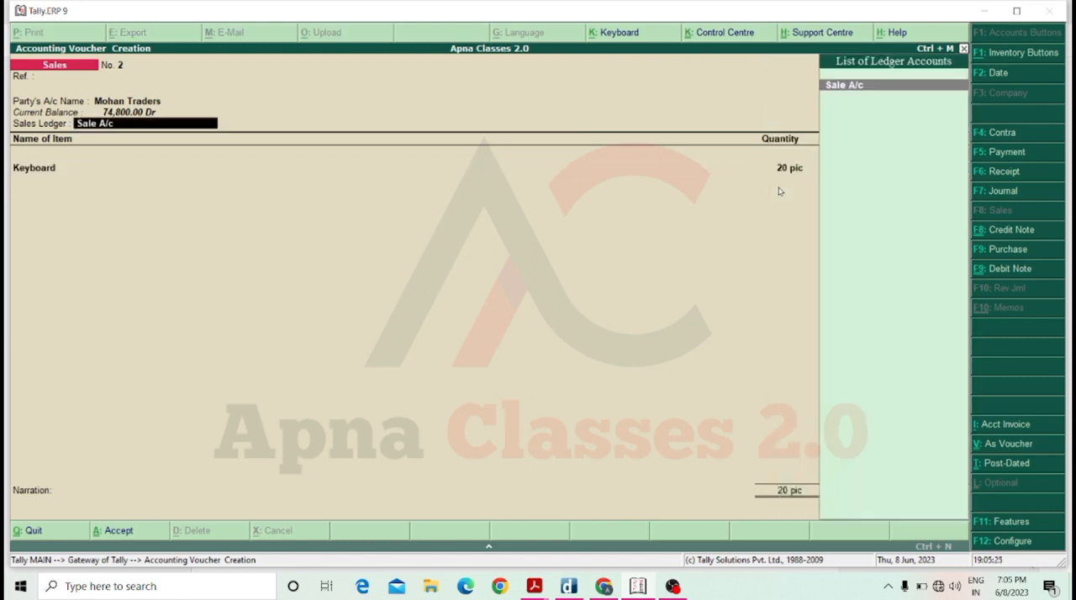
key("Escape")
key("Escape")
key("Return")
key("Escape")
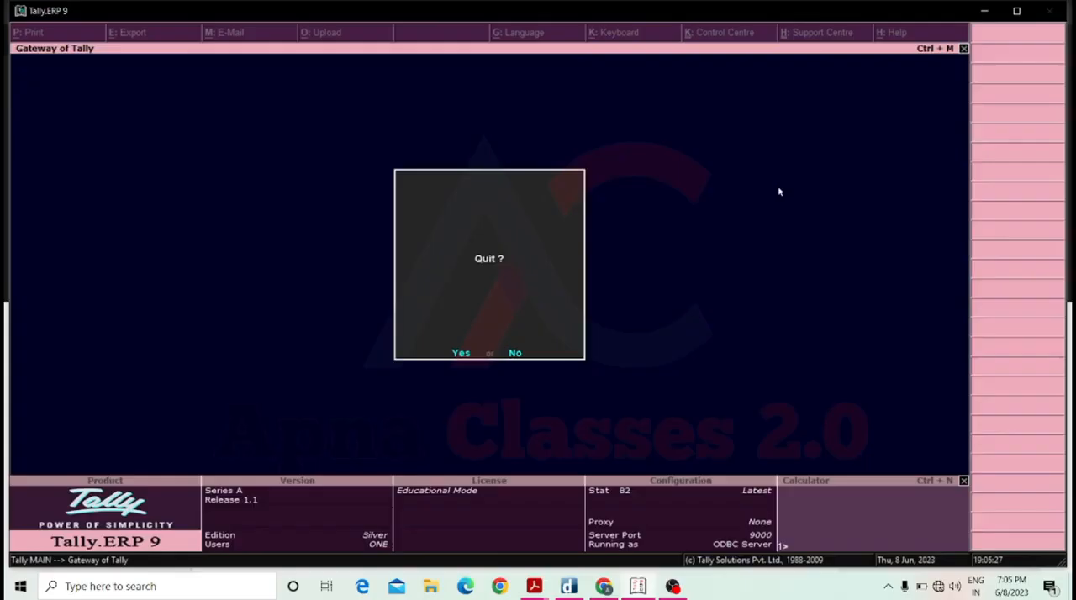
key("Escape")
Start a sales voucher for Cash with price level New Customer and sales ledger Sale A/c, leaving the party details blank.
key("Down")
key("Down")
key("Return")
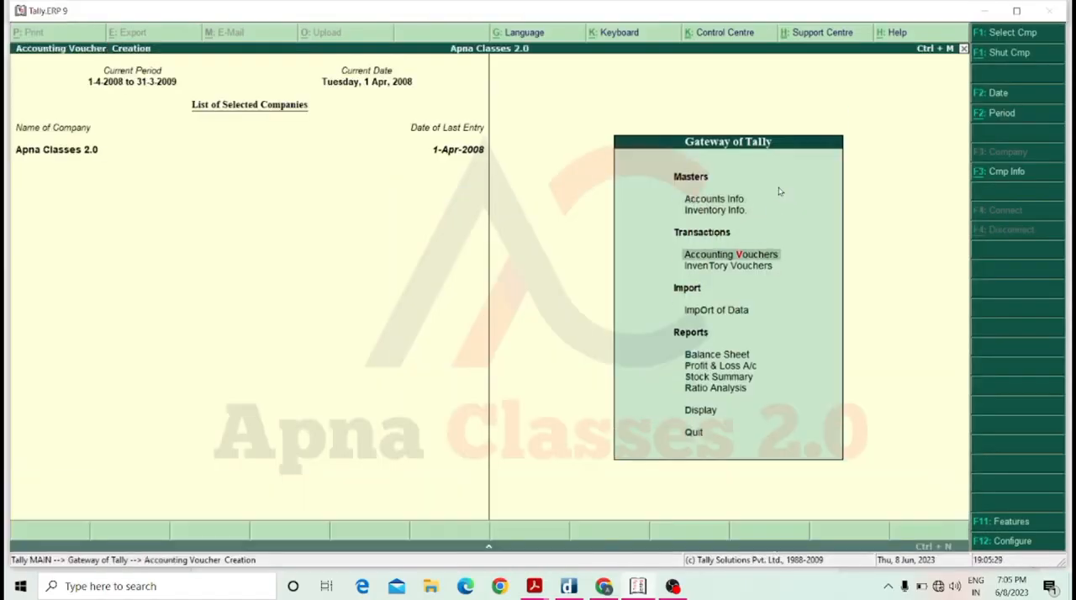
key("Return")
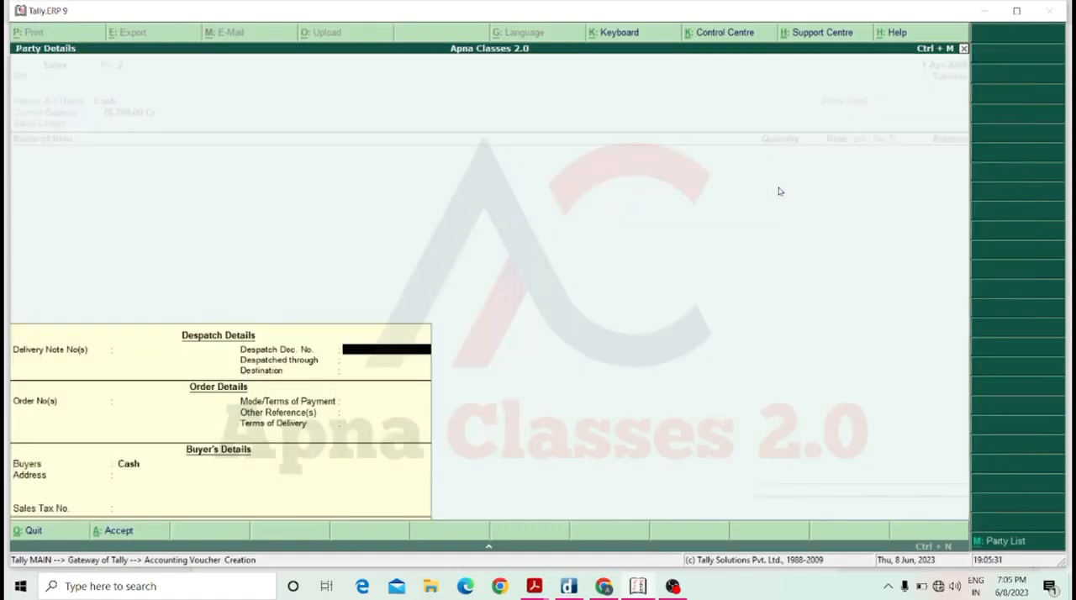
key("ctrl+a")
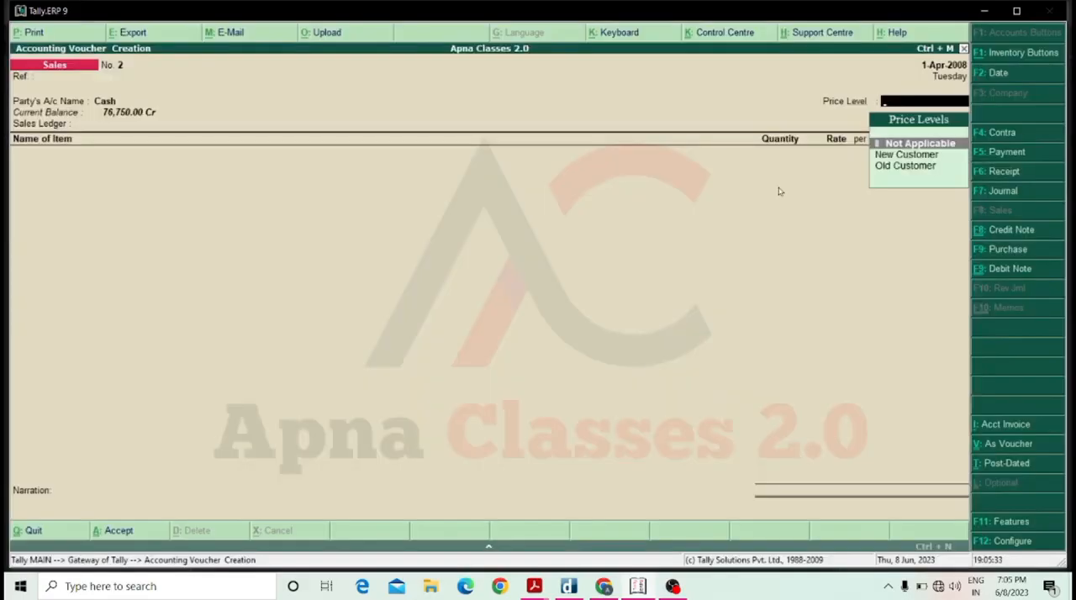
key("Down")
key("Return")
Add Keyboard to the Cash sales voucher with quantity 1 pic and raise the quantity to 20 pic.
key("Return")
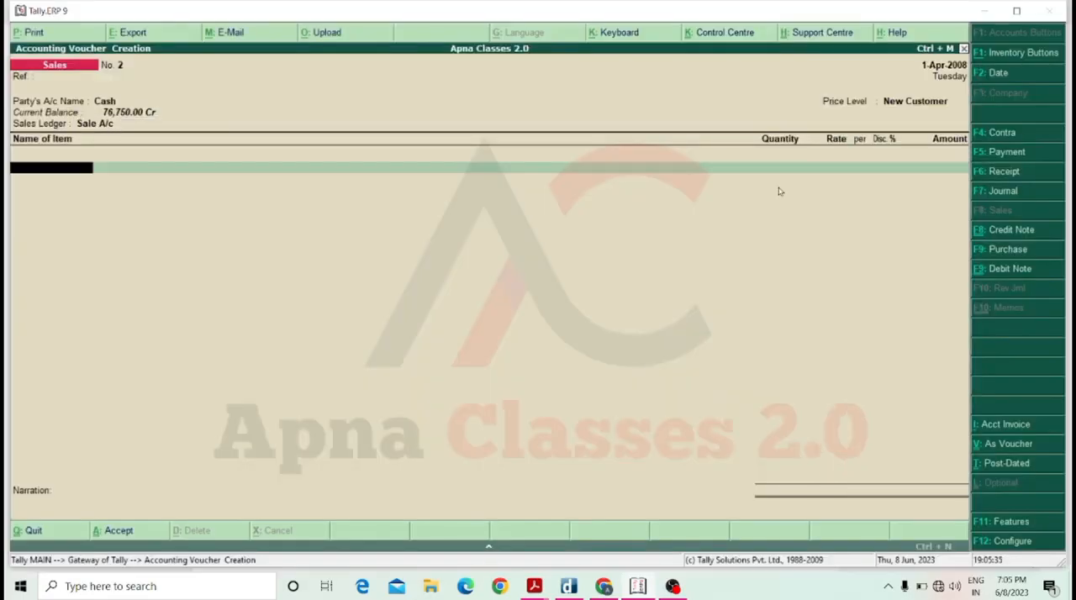
key("Down")
key("Return")
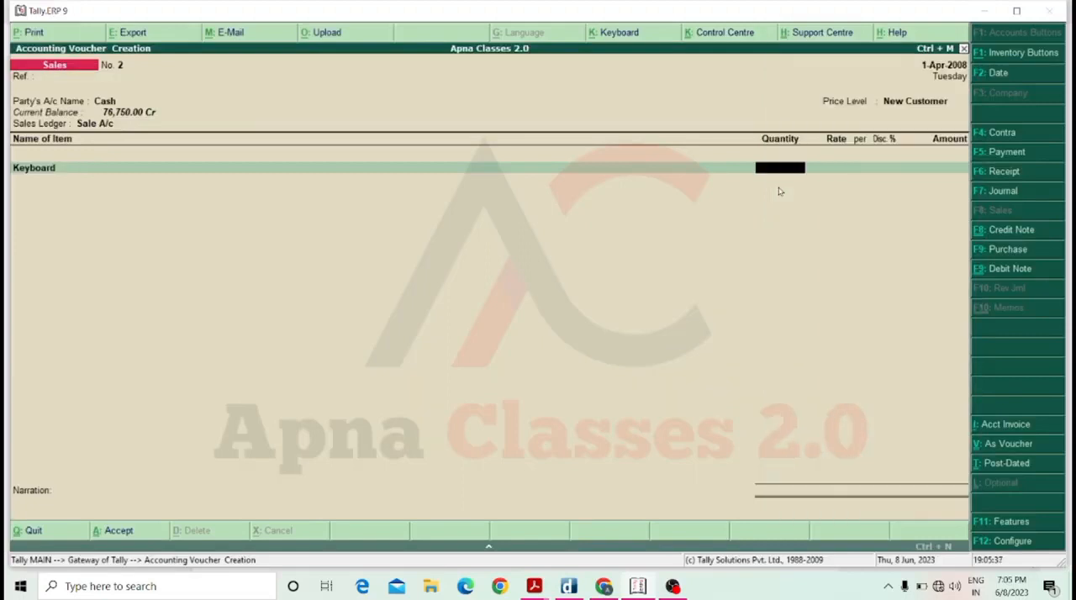
type("1")
key("Return")
key("BackSpace")
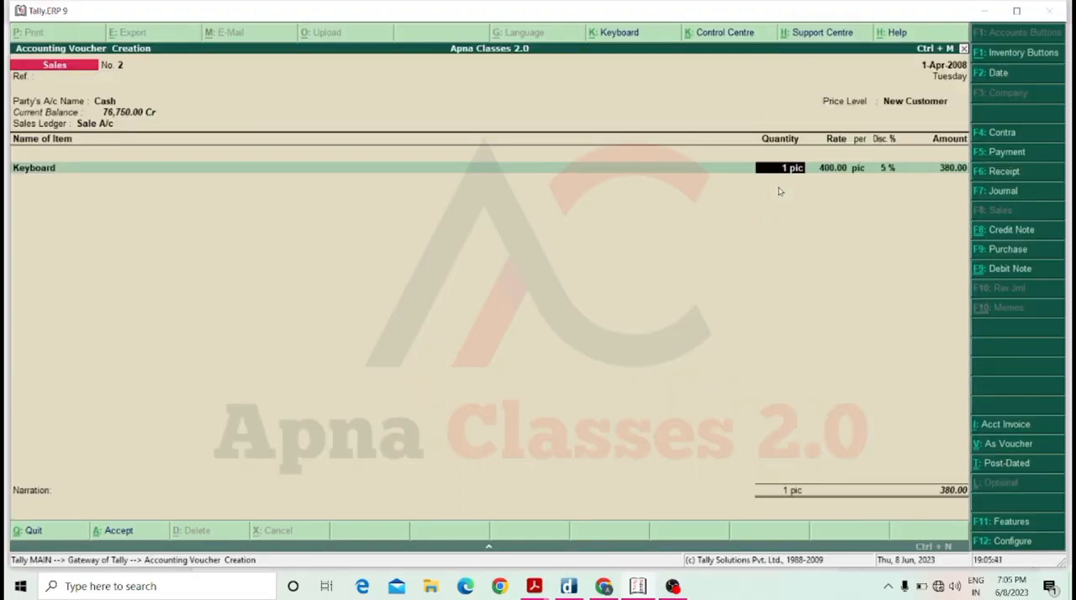
type("20")
key("Return")
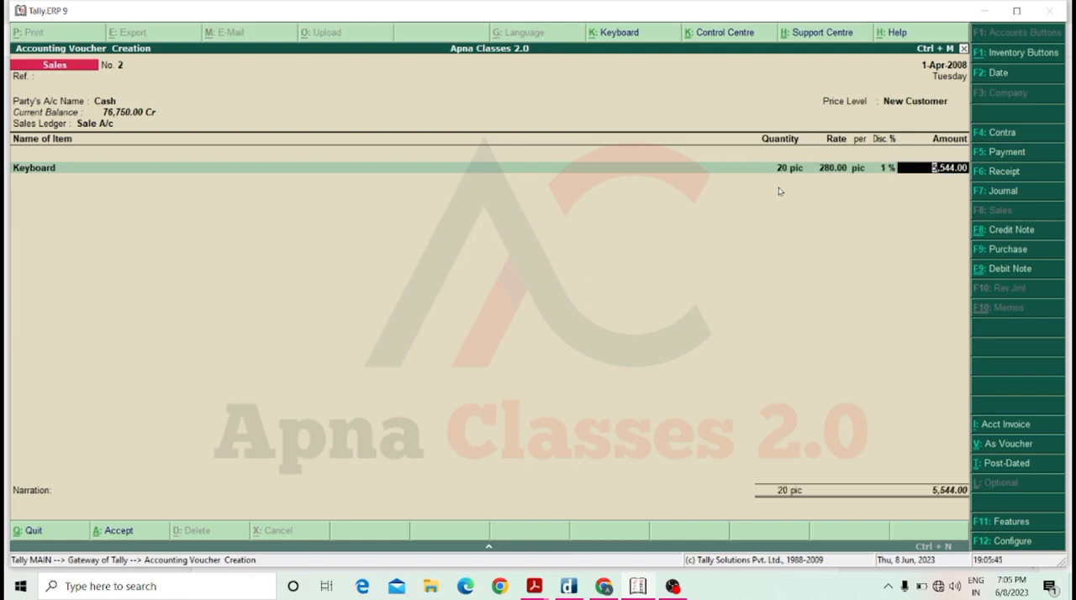
Change the Keyboard quantity to 3 and abandon the Cash sales voucher, staying in the program.
key("BackSpace")
type("30")
key("Return")
key("Escape")
key("Return")
key("Escape")
key("n")
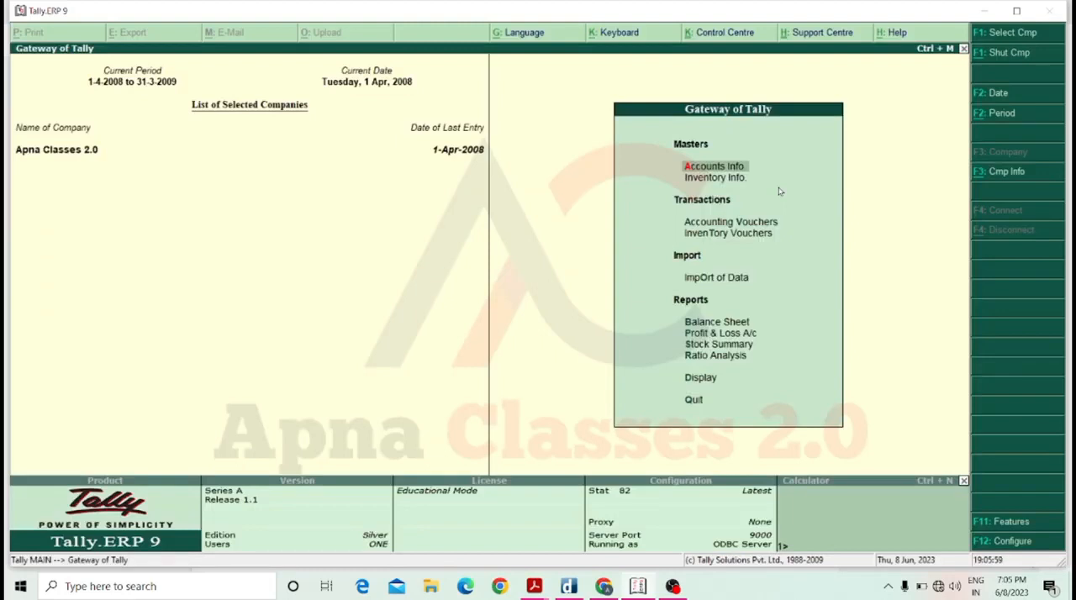
View the company's inventory features, including the discount column and multiple price level options, and close them.
key("F11")
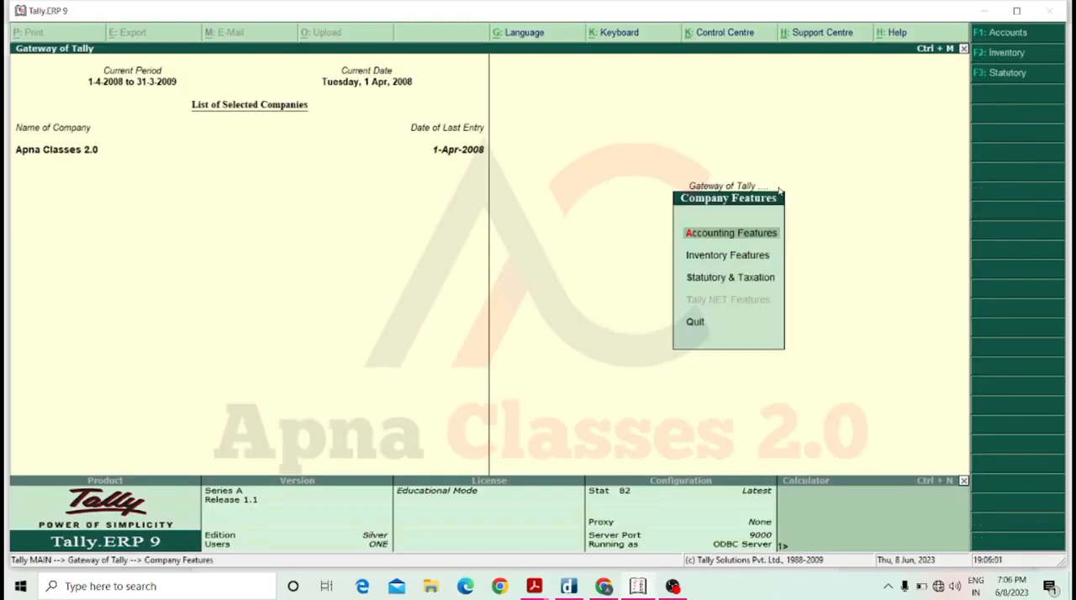
key("Down")
key("Return")
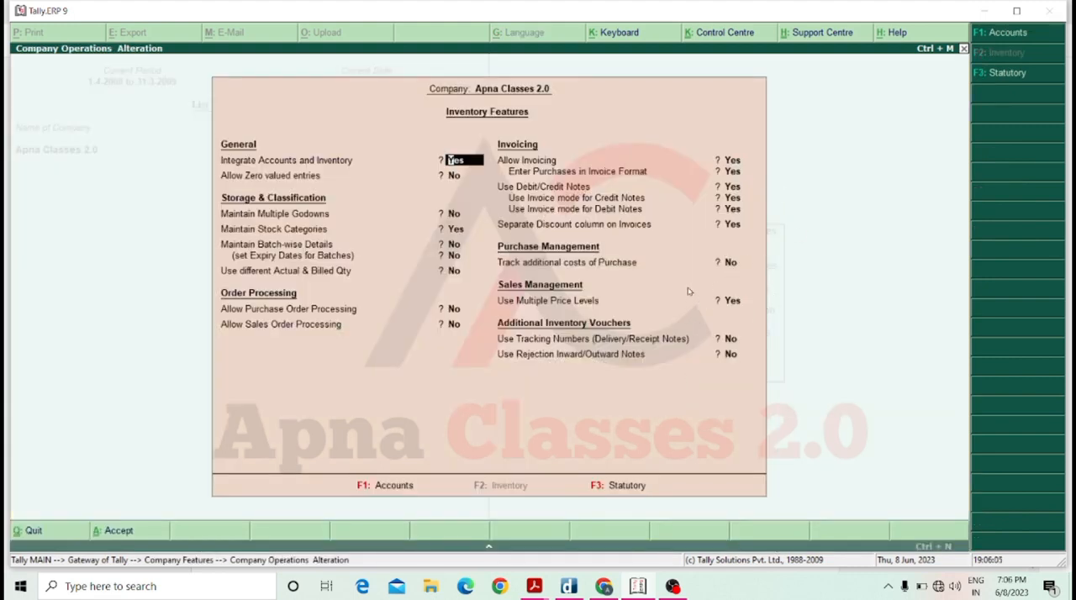
key("Escape")
key("Escape")
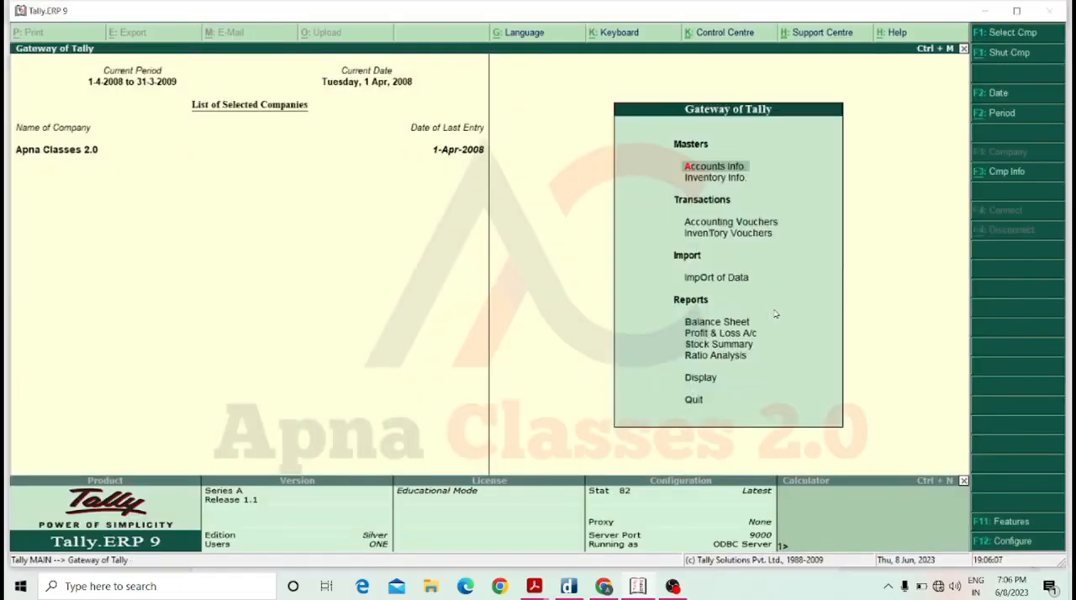
Examine the Old Customer and New Customer price lists for All Items and return to the Gateway of Tally.
key("Down")
key("Return")
key("Down")
key("Down")
key("Down")
key("Down")
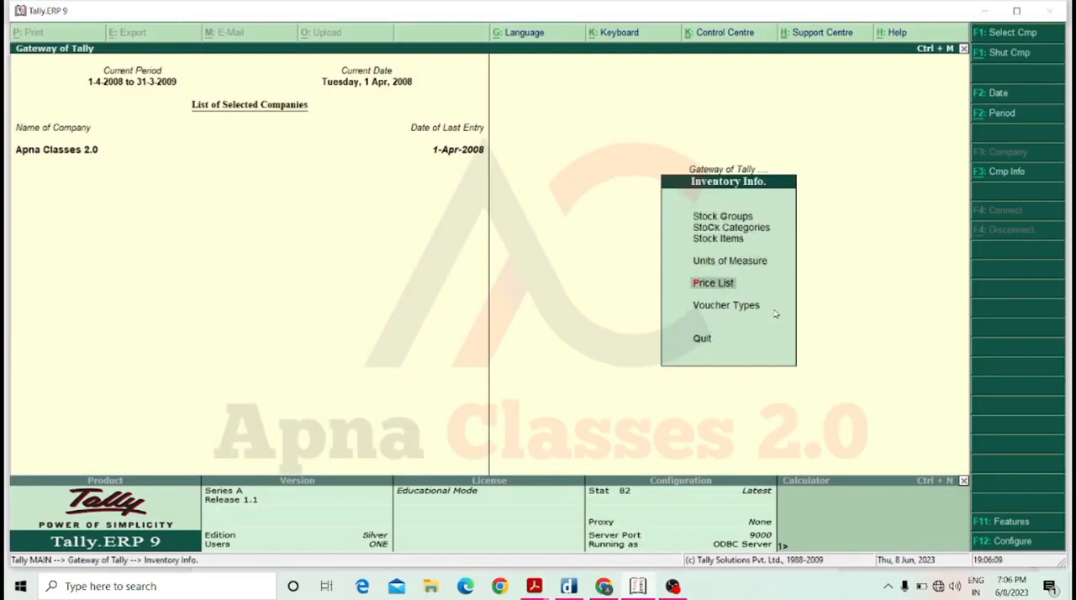
key("Return")
key("Return")
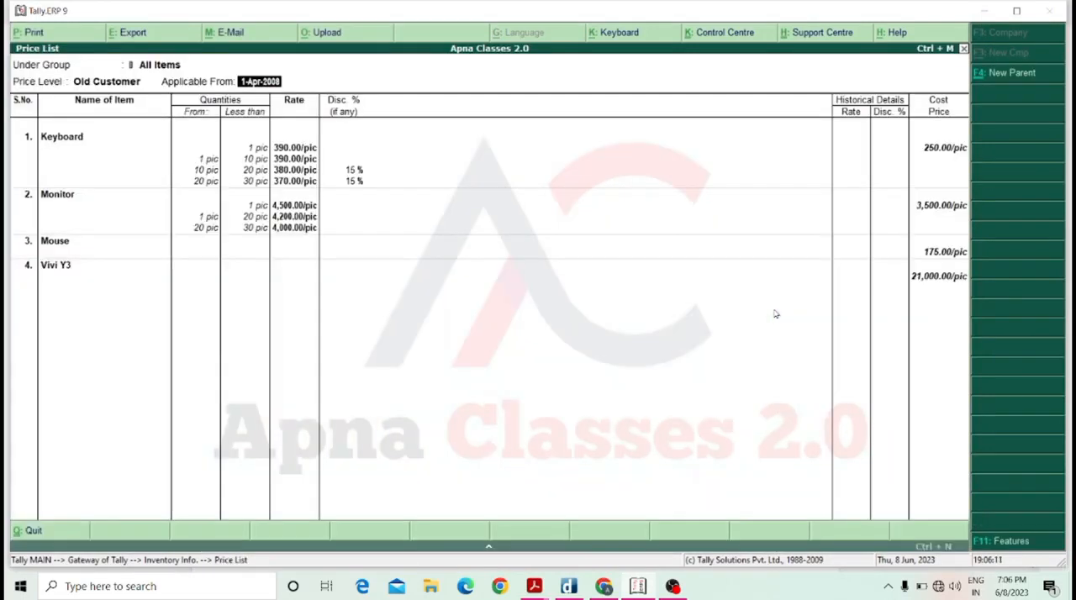
key("BackSpace")
key("Up")
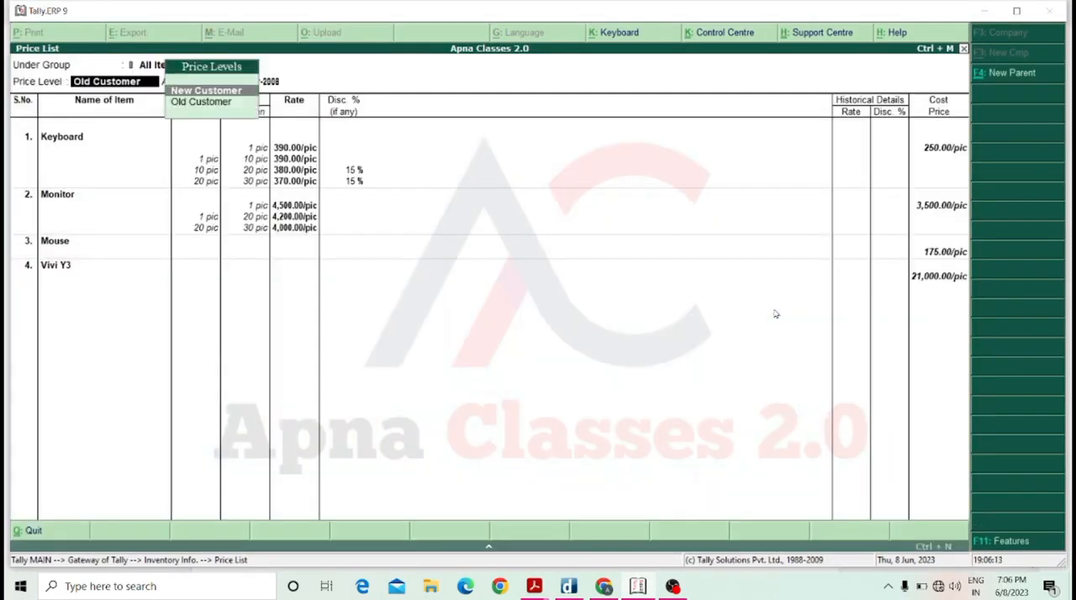
key("Return")
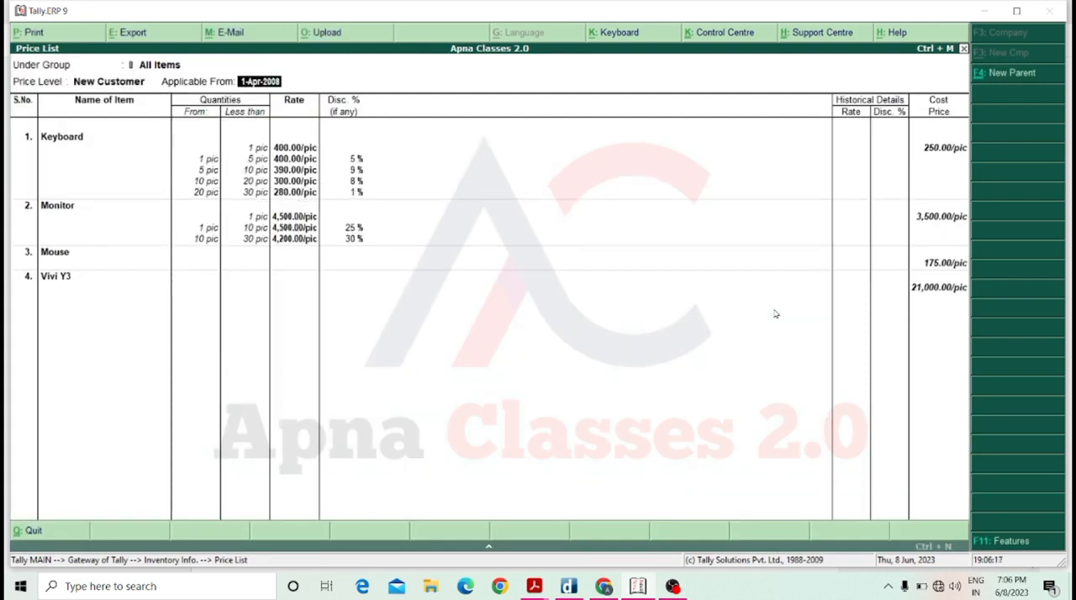
key("Escape")
key("Return")
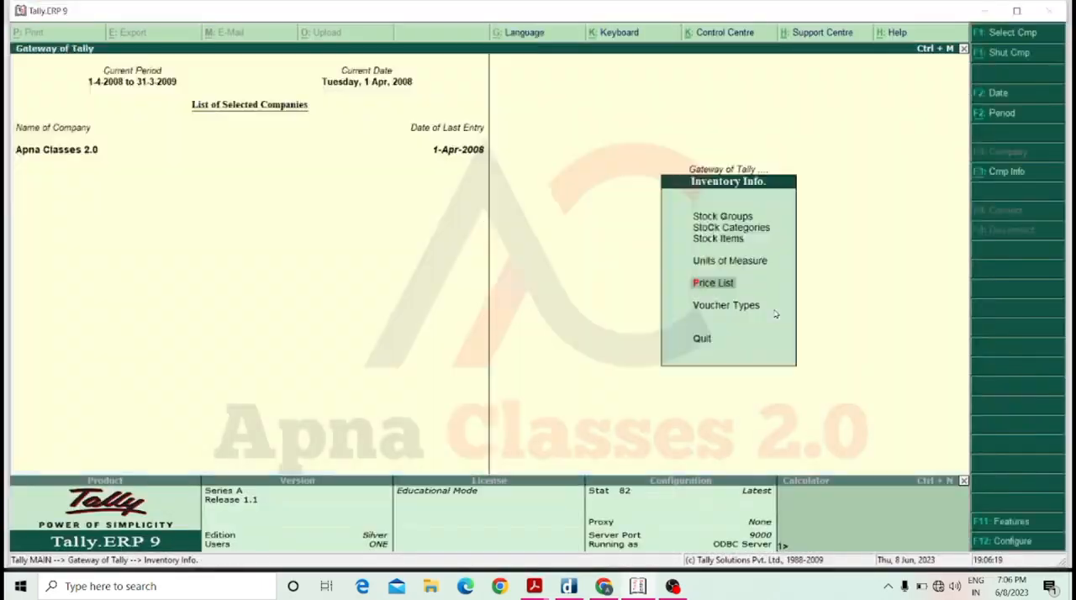
key("Escape")
key("Escape")
key("Escape")
Open accounting voucher creation from the Gateway of Tally.
key("Down")
key("Down")
key("Down")
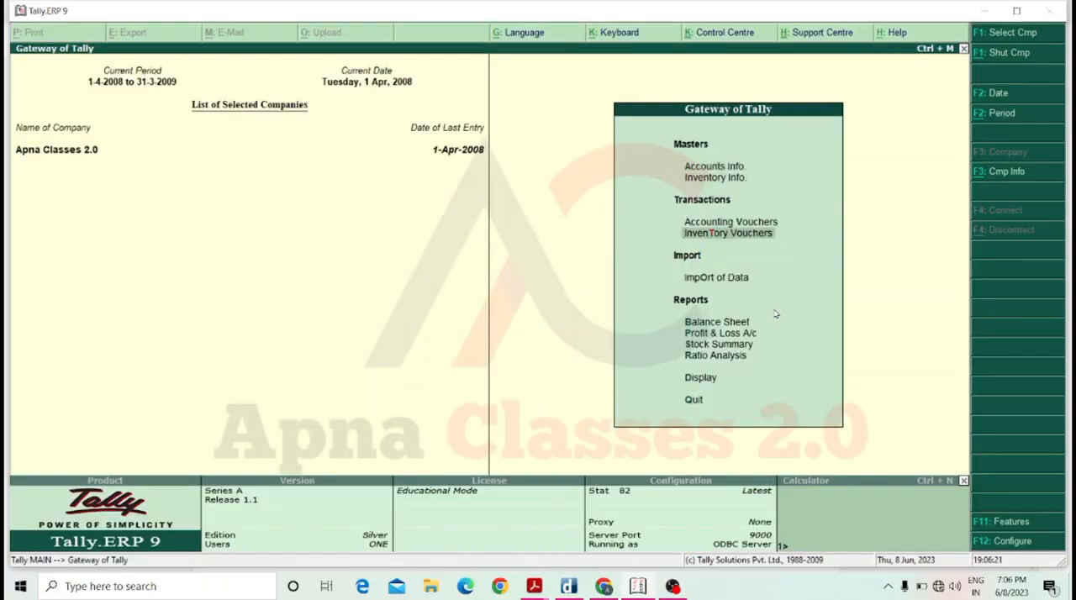
key("Return")
key("Escape")
key("Return")
key("Up")
key("Return")
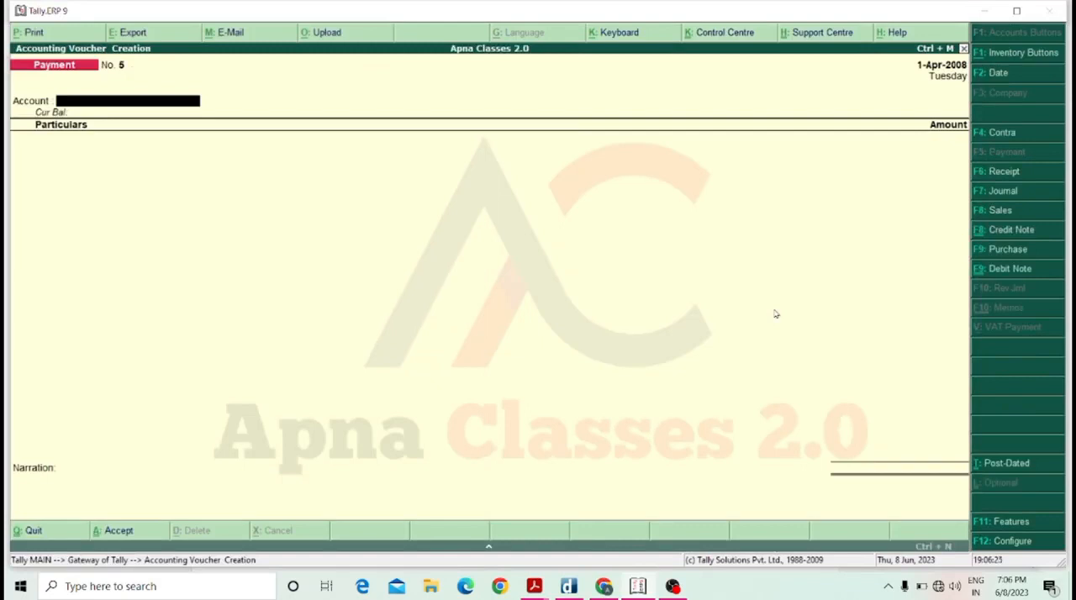
Start a sales voucher for Mohan Traders and accept its party details without filling them in.
key("F8")
key("Return")
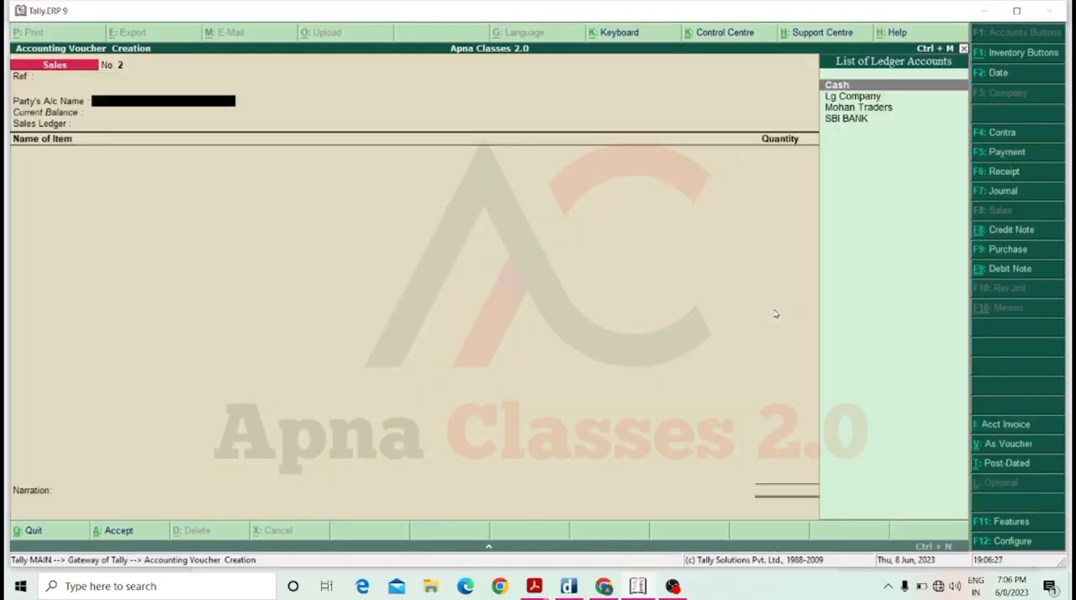
key("Down")
key("Down")
key("Return")
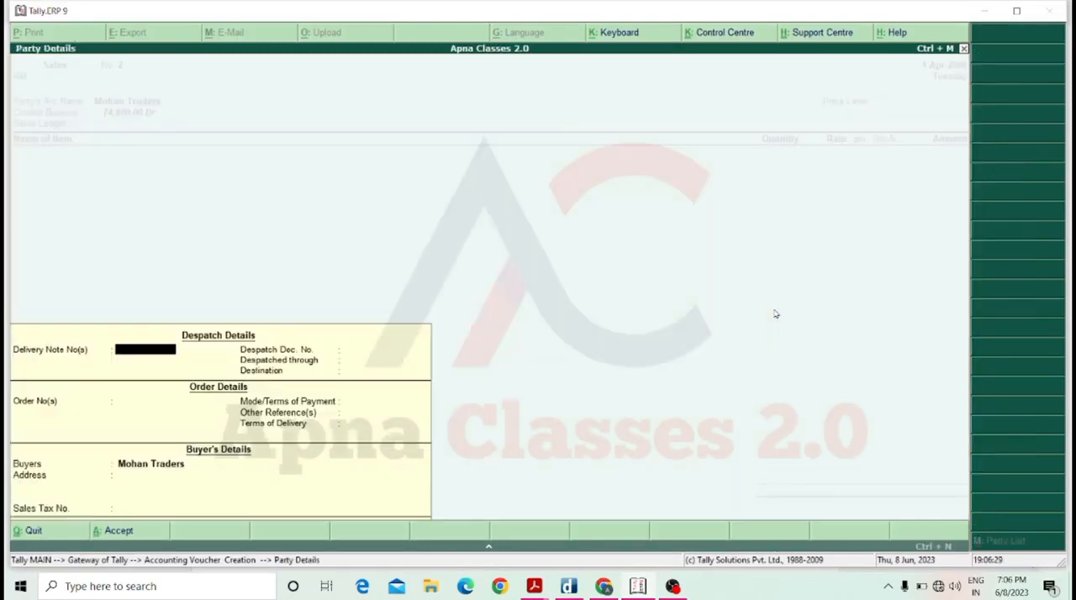
key("ctrl+a")
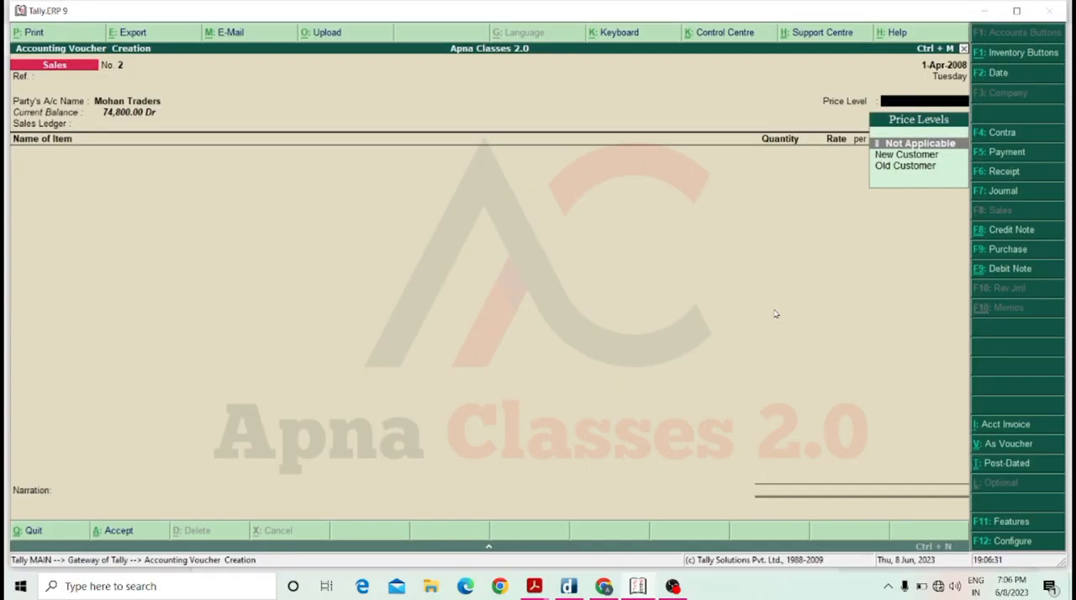
Set the voucher's price level to Old Customer and its sales ledger to Sale A/c.
key("Down")
key("Down")
key("Up")
key("Down")
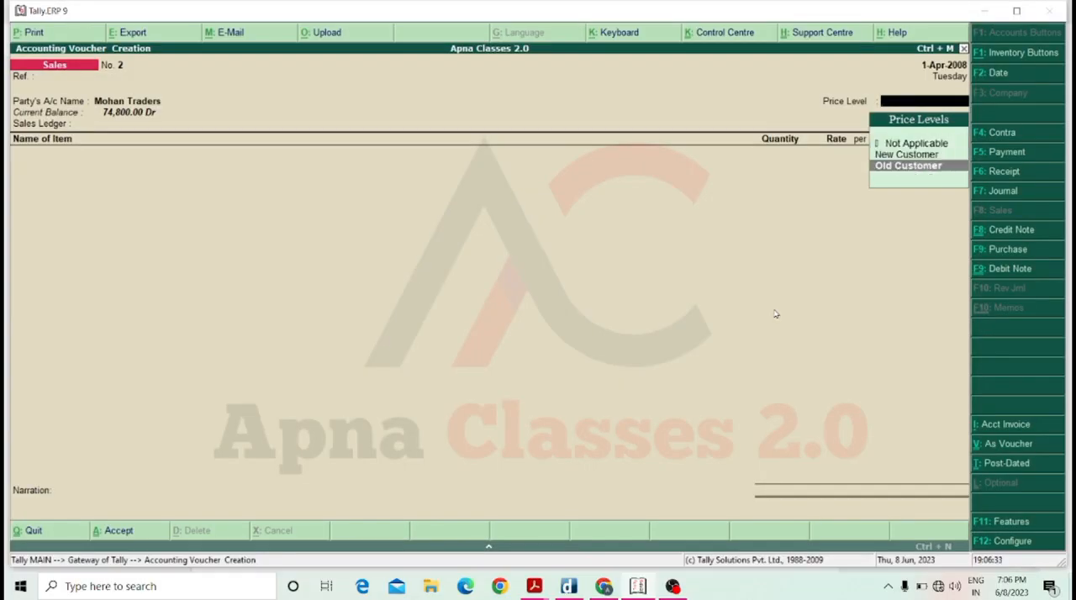
key("Return")
Add the Keyboard item to the Mohan Traders sales voucher with quantity 1 pic and the price-list rate.
key("Return")
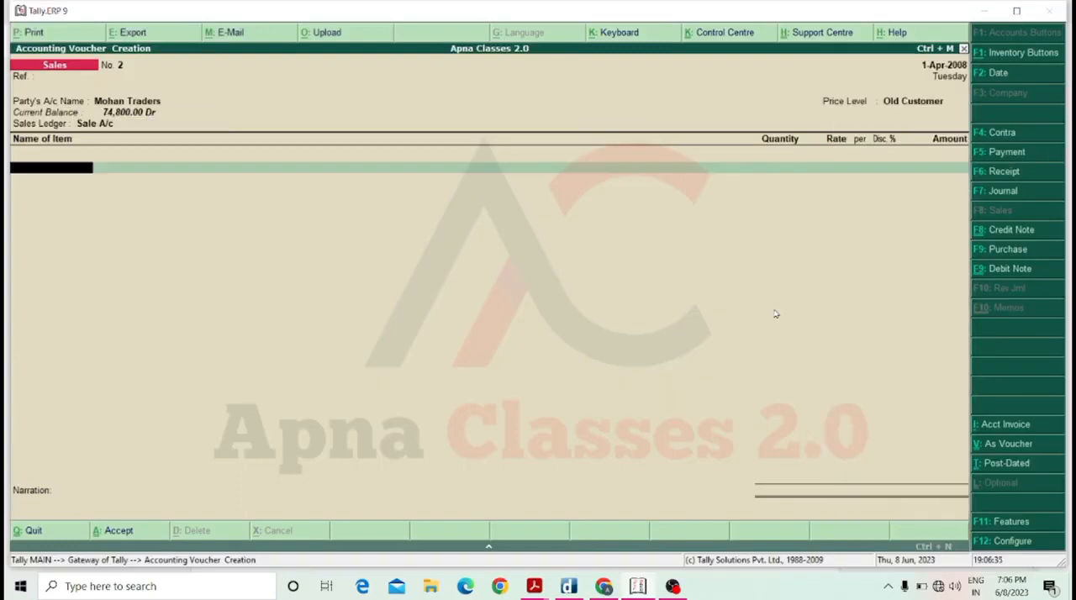
key("Down")
key("Return")
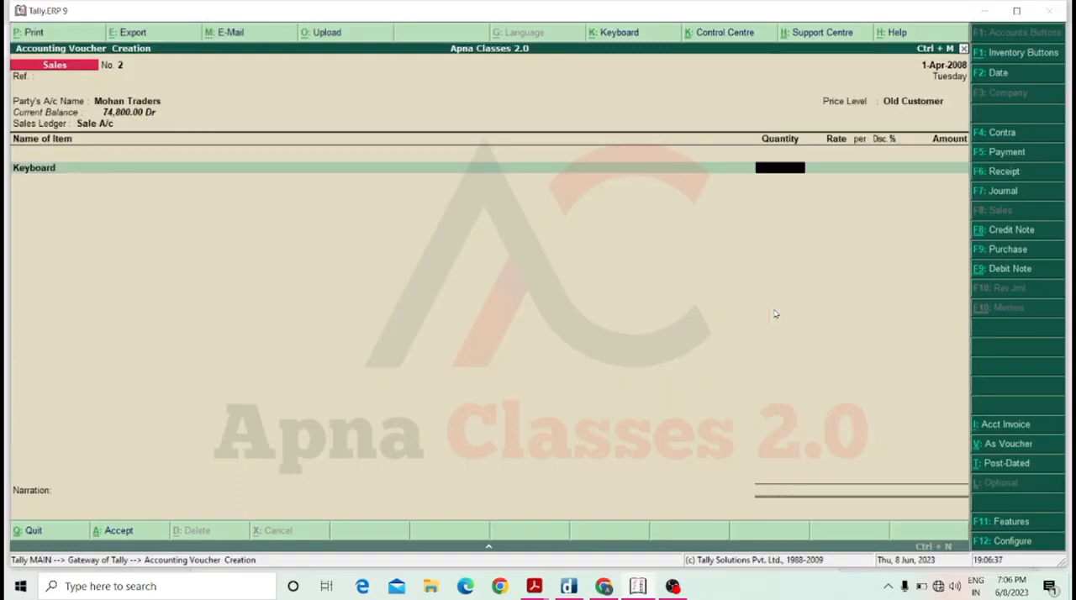
type("1")
key("Return")
key("Return")
key("Return")
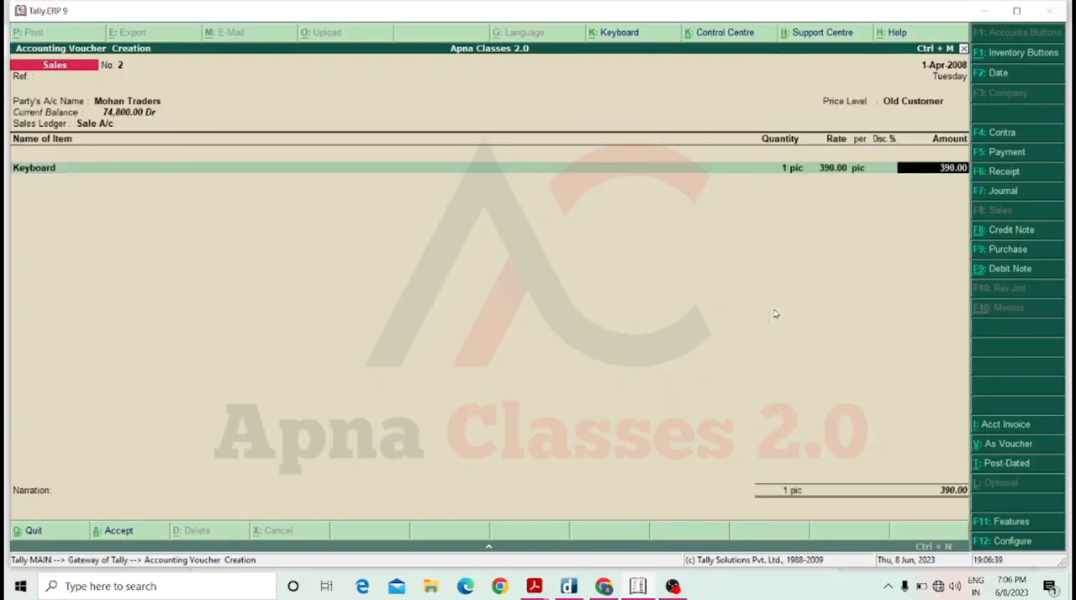
Change the Keyboard quantity to 20 pic and accept the price-list rate and discount for that quantity.
key("BackSpace")
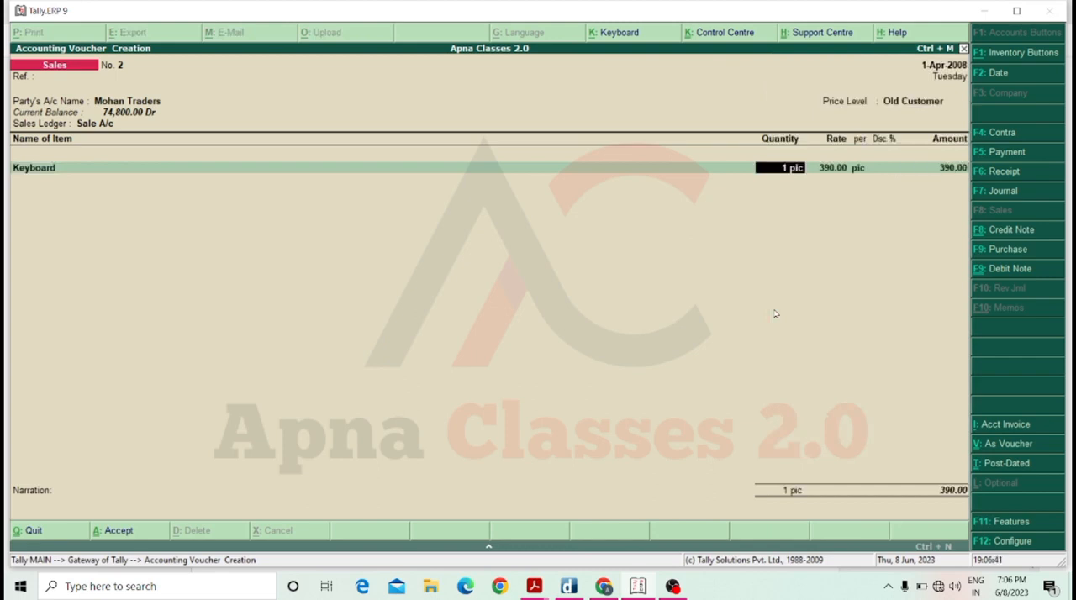
type("20")
key("Return")
key("Return")
key("Return")
key("Return")
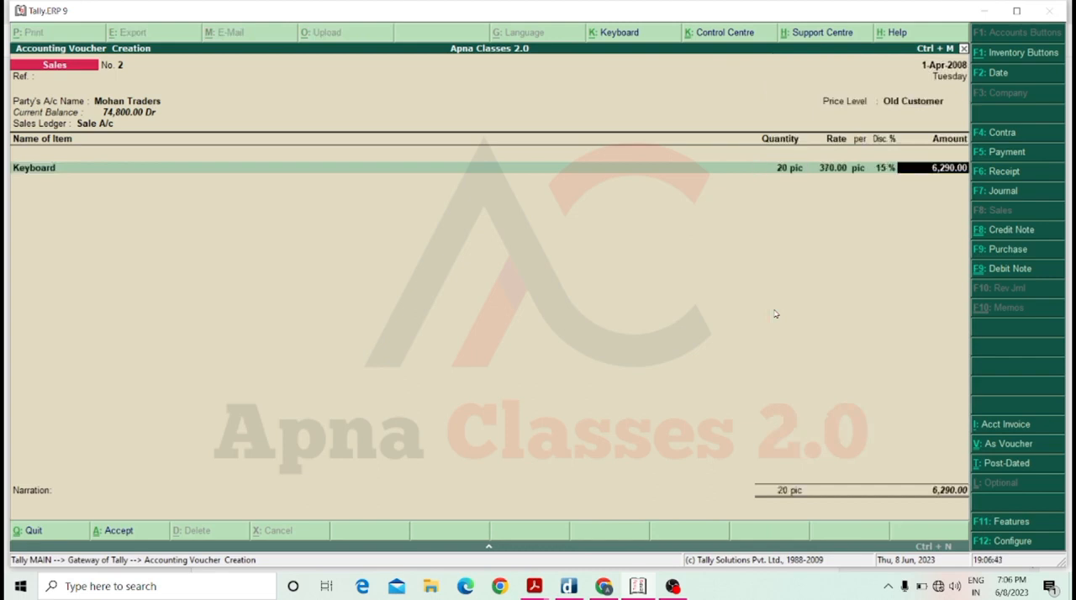